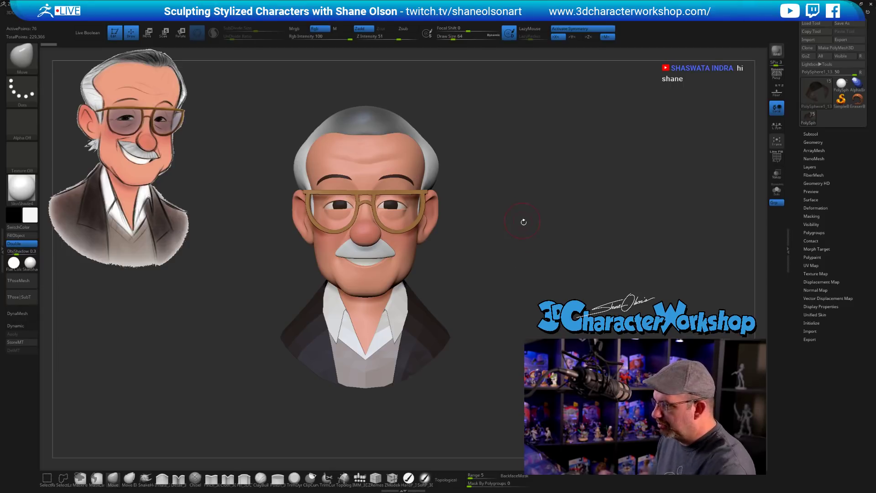
Examine the bust's head, collar and jacket from the front and three-quarter views
{"action": "left_click_drag", "start_coordinate": [522, 221], "coordinate": [522, 239]}
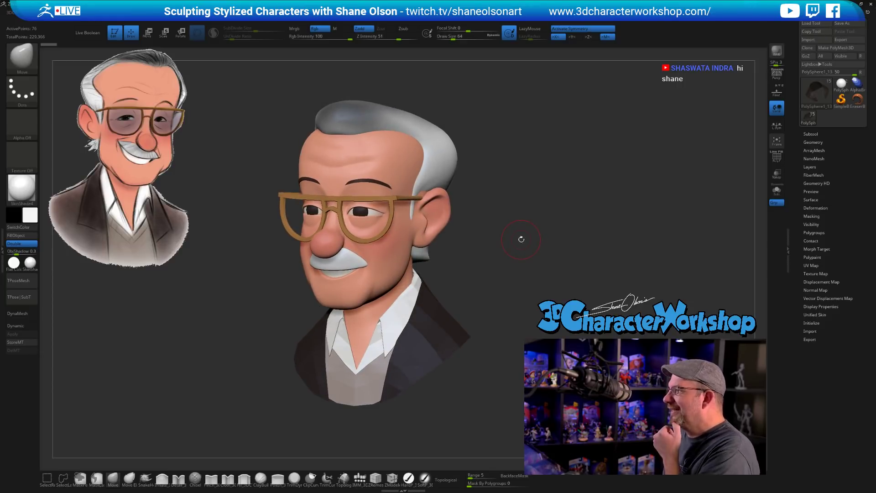
{"action": "left_click_drag", "start_coordinate": [561, 286], "coordinate": [562, 261]}
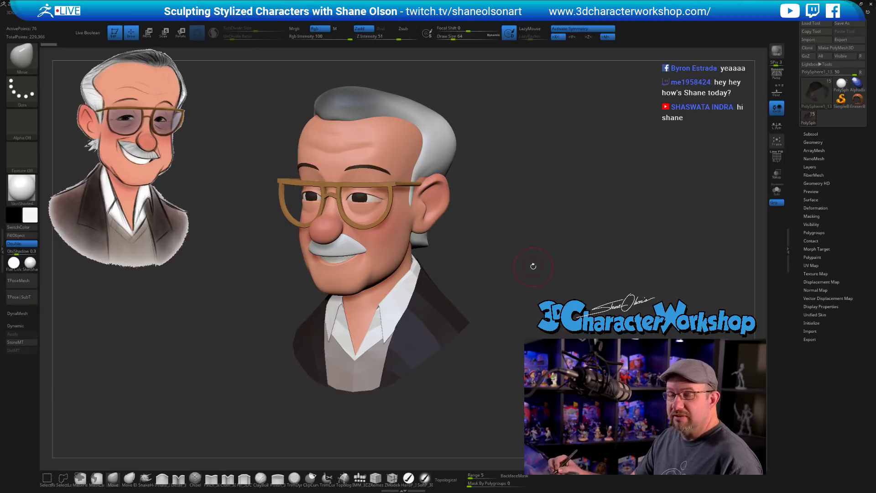
{"action": "mouse_move", "coordinate": [536, 263]}
{"action": "left_mouse_down", "text": "shift"}
{"action": "mouse_move", "coordinate": [539, 244]}
{"action": "mouse_move", "coordinate": [525, 255]}
{"action": "left_mouse_up", "text": "shift"}
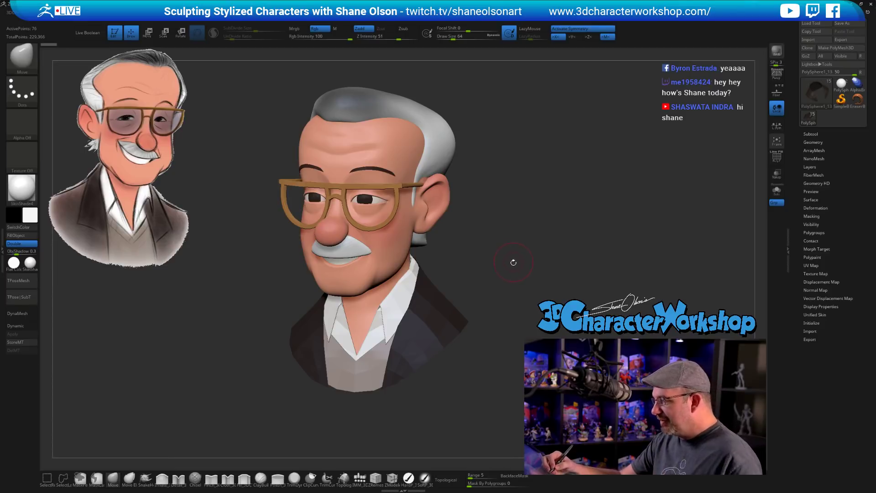
{"action": "left_click_drag", "start_coordinate": [514, 262], "coordinate": [511, 307]}
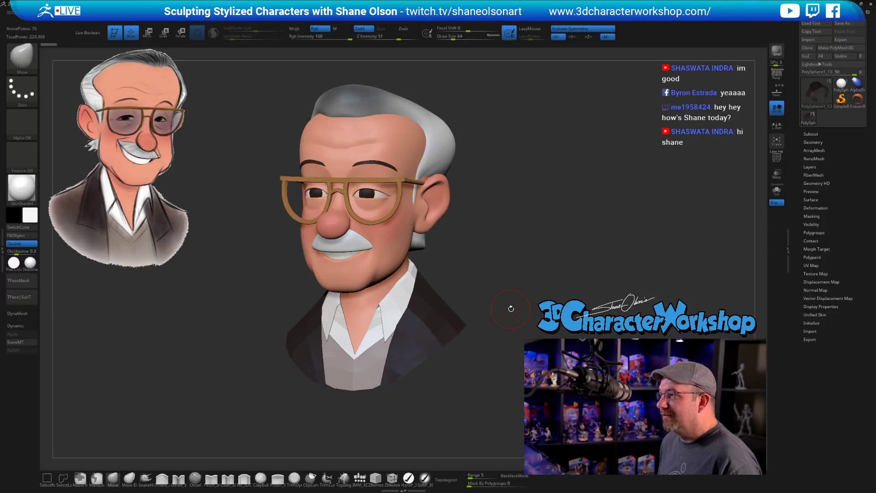
{"action": "mouse_move", "coordinate": [524, 265]}
{"action": "left_mouse_down"}
{"action": "mouse_move", "coordinate": [515, 263]}
{"action": "mouse_move", "coordinate": [510, 281]}
{"action": "mouse_move", "coordinate": [484, 297]}
{"action": "mouse_move", "coordinate": [398, 320]}
{"action": "mouse_move", "coordinate": [385, 343]}
{"action": "left_mouse_up"}
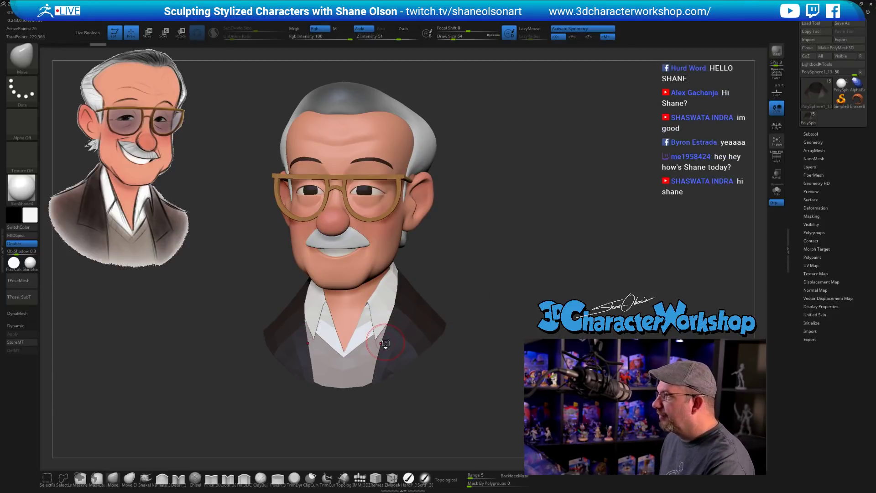
{"action": "left_click_drag", "start_coordinate": [509, 254], "coordinate": [477, 301]}
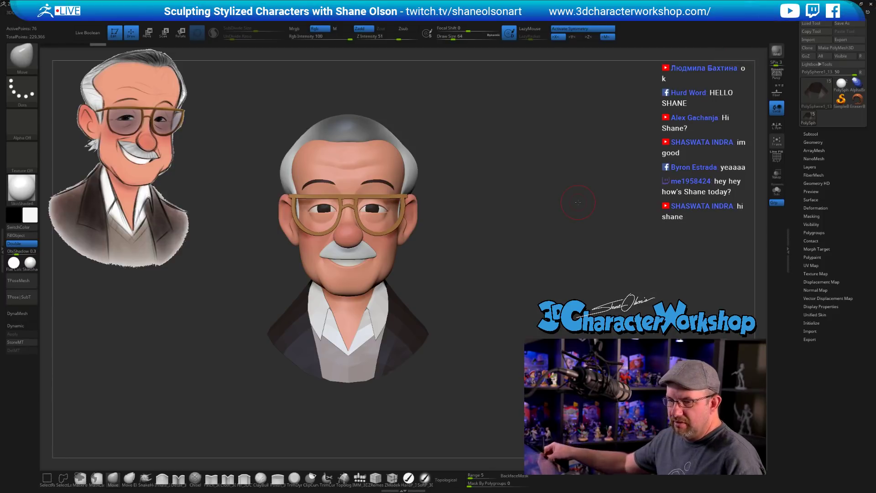
{"action": "left_click_drag", "start_coordinate": [470, 269], "coordinate": [446, 251]}
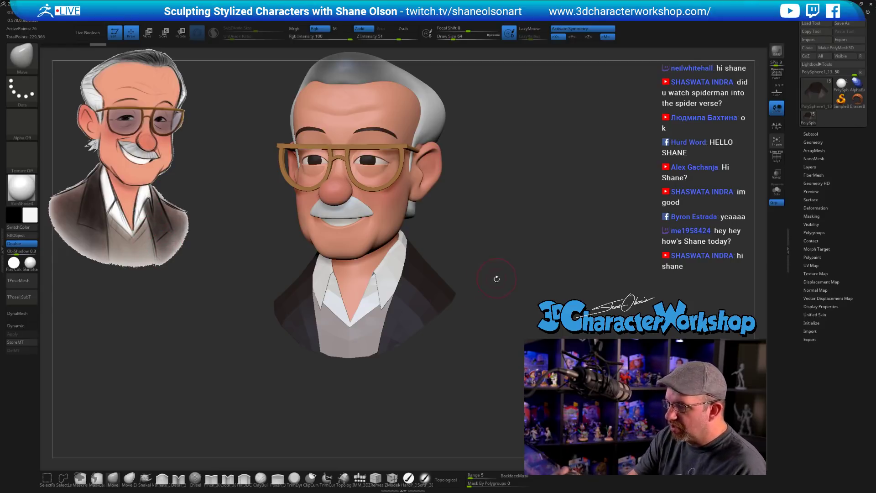
{"action": "left_click_drag", "start_coordinate": [497, 277], "coordinate": [428, 277]}
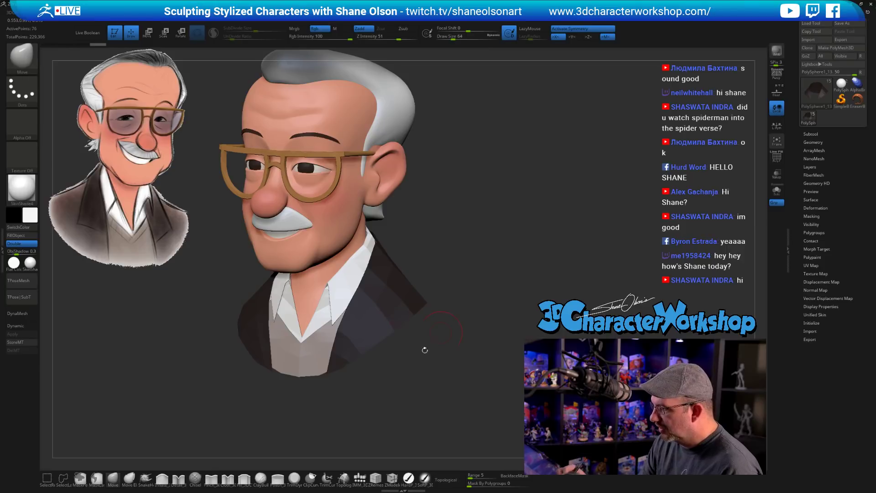
{"action": "left_click", "coordinate": [343, 478]}
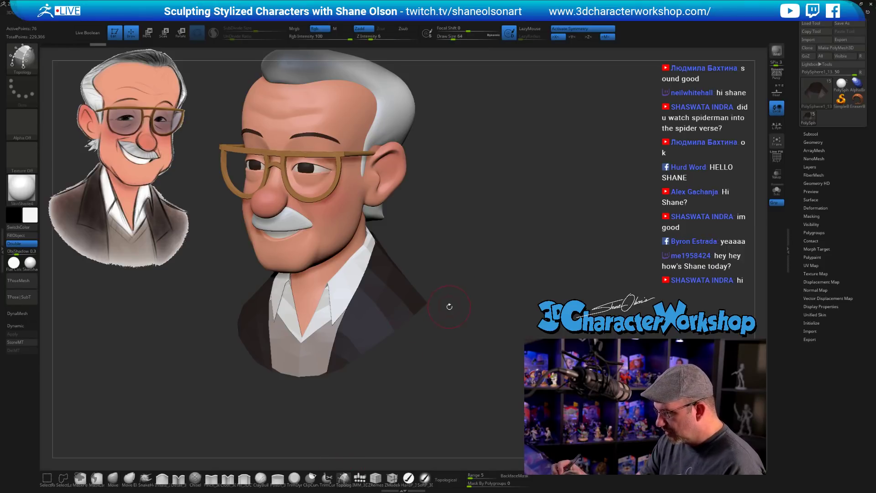
{"action": "key", "text": "s"}
{"action": "mouse_move", "coordinate": [452, 317]}
{"action": "left_mouse_down"}
{"action": "mouse_move", "coordinate": [463, 345]}
{"action": "mouse_move", "coordinate": [484, 329]}
{"action": "mouse_move", "coordinate": [472, 315]}
{"action": "left_mouse_up"}
{"action": "key", "text": "s"}
{"action": "left_click_drag", "start_coordinate": [509, 276], "coordinate": [531, 154]}
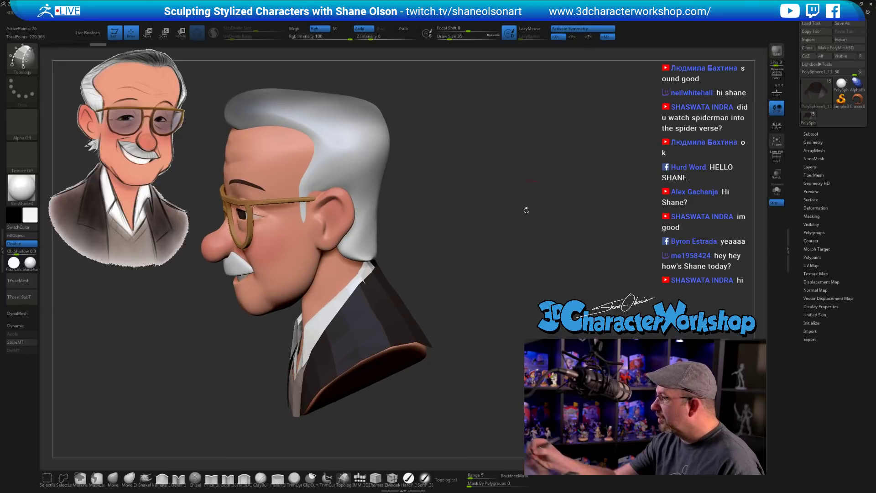
Nudge the jacket's edge along the shirt collar with the Move brush at a draw size of 68
{"action": "mouse_move", "coordinate": [525, 208]}
{"action": "left_mouse_down"}
{"action": "mouse_move", "coordinate": [499, 294]}
{"action": "mouse_move", "coordinate": [479, 263]}
{"action": "mouse_move", "coordinate": [489, 249]}
{"action": "mouse_move", "coordinate": [467, 226]}
{"action": "mouse_move", "coordinate": [474, 227]}
{"action": "mouse_move", "coordinate": [439, 269]}
{"action": "left_mouse_up"}
{"action": "left_click", "coordinate": [113, 478]}
{"action": "key", "text": "s"}
{"action": "key", "text": "s"}
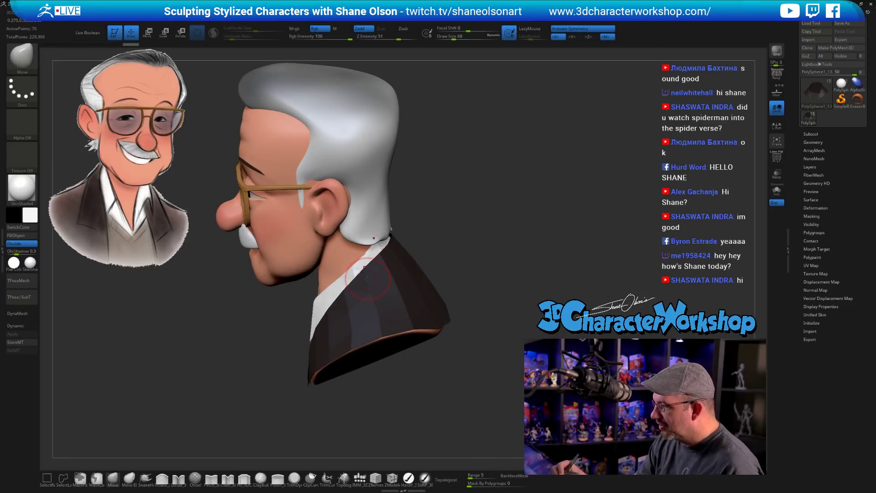
{"action": "left_click_drag", "start_coordinate": [369, 277], "coordinate": [367, 279]}
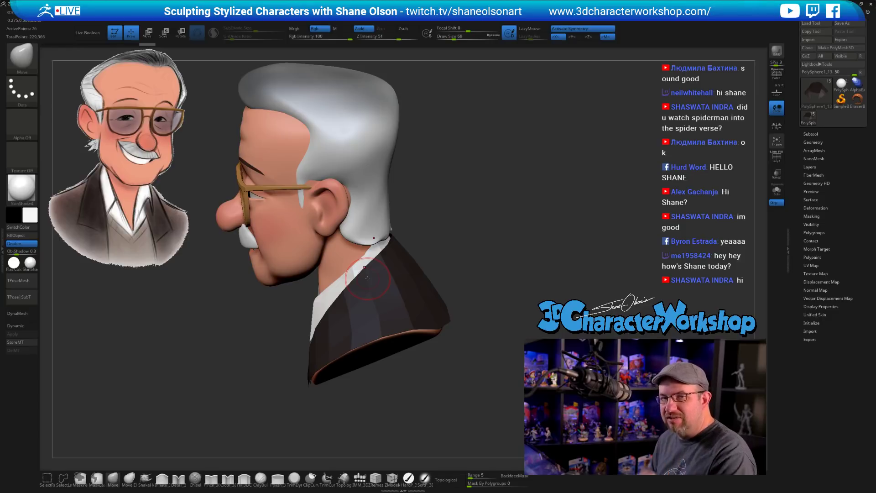
With the Topology brush at draw size 33, draw a curve along the jacket's collar edge from the back of the neck to the front hem
{"action": "left_click", "coordinate": [343, 478]}
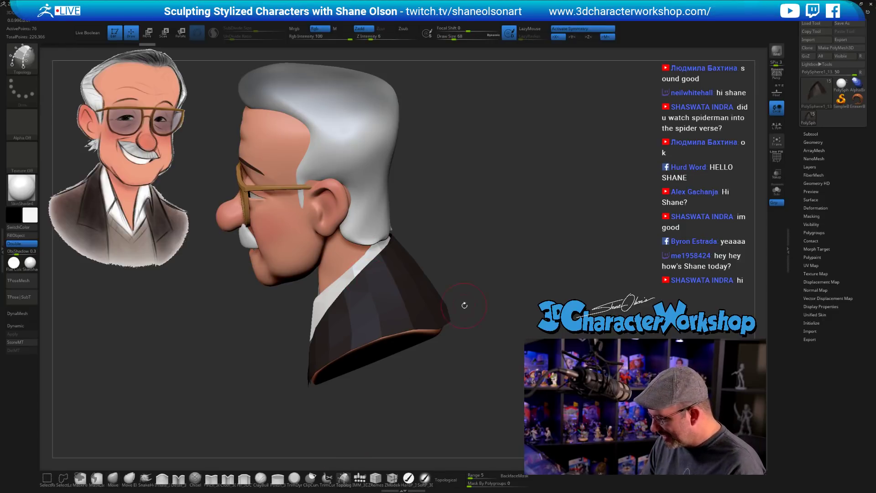
{"action": "key", "text": "s"}
{"action": "mouse_move", "coordinate": [465, 305]}
{"action": "left_mouse_down"}
{"action": "mouse_move", "coordinate": [490, 260]}
{"action": "mouse_move", "coordinate": [492, 275]}
{"action": "mouse_move", "coordinate": [463, 258]}
{"action": "mouse_move", "coordinate": [470, 280]}
{"action": "left_mouse_up"}
{"action": "key", "text": "s"}
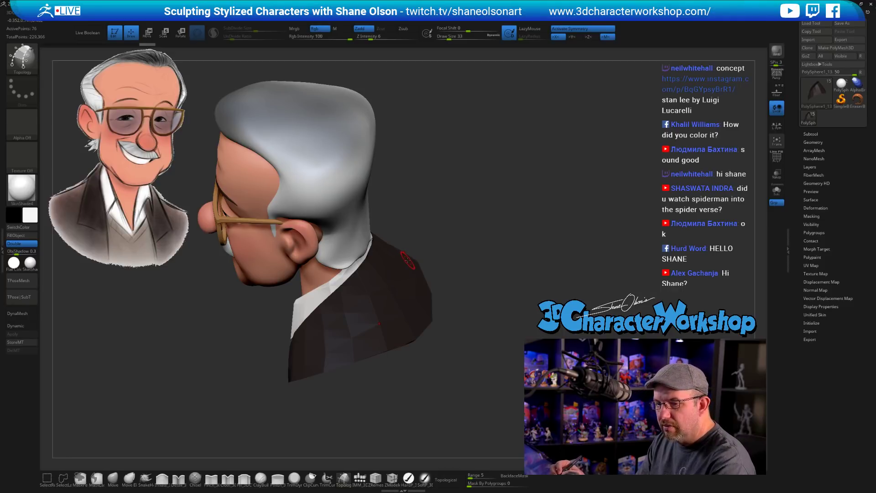
{"action": "left_click_drag", "start_coordinate": [437, 248], "coordinate": [476, 263]}
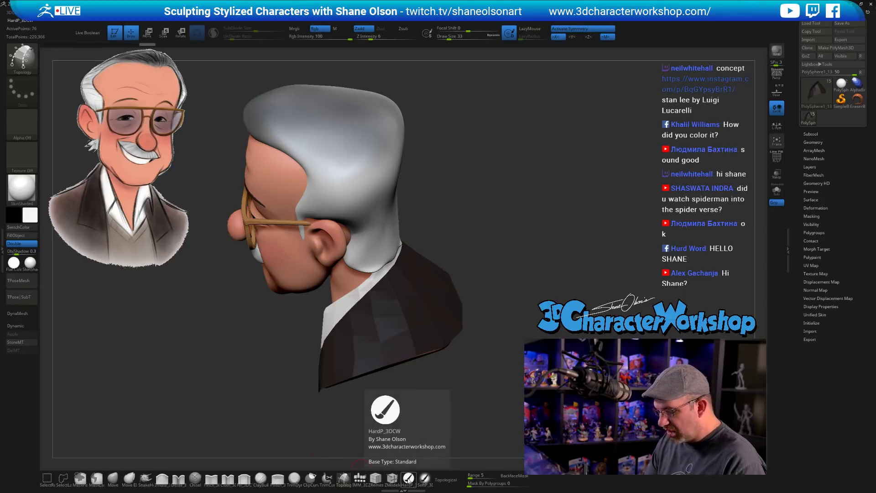
{"action": "key", "text": "space"}
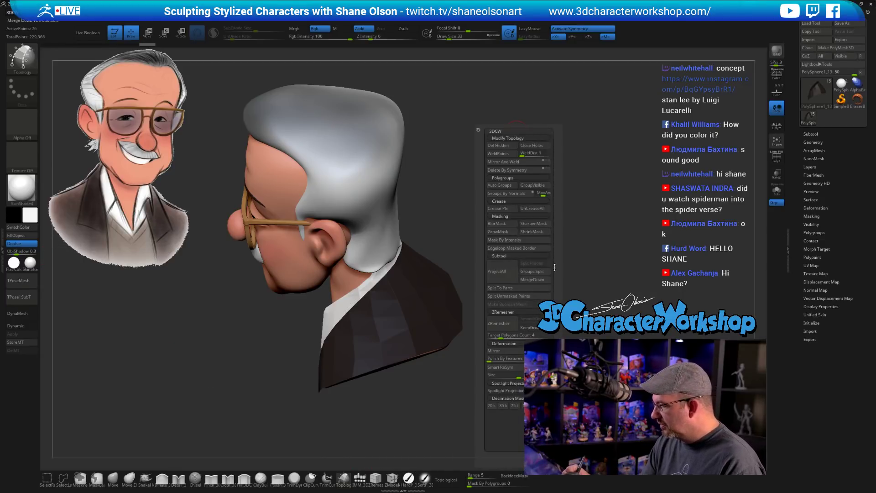
{"action": "mouse_move", "coordinate": [539, 207]}
{"action": "left_mouse_down"}
{"action": "mouse_move", "coordinate": [520, 245]}
{"action": "mouse_move", "coordinate": [495, 246]}
{"action": "mouse_move", "coordinate": [496, 258]}
{"action": "left_mouse_up"}
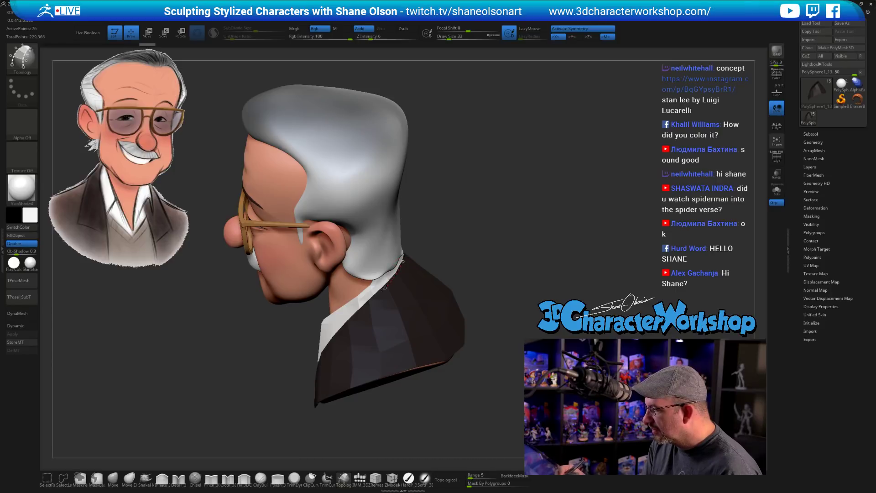
{"action": "left_click_drag", "start_coordinate": [456, 329], "coordinate": [492, 283]}
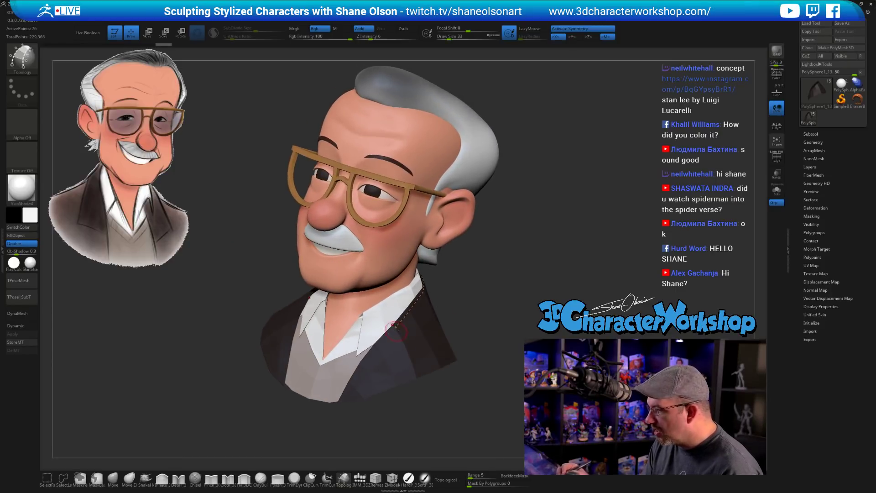
{"action": "left_click_drag", "start_coordinate": [368, 361], "coordinate": [354, 381]}
{"action": "left_click_drag", "start_coordinate": [452, 349], "coordinate": [498, 338]}
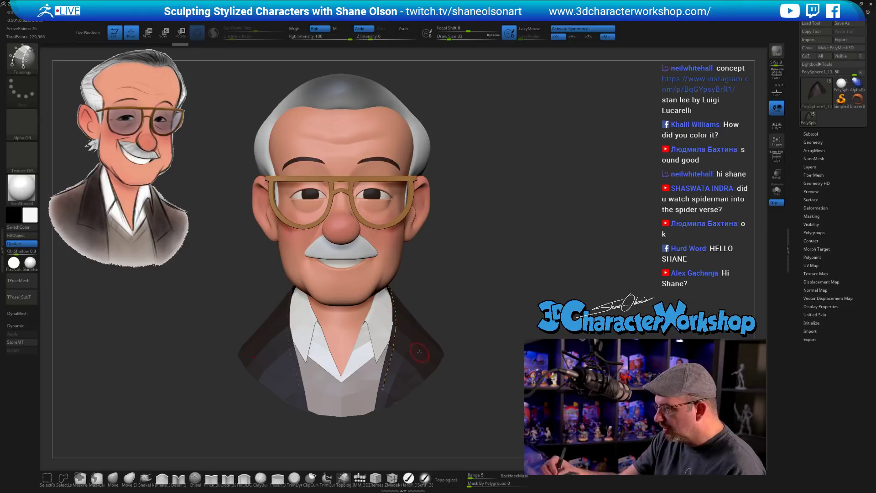
{"action": "left_click_drag", "start_coordinate": [502, 307], "coordinate": [484, 249]}
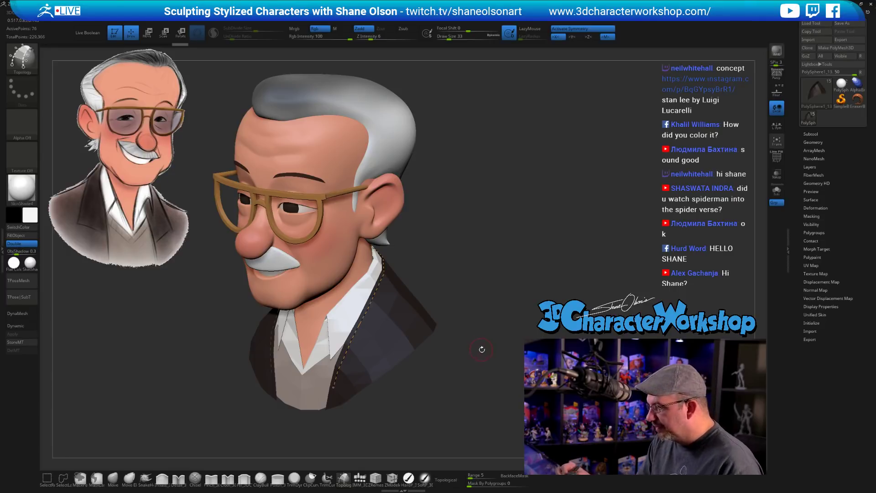
Draw a second topology curve for the lapel's outer edge, from behind the neck over the shoulder and down the jacket front
{"action": "mouse_move", "coordinate": [481, 349]}
{"action": "left_mouse_down"}
{"action": "mouse_move", "coordinate": [459, 363]}
{"action": "mouse_move", "coordinate": [455, 221]}
{"action": "mouse_move", "coordinate": [413, 246]}
{"action": "left_mouse_up"}
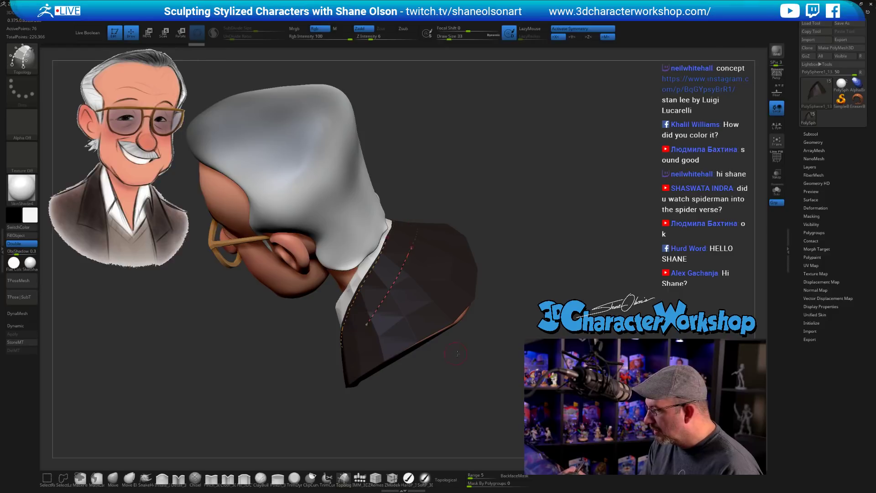
{"action": "left_click_drag", "start_coordinate": [483, 347], "coordinate": [454, 303]}
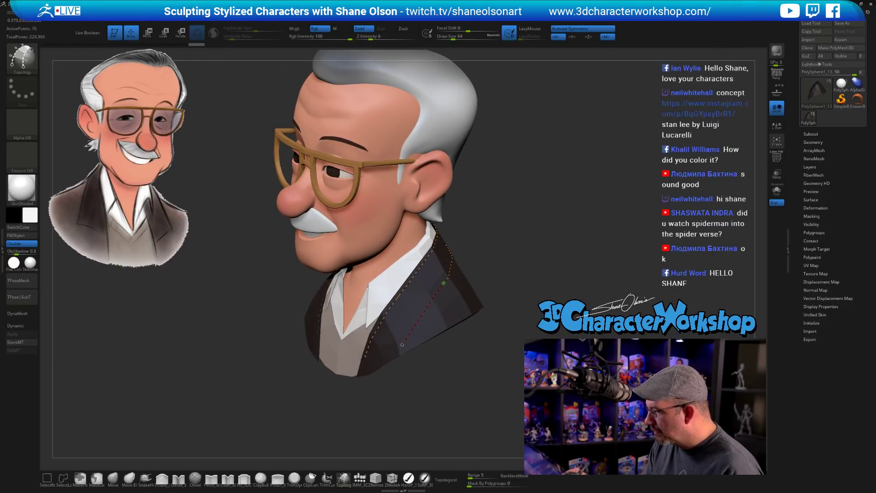
{"action": "mouse_move", "coordinate": [473, 375]}
{"action": "left_mouse_down", "text": "alt"}
{"action": "mouse_move", "coordinate": [442, 386]}
{"action": "mouse_move", "coordinate": [456, 368]}
{"action": "left_mouse_up", "text": "alt"}
{"action": "mouse_move", "coordinate": [501, 303]}
{"action": "left_mouse_down", "text": "alt"}
{"action": "mouse_move", "coordinate": [476, 292]}
{"action": "mouse_move", "coordinate": [482, 360]}
{"action": "mouse_move", "coordinate": [482, 350]}
{"action": "mouse_move", "coordinate": [430, 349]}
{"action": "mouse_move", "coordinate": [470, 349]}
{"action": "mouse_move", "coordinate": [465, 355]}
{"action": "left_mouse_up", "text": "alt"}
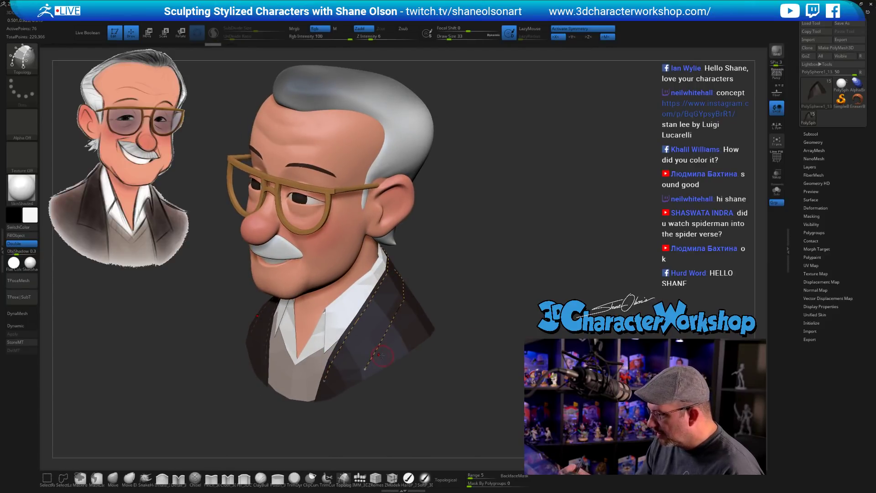
Draw cross curves between the two lapel curves, forming quads from the jacket front up over the shoulder
{"action": "left_click_drag", "start_coordinate": [382, 355], "coordinate": [319, 364]}
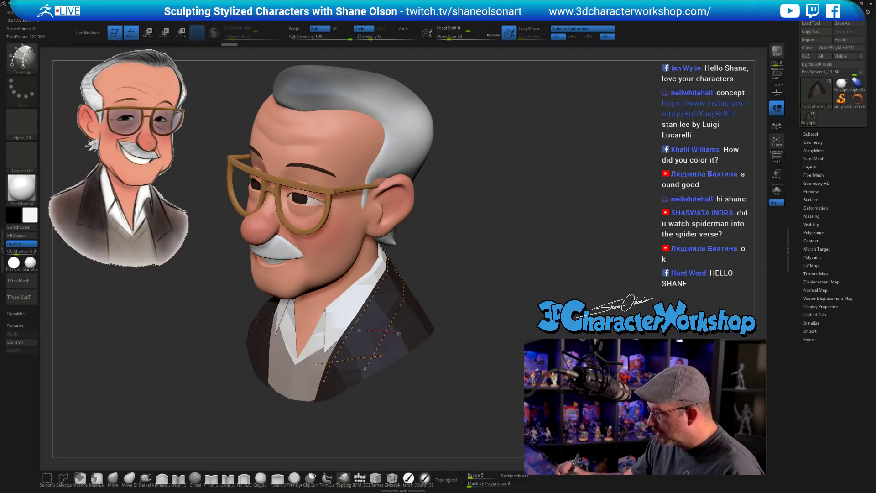
{"action": "left_click_drag", "start_coordinate": [448, 318], "coordinate": [421, 314]}
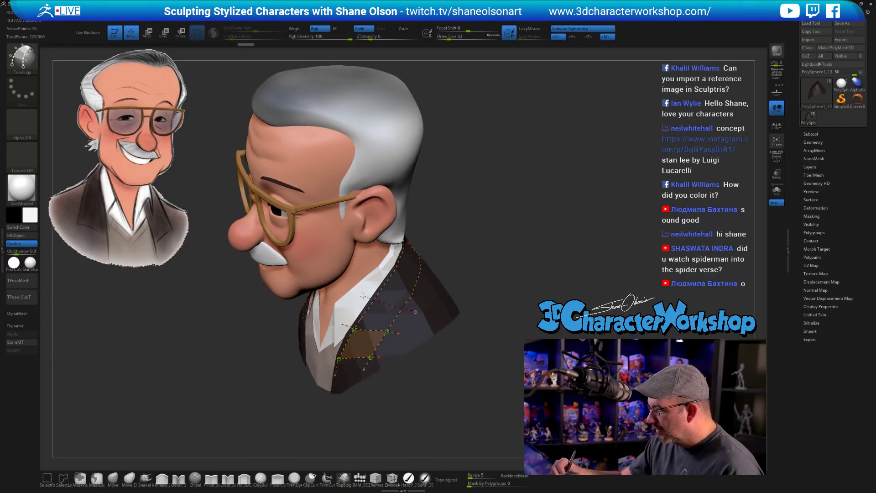
{"action": "mouse_move", "coordinate": [363, 297]}
{"action": "left_mouse_down"}
{"action": "mouse_move", "coordinate": [400, 325]}
{"action": "mouse_move", "coordinate": [404, 312]}
{"action": "mouse_move", "coordinate": [402, 322]}
{"action": "mouse_move", "coordinate": [389, 319]}
{"action": "mouse_move", "coordinate": [401, 301]}
{"action": "left_mouse_up"}
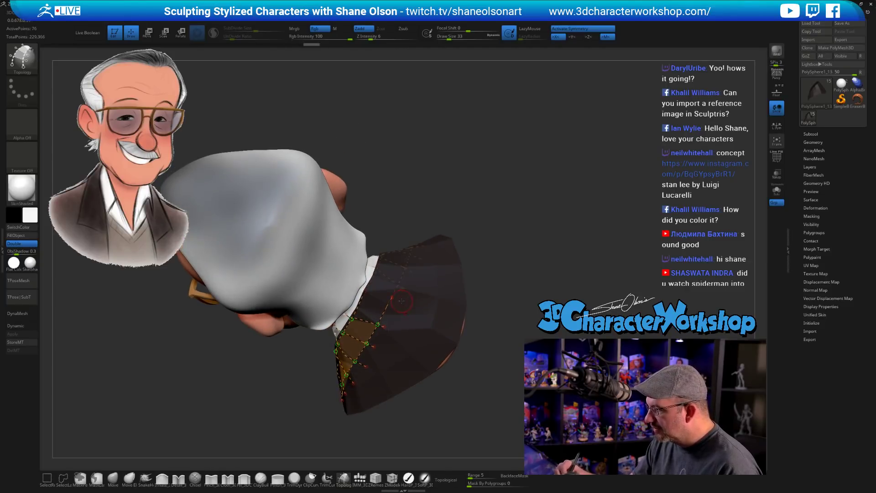
{"action": "left_click", "coordinate": [367, 298]}
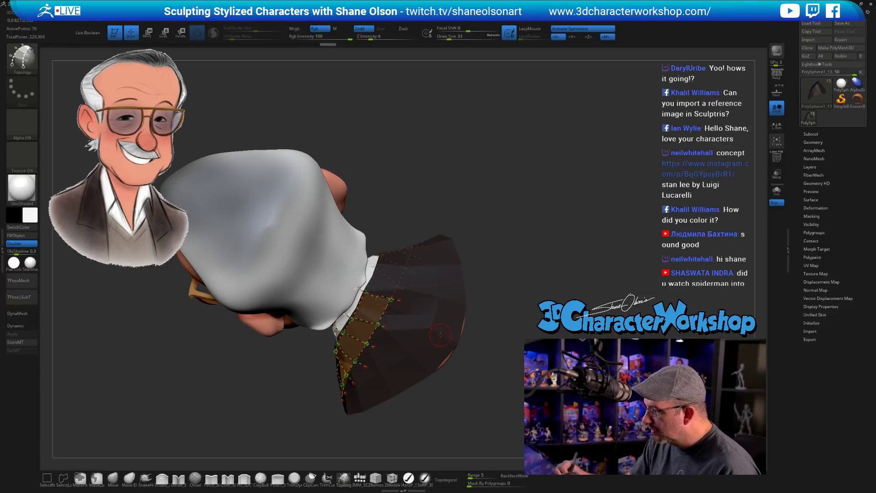
Undo the last cross curve, redraw it across the lapel and continue the quads to the back of the neck
{"action": "left_click_drag", "start_coordinate": [440, 335], "coordinate": [429, 341]}
{"action": "key", "text": "ctrl+z"}
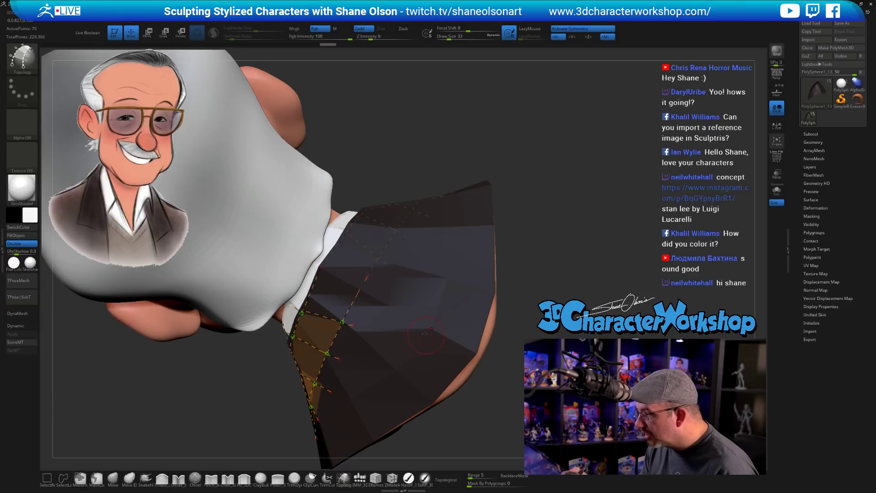
{"action": "left_click_drag", "start_coordinate": [374, 279], "coordinate": [323, 269]}
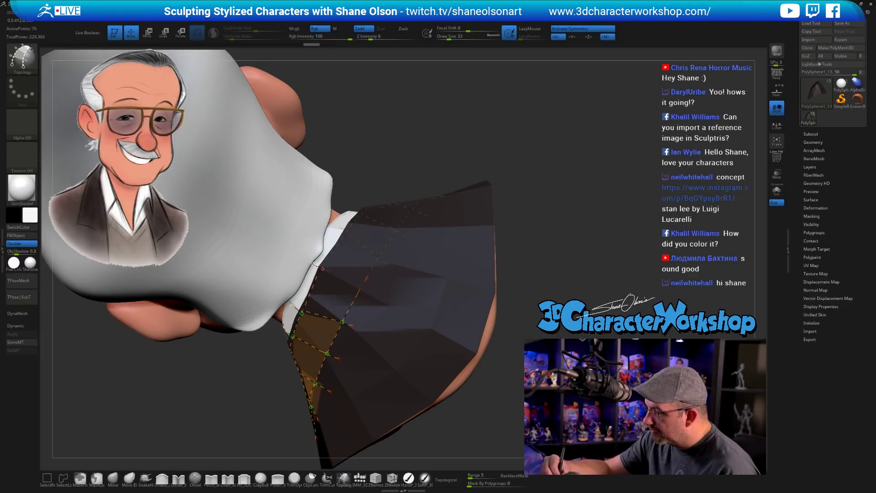
{"action": "left_click", "coordinate": [400, 307]}
{"action": "mouse_move", "coordinate": [400, 307]}
{"action": "left_mouse_down"}
{"action": "mouse_move", "coordinate": [430, 340]}
{"action": "mouse_move", "coordinate": [549, 270]}
{"action": "mouse_move", "coordinate": [491, 257]}
{"action": "left_mouse_up"}
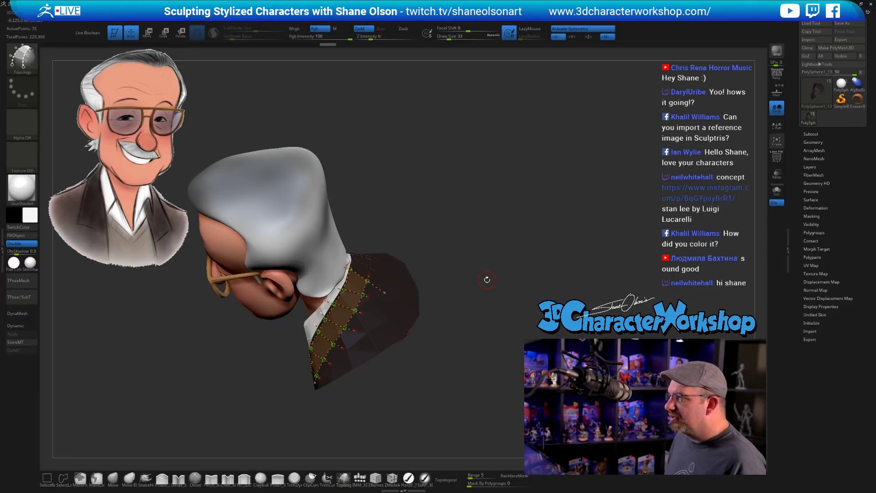
{"action": "mouse_move", "coordinate": [465, 242]}
{"action": "left_mouse_down"}
{"action": "mouse_move", "coordinate": [484, 238]}
{"action": "mouse_move", "coordinate": [495, 275]}
{"action": "mouse_move", "coordinate": [469, 253]}
{"action": "mouse_move", "coordinate": [473, 222]}
{"action": "mouse_move", "coordinate": [525, 217]}
{"action": "mouse_move", "coordinate": [512, 220]}
{"action": "left_mouse_up"}
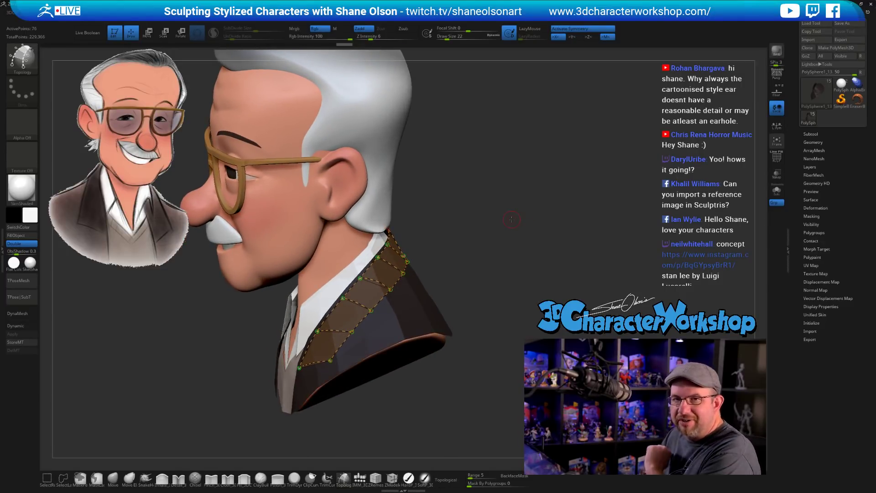
Set the Topology brush's draw size to 1 and generate the lapel strip mesh from the drawn curves
{"action": "type", "text": "s"}
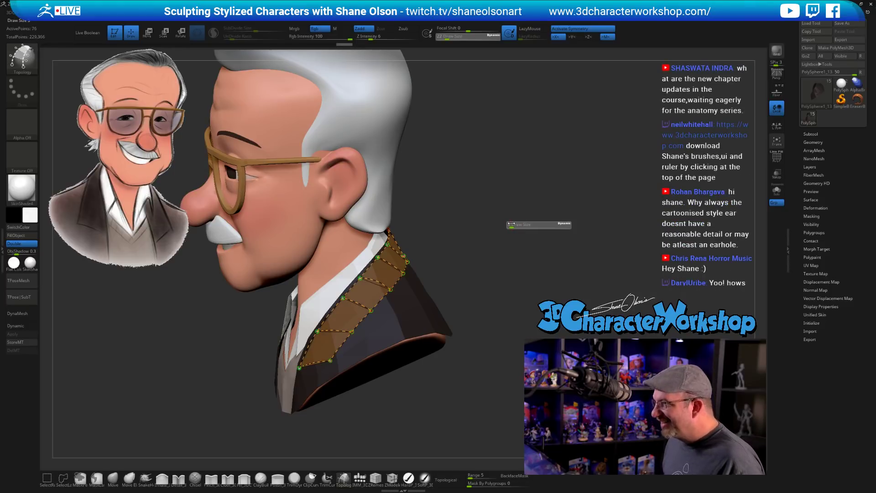
{"action": "type", "text": "1"}
{"action": "key", "text": "Return"}
{"action": "mouse_move", "coordinate": [518, 196]}
{"action": "left_mouse_down"}
{"action": "mouse_move", "coordinate": [534, 196]}
{"action": "mouse_move", "coordinate": [532, 189]}
{"action": "mouse_move", "coordinate": [477, 261]}
{"action": "left_mouse_up"}
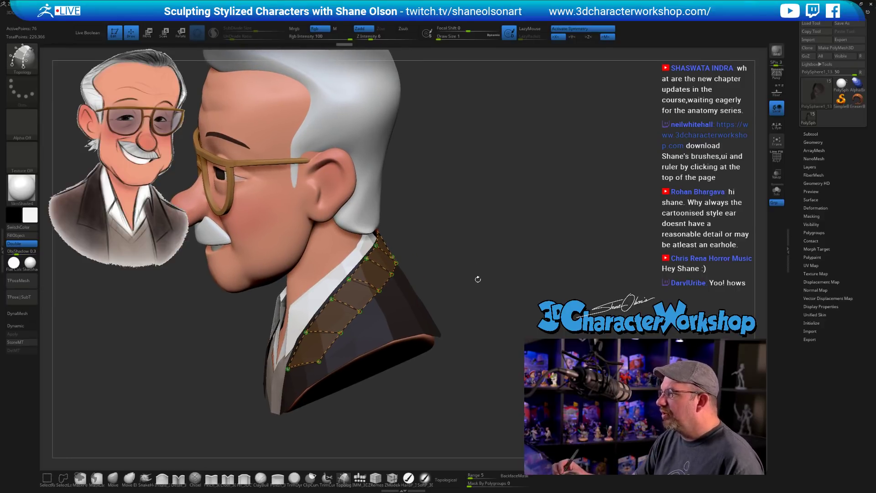
{"action": "left_click_drag", "start_coordinate": [454, 249], "coordinate": [419, 297]}
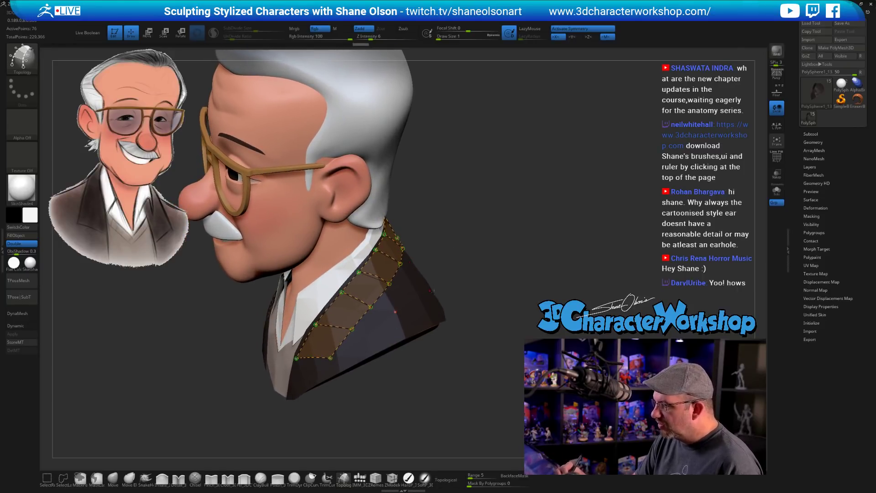
{"action": "key", "text": "bracketright"}
{"action": "left_click", "coordinate": [417, 295]}
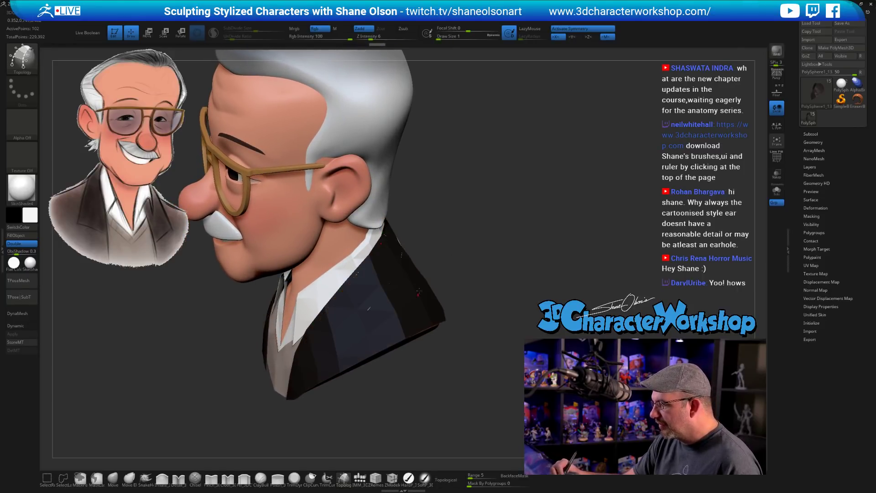
Set the draw size to 37, split the newly generated lapel strip into its own subtool and select it
{"action": "key", "text": "bracketleft"}
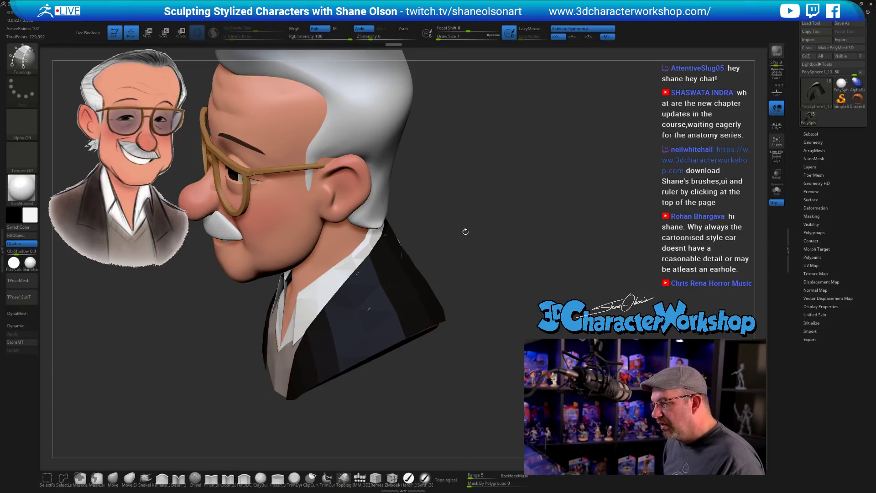
{"action": "left_click_drag", "start_coordinate": [470, 223], "coordinate": [480, 222]}
{"action": "key", "text": "s"}
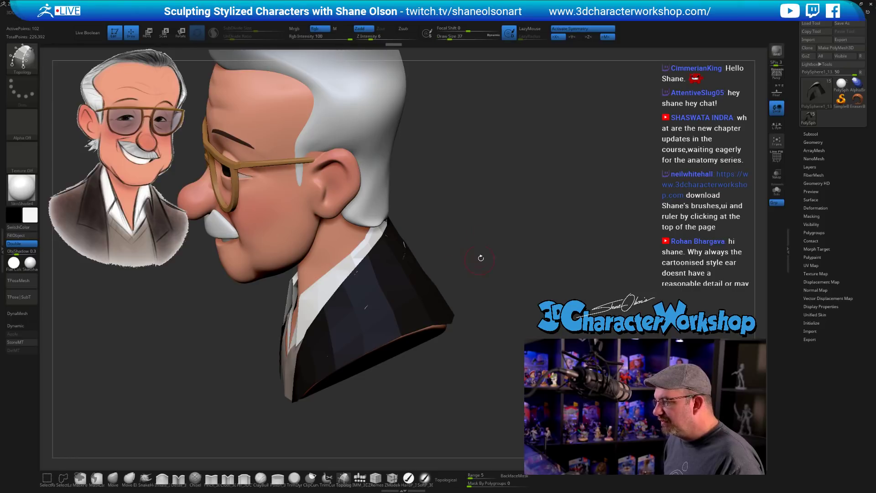
{"action": "left_click_drag", "start_coordinate": [481, 258], "coordinate": [483, 261]}
{"action": "key", "text": "ctrl"}
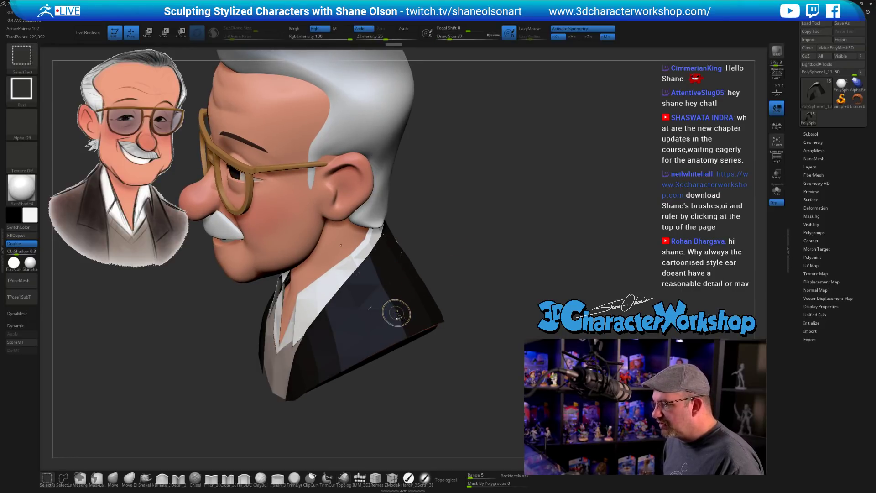
{"action": "key", "text": "ctrl+z"}
{"action": "key", "text": "space"}
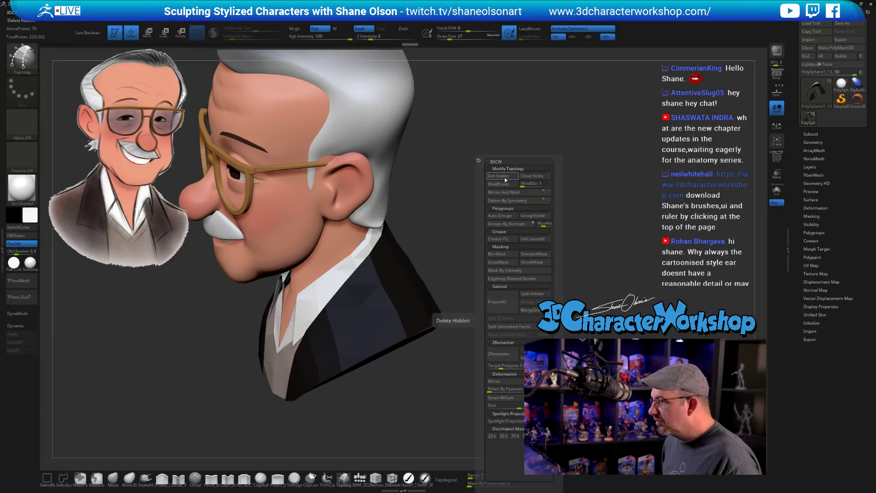
{"action": "left_click", "coordinate": [534, 294]}
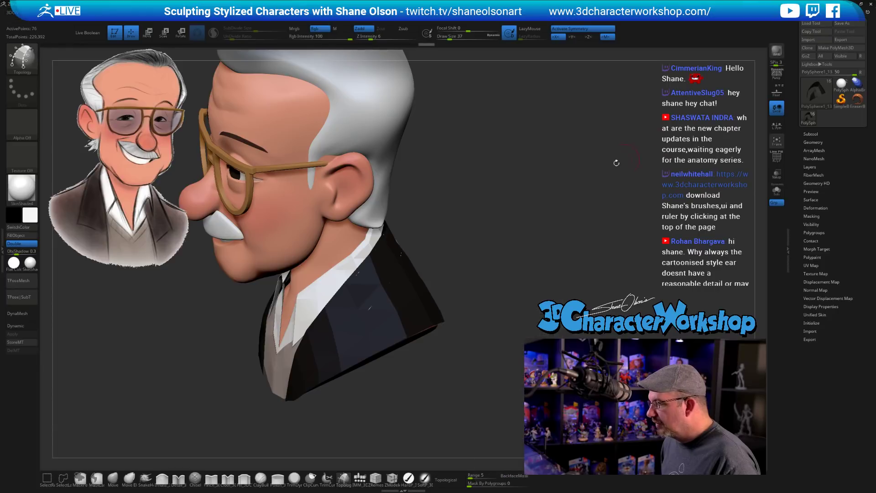
{"action": "key", "text": "alt+Down"}
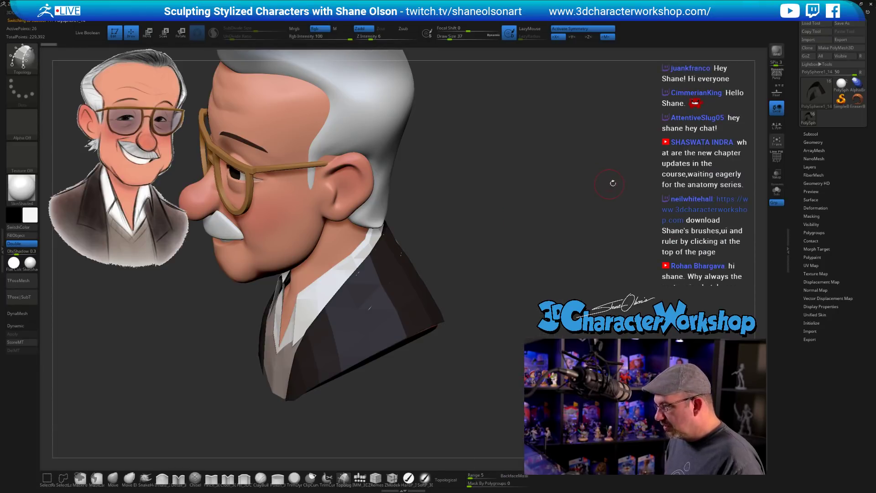
Isolate the lapel strip, turn on its polyframe to inspect the topology, and bring the whole bust back into view
{"action": "left_click", "coordinate": [777, 189]}
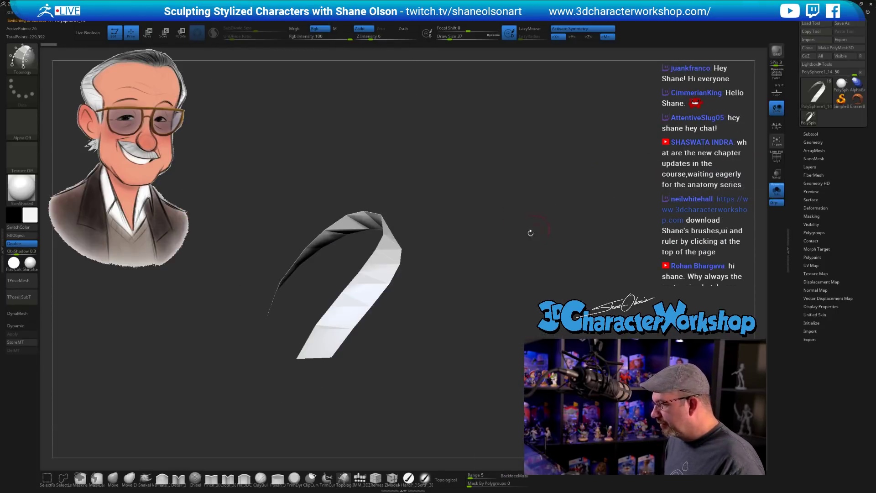
{"action": "left_click_drag", "start_coordinate": [528, 231], "coordinate": [501, 241]}
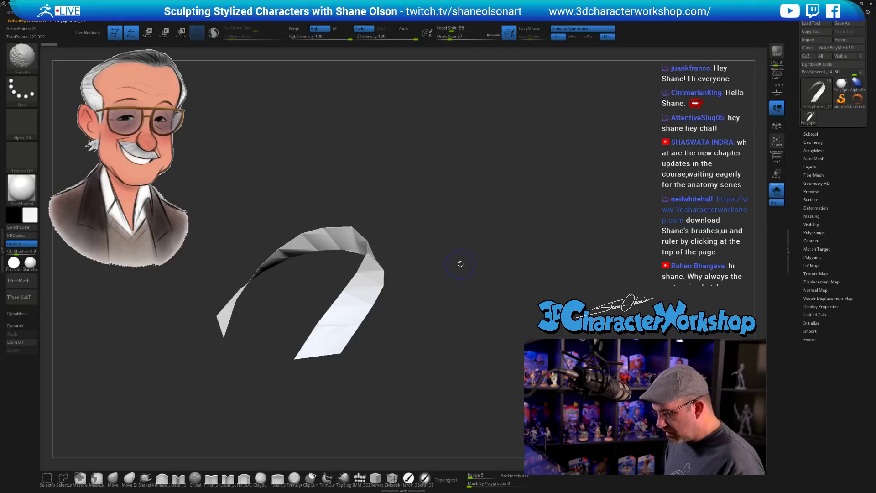
{"action": "key", "text": "shift+f"}
{"action": "mouse_move", "coordinate": [461, 264]}
{"action": "left_mouse_down"}
{"action": "mouse_move", "coordinate": [486, 255]}
{"action": "mouse_move", "coordinate": [522, 208]}
{"action": "mouse_move", "coordinate": [503, 207]}
{"action": "left_mouse_up"}
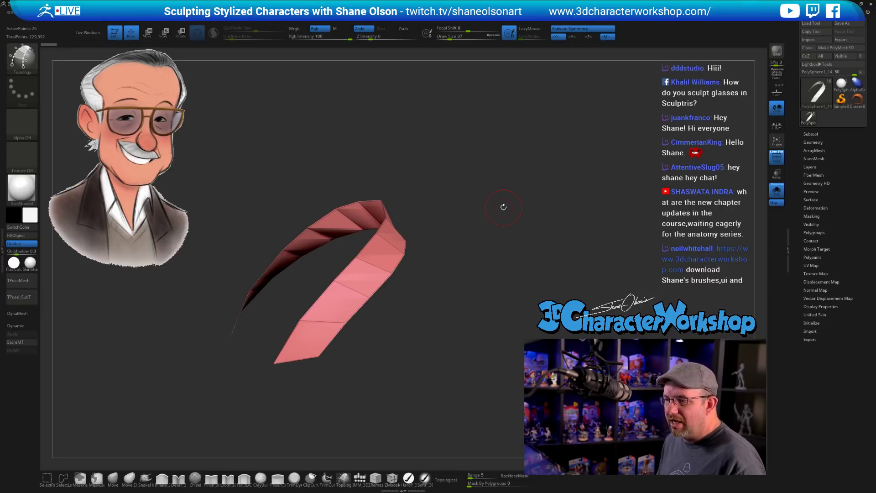
{"action": "left_click_drag", "start_coordinate": [451, 310], "coordinate": [463, 341]}
{"action": "left_click", "coordinate": [777, 190]}
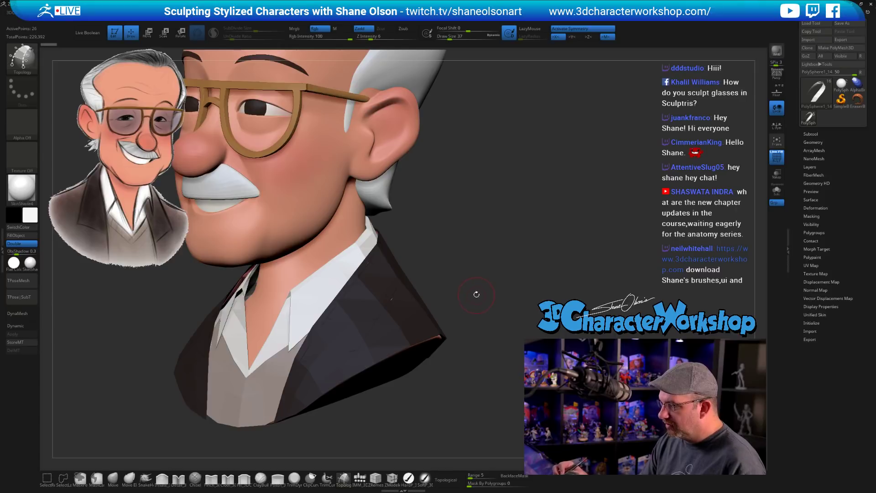
Switch to the Move brush with a larger draw size and pull the lapel strip out of the jacket on the chest
{"action": "left_click_drag", "start_coordinate": [475, 294], "coordinate": [492, 286]}
{"action": "left_click", "coordinate": [112, 478]}
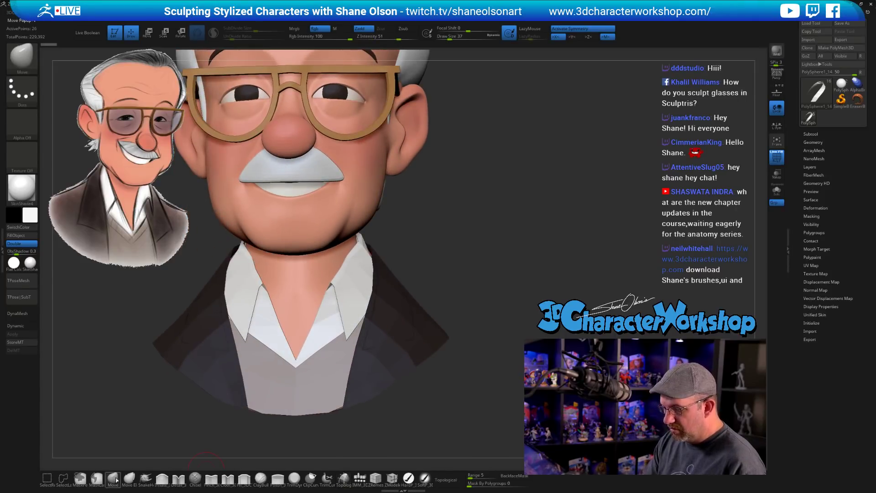
{"action": "key", "text": "s"}
{"action": "mouse_move", "coordinate": [488, 253]}
{"action": "left_mouse_down", "text": "alt"}
{"action": "mouse_move", "coordinate": [479, 280]}
{"action": "mouse_move", "coordinate": [475, 274]}
{"action": "mouse_move", "coordinate": [487, 273]}
{"action": "left_mouse_up", "text": "alt"}
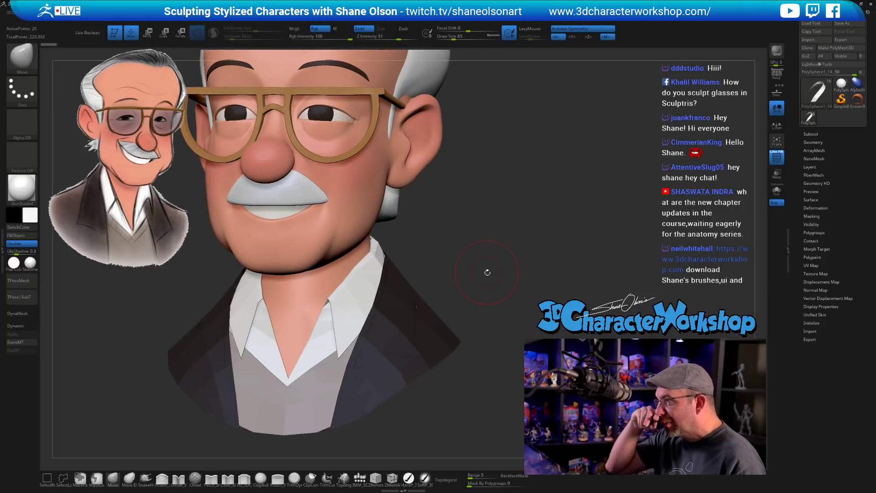
{"action": "mouse_move", "coordinate": [434, 251]}
{"action": "left_mouse_down"}
{"action": "mouse_move", "coordinate": [439, 241]}
{"action": "mouse_move", "coordinate": [401, 293]}
{"action": "left_mouse_up"}
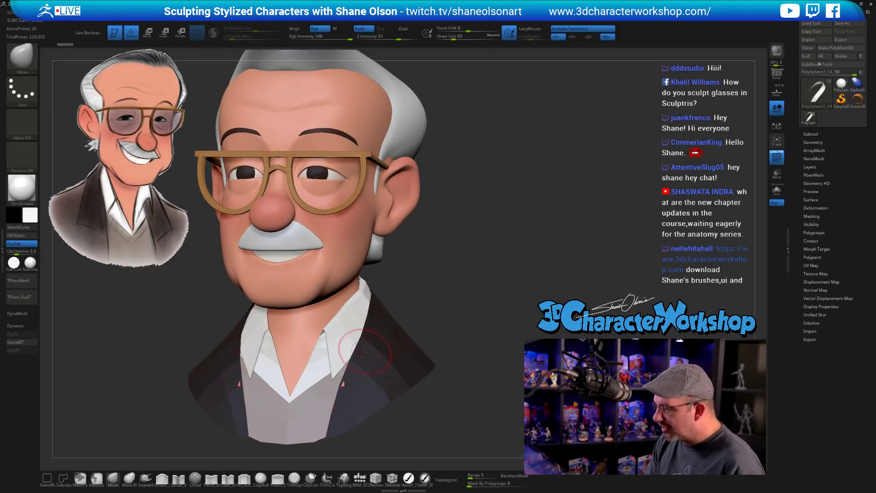
{"action": "left_click_drag", "start_coordinate": [356, 349], "coordinate": [405, 339]}
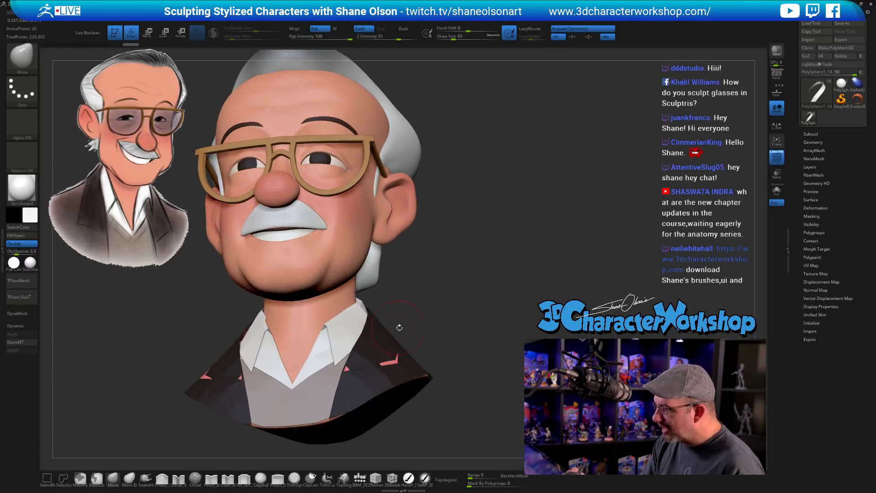
{"action": "mouse_move", "coordinate": [400, 327]}
{"action": "left_mouse_down"}
{"action": "mouse_move", "coordinate": [402, 342]}
{"action": "mouse_move", "coordinate": [368, 322]}
{"action": "left_mouse_up"}
{"action": "left_click_drag", "start_coordinate": [345, 356], "coordinate": [351, 352]}
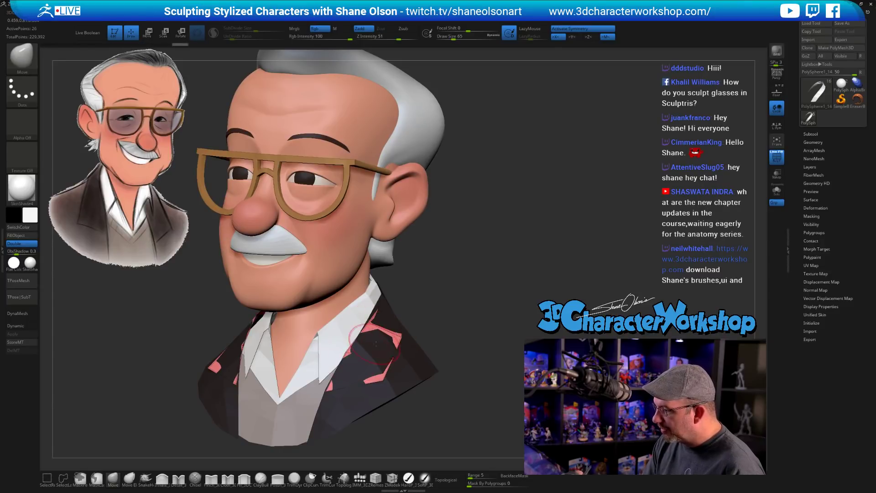
Pull more of the lapel's outer edge out through the jacket along the chest side and up over the shoulder
{"action": "right_click_drag", "start_coordinate": [391, 357], "coordinate": [418, 365]}
{"action": "left_click_drag", "start_coordinate": [388, 360], "coordinate": [396, 357]}
{"action": "right_click_drag", "start_coordinate": [417, 353], "coordinate": [315, 379]}
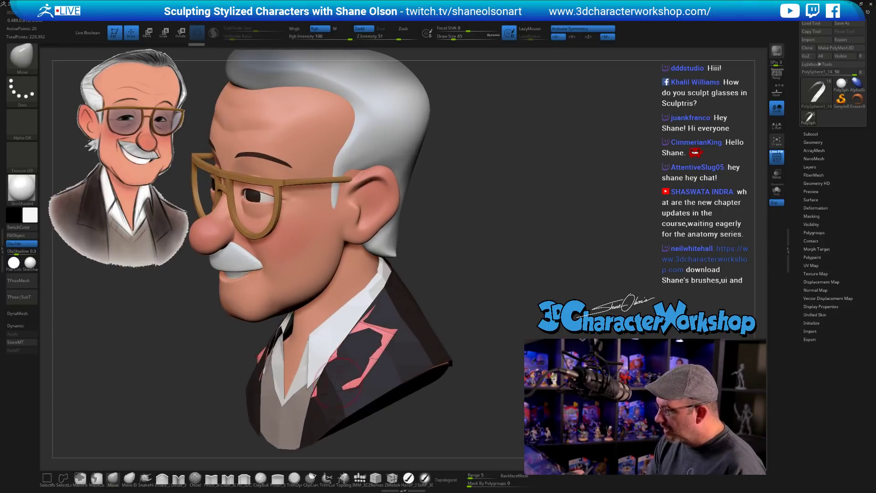
{"action": "right_click_drag", "start_coordinate": [401, 349], "coordinate": [405, 330]}
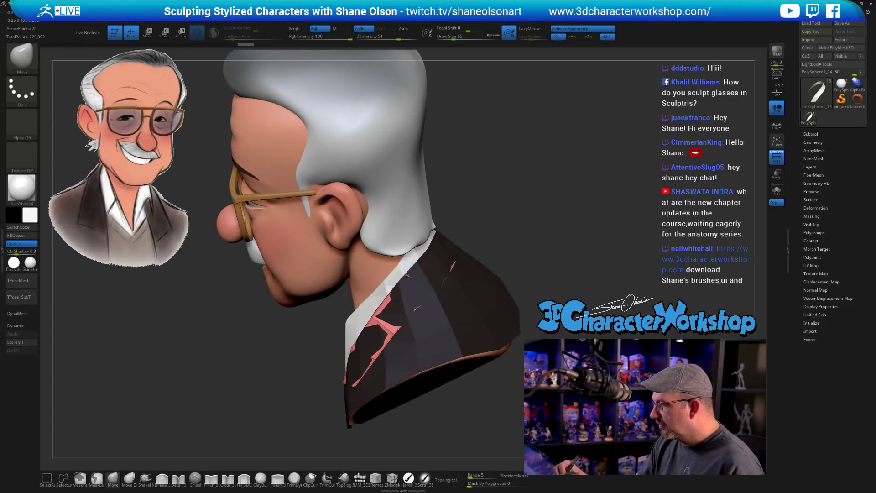
{"action": "mouse_move", "coordinate": [436, 289]}
{"action": "right_mouse_down"}
{"action": "mouse_move", "coordinate": [443, 244]}
{"action": "mouse_move", "coordinate": [489, 247]}
{"action": "mouse_move", "coordinate": [501, 304]}
{"action": "right_mouse_up"}
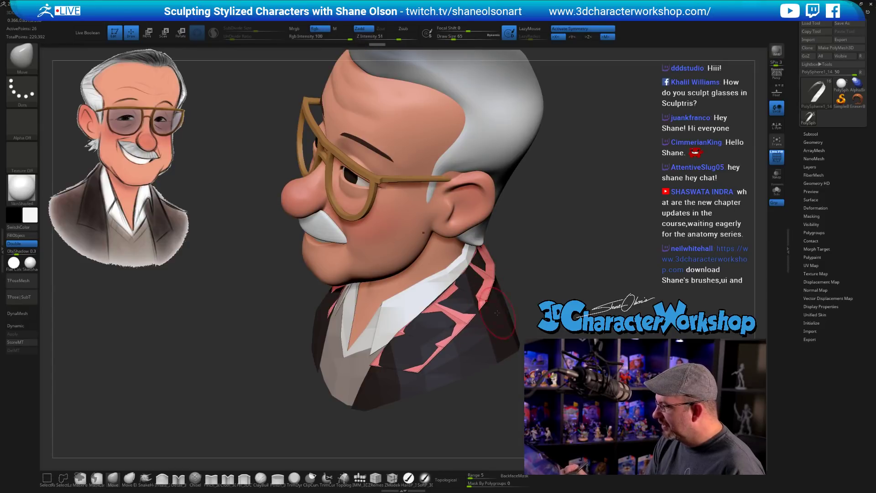
{"action": "mouse_move", "coordinate": [461, 327]}
{"action": "right_mouse_down"}
{"action": "mouse_move", "coordinate": [493, 305]}
{"action": "mouse_move", "coordinate": [427, 323]}
{"action": "right_mouse_up"}
{"action": "left_click_drag", "start_coordinate": [493, 270], "coordinate": [494, 260]}
{"action": "mouse_move", "coordinate": [477, 315]}
{"action": "right_mouse_down"}
{"action": "mouse_move", "coordinate": [493, 328]}
{"action": "mouse_move", "coordinate": [504, 300]}
{"action": "mouse_move", "coordinate": [475, 315]}
{"action": "mouse_move", "coordinate": [453, 347]}
{"action": "right_mouse_up"}
{"action": "right_click_drag", "start_coordinate": [507, 297], "coordinate": [429, 357]}
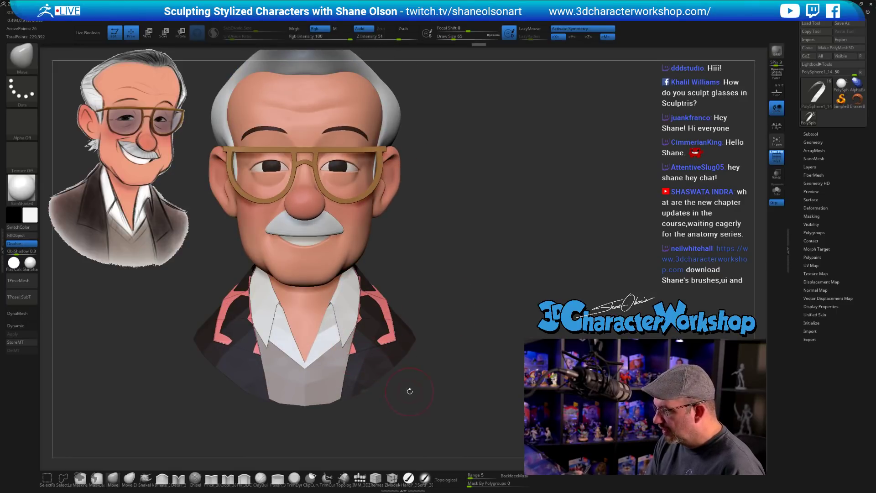
Set the Move brush's draw size to 77 and pull the lapel out around the back of the neck
{"action": "mouse_move", "coordinate": [410, 391]}
{"action": "right_mouse_down"}
{"action": "mouse_move", "coordinate": [415, 382]}
{"action": "mouse_move", "coordinate": [398, 389]}
{"action": "mouse_move", "coordinate": [456, 355]}
{"action": "right_mouse_up"}
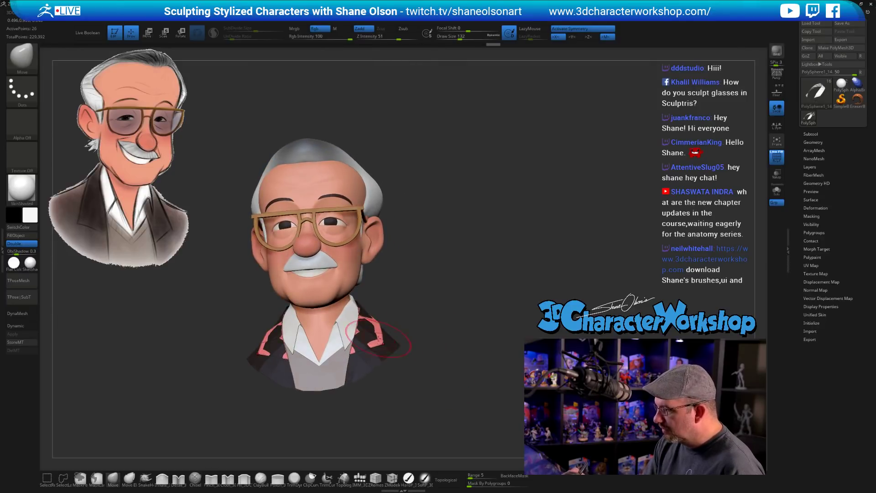
{"action": "right_click_drag", "start_coordinate": [394, 326], "coordinate": [384, 315]}
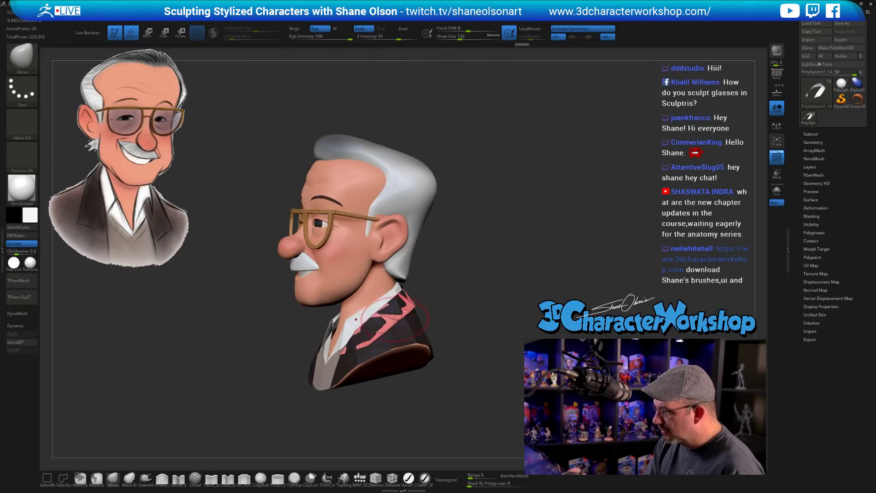
{"action": "mouse_move", "coordinate": [454, 279]}
{"action": "right_mouse_down"}
{"action": "mouse_move", "coordinate": [431, 294]}
{"action": "mouse_move", "coordinate": [489, 280]}
{"action": "right_mouse_up"}
{"action": "key", "text": "s"}
{"action": "key", "text": "s"}
{"action": "left_click_drag", "start_coordinate": [492, 280], "coordinate": [486, 281]}
{"action": "left_click_drag", "start_coordinate": [410, 285], "coordinate": [426, 294]}
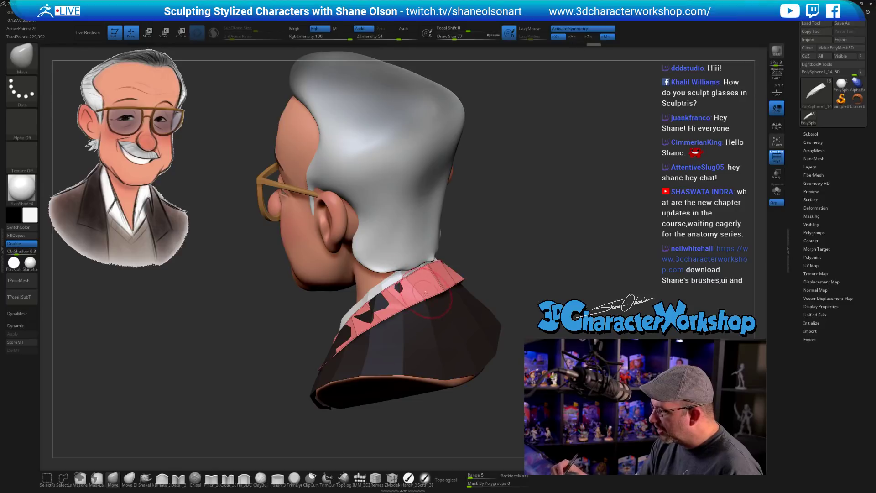
{"action": "left_click_drag", "start_coordinate": [512, 270], "coordinate": [421, 274]}
Switch to the ZModeler brush and set its edge action to Crease with the Edge target
{"action": "key", "text": "b"}
{"action": "key", "text": "z"}
{"action": "key", "text": "m"}
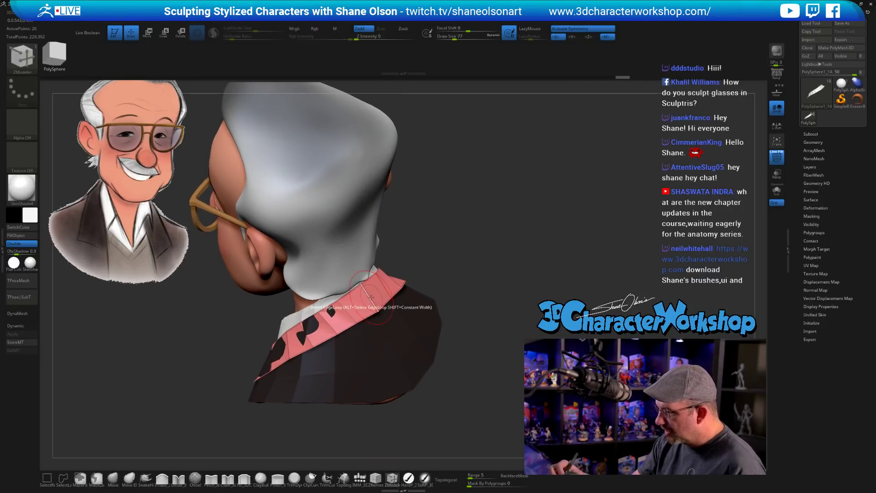
{"action": "key", "text": "space"}
{"action": "left_click", "coordinate": [301, 335]}
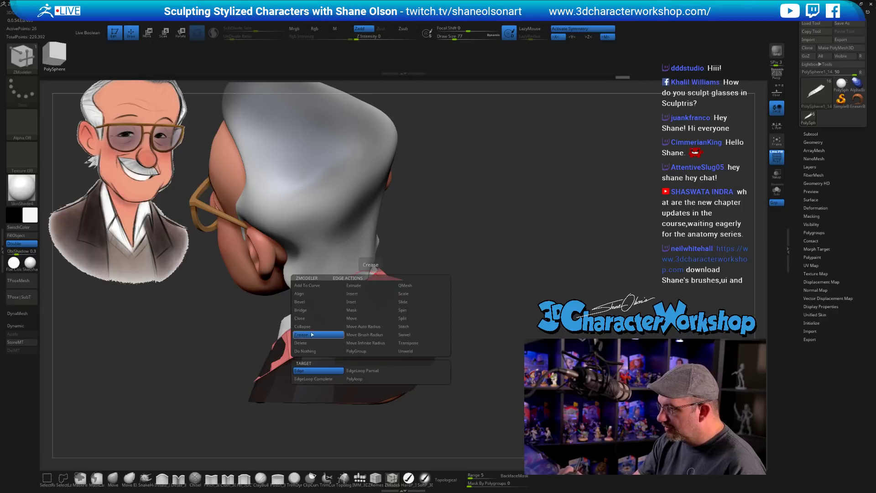
{"action": "left_click", "coordinate": [336, 371]}
{"action": "left_click_drag", "start_coordinate": [475, 270], "coordinate": [477, 286]}
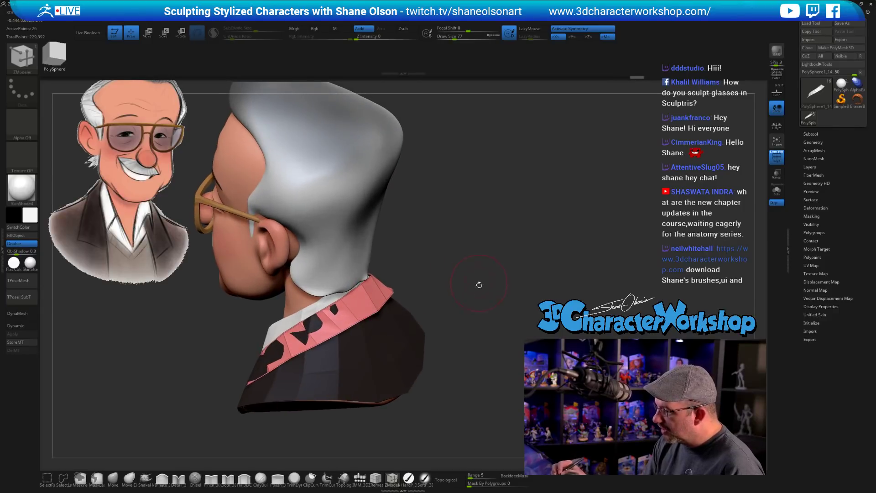
Toggle dynamic subdivision on and off to check the lapel's smoothed shape
{"action": "key", "text": "d"}
{"action": "left_click", "coordinate": [454, 158]}
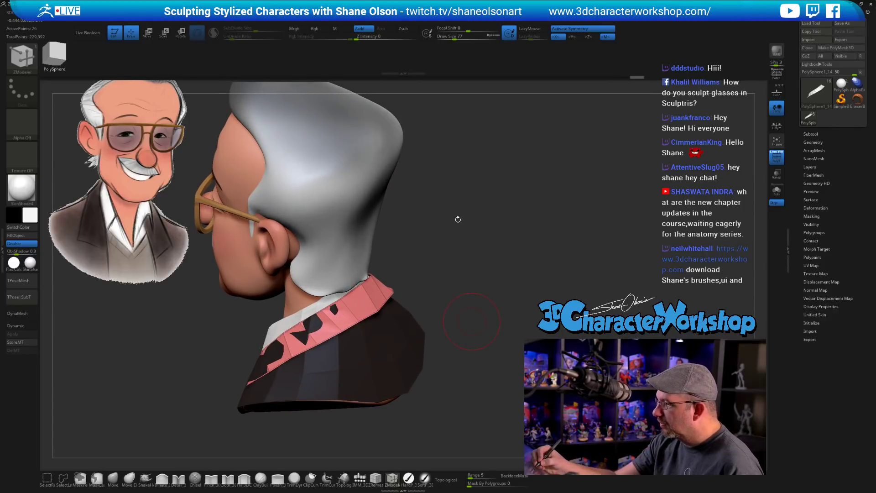
{"action": "mouse_move", "coordinate": [460, 264]}
{"action": "left_mouse_down"}
{"action": "mouse_move", "coordinate": [482, 255]}
{"action": "mouse_move", "coordinate": [435, 316]}
{"action": "mouse_move", "coordinate": [442, 303]}
{"action": "mouse_move", "coordinate": [462, 316]}
{"action": "left_mouse_up"}
{"action": "key", "text": "shift+d"}
Return to the Move brush and pull the lapel clear of the jacket along the chest, shoulder and back of the neck
{"action": "key", "text": "b"}
{"action": "key", "text": "m"}
{"action": "key", "text": "v"}
{"action": "key", "text": "s"}
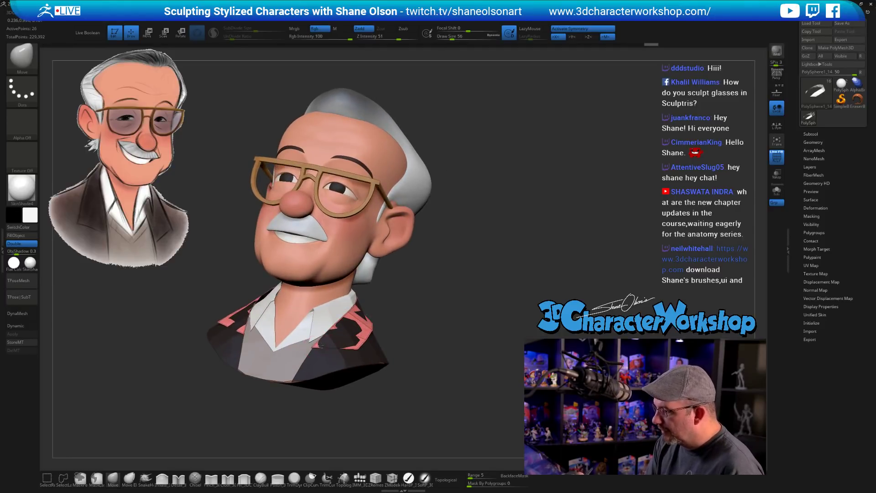
{"action": "mouse_move", "coordinate": [322, 346]}
{"action": "left_mouse_down"}
{"action": "mouse_move", "coordinate": [366, 337]}
{"action": "mouse_move", "coordinate": [345, 343]}
{"action": "left_mouse_up"}
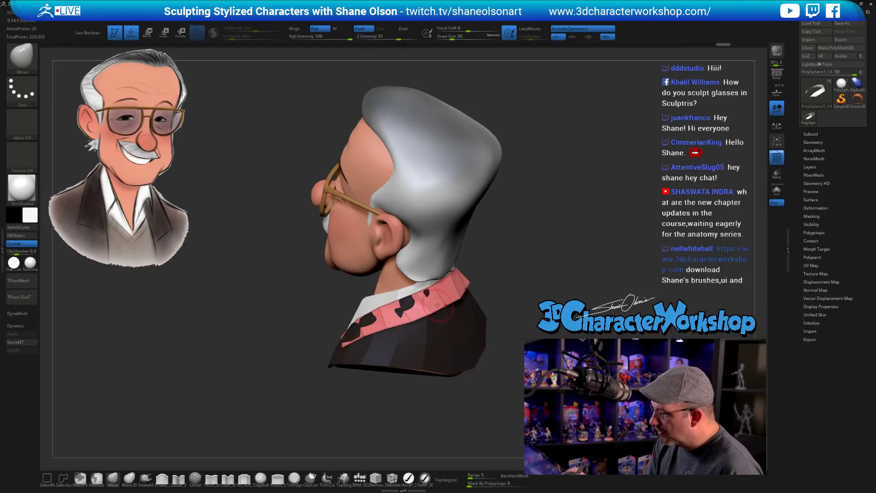
{"action": "left_click_drag", "start_coordinate": [393, 318], "coordinate": [416, 315]}
{"action": "mouse_move", "coordinate": [451, 290]}
{"action": "left_mouse_down"}
{"action": "mouse_move", "coordinate": [458, 299]}
{"action": "mouse_move", "coordinate": [487, 286]}
{"action": "mouse_move", "coordinate": [495, 298]}
{"action": "mouse_move", "coordinate": [461, 292]}
{"action": "mouse_move", "coordinate": [446, 272]}
{"action": "mouse_move", "coordinate": [452, 294]}
{"action": "mouse_move", "coordinate": [453, 264]}
{"action": "mouse_move", "coordinate": [441, 296]}
{"action": "mouse_move", "coordinate": [411, 312]}
{"action": "mouse_move", "coordinate": [409, 330]}
{"action": "mouse_move", "coordinate": [400, 318]}
{"action": "left_mouse_up"}
{"action": "mouse_move", "coordinate": [461, 296]}
{"action": "left_mouse_down"}
{"action": "mouse_move", "coordinate": [446, 299]}
{"action": "mouse_move", "coordinate": [454, 299]}
{"action": "mouse_move", "coordinate": [427, 333]}
{"action": "mouse_move", "coordinate": [437, 323]}
{"action": "mouse_move", "coordinate": [438, 344]}
{"action": "mouse_move", "coordinate": [408, 368]}
{"action": "mouse_move", "coordinate": [391, 322]}
{"action": "left_mouse_up"}
{"action": "key", "text": "s"}
{"action": "left_click", "coordinate": [438, 326]}
{"action": "mouse_move", "coordinate": [516, 269]}
{"action": "left_mouse_down"}
{"action": "mouse_move", "coordinate": [505, 297]}
{"action": "mouse_move", "coordinate": [400, 356]}
{"action": "left_mouse_up"}
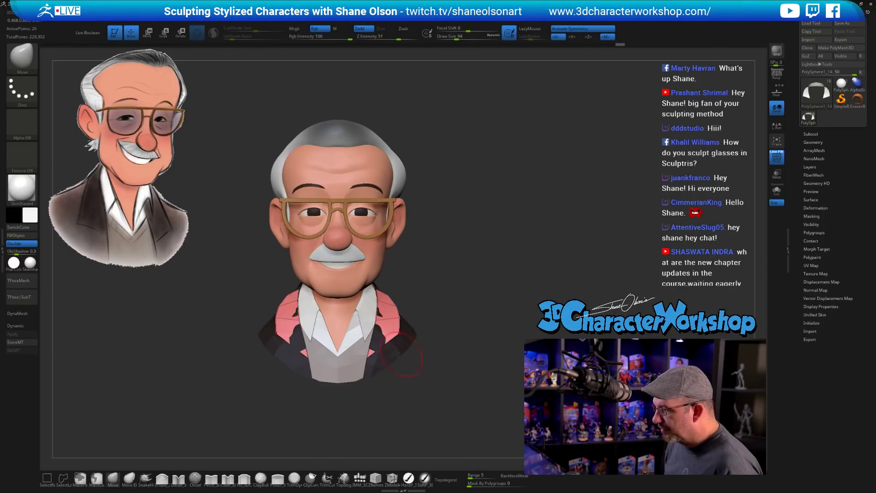
Select the jacket and adjust its outer silhouette with the Move brush at draw size 104
{"action": "left_click", "coordinate": [385, 362], "text": "alt"}
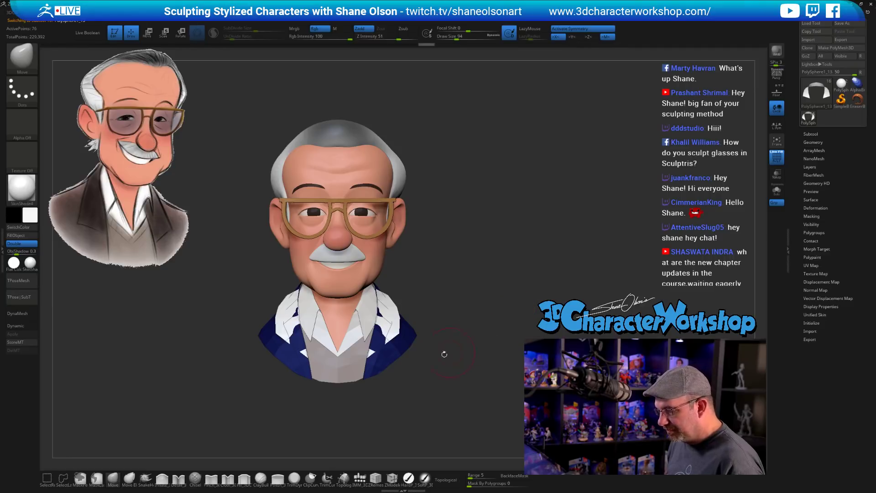
{"action": "key", "text": "s"}
{"action": "left_click_drag", "start_coordinate": [398, 374], "coordinate": [404, 374]}
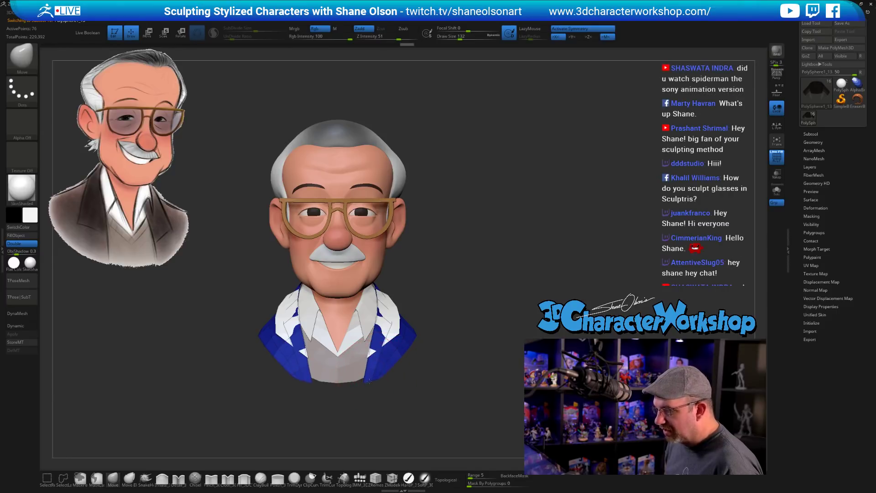
{"action": "left_click_drag", "start_coordinate": [409, 364], "coordinate": [419, 368]}
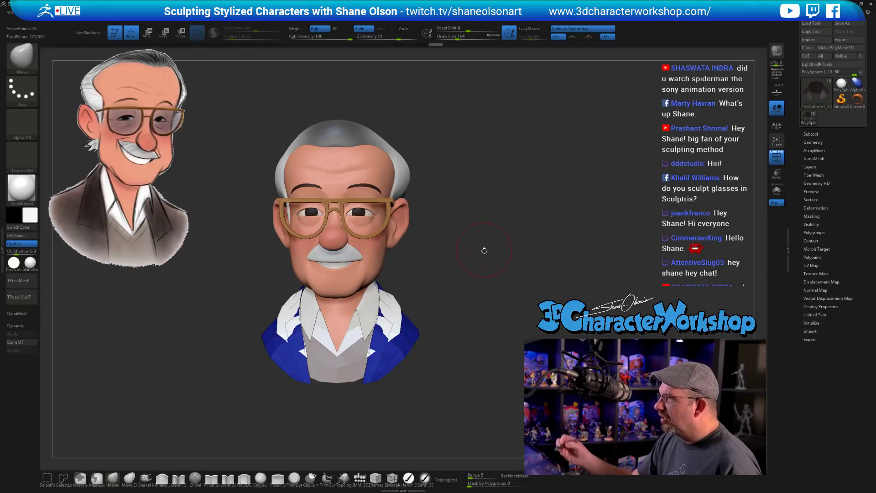
{"action": "mouse_move", "coordinate": [484, 248]}
{"action": "left_mouse_down", "text": "alt"}
{"action": "mouse_move", "coordinate": [446, 282]}
{"action": "mouse_move", "coordinate": [448, 256]}
{"action": "mouse_move", "coordinate": [431, 290]}
{"action": "left_mouse_up", "text": "alt"}
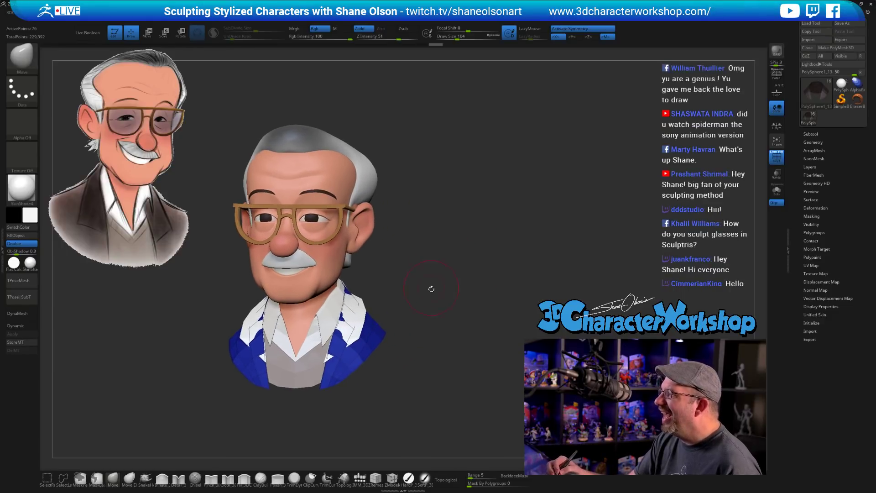
Set the draw size to 68 and refine the jacket around the lapel with the Move brush
{"action": "mouse_move", "coordinate": [394, 369]}
{"action": "left_mouse_down"}
{"action": "mouse_move", "coordinate": [374, 369]}
{"action": "mouse_move", "coordinate": [402, 362]}
{"action": "mouse_move", "coordinate": [343, 352]}
{"action": "mouse_move", "coordinate": [354, 334]}
{"action": "left_mouse_up"}
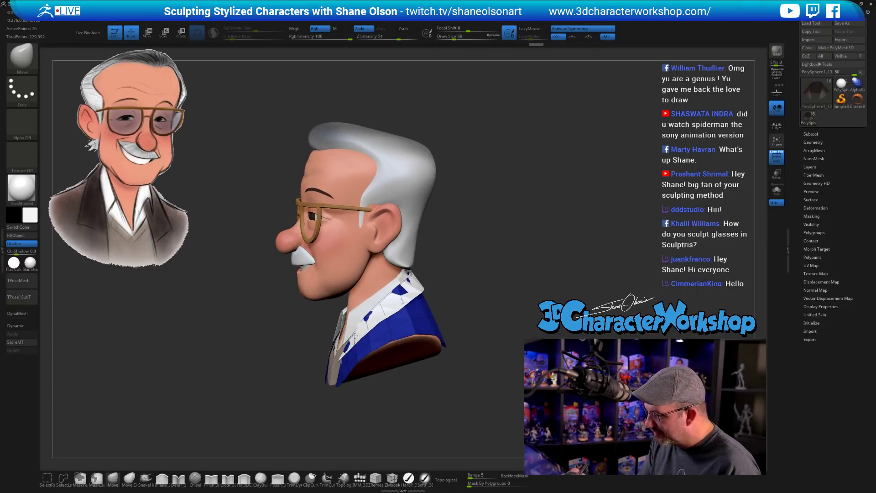
{"action": "left_click_drag", "start_coordinate": [393, 292], "coordinate": [434, 317]}
{"action": "key", "text": "space"}
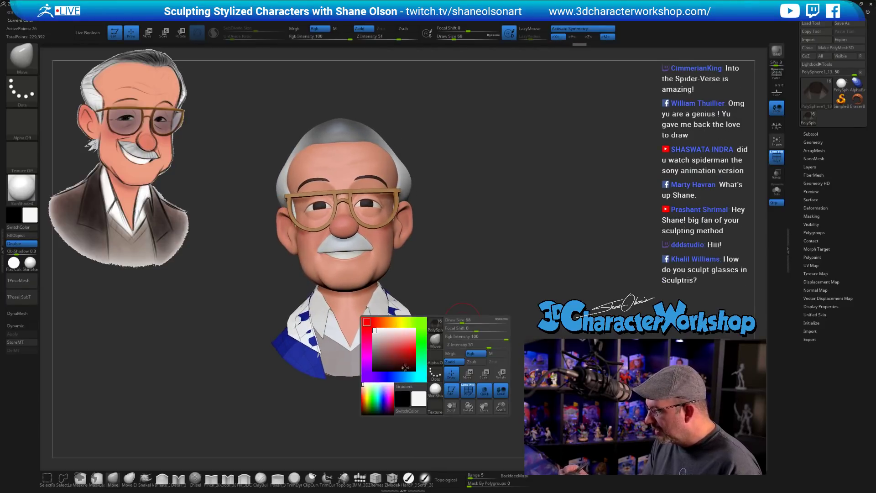
{"action": "left_click_drag", "start_coordinate": [480, 294], "coordinate": [404, 366]}
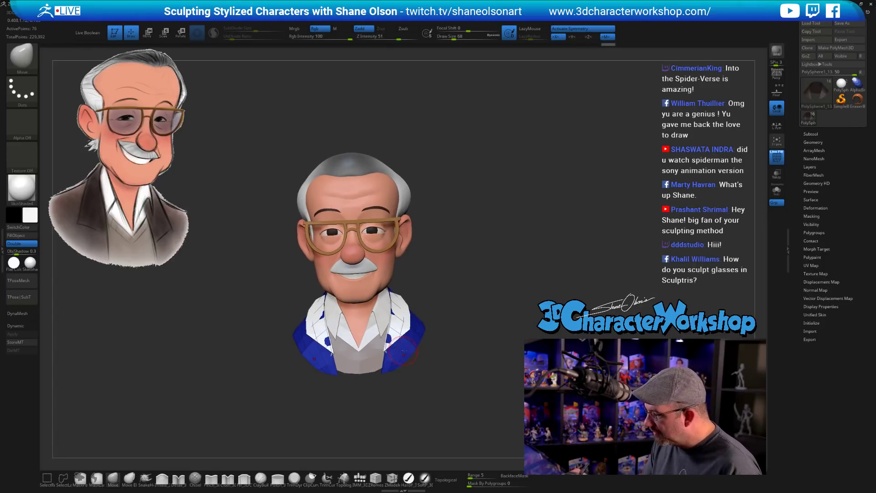
{"action": "left_click_drag", "start_coordinate": [454, 348], "coordinate": [417, 377]}
Select the vest and shape its edges against the jacket with the Move brush, reducing the draw size to 77
{"action": "left_click", "coordinate": [351, 358], "text": "alt"}
{"action": "key", "text": "s"}
{"action": "mouse_move", "coordinate": [374, 398]}
{"action": "left_mouse_down"}
{"action": "mouse_move", "coordinate": [360, 373]}
{"action": "mouse_move", "coordinate": [341, 372]}
{"action": "left_mouse_up"}
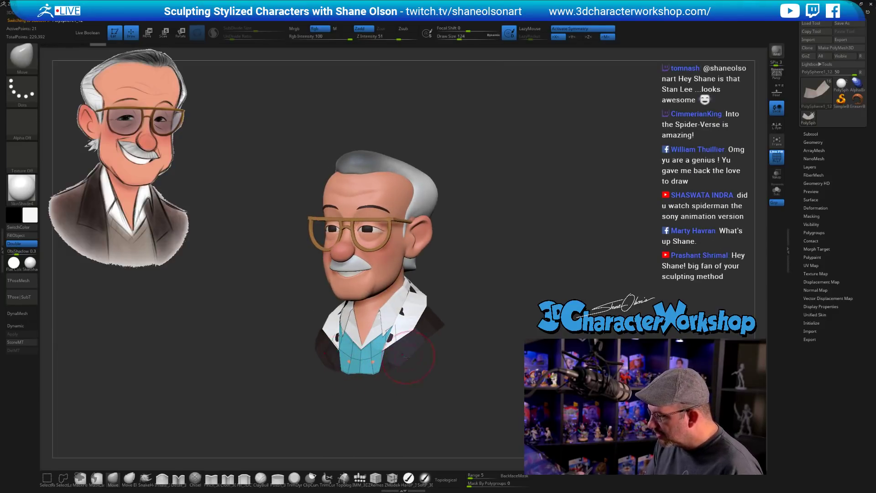
{"action": "mouse_move", "coordinate": [415, 366]}
{"action": "left_mouse_down"}
{"action": "mouse_move", "coordinate": [422, 375]}
{"action": "mouse_move", "coordinate": [394, 379]}
{"action": "mouse_move", "coordinate": [395, 396]}
{"action": "mouse_move", "coordinate": [379, 361]}
{"action": "left_mouse_up"}
{"action": "key", "text": "s"}
{"action": "key", "text": "s"}
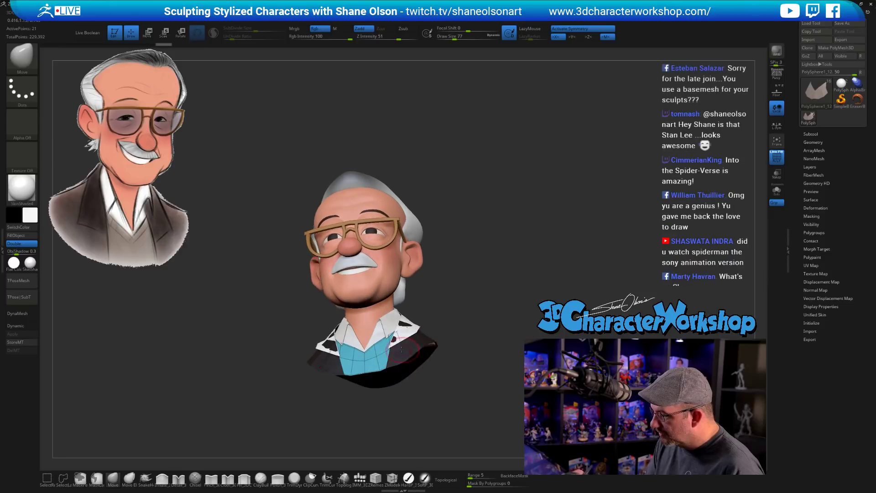
{"action": "left_click_drag", "start_coordinate": [431, 386], "coordinate": [438, 360]}
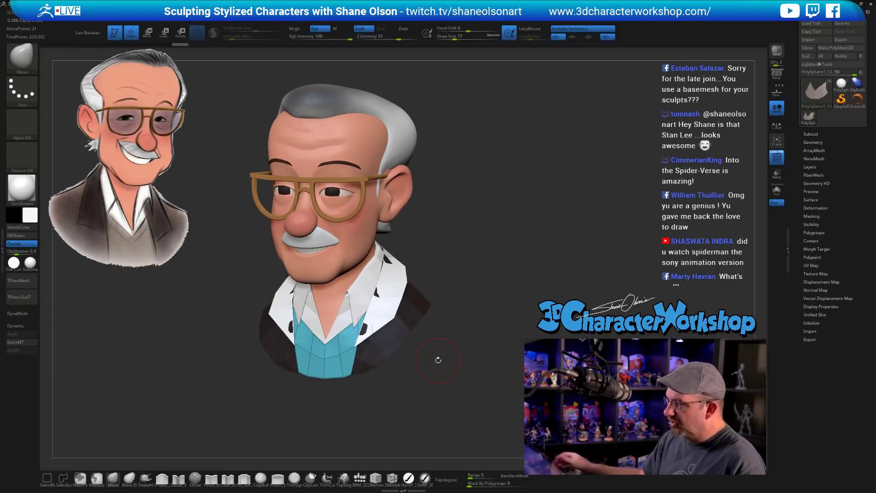
{"action": "left_click_drag", "start_coordinate": [487, 220], "coordinate": [483, 215]}
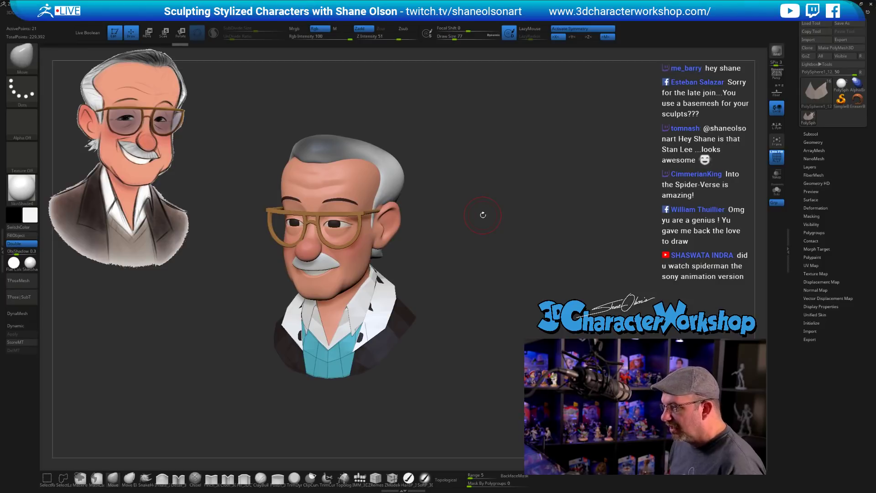
Hide the polygroup wireframe, select the lapel and refine its outline with the Move brush at draw size 62
{"action": "key", "text": "shift+f"}
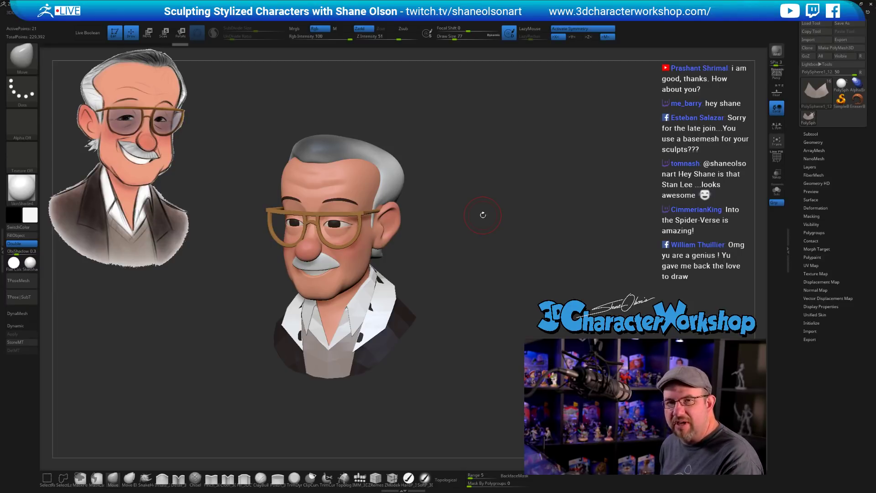
{"action": "left_click_drag", "start_coordinate": [488, 213], "coordinate": [385, 323]}
{"action": "left_click", "coordinate": [388, 289], "text": "alt"}
{"action": "left_click_drag", "start_coordinate": [426, 390], "coordinate": [437, 356]}
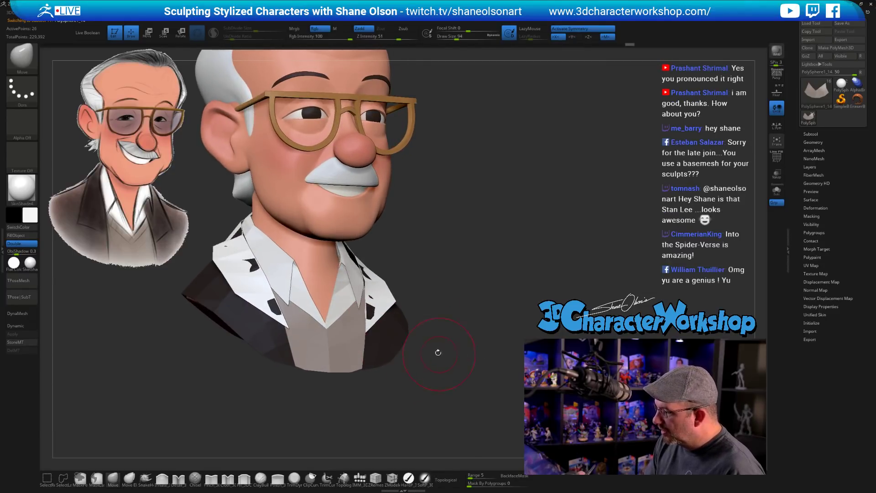
{"action": "mouse_move", "coordinate": [438, 266]}
{"action": "left_mouse_down"}
{"action": "mouse_move", "coordinate": [419, 222]}
{"action": "mouse_move", "coordinate": [450, 198]}
{"action": "mouse_move", "coordinate": [524, 209]}
{"action": "mouse_move", "coordinate": [475, 203]}
{"action": "mouse_move", "coordinate": [525, 260]}
{"action": "mouse_move", "coordinate": [502, 257]}
{"action": "mouse_move", "coordinate": [478, 297]}
{"action": "left_mouse_up"}
{"action": "key", "text": "s"}
{"action": "left_click", "coordinate": [518, 260]}
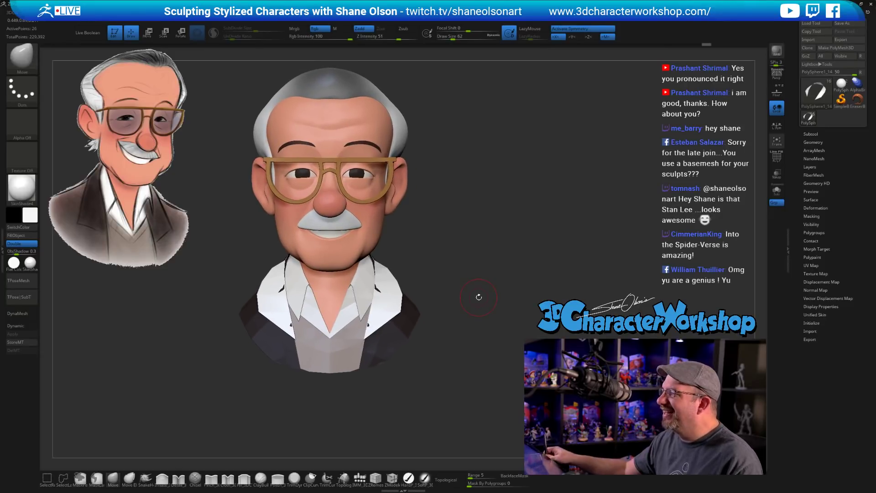
Turn off double-sided display for the lapel, jacket, vest and shirt collar
{"action": "left_click_drag", "start_coordinate": [495, 233], "coordinate": [385, 256]}
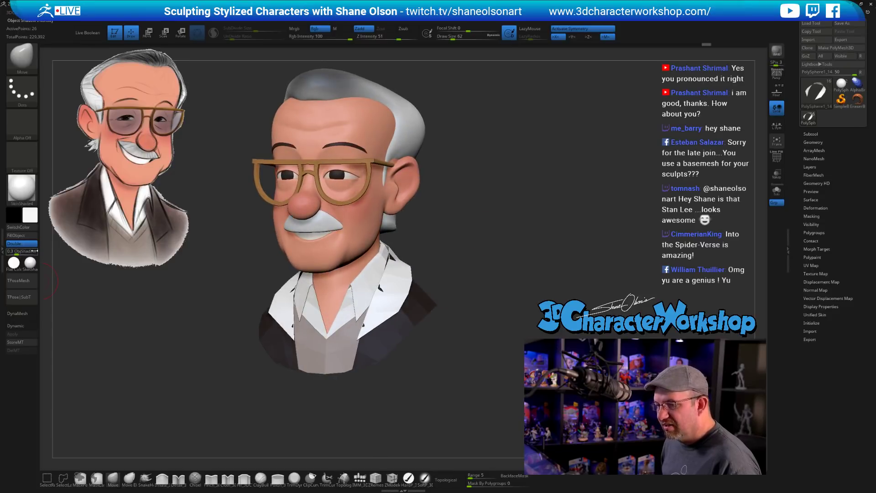
{"action": "mouse_move", "coordinate": [450, 221]}
{"action": "left_mouse_down"}
{"action": "mouse_move", "coordinate": [468, 218]}
{"action": "mouse_move", "coordinate": [464, 229]}
{"action": "left_mouse_up"}
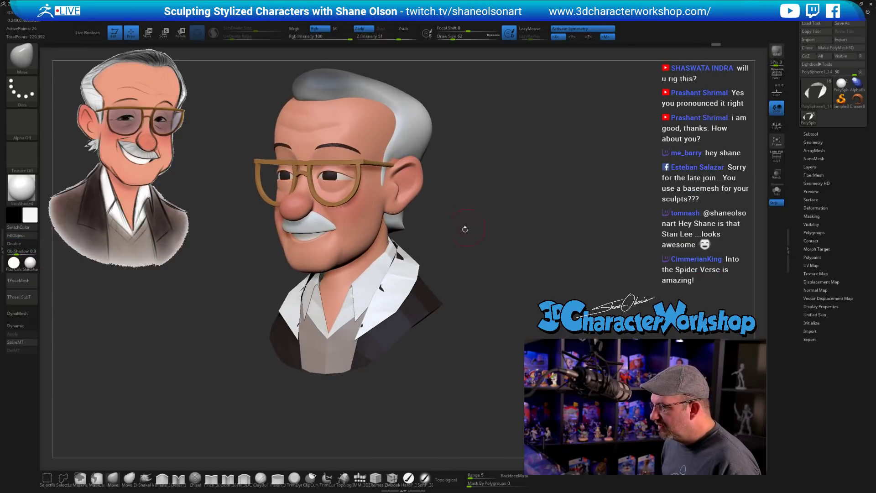
{"action": "mouse_move", "coordinate": [508, 210]}
{"action": "left_mouse_down"}
{"action": "mouse_move", "coordinate": [486, 226]}
{"action": "mouse_move", "coordinate": [490, 235]}
{"action": "left_mouse_up"}
{"action": "left_click", "coordinate": [378, 337], "text": "alt"}
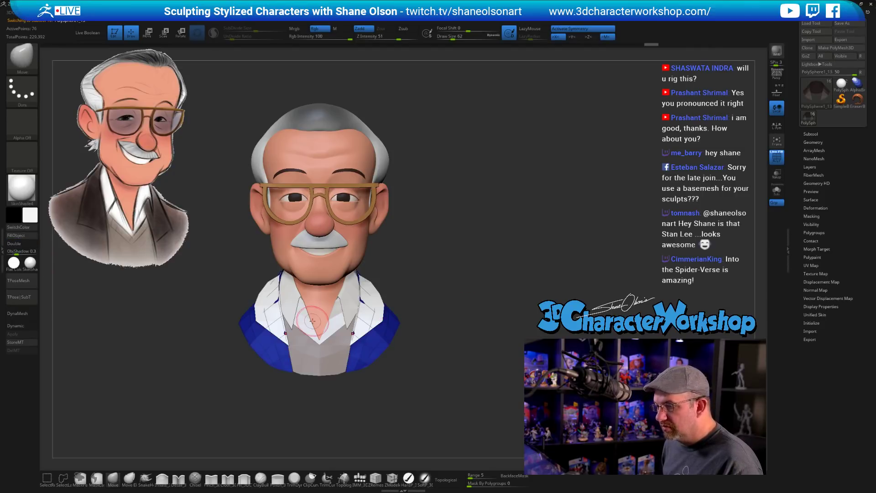
{"action": "left_click", "coordinate": [315, 340], "text": "alt"}
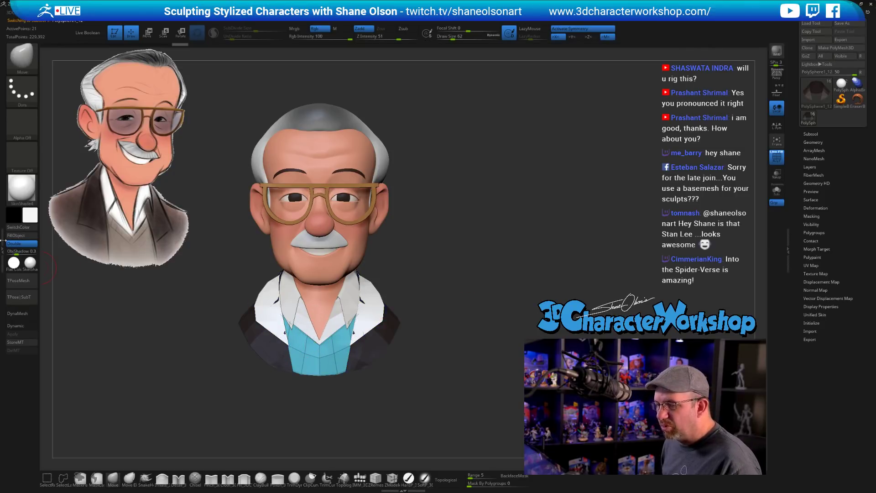
{"action": "left_click", "coordinate": [281, 305], "text": "alt"}
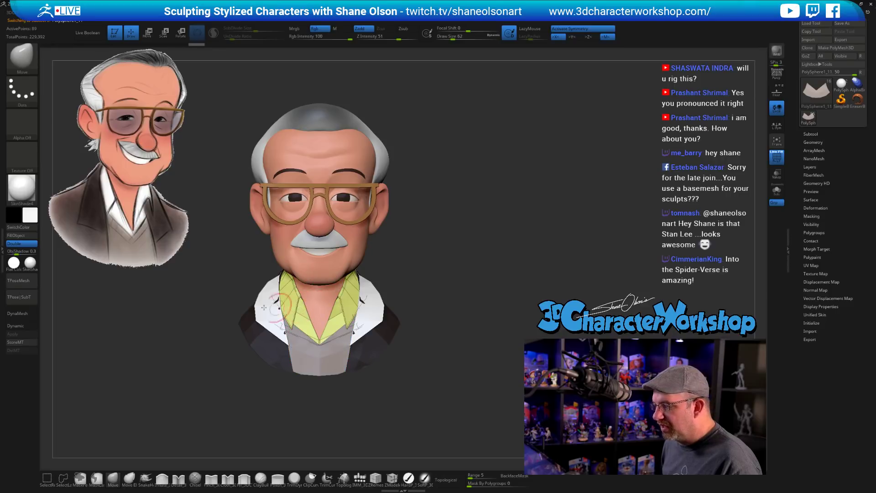
{"action": "left_click", "coordinate": [16, 244]}
Save the project with the whole bust framed from the front
{"action": "left_click_drag", "start_coordinate": [495, 272], "coordinate": [477, 236]}
{"action": "key", "text": "f"}
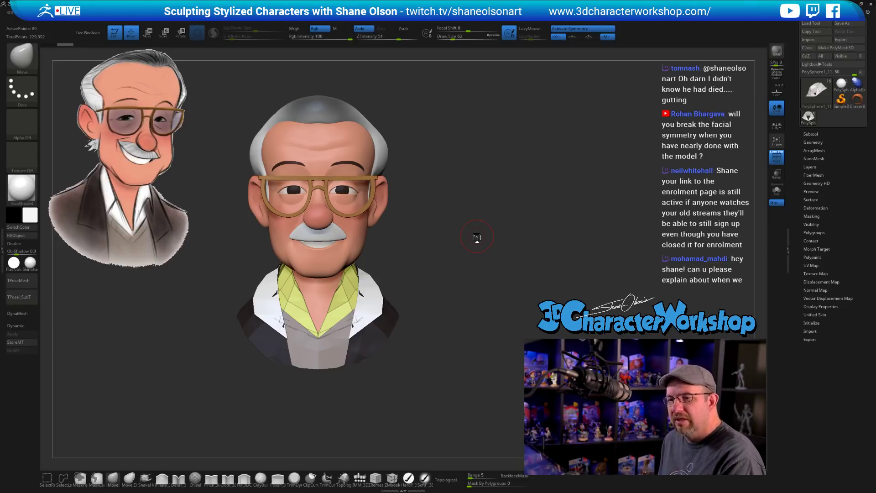
{"action": "key", "text": "ctrl+s"}
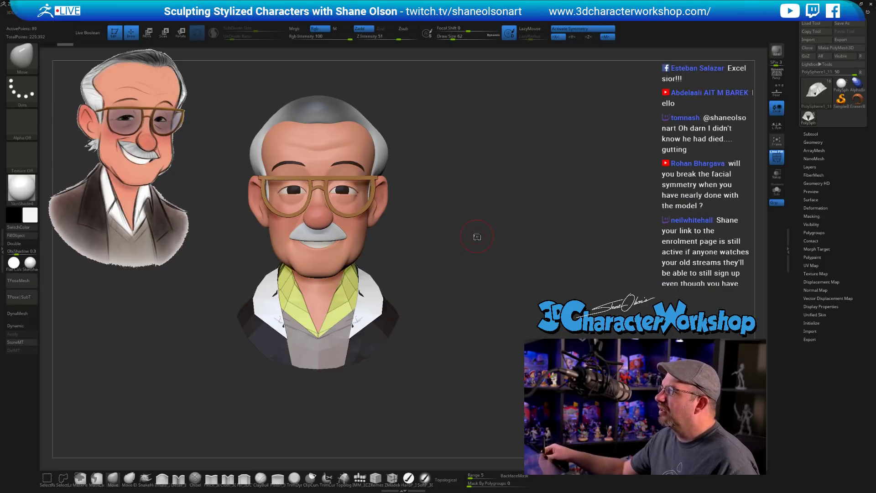
{"action": "mouse_move", "coordinate": [483, 248]}
{"action": "left_mouse_down"}
{"action": "mouse_move", "coordinate": [493, 258]}
{"action": "mouse_move", "coordinate": [482, 251]}
{"action": "mouse_move", "coordinate": [497, 239]}
{"action": "mouse_move", "coordinate": [473, 246]}
{"action": "mouse_move", "coordinate": [480, 229]}
{"action": "mouse_move", "coordinate": [471, 249]}
{"action": "left_mouse_up"}
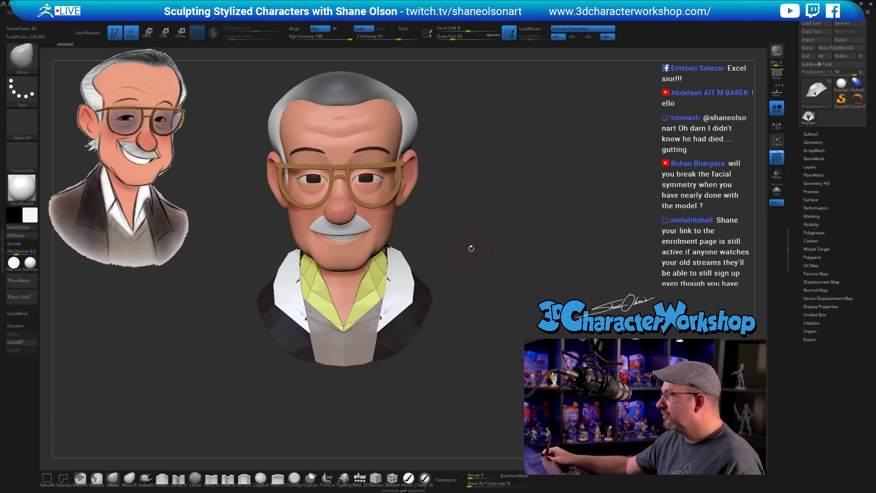
{"action": "left_click_drag", "start_coordinate": [476, 222], "coordinate": [485, 213]}
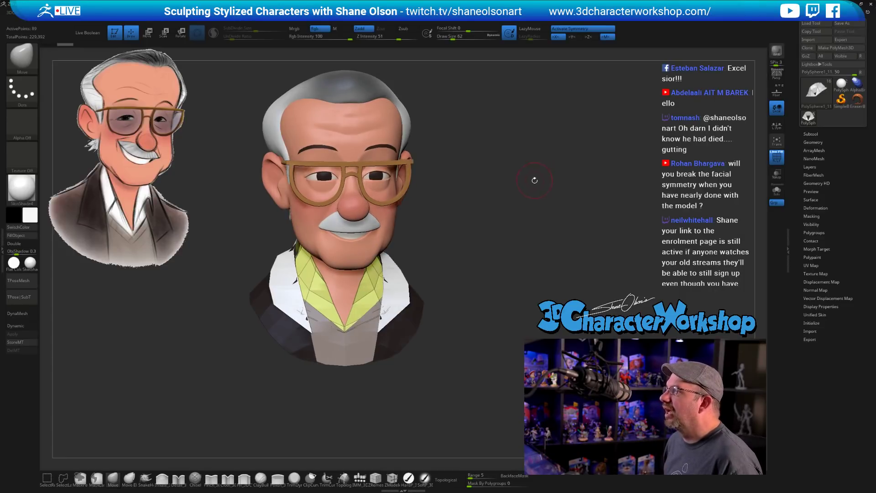
Set the draw size to 37 and pull the shirt collar into place around the side of the neck
{"action": "mouse_move", "coordinate": [534, 180]}
{"action": "left_mouse_down"}
{"action": "mouse_move", "coordinate": [472, 217]}
{"action": "mouse_move", "coordinate": [525, 215]}
{"action": "mouse_move", "coordinate": [391, 250]}
{"action": "left_mouse_up"}
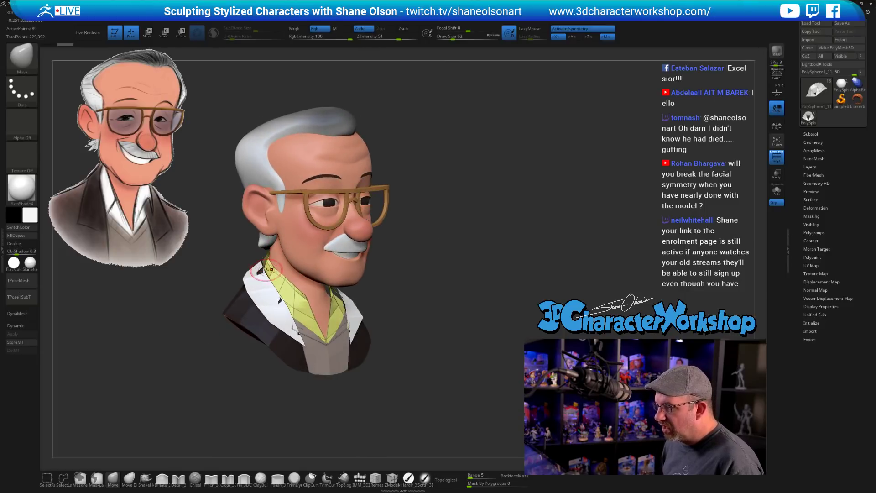
{"action": "mouse_move", "coordinate": [475, 274]}
{"action": "left_mouse_down"}
{"action": "mouse_move", "coordinate": [426, 294]}
{"action": "mouse_move", "coordinate": [419, 290]}
{"action": "mouse_move", "coordinate": [439, 270]}
{"action": "mouse_move", "coordinate": [411, 259]}
{"action": "left_mouse_up"}
{"action": "key", "text": "s"}
{"action": "key", "text": "s"}
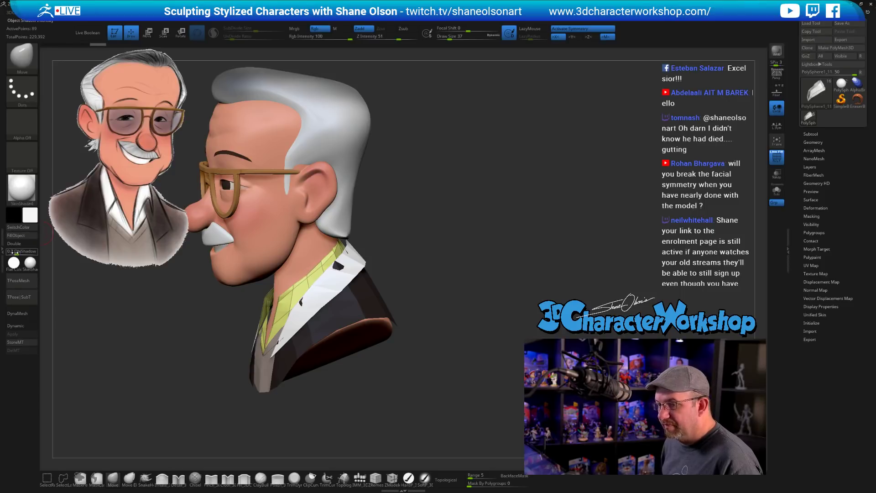
Turn double-sided display back on for the shirt collar and refine its front with the Move brush at draw size 62
{"action": "left_click", "coordinate": [18, 243]}
{"action": "mouse_move", "coordinate": [565, 244]}
{"action": "left_mouse_down"}
{"action": "mouse_move", "coordinate": [454, 236]}
{"action": "mouse_move", "coordinate": [471, 234]}
{"action": "mouse_move", "coordinate": [478, 223]}
{"action": "mouse_move", "coordinate": [435, 270]}
{"action": "left_mouse_up"}
{"action": "key", "text": "s"}
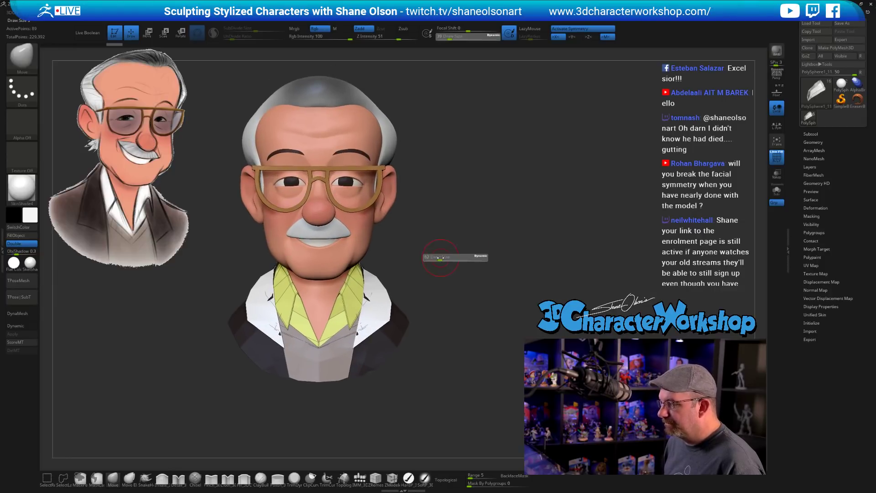
{"action": "left_click", "coordinate": [440, 258]}
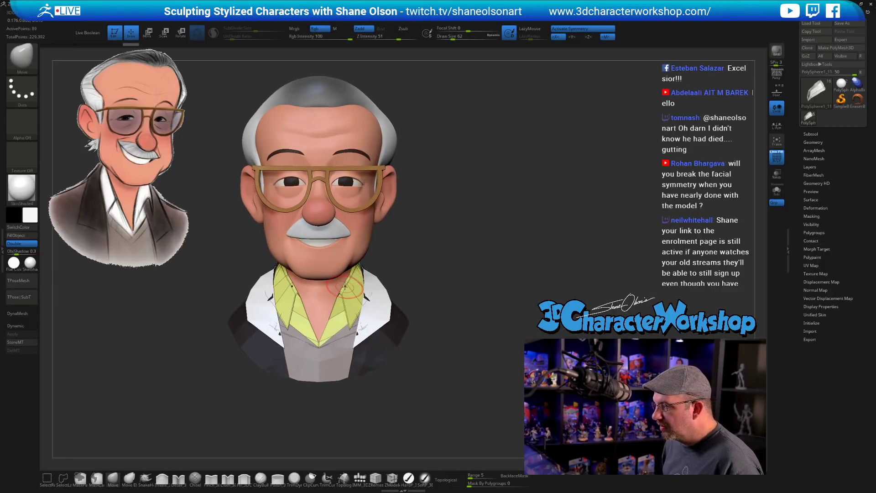
{"action": "left_click_drag", "start_coordinate": [461, 265], "coordinate": [471, 236], "text": "alt"}
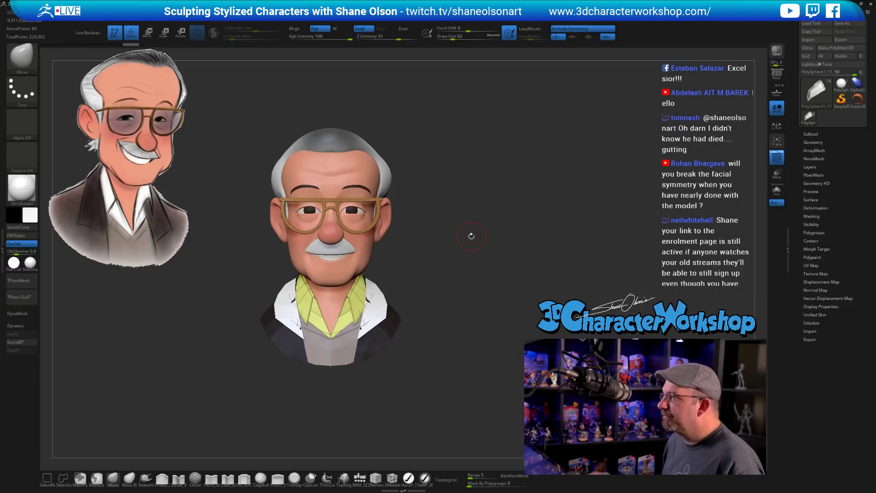
{"action": "left_click_drag", "start_coordinate": [495, 268], "coordinate": [446, 367]}
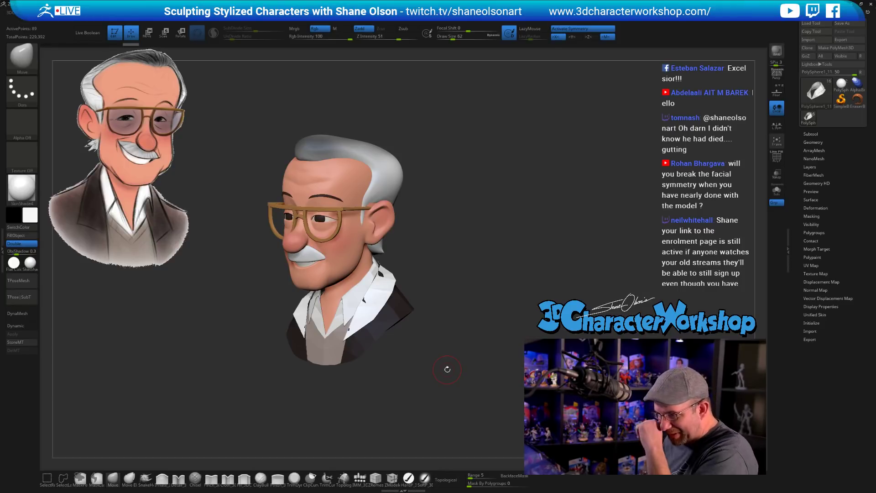
Select the jacket and reshape its shoulder and lower side edge with the Move brush at draw size 112
{"action": "mouse_move", "coordinate": [492, 274]}
{"action": "left_mouse_down"}
{"action": "mouse_move", "coordinate": [509, 276]}
{"action": "mouse_move", "coordinate": [504, 290]}
{"action": "mouse_move", "coordinate": [552, 287]}
{"action": "mouse_move", "coordinate": [492, 288]}
{"action": "mouse_move", "coordinate": [475, 302]}
{"action": "mouse_move", "coordinate": [411, 306]}
{"action": "left_mouse_up"}
{"action": "key", "text": "s"}
{"action": "left_click", "coordinate": [477, 303]}
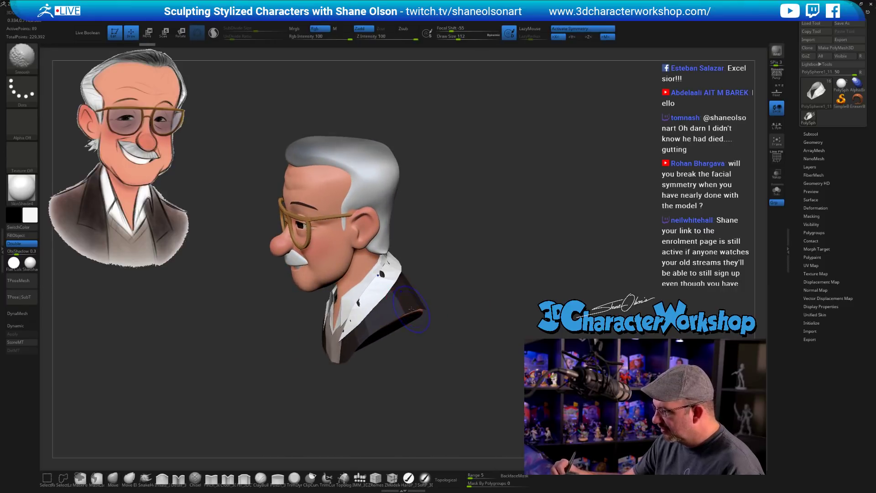
{"action": "key", "text": "shift+f"}
{"action": "left_click", "coordinate": [403, 311], "text": "alt"}
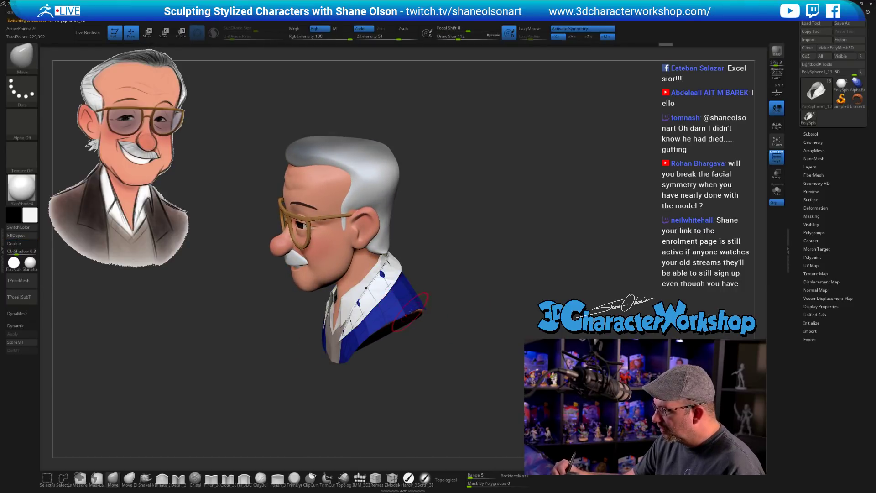
{"action": "mouse_move", "coordinate": [475, 337]}
{"action": "left_mouse_down"}
{"action": "mouse_move", "coordinate": [452, 328]}
{"action": "mouse_move", "coordinate": [453, 297]}
{"action": "left_mouse_up"}
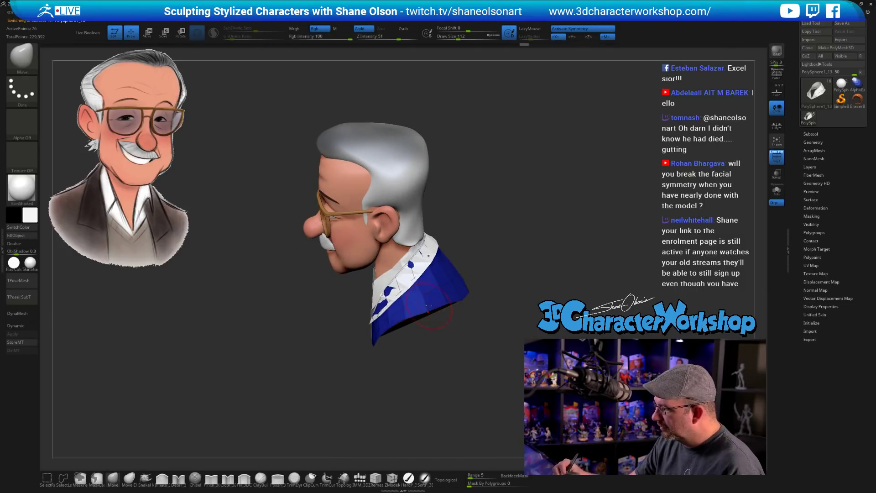
{"action": "mouse_move", "coordinate": [461, 342]}
{"action": "left_mouse_down"}
{"action": "mouse_move", "coordinate": [486, 352]}
{"action": "mouse_move", "coordinate": [465, 300]}
{"action": "mouse_move", "coordinate": [426, 299]}
{"action": "left_mouse_up"}
{"action": "key", "text": "shift+f"}
{"action": "key", "text": "f"}
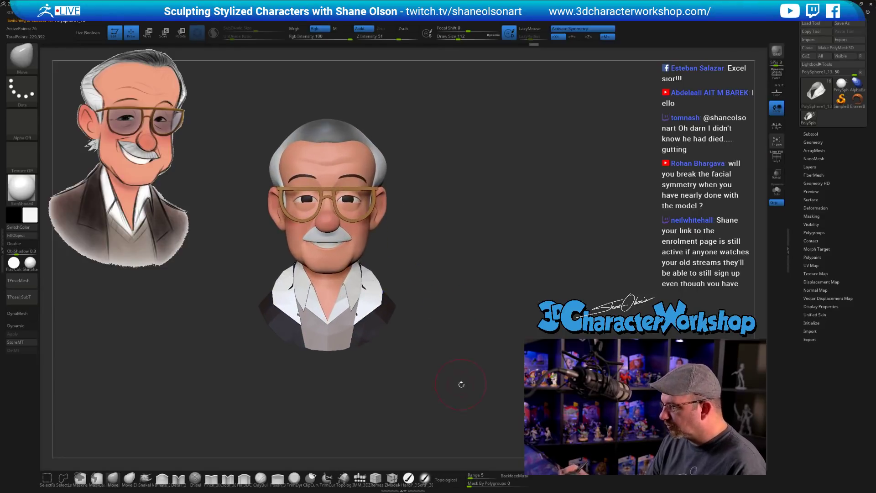
Sample the jacket's brown from the reference drawing and fill the jacket mesh with it
{"action": "mouse_move", "coordinate": [459, 382]}
{"action": "left_mouse_down"}
{"action": "mouse_move", "coordinate": [446, 380]}
{"action": "mouse_move", "coordinate": [448, 354]}
{"action": "mouse_move", "coordinate": [475, 343]}
{"action": "mouse_move", "coordinate": [479, 368]}
{"action": "left_mouse_up"}
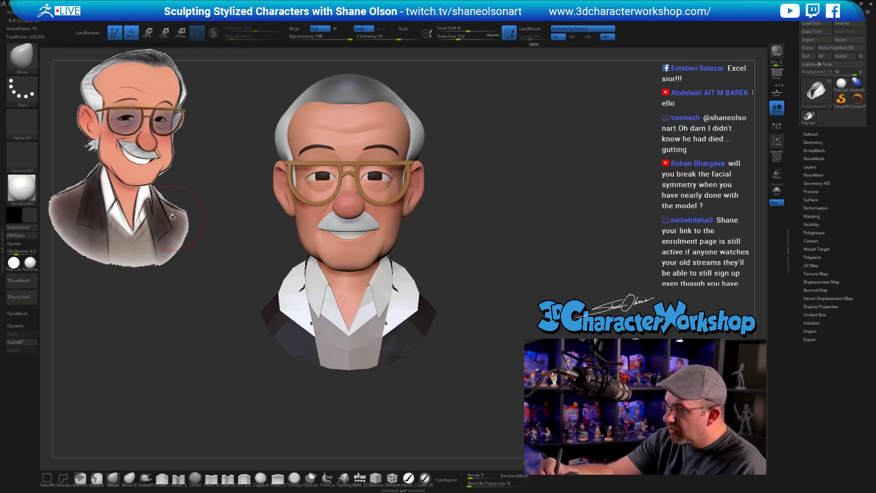
{"action": "key", "text": "shift+z"}
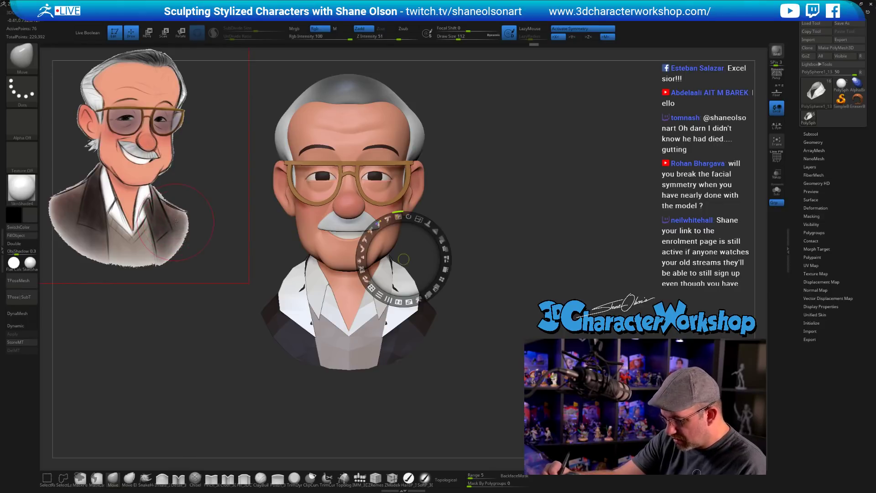
{"action": "key", "text": "c"}
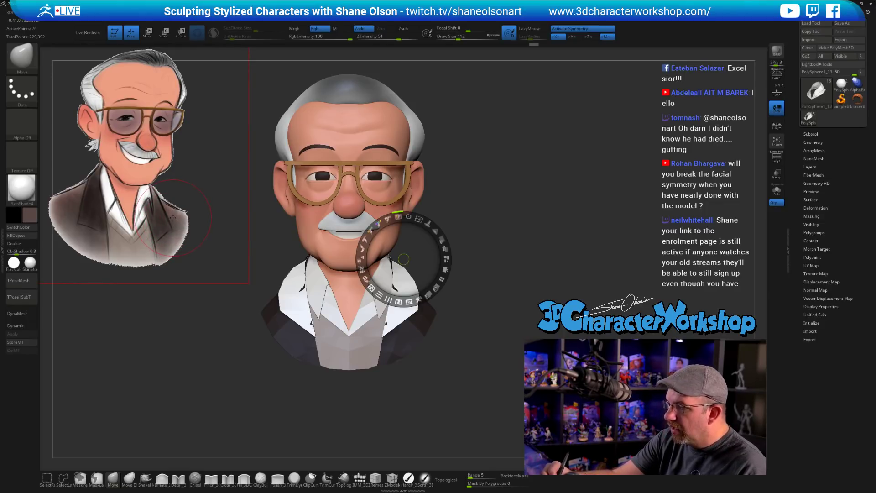
{"action": "key", "text": "z"}
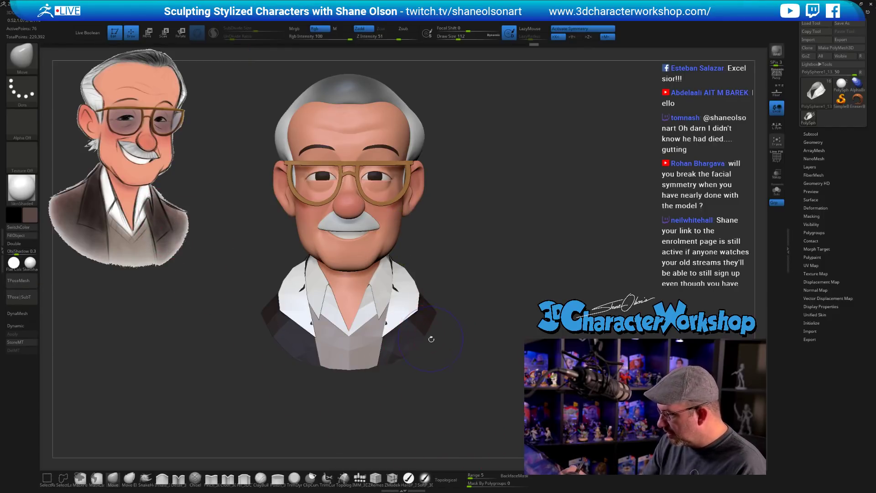
{"action": "left_click", "coordinate": [409, 478]}
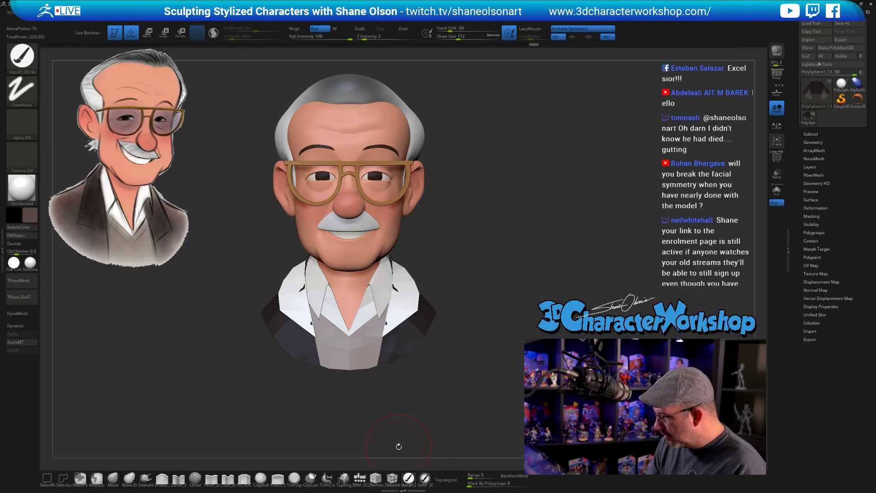
{"action": "left_click", "coordinate": [18, 235]}
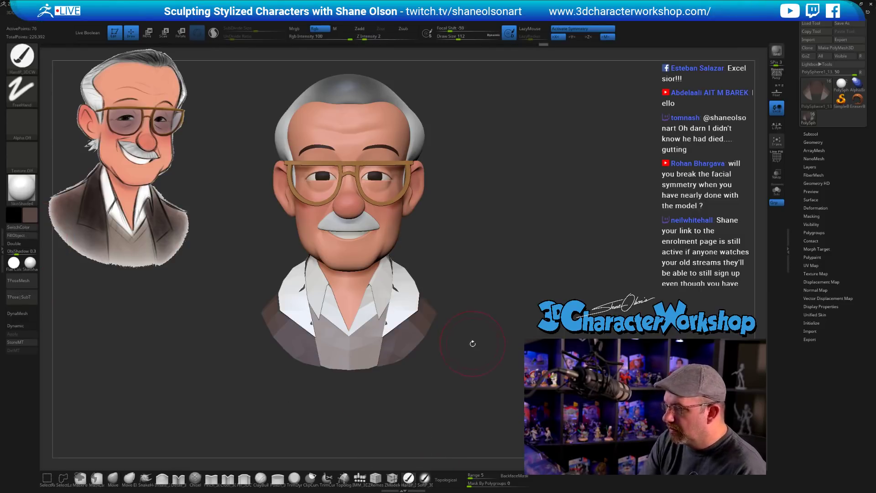
Select the lapel mesh, sample the darker brown from the reference drawing's lapel, and fill the lapel with it
{"action": "left_click_drag", "start_coordinate": [472, 343], "coordinate": [438, 274]}
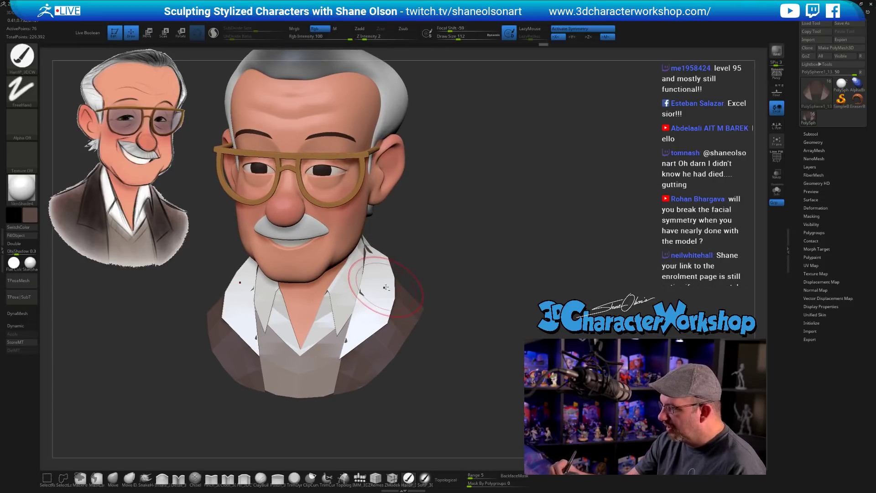
{"action": "key", "text": "shift+f"}
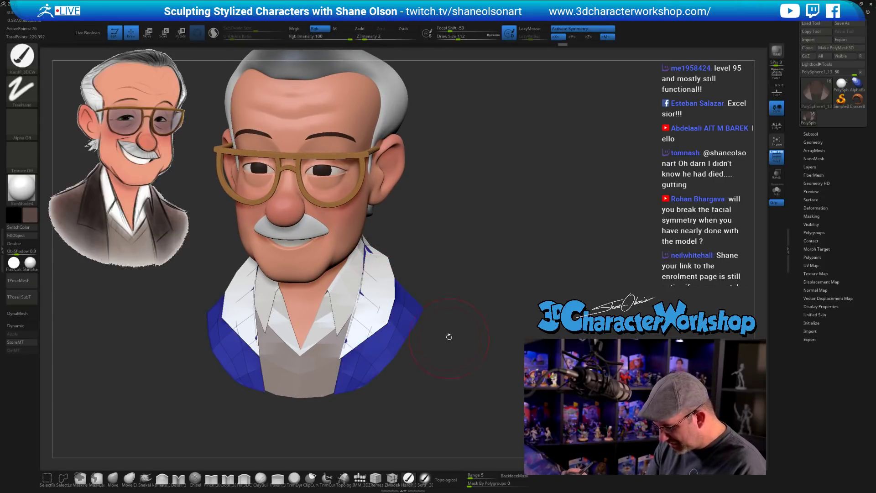
{"action": "left_click", "coordinate": [423, 305], "text": "alt"}
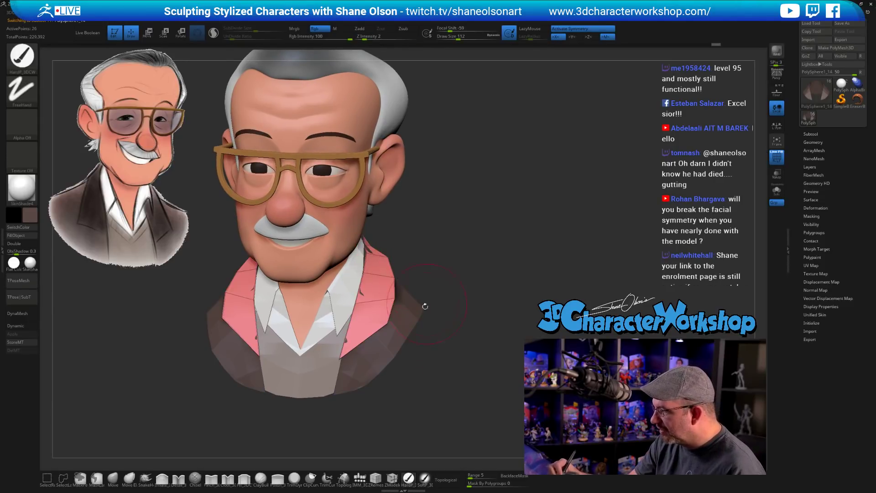
{"action": "key", "text": "z"}
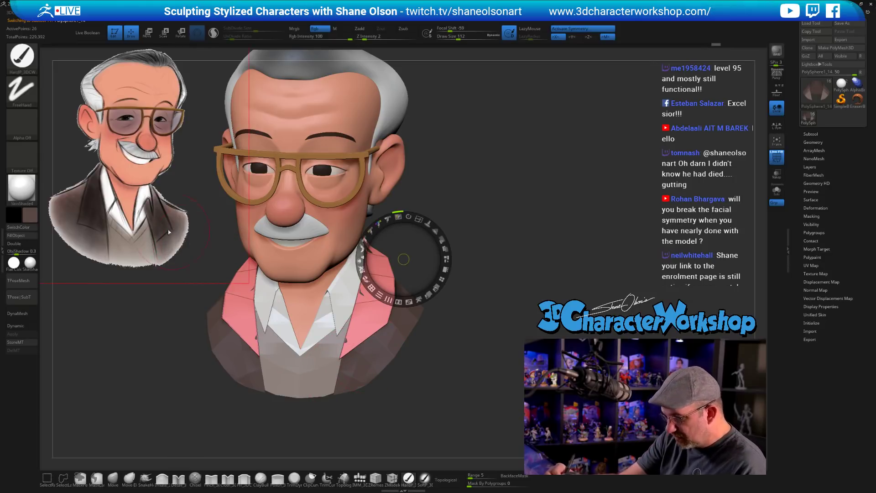
{"action": "key", "text": "z"}
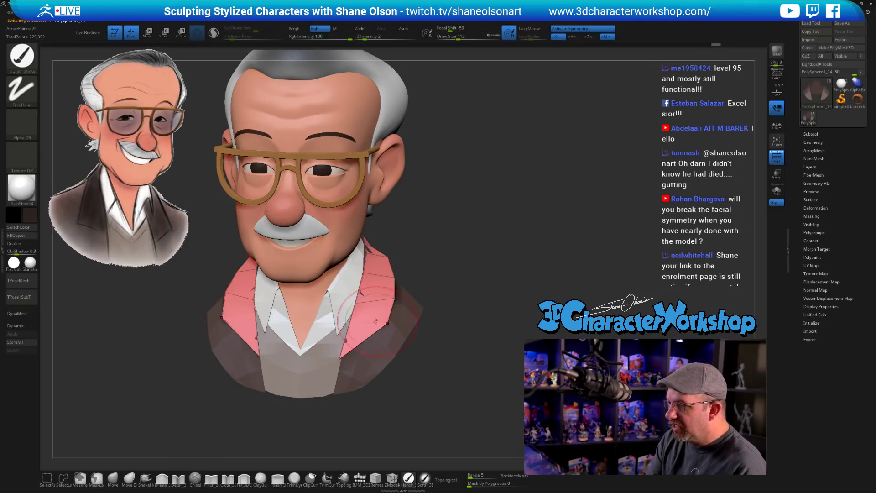
{"action": "key", "text": "shift"}
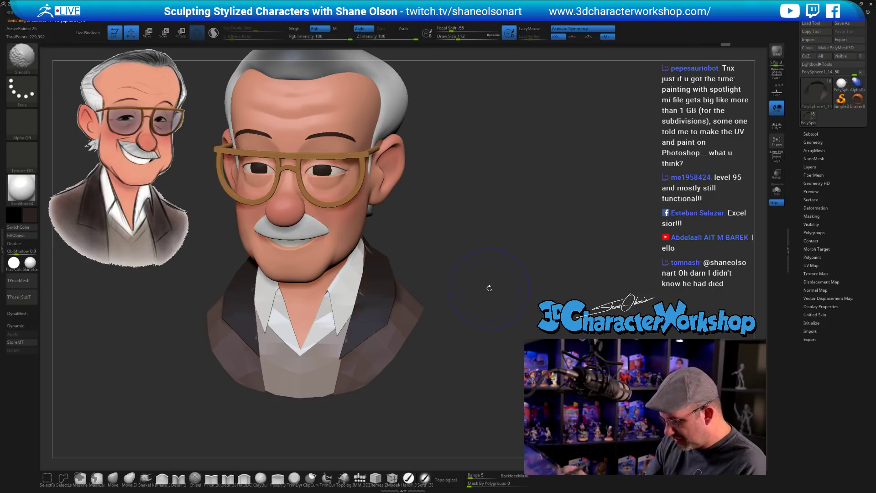
{"action": "mouse_move", "coordinate": [490, 288]}
{"action": "left_mouse_down"}
{"action": "mouse_move", "coordinate": [511, 303]}
{"action": "mouse_move", "coordinate": [470, 319]}
{"action": "mouse_move", "coordinate": [446, 366]}
{"action": "left_mouse_up"}
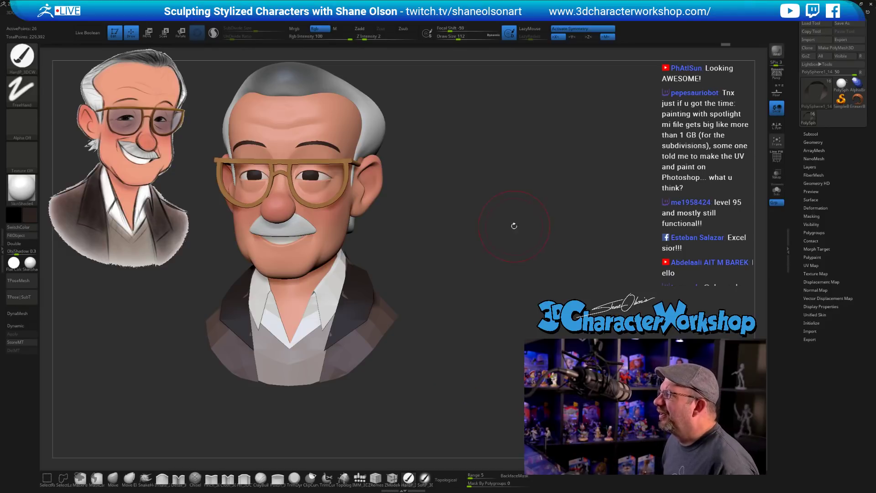
{"action": "left_click_drag", "start_coordinate": [514, 226], "coordinate": [494, 218]}
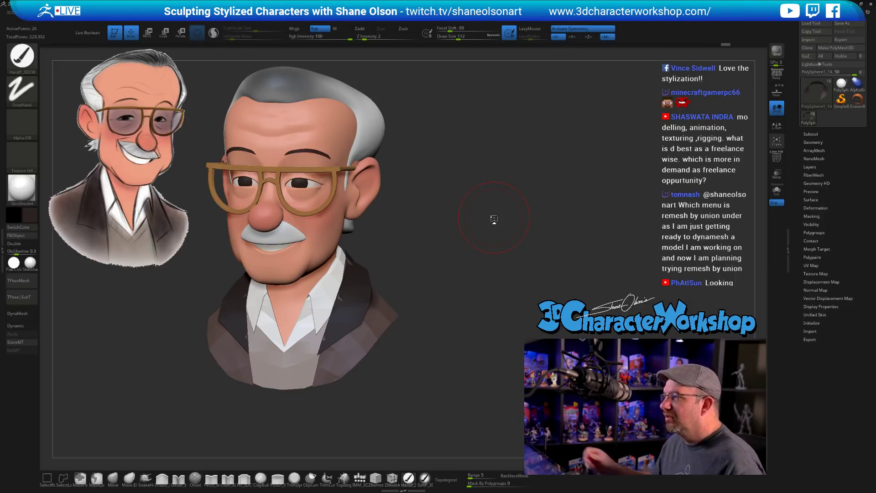
{"action": "mouse_move", "coordinate": [492, 254]}
{"action": "left_mouse_down"}
{"action": "mouse_move", "coordinate": [505, 251]}
{"action": "mouse_move", "coordinate": [497, 238]}
{"action": "mouse_move", "coordinate": [488, 251]}
{"action": "left_mouse_up"}
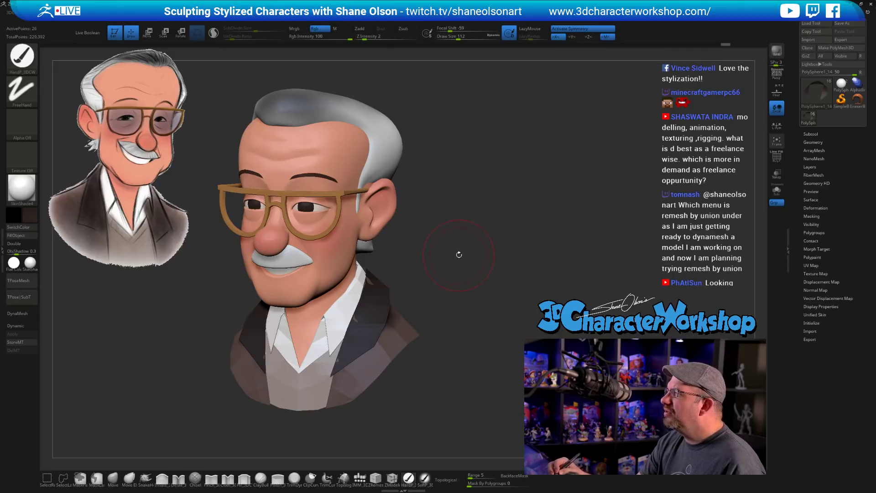
Reposition the transform gizmo in the empty space beside the bust and open its Customize options
{"action": "left_click_drag", "start_coordinate": [458, 256], "coordinate": [473, 231], "text": "shift"}
{"action": "key", "text": "w"}
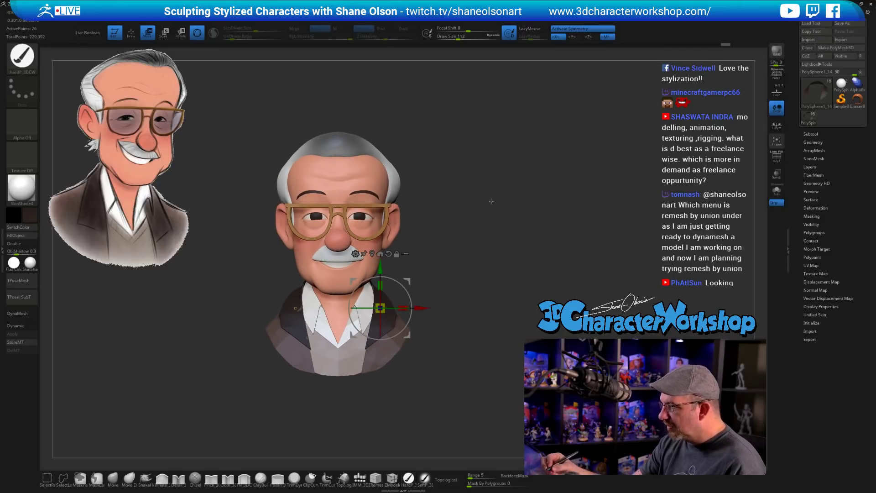
{"action": "left_click_drag", "start_coordinate": [381, 308], "coordinate": [508, 239], "text": "alt"}
{"action": "left_click", "coordinate": [483, 186]}
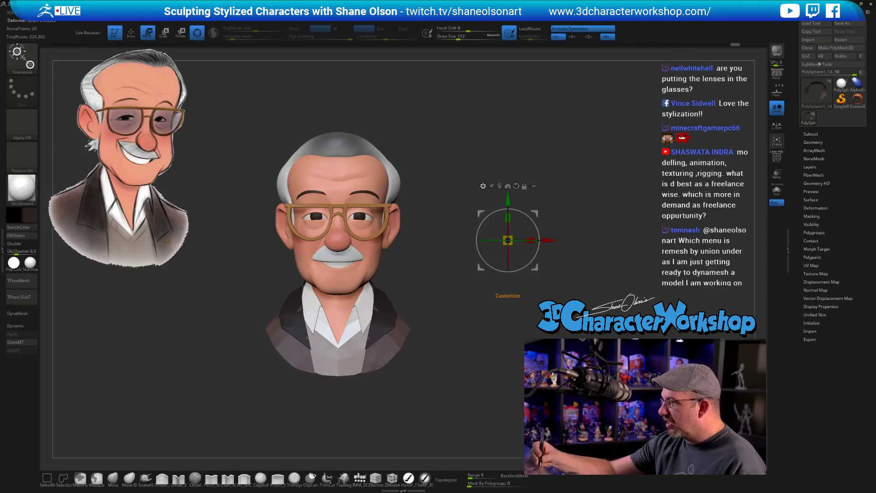
{"action": "left_click", "coordinate": [483, 186]}
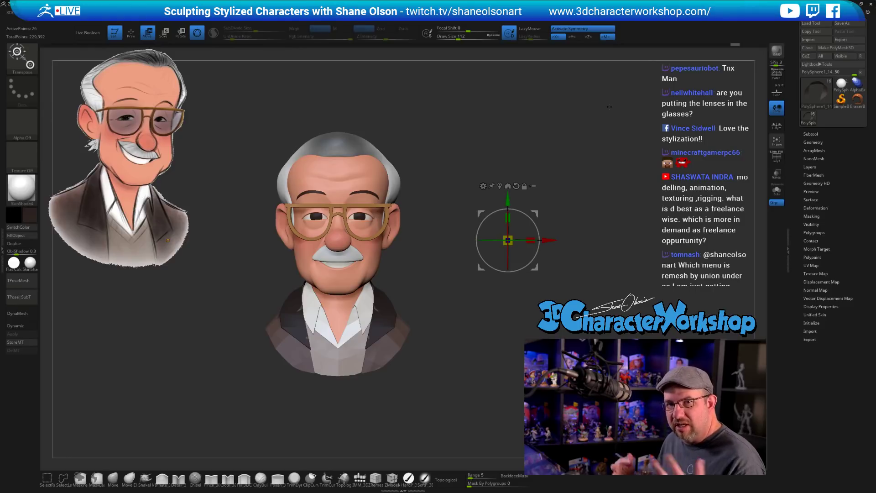
{"action": "key", "text": "q"}
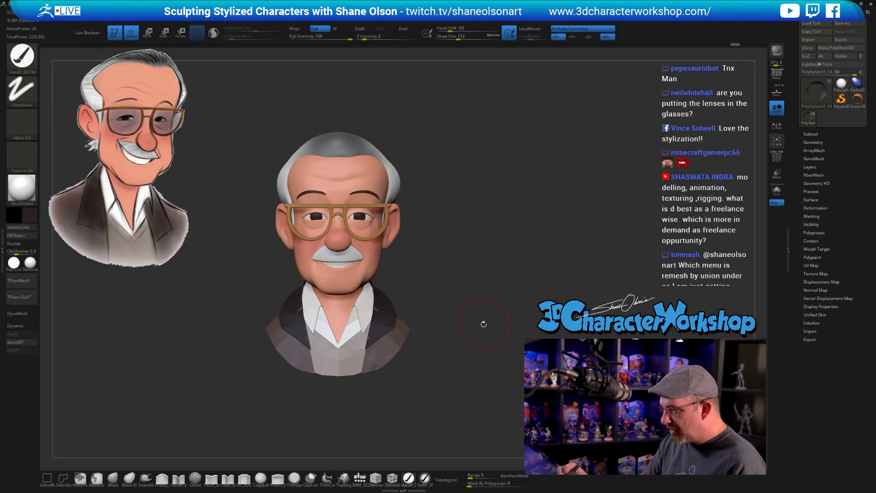
Set the draw size to 90
{"action": "left_click_drag", "start_coordinate": [483, 322], "coordinate": [480, 332]}
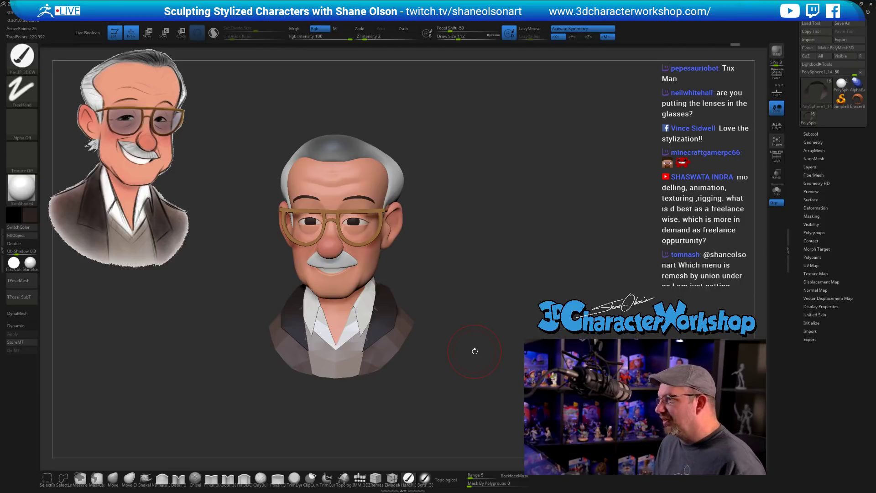
{"action": "left_click_drag", "start_coordinate": [472, 237], "coordinate": [475, 259]}
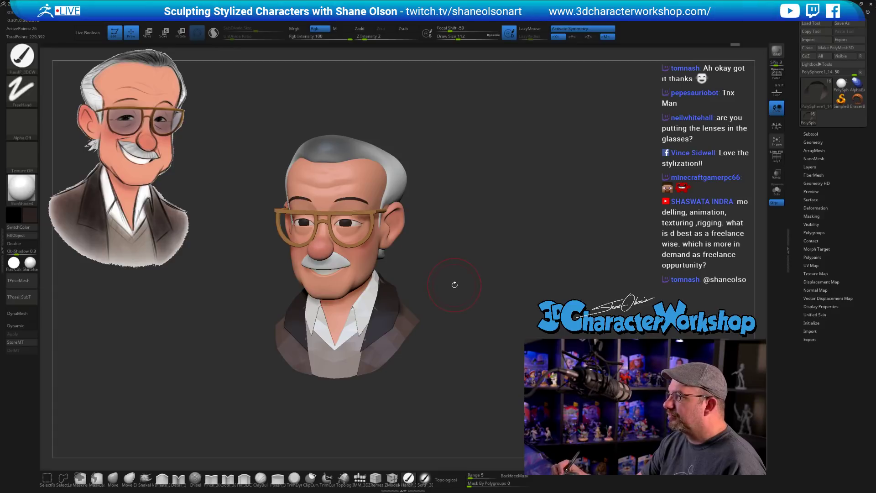
{"action": "left_click_drag", "start_coordinate": [446, 258], "coordinate": [447, 286], "text": "alt"}
{"action": "mouse_move", "coordinate": [469, 230]}
{"action": "left_mouse_down", "text": "alt"}
{"action": "mouse_move", "coordinate": [463, 242]}
{"action": "mouse_move", "coordinate": [476, 264]}
{"action": "mouse_move", "coordinate": [475, 252]}
{"action": "mouse_move", "coordinate": [472, 263]}
{"action": "left_mouse_up", "text": "alt"}
{"action": "key", "text": "s"}
{"action": "key", "text": "s"}
{"action": "key", "text": "s"}
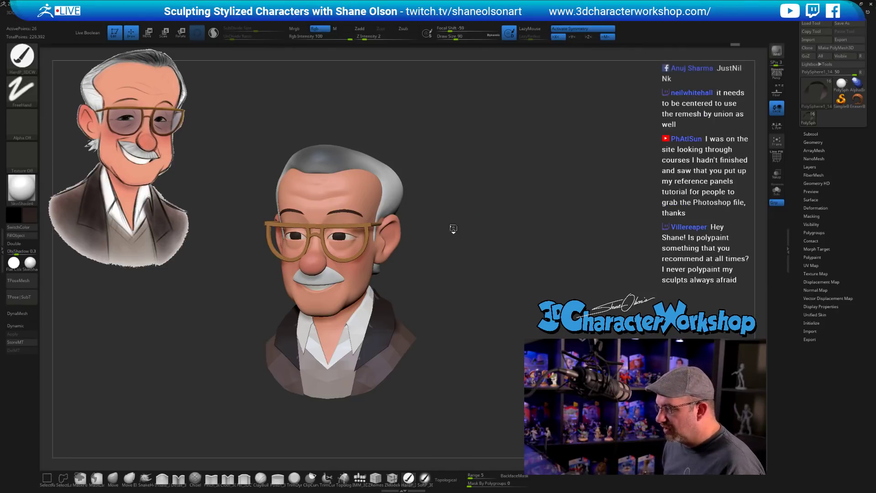
Send the transform gizmo to its home position at the centre of the bust and reset its orientation
{"action": "mouse_move", "coordinate": [452, 229]}
{"action": "left_mouse_down"}
{"action": "mouse_move", "coordinate": [466, 235]}
{"action": "mouse_move", "coordinate": [474, 221]}
{"action": "mouse_move", "coordinate": [474, 195]}
{"action": "left_mouse_up"}
{"action": "key", "text": "w"}
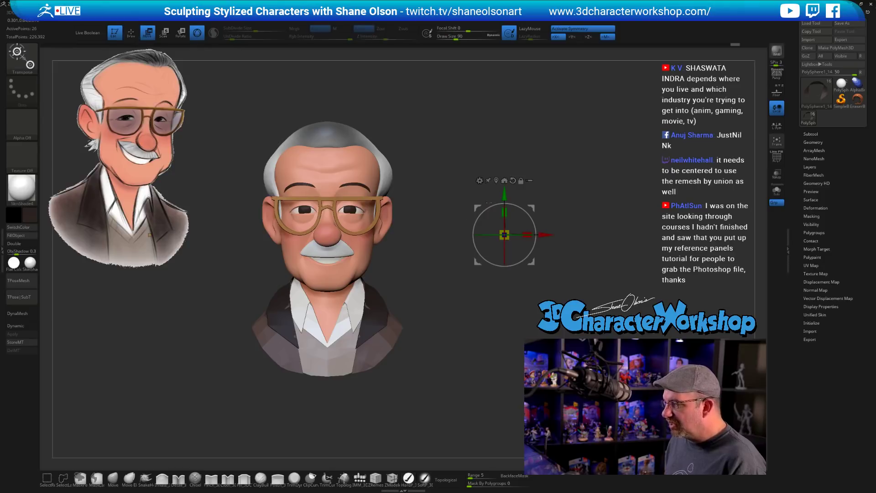
{"action": "left_click", "coordinate": [504, 180]}
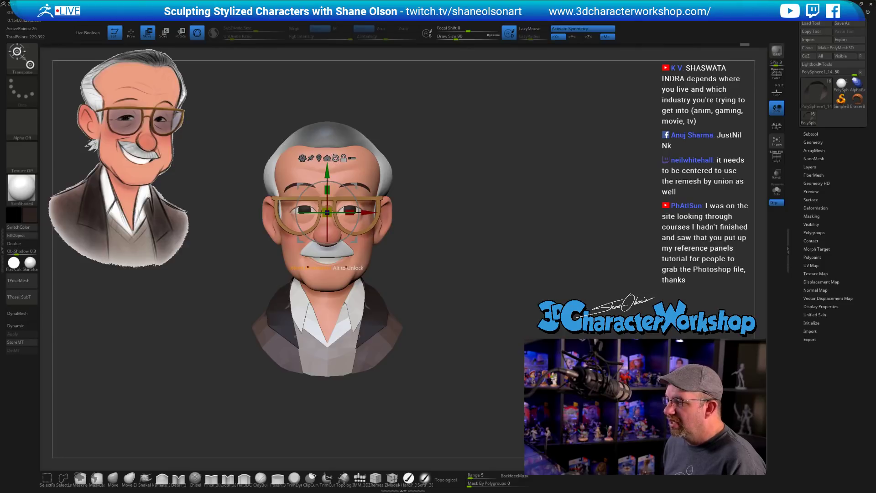
{"action": "left_click", "coordinate": [336, 158]}
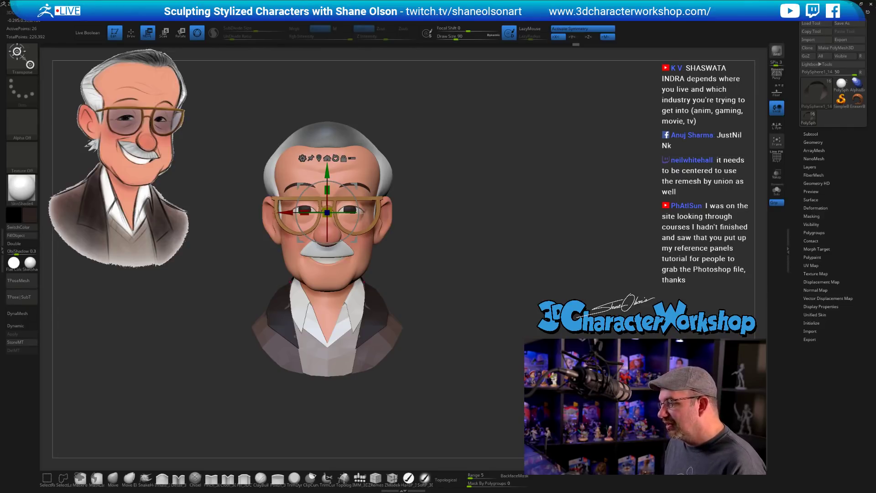
{"action": "key", "text": "q"}
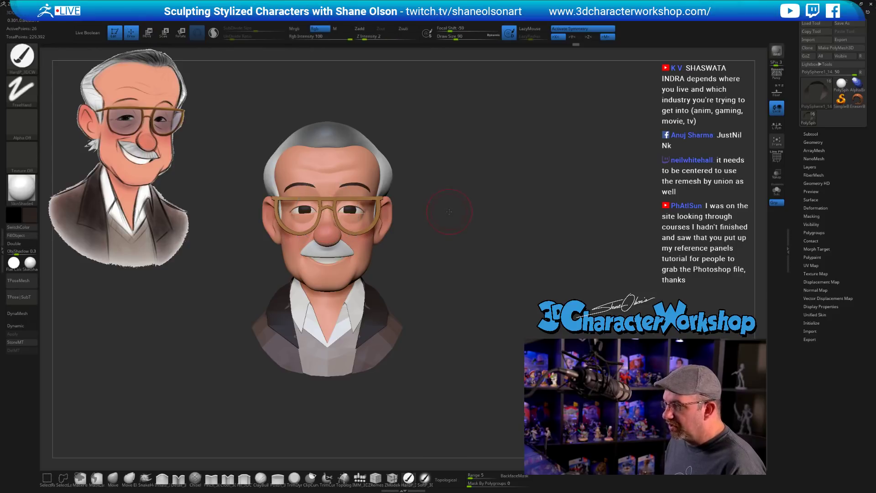
{"action": "left_click_drag", "start_coordinate": [447, 207], "coordinate": [485, 226]}
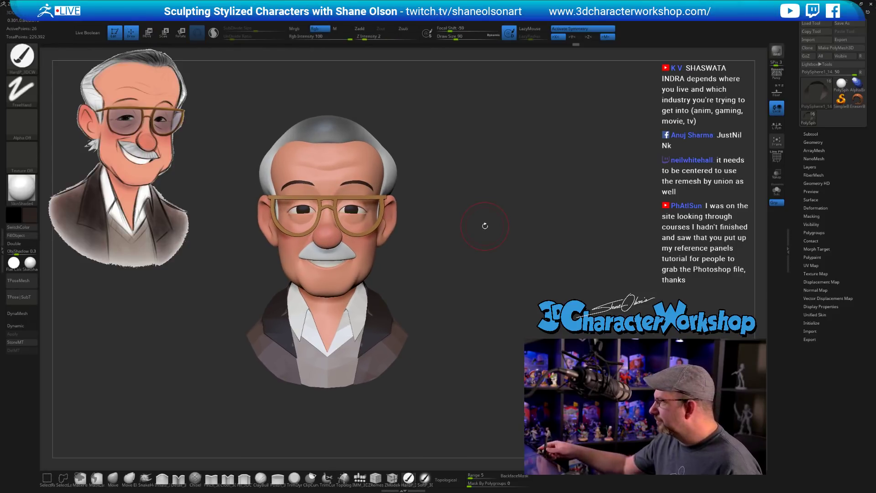
{"action": "mouse_move", "coordinate": [479, 308]}
{"action": "left_mouse_down"}
{"action": "mouse_move", "coordinate": [477, 319]}
{"action": "mouse_move", "coordinate": [434, 306]}
{"action": "mouse_move", "coordinate": [451, 299]}
{"action": "mouse_move", "coordinate": [445, 272]}
{"action": "mouse_move", "coordinate": [456, 276]}
{"action": "left_mouse_up"}
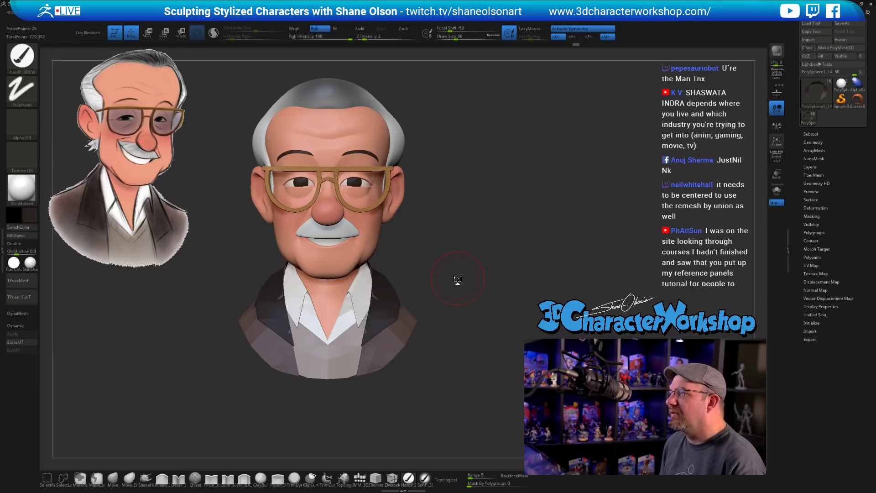
{"action": "left_click_drag", "start_coordinate": [499, 237], "coordinate": [473, 216]}
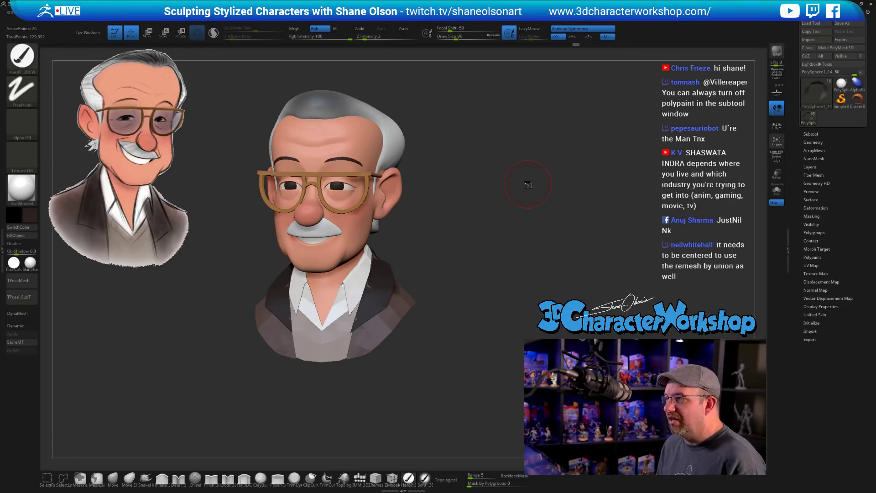
{"action": "mouse_move", "coordinate": [479, 255]}
{"action": "left_mouse_down"}
{"action": "mouse_move", "coordinate": [466, 221]}
{"action": "mouse_move", "coordinate": [460, 249]}
{"action": "mouse_move", "coordinate": [440, 261]}
{"action": "left_mouse_up"}
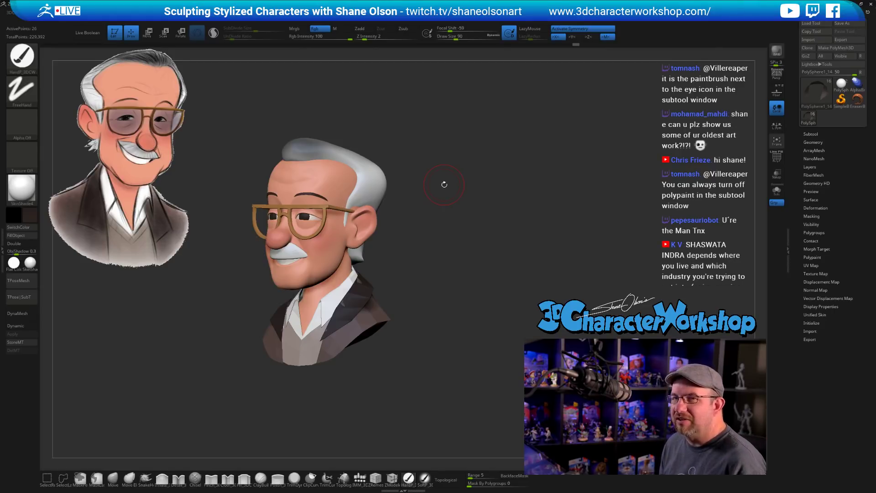
{"action": "left_click_drag", "start_coordinate": [450, 251], "coordinate": [450, 258]}
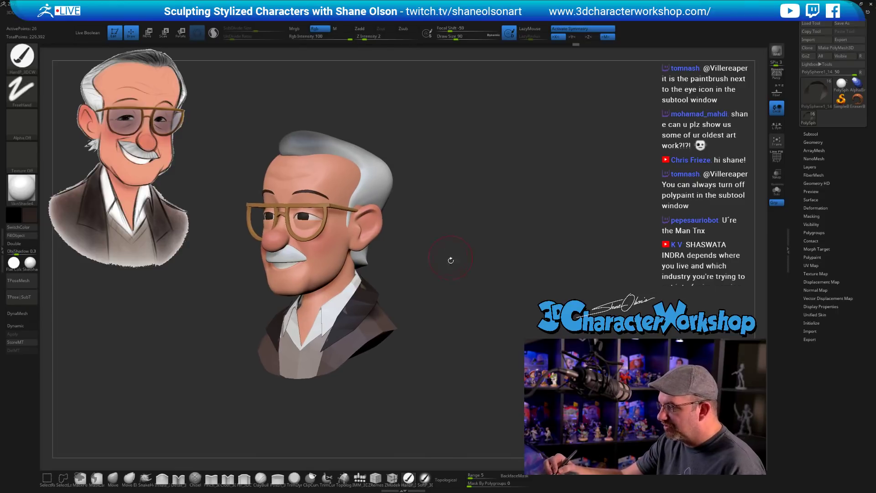
Open the subtool list, select the shirt collar mesh and choose the ZModeler brush
{"action": "left_click", "coordinate": [811, 134]}
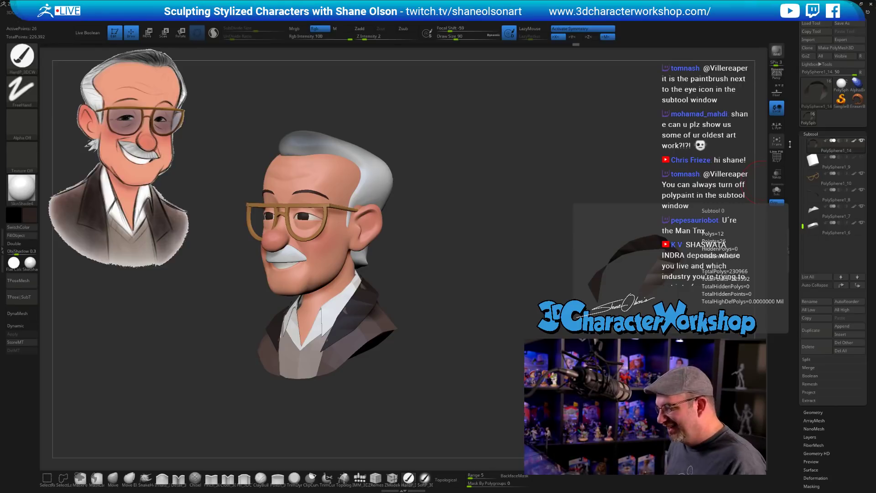
{"action": "left_click_drag", "start_coordinate": [437, 240], "coordinate": [462, 266]}
{"action": "left_click", "coordinate": [391, 296], "text": "alt"}
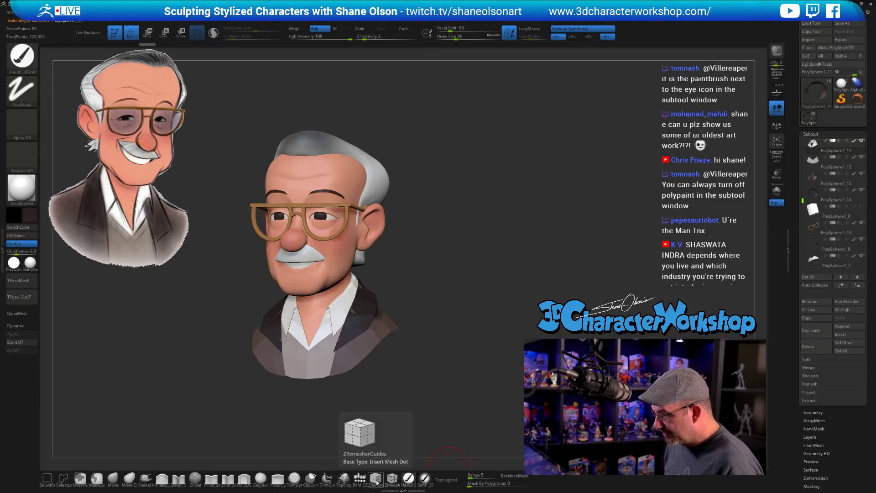
{"action": "left_click", "coordinate": [374, 479]}
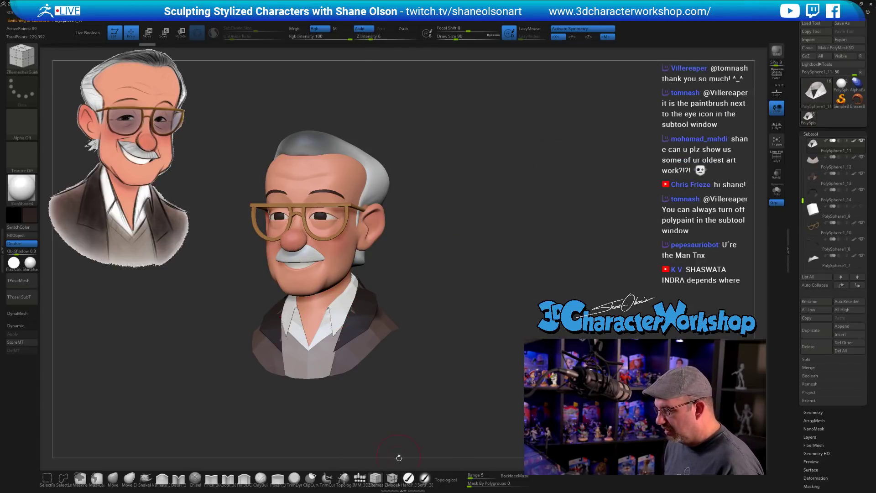
{"action": "left_click", "coordinate": [390, 480]}
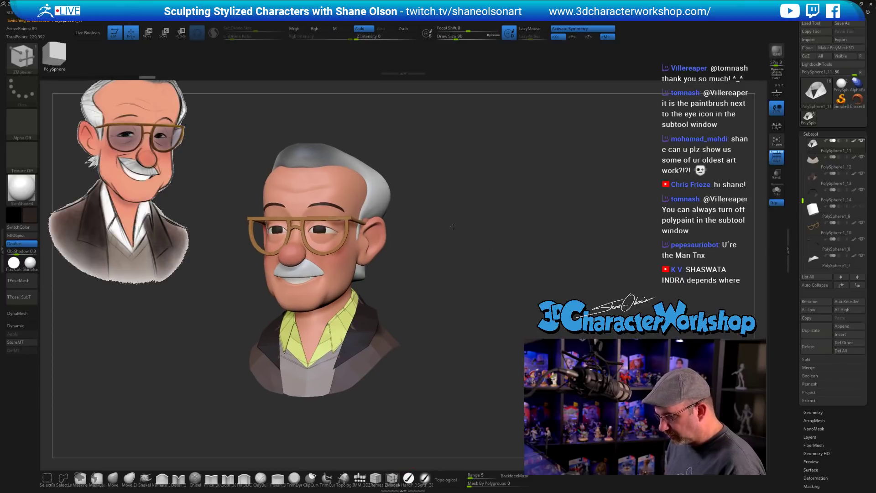
Set the ZModeler polygon action to QMesh with the Polygroup All target, try it on the collar and undo it
{"action": "key", "text": "space"}
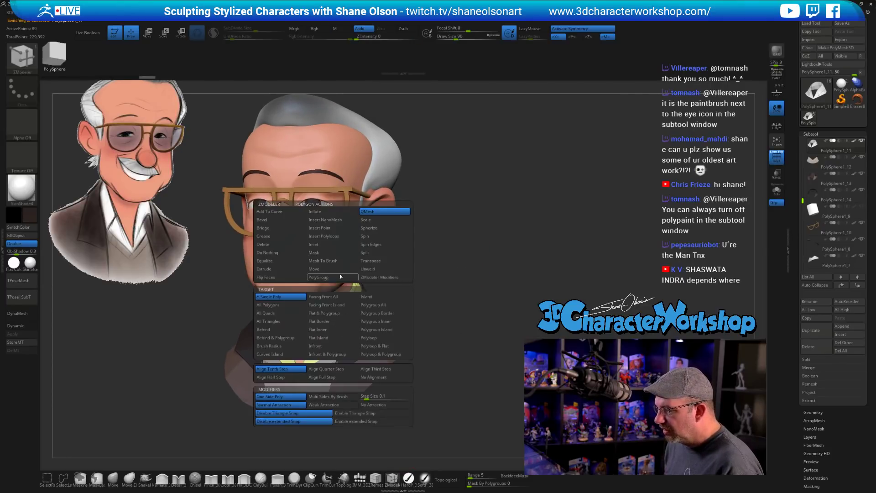
{"action": "left_click", "coordinate": [340, 327]}
{"action": "key", "text": "space"}
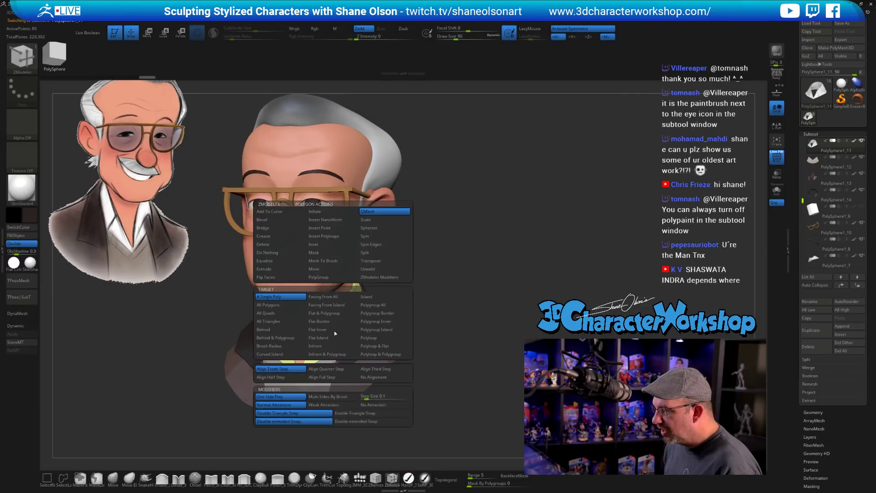
{"action": "left_click", "coordinate": [382, 304]}
{"action": "left_click_drag", "start_coordinate": [338, 329], "coordinate": [342, 325]}
{"action": "left_click_drag", "start_coordinate": [444, 268], "coordinate": [467, 274]}
{"action": "key", "text": "ctrl+z"}
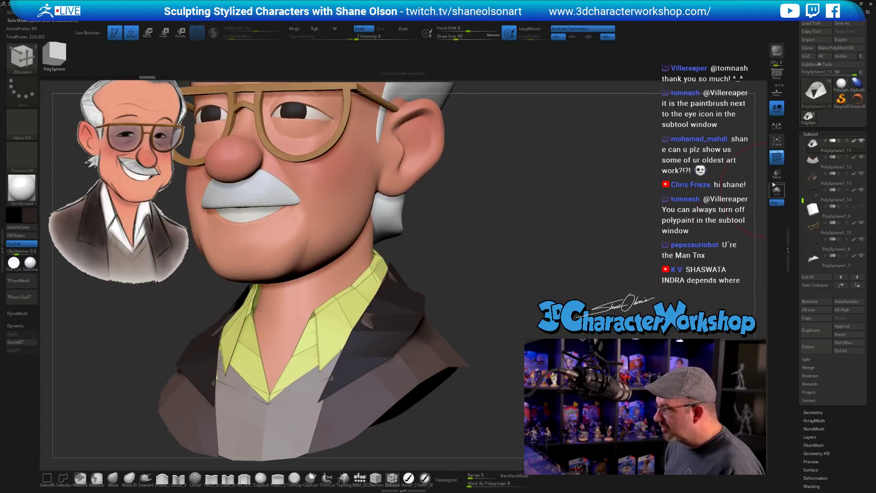
Isolate the shirt collar and extrude its whole polygroup with QMesh to give the collar thickness
{"action": "left_click", "coordinate": [777, 192]}
{"action": "left_click_drag", "start_coordinate": [502, 195], "coordinate": [506, 212]}
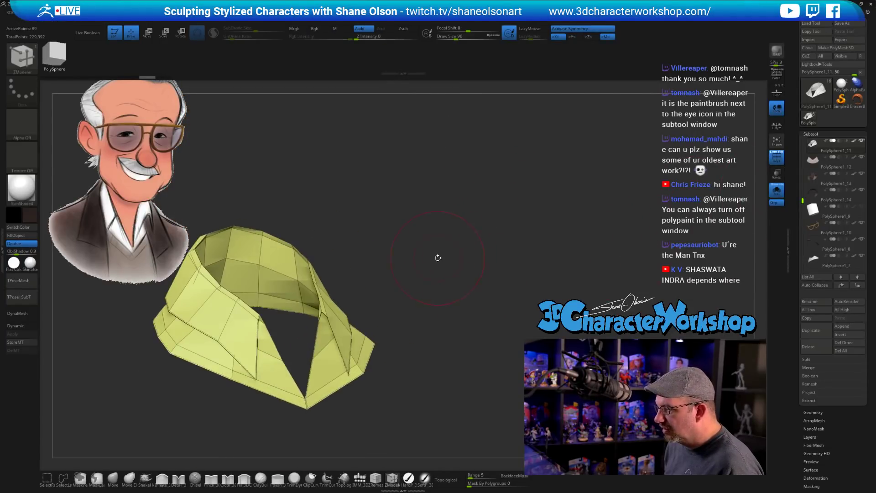
{"action": "left_click_drag", "start_coordinate": [438, 257], "coordinate": [376, 274]}
{"action": "left_click", "coordinate": [370, 276]}
{"action": "left_click_drag", "start_coordinate": [432, 195], "coordinate": [491, 198]}
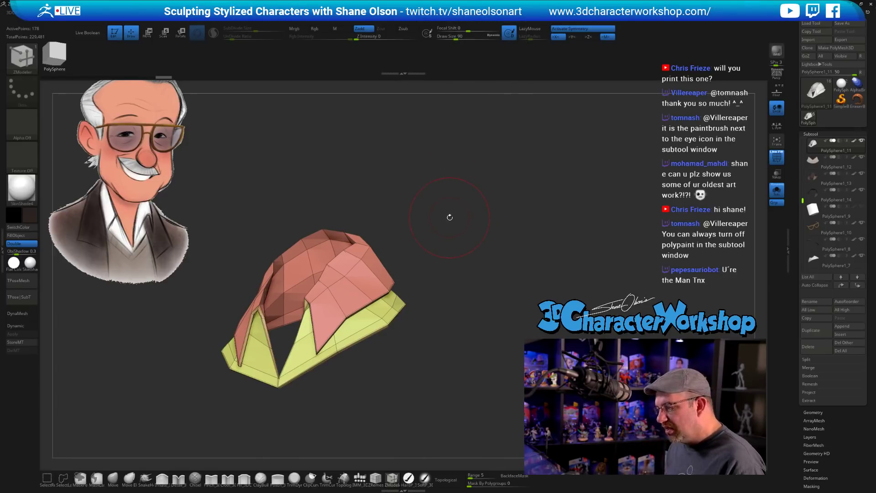
{"action": "left_click_drag", "start_coordinate": [450, 217], "coordinate": [456, 231]}
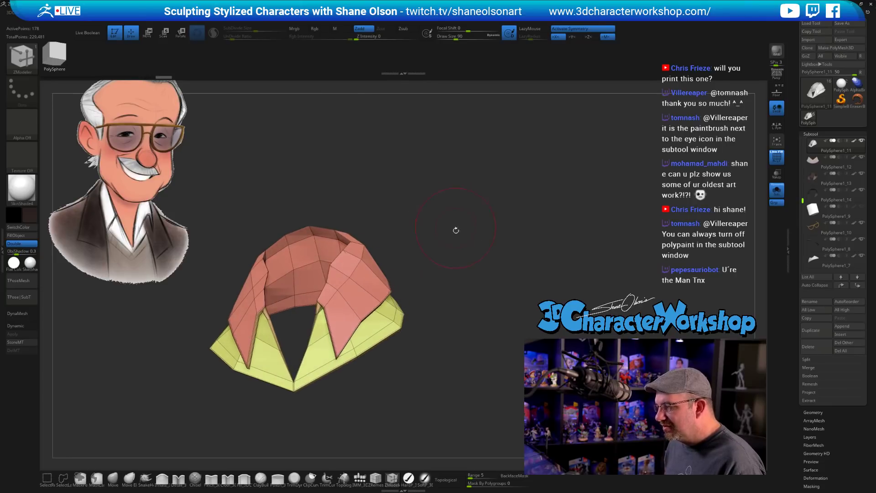
Choose the Move brush, set its draw size to 65 and reshape the folded part of the collar
{"action": "left_click", "coordinate": [113, 478]}
{"action": "key", "text": "s"}
{"action": "key", "text": "s"}
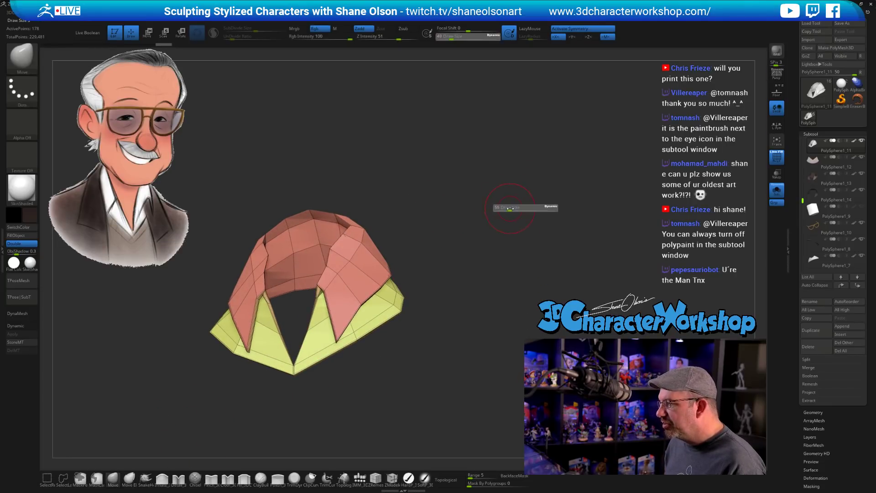
{"action": "mouse_move", "coordinate": [509, 208]}
{"action": "left_mouse_down"}
{"action": "mouse_move", "coordinate": [477, 232]}
{"action": "mouse_move", "coordinate": [465, 227]}
{"action": "left_mouse_up"}
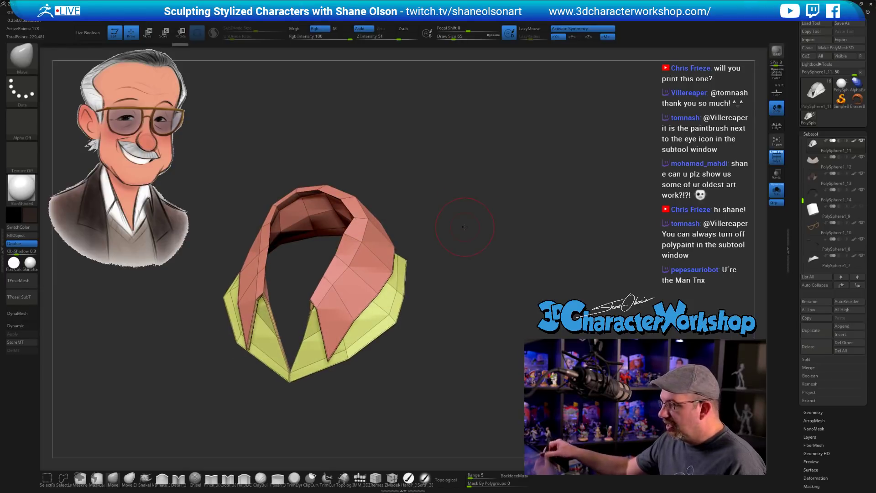
{"action": "right_click_drag", "start_coordinate": [361, 236], "coordinate": [349, 309]}
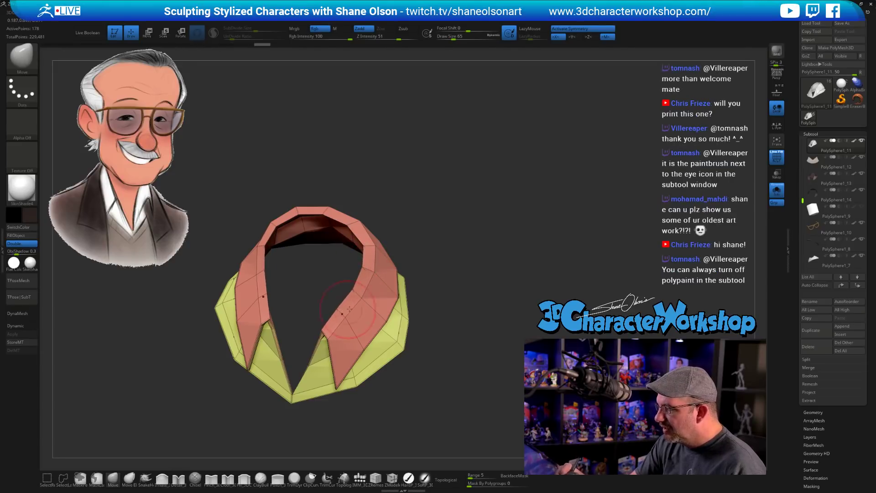
Set the draw size to 41 and refine the collar's upper fold with the Move brush
{"action": "mouse_move", "coordinate": [365, 267]}
{"action": "right_mouse_down"}
{"action": "mouse_move", "coordinate": [404, 229]}
{"action": "mouse_move", "coordinate": [393, 238]}
{"action": "mouse_move", "coordinate": [351, 215]}
{"action": "mouse_move", "coordinate": [397, 204]}
{"action": "mouse_move", "coordinate": [416, 187]}
{"action": "mouse_move", "coordinate": [430, 218]}
{"action": "mouse_move", "coordinate": [414, 159]}
{"action": "mouse_move", "coordinate": [408, 181]}
{"action": "mouse_move", "coordinate": [416, 169]}
{"action": "mouse_move", "coordinate": [417, 201]}
{"action": "right_mouse_up"}
{"action": "key", "text": "s"}
{"action": "left_click", "coordinate": [405, 185]}
{"action": "mouse_move", "coordinate": [361, 191]}
{"action": "right_mouse_down"}
{"action": "mouse_move", "coordinate": [421, 206]}
{"action": "mouse_move", "coordinate": [420, 253]}
{"action": "mouse_move", "coordinate": [445, 247]}
{"action": "mouse_move", "coordinate": [446, 274]}
{"action": "mouse_move", "coordinate": [461, 232]}
{"action": "mouse_move", "coordinate": [377, 282]}
{"action": "right_mouse_up"}
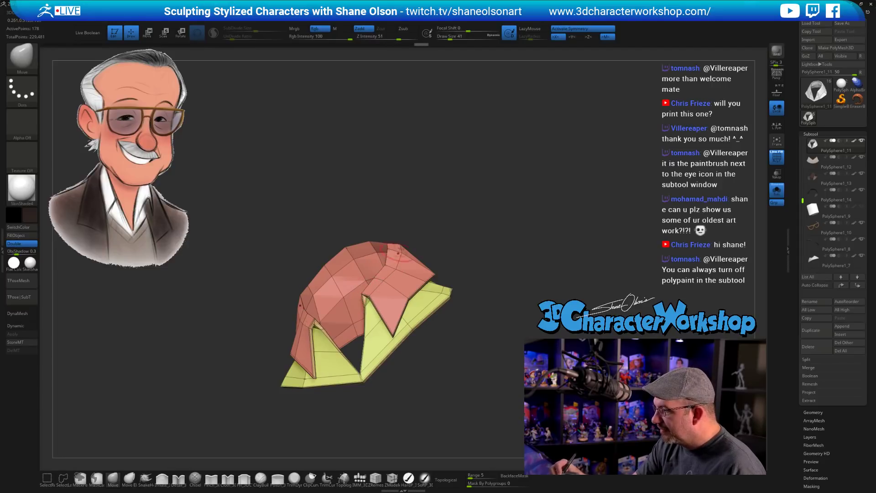
Preview the collar with dynamic subdivision on, hide the wireframe and view it together with the whole bust
{"action": "right_click_drag", "start_coordinate": [467, 208], "coordinate": [492, 249]}
{"action": "key", "text": "d"}
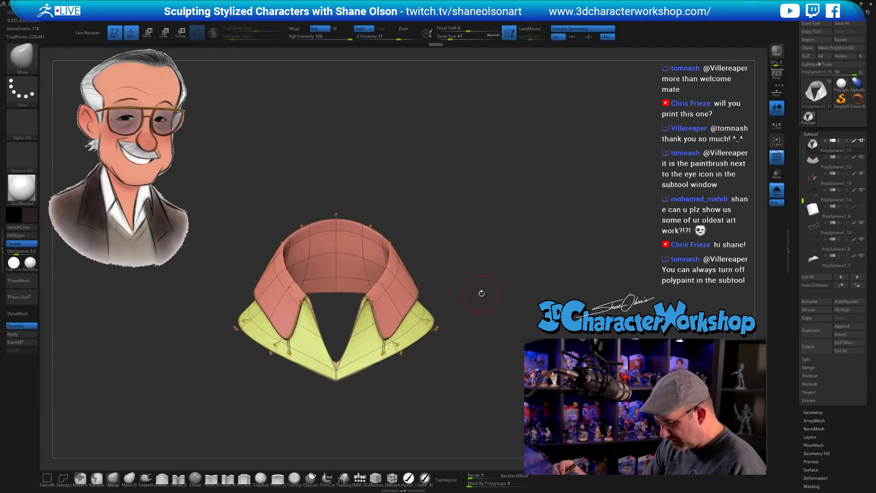
{"action": "mouse_move", "coordinate": [467, 353]}
{"action": "right_mouse_down"}
{"action": "mouse_move", "coordinate": [461, 393]}
{"action": "mouse_move", "coordinate": [453, 390]}
{"action": "mouse_move", "coordinate": [458, 362]}
{"action": "right_mouse_up"}
{"action": "key", "text": "shift+f"}
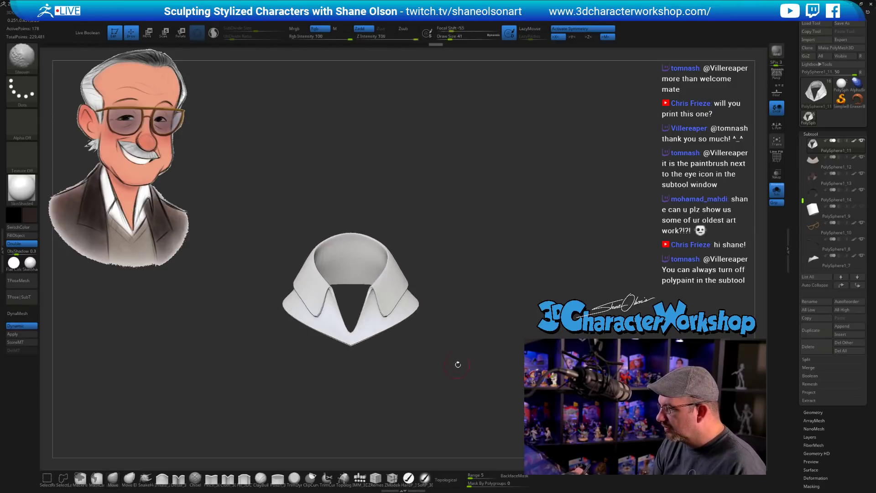
{"action": "left_click", "coordinate": [777, 190]}
{"action": "mouse_move", "coordinate": [487, 286]}
{"action": "right_mouse_down", "text": "ctrl"}
{"action": "mouse_move", "coordinate": [478, 287]}
{"action": "mouse_move", "coordinate": [470, 267]}
{"action": "right_mouse_up", "text": "ctrl"}
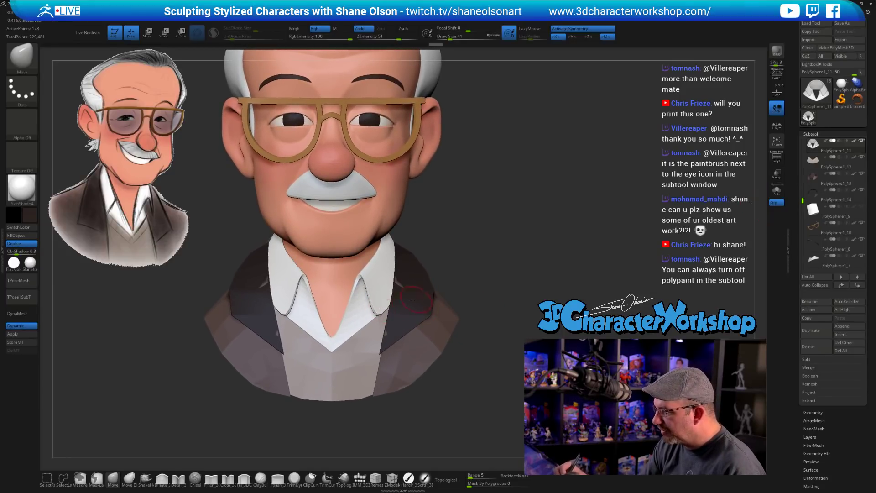
Show the wireframe, isolate the collar seen from below and turn off its dynamic subdivision
{"action": "key", "text": "shift+f"}
{"action": "right_click_drag", "start_coordinate": [477, 245], "coordinate": [500, 238]}
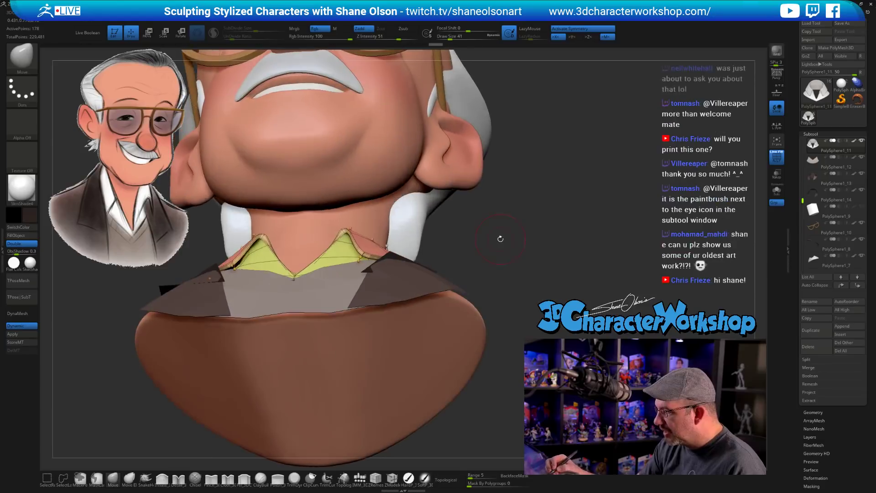
{"action": "left_click", "coordinate": [778, 191]}
{"action": "key", "text": "shift+d"}
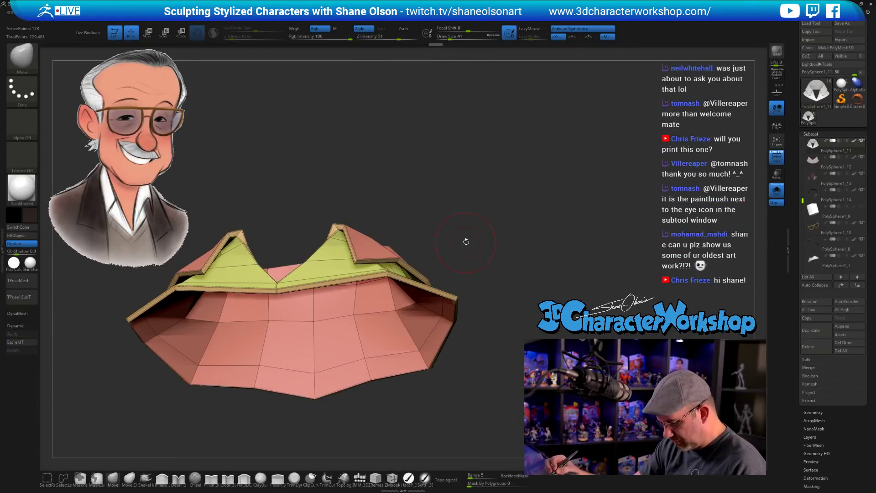
Crease the collar's edges with ZModeler, turn dynamic subdivision on and check the collar against the whole bust
{"action": "key", "text": "b"}
{"action": "key", "text": "z"}
{"action": "key", "text": "m"}
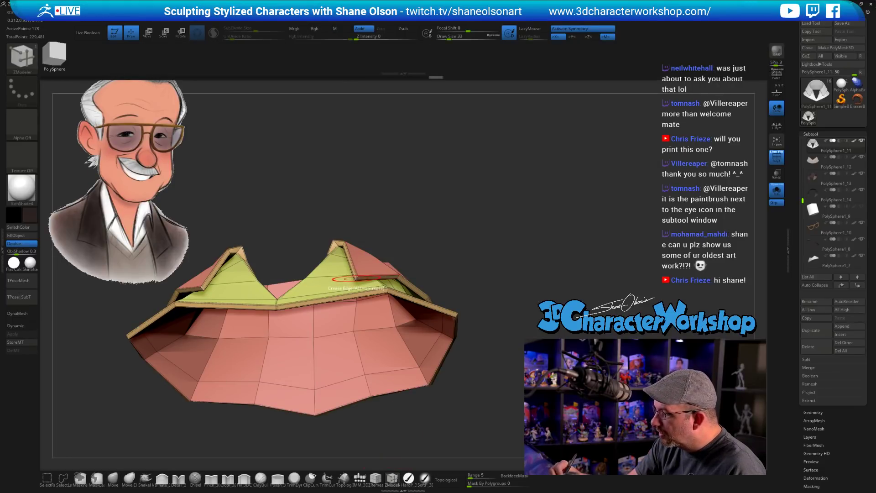
{"action": "key", "text": "d"}
{"action": "left_click_drag", "start_coordinate": [476, 211], "coordinate": [473, 250]}
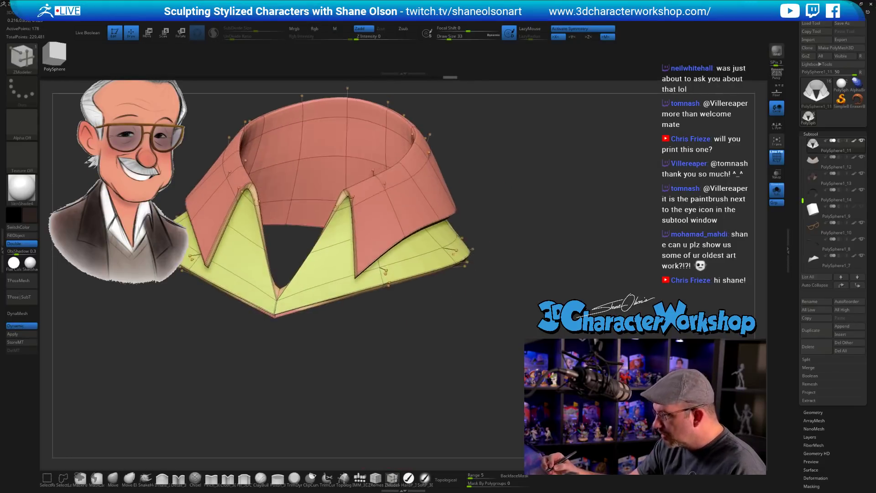
{"action": "left_click", "coordinate": [777, 190]}
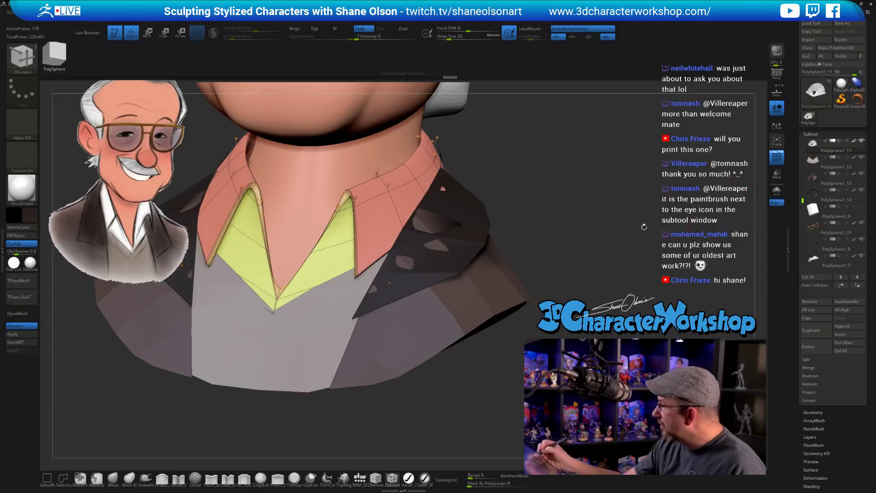
Isolate the collar and, with the Move brush at draw size 68, pull its front points into shape
{"action": "left_click", "coordinate": [777, 189]}
{"action": "mouse_move", "coordinate": [611, 274]}
{"action": "left_mouse_down"}
{"action": "mouse_move", "coordinate": [598, 261]}
{"action": "mouse_move", "coordinate": [671, 278]}
{"action": "left_mouse_up"}
{"action": "key", "text": "b"}
{"action": "key", "text": "m"}
{"action": "key", "text": "v"}
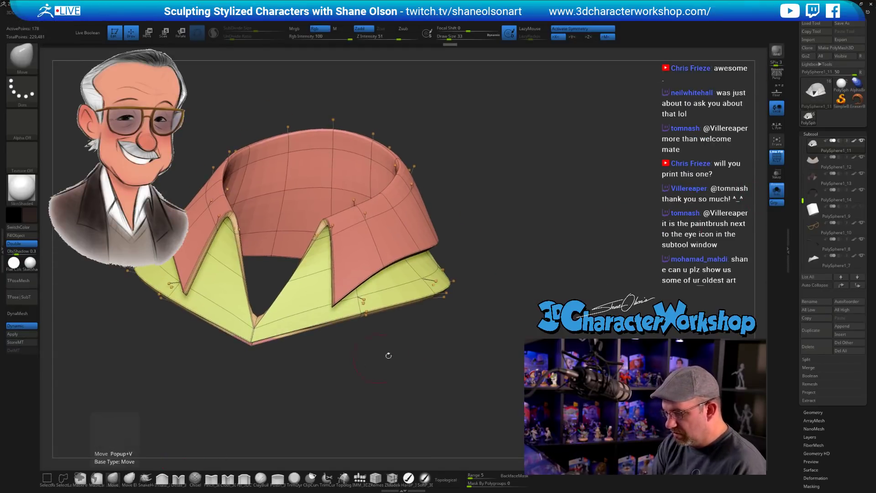
{"action": "mouse_move", "coordinate": [388, 355]}
{"action": "left_mouse_down"}
{"action": "mouse_move", "coordinate": [435, 352]}
{"action": "mouse_move", "coordinate": [423, 344]}
{"action": "mouse_move", "coordinate": [495, 242]}
{"action": "mouse_move", "coordinate": [466, 326]}
{"action": "mouse_move", "coordinate": [476, 234]}
{"action": "left_mouse_up"}
{"action": "key", "text": "s"}
{"action": "key", "text": "s"}
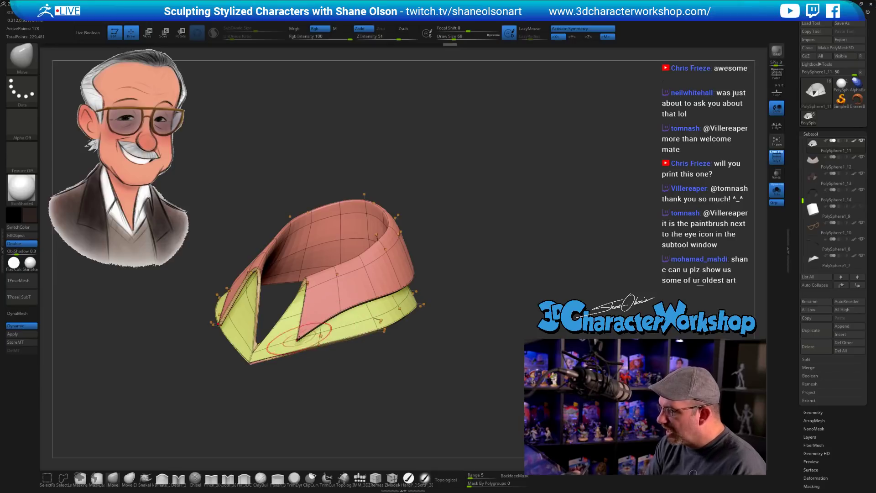
{"action": "left_click_drag", "start_coordinate": [299, 339], "coordinate": [310, 327]}
{"action": "left_click_drag", "start_coordinate": [375, 298], "coordinate": [376, 297]}
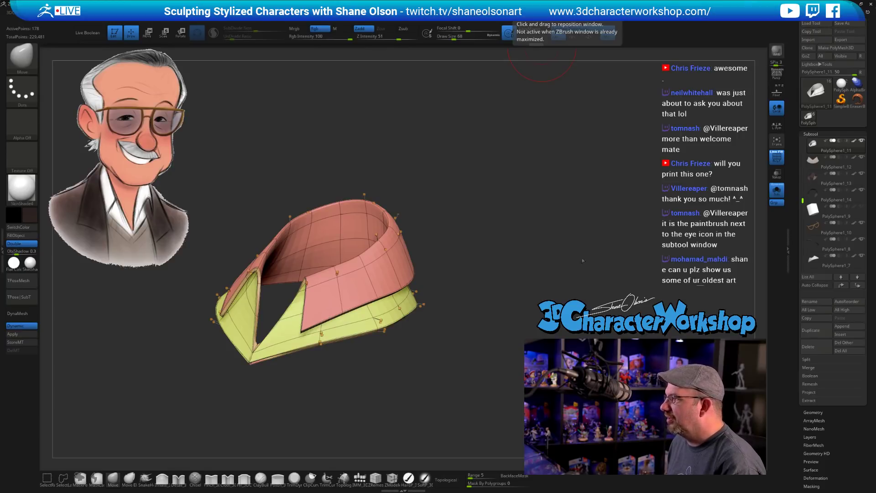
Reshape the collar's side with the Move brush at draw size 83 and show the whole bust without wireframe
{"action": "mouse_move", "coordinate": [470, 196]}
{"action": "left_mouse_down"}
{"action": "mouse_move", "coordinate": [523, 175]}
{"action": "mouse_move", "coordinate": [530, 210]}
{"action": "left_mouse_up"}
{"action": "key", "text": "s"}
{"action": "left_click_drag", "start_coordinate": [528, 208], "coordinate": [514, 204]}
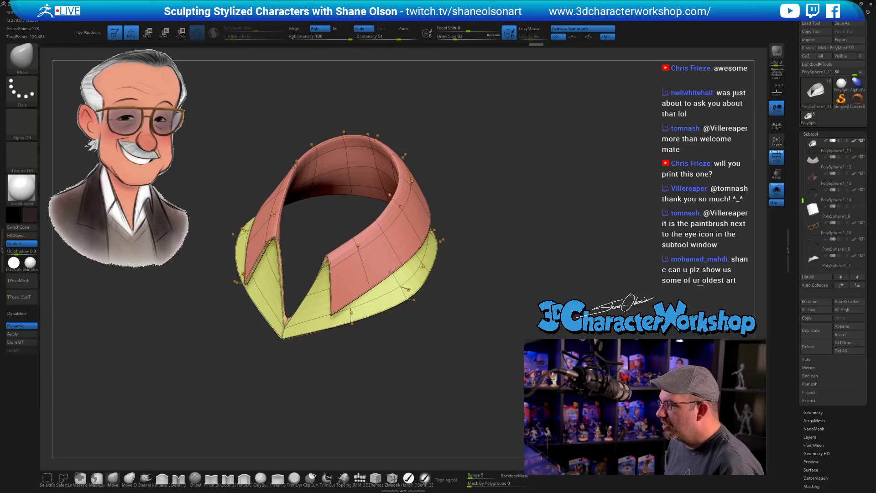
{"action": "mouse_move", "coordinate": [493, 249]}
{"action": "left_mouse_down"}
{"action": "mouse_move", "coordinate": [534, 247]}
{"action": "mouse_move", "coordinate": [578, 217]}
{"action": "left_mouse_up"}
{"action": "left_click", "coordinate": [777, 190]}
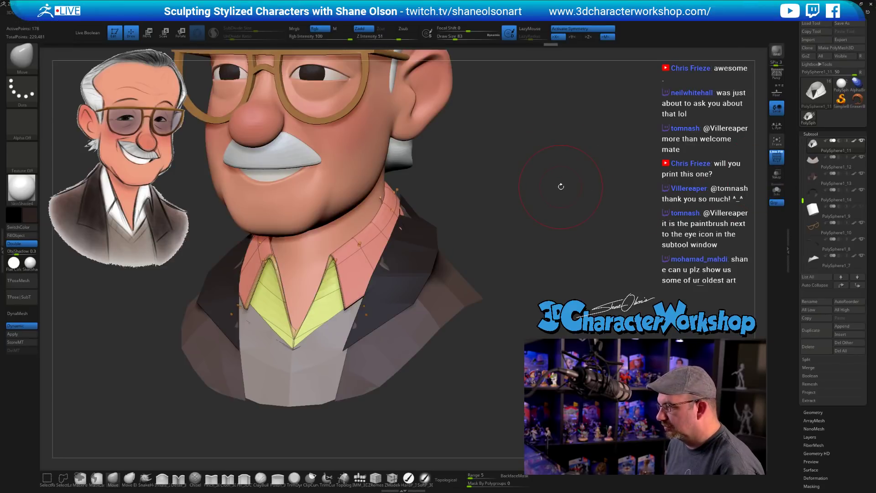
{"action": "key", "text": "shift+f"}
{"action": "left_click_drag", "start_coordinate": [551, 199], "coordinate": [480, 217]}
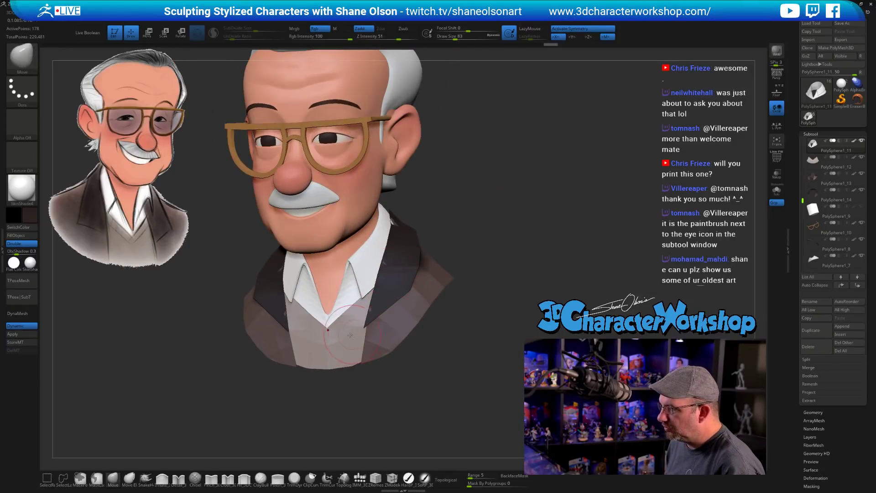
Select the vest mesh, isolate it and show its wireframe
{"action": "left_click", "coordinate": [329, 344], "text": "alt"}
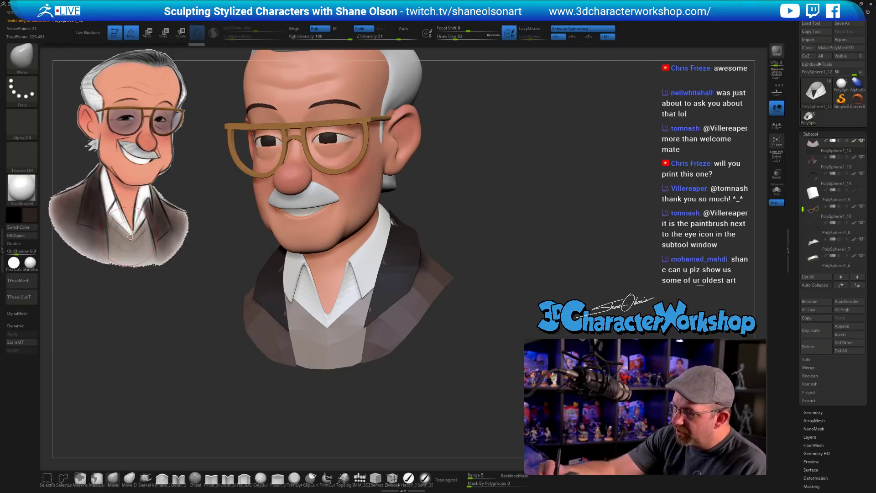
{"action": "left_click_drag", "start_coordinate": [525, 196], "coordinate": [507, 269], "text": "alt"}
{"action": "left_click", "coordinate": [777, 190]}
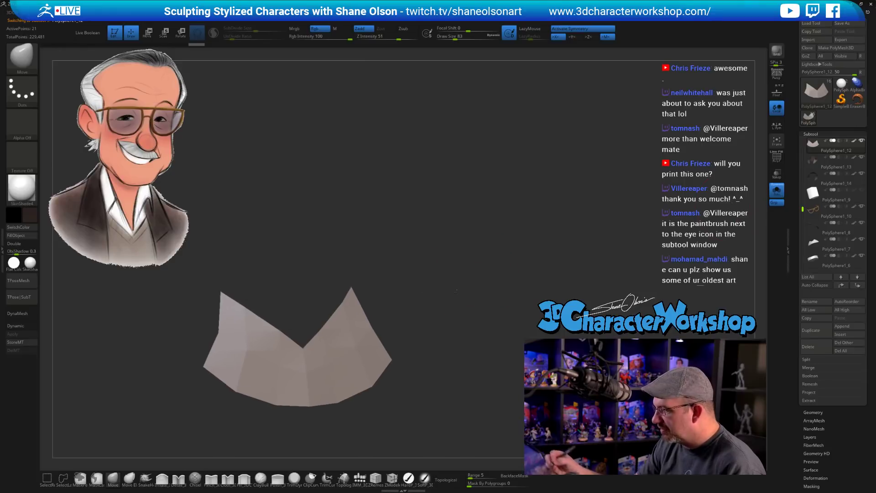
{"action": "left_click_drag", "start_coordinate": [448, 305], "coordinate": [437, 332], "text": "alt"}
{"action": "key", "text": "shift+f"}
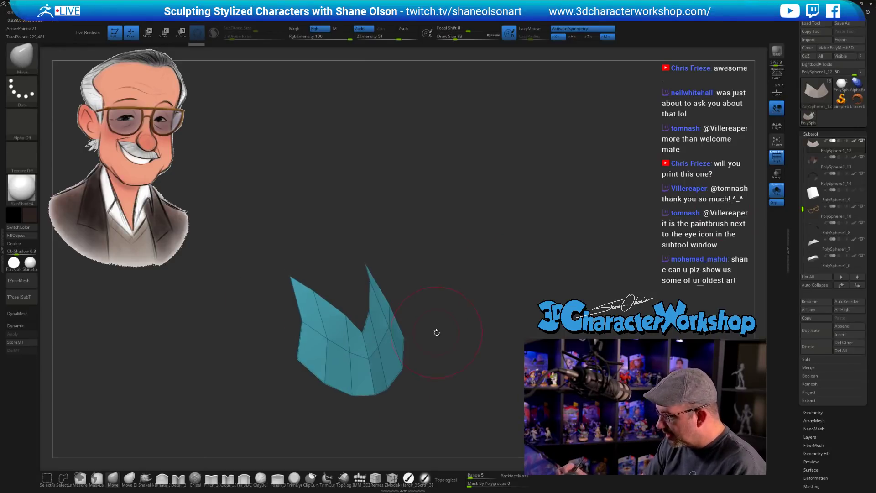
Extrude the whole vest polygroup with ZModeler's QMesh to give the vest thickness
{"action": "left_click", "coordinate": [393, 478]}
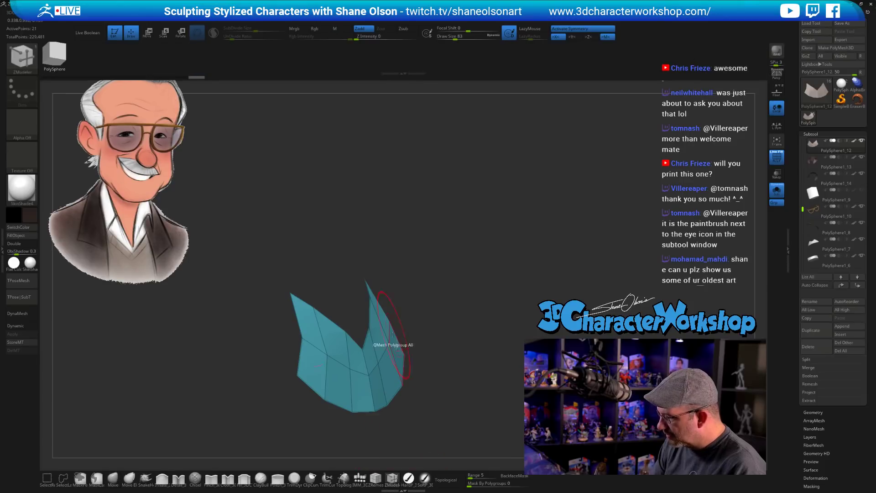
{"action": "left_click_drag", "start_coordinate": [379, 336], "coordinate": [375, 338]}
{"action": "left_click_drag", "start_coordinate": [447, 322], "coordinate": [470, 295]}
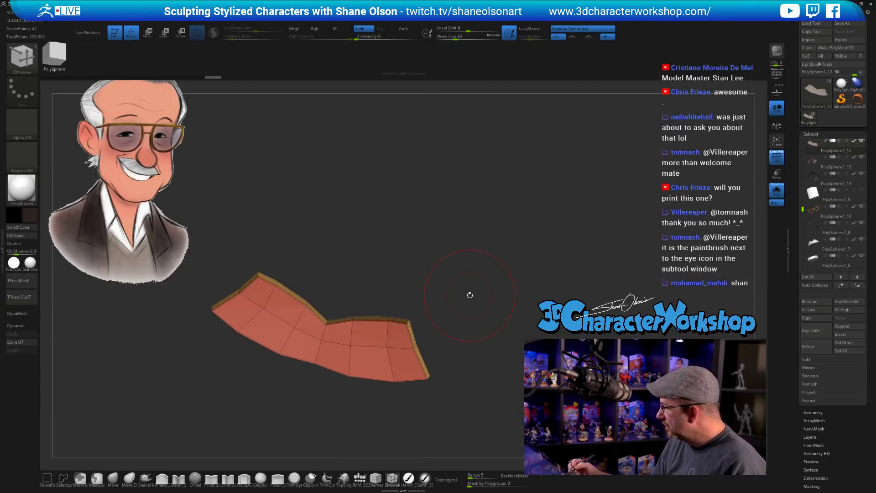
{"action": "scroll", "coordinate": [807, 438], "scroll_direction": "down", "scroll_amount": 5}
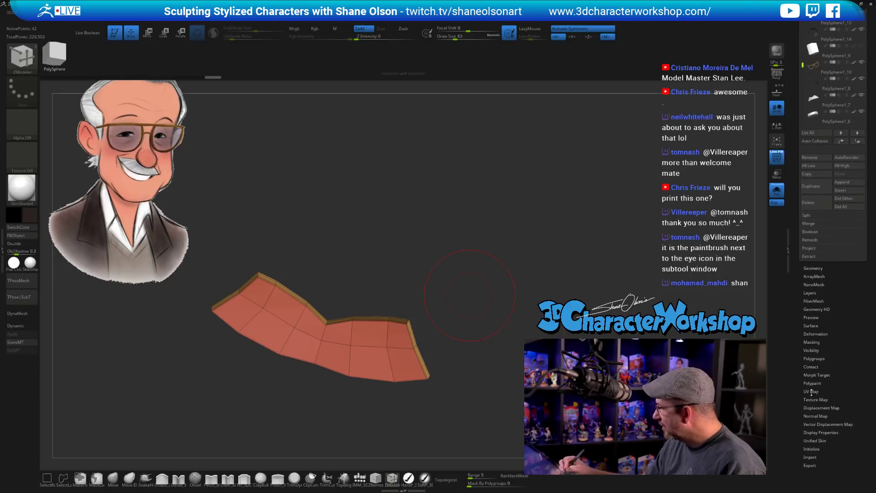
{"action": "left_click_drag", "start_coordinate": [797, 423], "coordinate": [796, 381]}
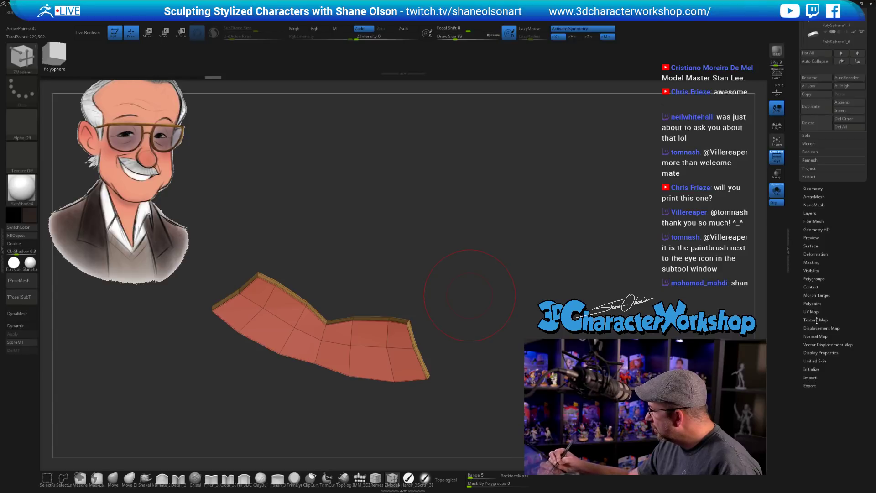
Flip the surface normals of the isolated vest mesh
{"action": "left_click", "coordinate": [822, 353]}
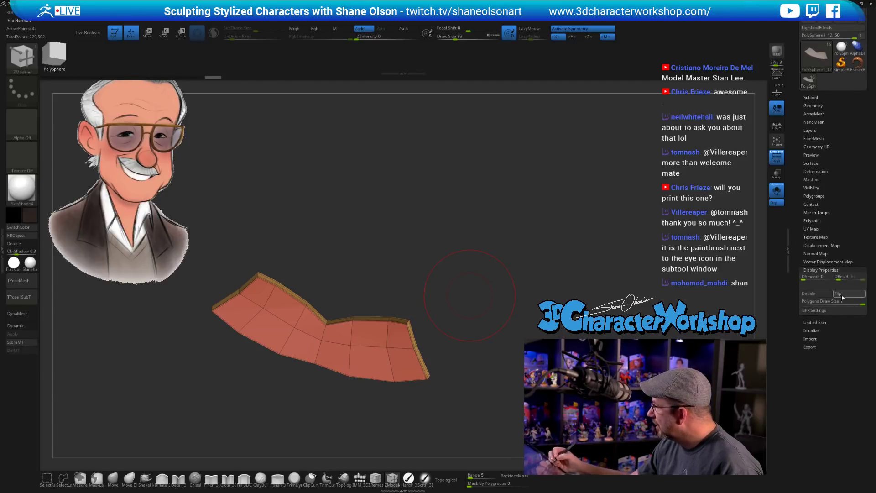
{"action": "left_click", "coordinate": [843, 296]}
{"action": "left_click_drag", "start_coordinate": [503, 305], "coordinate": [520, 307]}
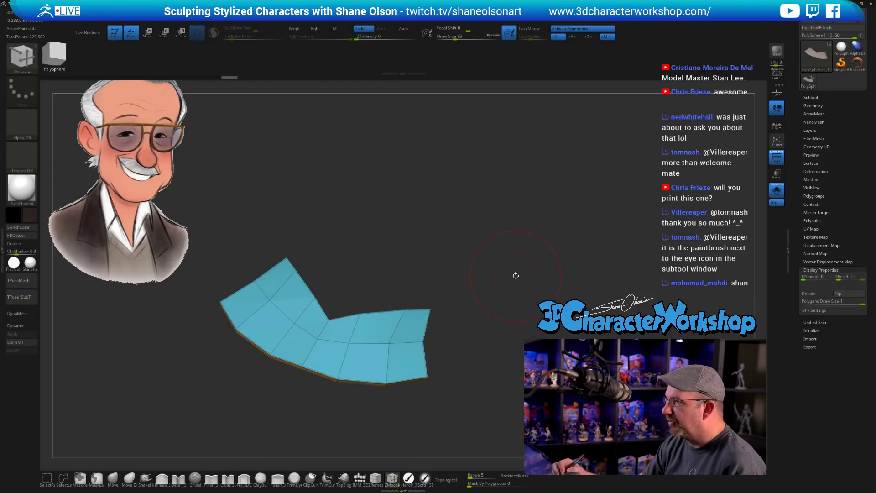
{"action": "mouse_move", "coordinate": [516, 276]}
{"action": "left_mouse_down"}
{"action": "mouse_move", "coordinate": [470, 249]}
{"action": "mouse_move", "coordinate": [458, 313]}
{"action": "mouse_move", "coordinate": [434, 369]}
{"action": "left_mouse_up"}
Set the draw size to 27 and turn on dynamic subdivision for the vest mesh
{"action": "key", "text": "s"}
{"action": "key", "text": "s"}
{"action": "mouse_move", "coordinate": [520, 284]}
{"action": "left_mouse_down"}
{"action": "mouse_move", "coordinate": [505, 340]}
{"action": "mouse_move", "coordinate": [515, 230]}
{"action": "left_mouse_up"}
{"action": "left_click_drag", "start_coordinate": [521, 299], "coordinate": [311, 386]}
{"action": "key", "text": "d"}
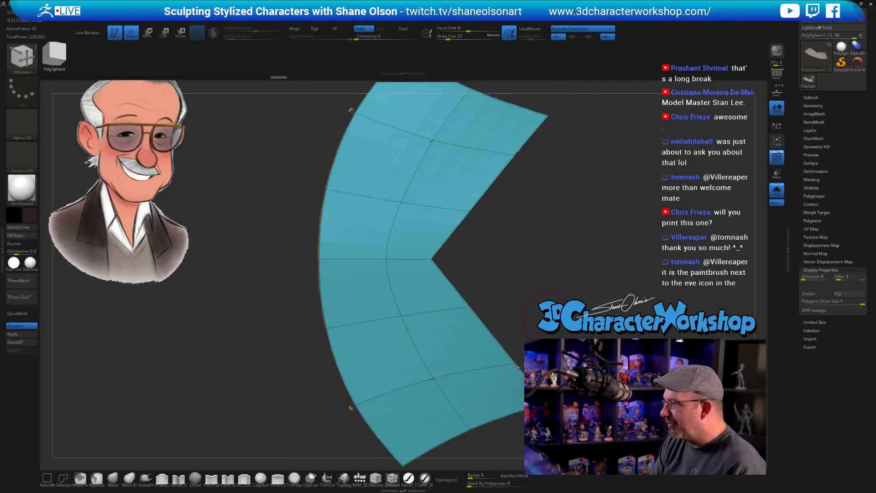
Hide the vest's wireframe and bring the whole bust back into view
{"action": "left_click_drag", "start_coordinate": [560, 300], "coordinate": [553, 246]}
{"action": "key", "text": "shift+f"}
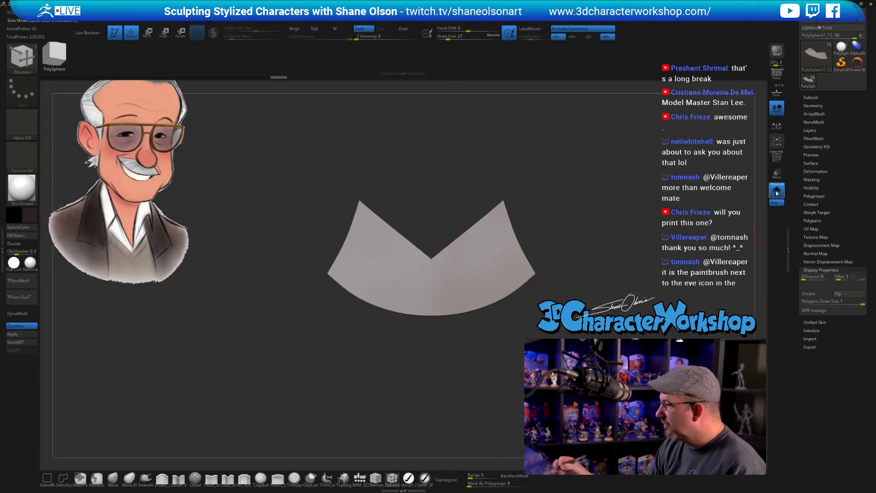
{"action": "left_click", "coordinate": [778, 190]}
{"action": "left_click_drag", "start_coordinate": [603, 265], "coordinate": [468, 265]}
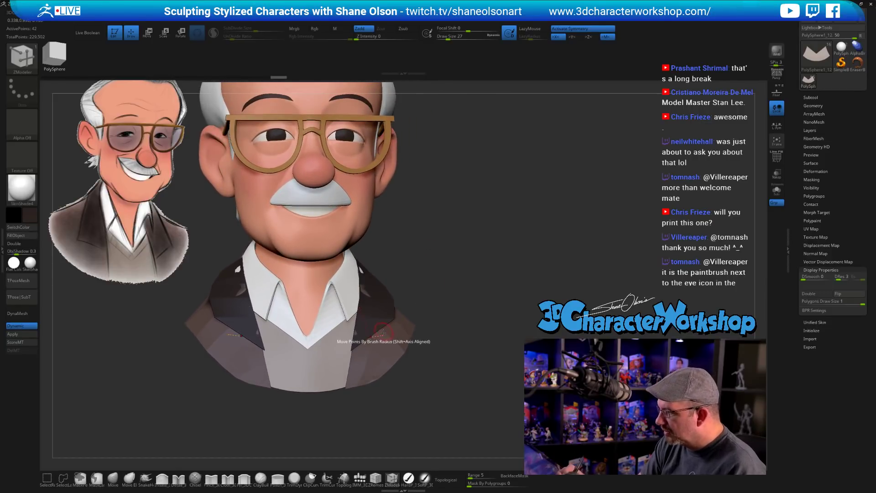
{"action": "left_click_drag", "start_coordinate": [446, 374], "coordinate": [413, 320]}
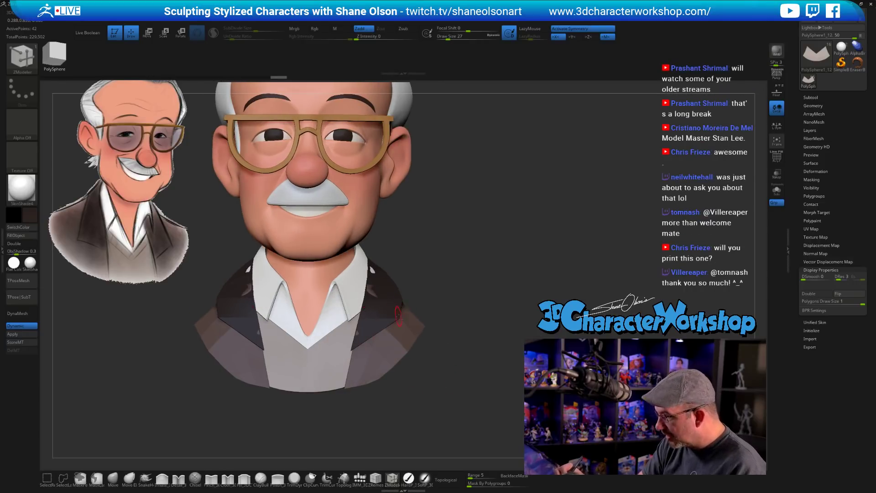
Select the lapel mesh and show its wireframe
{"action": "left_click", "coordinate": [398, 318], "text": "alt"}
{"action": "key", "text": "shift+f"}
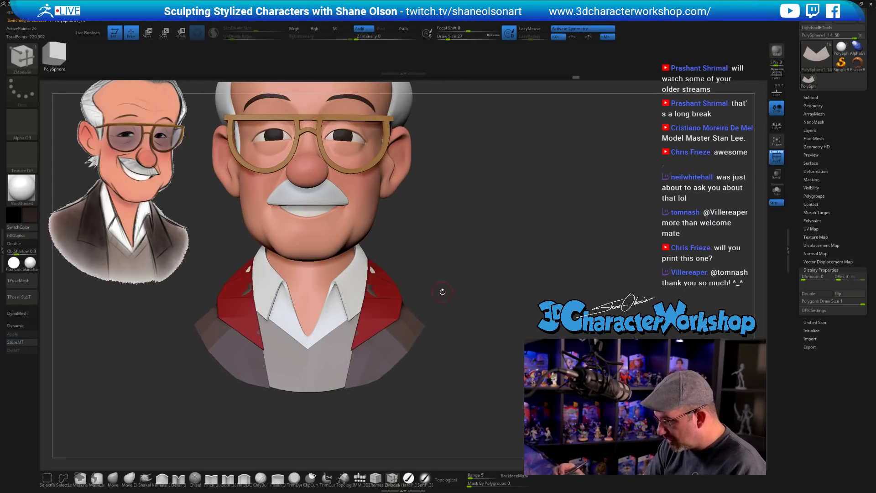
{"action": "left_click_drag", "start_coordinate": [442, 293], "coordinate": [487, 269]}
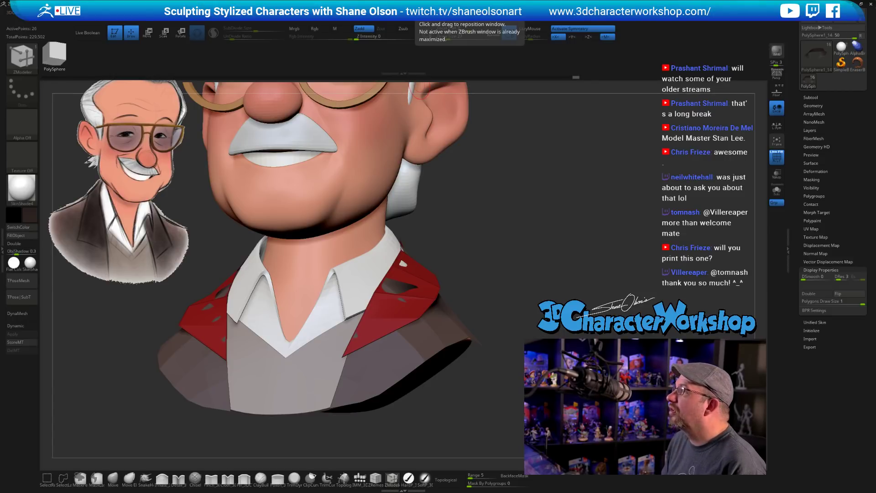
Switch to the browser, open the ZBrushLIVE site from the search results and go to the stream presenter's page
{"action": "key", "text": "alt+Tab"}
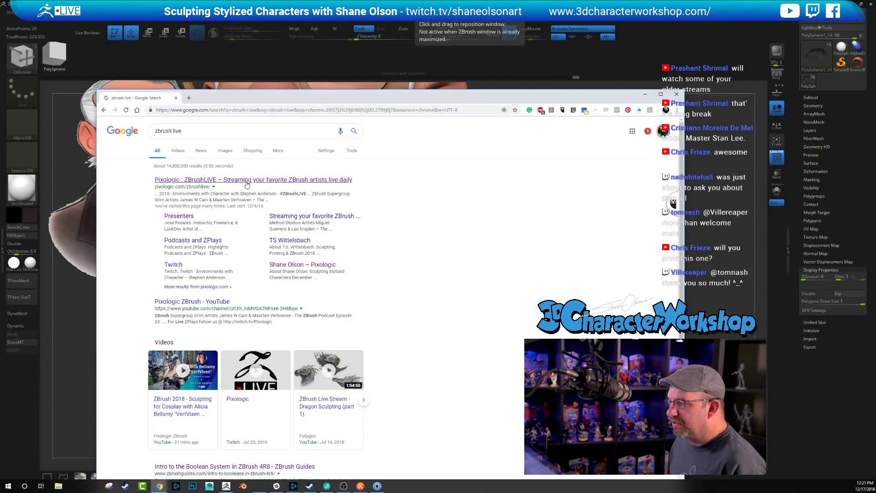
{"action": "left_click", "coordinate": [288, 182]}
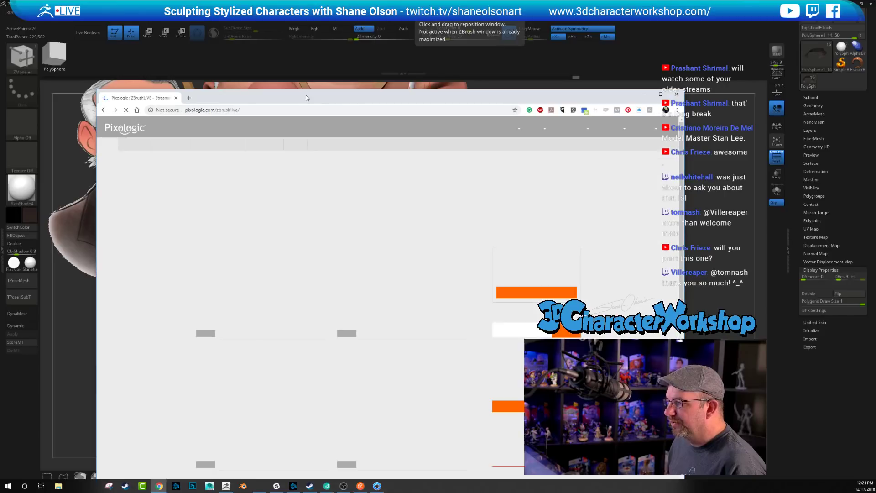
{"action": "left_click_drag", "start_coordinate": [307, 96], "coordinate": [306, 33]}
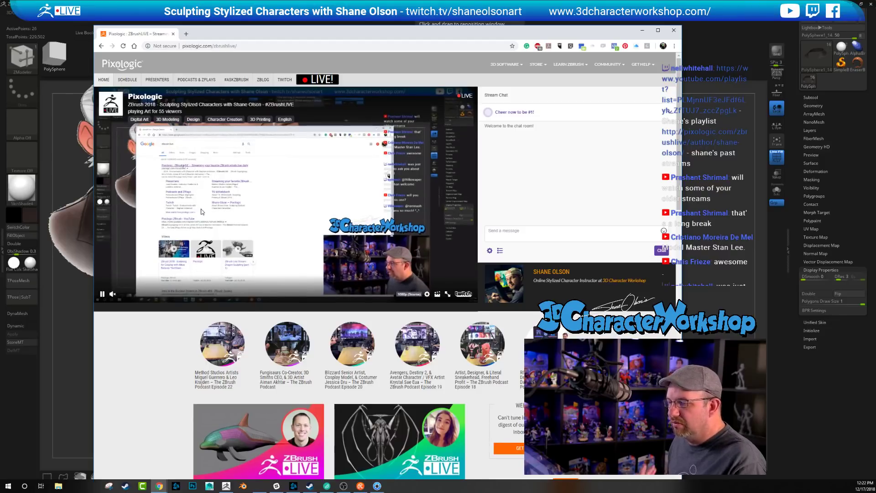
{"action": "left_click", "coordinate": [154, 80]}
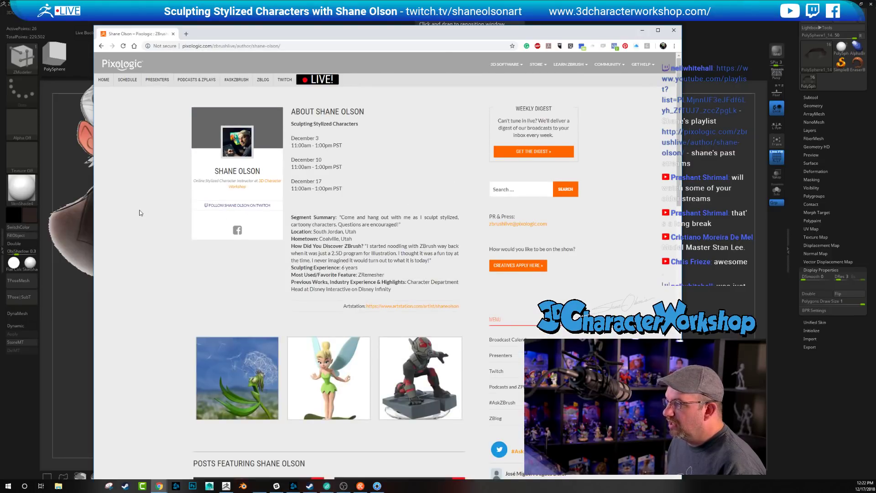
Look through the presenter's past Sculpting Stylized Characters episodes, close the page and return to ZBrush
{"action": "scroll", "coordinate": [142, 213], "scroll_direction": "down", "scroll_amount": 8}
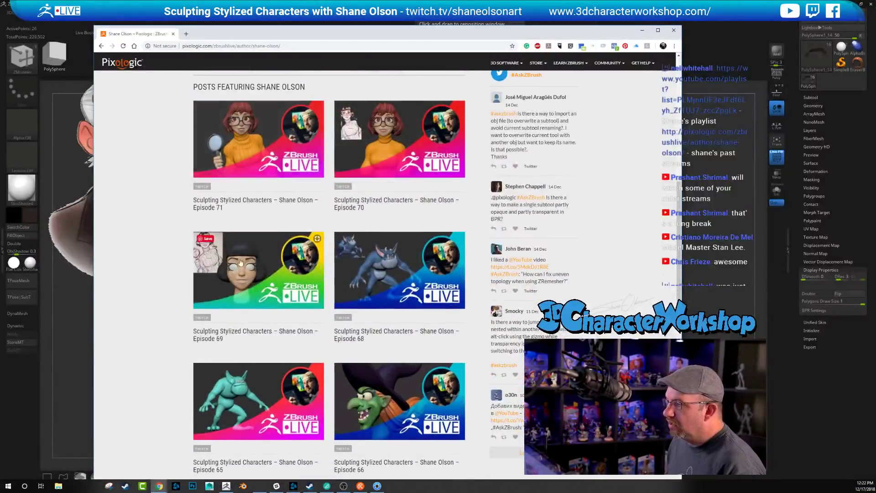
{"action": "scroll", "coordinate": [138, 255], "scroll_direction": "up", "scroll_amount": 2}
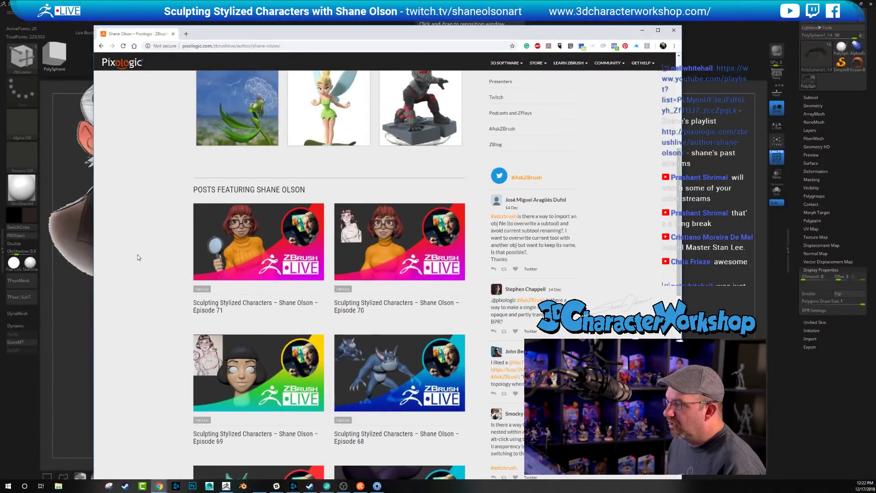
{"action": "scroll", "coordinate": [319, 223], "scroll_direction": "down", "scroll_amount": 2}
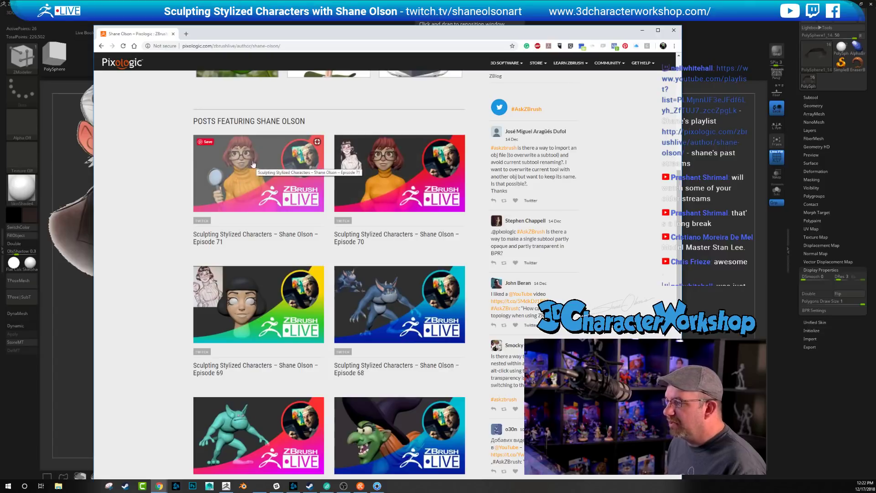
{"action": "scroll", "coordinate": [127, 192], "scroll_direction": "down", "scroll_amount": 3}
{"action": "scroll", "coordinate": [157, 177], "scroll_direction": "down", "scroll_amount": 13}
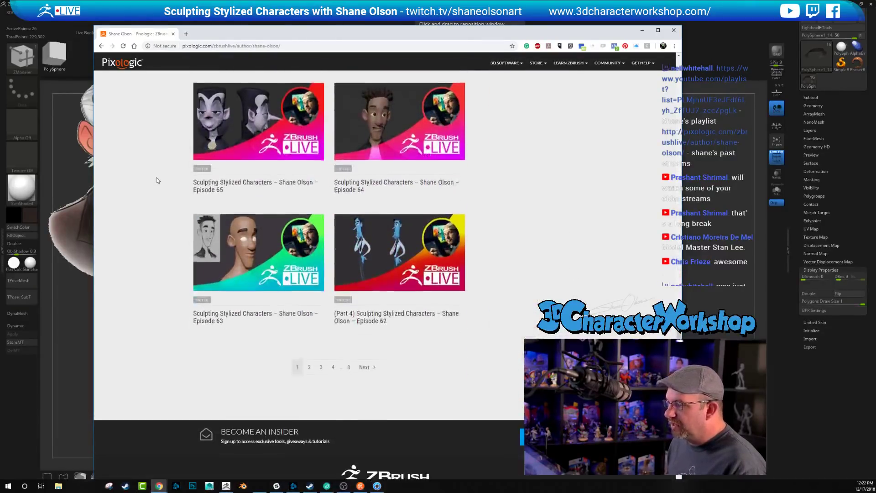
{"action": "scroll", "coordinate": [157, 179], "scroll_direction": "up", "scroll_amount": 5}
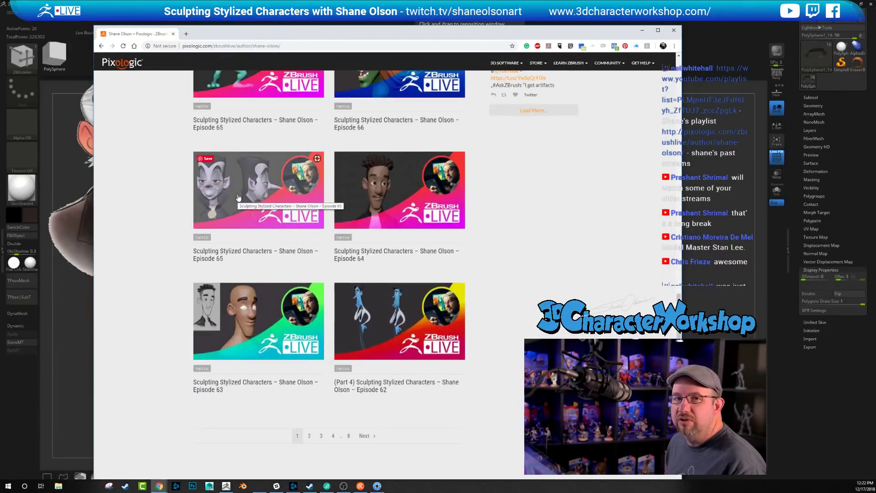
{"action": "scroll", "coordinate": [155, 234], "scroll_direction": "up", "scroll_amount": 5}
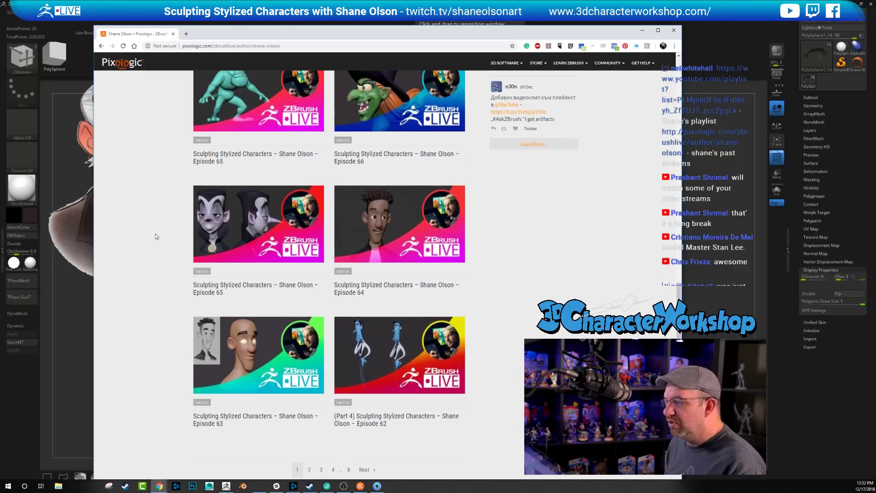
{"action": "scroll", "coordinate": [164, 184], "scroll_direction": "up", "scroll_amount": 9}
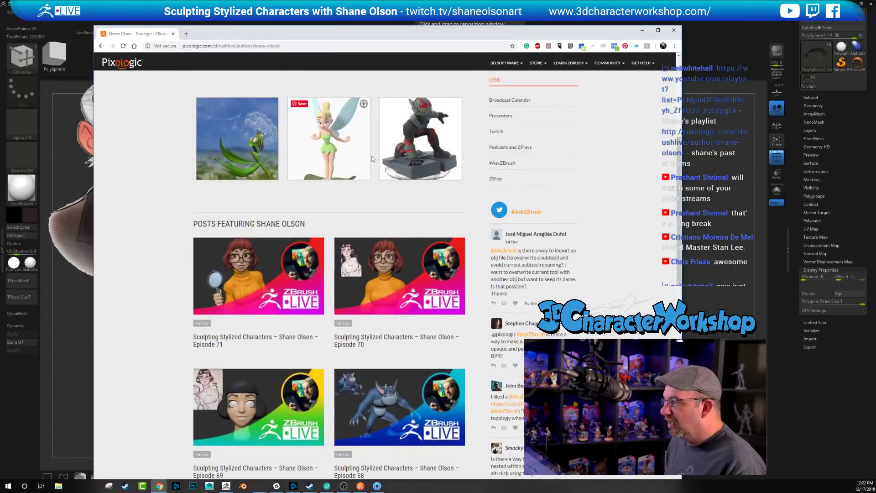
{"action": "scroll", "coordinate": [371, 156], "scroll_direction": "up", "scroll_amount": 3}
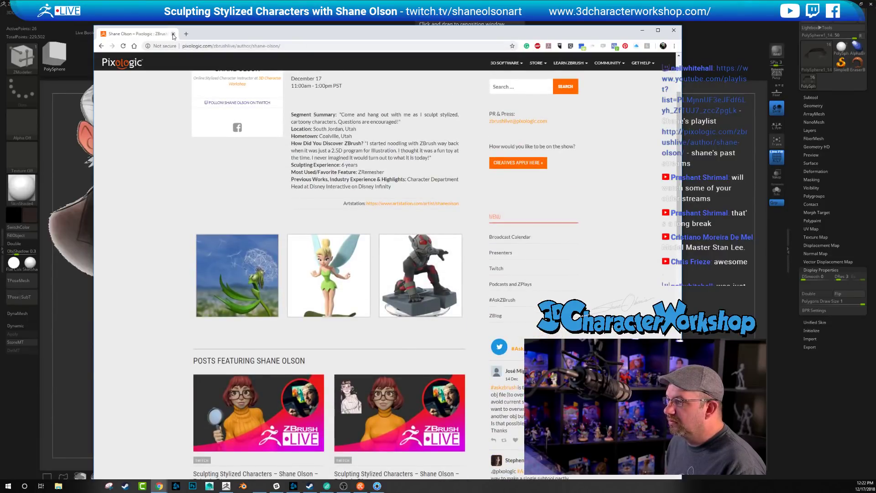
{"action": "left_click", "coordinate": [174, 35]}
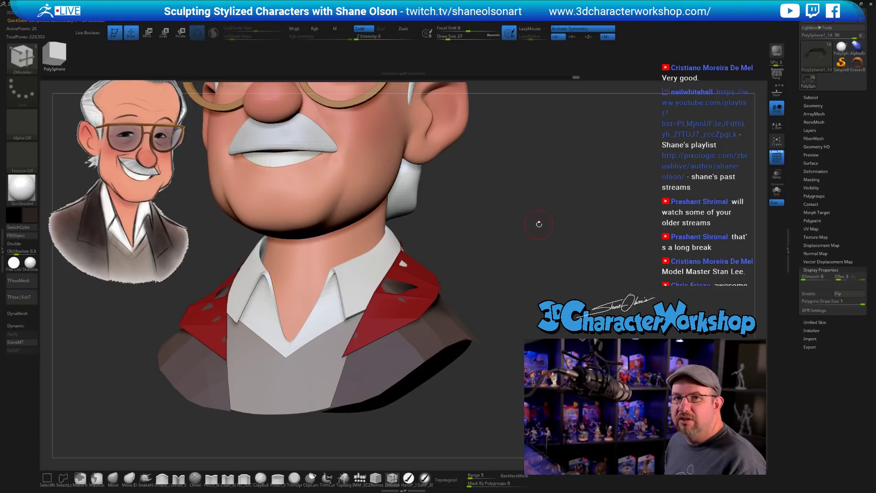
Try to thicken the lapel by extruding its whole polygroup with QMesh, and undo the extrusion
{"action": "left_click_drag", "start_coordinate": [538, 201], "coordinate": [527, 234]}
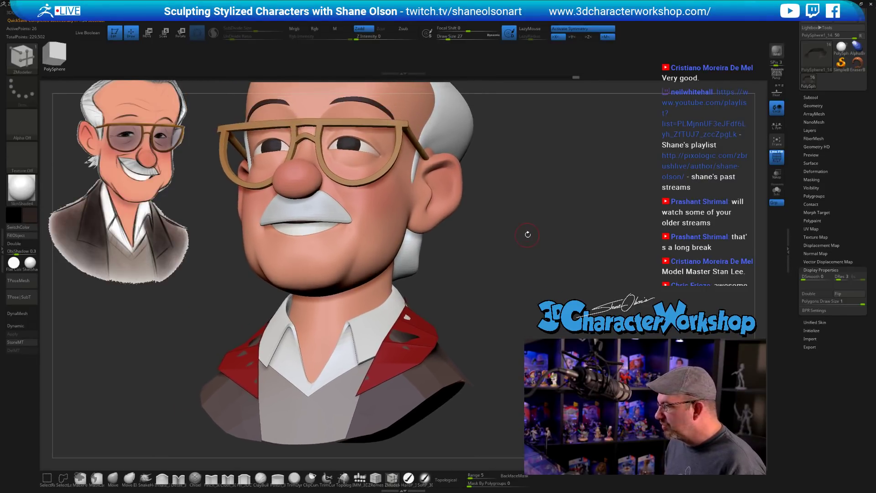
{"action": "left_click_drag", "start_coordinate": [405, 317], "coordinate": [424, 325]}
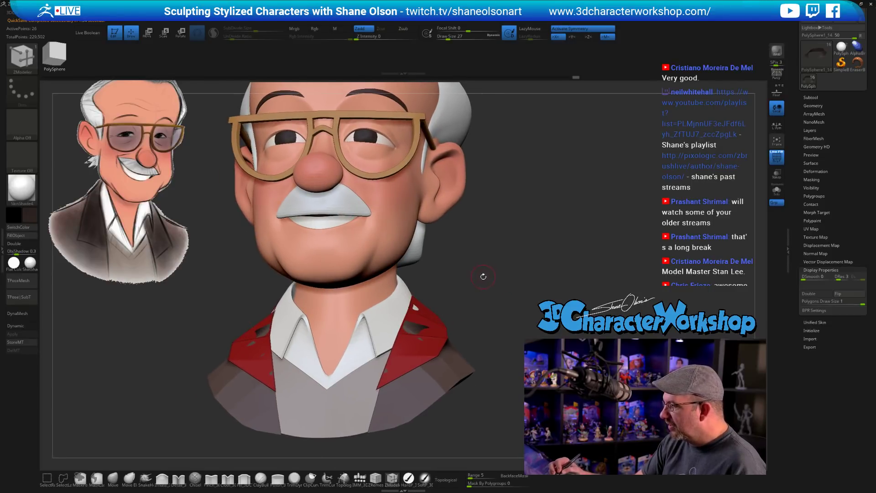
{"action": "left_click_drag", "start_coordinate": [483, 274], "coordinate": [488, 273]}
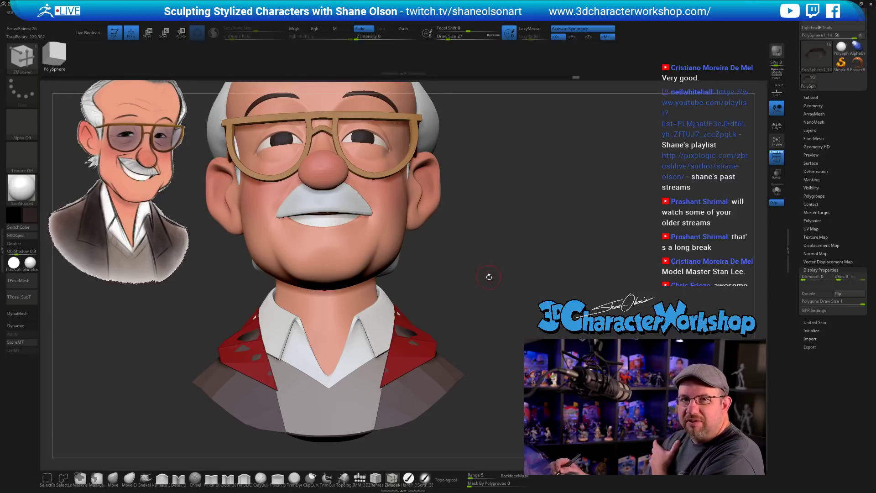
{"action": "left_click_drag", "start_coordinate": [475, 293], "coordinate": [438, 306]}
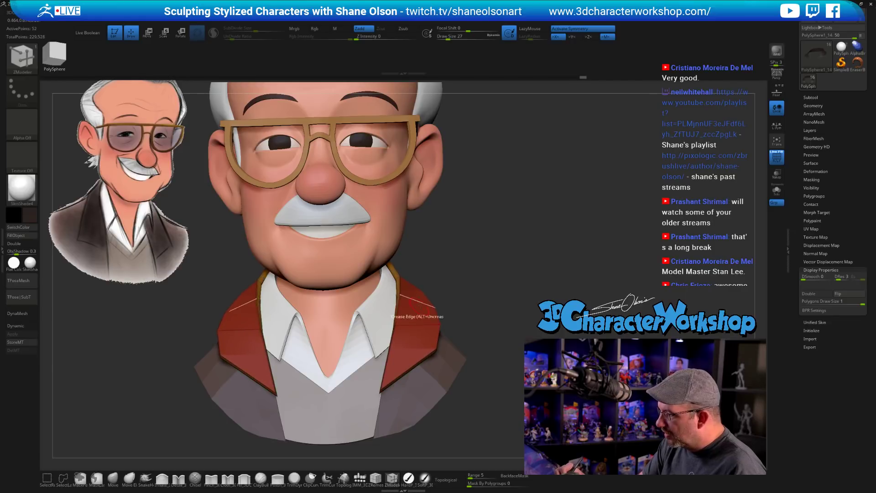
{"action": "key", "text": "ctrl"}
Select the jacket mesh and extrude its whole polygroup with ZModeler's QMesh to give the jacket thickness
{"action": "left_click_drag", "start_coordinate": [475, 287], "coordinate": [535, 320]}
{"action": "left_click", "coordinate": [406, 372], "text": "alt"}
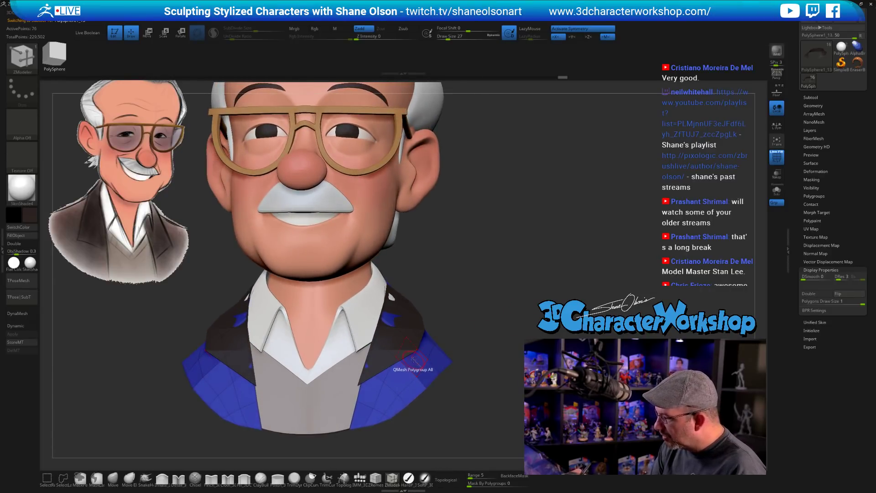
{"action": "left_click_drag", "start_coordinate": [414, 360], "coordinate": [416, 356]}
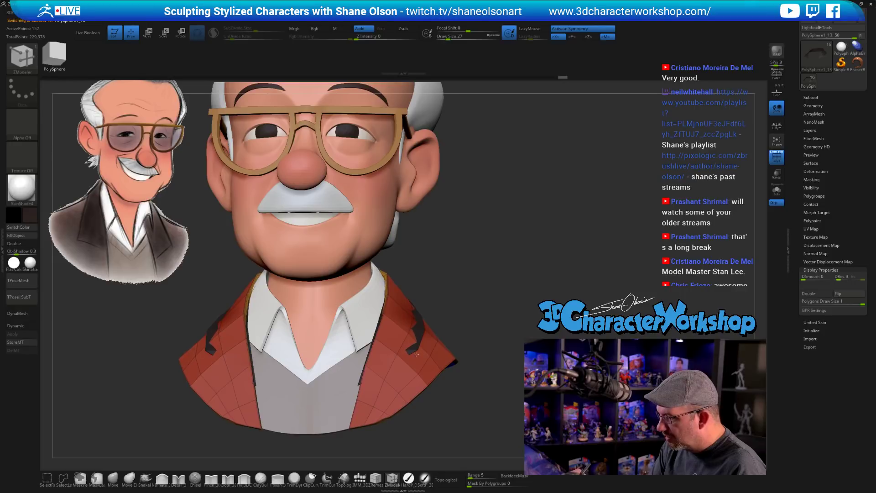
{"action": "left_click_drag", "start_coordinate": [495, 319], "coordinate": [432, 328]}
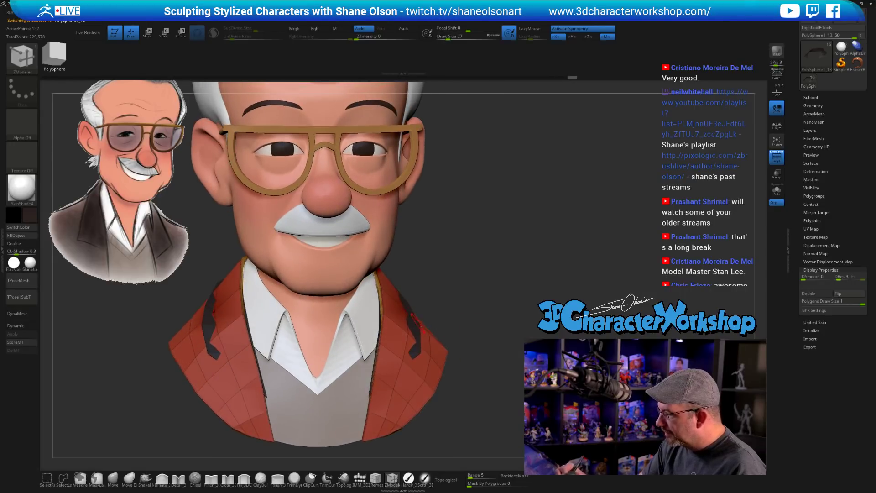
Select the lapel, thicken its whole polygroup with QMesh so it covers the jacket, and turn on dynamic subdivision
{"action": "left_click", "coordinate": [418, 324]}
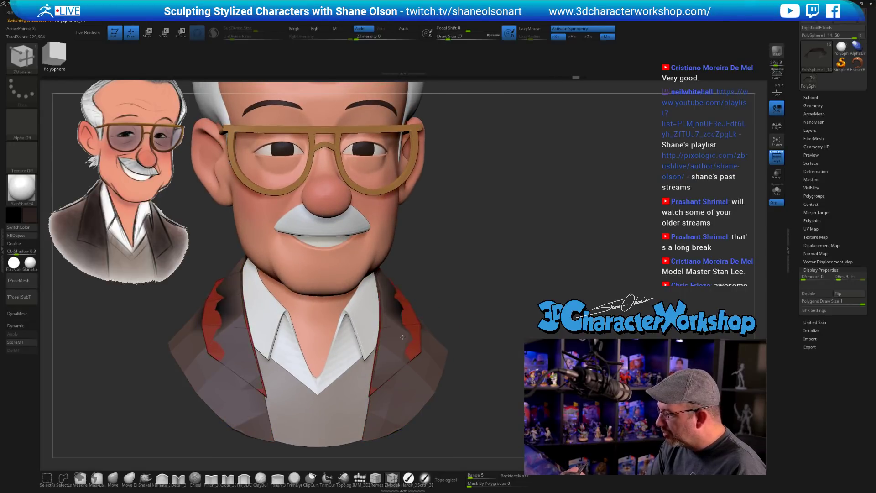
{"action": "left_click_drag", "start_coordinate": [402, 337], "coordinate": [403, 334]}
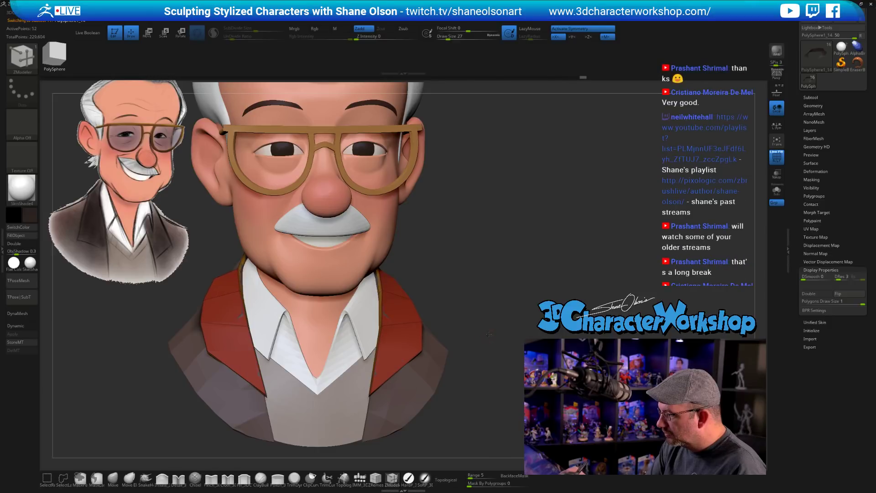
{"action": "mouse_move", "coordinate": [488, 334]}
{"action": "left_mouse_down"}
{"action": "mouse_move", "coordinate": [532, 309]}
{"action": "mouse_move", "coordinate": [515, 282]}
{"action": "mouse_move", "coordinate": [450, 334]}
{"action": "left_mouse_up"}
{"action": "key", "text": "d"}
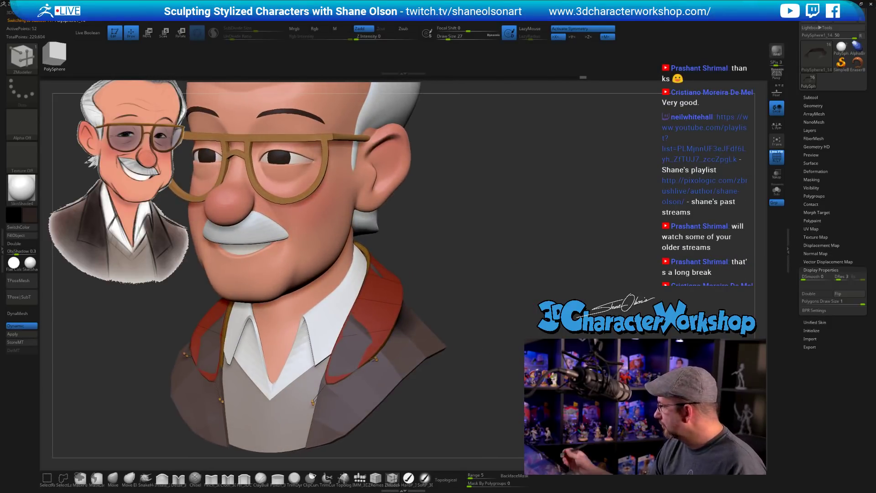
Select the jacket mesh, turn on dynamic subdivision for it and hide the wireframe
{"action": "left_click", "coordinate": [428, 344], "text": "alt"}
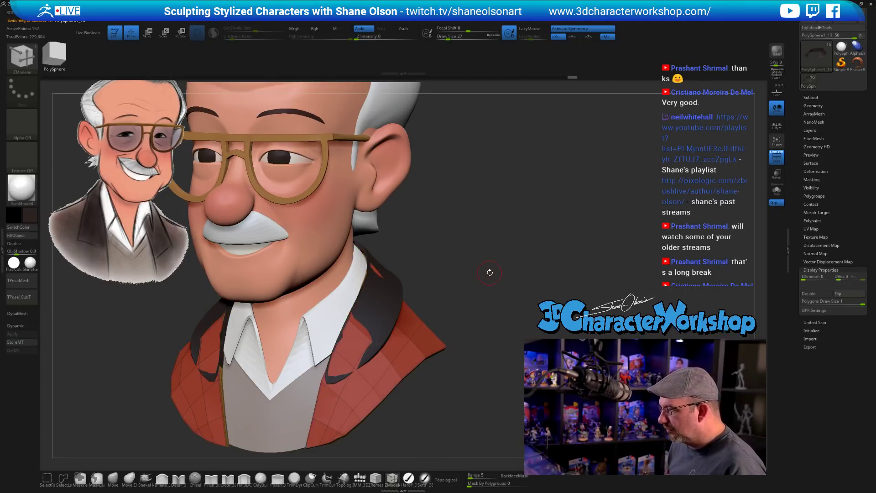
{"action": "left_click_drag", "start_coordinate": [498, 283], "coordinate": [514, 273], "text": "shift"}
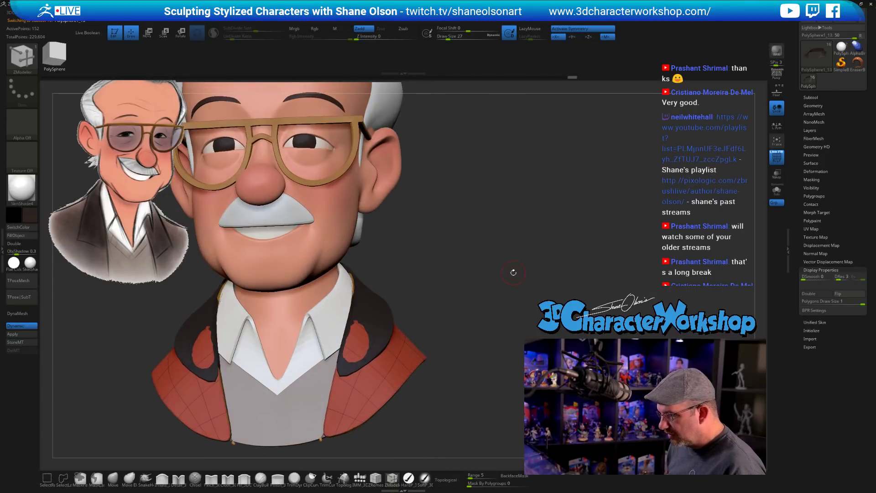
{"action": "key", "text": "d"}
{"action": "mouse_move", "coordinate": [459, 270]}
{"action": "left_mouse_down", "text": "alt"}
{"action": "mouse_move", "coordinate": [393, 283]}
{"action": "mouse_move", "coordinate": [433, 287]}
{"action": "mouse_move", "coordinate": [358, 289]}
{"action": "left_mouse_up", "text": "alt"}
{"action": "key", "text": "shift+f"}
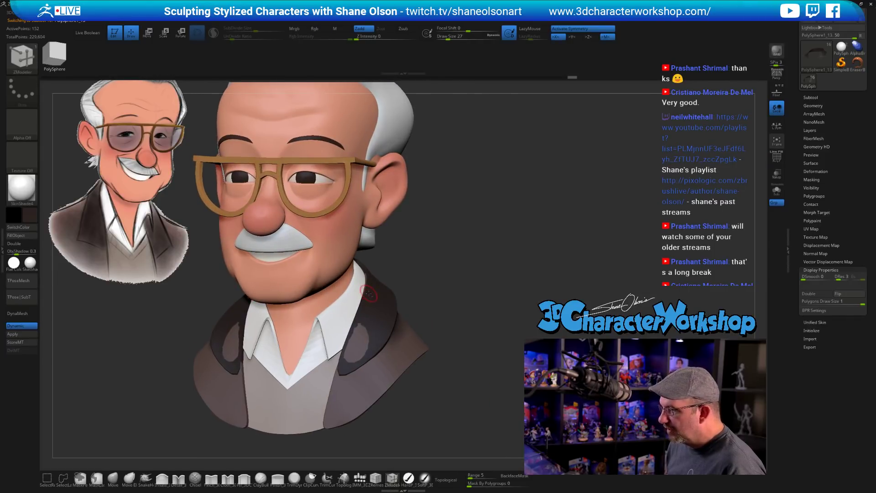
{"action": "left_click", "coordinate": [383, 349], "text": "alt"}
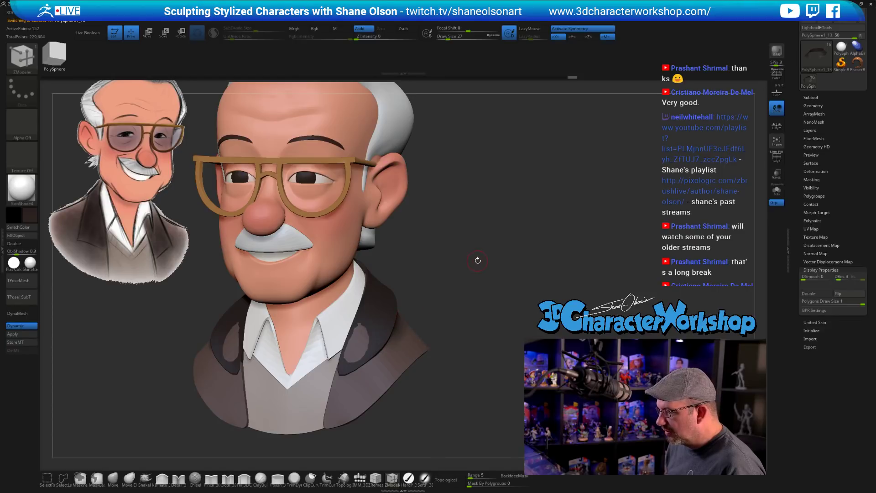
Show the wireframe, select the lapel mesh and isolate it from the rest of the bust
{"action": "key", "text": "shift+f"}
{"action": "left_click", "coordinate": [383, 296], "text": "alt"}
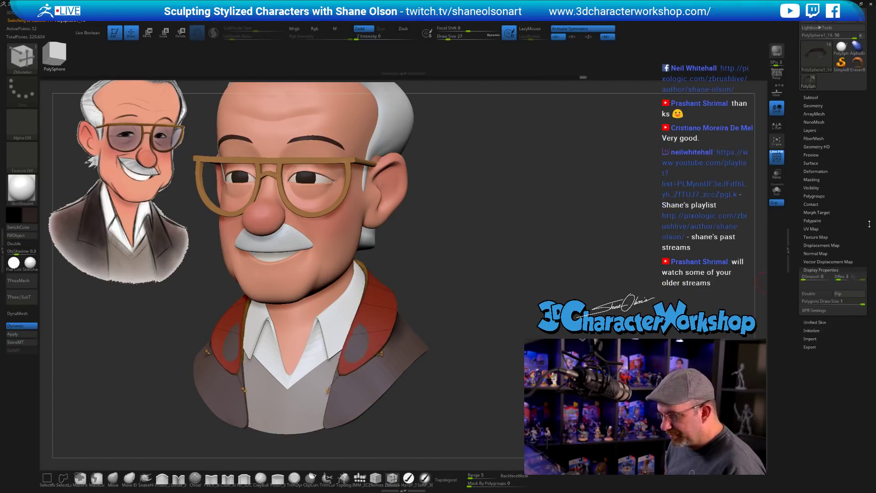
{"action": "left_click", "coordinate": [777, 191]}
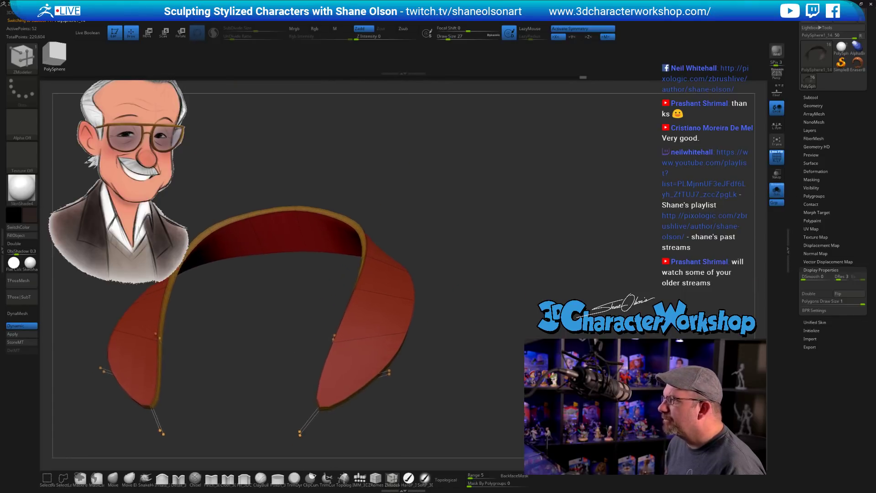
{"action": "mouse_move", "coordinate": [517, 277]}
{"action": "left_mouse_down"}
{"action": "mouse_move", "coordinate": [519, 245]}
{"action": "mouse_move", "coordinate": [454, 344]}
{"action": "mouse_move", "coordinate": [462, 327]}
{"action": "left_mouse_up"}
{"action": "left_click_drag", "start_coordinate": [447, 360], "coordinate": [439, 364]}
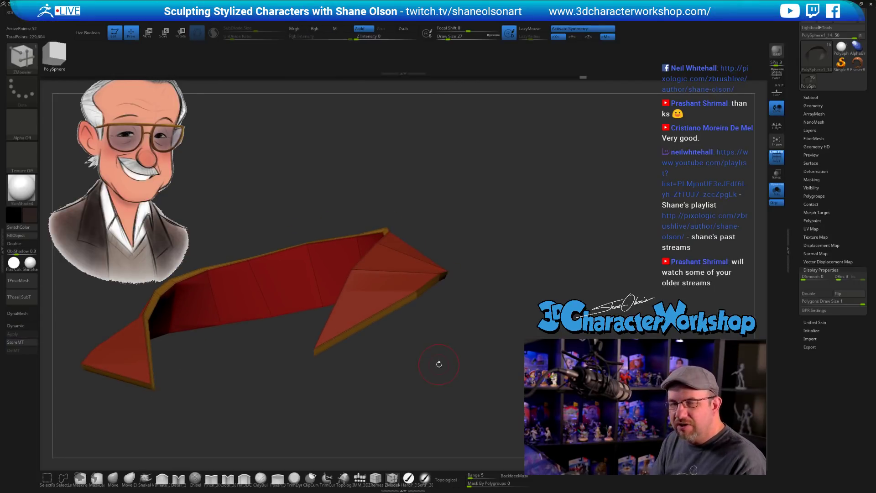
Compare the isolated lapel's shape with and without dynamic subdivision, and bring the whole bust back into view
{"action": "key", "text": "d"}
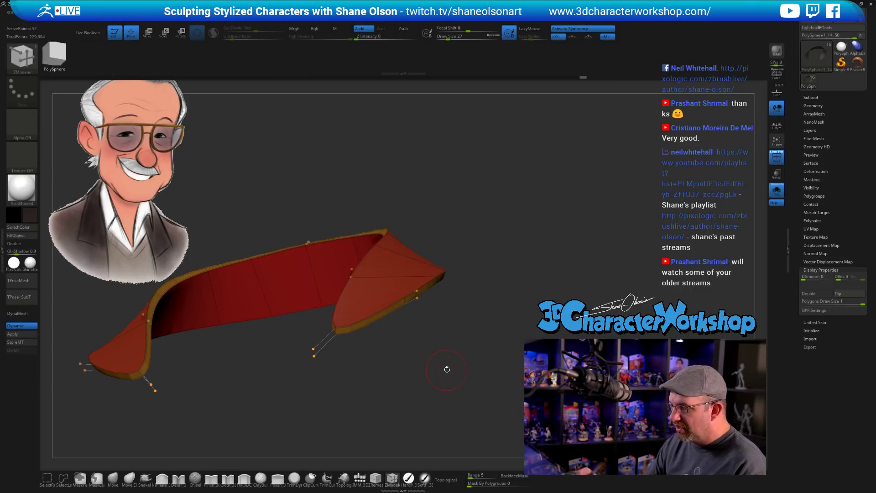
{"action": "left_click_drag", "start_coordinate": [447, 369], "coordinate": [445, 374]}
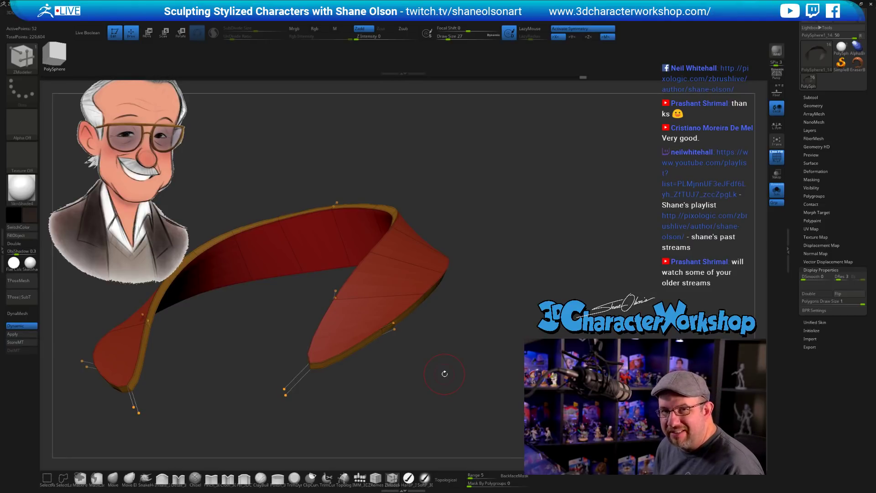
{"action": "left_click_drag", "start_coordinate": [441, 355], "coordinate": [461, 337], "text": "alt"}
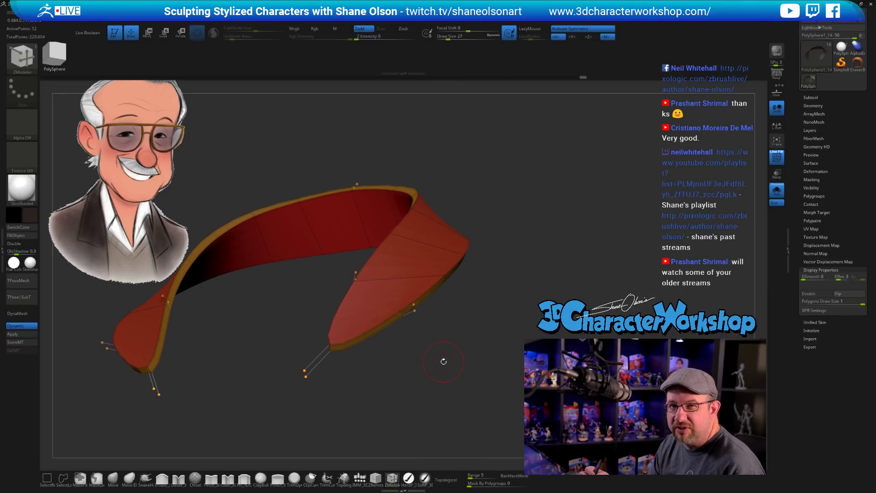
{"action": "key", "text": "shift"}
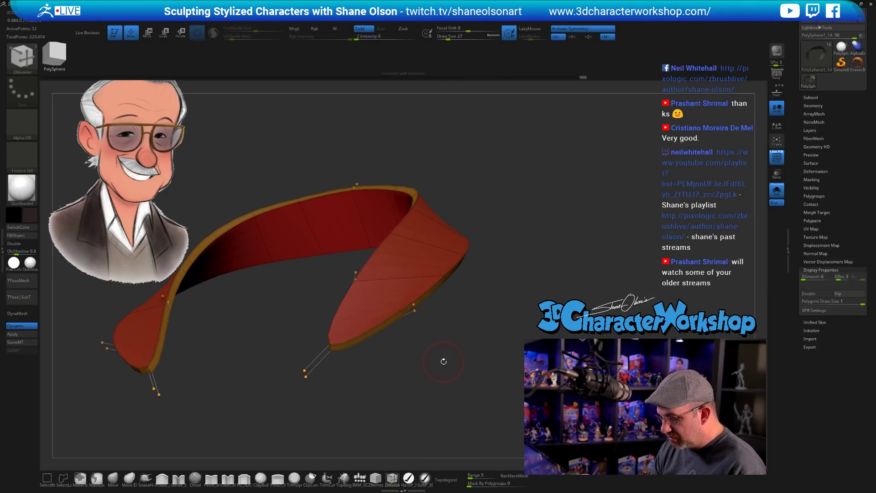
{"action": "key", "text": "shift"}
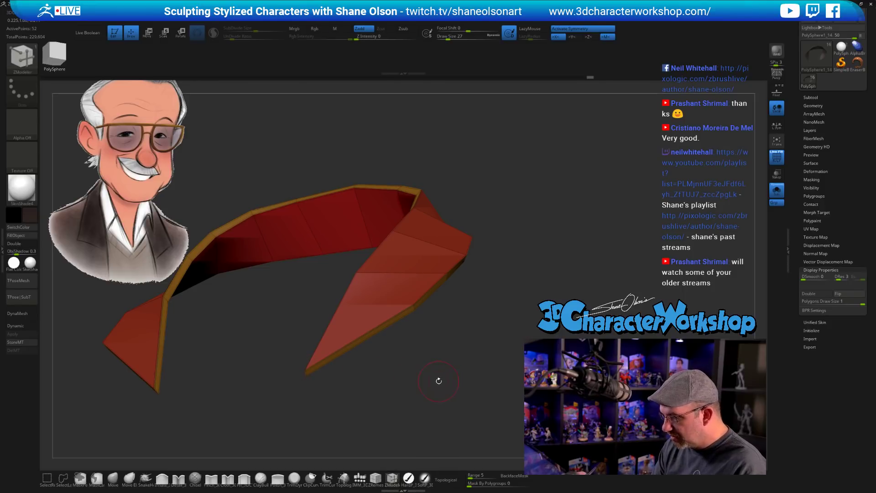
{"action": "key", "text": "d"}
{"action": "mouse_move", "coordinate": [436, 379]}
{"action": "left_mouse_down"}
{"action": "mouse_move", "coordinate": [438, 392]}
{"action": "mouse_move", "coordinate": [425, 354]}
{"action": "mouse_move", "coordinate": [445, 376]}
{"action": "mouse_move", "coordinate": [434, 387]}
{"action": "mouse_move", "coordinate": [493, 368]}
{"action": "mouse_move", "coordinate": [473, 377]}
{"action": "mouse_move", "coordinate": [456, 364]}
{"action": "left_mouse_up"}
{"action": "key", "text": "ctrl+shift+s"}
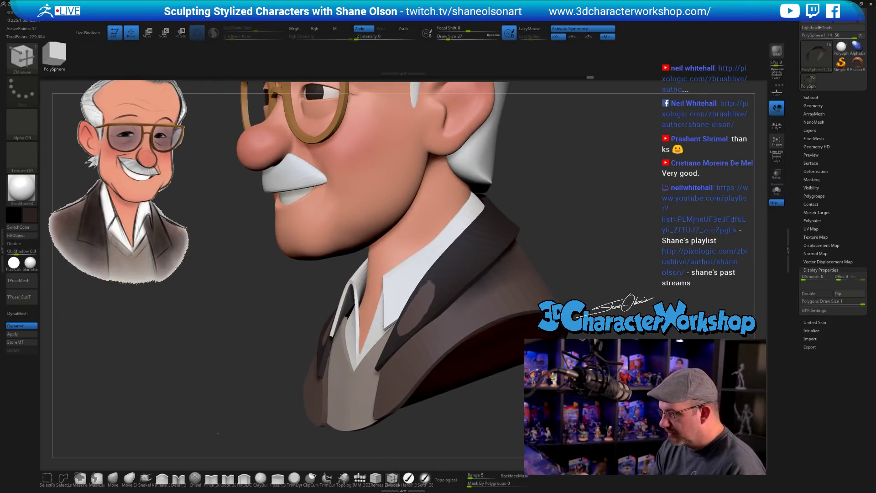
Turn off the lapel's dynamic subdivision and insert a single edge loop across its lower end with ZModeler
{"action": "left_click_drag", "start_coordinate": [484, 393], "coordinate": [450, 352], "text": "alt"}
{"action": "left_click", "coordinate": [112, 479]}
{"action": "left_click_drag", "start_coordinate": [196, 365], "coordinate": [244, 383]}
{"action": "key", "text": "shift+f"}
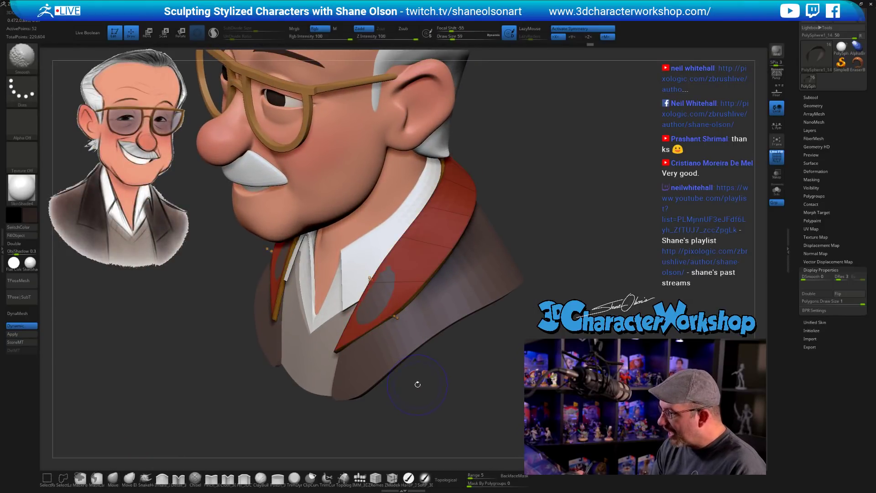
{"action": "left_click_drag", "start_coordinate": [434, 375], "coordinate": [413, 302]}
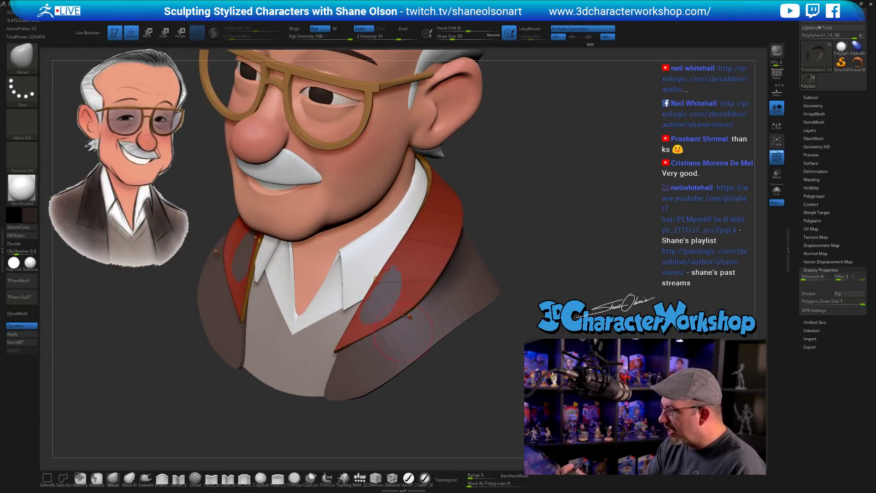
{"action": "left_click_drag", "start_coordinate": [523, 281], "coordinate": [546, 256]}
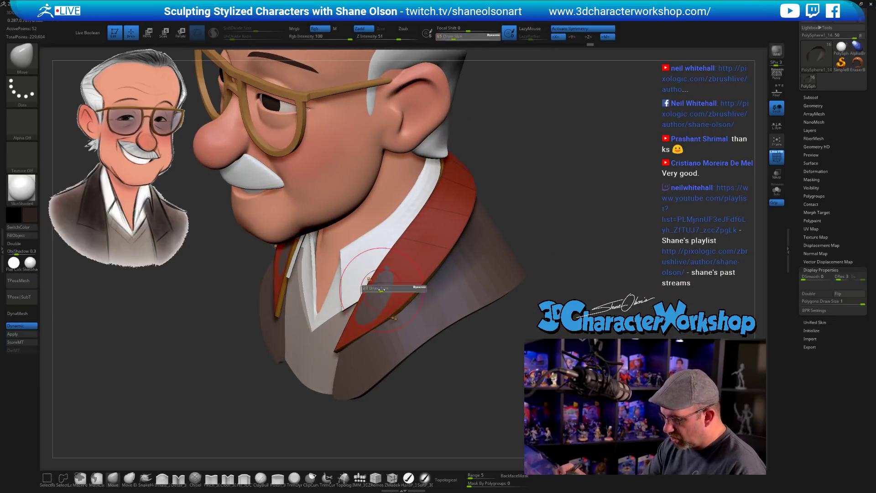
{"action": "mouse_move", "coordinate": [385, 280]}
{"action": "right_mouse_down"}
{"action": "mouse_move", "coordinate": [374, 278]}
{"action": "mouse_move", "coordinate": [425, 283]}
{"action": "mouse_move", "coordinate": [463, 332]}
{"action": "mouse_move", "coordinate": [491, 343]}
{"action": "mouse_move", "coordinate": [447, 386]}
{"action": "right_mouse_up"}
{"action": "key", "text": "shift+d"}
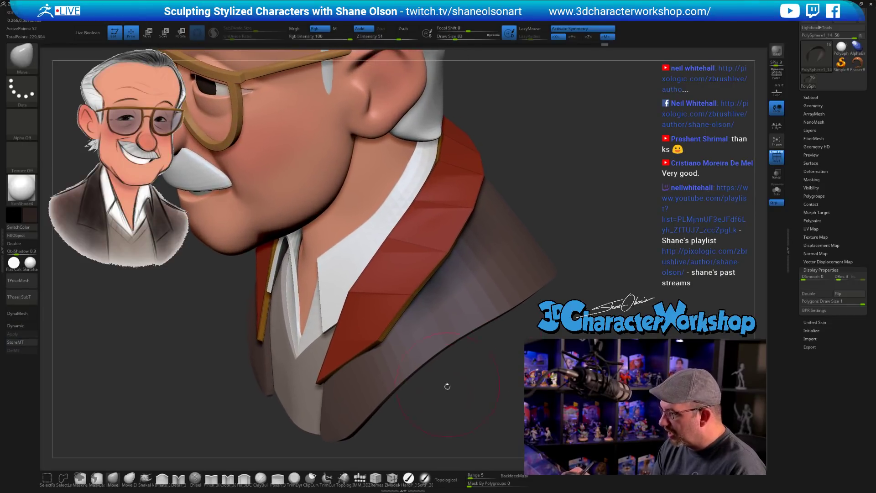
{"action": "left_click", "coordinate": [392, 478]}
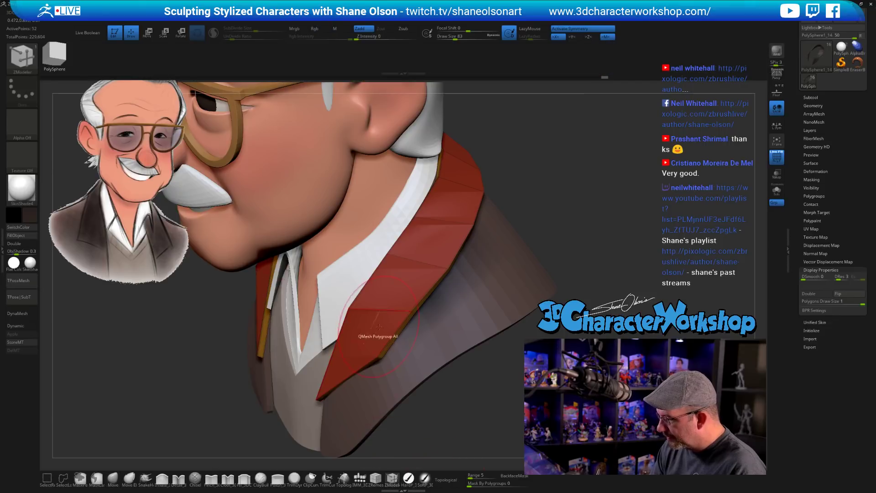
{"action": "key", "text": "space"}
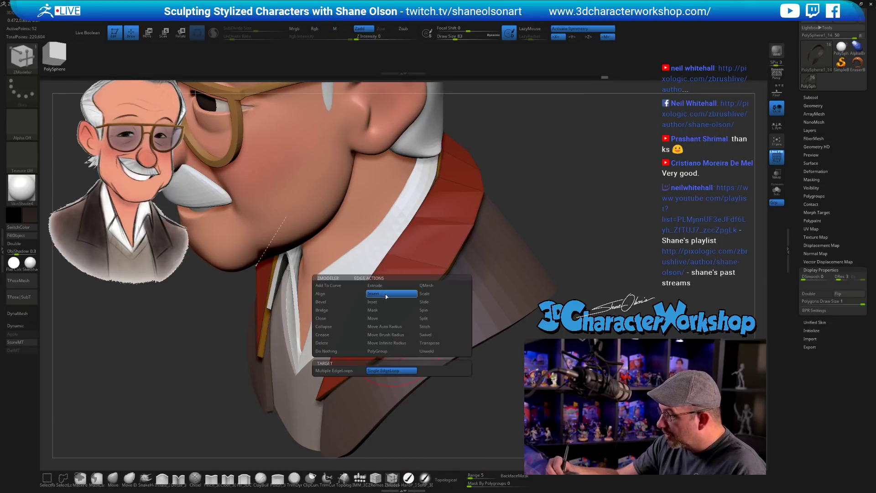
{"action": "left_click", "coordinate": [386, 296]}
{"action": "left_click", "coordinate": [393, 336]}
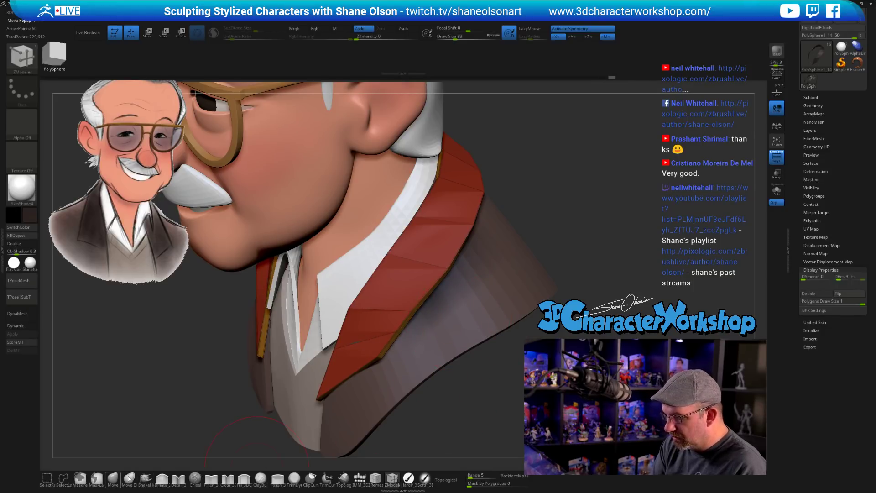
Turn dynamic subdivision back on and reshape the lapel's lower part with the Move brush so it covers the jacket poking through
{"action": "key", "text": "shift+d"}
{"action": "left_click_drag", "start_coordinate": [457, 385], "coordinate": [475, 382]}
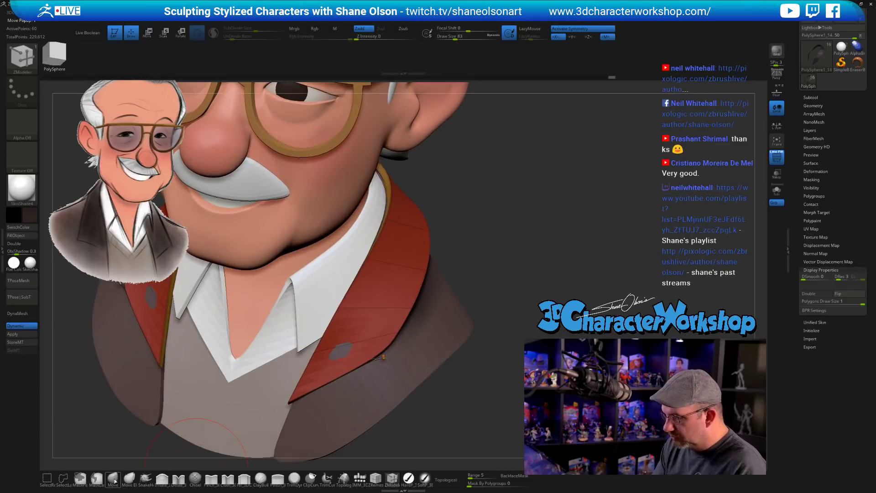
{"action": "left_click", "coordinate": [112, 479]}
{"action": "mouse_move", "coordinate": [365, 415]}
{"action": "left_mouse_down"}
{"action": "mouse_move", "coordinate": [439, 396]}
{"action": "mouse_move", "coordinate": [451, 379]}
{"action": "left_mouse_up"}
{"action": "key", "text": "s"}
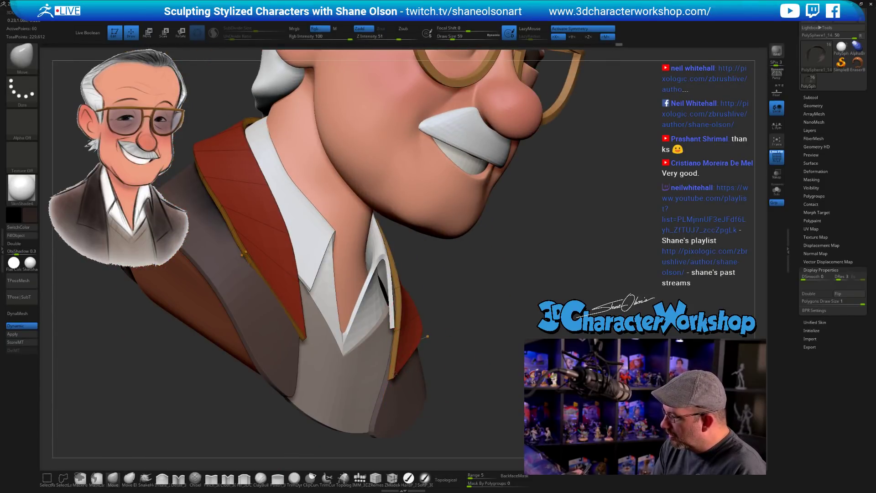
{"action": "mouse_move", "coordinate": [428, 337]}
{"action": "left_mouse_down"}
{"action": "mouse_move", "coordinate": [414, 347]}
{"action": "mouse_move", "coordinate": [430, 316]}
{"action": "left_mouse_up"}
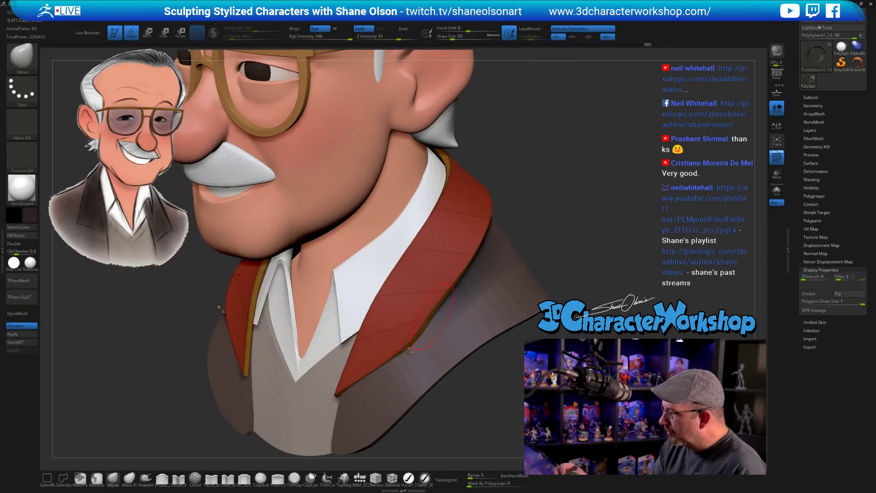
{"action": "left_click_drag", "start_coordinate": [392, 340], "coordinate": [414, 316]}
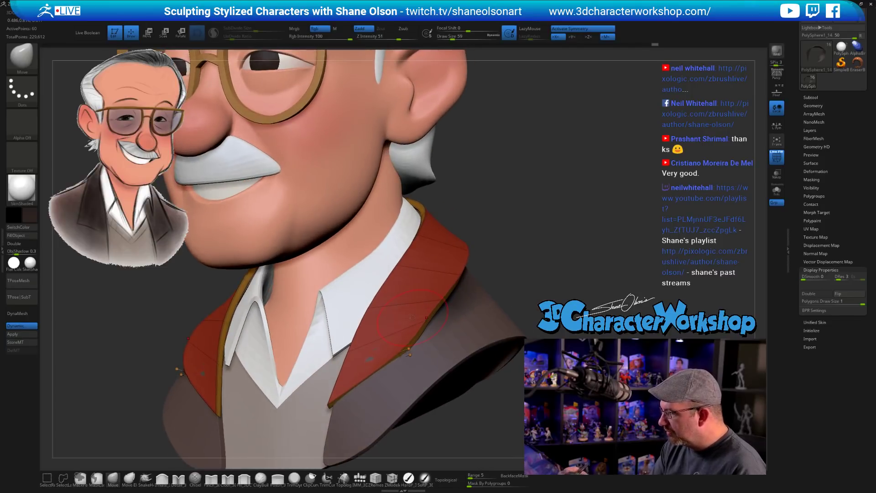
Turn off dynamic subdivision and insert an edge loop along the middle of the lapel's length with ZModeler
{"action": "key", "text": "shift+d"}
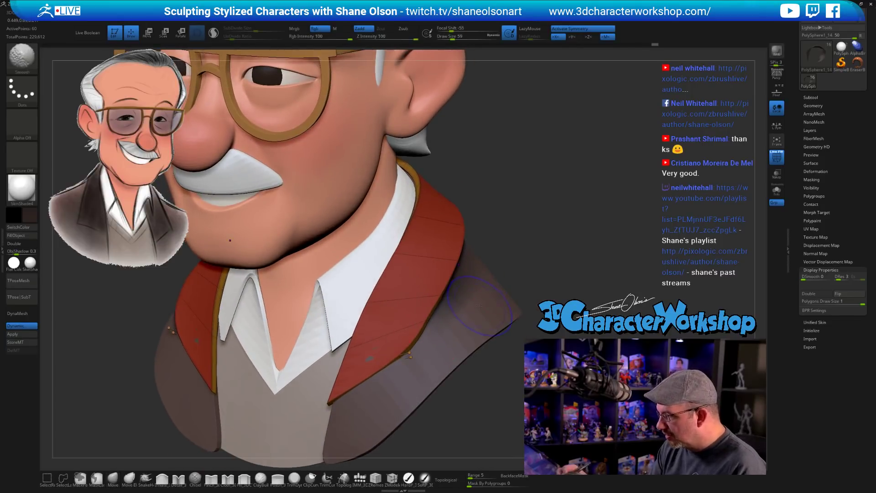
{"action": "left_click", "coordinate": [393, 481]}
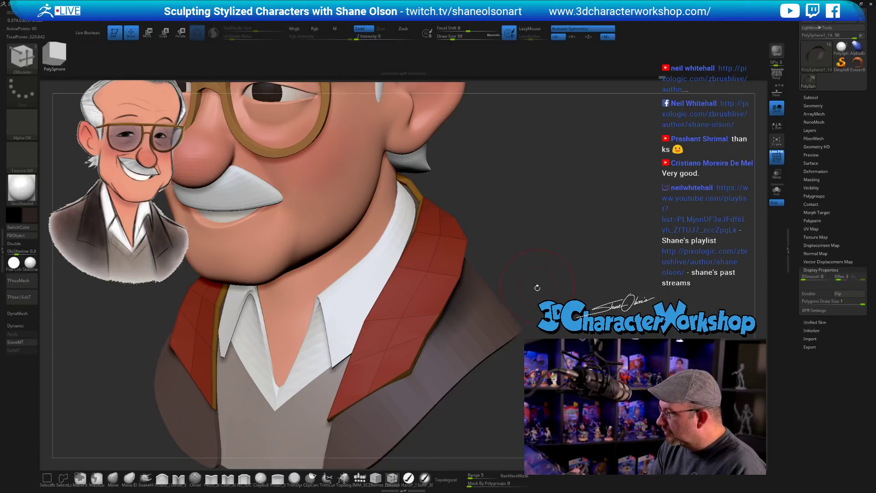
{"action": "left_click_drag", "start_coordinate": [536, 288], "coordinate": [482, 289]}
{"action": "left_click_drag", "start_coordinate": [430, 384], "coordinate": [425, 327], "text": "alt"}
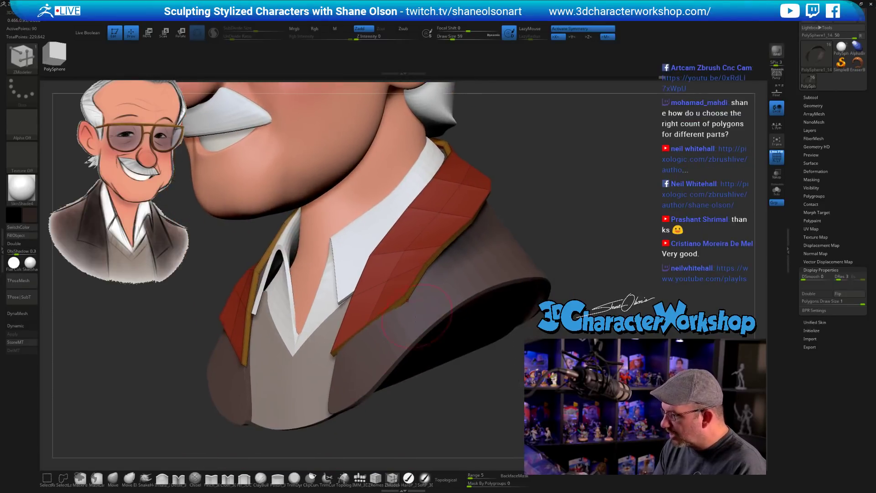
Reshape the middle and front of the lapel with the Move brush, using the added edge loop to give it more volume
{"action": "left_click", "coordinate": [113, 479]}
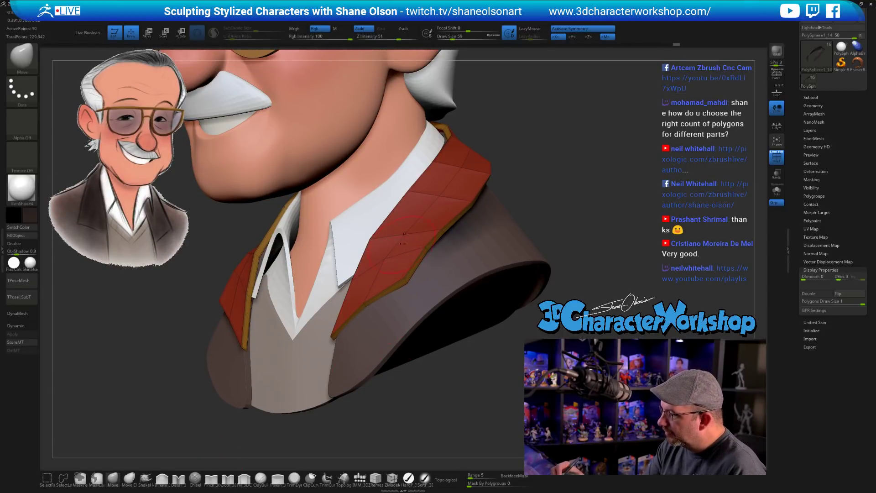
{"action": "left_click_drag", "start_coordinate": [405, 233], "coordinate": [438, 250]}
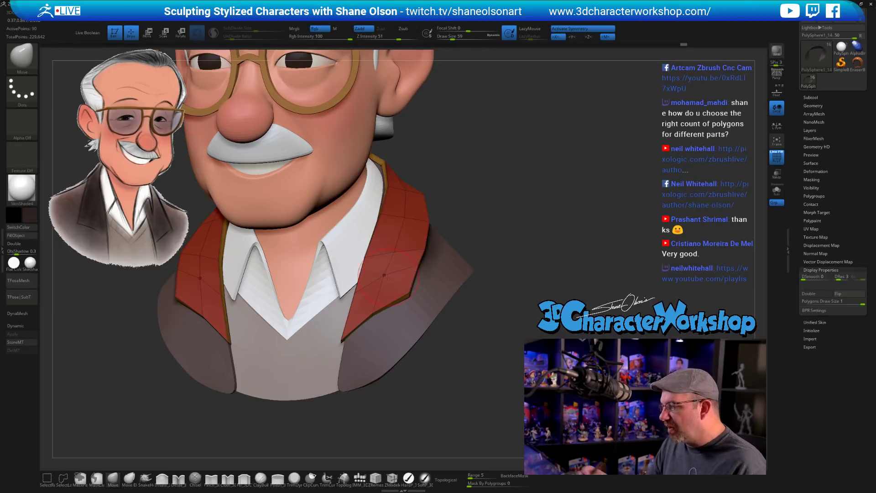
{"action": "right_click_drag", "start_coordinate": [387, 276], "coordinate": [389, 279]}
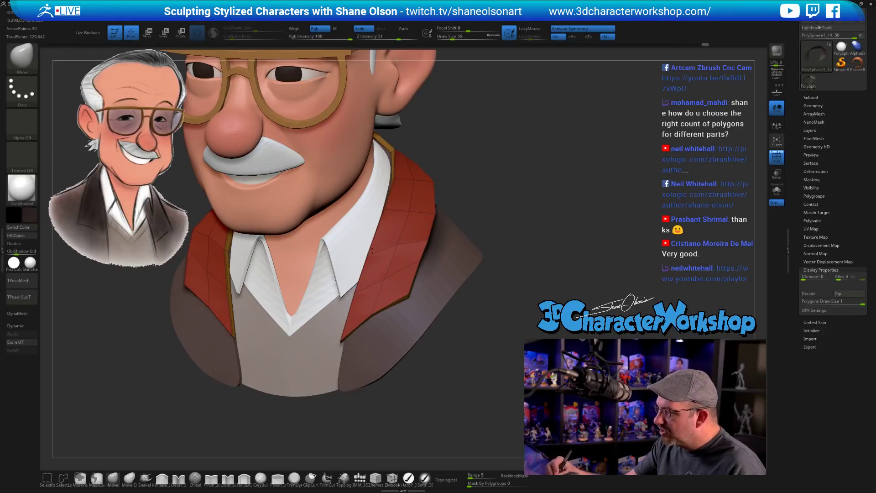
{"action": "mouse_move", "coordinate": [377, 205]}
{"action": "right_mouse_down"}
{"action": "mouse_move", "coordinate": [413, 183]}
{"action": "mouse_move", "coordinate": [384, 176]}
{"action": "right_mouse_up"}
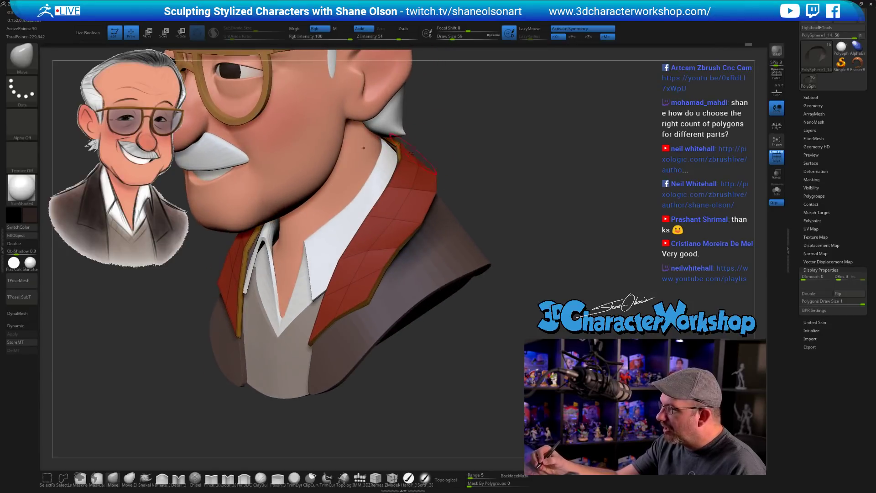
{"action": "right_click_drag", "start_coordinate": [461, 172], "coordinate": [491, 169]}
{"action": "right_click_drag", "start_coordinate": [409, 296], "coordinate": [394, 312]}
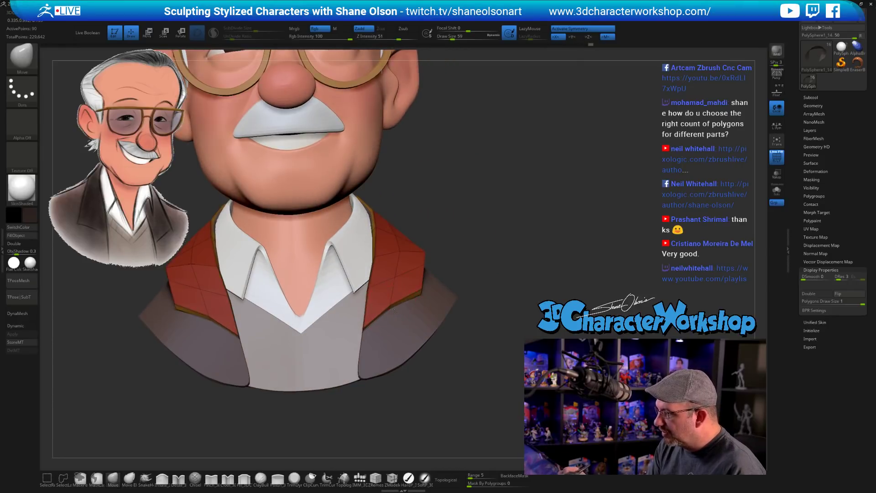
Adjust the lapel's outer edge over the shoulder and around the side of the jacket with the Move brush
{"action": "mouse_move", "coordinate": [445, 272]}
{"action": "right_mouse_down"}
{"action": "mouse_move", "coordinate": [435, 238]}
{"action": "mouse_move", "coordinate": [437, 264]}
{"action": "right_mouse_up"}
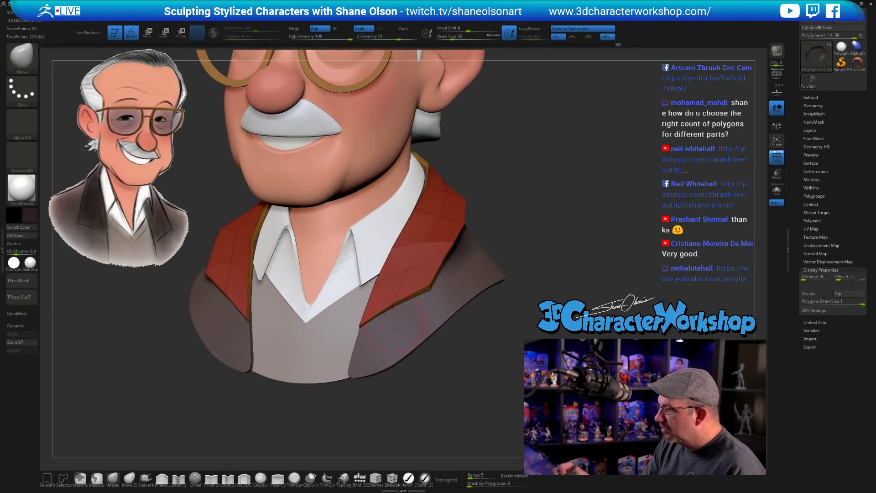
{"action": "right_click_drag", "start_coordinate": [395, 322], "coordinate": [392, 310]}
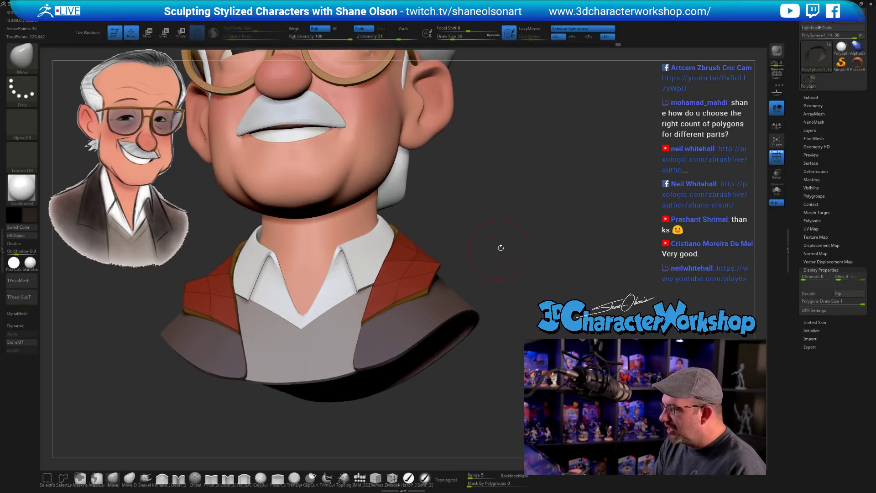
{"action": "right_click_drag", "start_coordinate": [500, 248], "coordinate": [455, 311]}
{"action": "right_click_drag", "start_coordinate": [535, 226], "coordinate": [450, 292]}
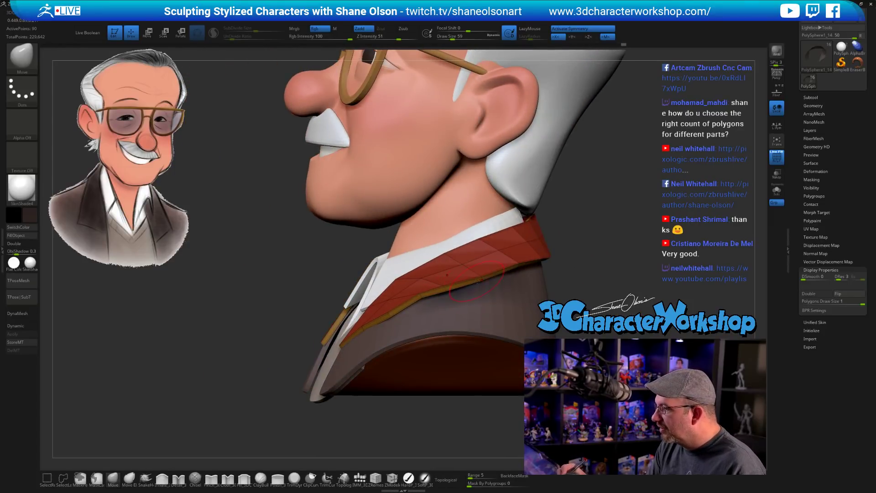
{"action": "left_click_drag", "start_coordinate": [450, 290], "coordinate": [451, 284]}
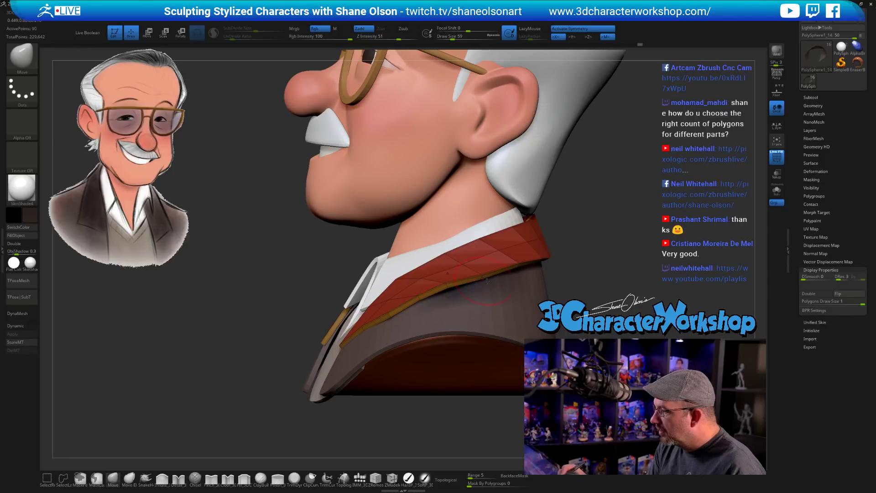
{"action": "right_click_drag", "start_coordinate": [502, 274], "coordinate": [474, 261]}
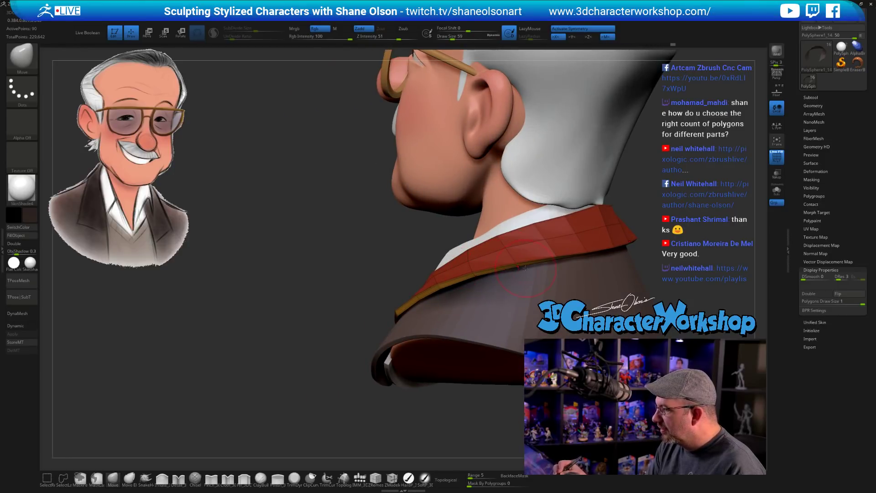
{"action": "mouse_move", "coordinate": [533, 270]}
{"action": "right_mouse_down"}
{"action": "mouse_move", "coordinate": [598, 286]}
{"action": "mouse_move", "coordinate": [524, 295]}
{"action": "mouse_move", "coordinate": [574, 275]}
{"action": "mouse_move", "coordinate": [529, 296]}
{"action": "mouse_move", "coordinate": [489, 286]}
{"action": "mouse_move", "coordinate": [493, 349]}
{"action": "mouse_move", "coordinate": [378, 342]}
{"action": "right_mouse_up"}
Preview the reshaped lapel with dynamic subdivision and no wireframe, and return to the unsmoothed wireframe view
{"action": "key", "text": "d"}
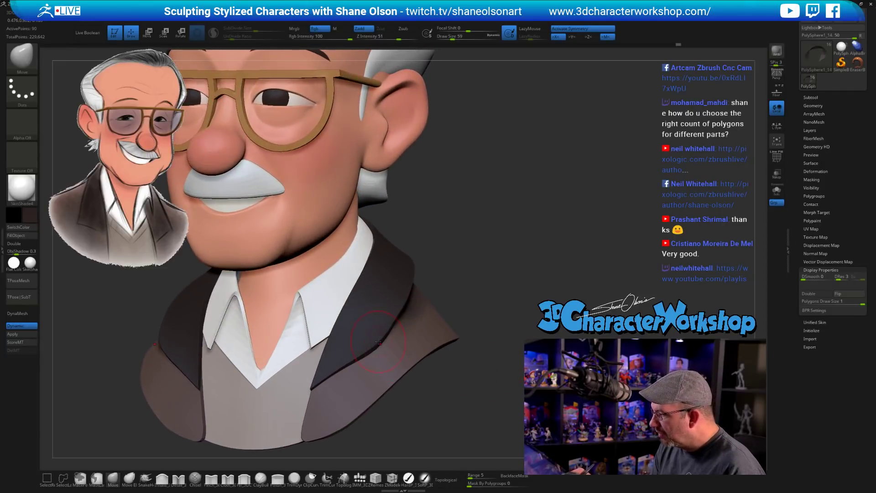
{"action": "key", "text": "shift+f"}
{"action": "key", "text": "shift+d"}
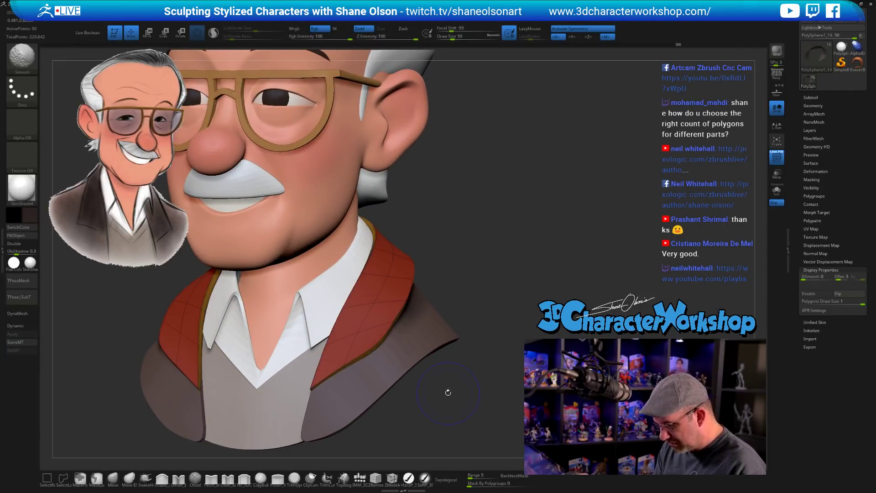
Set the ZModeler edge action to Crease for working on the lapel's edges
{"action": "right_click_drag", "start_coordinate": [441, 387], "coordinate": [435, 373]}
{"action": "left_click", "coordinate": [393, 478]}
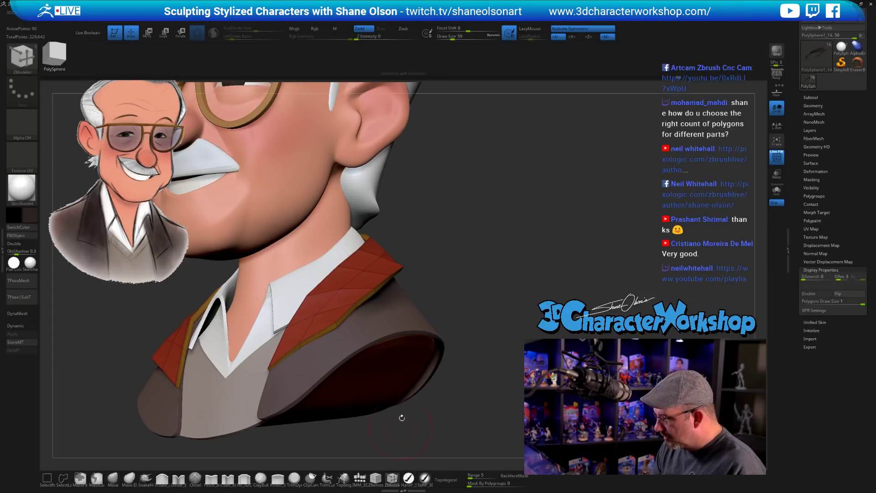
{"action": "key", "text": "space"}
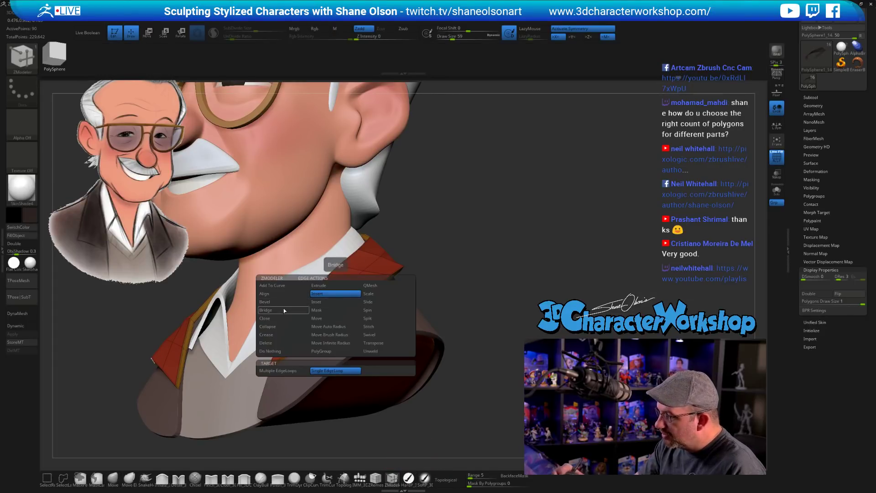
{"action": "left_click", "coordinate": [274, 335]}
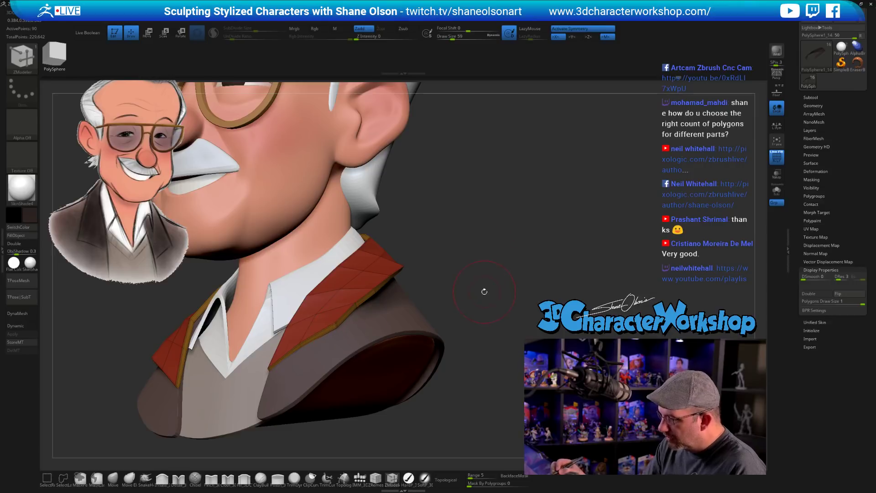
{"action": "left_click_drag", "start_coordinate": [485, 291], "coordinate": [487, 307]}
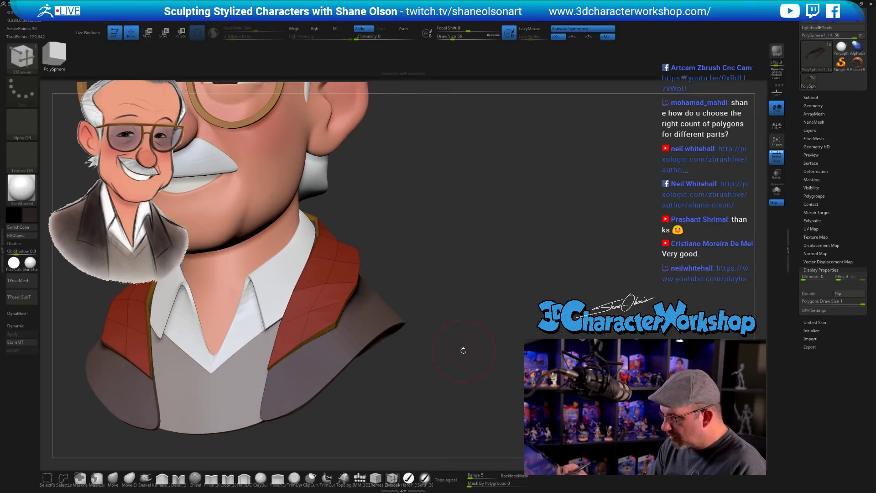
Preview the whole bust with the lapel dynamically subdivided and the wireframe hidden
{"action": "key", "text": "d"}
{"action": "key", "text": "shift+f"}
{"action": "key", "text": "f"}
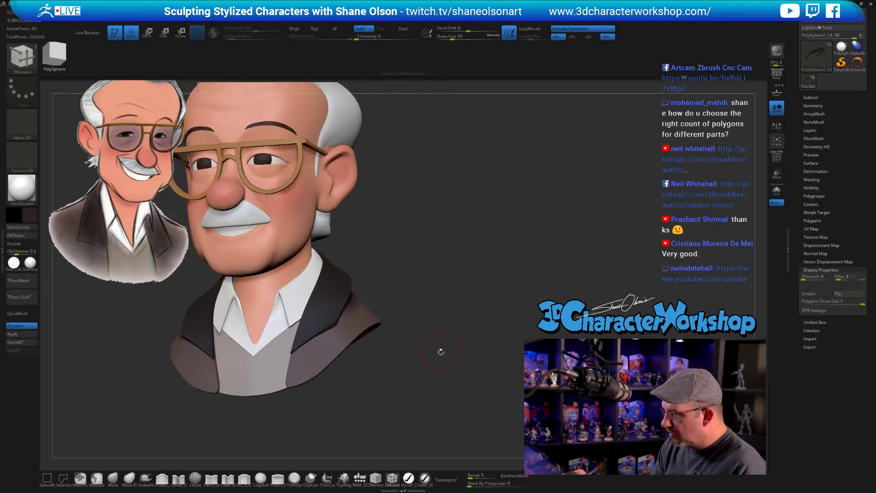
{"action": "left_click_drag", "start_coordinate": [440, 383], "coordinate": [455, 366], "text": "shift"}
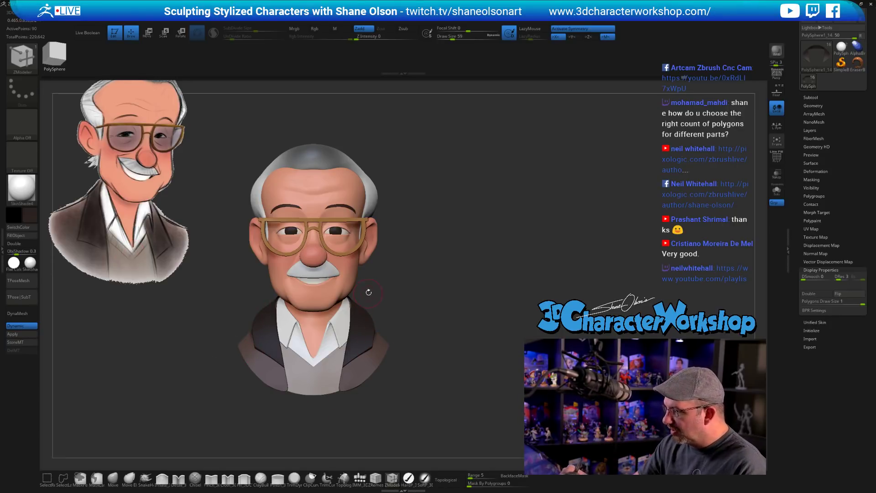
Turn off the lapel's dynamic subdivision and reshape its outer edge over the shoulder with the Move brush at draw size 77
{"action": "key", "text": "b"}
{"action": "key", "text": "m"}
{"action": "key", "text": "v"}
{"action": "key", "text": "s"}
{"action": "left_click", "coordinate": [431, 320]}
{"action": "mouse_move", "coordinate": [484, 326]}
{"action": "left_mouse_down"}
{"action": "mouse_move", "coordinate": [437, 333]}
{"action": "mouse_move", "coordinate": [462, 316]}
{"action": "mouse_move", "coordinate": [384, 290]}
{"action": "mouse_move", "coordinate": [385, 306]}
{"action": "left_mouse_up"}
{"action": "key", "text": "shift+d"}
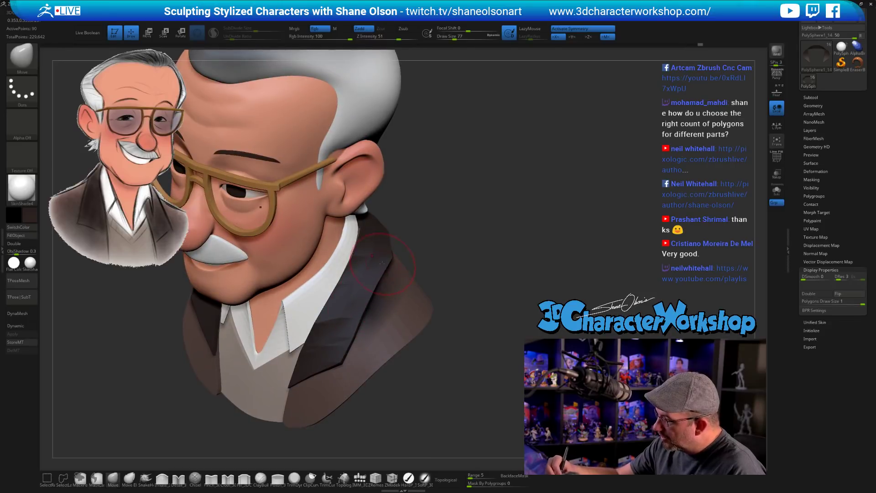
{"action": "left_click_drag", "start_coordinate": [442, 243], "coordinate": [422, 245]}
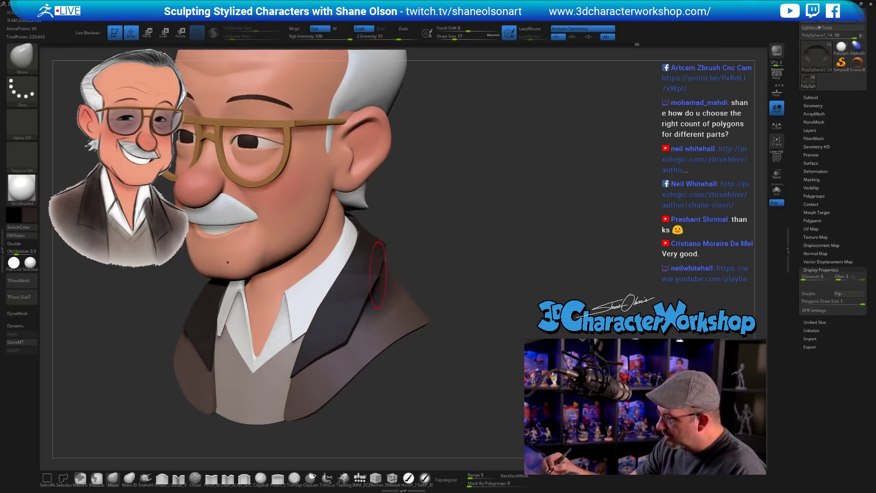
{"action": "left_click_drag", "start_coordinate": [396, 276], "coordinate": [386, 248]}
{"action": "mouse_move", "coordinate": [459, 223]}
{"action": "left_mouse_down"}
{"action": "mouse_move", "coordinate": [440, 247]}
{"action": "mouse_move", "coordinate": [379, 254]}
{"action": "left_mouse_up"}
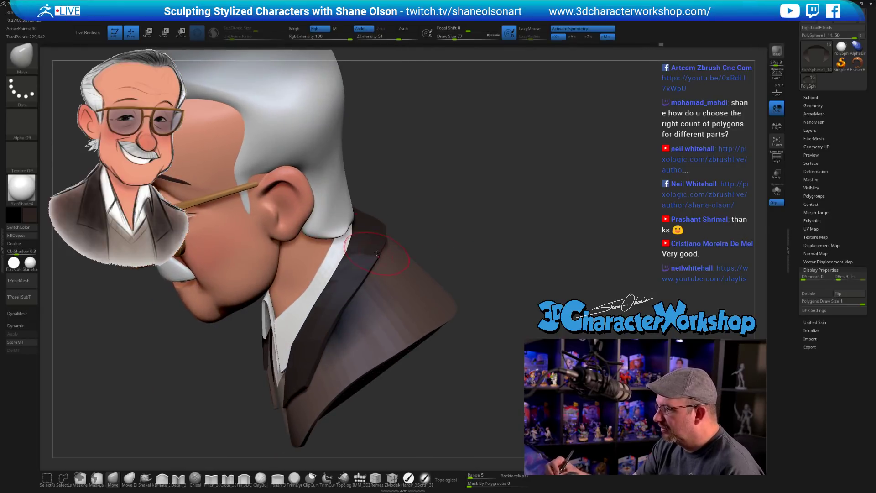
Adjust the lapel's outer edge along the side and front of the jacket with the Move brush
{"action": "mouse_move", "coordinate": [441, 228]}
{"action": "left_mouse_down"}
{"action": "mouse_move", "coordinate": [392, 235]}
{"action": "mouse_move", "coordinate": [376, 249]}
{"action": "left_mouse_up"}
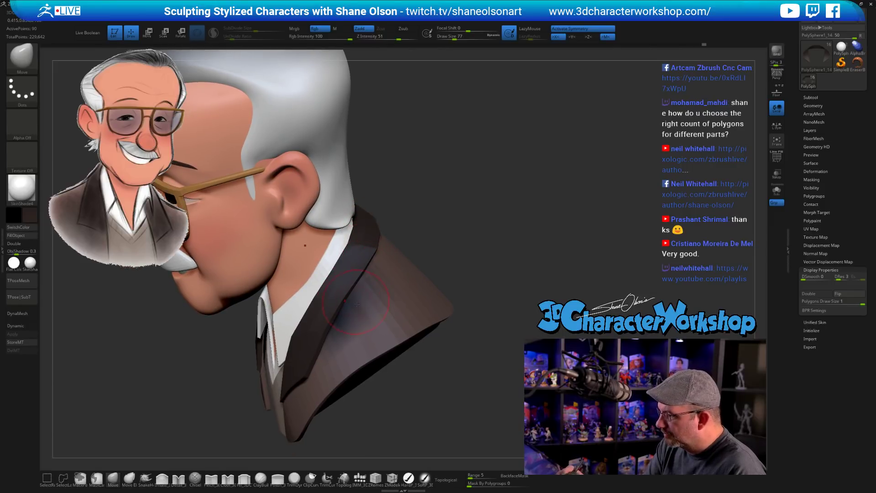
{"action": "left_click_drag", "start_coordinate": [357, 304], "coordinate": [331, 329]}
{"action": "left_click_drag", "start_coordinate": [320, 301], "coordinate": [394, 300]}
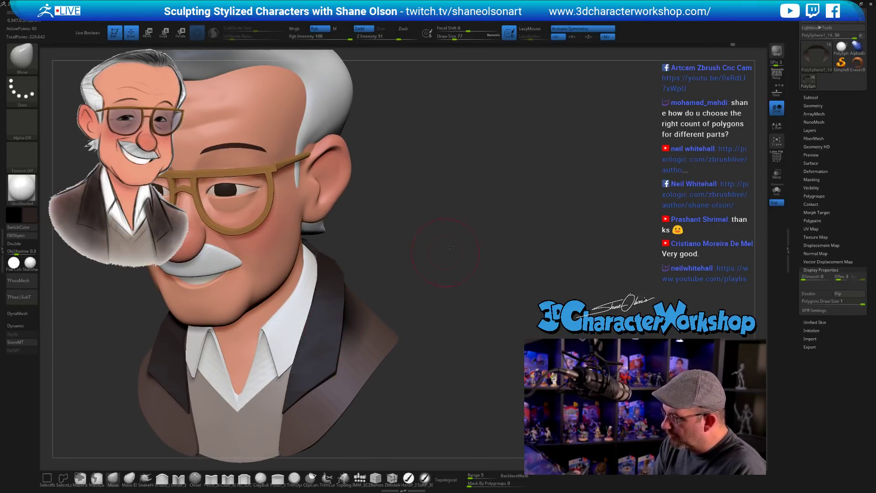
{"action": "left_click_drag", "start_coordinate": [450, 247], "coordinate": [360, 283]}
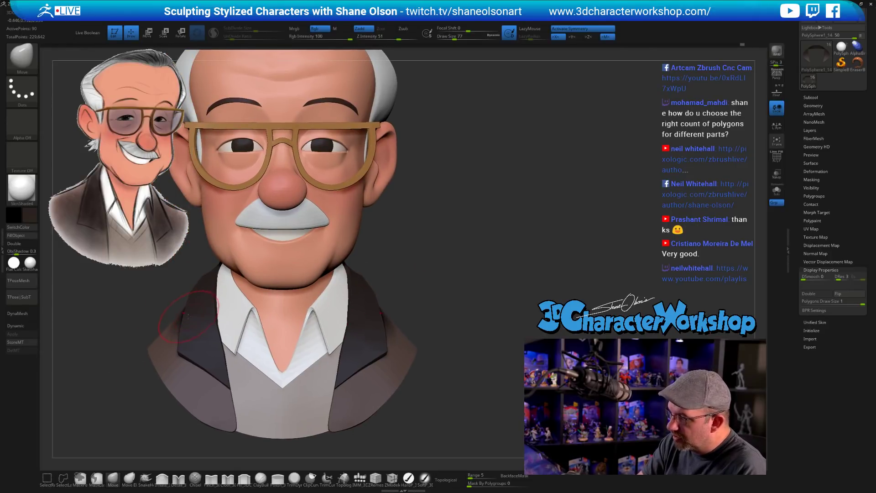
{"action": "left_click_drag", "start_coordinate": [412, 290], "coordinate": [369, 285]}
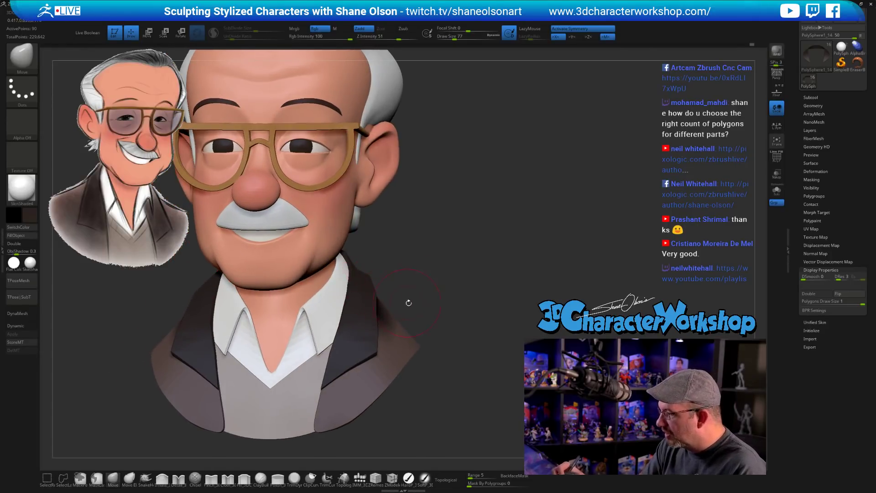
Turn on dynamic subdivision for the lapel, check its shape from the side, and select the jacket with its wireframe shown
{"action": "key", "text": "d"}
{"action": "mouse_move", "coordinate": [425, 279]}
{"action": "left_mouse_down"}
{"action": "mouse_move", "coordinate": [377, 285]}
{"action": "mouse_move", "coordinate": [370, 270]}
{"action": "left_mouse_up"}
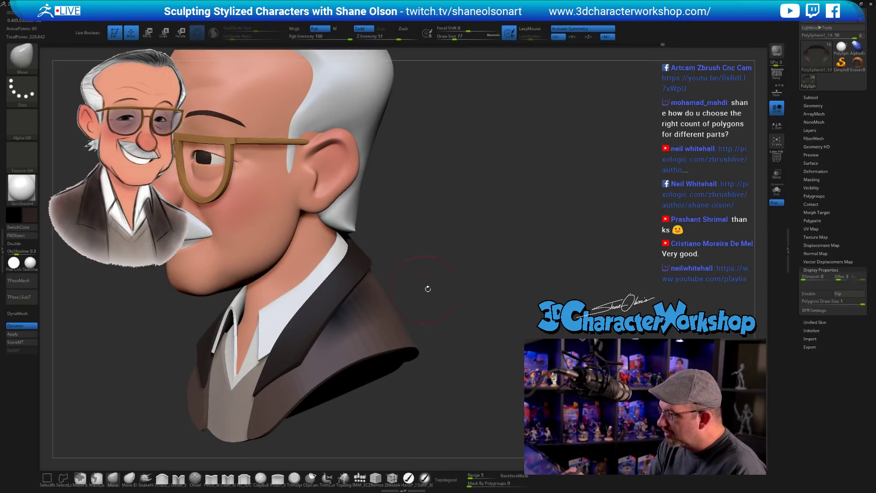
{"action": "mouse_move", "coordinate": [428, 289]}
{"action": "left_mouse_down"}
{"action": "mouse_move", "coordinate": [365, 288]}
{"action": "mouse_move", "coordinate": [350, 312]}
{"action": "left_mouse_up"}
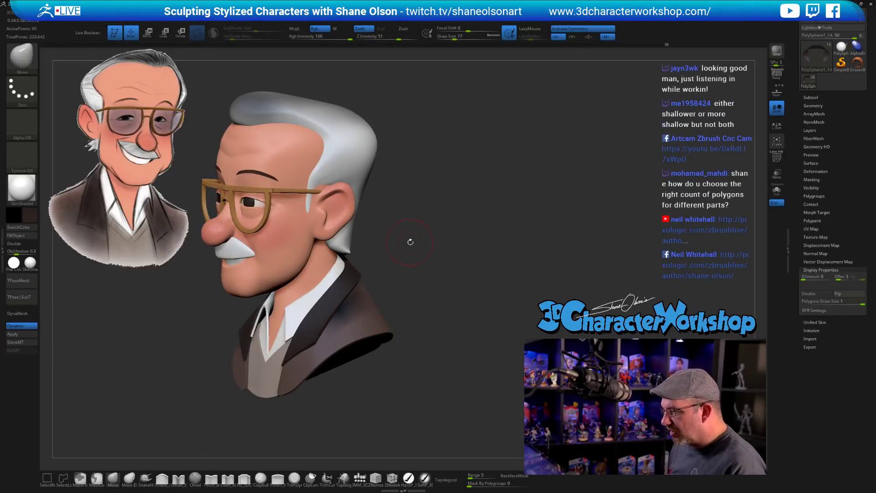
{"action": "left_click_drag", "start_coordinate": [411, 243], "coordinate": [404, 249]}
{"action": "mouse_move", "coordinate": [458, 260]}
{"action": "left_mouse_down"}
{"action": "mouse_move", "coordinate": [443, 303]}
{"action": "mouse_move", "coordinate": [452, 287]}
{"action": "mouse_move", "coordinate": [467, 295]}
{"action": "left_mouse_up"}
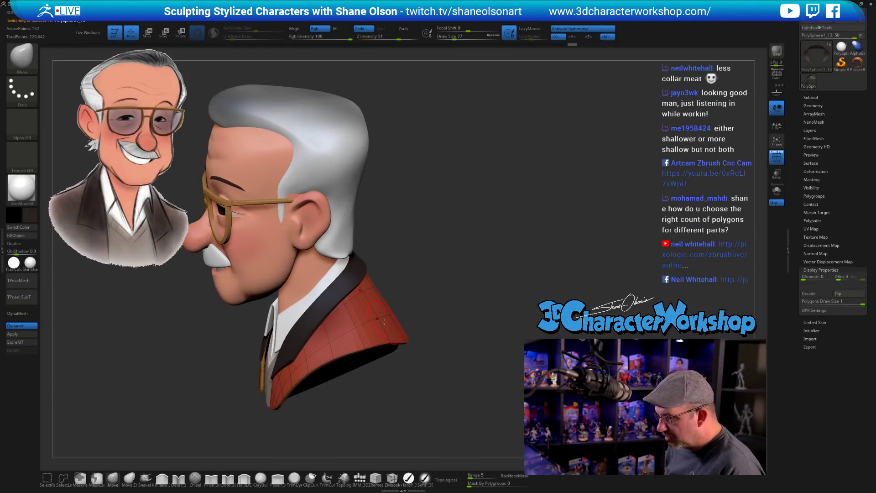
{"action": "key", "text": "c"}
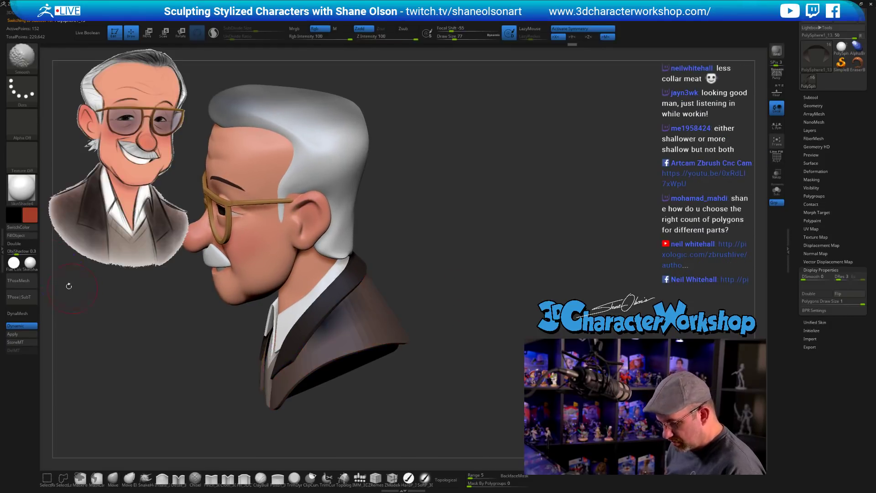
{"action": "left_click", "coordinate": [16, 235]}
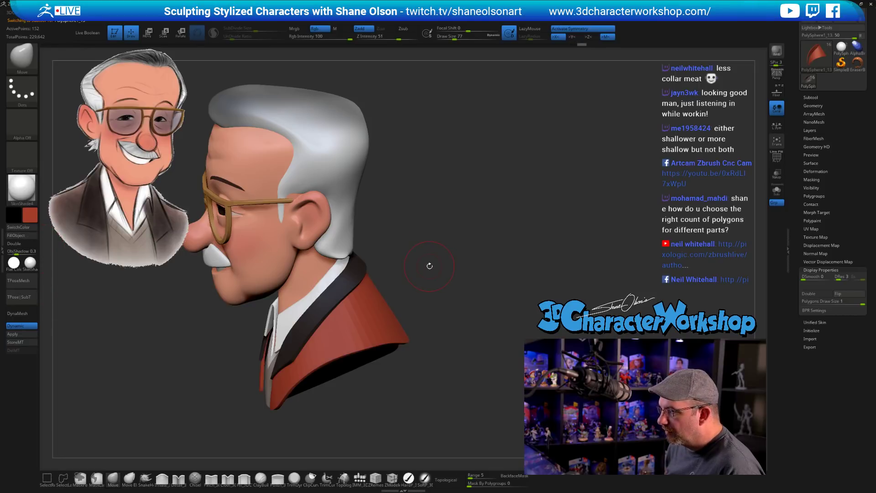
{"action": "key", "text": "ctrl+z"}
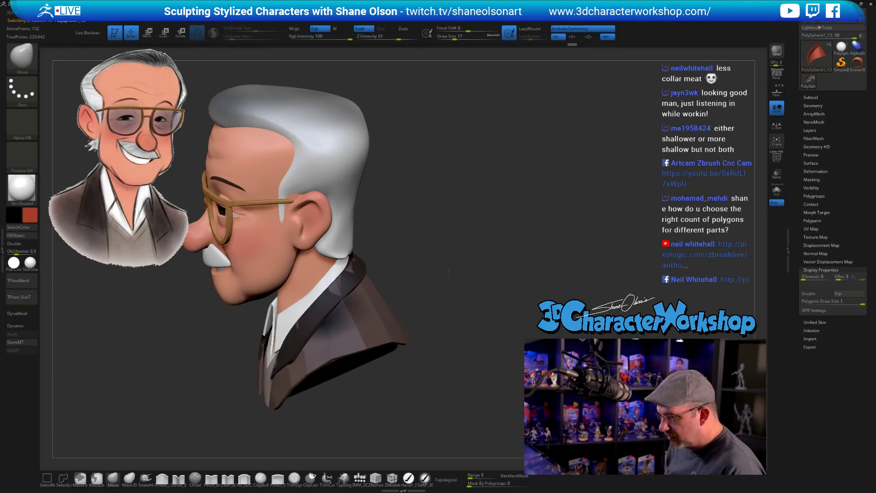
Fill the jacket with a solid brown sampled from its surface and turn its dynamic subdivision back on
{"action": "left_click_drag", "start_coordinate": [448, 271], "coordinate": [300, 254]}
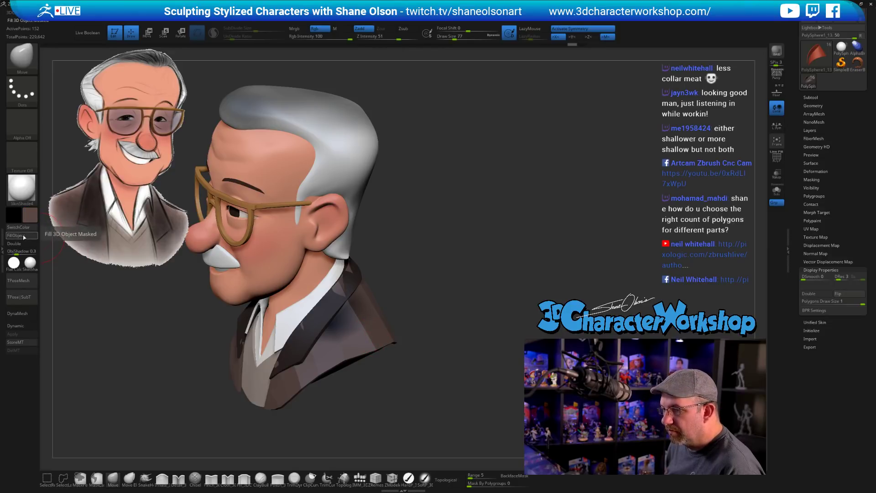
{"action": "left_click_drag", "start_coordinate": [411, 235], "coordinate": [450, 237]}
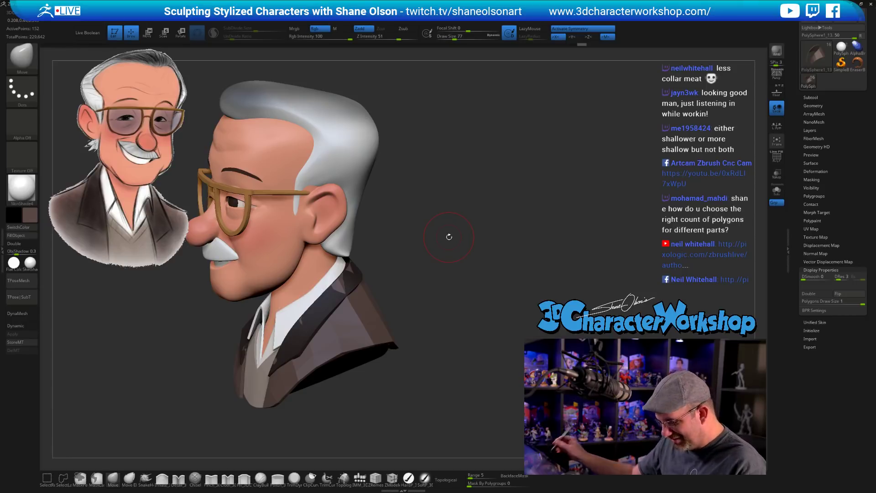
{"action": "key", "text": "shift+d"}
Select the lapel, show its wireframe, and isolate it from the rest of the bust
{"action": "mouse_move", "coordinate": [424, 348]}
{"action": "left_mouse_down"}
{"action": "mouse_move", "coordinate": [431, 297]}
{"action": "mouse_move", "coordinate": [463, 318]}
{"action": "mouse_move", "coordinate": [450, 344]}
{"action": "mouse_move", "coordinate": [440, 314]}
{"action": "left_mouse_up"}
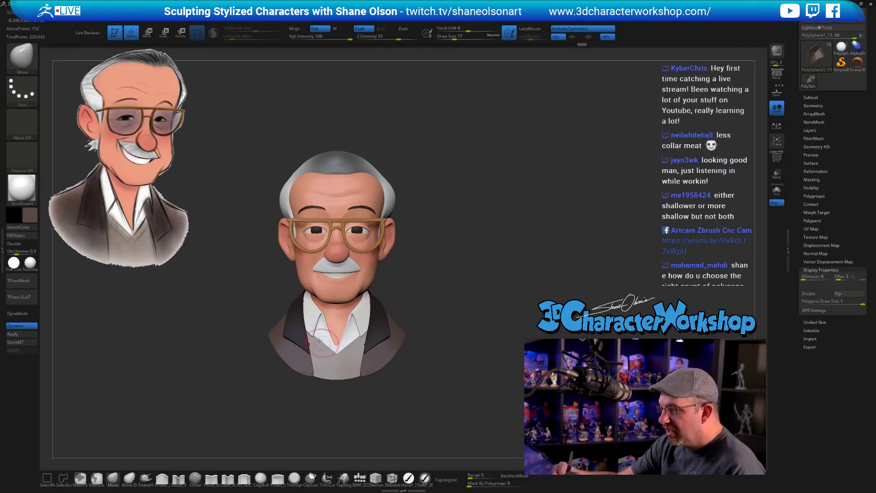
{"action": "mouse_move", "coordinate": [392, 349]}
{"action": "left_mouse_down", "text": "alt"}
{"action": "mouse_move", "coordinate": [386, 332]}
{"action": "mouse_move", "coordinate": [398, 325]}
{"action": "left_mouse_up", "text": "alt"}
{"action": "mouse_move", "coordinate": [464, 257]}
{"action": "left_mouse_down", "text": "alt"}
{"action": "mouse_move", "coordinate": [445, 284]}
{"action": "mouse_move", "coordinate": [444, 251]}
{"action": "mouse_move", "coordinate": [419, 291]}
{"action": "mouse_move", "coordinate": [395, 299]}
{"action": "left_mouse_up", "text": "alt"}
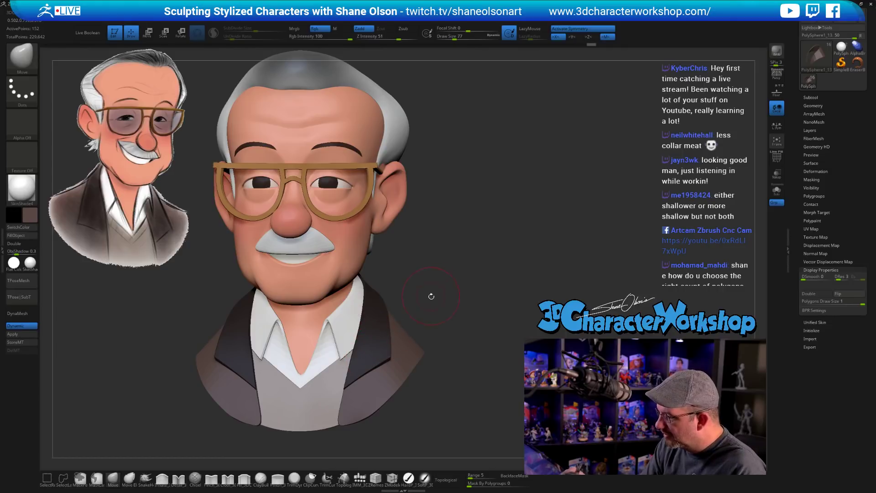
{"action": "key", "text": "shift+f"}
{"action": "left_click", "coordinate": [383, 354], "text": "alt"}
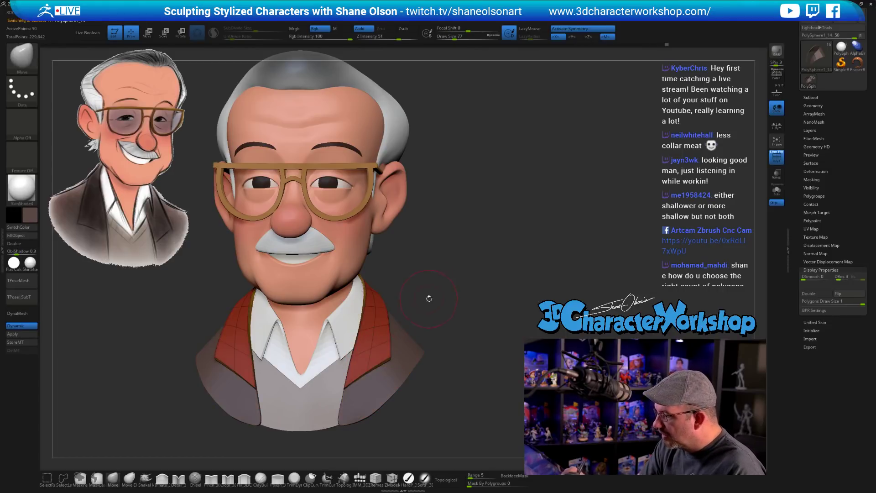
{"action": "mouse_move", "coordinate": [429, 298]}
{"action": "left_mouse_down", "text": "alt"}
{"action": "mouse_move", "coordinate": [431, 314]}
{"action": "mouse_move", "coordinate": [446, 272]}
{"action": "mouse_move", "coordinate": [473, 274]}
{"action": "mouse_move", "coordinate": [454, 264]}
{"action": "mouse_move", "coordinate": [465, 294]}
{"action": "mouse_move", "coordinate": [397, 444]}
{"action": "left_mouse_up", "text": "alt"}
{"action": "left_click", "coordinate": [777, 191]}
Set the ZModeler Crease target to EdgeLoop Partial on the lapel's edge and bring back the rest of the bust
{"action": "key", "text": "s"}
{"action": "left_click", "coordinate": [392, 478]}
{"action": "mouse_move", "coordinate": [454, 300]}
{"action": "left_mouse_down"}
{"action": "mouse_move", "coordinate": [474, 273]}
{"action": "mouse_move", "coordinate": [465, 297]}
{"action": "left_mouse_up"}
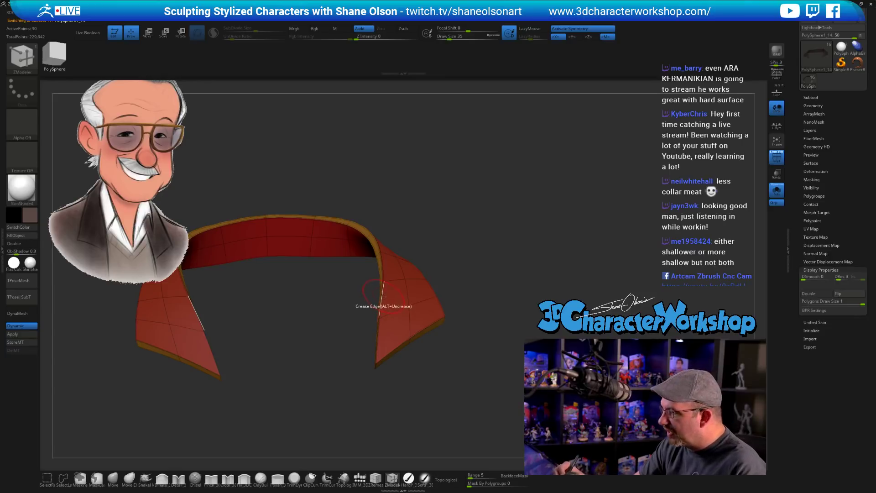
{"action": "key", "text": "space"}
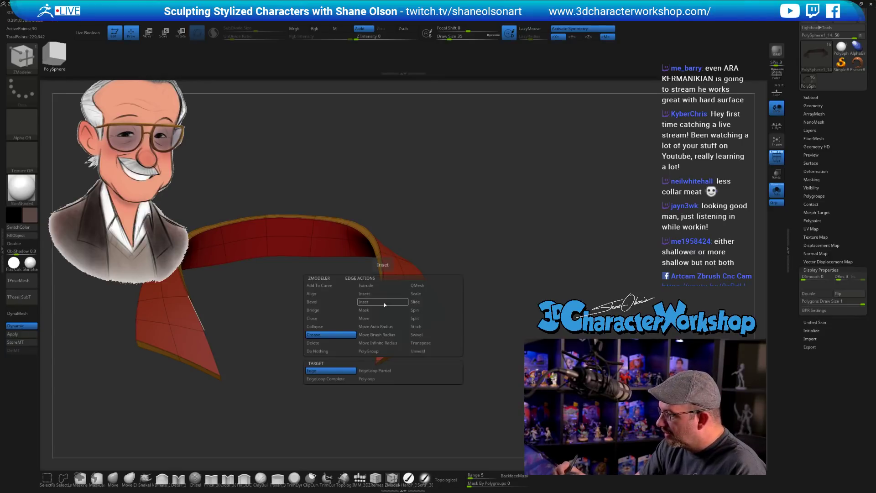
{"action": "left_click", "coordinate": [378, 371]}
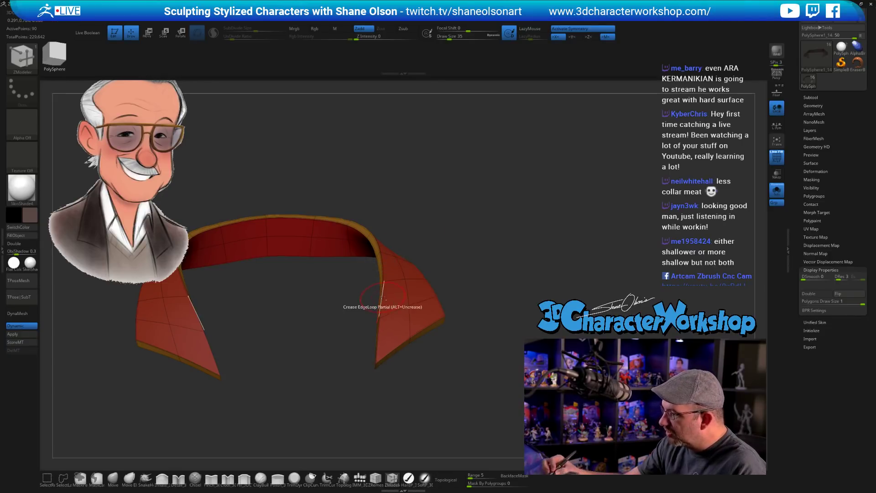
{"action": "left_click_drag", "start_coordinate": [504, 271], "coordinate": [498, 291]}
{"action": "left_click", "coordinate": [777, 191]}
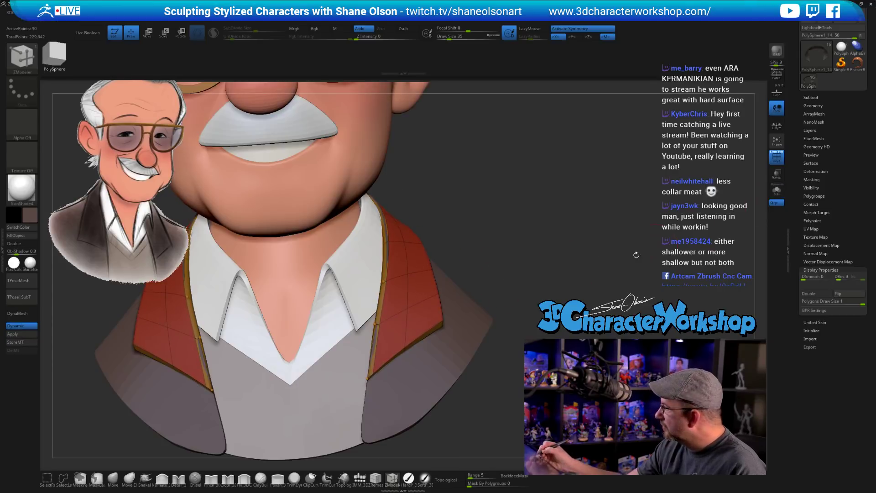
Isolate the jacket and crease the partial edge loops at its lower front corners, toggling dynamic subdivision to check the edge
{"action": "left_click_drag", "start_coordinate": [555, 282], "coordinate": [534, 265]}
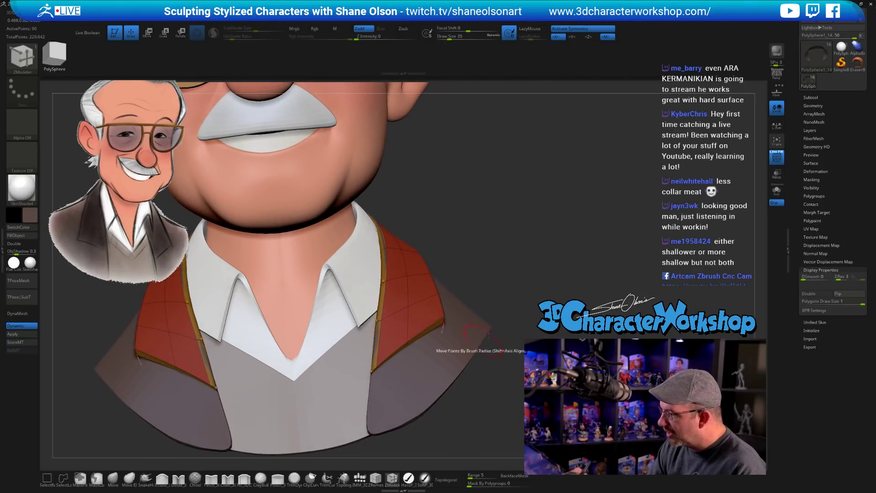
{"action": "left_click_drag", "start_coordinate": [493, 365], "coordinate": [461, 337]}
{"action": "left_click", "coordinate": [461, 337], "text": "alt"}
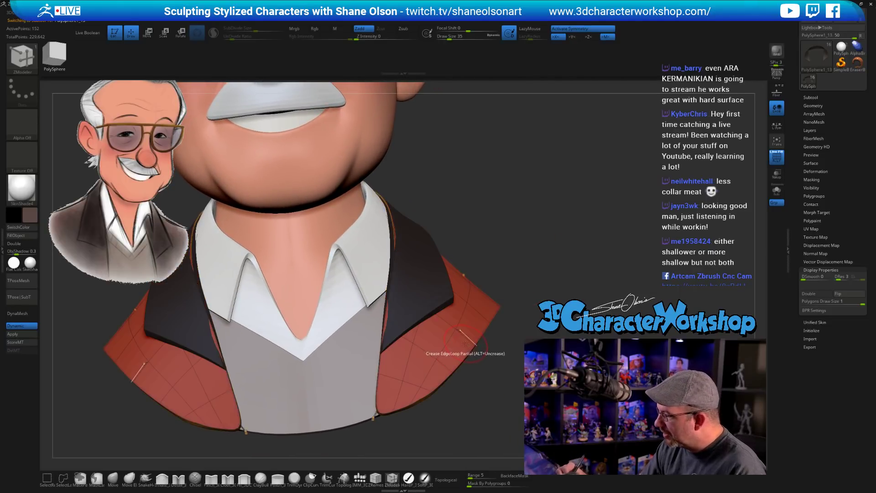
{"action": "left_click", "coordinate": [777, 189]}
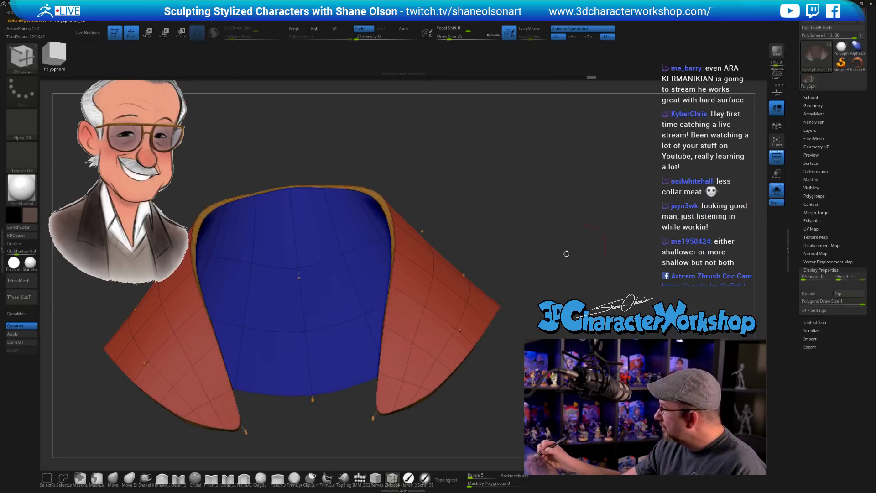
{"action": "left_click_drag", "start_coordinate": [496, 257], "coordinate": [440, 245]}
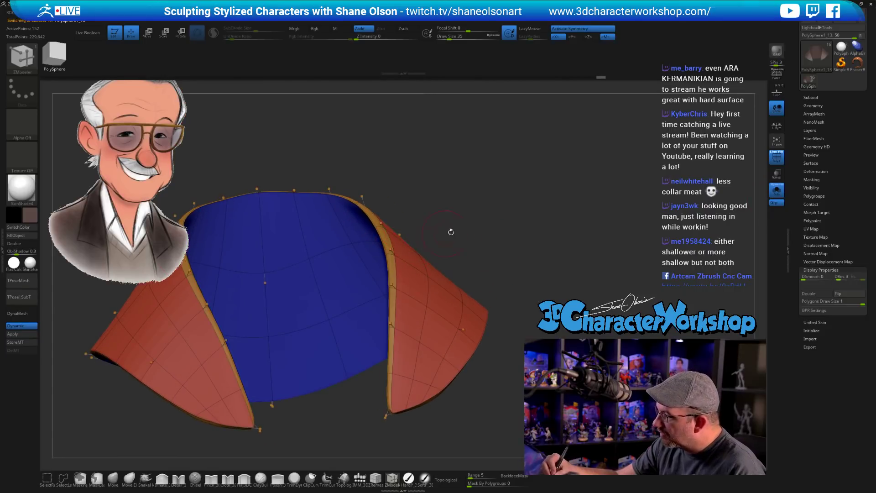
{"action": "left_click_drag", "start_coordinate": [518, 244], "coordinate": [487, 262]}
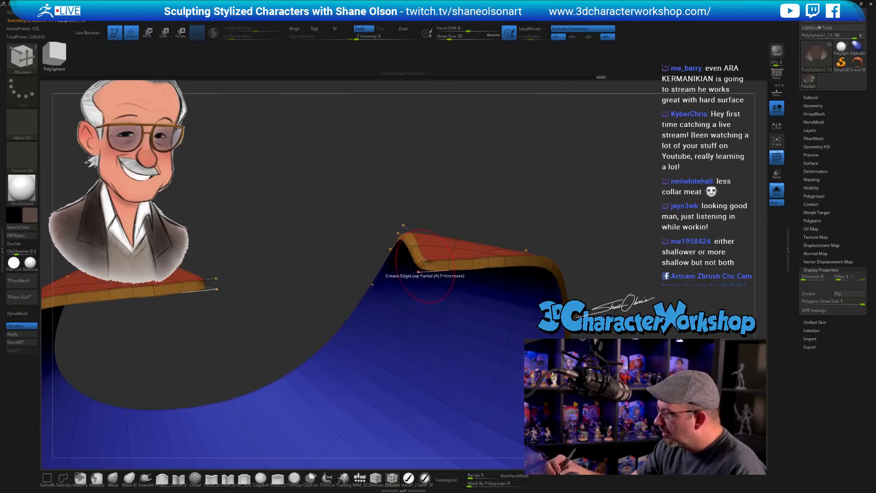
{"action": "key", "text": "shift+d"}
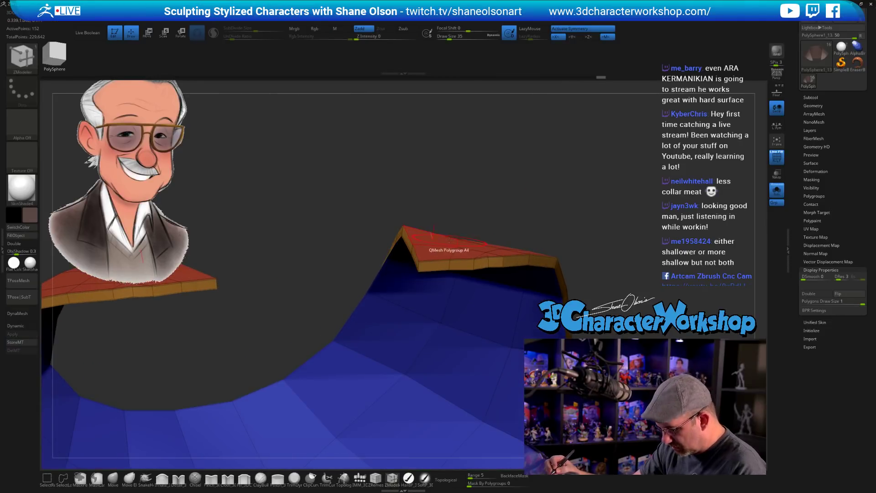
{"action": "key", "text": "d"}
{"action": "mouse_move", "coordinate": [532, 181]}
{"action": "left_mouse_down"}
{"action": "mouse_move", "coordinate": [515, 302]}
{"action": "mouse_move", "coordinate": [528, 183]}
{"action": "left_mouse_up"}
Show the whole bust again with the jacket dynamically subdivided and the wireframe hidden
{"action": "left_click", "coordinate": [777, 189]}
{"action": "mouse_move", "coordinate": [623, 268]}
{"action": "left_mouse_down", "text": "alt"}
{"action": "mouse_move", "coordinate": [593, 273]}
{"action": "mouse_move", "coordinate": [606, 277]}
{"action": "left_mouse_up", "text": "alt"}
{"action": "key", "text": "shift+f"}
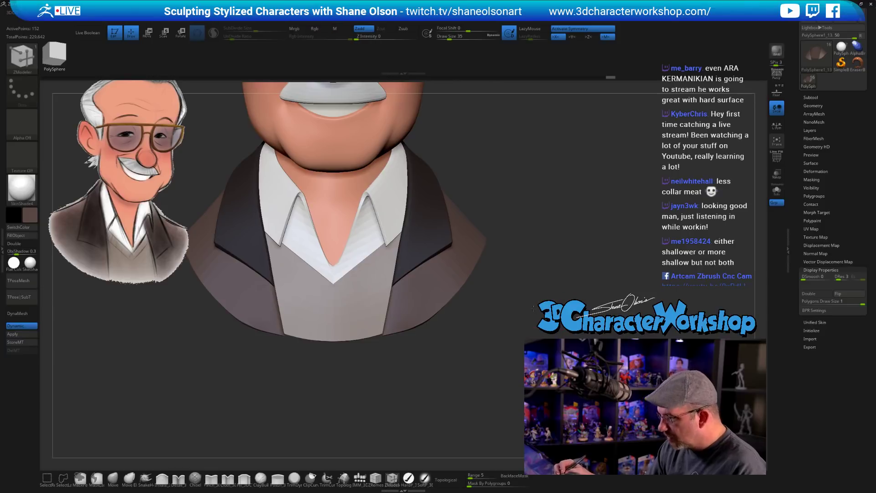
Select the shirt collar and switch to the Move brush with a draw size of 74
{"action": "mouse_move", "coordinate": [559, 303]}
{"action": "left_mouse_down", "text": "alt"}
{"action": "mouse_move", "coordinate": [531, 303]}
{"action": "mouse_move", "coordinate": [505, 338]}
{"action": "mouse_move", "coordinate": [525, 334]}
{"action": "left_mouse_up", "text": "alt"}
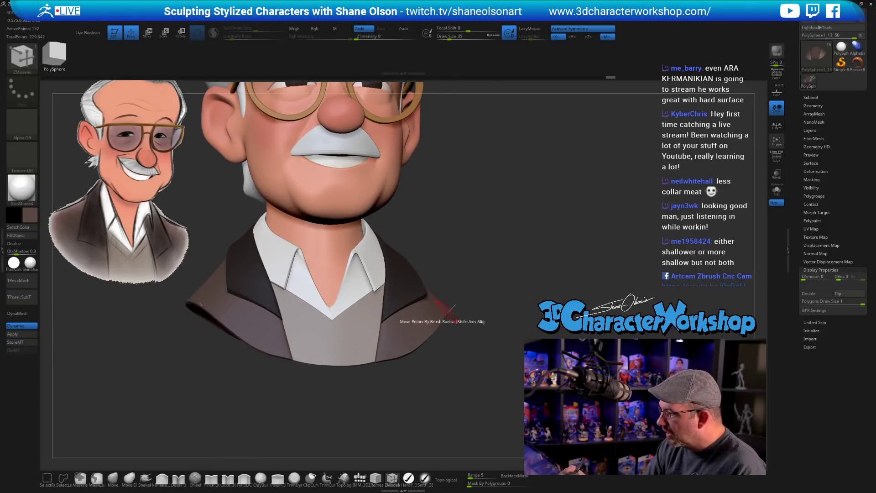
{"action": "left_click_drag", "start_coordinate": [464, 377], "coordinate": [505, 254]}
{"action": "left_click_drag", "start_coordinate": [520, 221], "coordinate": [520, 221]}
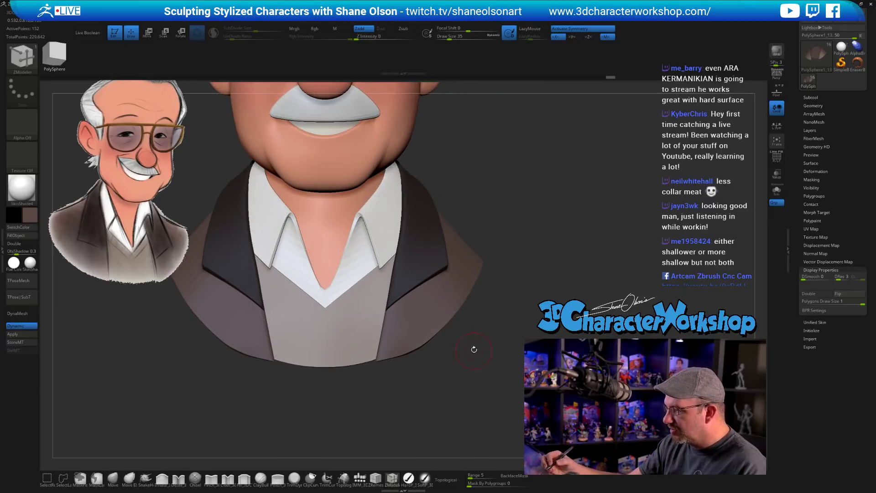
{"action": "left_click", "coordinate": [384, 234], "text": "alt"}
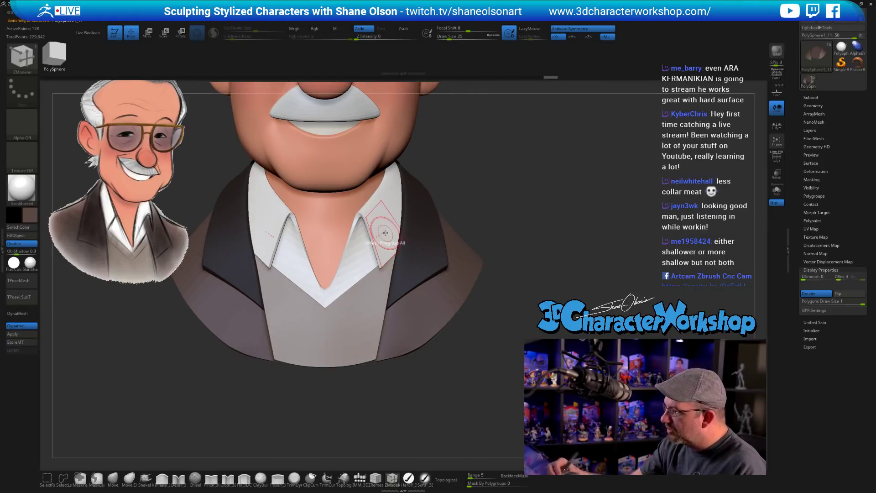
{"action": "right_click_drag", "start_coordinate": [386, 232], "coordinate": [377, 248], "text": "ctrl"}
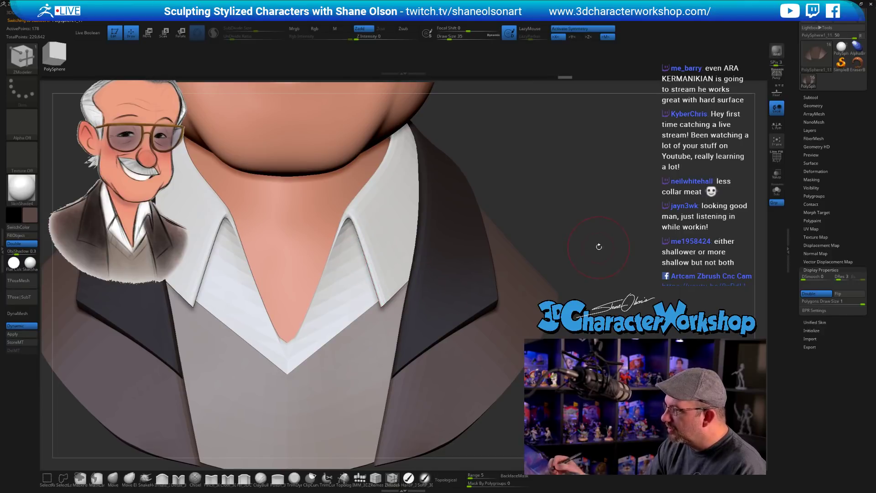
{"action": "right_click_drag", "start_coordinate": [598, 247], "coordinate": [579, 264], "text": "ctrl"}
{"action": "left_click_drag", "start_coordinate": [578, 264], "coordinate": [587, 263]}
{"action": "right_click_drag", "start_coordinate": [587, 262], "coordinate": [545, 282], "text": "ctrl"}
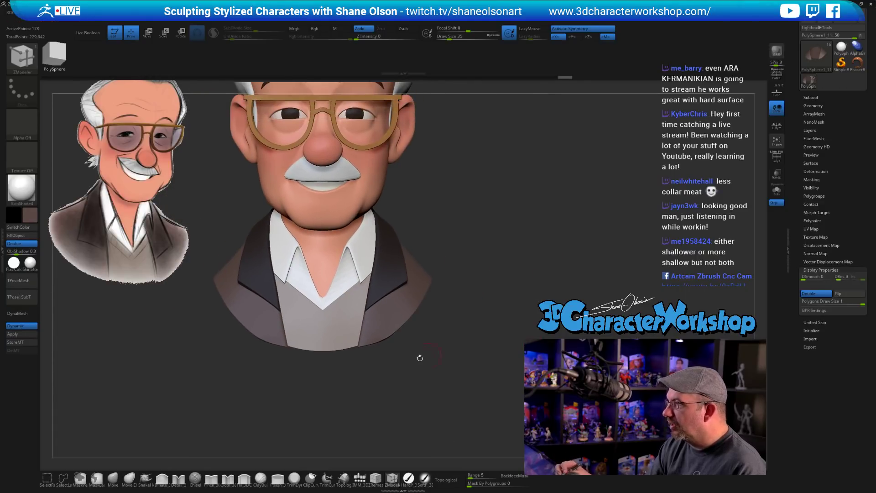
{"action": "left_click", "coordinate": [117, 478]}
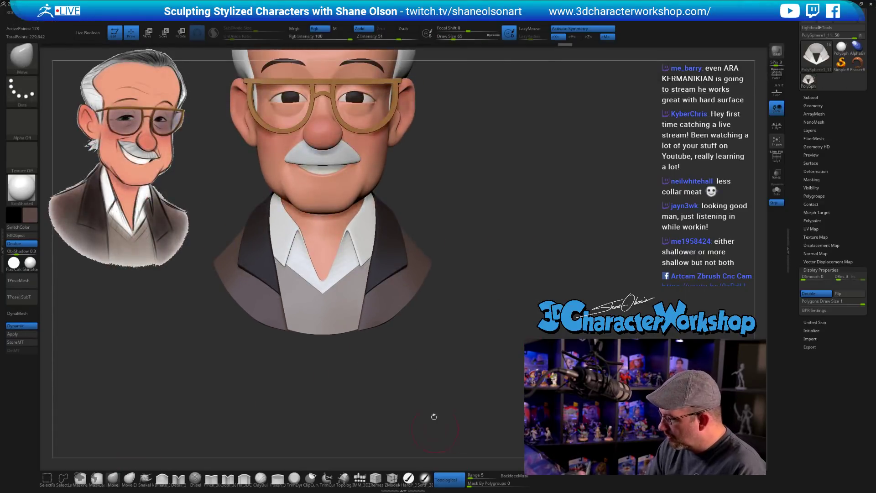
{"action": "key", "text": "]"}
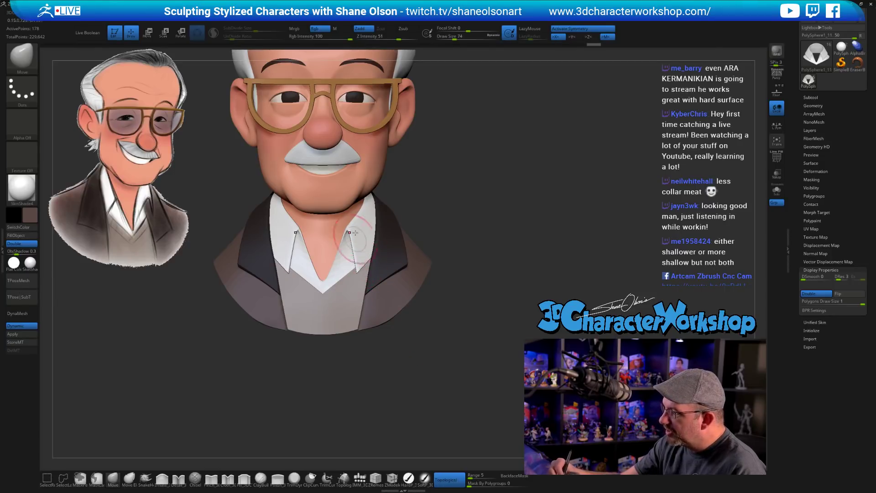
Select the lapel and set the Move brush's draw size to 68
{"action": "right_click_drag", "start_coordinate": [461, 337], "coordinate": [442, 355]}
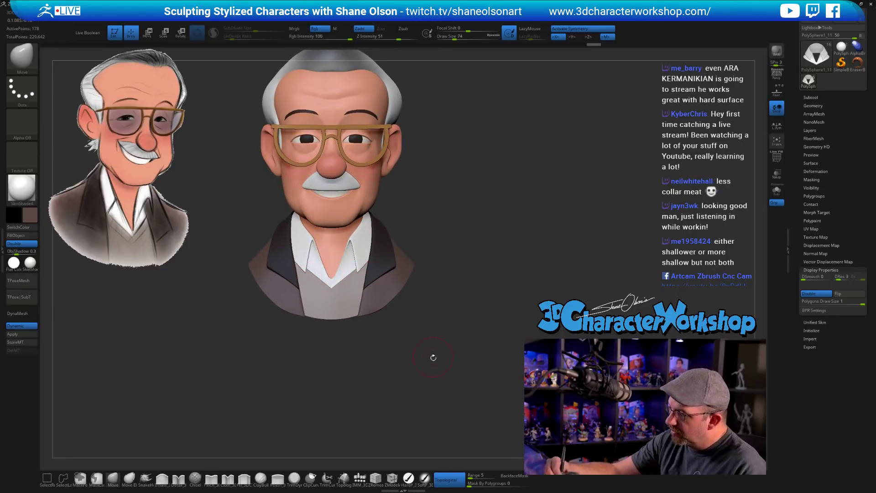
{"action": "right_click_drag", "start_coordinate": [361, 277], "coordinate": [366, 318]}
{"action": "right_click_drag", "start_coordinate": [415, 328], "coordinate": [418, 349], "text": "ctrl"}
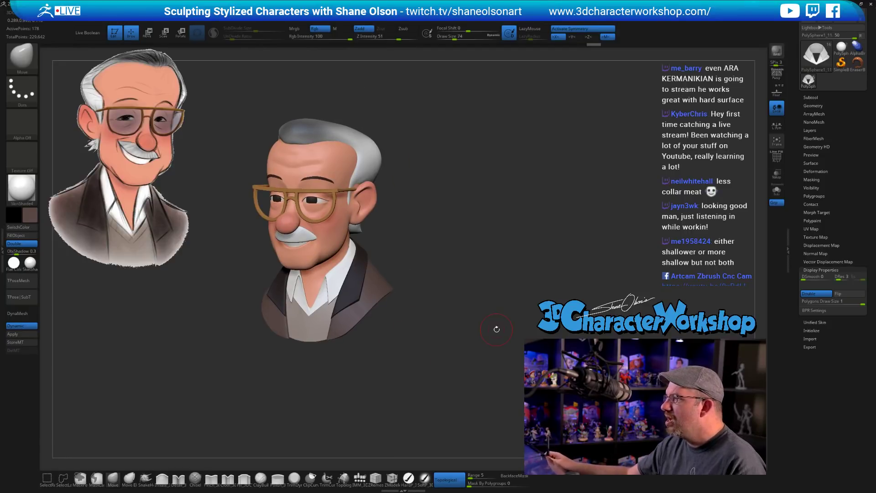
{"action": "mouse_move", "coordinate": [450, 261]}
{"action": "right_mouse_down"}
{"action": "mouse_move", "coordinate": [427, 254]}
{"action": "mouse_move", "coordinate": [439, 239]}
{"action": "mouse_move", "coordinate": [377, 297]}
{"action": "right_mouse_up"}
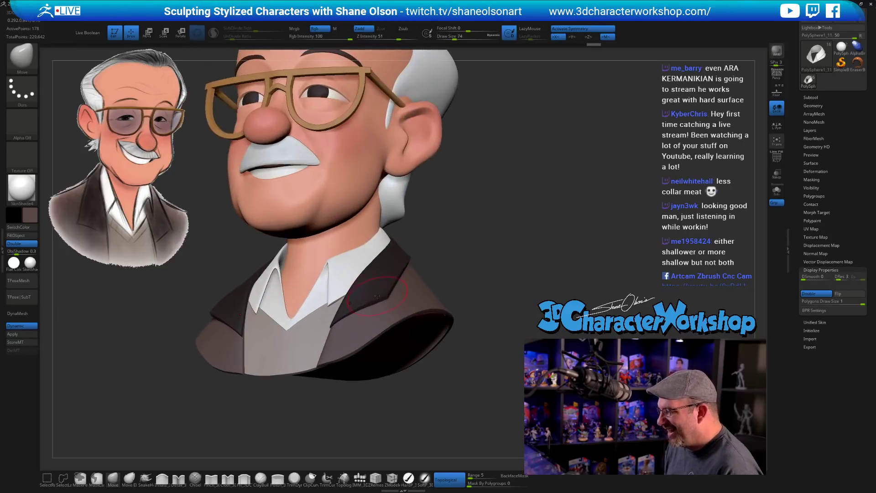
{"action": "left_click", "coordinate": [384, 289], "text": "alt"}
{"action": "left_click_drag", "start_coordinate": [479, 273], "coordinate": [480, 268]}
{"action": "key", "text": "s"}
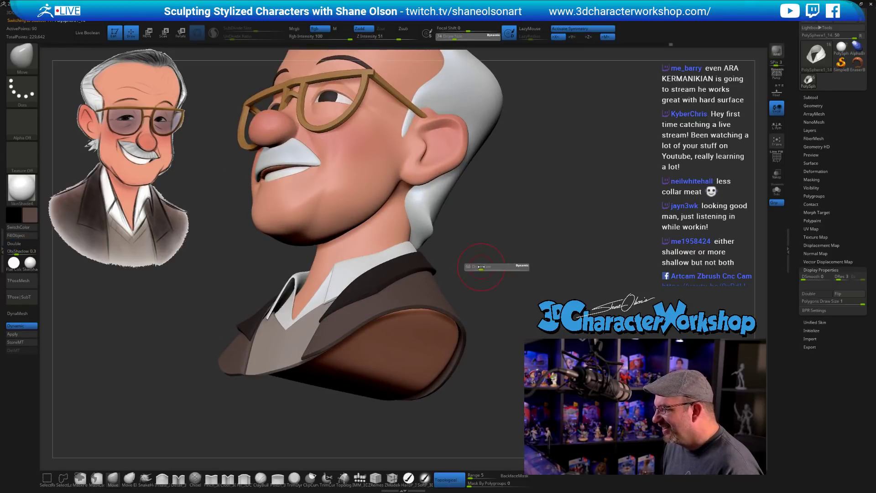
{"action": "key", "text": "s"}
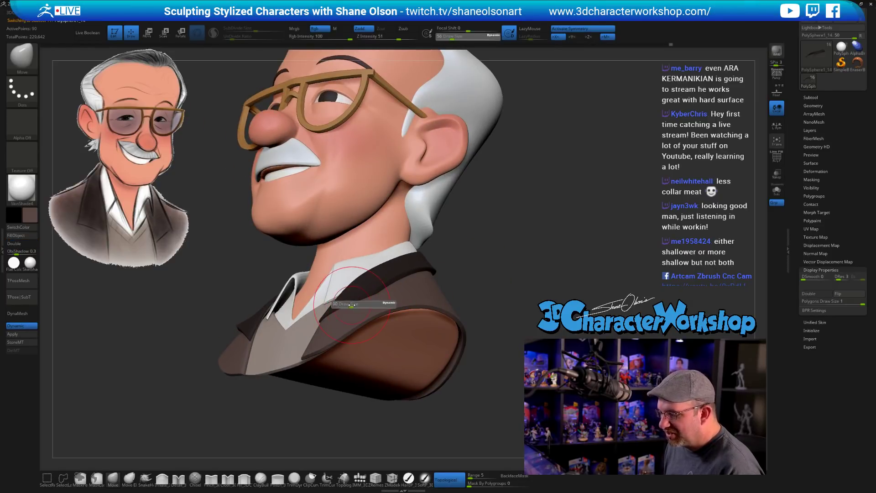
{"action": "left_click_drag", "start_coordinate": [348, 304], "coordinate": [348, 304]}
{"action": "key", "text": "s"}
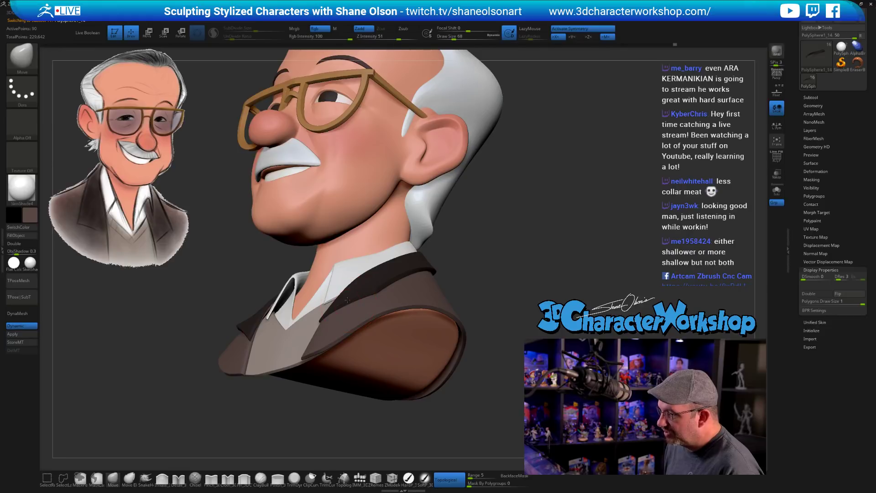
{"action": "mouse_move", "coordinate": [511, 278]}
{"action": "left_mouse_down"}
{"action": "mouse_move", "coordinate": [522, 266]}
{"action": "mouse_move", "coordinate": [499, 260]}
{"action": "mouse_move", "coordinate": [493, 246]}
{"action": "mouse_move", "coordinate": [489, 254]}
{"action": "mouse_move", "coordinate": [514, 268]}
{"action": "mouse_move", "coordinate": [480, 269]}
{"action": "left_mouse_up"}
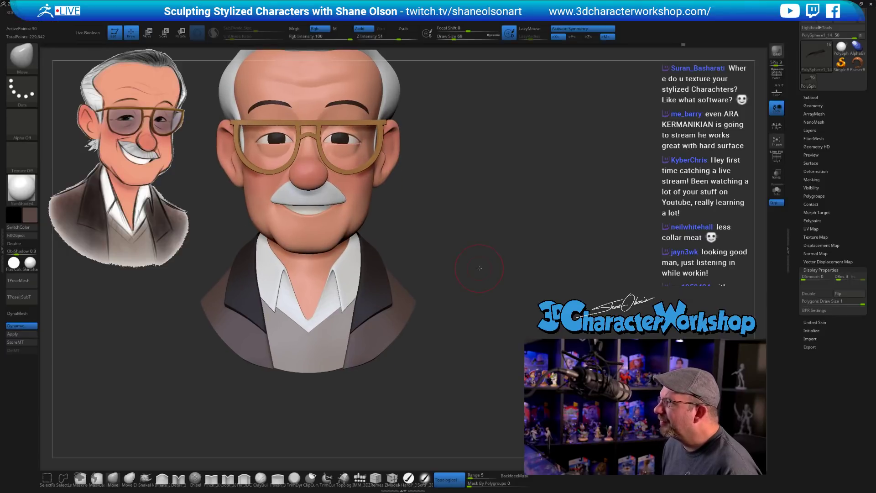
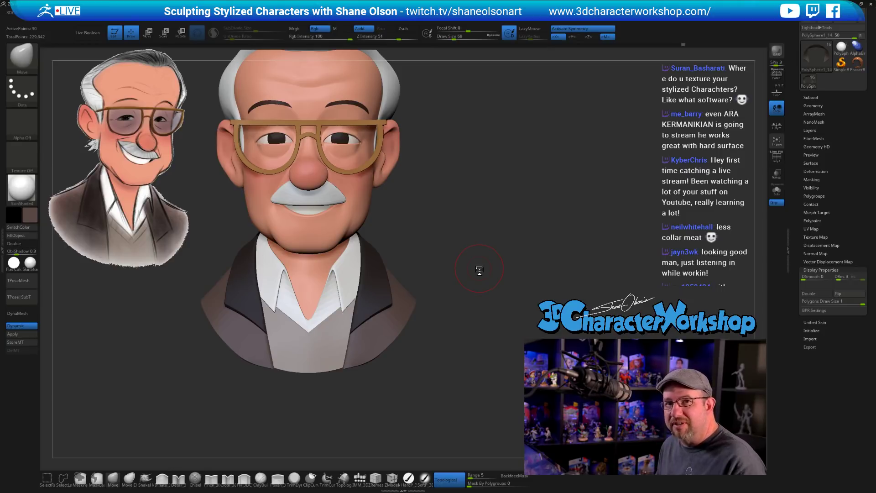
{"action": "left_click_drag", "start_coordinate": [483, 263], "coordinate": [448, 315], "text": "alt"}
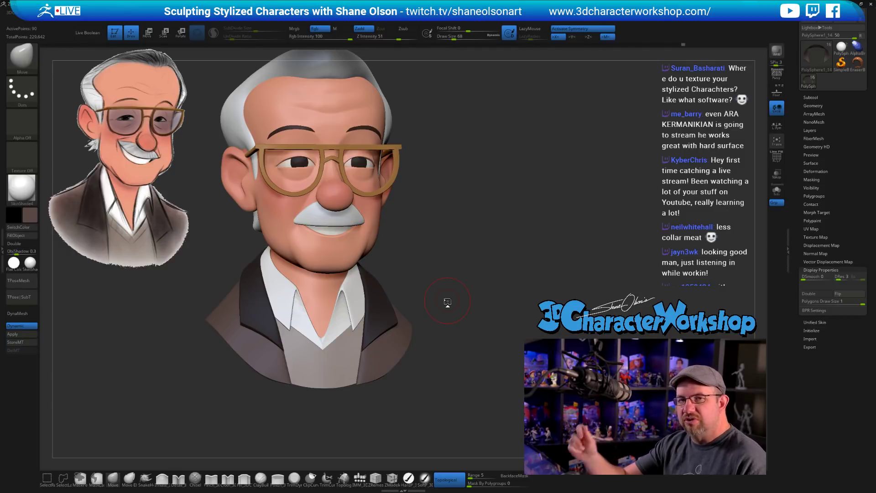
{"action": "mouse_move", "coordinate": [470, 265]}
{"action": "left_mouse_down"}
{"action": "mouse_move", "coordinate": [455, 297]}
{"action": "mouse_move", "coordinate": [444, 278]}
{"action": "mouse_move", "coordinate": [454, 299]}
{"action": "left_mouse_up"}
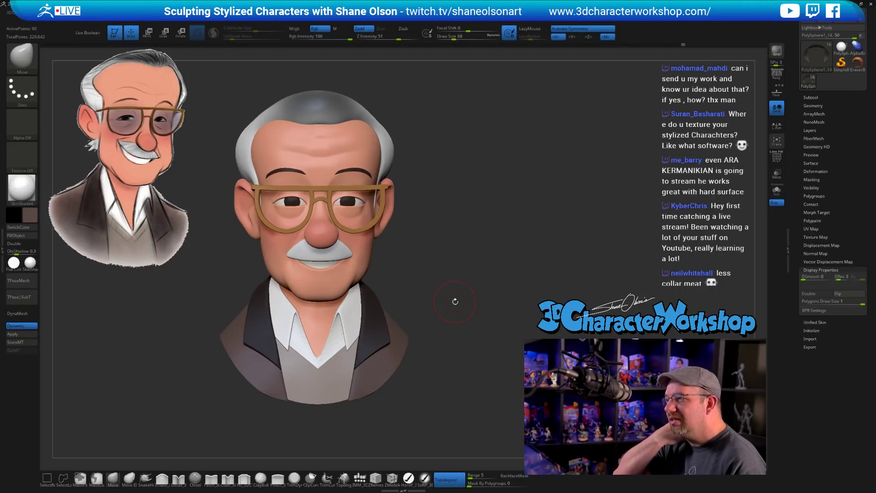
{"action": "mouse_move", "coordinate": [450, 309]}
{"action": "left_mouse_down"}
{"action": "mouse_move", "coordinate": [461, 327]}
{"action": "mouse_move", "coordinate": [479, 328]}
{"action": "left_mouse_up"}
{"action": "left_click_drag", "start_coordinate": [486, 327], "coordinate": [436, 358], "text": "shift"}
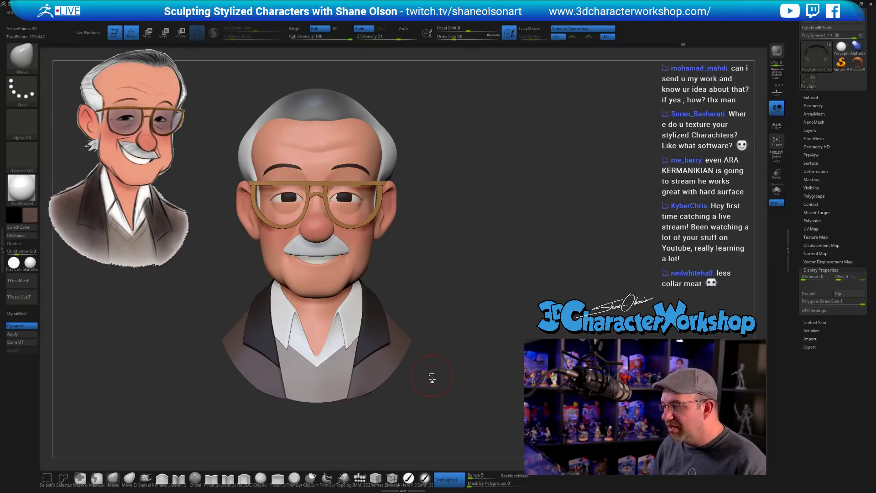
Select the head mesh and run Mirror And Weld on it
{"action": "left_click_drag", "start_coordinate": [483, 282], "coordinate": [383, 287]}
{"action": "left_click", "coordinate": [367, 284], "text": "alt"}
{"action": "left_click_drag", "start_coordinate": [434, 317], "coordinate": [443, 246]}
{"action": "key", "text": "space"}
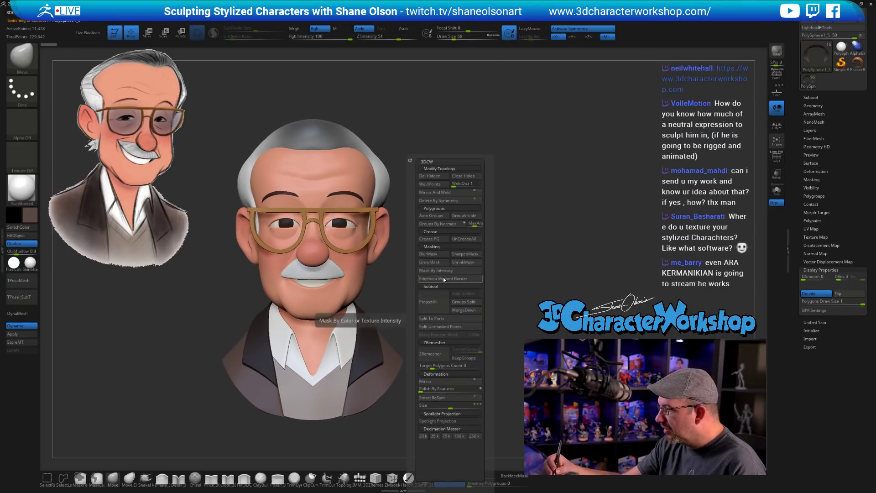
{"action": "left_click", "coordinate": [446, 193]}
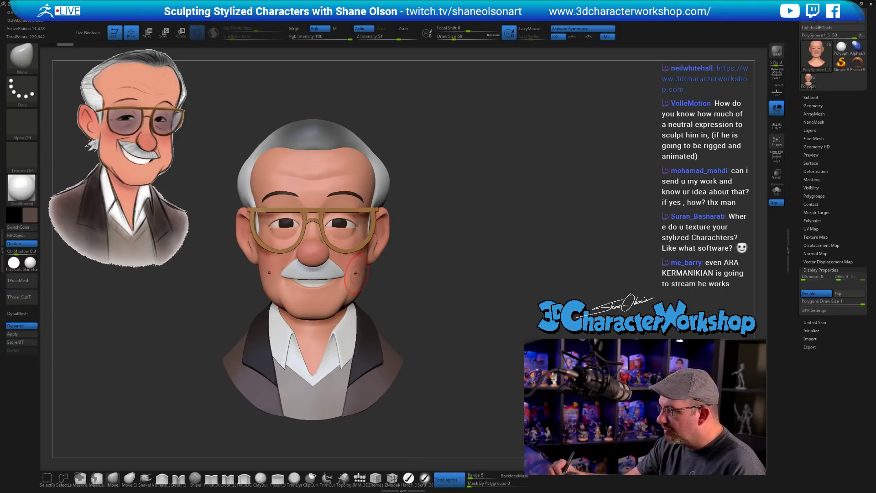
{"action": "left_click", "coordinate": [376, 272], "text": "ctrl"}
{"action": "left_click", "coordinate": [376, 272], "text": "ctrl"}
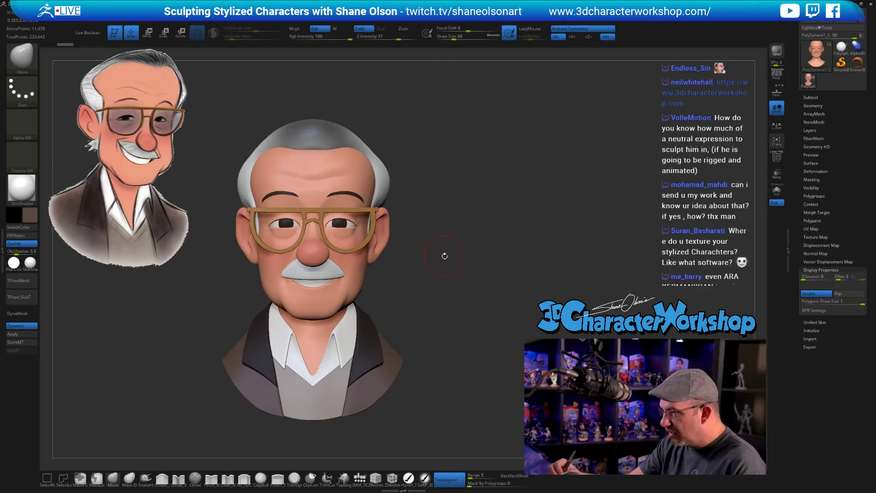
{"action": "key", "text": "space"}
{"action": "left_click", "coordinate": [445, 194]}
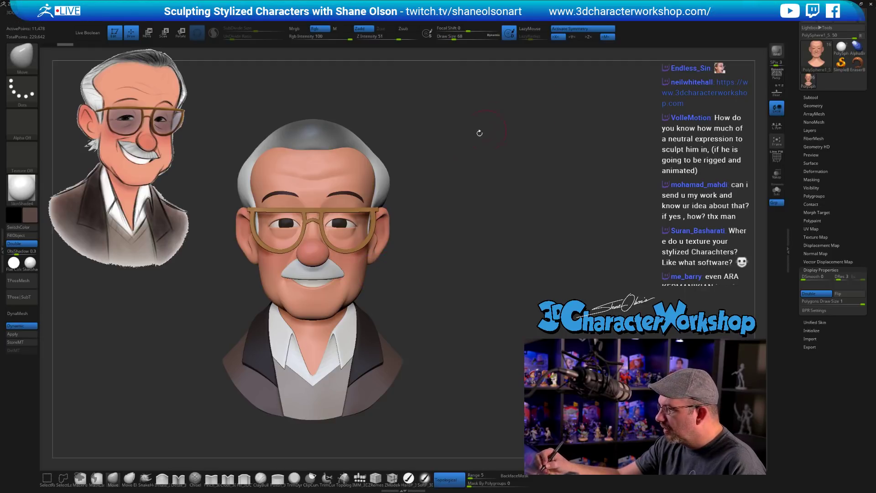
Select the hair mesh, check its wireframe, and run Close Holes on it
{"action": "left_click", "coordinate": [385, 178], "text": "alt"}
{"action": "key", "text": "shift+f"}
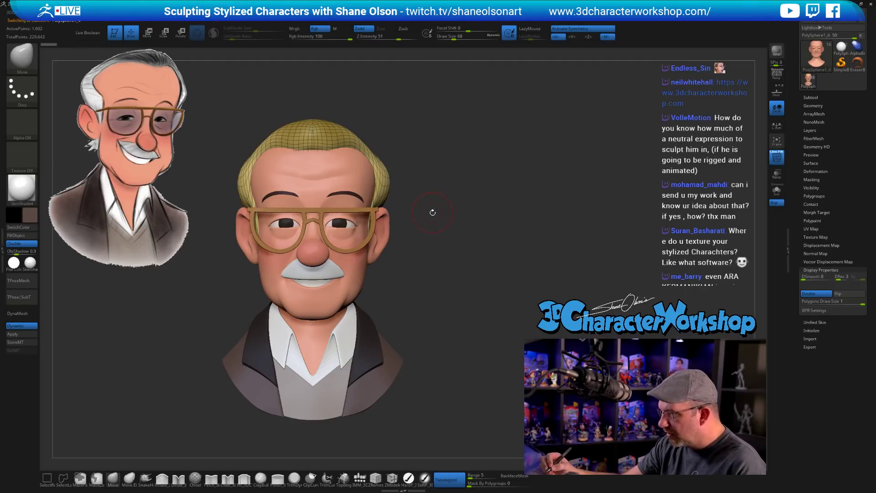
{"action": "key", "text": "space"}
{"action": "left_click", "coordinate": [450, 176]}
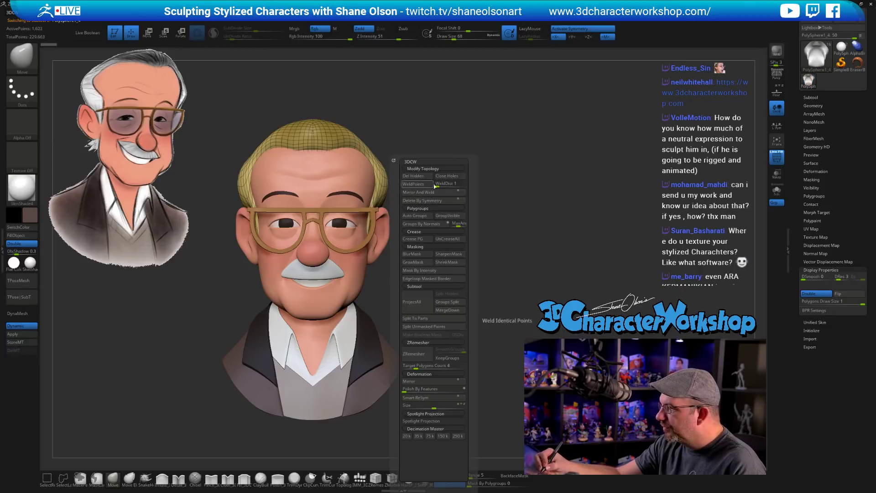
{"action": "mouse_move", "coordinate": [506, 231]}
{"action": "left_mouse_down"}
{"action": "mouse_move", "coordinate": [481, 239]}
{"action": "mouse_move", "coordinate": [498, 245]}
{"action": "mouse_move", "coordinate": [462, 300]}
{"action": "mouse_move", "coordinate": [462, 333]}
{"action": "mouse_move", "coordinate": [446, 370]}
{"action": "mouse_move", "coordinate": [469, 293]}
{"action": "left_mouse_up"}
{"action": "key", "text": "shift+f"}
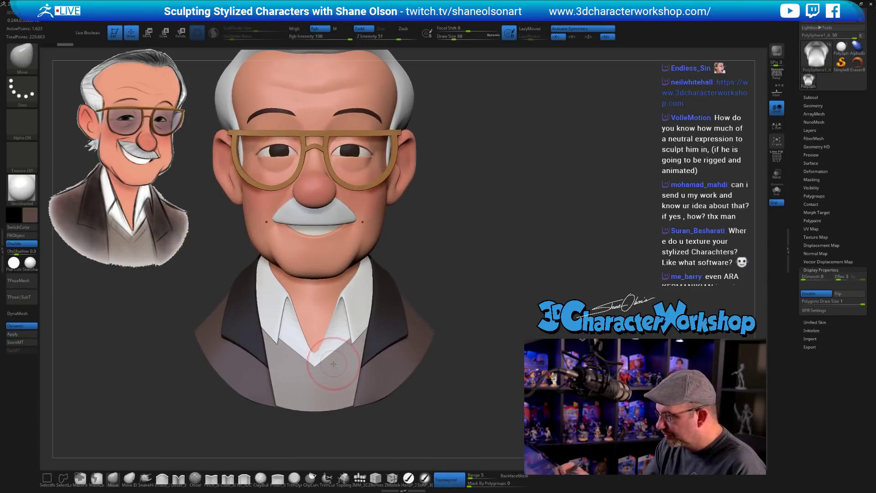
Select the vest with its wireframe shown and isolate it from the rest of the bust
{"action": "key", "text": "shift+f"}
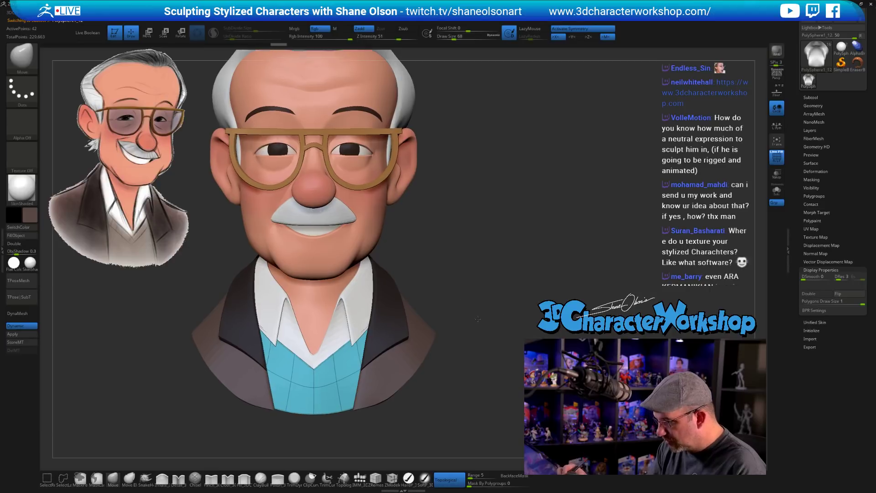
{"action": "key", "text": "space"}
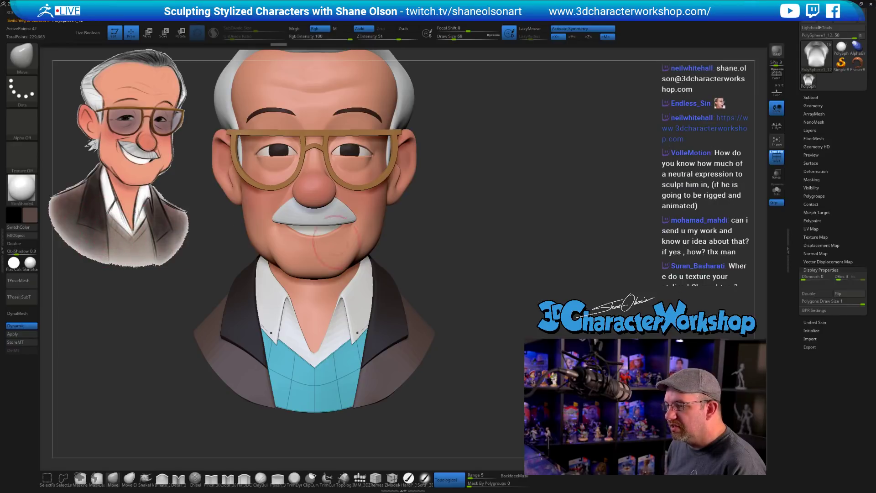
{"action": "left_click_drag", "start_coordinate": [486, 245], "coordinate": [499, 226], "text": "alt"}
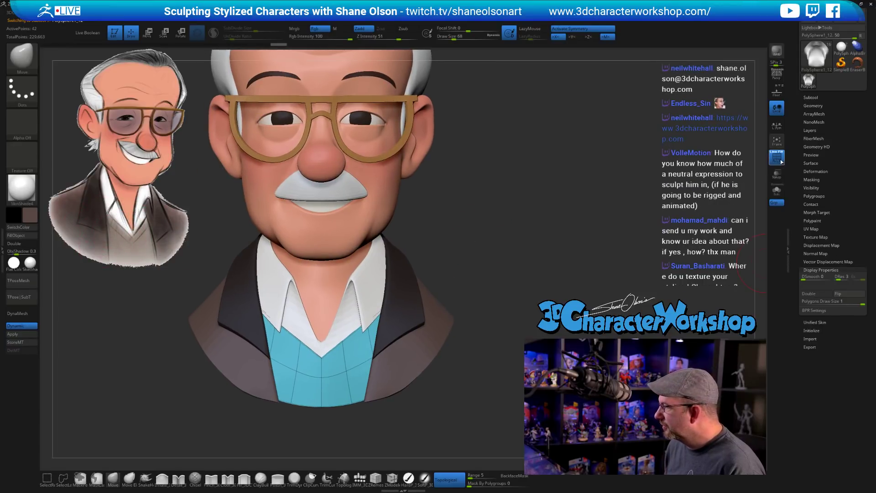
{"action": "left_click", "coordinate": [777, 192]}
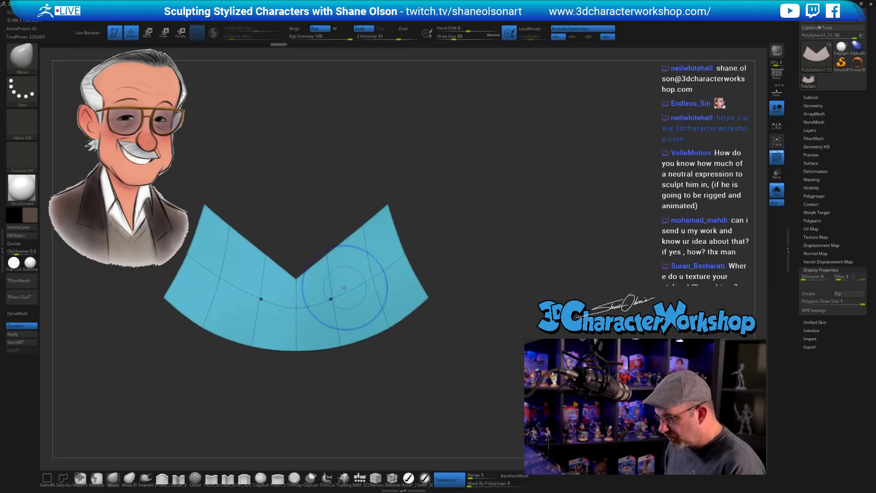
{"action": "left_click_drag", "start_coordinate": [510, 290], "coordinate": [563, 226], "text": "alt"}
{"action": "key", "text": "shift+f"}
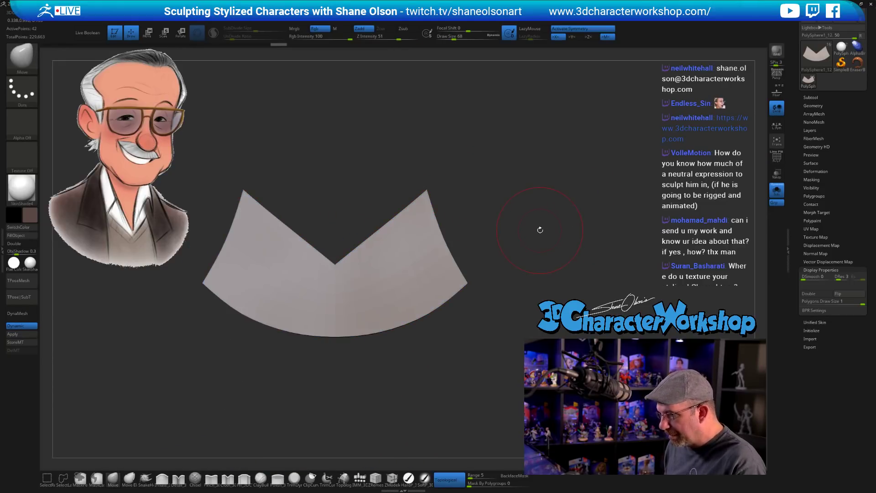
{"action": "key", "text": "shift+f"}
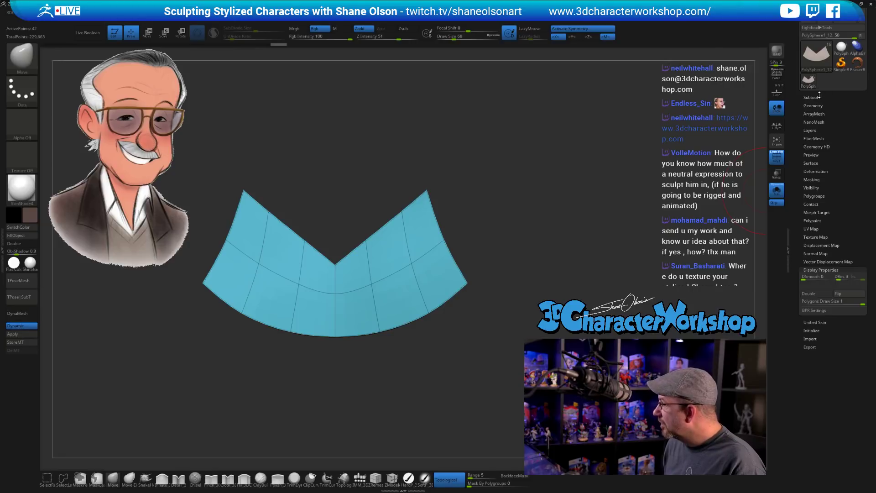
Duplicate the vest subtool and hide the upper row of polygons on the copy with SelectLasso
{"action": "left_click", "coordinate": [812, 98]}
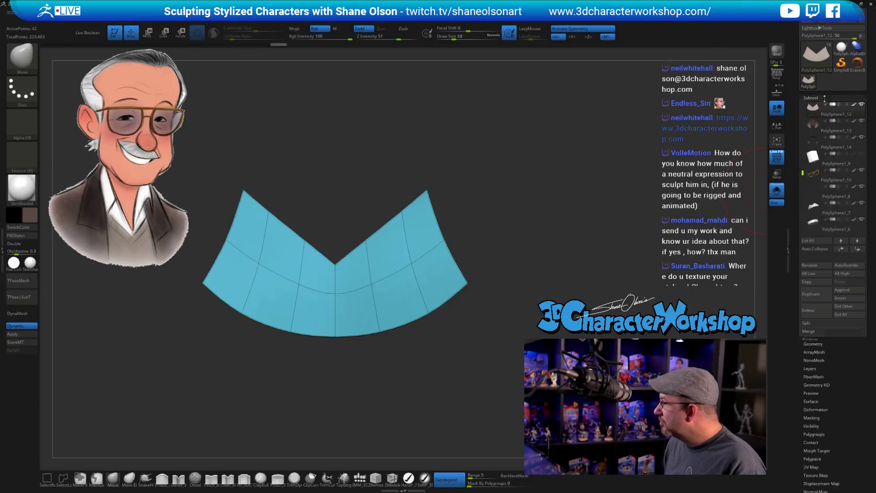
{"action": "left_click", "coordinate": [816, 294]}
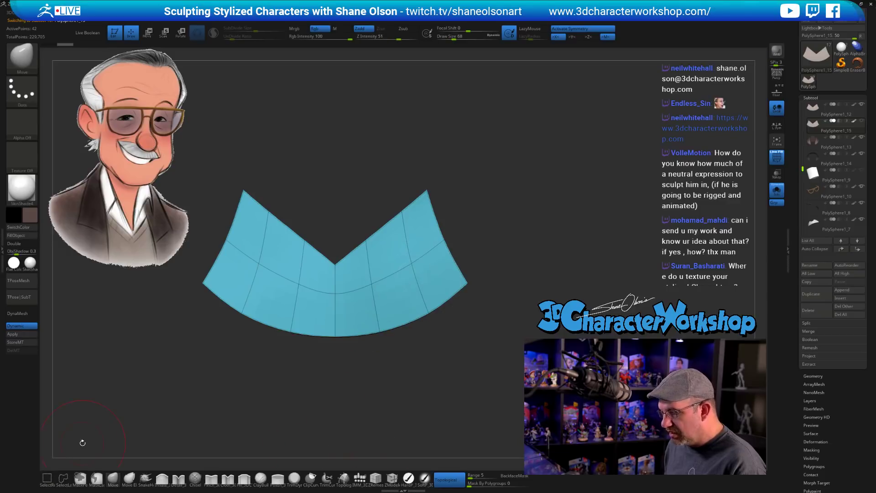
{"action": "left_click", "coordinate": [62, 483]}
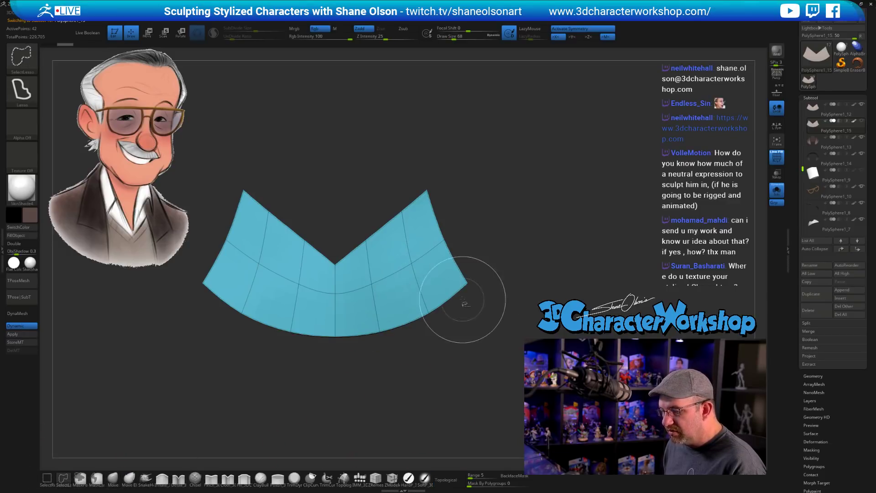
{"action": "left_click", "coordinate": [411, 235], "text": "ctrl+shift"}
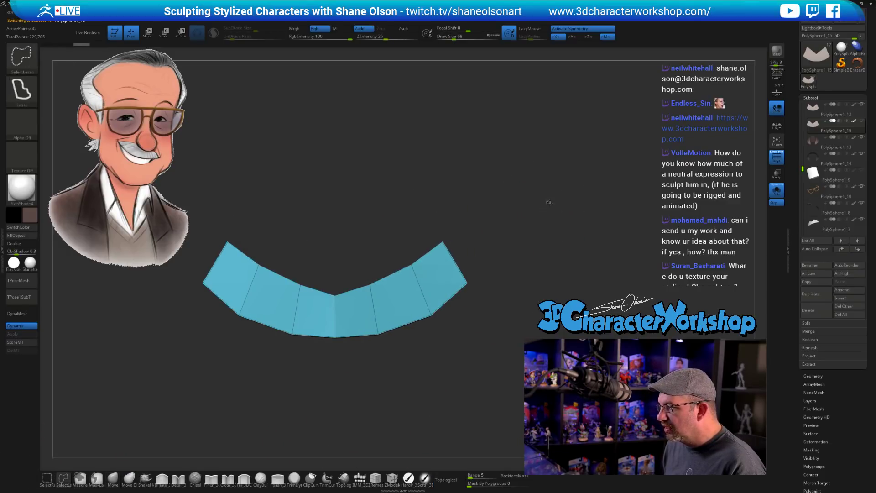
Show only the upper V-shaped row of polygons on the vest copy and delete the hidden polygons
{"action": "mouse_move", "coordinate": [548, 200]}
{"action": "left_mouse_down", "text": "ctrl+shift"}
{"action": "mouse_move", "coordinate": [559, 211]}
{"action": "mouse_move", "coordinate": [538, 220]}
{"action": "mouse_move", "coordinate": [505, 276]}
{"action": "mouse_move", "coordinate": [510, 300]}
{"action": "mouse_move", "coordinate": [465, 291]}
{"action": "mouse_move", "coordinate": [479, 279]}
{"action": "left_mouse_up", "text": "ctrl+shift"}
{"action": "key", "text": "ctrl+shift+i"}
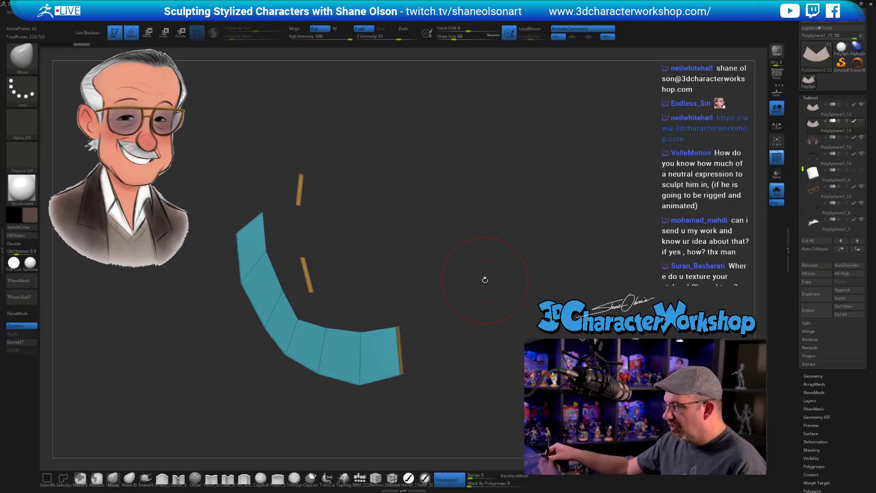
{"action": "left_click", "coordinate": [478, 300], "text": "ctrl+shift"}
{"action": "left_click", "coordinate": [364, 333], "text": "ctrl+shift"}
{"action": "mouse_move", "coordinate": [424, 327]}
{"action": "left_mouse_down"}
{"action": "mouse_move", "coordinate": [384, 323]}
{"action": "mouse_move", "coordinate": [429, 318]}
{"action": "left_mouse_up"}
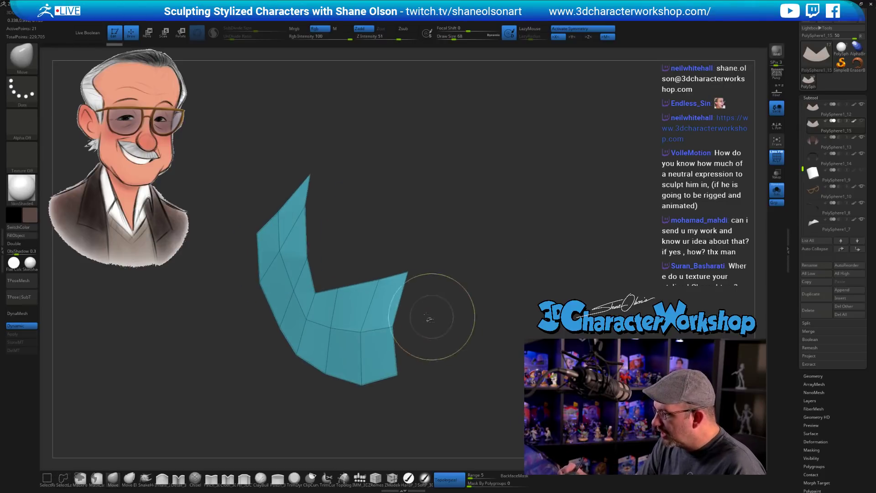
{"action": "left_click", "coordinate": [356, 362], "text": "ctrl+shift"}
{"action": "left_click_drag", "start_coordinate": [438, 350], "coordinate": [446, 346]}
{"action": "key", "text": "space"}
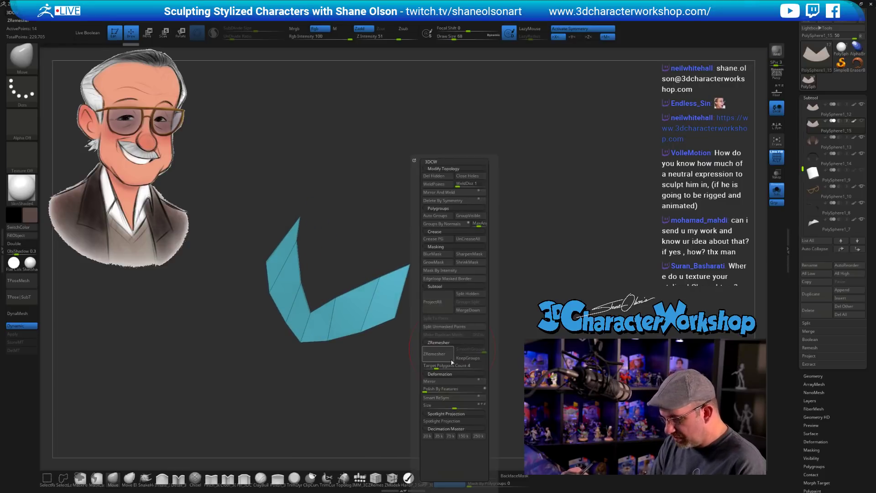
Preview the remaining strip with Dynamic Subdivision, turn the preview off, and bring the rest of the bust back into view
{"action": "key", "text": "d"}
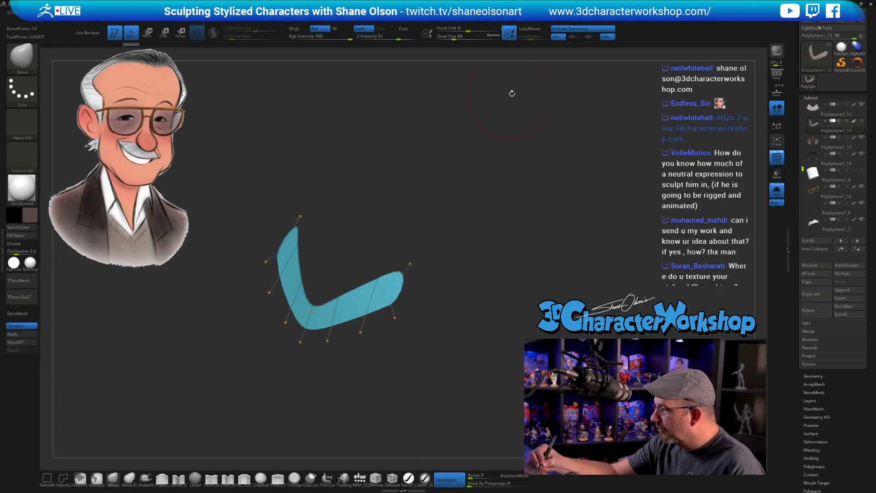
{"action": "mouse_move", "coordinate": [461, 302]}
{"action": "left_mouse_down"}
{"action": "mouse_move", "coordinate": [469, 292]}
{"action": "mouse_move", "coordinate": [471, 312]}
{"action": "left_mouse_up"}
{"action": "key", "text": "shift+d"}
{"action": "left_click", "coordinate": [777, 190]}
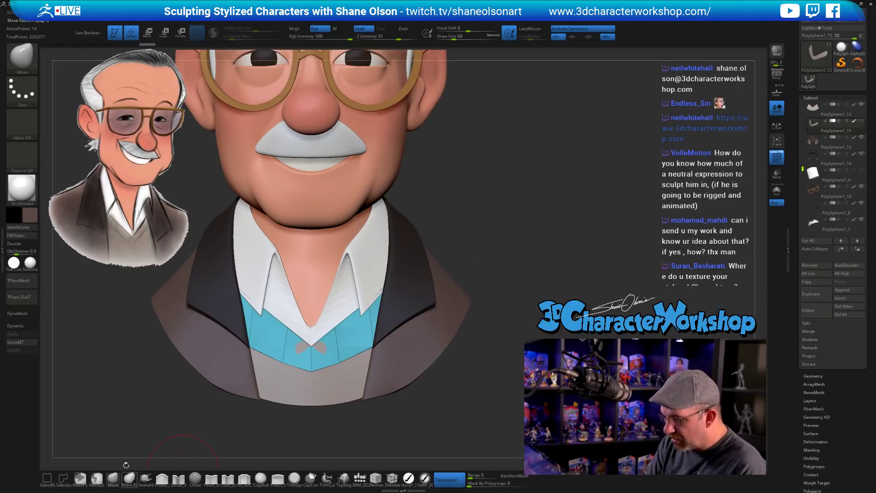
With the Move brush at draw size 46, push the strip's lower edge up into a narrow V-shaped band below the shirt
{"action": "key", "text": "s"}
{"action": "left_click_drag", "start_coordinate": [351, 419], "coordinate": [344, 421]}
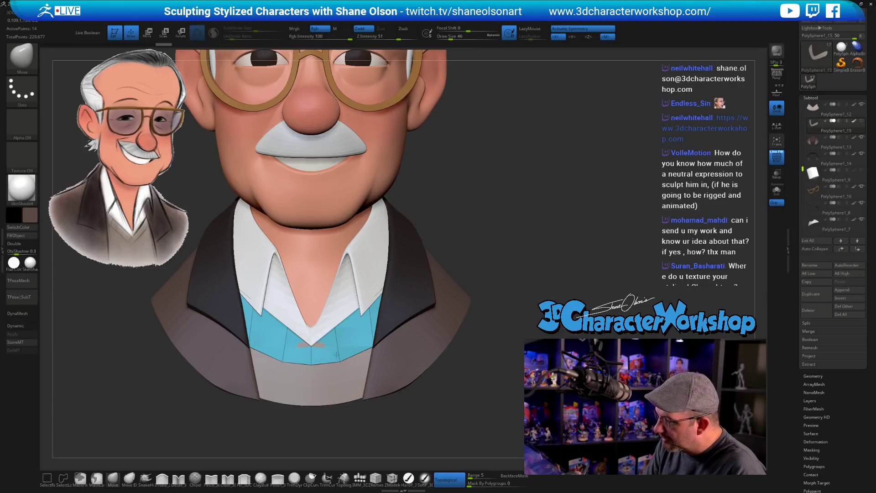
{"action": "left_click_drag", "start_coordinate": [336, 354], "coordinate": [338, 356]}
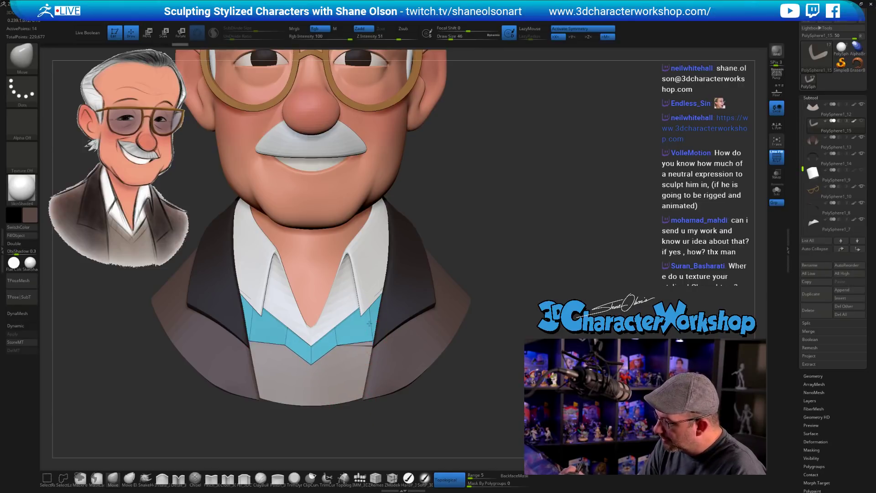
{"action": "mouse_move", "coordinate": [370, 323]}
{"action": "left_mouse_down"}
{"action": "mouse_move", "coordinate": [365, 335]}
{"action": "mouse_move", "coordinate": [370, 321]}
{"action": "left_mouse_up"}
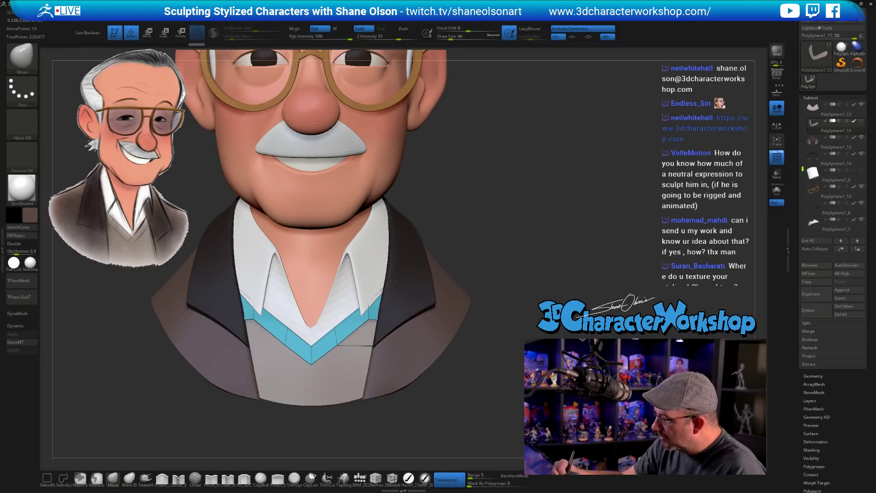
Reduce the Move brush's draw size to 29 and refine the V-shaped band's points so it follows the vest neckline
{"action": "mouse_move", "coordinate": [494, 261]}
{"action": "left_mouse_down"}
{"action": "mouse_move", "coordinate": [435, 264]}
{"action": "mouse_move", "coordinate": [400, 298]}
{"action": "left_mouse_up"}
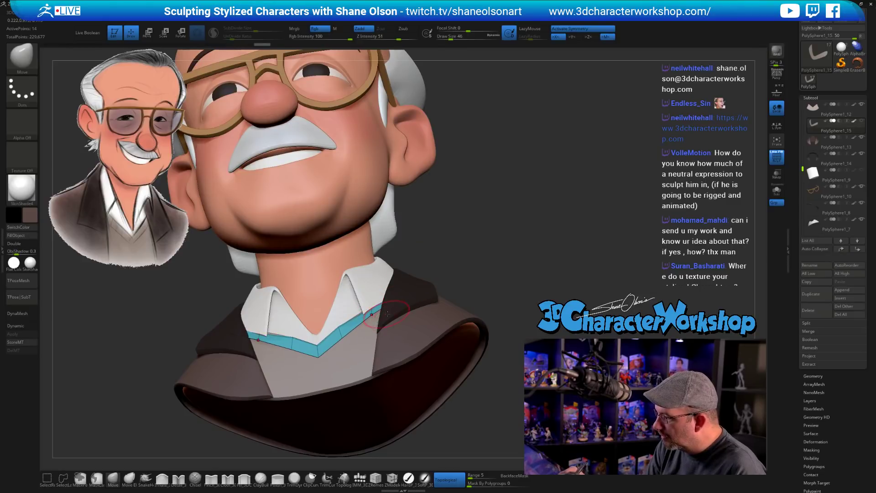
{"action": "key", "text": "s"}
{"action": "left_click", "coordinate": [476, 268]}
{"action": "left_click_drag", "start_coordinate": [475, 267], "coordinate": [376, 315]}
{"action": "mouse_move", "coordinate": [401, 270]}
{"action": "left_mouse_down"}
{"action": "mouse_move", "coordinate": [387, 315]}
{"action": "mouse_move", "coordinate": [369, 314]}
{"action": "left_mouse_up"}
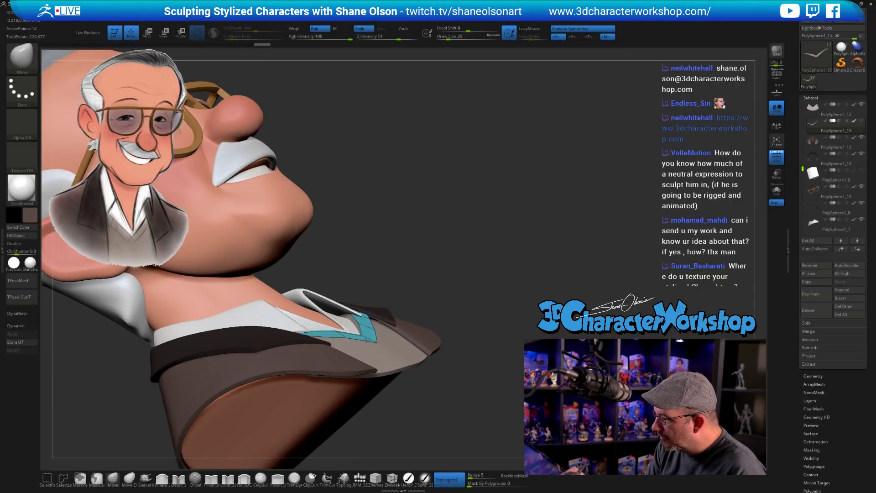
{"action": "mouse_move", "coordinate": [370, 315]}
{"action": "left_mouse_down"}
{"action": "mouse_move", "coordinate": [388, 348]}
{"action": "mouse_move", "coordinate": [390, 387]}
{"action": "left_mouse_up"}
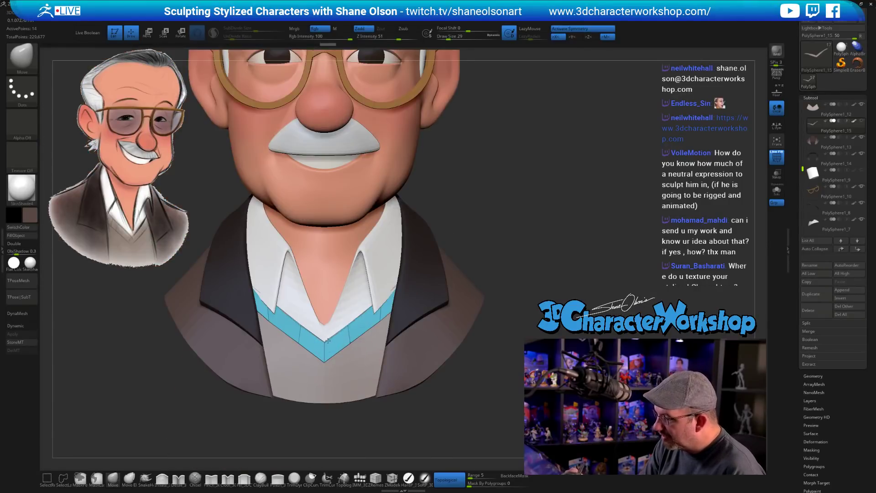
Adjust the band's outer end beside the lapel and isolate the band from the rest of the bust
{"action": "left_click_drag", "start_coordinate": [393, 292], "coordinate": [532, 259]}
{"action": "left_click", "coordinate": [777, 190]}
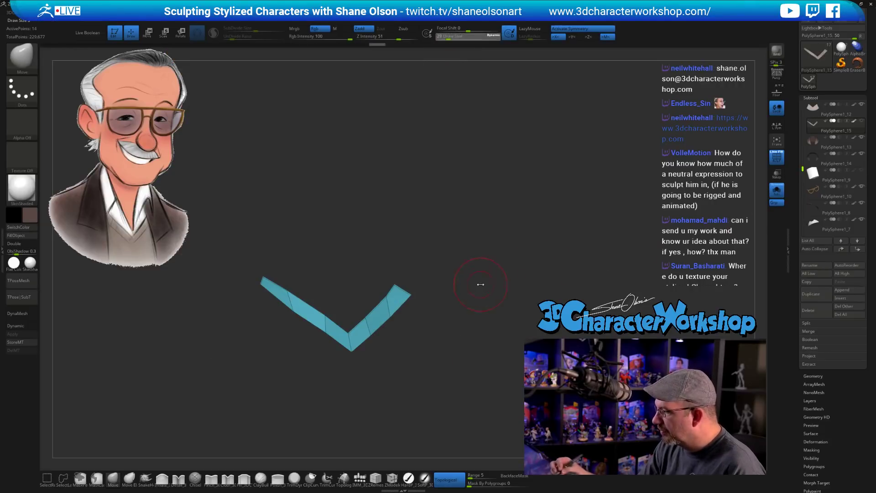
{"action": "mouse_move", "coordinate": [481, 283]}
{"action": "left_mouse_down"}
{"action": "mouse_move", "coordinate": [419, 293]}
{"action": "mouse_move", "coordinate": [451, 297]}
{"action": "mouse_move", "coordinate": [436, 279]}
{"action": "mouse_move", "coordinate": [411, 288]}
{"action": "left_mouse_up"}
{"action": "key", "text": "s"}
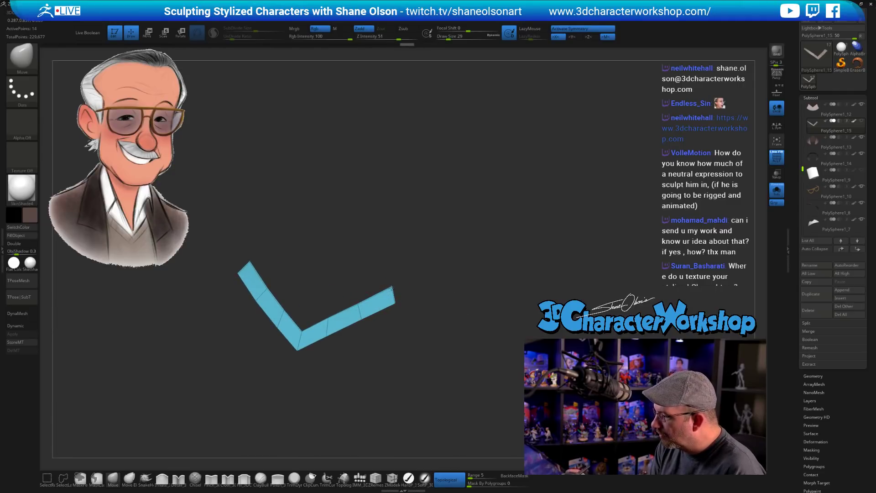
Show the whole bust again and adjust the blue V-neck trim strip against the vest with the Move brush at draw size 44
{"action": "left_click", "coordinate": [777, 189]}
{"action": "left_click_drag", "start_coordinate": [525, 255], "coordinate": [457, 333]}
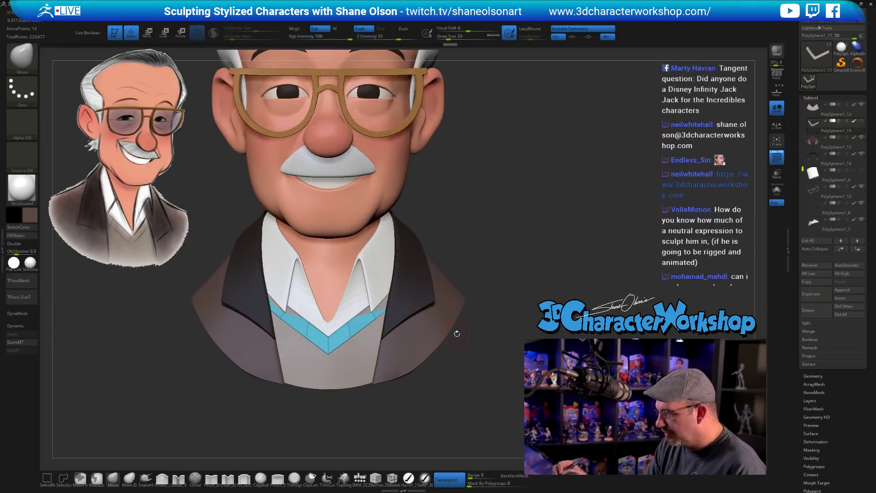
{"action": "left_click_drag", "start_coordinate": [553, 260], "coordinate": [543, 280]}
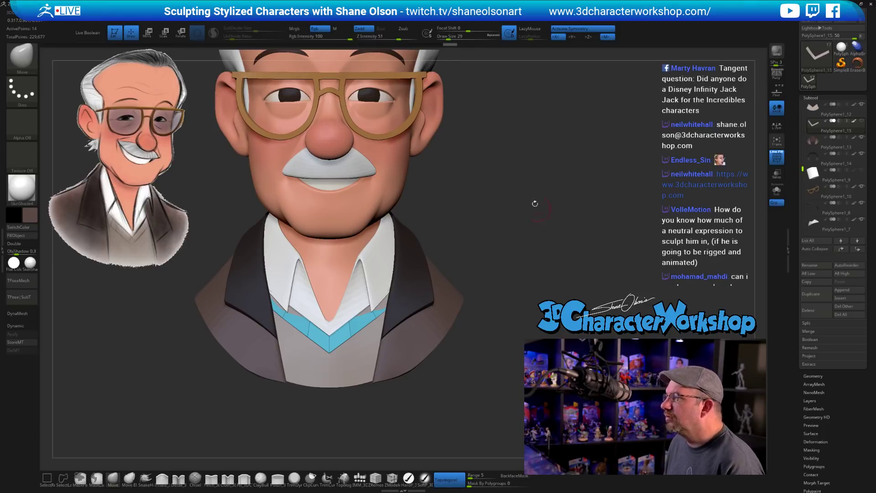
{"action": "left_click_drag", "start_coordinate": [531, 198], "coordinate": [531, 201], "text": "alt"}
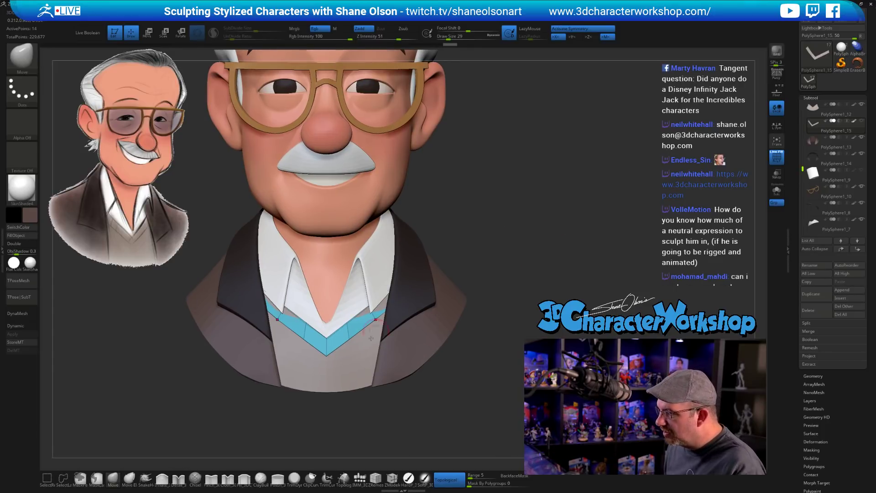
{"action": "mouse_move", "coordinate": [490, 264]}
{"action": "left_mouse_down"}
{"action": "mouse_move", "coordinate": [510, 254]}
{"action": "mouse_move", "coordinate": [479, 276]}
{"action": "left_mouse_up"}
{"action": "key", "text": "s"}
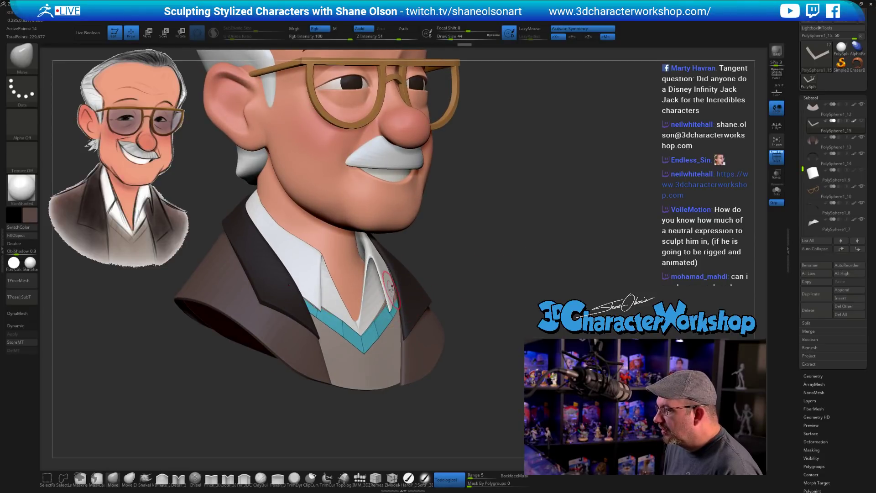
{"action": "left_click_drag", "start_coordinate": [485, 264], "coordinate": [494, 286]}
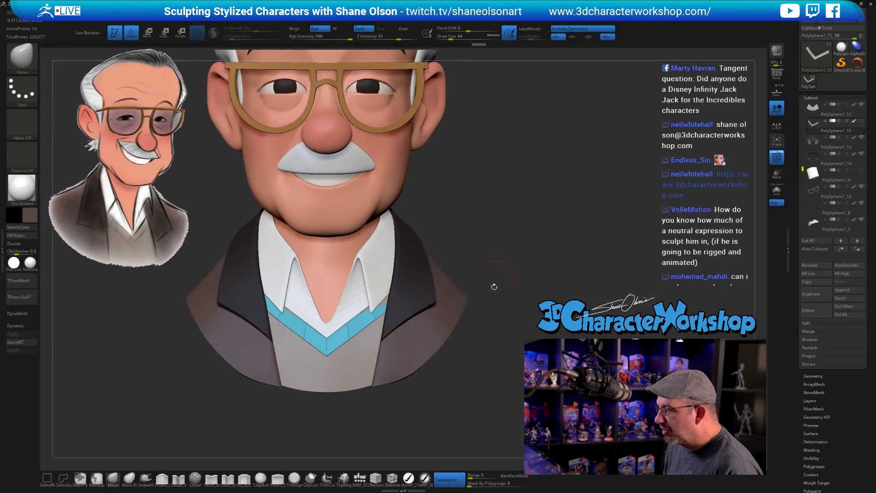
{"action": "left_click_drag", "start_coordinate": [290, 315], "coordinate": [291, 311]}
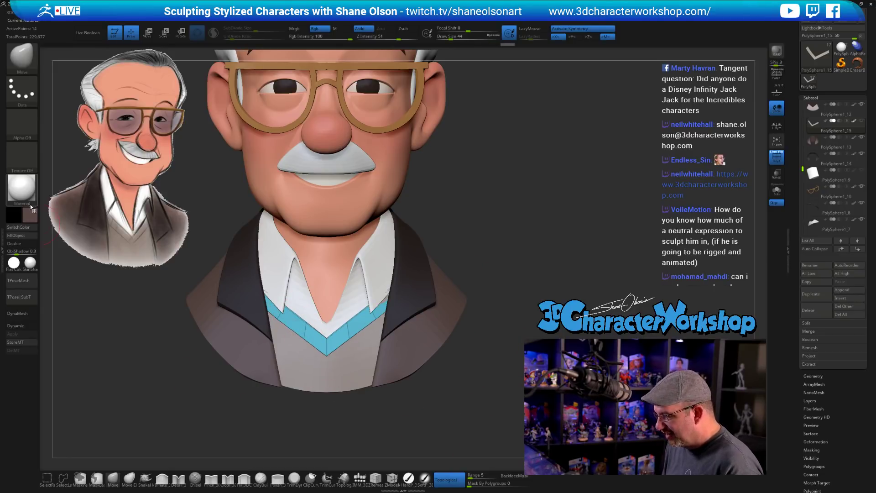
Extrude the V-neck trim strip with ZModeler to give it thickness, and check the result around the collar
{"action": "left_click", "coordinate": [392, 478]}
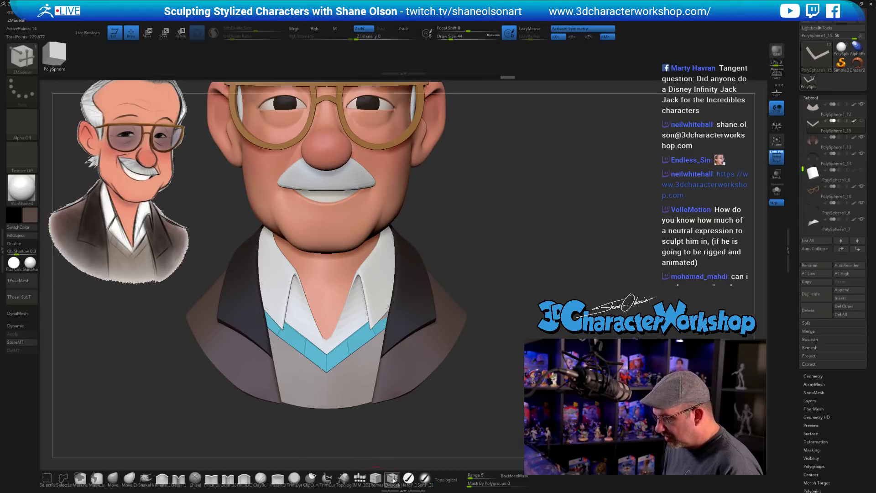
{"action": "left_click_drag", "start_coordinate": [484, 256], "coordinate": [532, 249]}
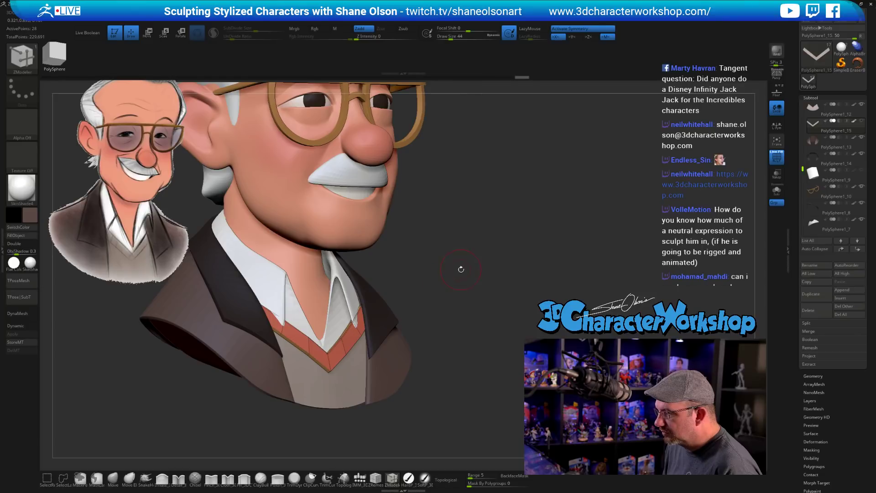
{"action": "left_click_drag", "start_coordinate": [462, 269], "coordinate": [448, 278]}
{"action": "left_click_drag", "start_coordinate": [482, 254], "coordinate": [481, 258]}
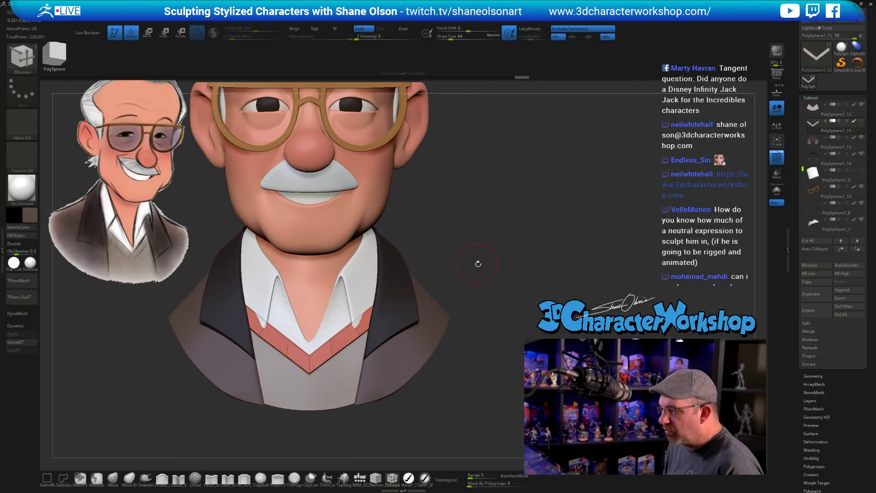
{"action": "mouse_move", "coordinate": [488, 295]}
{"action": "left_mouse_down"}
{"action": "mouse_move", "coordinate": [503, 301]}
{"action": "mouse_move", "coordinate": [470, 298]}
{"action": "left_mouse_up"}
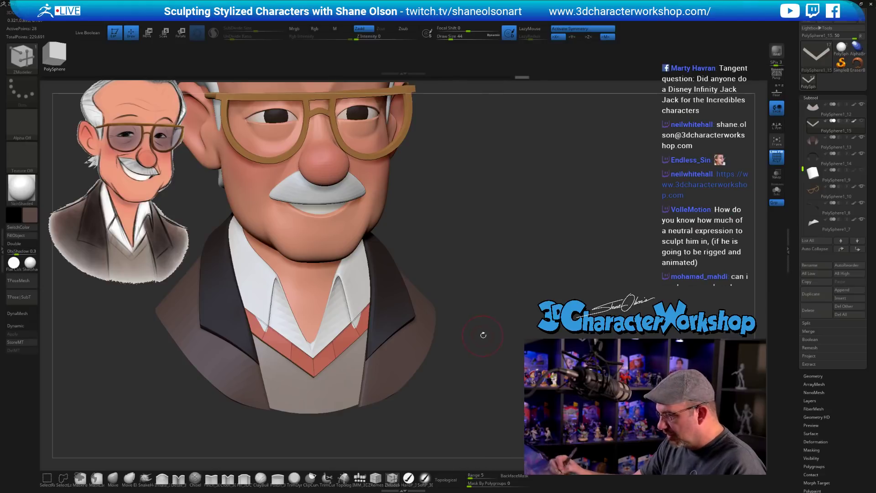
Crease the V-neck trim's edge loops with ZModeler and preview it smoothed with dynamic subdivision and no polyframe
{"action": "key", "text": "space"}
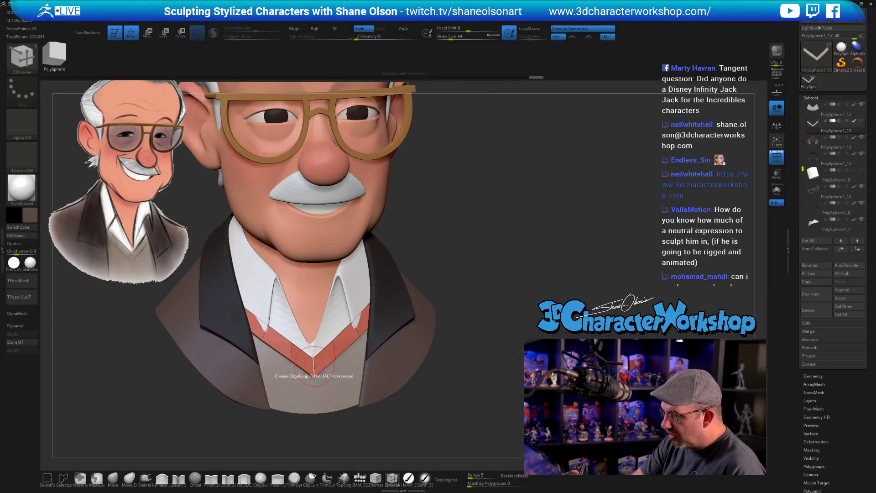
{"action": "key", "text": "d"}
{"action": "mouse_move", "coordinate": [521, 248]}
{"action": "left_mouse_down"}
{"action": "mouse_move", "coordinate": [508, 262]}
{"action": "mouse_move", "coordinate": [518, 265]}
{"action": "left_mouse_up"}
{"action": "key", "text": "shift+f"}
{"action": "left_click_drag", "start_coordinate": [516, 299], "coordinate": [456, 351], "text": "alt"}
{"action": "key", "text": "space"}
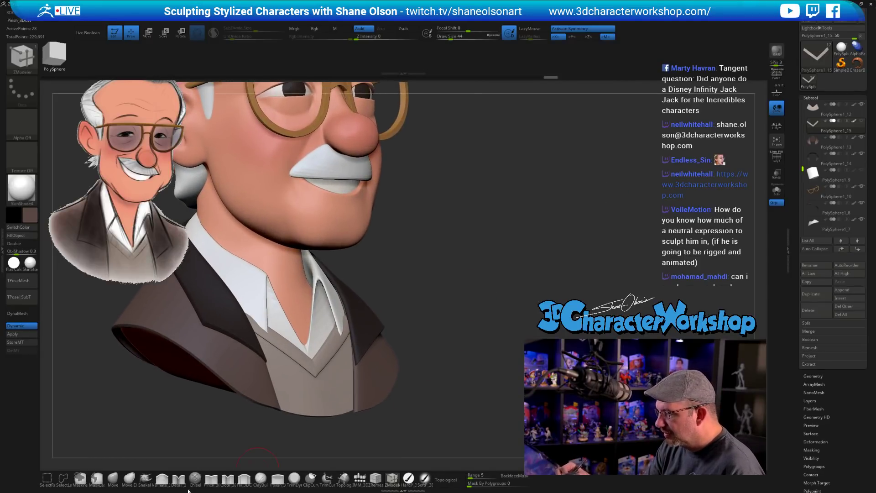
Fit the smoothed V-neck trim to the chest with the Move brush, enlarging the draw size to 74 and 94
{"action": "left_click", "coordinate": [113, 478]}
{"action": "key", "text": "s"}
{"action": "mouse_move", "coordinate": [454, 304]}
{"action": "left_mouse_down"}
{"action": "mouse_move", "coordinate": [466, 313]}
{"action": "mouse_move", "coordinate": [438, 315]}
{"action": "left_mouse_up"}
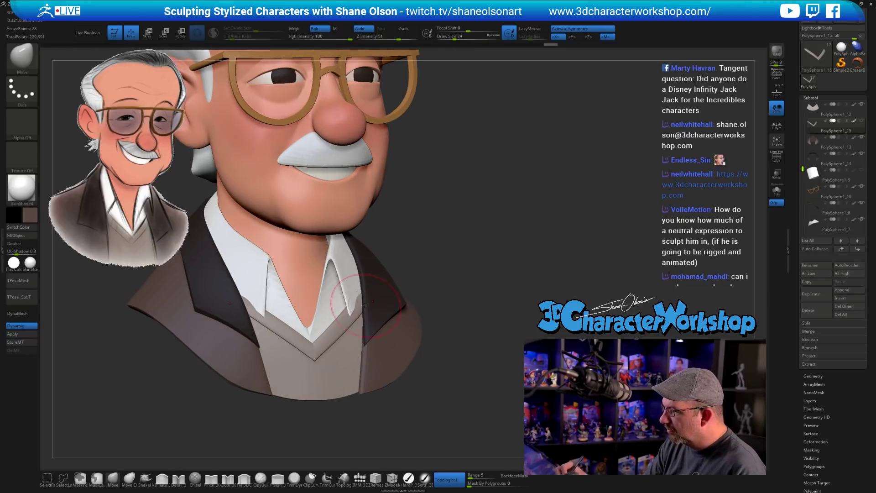
{"action": "key", "text": "s"}
{"action": "mouse_move", "coordinate": [357, 299]}
{"action": "left_mouse_down"}
{"action": "mouse_move", "coordinate": [386, 275]}
{"action": "mouse_move", "coordinate": [383, 258]}
{"action": "left_mouse_up"}
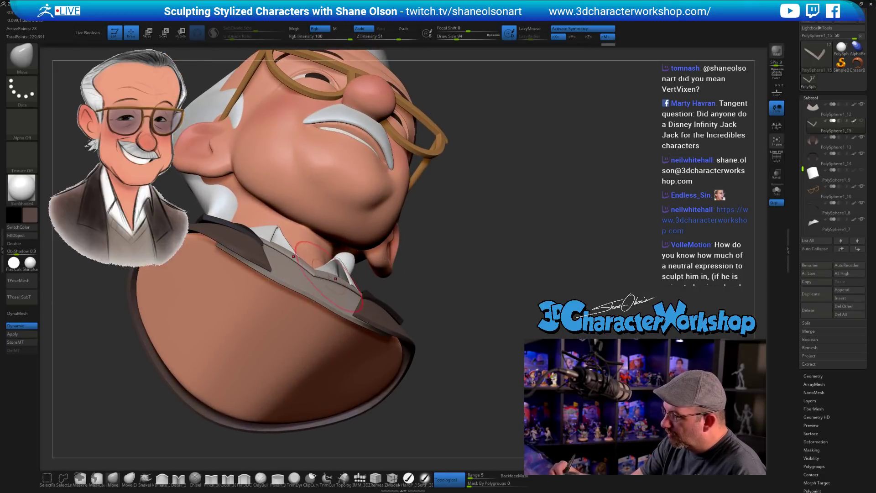
{"action": "left_click_drag", "start_coordinate": [468, 271], "coordinate": [462, 306]}
{"action": "mouse_move", "coordinate": [466, 280]}
{"action": "left_mouse_down"}
{"action": "mouse_move", "coordinate": [459, 326]}
{"action": "mouse_move", "coordinate": [410, 327]}
{"action": "mouse_move", "coordinate": [384, 294]}
{"action": "mouse_move", "coordinate": [406, 290]}
{"action": "mouse_move", "coordinate": [329, 292]}
{"action": "left_mouse_up"}
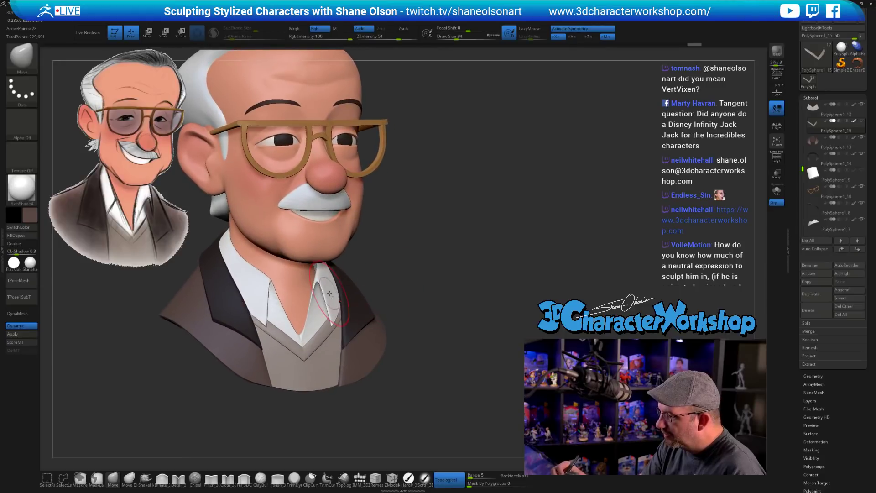
Select the white shirt collar and adjust its shape with the Move brush, reducing the draw size to 62 and 22
{"action": "left_click", "coordinate": [330, 297], "text": "alt"}
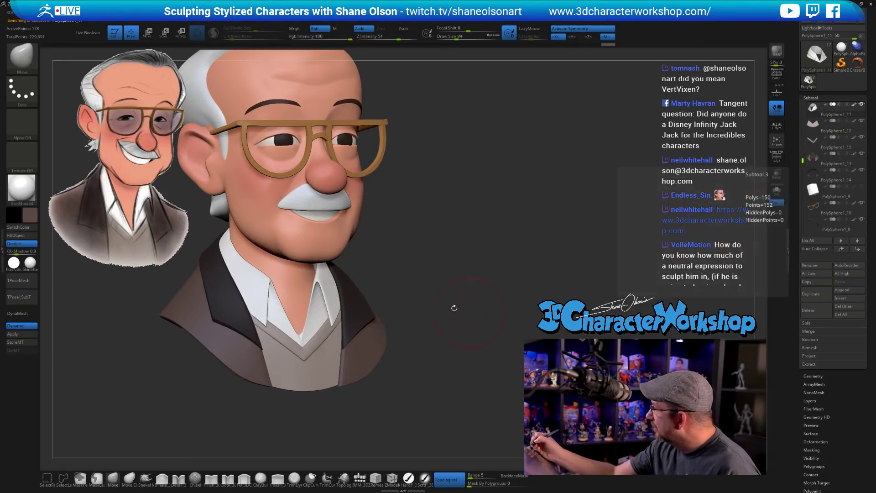
{"action": "mouse_move", "coordinate": [454, 307]}
{"action": "left_mouse_down"}
{"action": "mouse_move", "coordinate": [413, 304]}
{"action": "mouse_move", "coordinate": [406, 320]}
{"action": "mouse_move", "coordinate": [425, 341]}
{"action": "mouse_move", "coordinate": [416, 342]}
{"action": "mouse_move", "coordinate": [427, 363]}
{"action": "mouse_move", "coordinate": [445, 372]}
{"action": "left_mouse_up"}
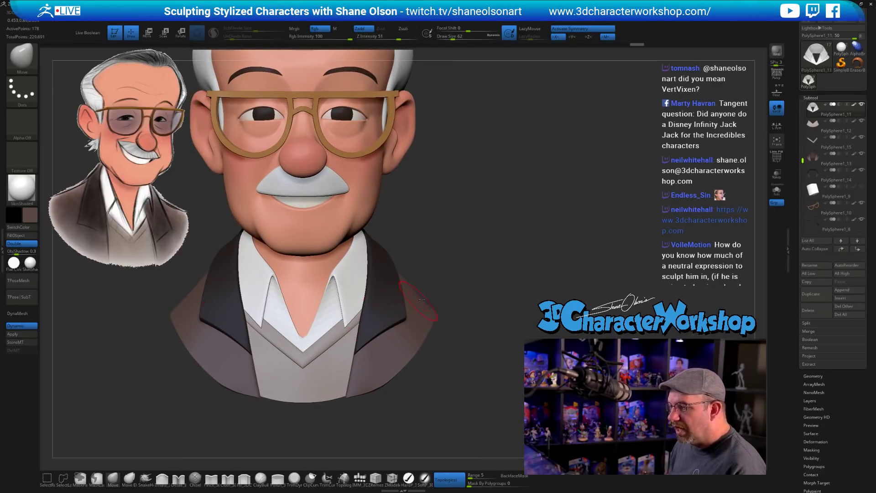
{"action": "left_click_drag", "start_coordinate": [462, 282], "coordinate": [449, 290]}
{"action": "key", "text": "s"}
{"action": "left_click", "coordinate": [438, 288]}
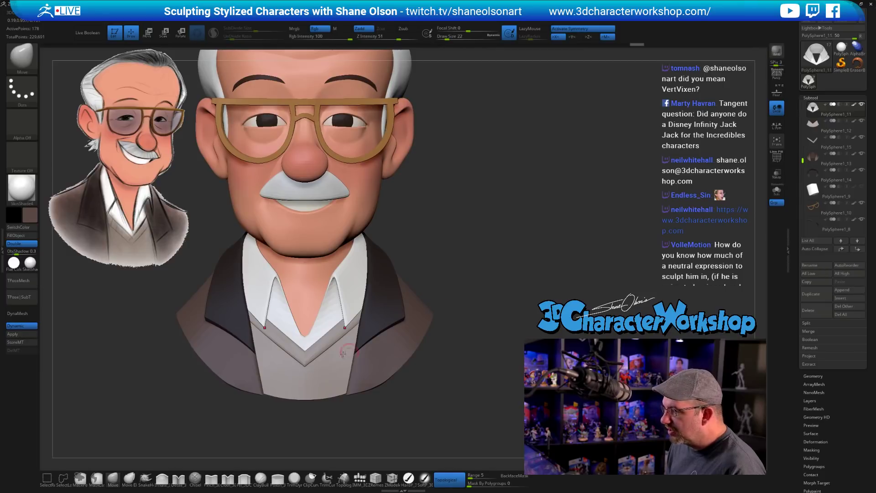
Select the V-neck trim, replace its dynamic subdivision with real subdivided geometry, and undo the one extra subdivision
{"action": "left_click", "coordinate": [315, 352], "text": "alt"}
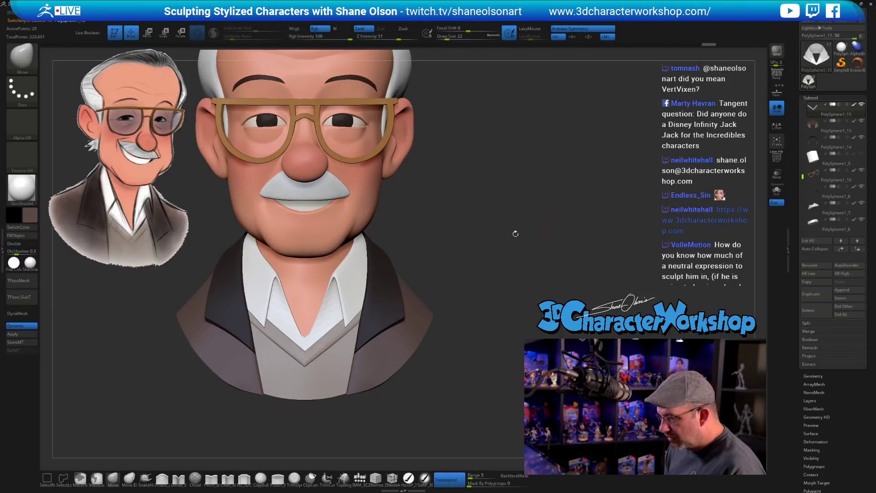
{"action": "left_click", "coordinate": [23, 326]}
{"action": "key", "text": "ctrl"}
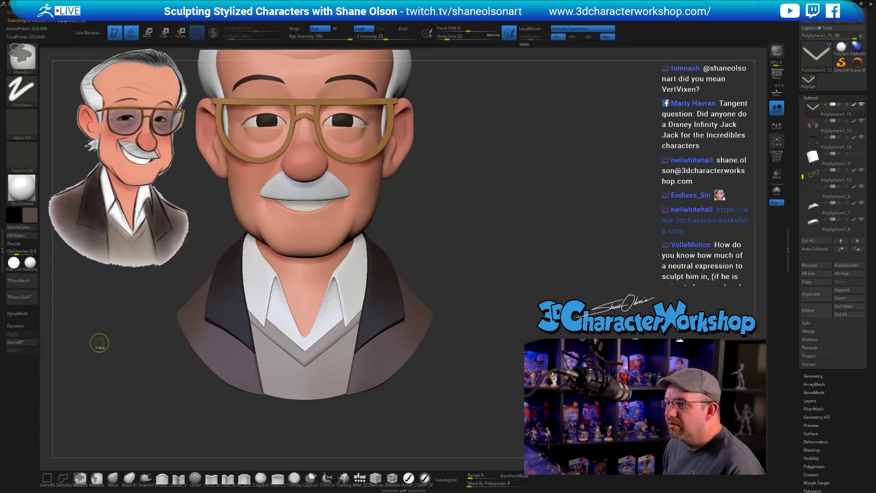
{"action": "key", "text": "ctrl+d"}
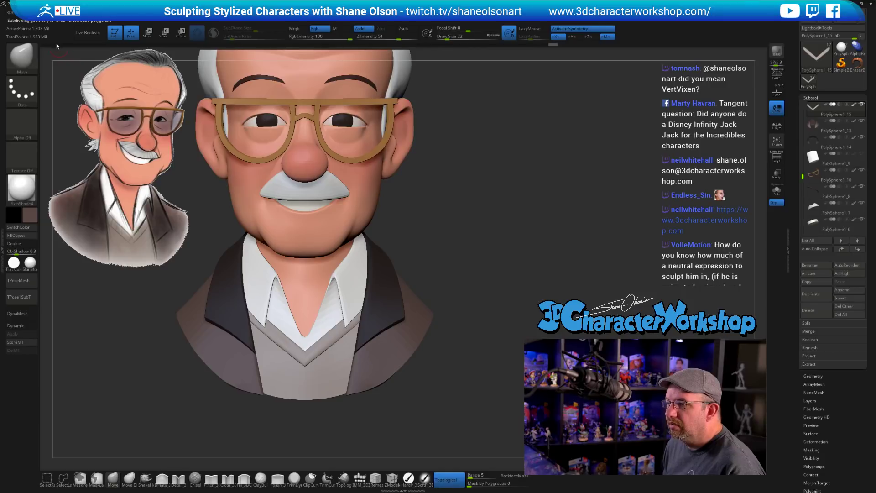
{"action": "key", "text": "ctrl+z"}
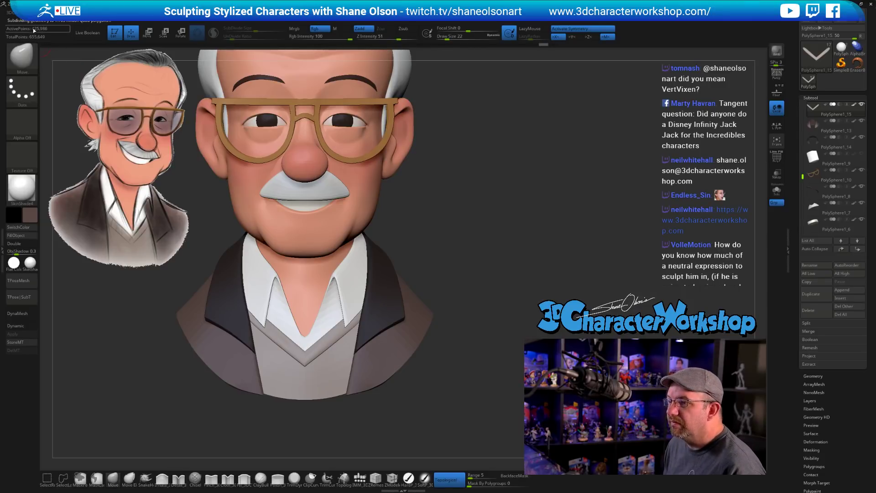
Set up the Chisel brush for the V-neck trim with draw size 7 and the Mrgb channel turned off
{"action": "left_click_drag", "start_coordinate": [498, 260], "coordinate": [487, 333]}
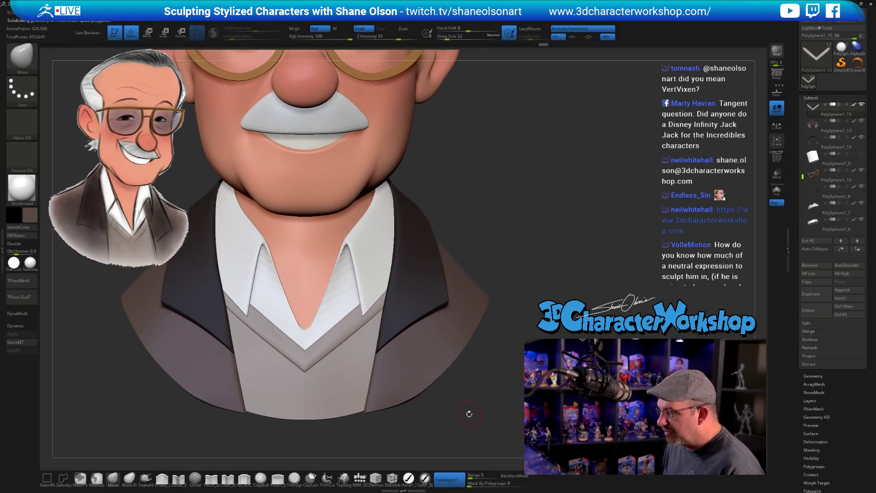
{"action": "key", "text": "s"}
{"action": "left_click_drag", "start_coordinate": [469, 413], "coordinate": [460, 415]}
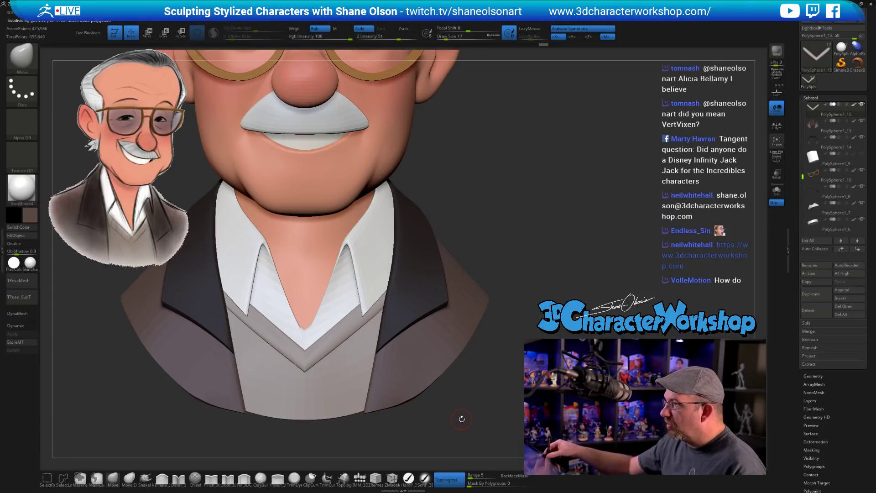
{"action": "mouse_move", "coordinate": [509, 260]}
{"action": "left_mouse_down"}
{"action": "mouse_move", "coordinate": [524, 244]}
{"action": "mouse_move", "coordinate": [503, 224]}
{"action": "mouse_move", "coordinate": [484, 268]}
{"action": "left_mouse_up"}
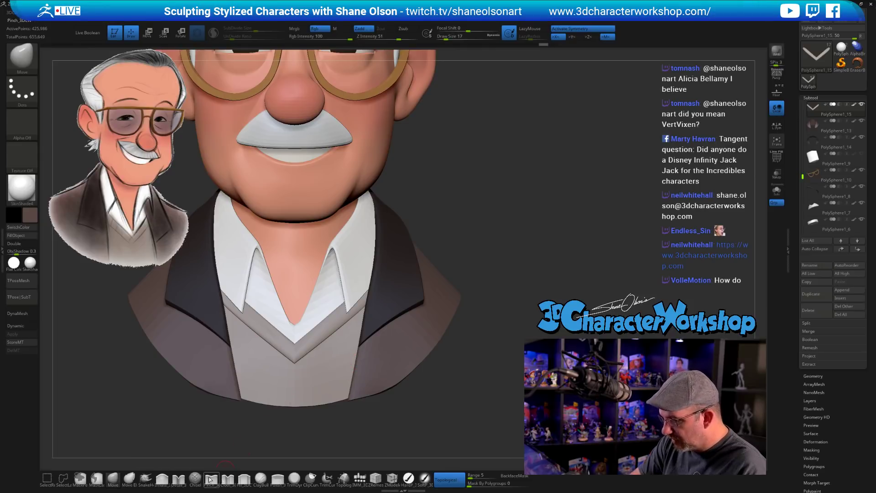
{"action": "left_click", "coordinate": [194, 478]}
{"action": "key", "text": "s"}
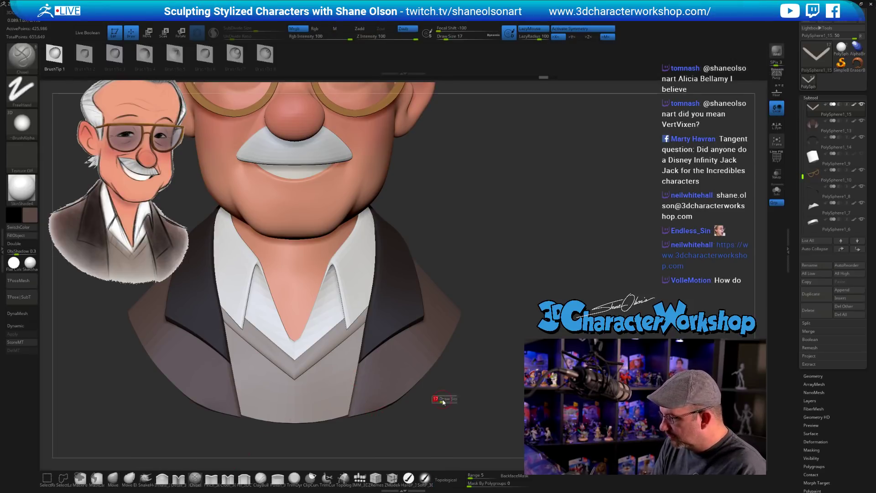
{"action": "left_click_drag", "start_coordinate": [442, 401], "coordinate": [438, 400]}
{"action": "left_click_drag", "start_coordinate": [459, 373], "coordinate": [455, 404], "text": "alt"}
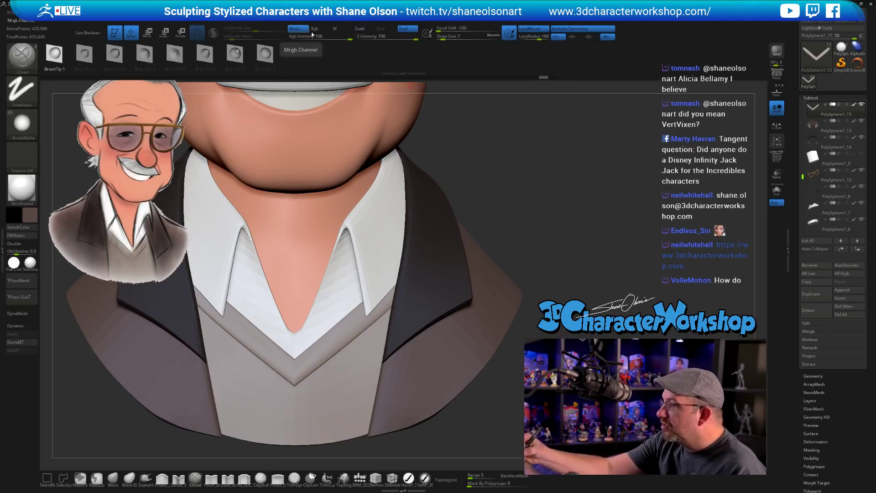
{"action": "left_click", "coordinate": [295, 28]}
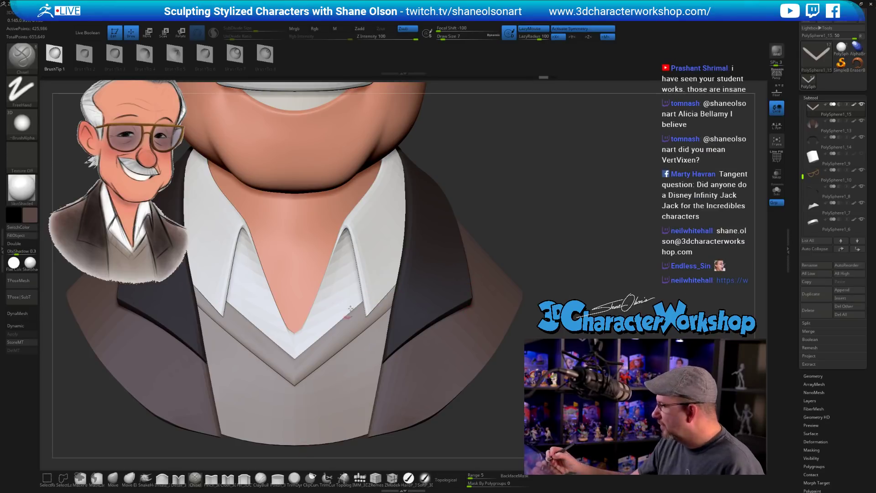
Add a new sculpting layer to the V-neck trim and store a morph target for it
{"action": "left_click_drag", "start_coordinate": [799, 346], "coordinate": [799, 242]}
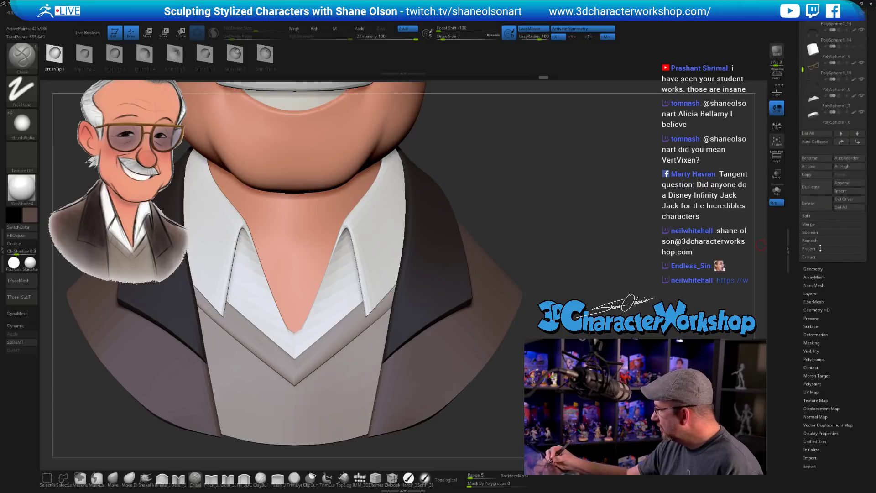
{"action": "left_click", "coordinate": [815, 295]}
{"action": "left_click_drag", "start_coordinate": [804, 200], "coordinate": [803, 224]}
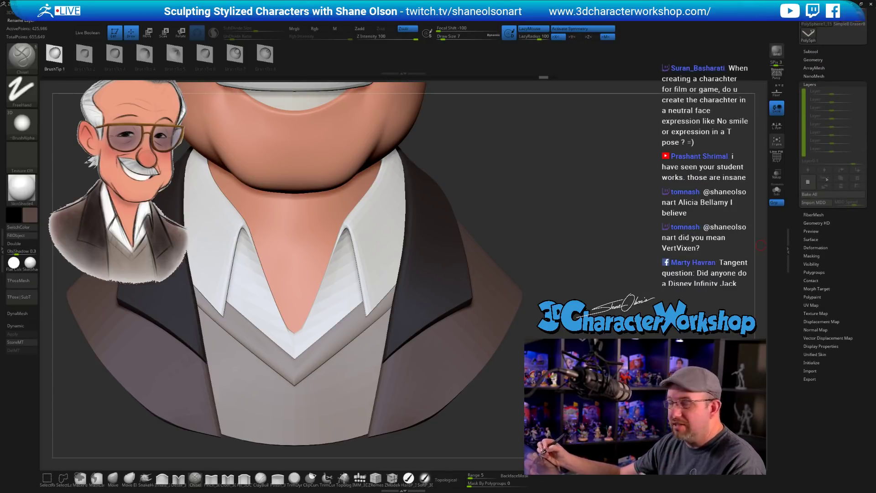
{"action": "left_click", "coordinate": [811, 185]}
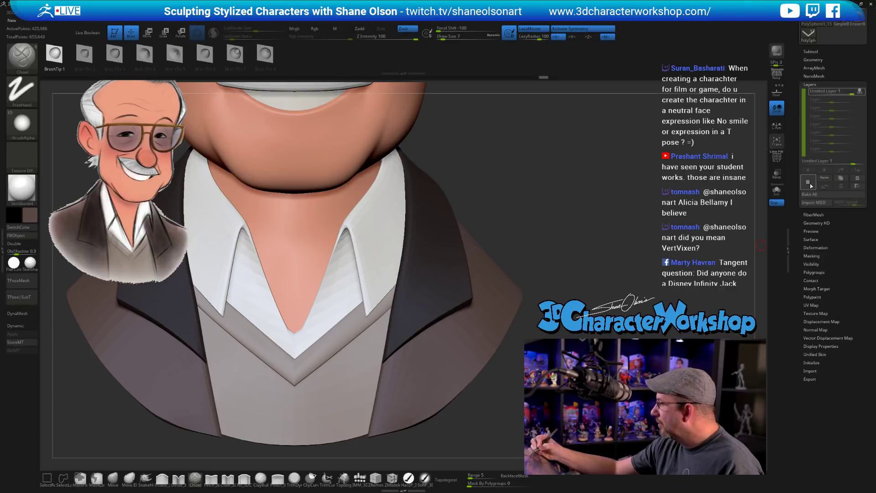
{"action": "left_click", "coordinate": [817, 289]}
{"action": "left_click", "coordinate": [815, 175]}
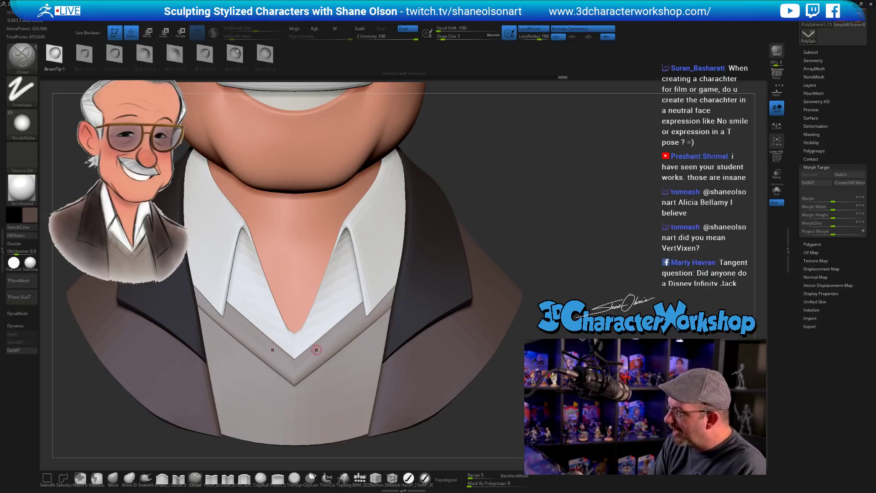
Carve symmetrical grooves along the V-neck trim with the Chisel brush, and undo the stroke that crosses the first groove
{"action": "left_click_drag", "start_coordinate": [304, 361], "coordinate": [379, 305]}
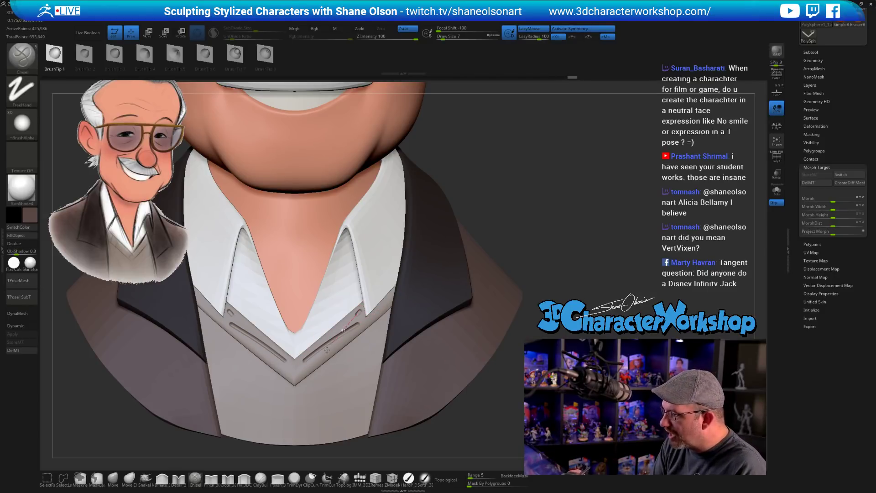
{"action": "left_click_drag", "start_coordinate": [326, 350], "coordinate": [322, 353]}
{"action": "scroll", "coordinate": [327, 350], "scroll_direction": "up", "scroll_amount": 3}
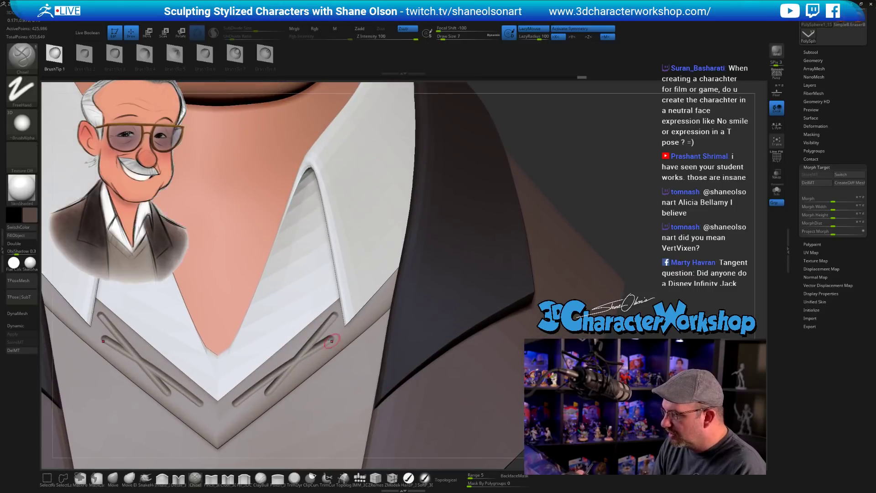
{"action": "key", "text": "ctrl+z"}
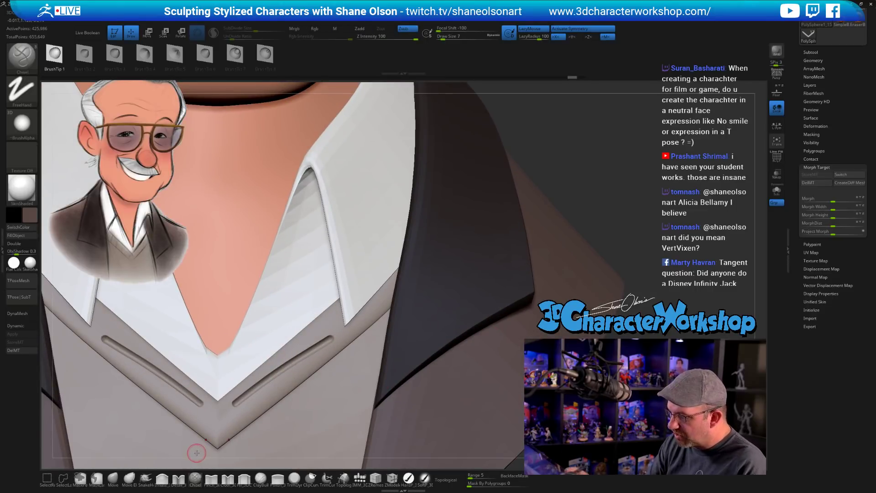
Undo the lengthwise grooves and carve symmetrical crosswise rib grooves outward from the V-neck trim's point with the Chisel brush at draw size 5
{"action": "key", "text": "ctrl+z"}
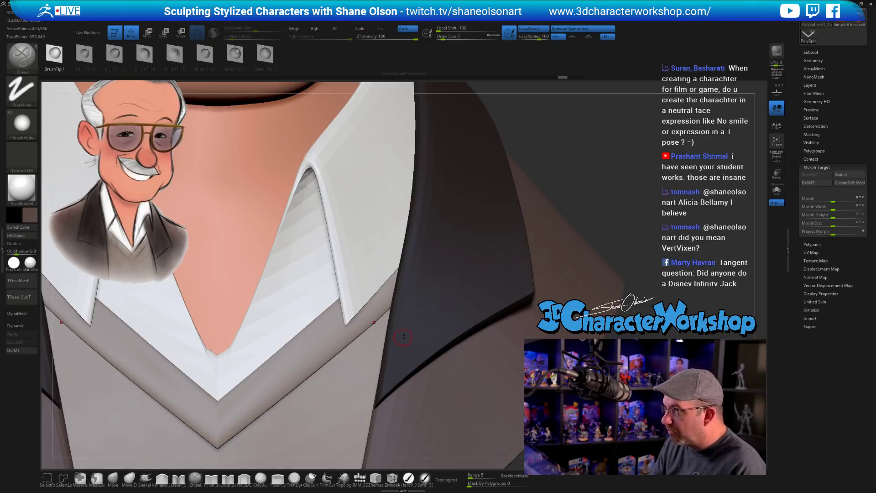
{"action": "left_click_drag", "start_coordinate": [404, 338], "coordinate": [451, 286], "text": "alt"}
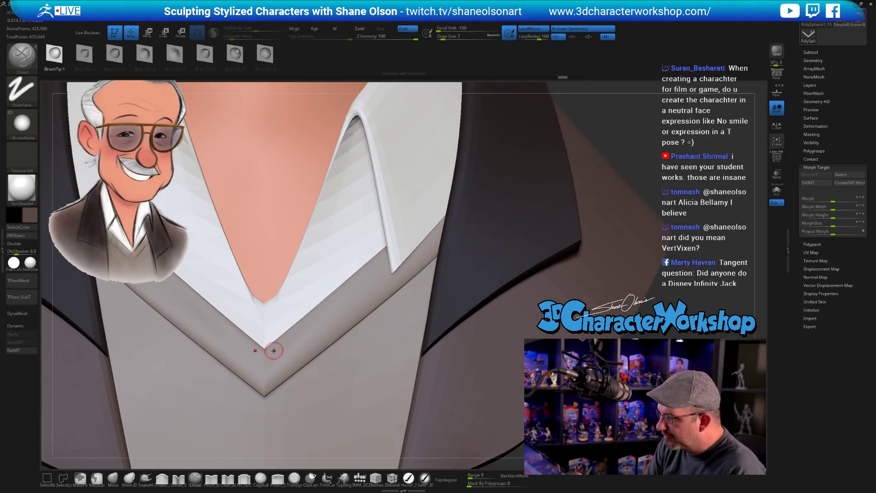
{"action": "key", "text": "bracketleft"}
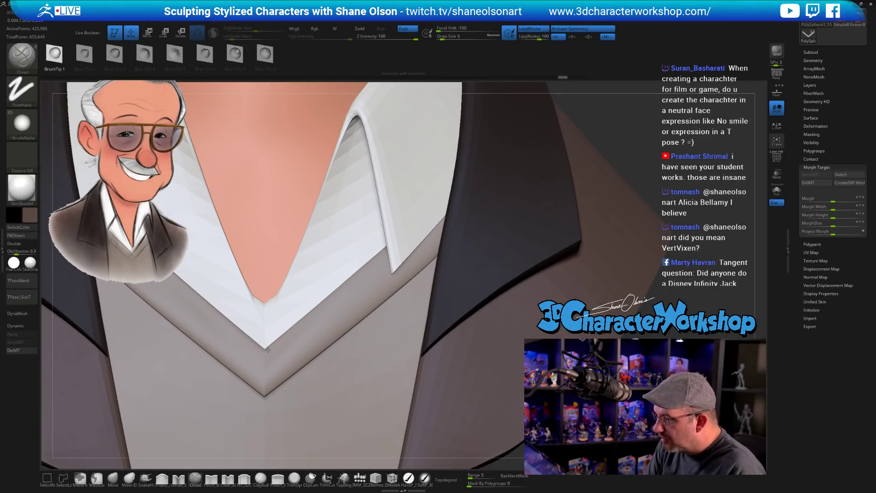
{"action": "left_click_drag", "start_coordinate": [292, 389], "coordinate": [307, 403]}
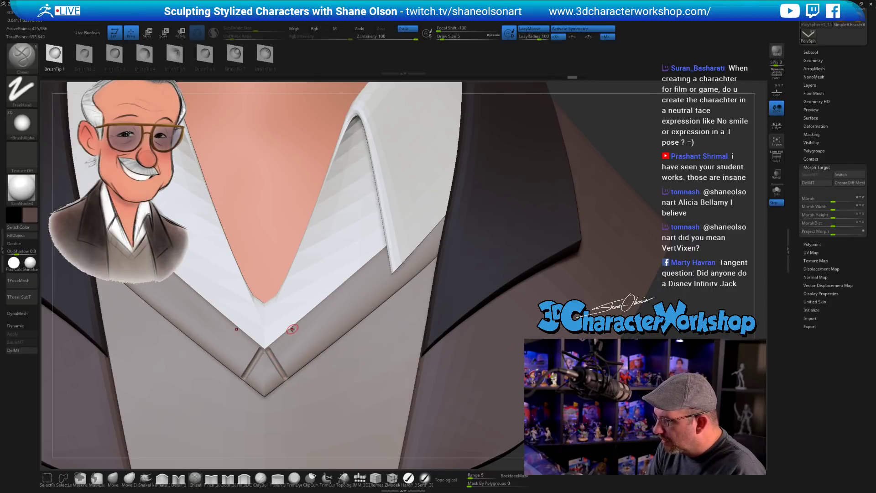
{"action": "mouse_move", "coordinate": [301, 342]}
{"action": "left_mouse_down"}
{"action": "mouse_move", "coordinate": [315, 362]}
{"action": "mouse_move", "coordinate": [340, 339]}
{"action": "left_mouse_up"}
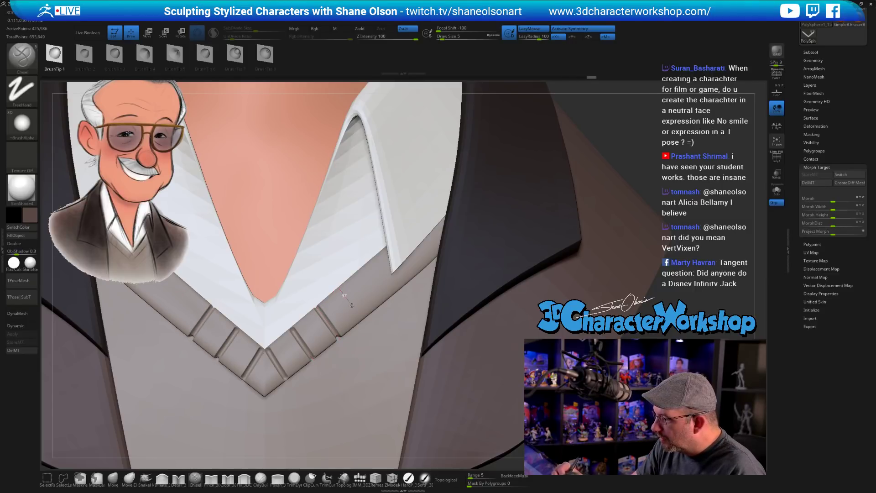
{"action": "left_click_drag", "start_coordinate": [351, 305], "coordinate": [373, 336]}
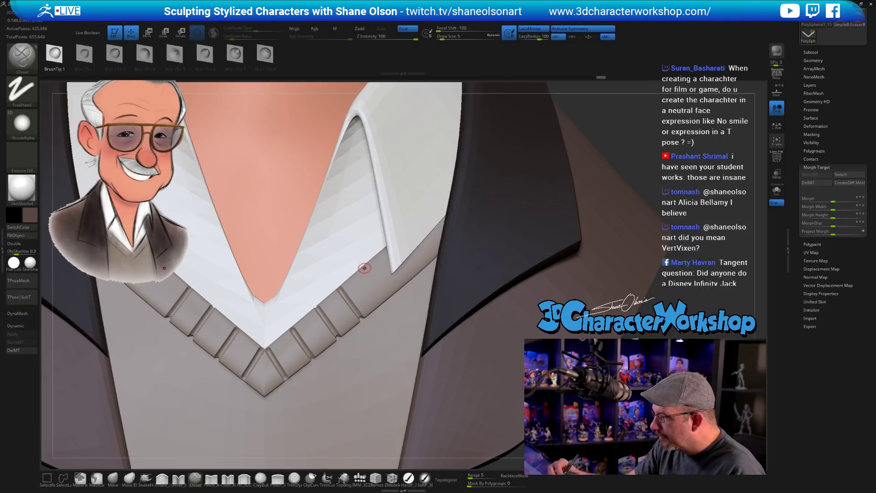
{"action": "left_click_drag", "start_coordinate": [366, 271], "coordinate": [385, 299]}
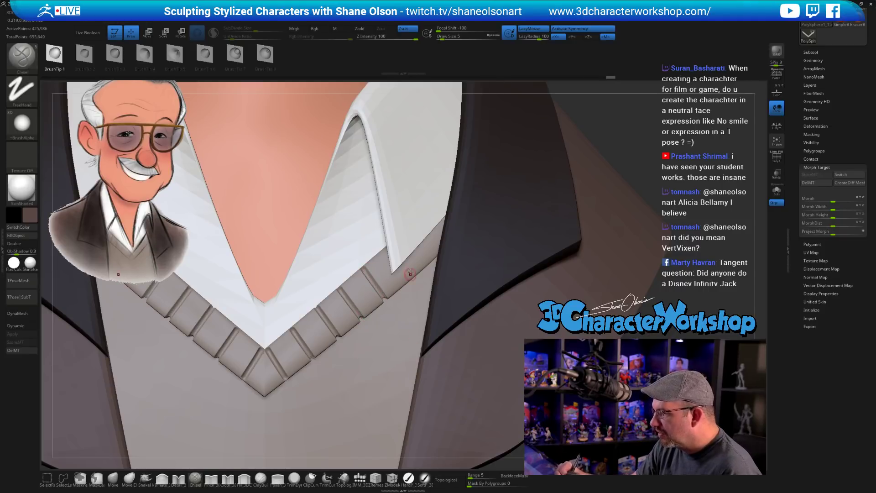
Isolate the V-neck trim, carve the remaining crosswise grooves up to its rounded ends, and show the whole bust again
{"action": "left_click", "coordinate": [777, 190]}
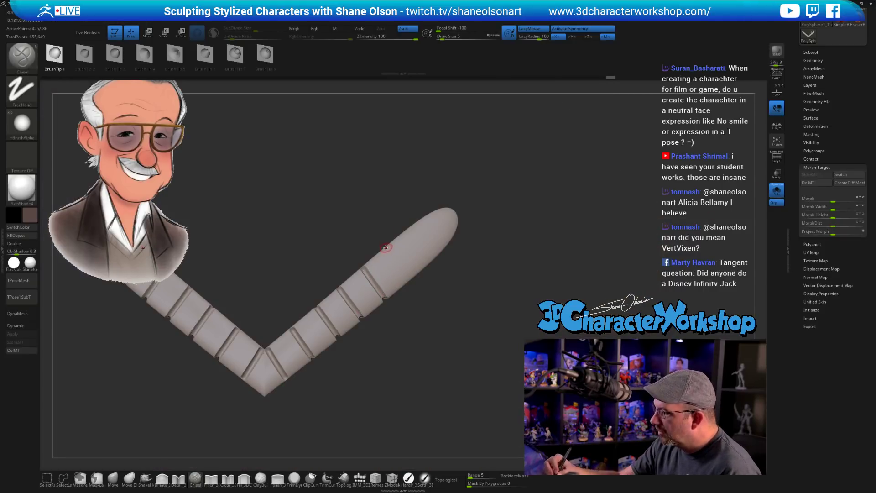
{"action": "left_click_drag", "start_coordinate": [386, 247], "coordinate": [410, 279]}
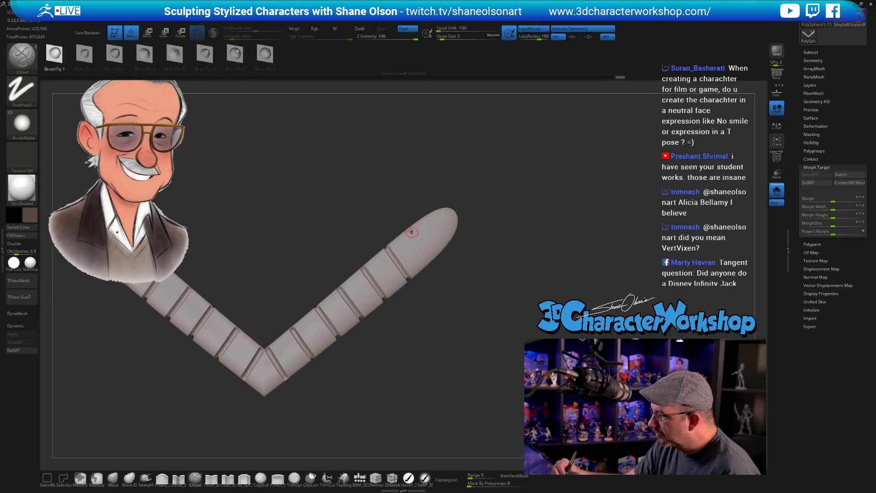
{"action": "left_click_drag", "start_coordinate": [425, 249], "coordinate": [446, 272]}
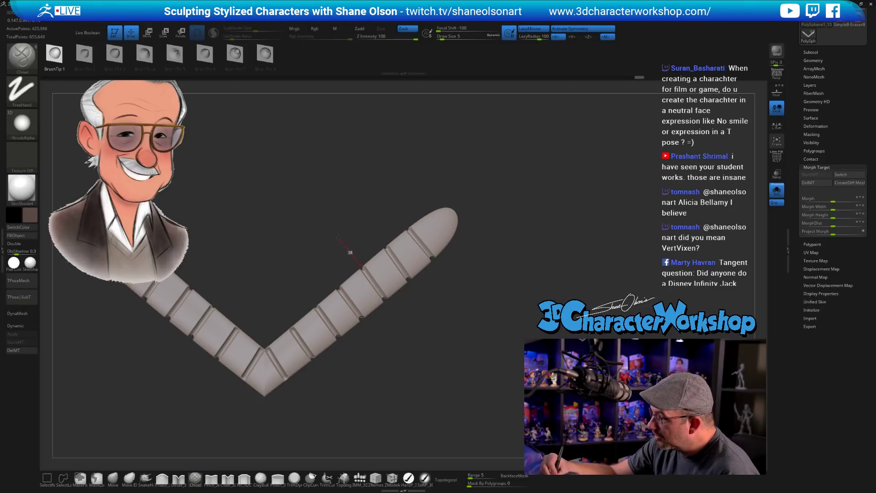
{"action": "key", "text": "shift"}
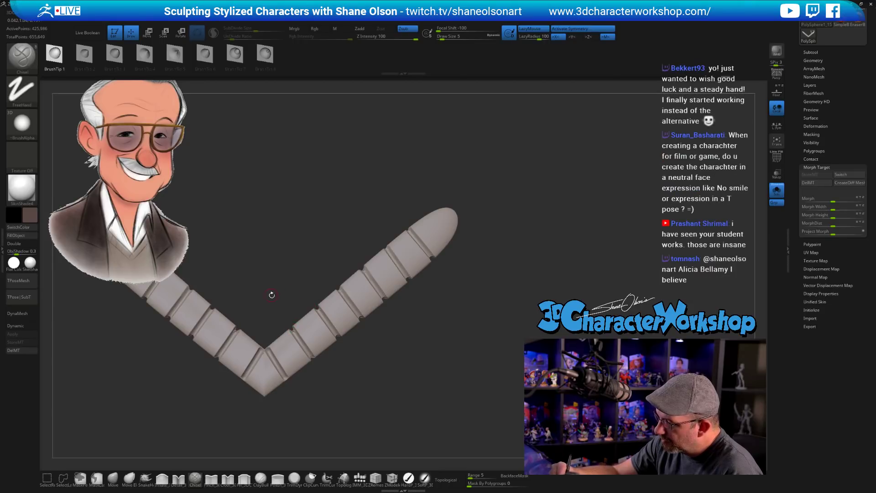
{"action": "key", "text": "shift"}
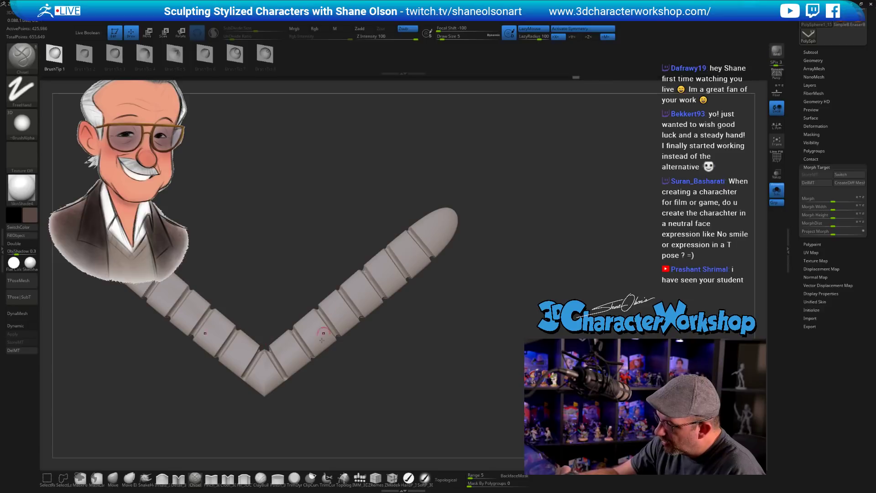
{"action": "key", "text": "shift"}
{"action": "mouse_move", "coordinate": [440, 357]}
{"action": "left_mouse_down"}
{"action": "mouse_move", "coordinate": [458, 341]}
{"action": "mouse_move", "coordinate": [465, 364]}
{"action": "mouse_move", "coordinate": [472, 338]}
{"action": "mouse_move", "coordinate": [462, 327]}
{"action": "mouse_move", "coordinate": [461, 348]}
{"action": "left_mouse_up"}
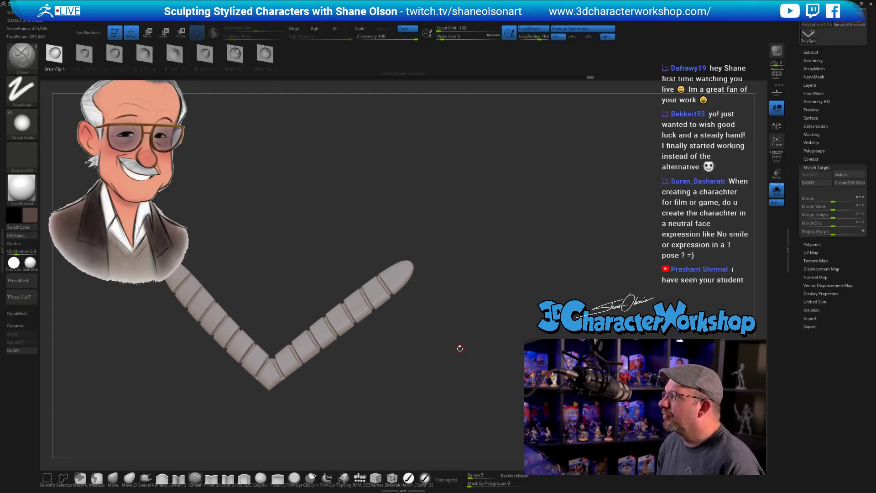
{"action": "mouse_move", "coordinate": [460, 348]}
{"action": "left_mouse_down"}
{"action": "mouse_move", "coordinate": [474, 283]}
{"action": "mouse_move", "coordinate": [491, 257]}
{"action": "mouse_move", "coordinate": [464, 294]}
{"action": "mouse_move", "coordinate": [460, 340]}
{"action": "mouse_move", "coordinate": [475, 343]}
{"action": "left_mouse_up"}
{"action": "left_click", "coordinate": [777, 190]}
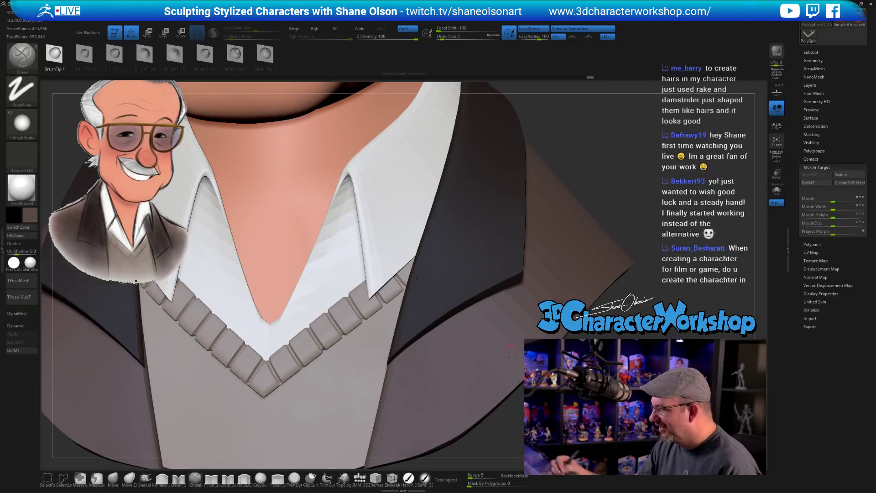
Soften the V-neck trim's grooves by lowering the intensity of its sculpting layer to about 0.27
{"action": "right_click_drag", "start_coordinate": [479, 365], "coordinate": [480, 403], "text": "ctrl"}
{"action": "left_click", "coordinate": [817, 168]}
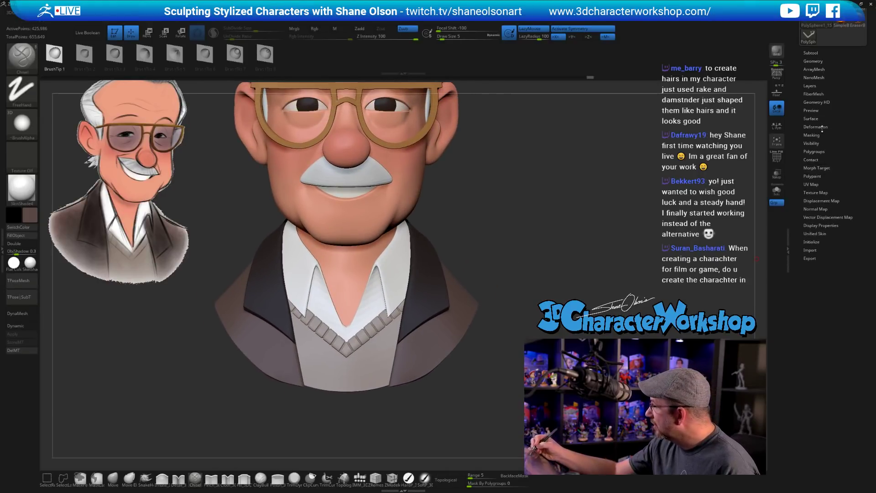
{"action": "left_click", "coordinate": [813, 85]}
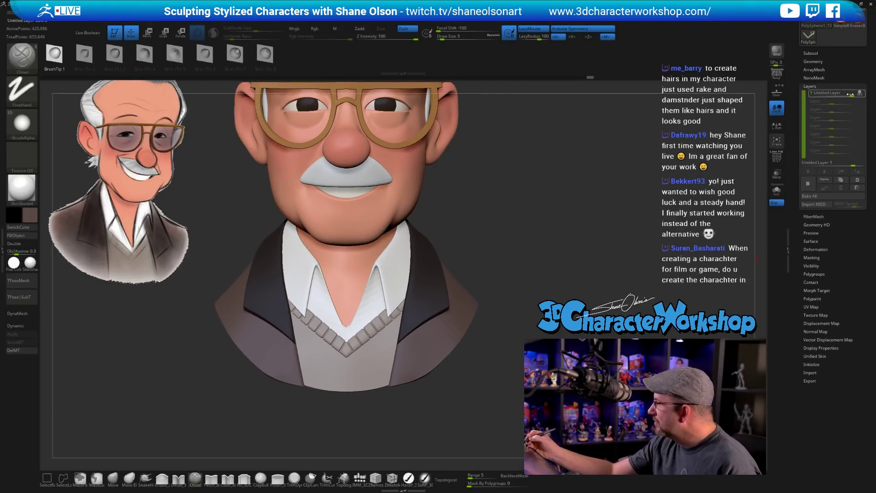
{"action": "left_click_drag", "start_coordinate": [852, 94], "coordinate": [840, 96]}
{"action": "mouse_move", "coordinate": [847, 97]}
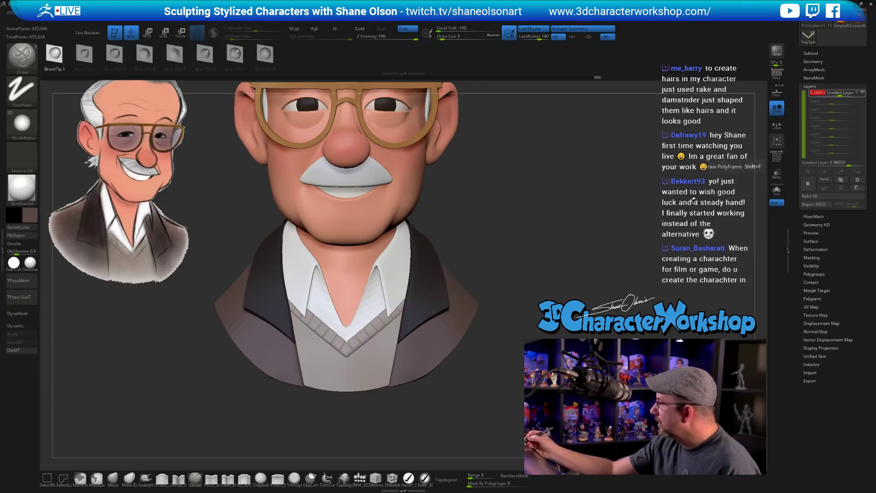
{"action": "left_click_drag", "start_coordinate": [589, 260], "coordinate": [574, 291], "text": "alt"}
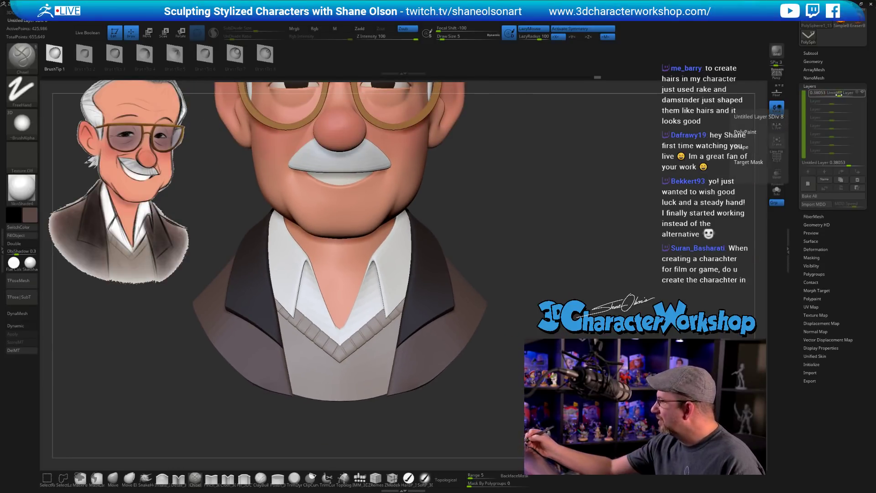
{"action": "left_click_drag", "start_coordinate": [841, 95], "coordinate": [836, 95]}
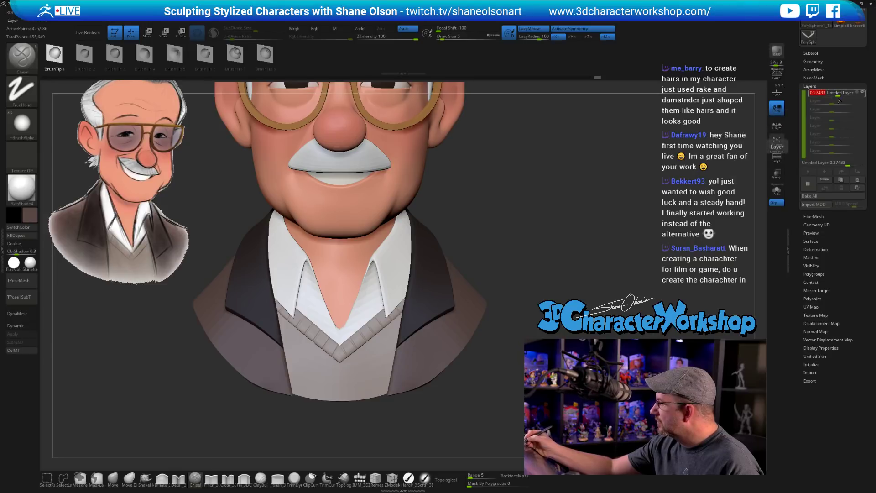
Examine the ribbed V-neck trim on the full bust from front and three-quarter views against the reference drawing
{"action": "left_click_drag", "start_coordinate": [559, 289], "coordinate": [545, 256], "text": "alt"}
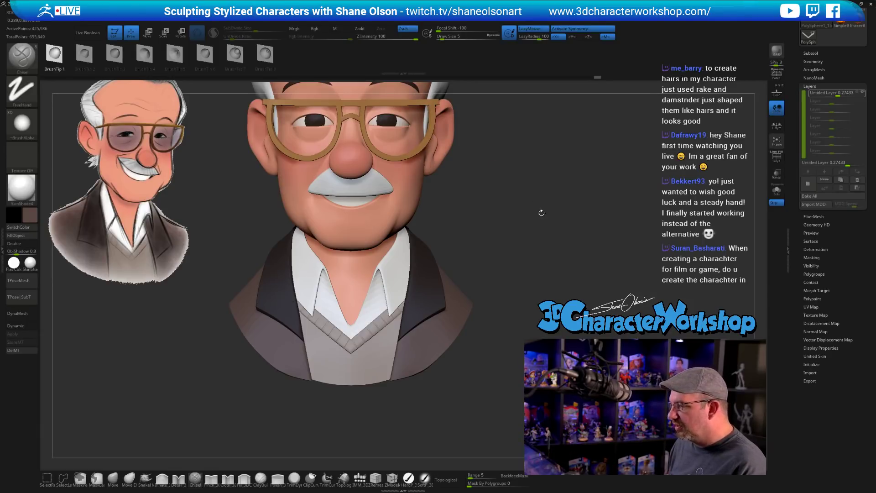
{"action": "scroll", "coordinate": [541, 212], "scroll_direction": "down", "scroll_amount": 2}
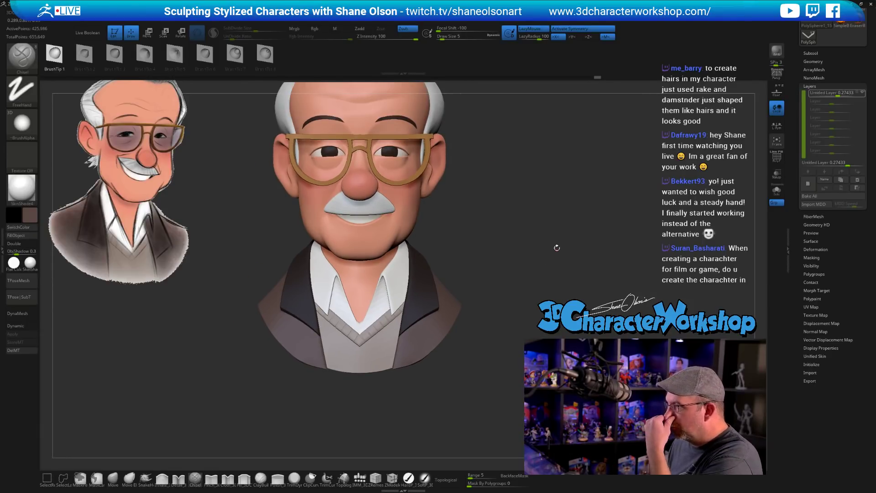
{"action": "mouse_move", "coordinate": [555, 238]}
{"action": "left_mouse_down", "text": "alt"}
{"action": "mouse_move", "coordinate": [530, 252]}
{"action": "mouse_move", "coordinate": [495, 245]}
{"action": "mouse_move", "coordinate": [511, 240]}
{"action": "mouse_move", "coordinate": [508, 226]}
{"action": "left_mouse_up", "text": "alt"}
{"action": "key", "text": "s"}
{"action": "left_click", "coordinate": [491, 247]}
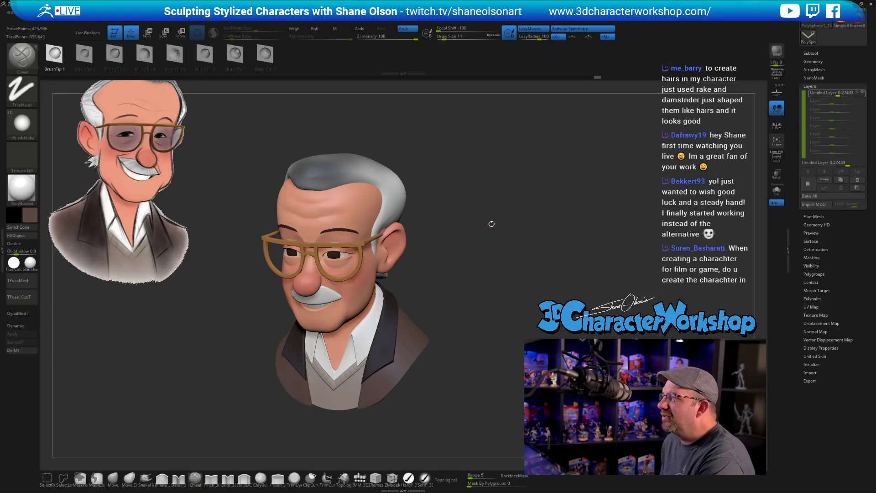
{"action": "mouse_move", "coordinate": [501, 229]}
{"action": "left_mouse_down"}
{"action": "mouse_move", "coordinate": [496, 244]}
{"action": "mouse_move", "coordinate": [512, 242]}
{"action": "mouse_move", "coordinate": [511, 233]}
{"action": "left_mouse_up"}
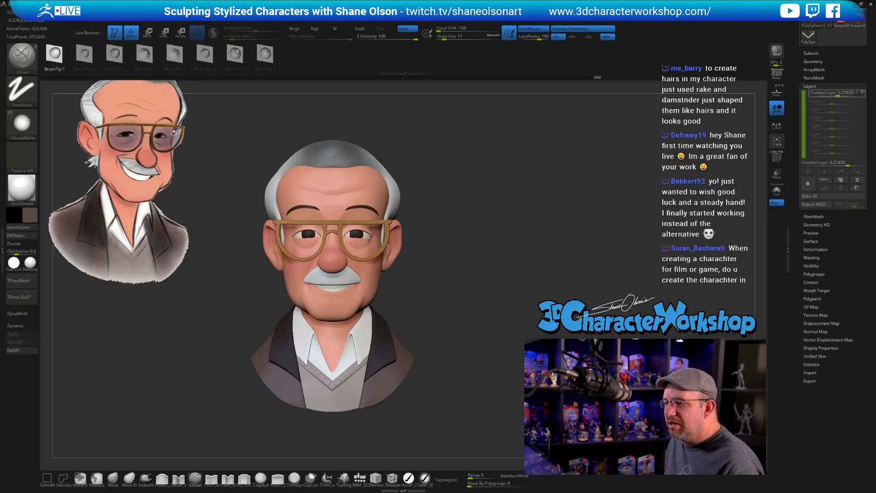
{"action": "left_click_drag", "start_coordinate": [513, 194], "coordinate": [457, 232]}
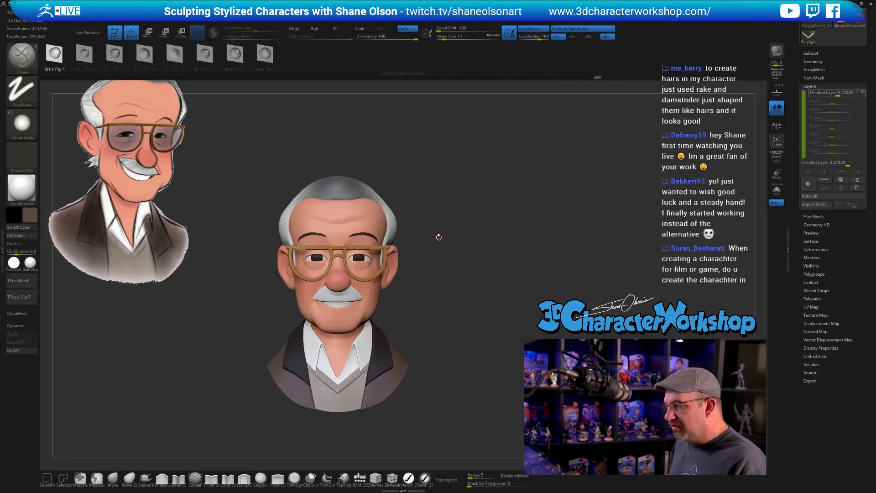
{"action": "left_click_drag", "start_coordinate": [439, 237], "coordinate": [454, 272]}
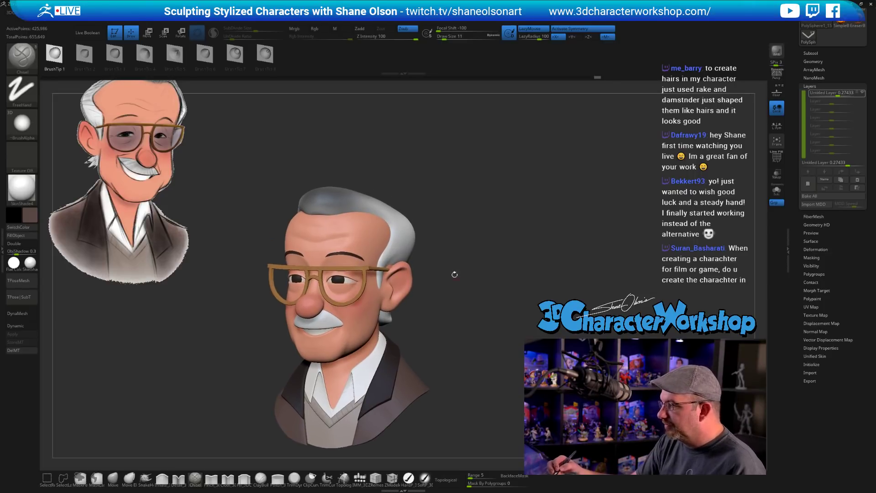
{"action": "left_click", "coordinate": [399, 236], "text": "alt"}
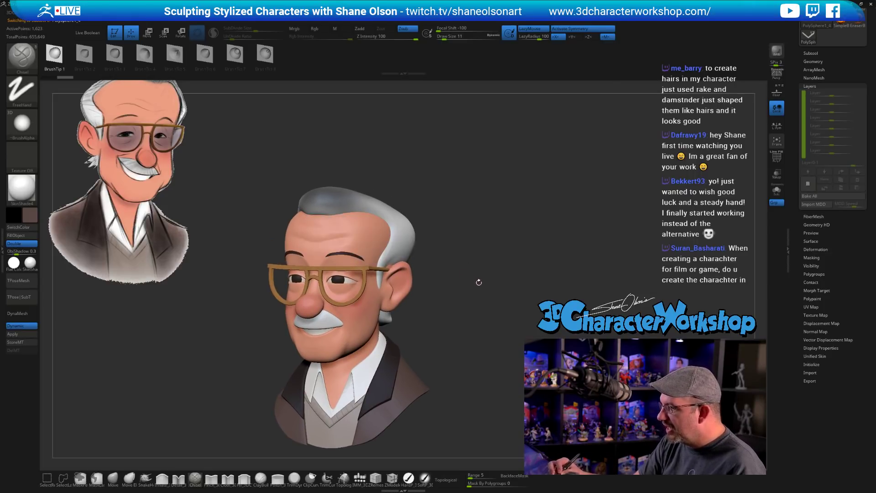
{"action": "left_click_drag", "start_coordinate": [479, 282], "coordinate": [367, 385], "text": "shift"}
{"action": "left_click", "coordinate": [352, 406], "text": "alt"}
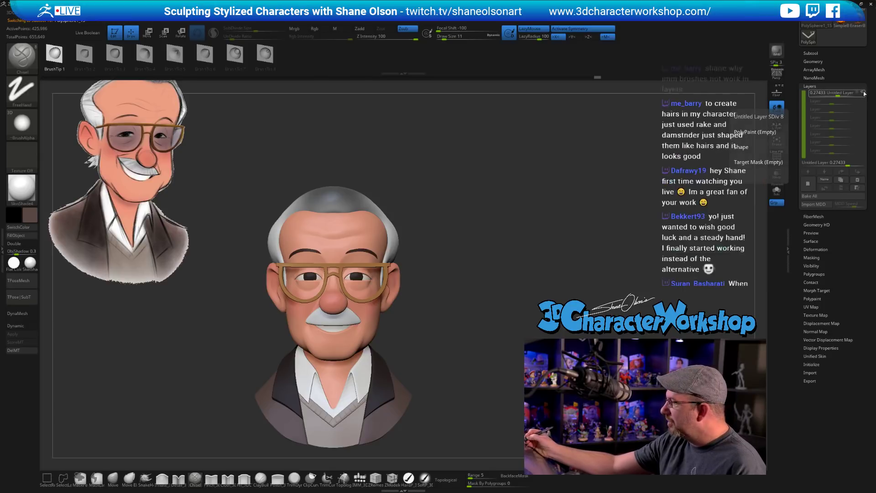
Set the Chisel brush's draw size to 23, select the hair, and replace its dynamic subdivision with real subdivided geometry
{"action": "left_click_drag", "start_coordinate": [563, 223], "coordinate": [471, 268]}
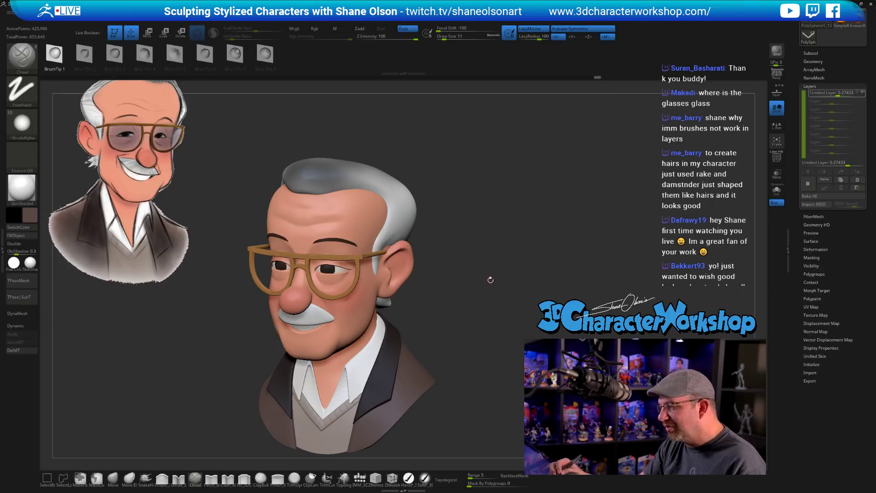
{"action": "key", "text": "]"}
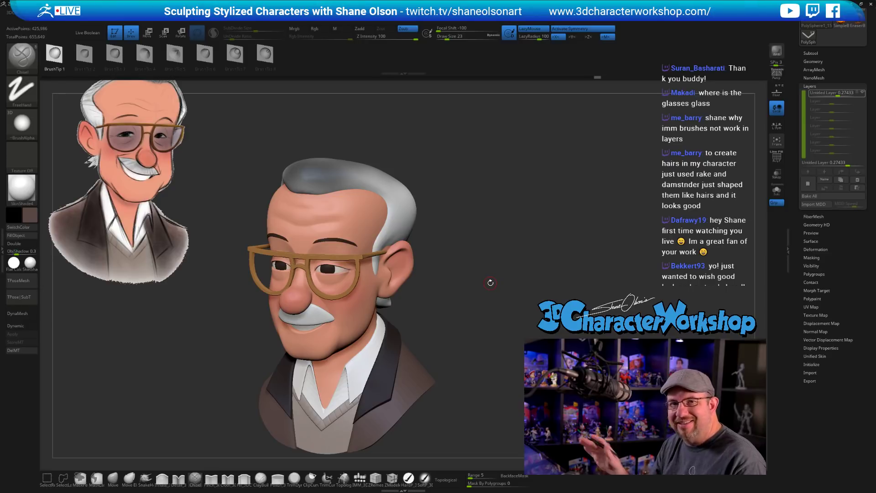
{"action": "left_click_drag", "start_coordinate": [468, 273], "coordinate": [475, 306]}
{"action": "key", "text": "space"}
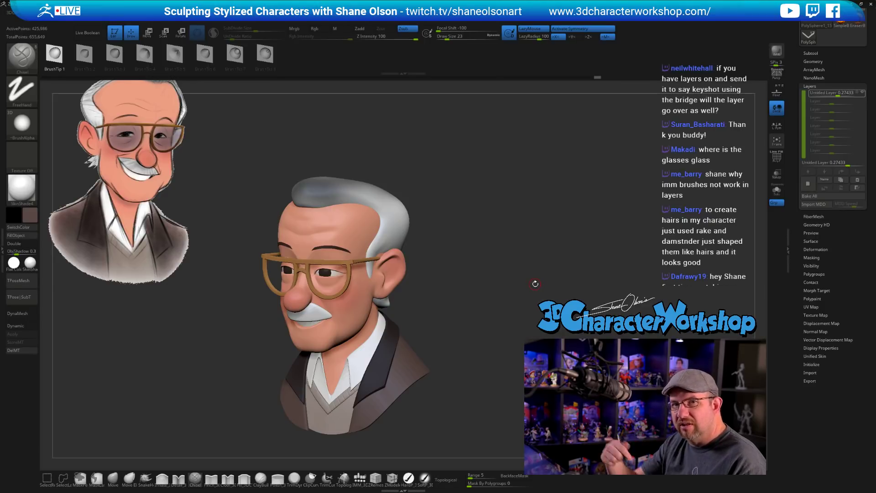
{"action": "left_click_drag", "start_coordinate": [483, 255], "coordinate": [473, 276]}
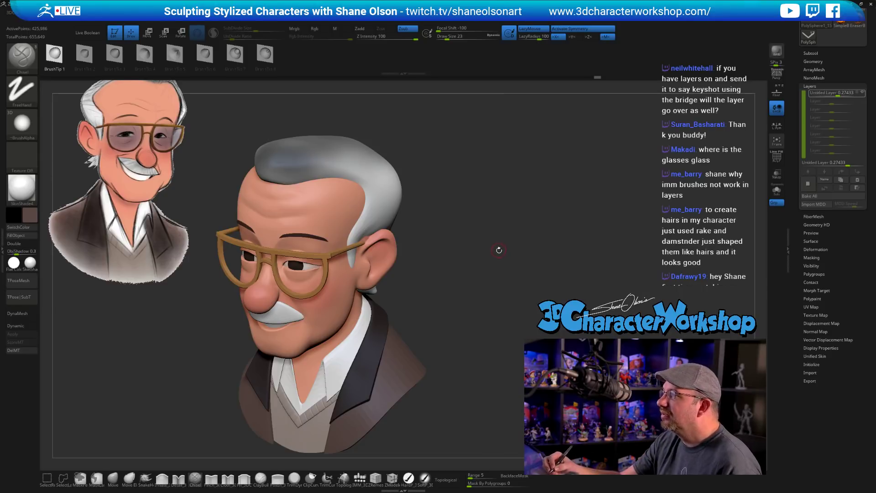
{"action": "mouse_move", "coordinate": [491, 235]}
{"action": "left_mouse_down"}
{"action": "mouse_move", "coordinate": [494, 251]}
{"action": "mouse_move", "coordinate": [470, 225]}
{"action": "mouse_move", "coordinate": [480, 245]}
{"action": "left_mouse_up"}
{"action": "left_click", "coordinate": [366, 213], "text": "alt"}
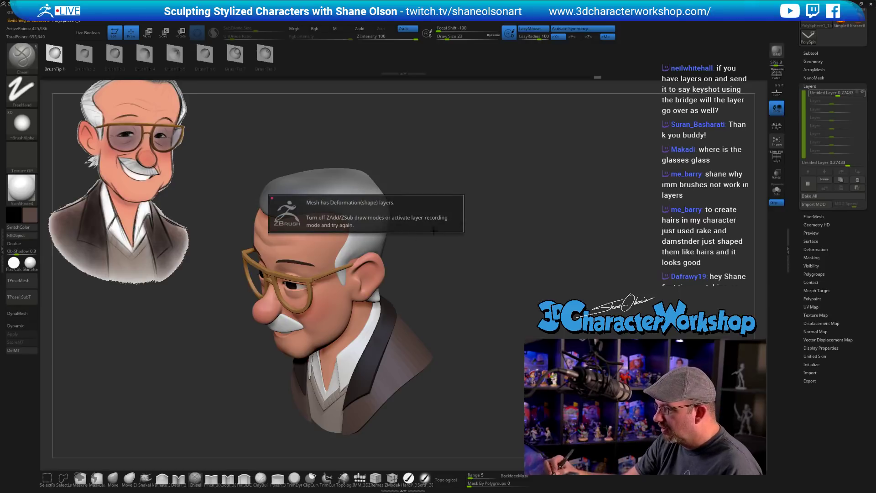
{"action": "left_click_drag", "start_coordinate": [446, 268], "coordinate": [464, 256]}
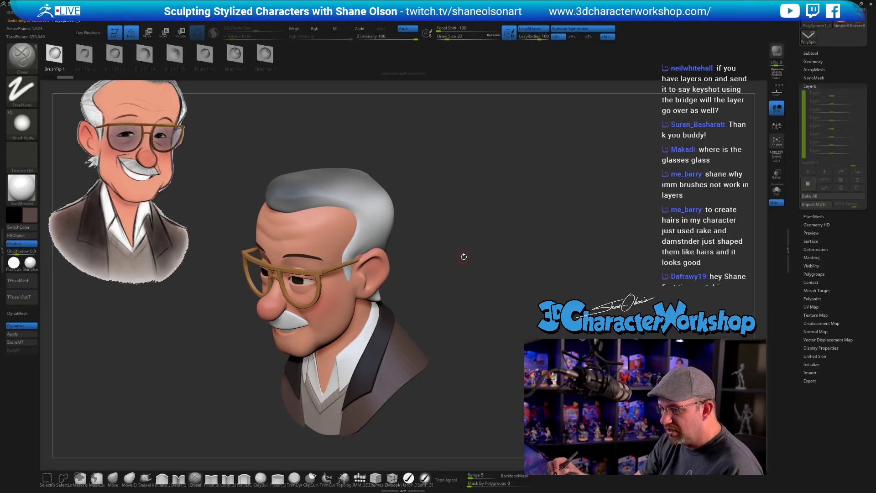
{"action": "key", "text": "ctrl"}
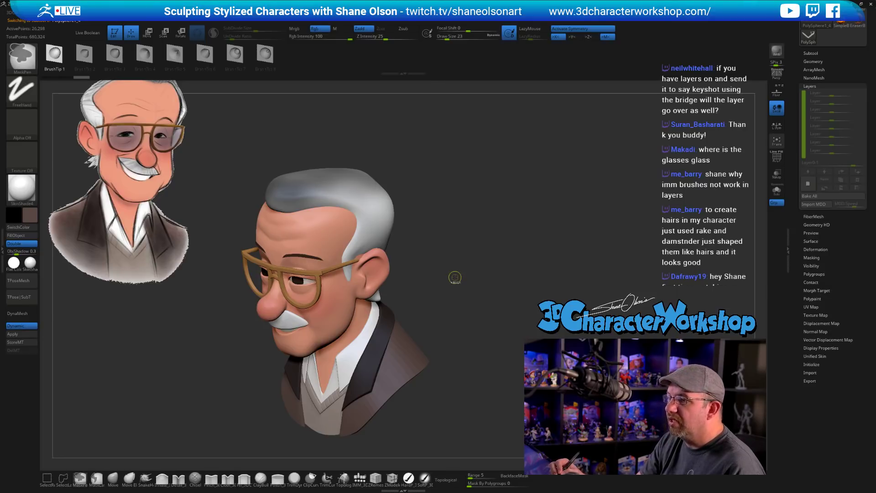
{"action": "left_click", "coordinate": [16, 326]}
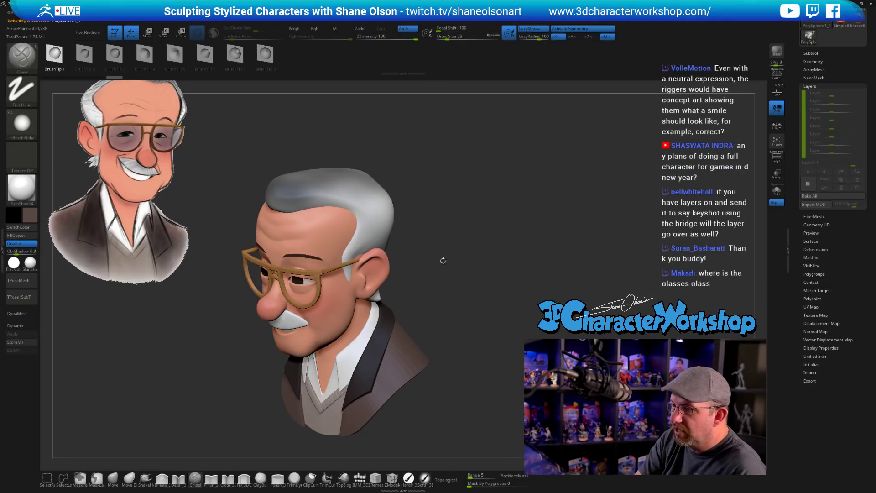
Subdivide the hair once more and sculpt trial strands over its front with the ClayBuildup brush at draw size 41
{"action": "key", "text": "ctrl+d"}
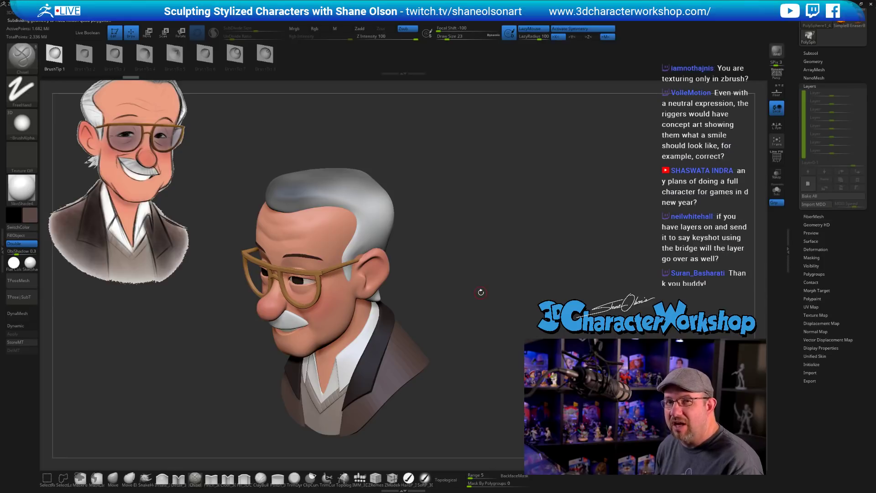
{"action": "mouse_move", "coordinate": [481, 245]}
{"action": "left_mouse_down"}
{"action": "mouse_move", "coordinate": [466, 225]}
{"action": "mouse_move", "coordinate": [466, 243]}
{"action": "mouse_move", "coordinate": [495, 269]}
{"action": "mouse_move", "coordinate": [496, 284]}
{"action": "mouse_move", "coordinate": [434, 261]}
{"action": "left_mouse_up"}
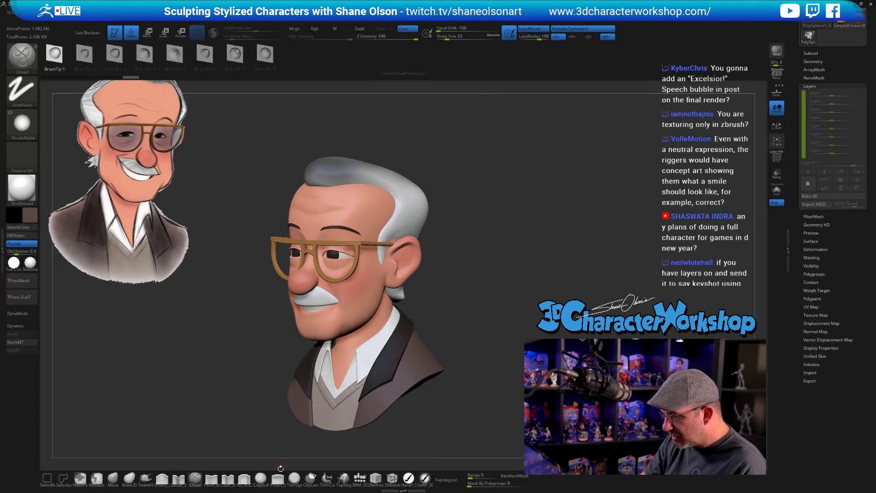
{"action": "left_click", "coordinate": [261, 478]}
{"action": "key", "text": "s"}
{"action": "left_click_drag", "start_coordinate": [507, 248], "coordinate": [487, 303], "text": "alt"}
{"action": "key", "text": "s"}
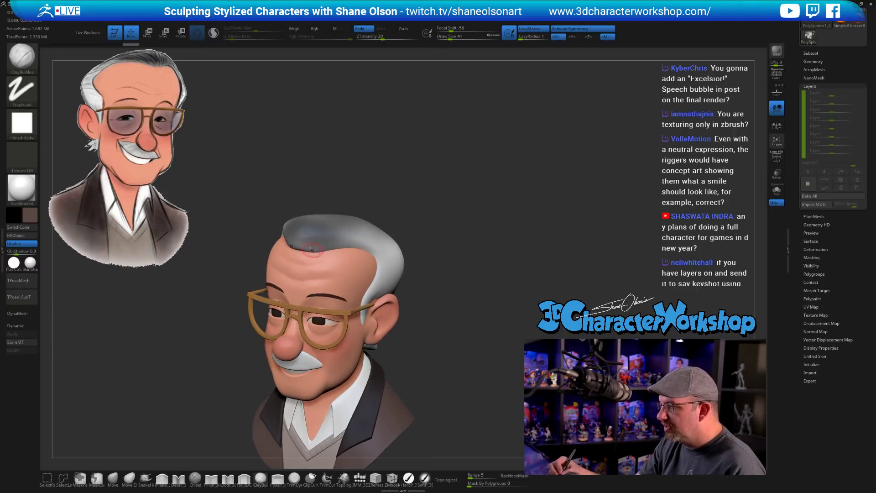
{"action": "left_click_drag", "start_coordinate": [431, 225], "coordinate": [424, 238]}
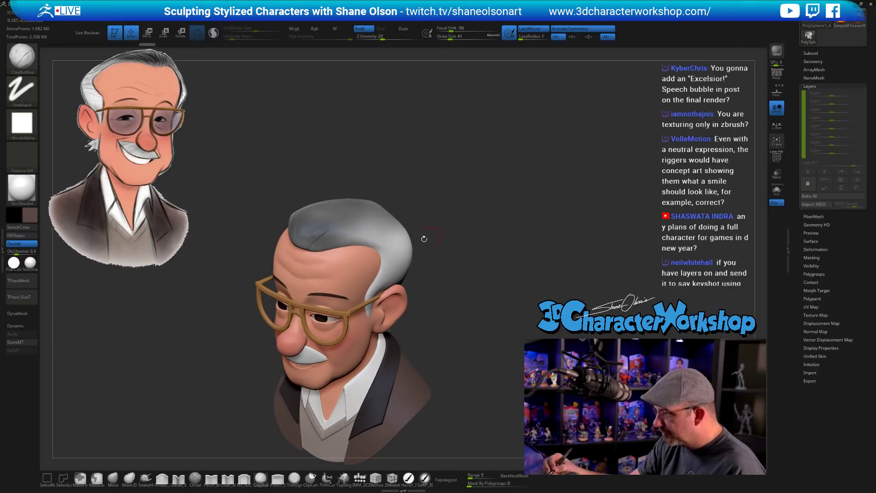
Lower the hair's subdivision level, smooth its surface, and return it to the highest level
{"action": "left_click_drag", "start_coordinate": [375, 184], "coordinate": [433, 309]}
{"action": "key", "text": "shift+d"}
{"action": "key", "text": "shift+d"}
{"action": "key", "text": "shift+d"}
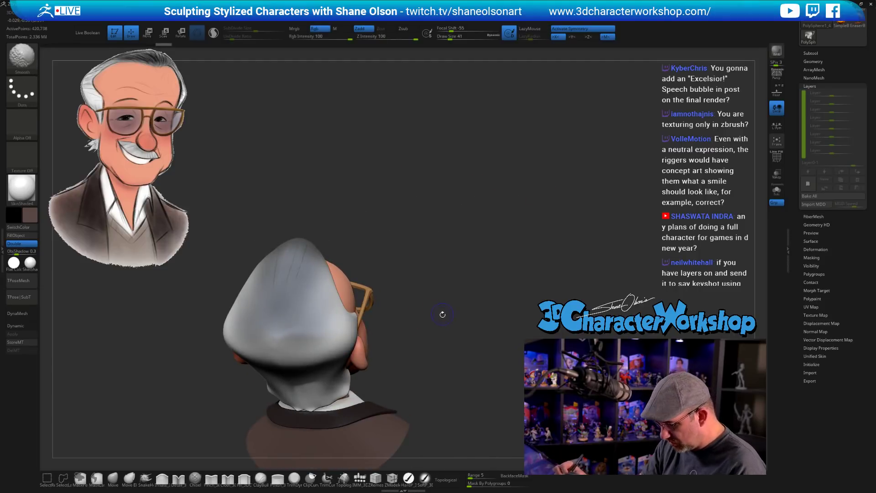
{"action": "left_click_drag", "start_coordinate": [452, 339], "coordinate": [447, 270]}
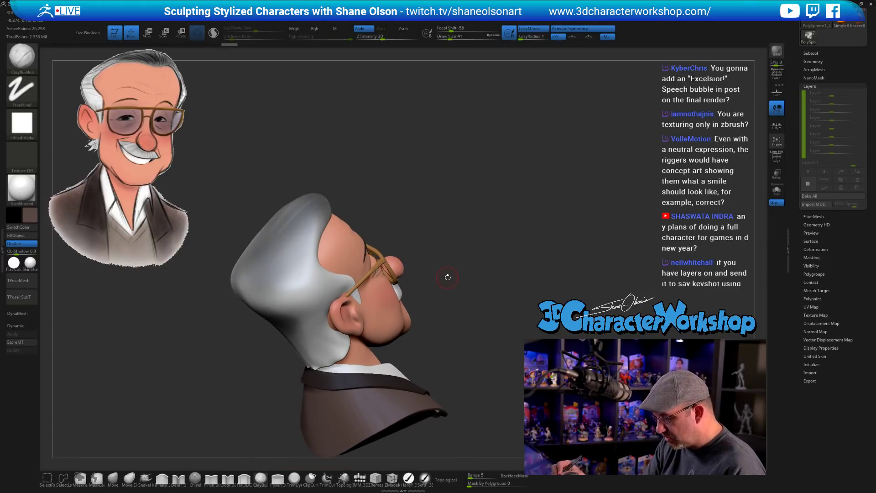
{"action": "key", "text": "d"}
Set the ClayBuildup draw size to 25 and sculpt swept-back strands from the front hairline across the side of the hair
{"action": "key", "text": "s"}
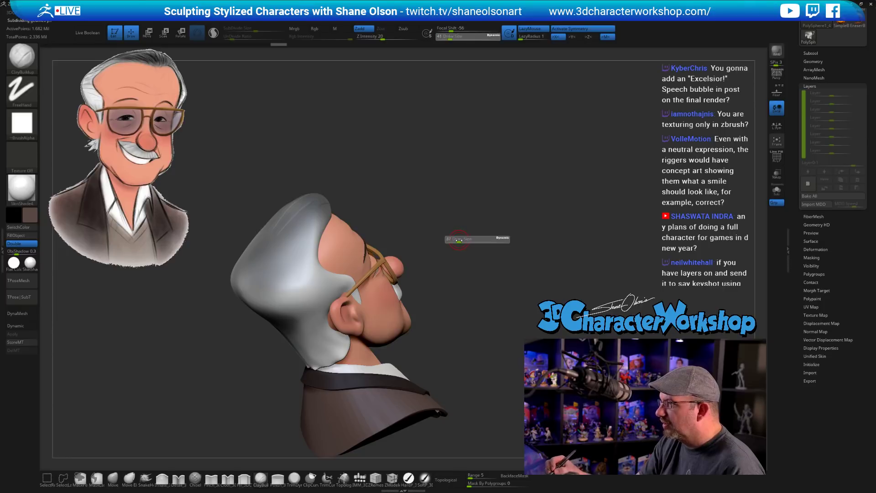
{"action": "mouse_move", "coordinate": [459, 240]}
{"action": "left_mouse_down"}
{"action": "mouse_move", "coordinate": [439, 250]}
{"action": "mouse_move", "coordinate": [442, 265]}
{"action": "mouse_move", "coordinate": [480, 290]}
{"action": "mouse_move", "coordinate": [487, 265]}
{"action": "mouse_move", "coordinate": [332, 271]}
{"action": "left_mouse_up"}
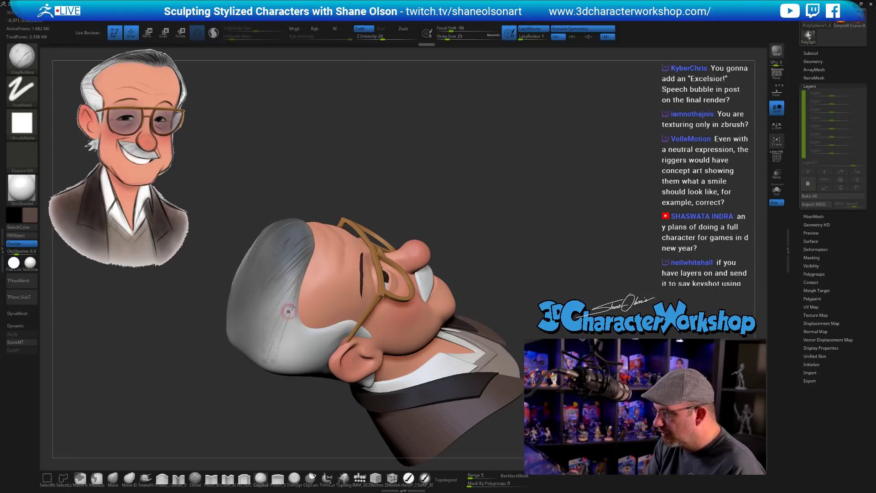
{"action": "left_click_drag", "start_coordinate": [290, 313], "coordinate": [284, 359]}
{"action": "right_click_drag", "start_coordinate": [328, 335], "coordinate": [279, 309]}
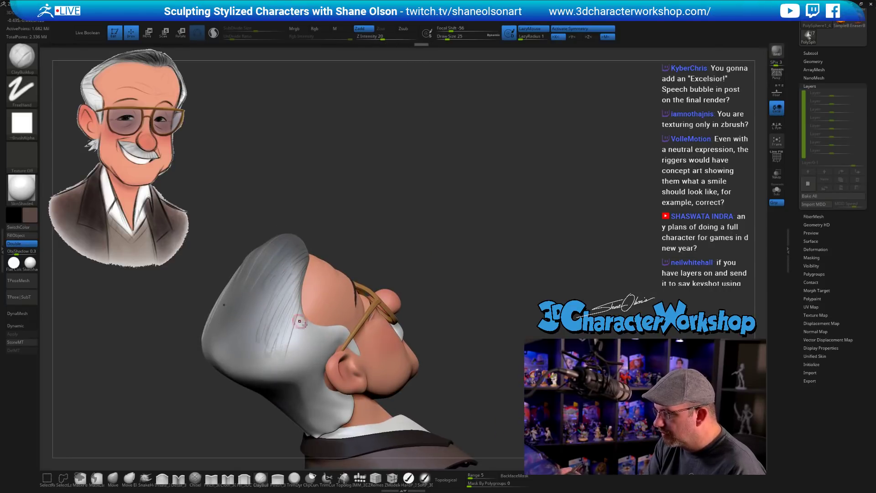
{"action": "mouse_move", "coordinate": [341, 315]}
{"action": "right_mouse_down"}
{"action": "mouse_move", "coordinate": [297, 333]}
{"action": "mouse_move", "coordinate": [293, 309]}
{"action": "right_mouse_up"}
{"action": "left_click_drag", "start_coordinate": [294, 303], "coordinate": [280, 367]}
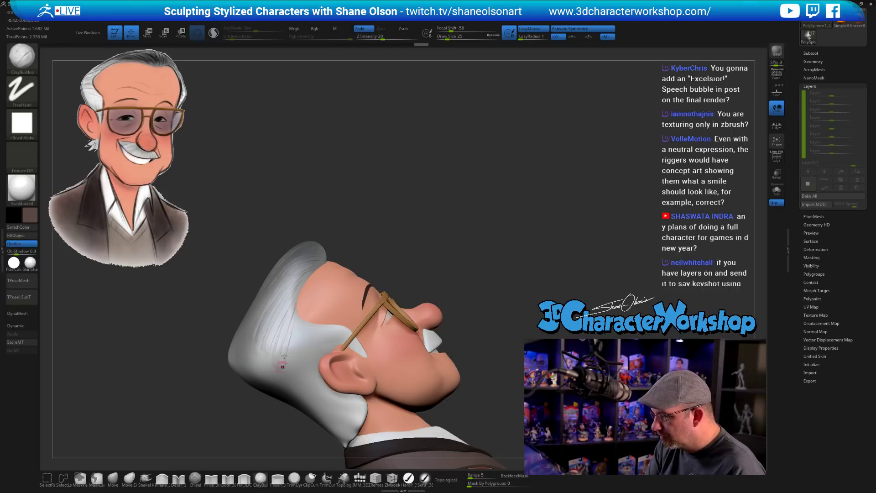
Extend the sculpted strands down around the temple and back over the ear
{"action": "mouse_move", "coordinate": [327, 347]}
{"action": "right_mouse_down"}
{"action": "mouse_move", "coordinate": [372, 337]}
{"action": "mouse_move", "coordinate": [337, 328]}
{"action": "right_mouse_up"}
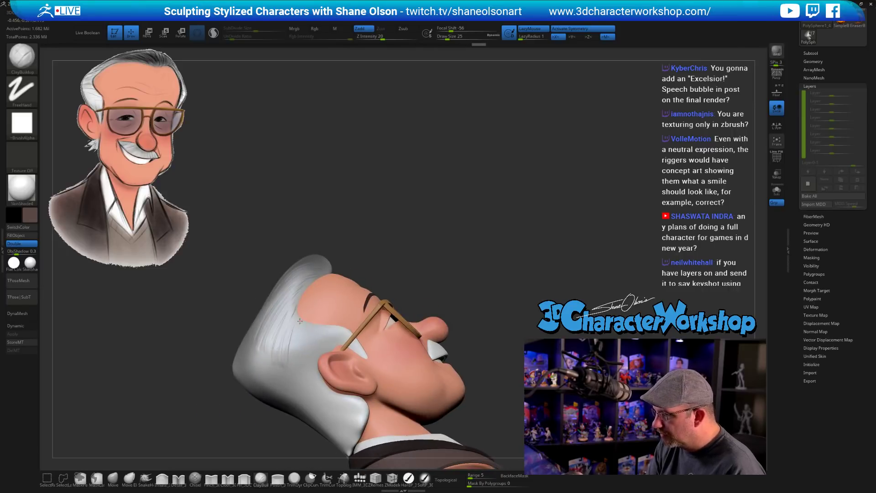
{"action": "left_click_drag", "start_coordinate": [295, 319], "coordinate": [303, 369]}
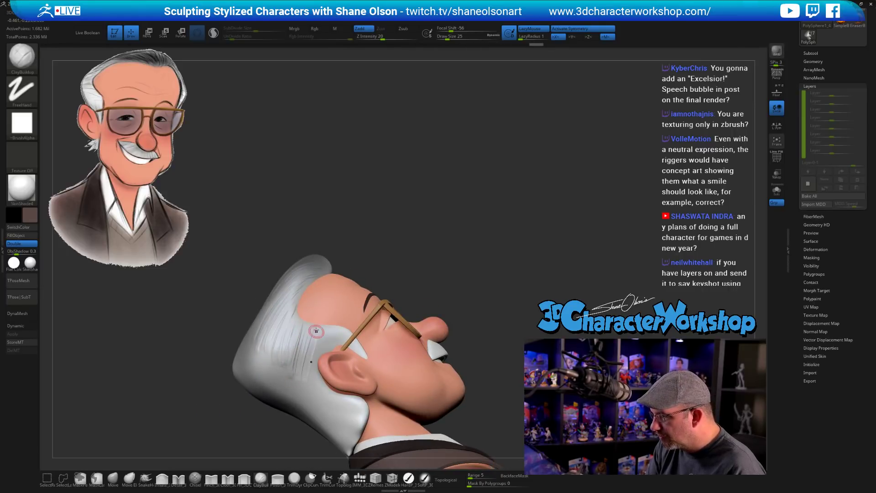
{"action": "left_click_drag", "start_coordinate": [322, 328], "coordinate": [305, 384]}
{"action": "mouse_move", "coordinate": [346, 321]}
{"action": "right_mouse_down"}
{"action": "mouse_move", "coordinate": [354, 324]}
{"action": "mouse_move", "coordinate": [337, 342]}
{"action": "right_mouse_up"}
{"action": "left_click_drag", "start_coordinate": [303, 328], "coordinate": [296, 374]}
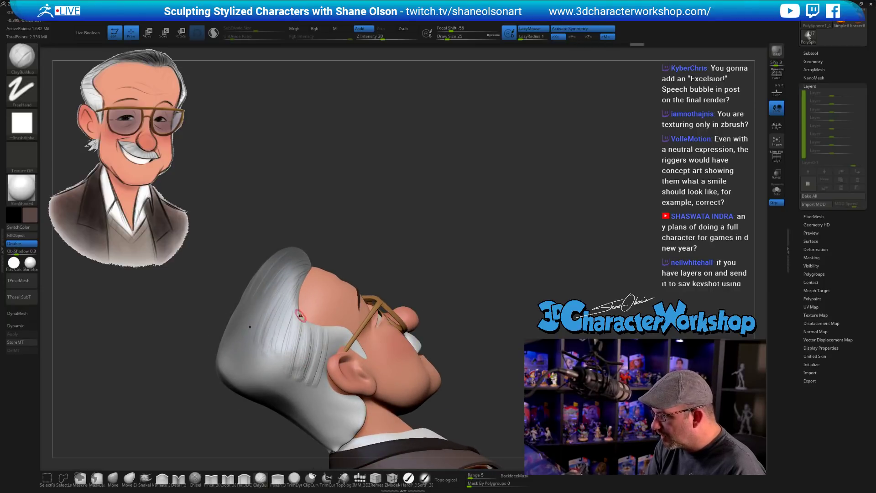
{"action": "left_click_drag", "start_coordinate": [303, 332], "coordinate": [298, 365]}
{"action": "right_click_drag", "start_coordinate": [350, 334], "coordinate": [336, 327]}
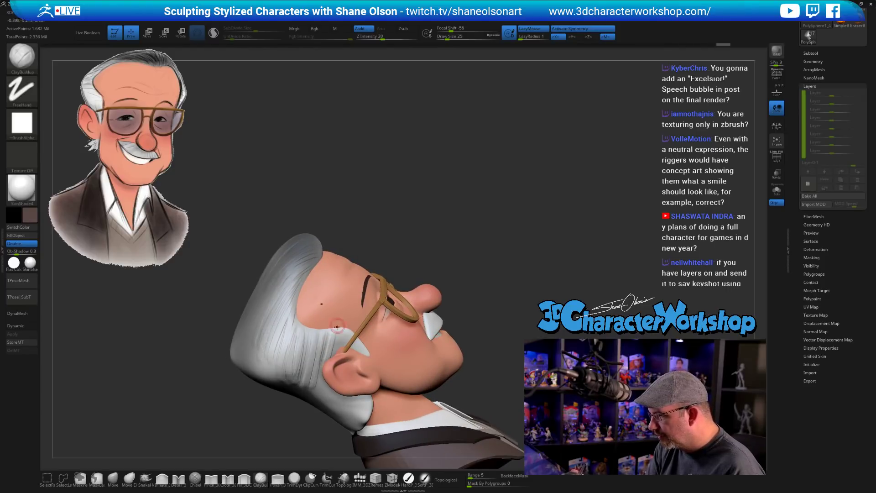
Sculpt tufts into the sideburn and along the temple hairline, reducing the brush's draw size to 12 for the finer strands
{"action": "mouse_move", "coordinate": [342, 347]}
{"action": "left_mouse_down"}
{"action": "mouse_move", "coordinate": [346, 334]}
{"action": "mouse_move", "coordinate": [370, 356]}
{"action": "left_mouse_up"}
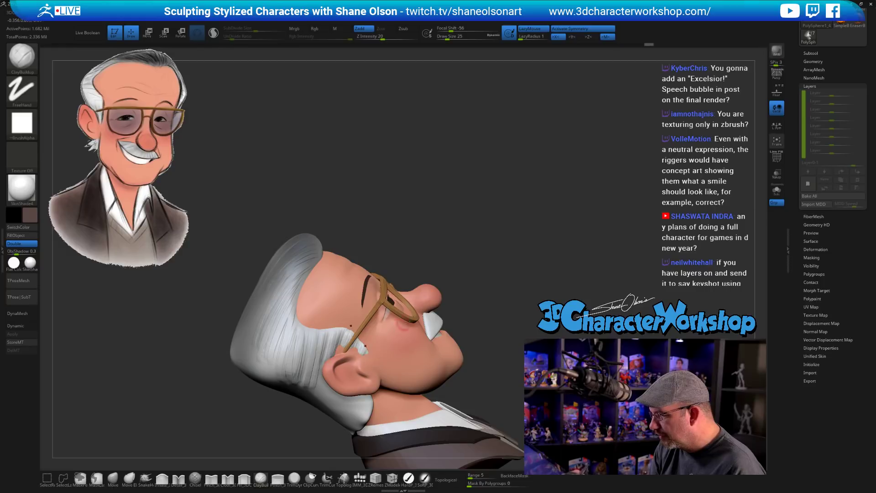
{"action": "mouse_move", "coordinate": [483, 289]}
{"action": "left_mouse_down"}
{"action": "mouse_move", "coordinate": [486, 300]}
{"action": "mouse_move", "coordinate": [491, 296]}
{"action": "left_mouse_up"}
{"action": "key", "text": "s"}
{"action": "key", "text": "s"}
{"action": "mouse_move", "coordinate": [359, 343]}
{"action": "left_mouse_down"}
{"action": "mouse_move", "coordinate": [371, 330]}
{"action": "mouse_move", "coordinate": [367, 355]}
{"action": "mouse_move", "coordinate": [358, 344]}
{"action": "left_mouse_up"}
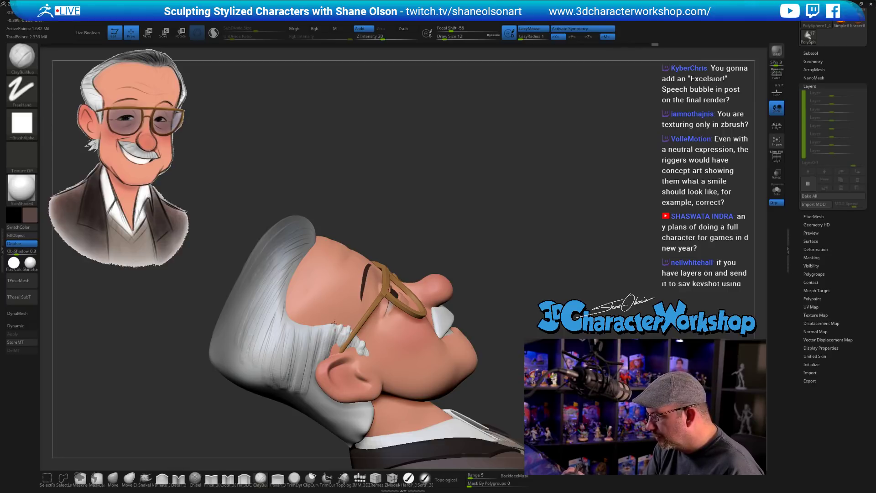
{"action": "left_click_drag", "start_coordinate": [333, 320], "coordinate": [357, 326]}
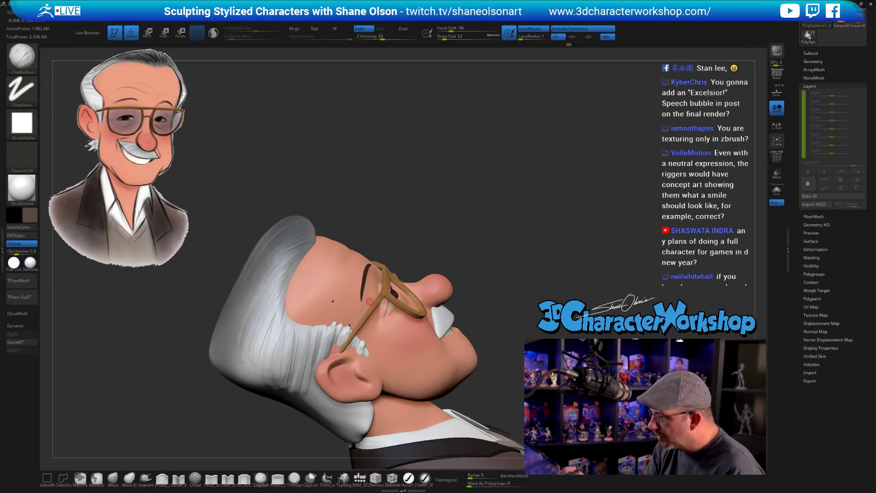
Try smoothing the temple hairline, and undo the most recent strokes there
{"action": "key", "text": "ctrl+z"}
{"action": "key", "text": "ctrl+z"}
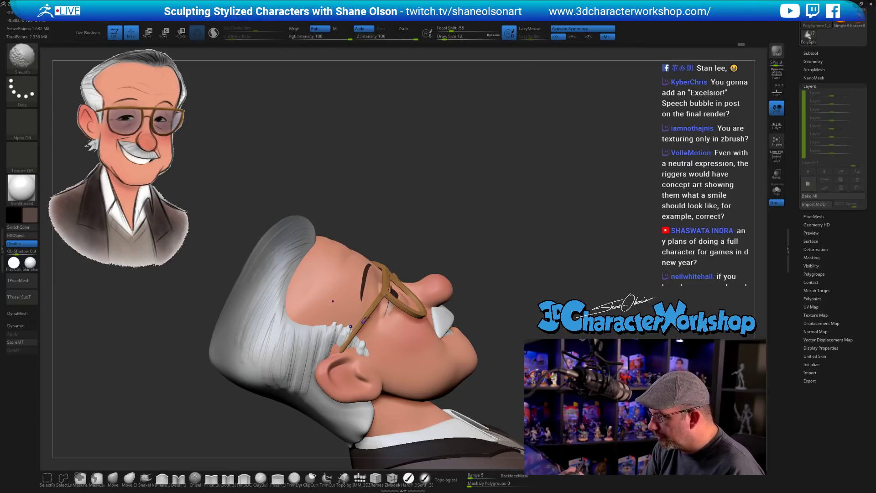
{"action": "mouse_move", "coordinate": [341, 334]}
{"action": "left_mouse_down"}
{"action": "mouse_move", "coordinate": [332, 354]}
{"action": "mouse_move", "coordinate": [335, 338]}
{"action": "mouse_move", "coordinate": [292, 321]}
{"action": "left_mouse_up"}
{"action": "key", "text": "ctrl+z"}
{"action": "key", "text": "ctrl+z"}
{"action": "key", "text": "ctrl+z"}
{"action": "key", "text": "ctrl+z"}
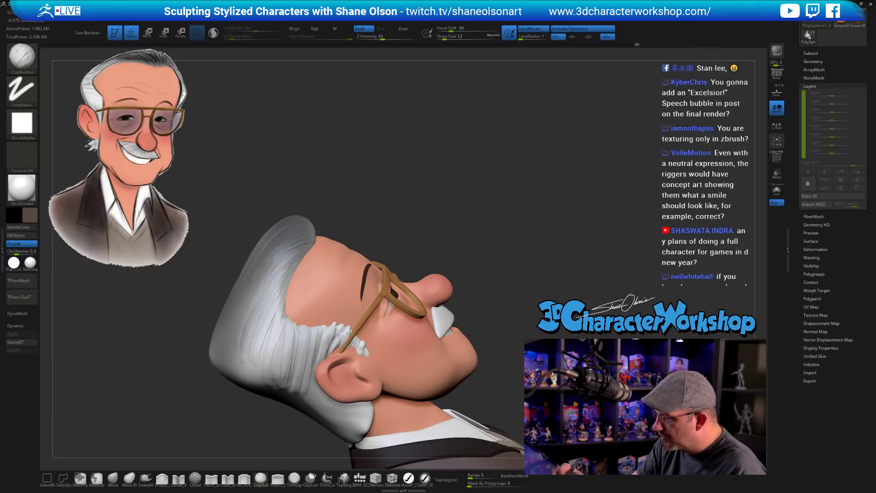
Add fine strands along the side hairline from the forehead toward the back of the head at draw size 12
{"action": "left_click_drag", "start_coordinate": [299, 267], "coordinate": [295, 268]}
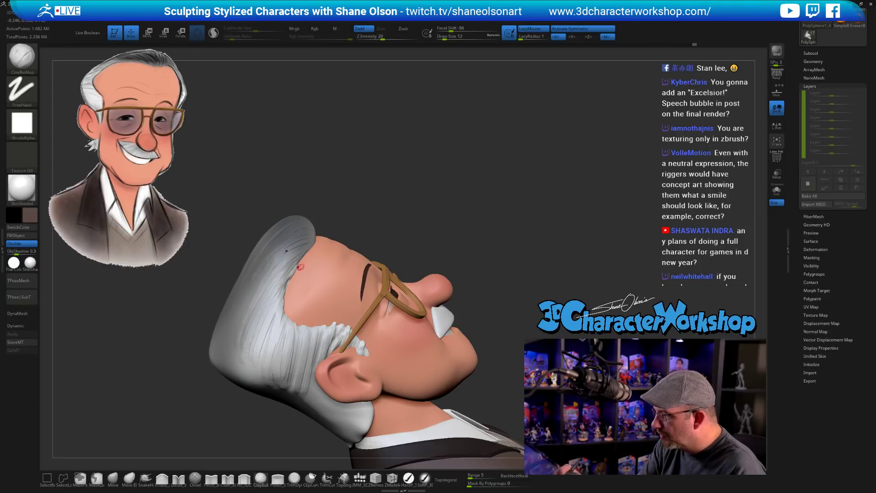
{"action": "mouse_move", "coordinate": [289, 273]}
{"action": "left_mouse_down"}
{"action": "mouse_move", "coordinate": [268, 322]}
{"action": "mouse_move", "coordinate": [284, 319]}
{"action": "left_mouse_up"}
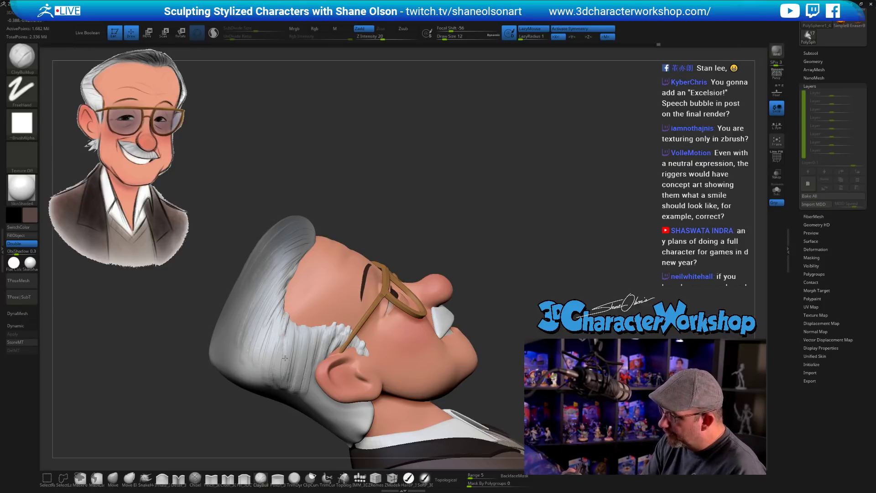
{"action": "left_click_drag", "start_coordinate": [276, 401], "coordinate": [434, 292]}
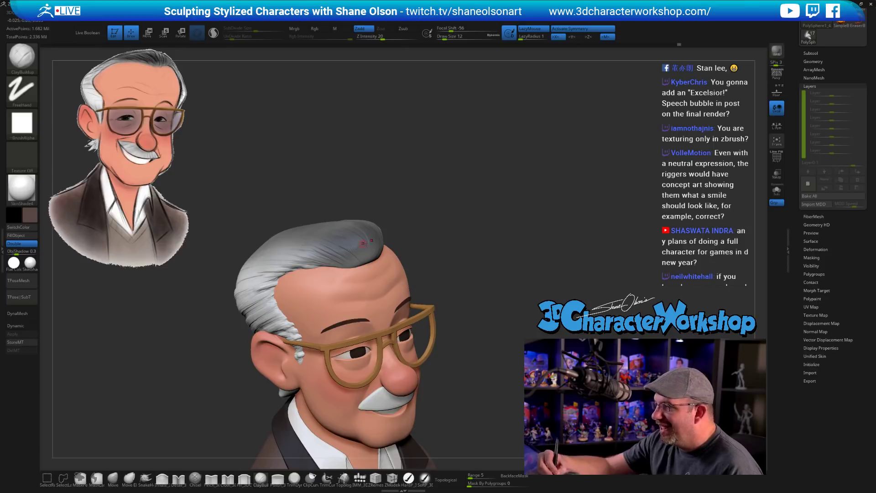
With symmetry off, sculpt fine swept-back strands across the top and middle of the front hairline
{"action": "right_click_drag", "start_coordinate": [364, 244], "coordinate": [328, 262]}
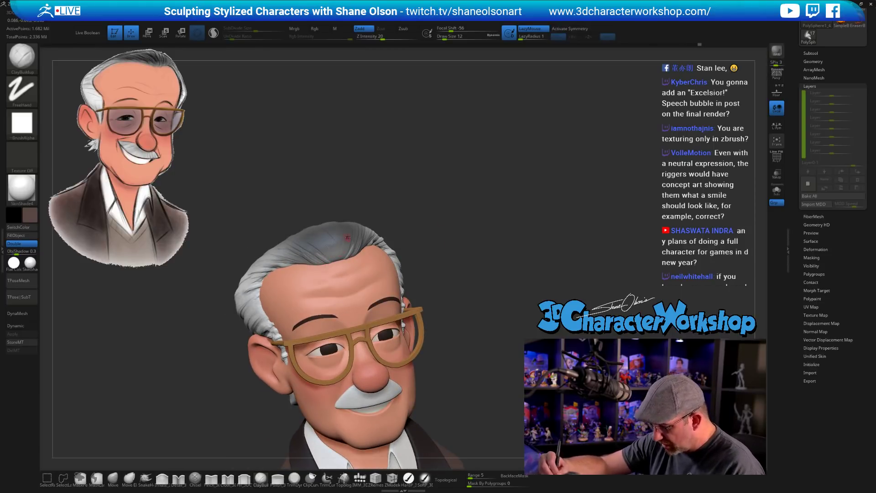
{"action": "right_click_drag", "start_coordinate": [337, 252], "coordinate": [423, 237]}
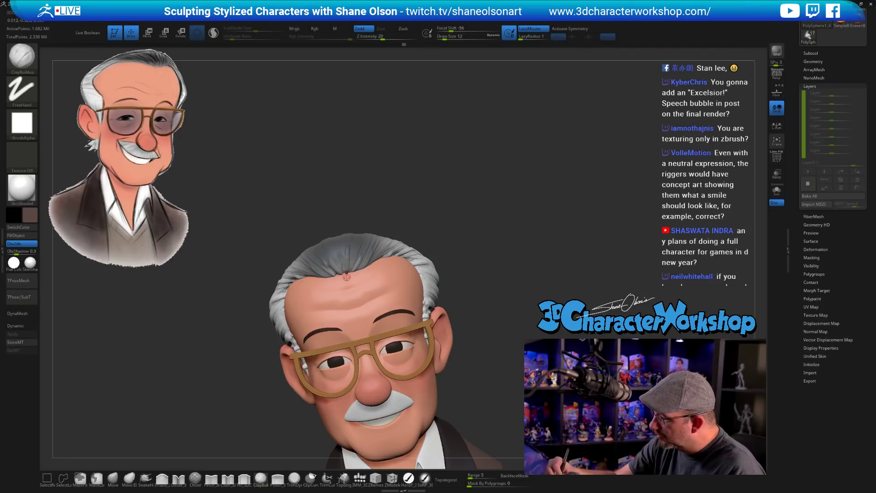
{"action": "left_click_drag", "start_coordinate": [353, 277], "coordinate": [376, 250]}
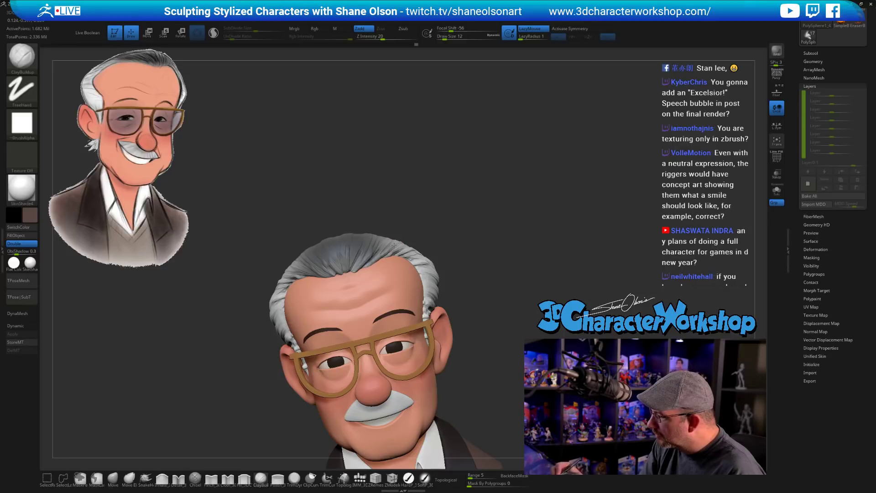
{"action": "mouse_move", "coordinate": [388, 259]}
{"action": "right_mouse_down"}
{"action": "mouse_move", "coordinate": [340, 285]}
{"action": "mouse_move", "coordinate": [326, 282]}
{"action": "right_mouse_up"}
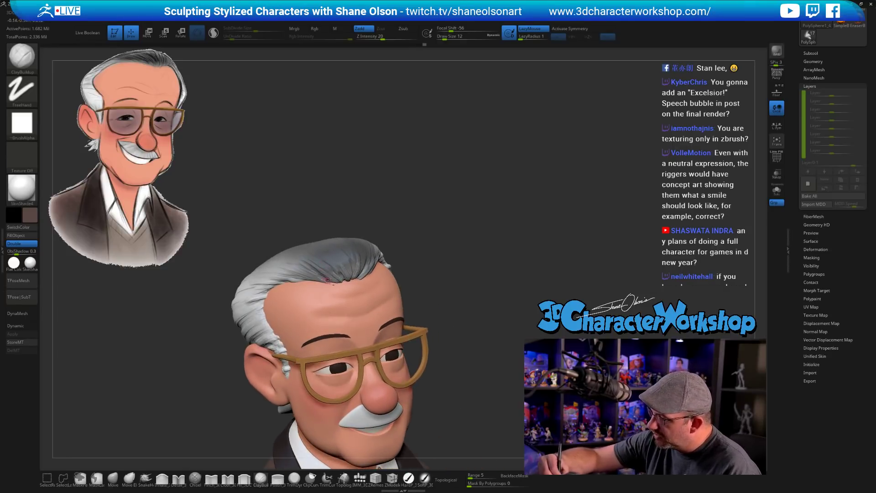
{"action": "left_click", "coordinate": [326, 282]}
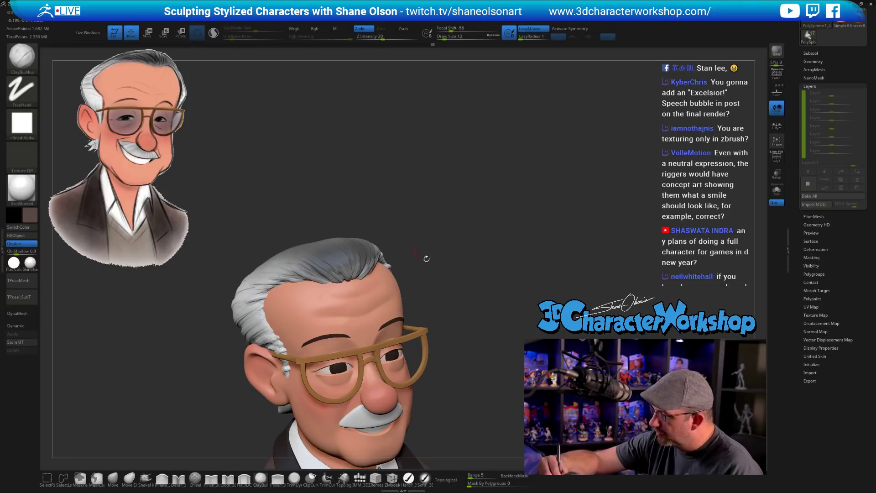
Refine the asymmetrical strands along the front hairline from front and side views, and turn symmetry back on
{"action": "right_click_drag", "start_coordinate": [424, 256], "coordinate": [377, 269]}
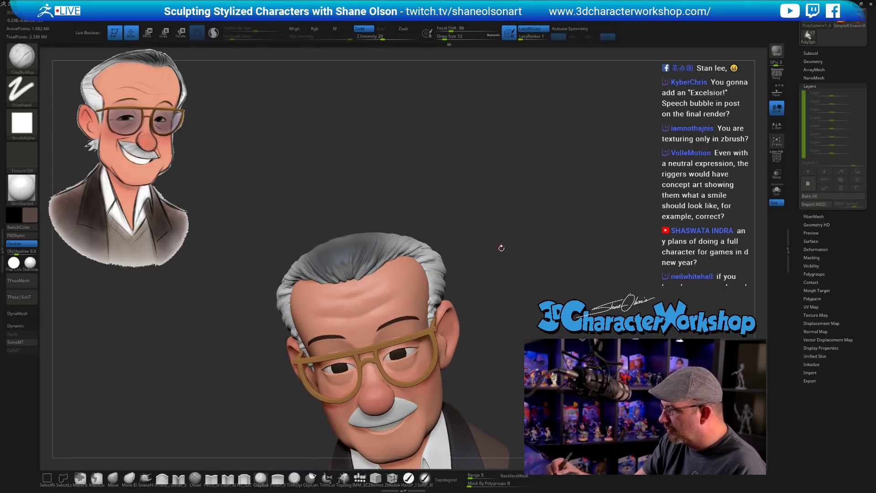
{"action": "right_click_drag", "start_coordinate": [501, 248], "coordinate": [489, 254]}
{"action": "right_click_drag", "start_coordinate": [405, 225], "coordinate": [479, 282]}
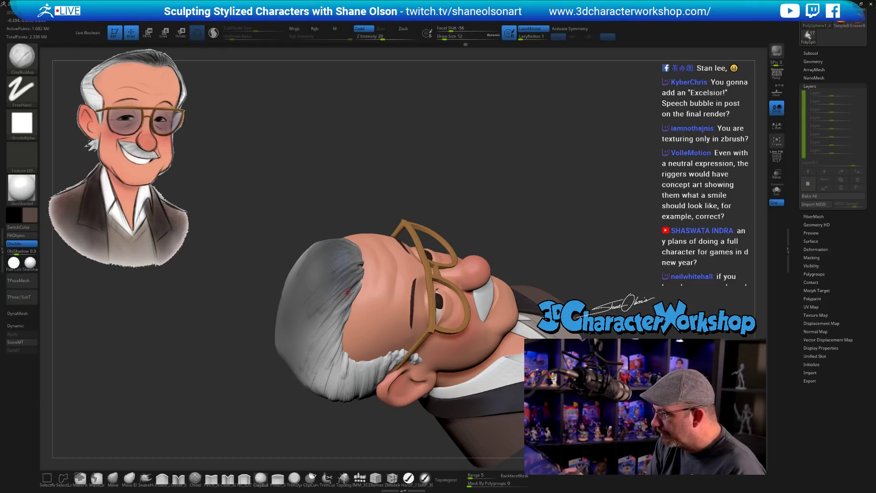
{"action": "right_click_drag", "start_coordinate": [315, 381], "coordinate": [372, 316]}
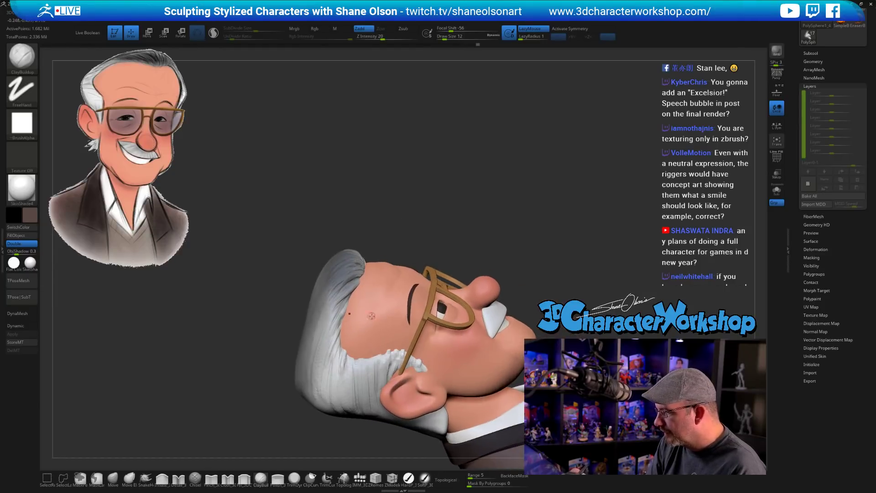
{"action": "key", "text": "x"}
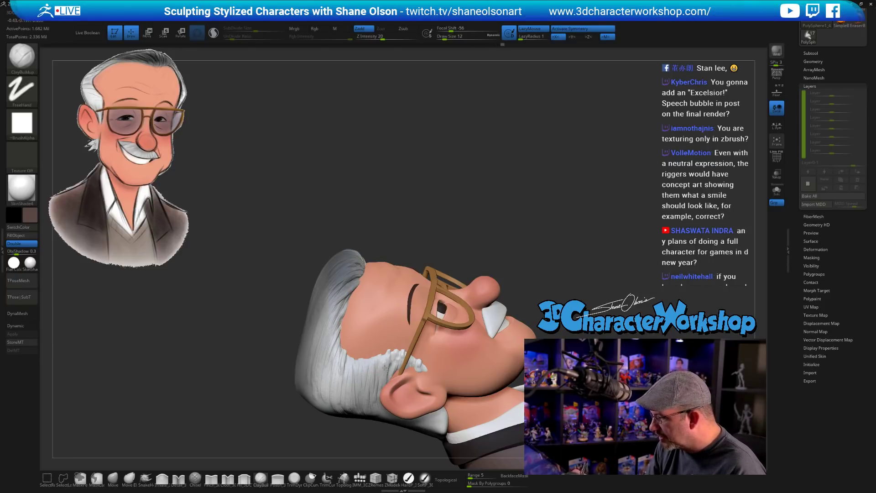
With draw size 29, sculpt swept-back strands symmetrically across the back of the head, from behind the ears toward the centre and nape
{"action": "right_click_drag", "start_coordinate": [416, 348], "coordinate": [415, 276]}
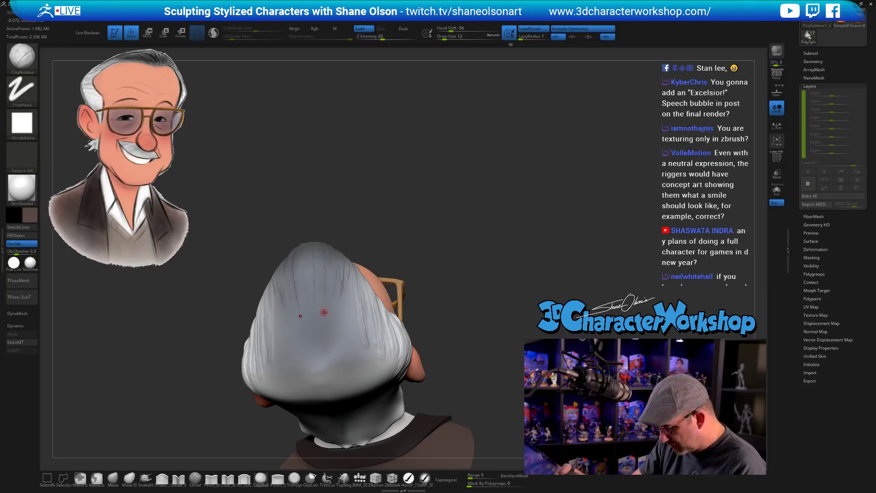
{"action": "key", "text": "s"}
{"action": "left_click", "coordinate": [330, 320]}
{"action": "mouse_move", "coordinate": [341, 317]}
{"action": "right_mouse_down"}
{"action": "mouse_move", "coordinate": [324, 295]}
{"action": "mouse_move", "coordinate": [347, 346]}
{"action": "mouse_move", "coordinate": [327, 324]}
{"action": "mouse_move", "coordinate": [276, 371]}
{"action": "right_mouse_up"}
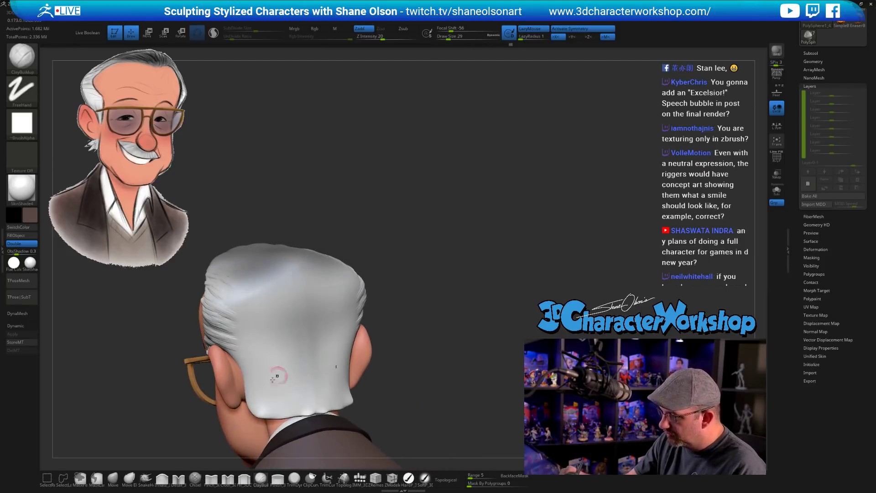
{"action": "mouse_move", "coordinate": [275, 371]}
{"action": "left_mouse_down"}
{"action": "mouse_move", "coordinate": [274, 379]}
{"action": "mouse_move", "coordinate": [210, 325]}
{"action": "mouse_move", "coordinate": [235, 344]}
{"action": "mouse_move", "coordinate": [228, 322]}
{"action": "left_mouse_up"}
{"action": "left_click_drag", "start_coordinate": [290, 359], "coordinate": [224, 316]}
{"action": "mouse_move", "coordinate": [292, 337]}
{"action": "left_mouse_down"}
{"action": "mouse_move", "coordinate": [251, 305]}
{"action": "mouse_move", "coordinate": [214, 296]}
{"action": "mouse_move", "coordinate": [226, 312]}
{"action": "mouse_move", "coordinate": [219, 283]}
{"action": "left_mouse_up"}
{"action": "left_click_drag", "start_coordinate": [290, 320], "coordinate": [269, 300]}
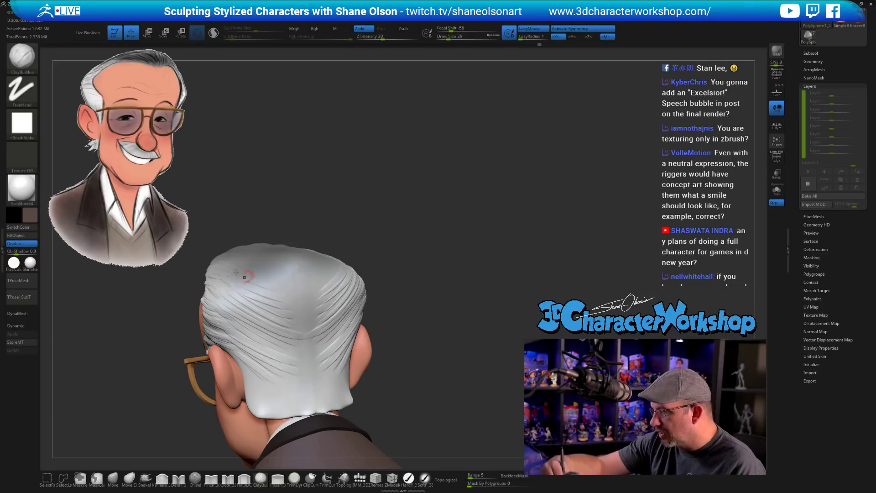
{"action": "mouse_move", "coordinate": [343, 274]}
{"action": "left_mouse_down"}
{"action": "mouse_move", "coordinate": [303, 317]}
{"action": "mouse_move", "coordinate": [309, 359]}
{"action": "mouse_move", "coordinate": [224, 322]}
{"action": "left_mouse_up"}
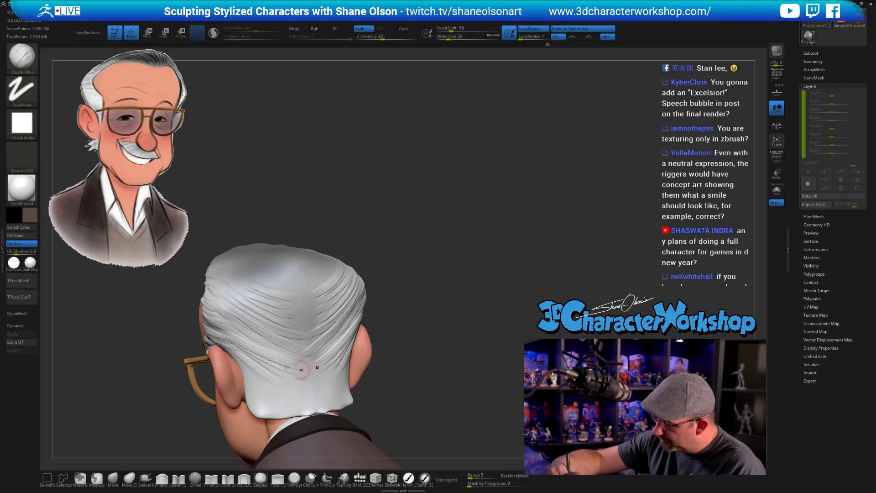
{"action": "left_click_drag", "start_coordinate": [283, 392], "coordinate": [238, 361]}
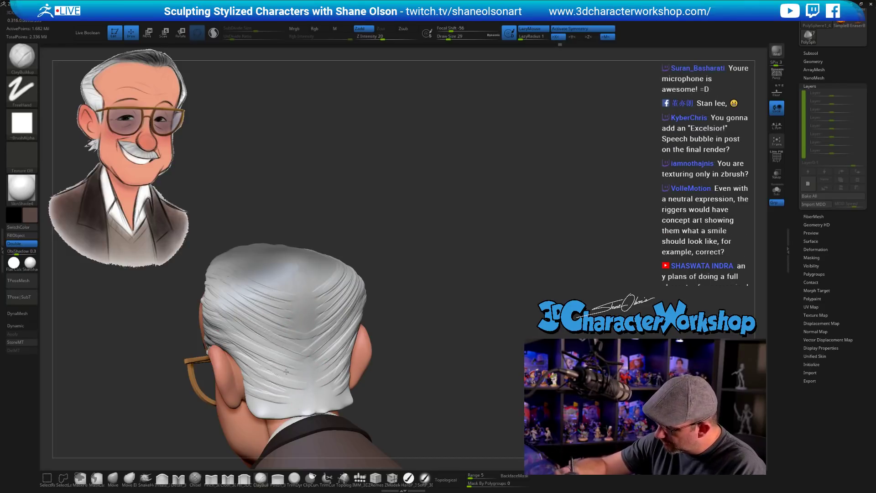
Extend the symmetrical strands upward over the crown, blending them into the hair at the back of the head
{"action": "mouse_move", "coordinate": [314, 289]}
{"action": "right_mouse_down"}
{"action": "mouse_move", "coordinate": [334, 315]}
{"action": "mouse_move", "coordinate": [333, 250]}
{"action": "mouse_move", "coordinate": [311, 286]}
{"action": "mouse_move", "coordinate": [280, 297]}
{"action": "right_mouse_up"}
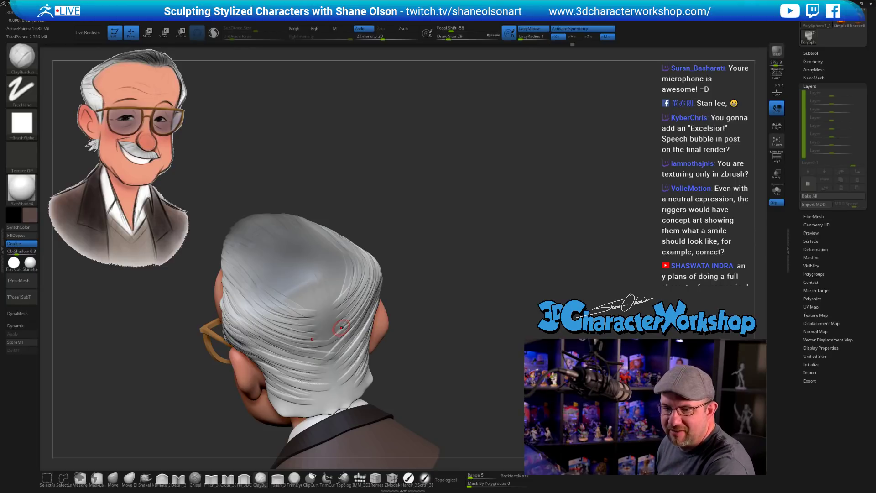
{"action": "left_click_drag", "start_coordinate": [434, 298], "coordinate": [421, 309]}
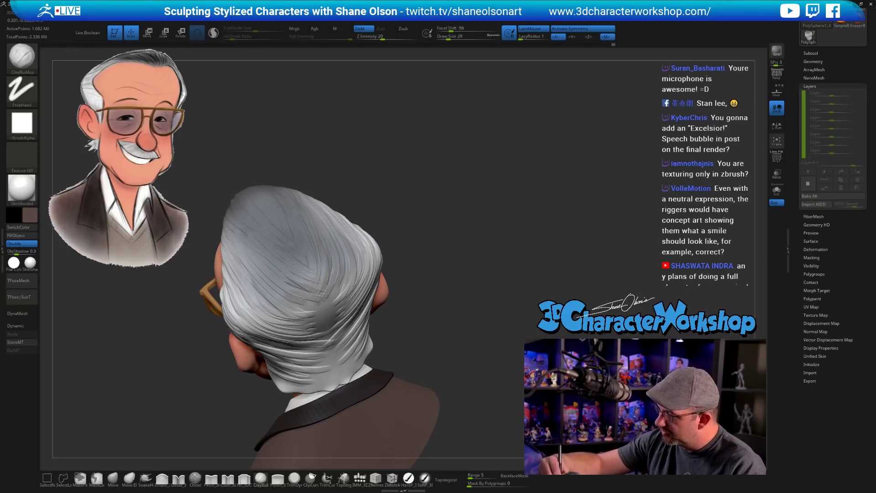
{"action": "left_click_drag", "start_coordinate": [411, 309], "coordinate": [386, 311]}
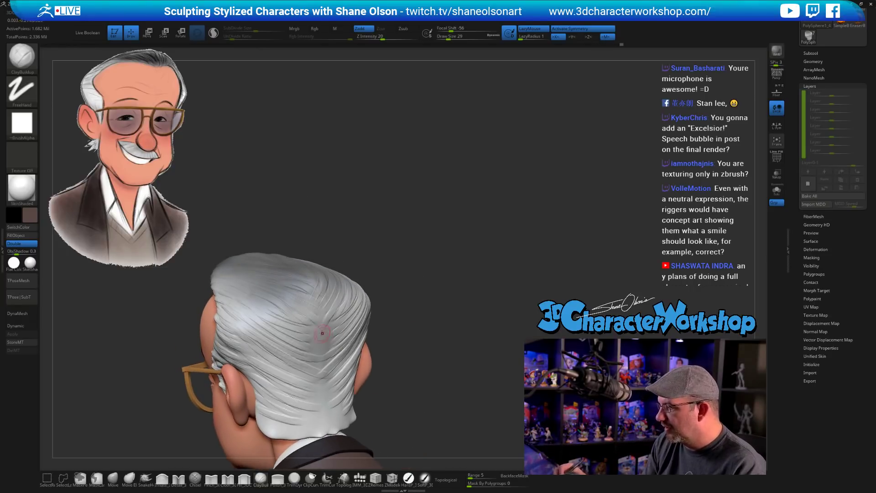
Turn symmetry off and sculpt overlapping strands across the centre line at the back of the head
{"action": "key", "text": "x"}
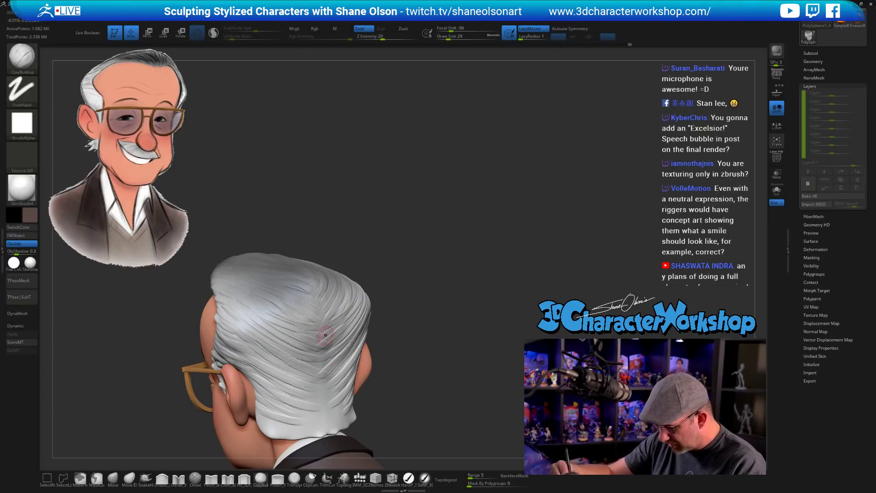
{"action": "left_click_drag", "start_coordinate": [320, 329], "coordinate": [301, 327]}
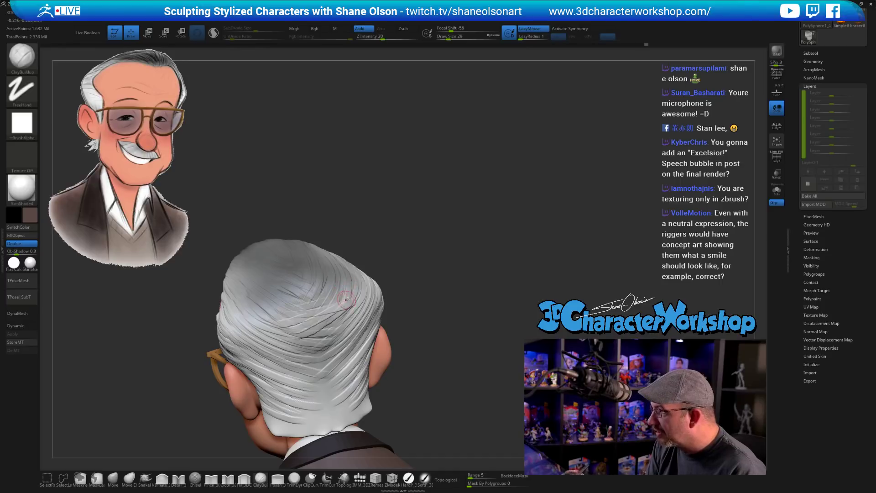
{"action": "left_click_drag", "start_coordinate": [347, 300], "coordinate": [306, 281]}
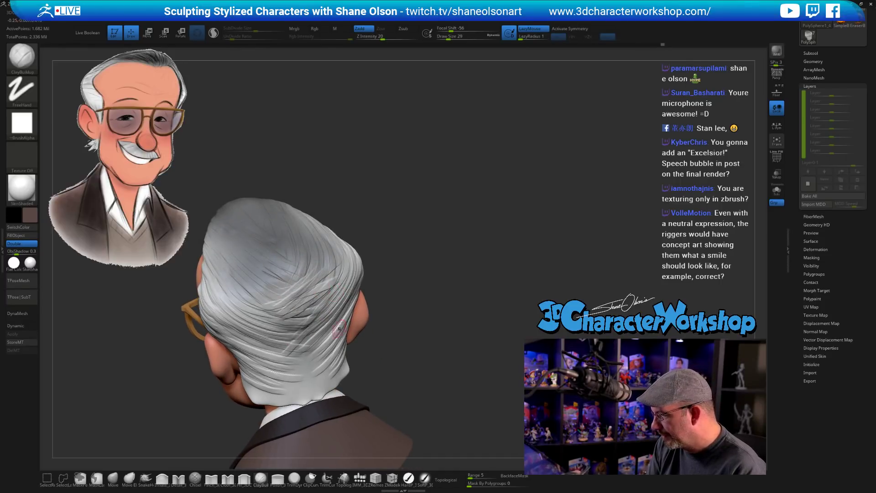
{"action": "left_click_drag", "start_coordinate": [339, 328], "coordinate": [325, 343]}
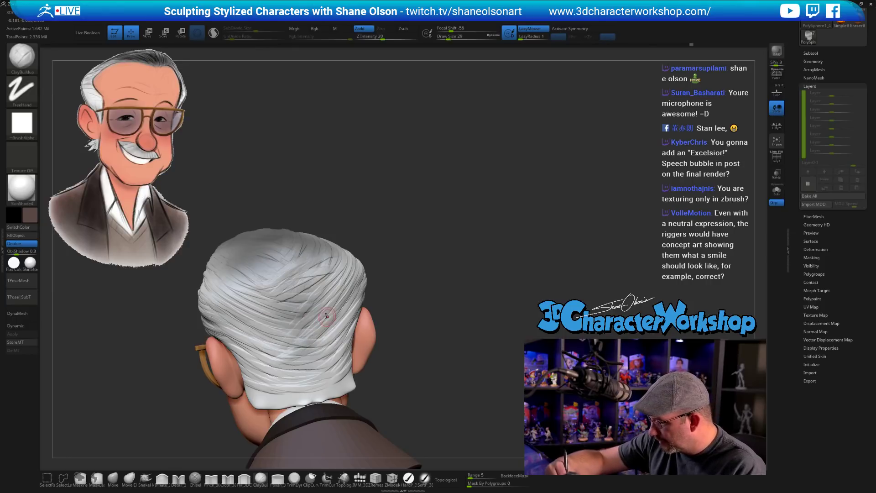
Refine the asymmetrical strands where the crown meets the back of the head, working from back and top views
{"action": "mouse_move", "coordinate": [450, 319]}
{"action": "left_mouse_down"}
{"action": "mouse_move", "coordinate": [445, 306]}
{"action": "mouse_move", "coordinate": [456, 292]}
{"action": "mouse_move", "coordinate": [445, 362]}
{"action": "mouse_move", "coordinate": [399, 352]}
{"action": "mouse_move", "coordinate": [419, 333]}
{"action": "mouse_move", "coordinate": [398, 416]}
{"action": "left_mouse_up"}
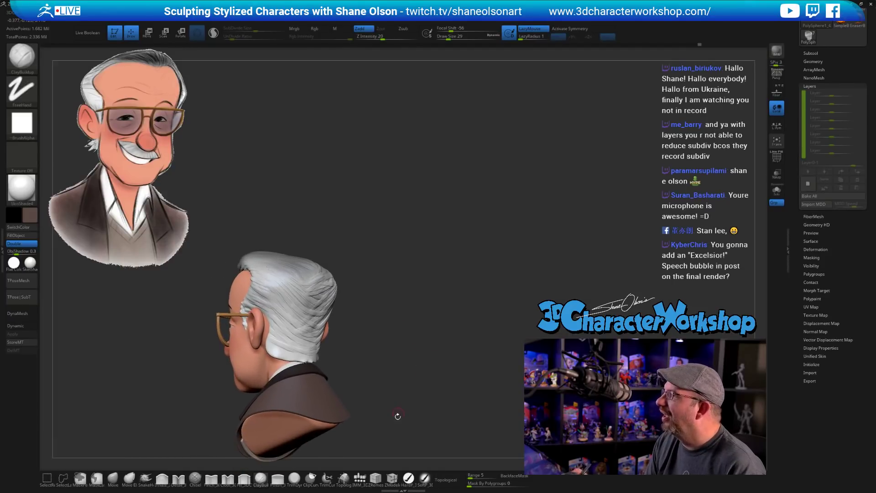
{"action": "left_click_drag", "start_coordinate": [402, 339], "coordinate": [422, 321]}
{"action": "mouse_move", "coordinate": [403, 293]}
{"action": "left_mouse_down"}
{"action": "mouse_move", "coordinate": [407, 307]}
{"action": "mouse_move", "coordinate": [421, 294]}
{"action": "mouse_move", "coordinate": [386, 286]}
{"action": "left_mouse_up"}
{"action": "mouse_move", "coordinate": [286, 219]}
{"action": "left_mouse_down"}
{"action": "mouse_move", "coordinate": [335, 228]}
{"action": "mouse_move", "coordinate": [326, 208]}
{"action": "mouse_move", "coordinate": [340, 222]}
{"action": "left_mouse_up"}
{"action": "right_click_drag", "start_coordinate": [341, 222], "coordinate": [336, 241]}
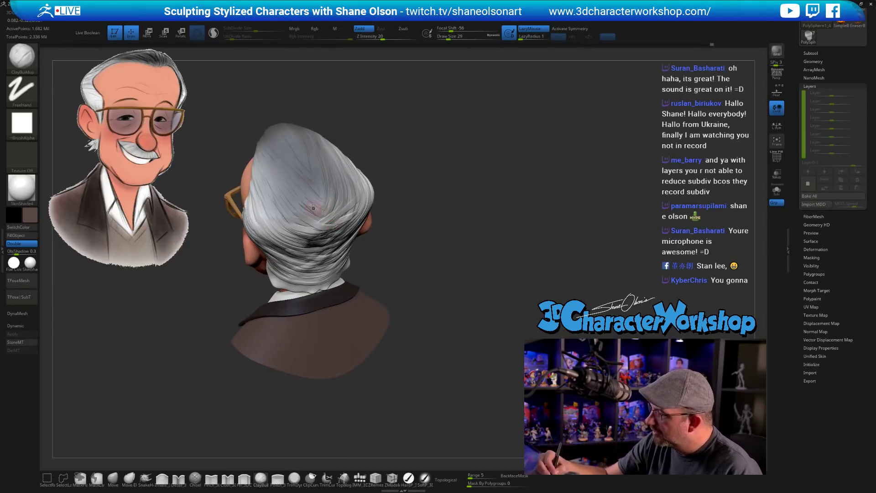
{"action": "left_click_drag", "start_coordinate": [286, 219], "coordinate": [332, 235]}
{"action": "mouse_move", "coordinate": [327, 234]}
{"action": "right_mouse_down"}
{"action": "mouse_move", "coordinate": [291, 140]}
{"action": "mouse_move", "coordinate": [339, 183]}
{"action": "right_mouse_up"}
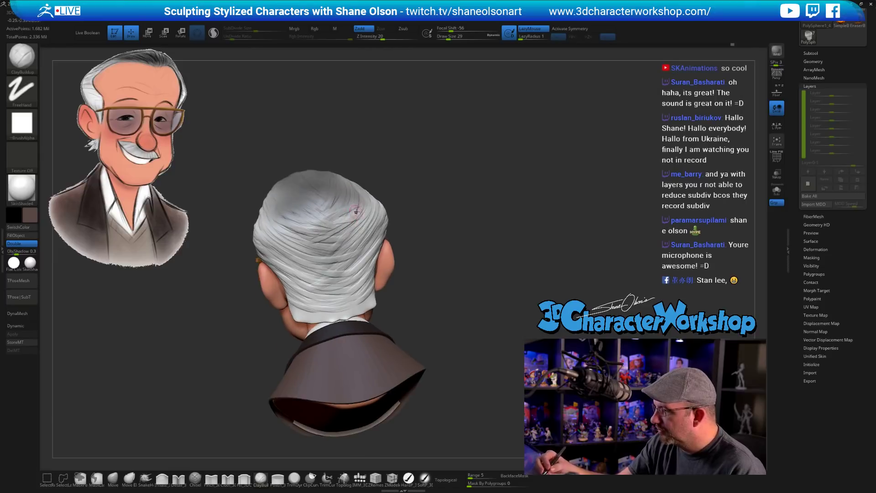
{"action": "mouse_move", "coordinate": [333, 240]}
{"action": "right_mouse_down"}
{"action": "mouse_move", "coordinate": [438, 281]}
{"action": "mouse_move", "coordinate": [417, 301]}
{"action": "mouse_move", "coordinate": [437, 268]}
{"action": "mouse_move", "coordinate": [445, 327]}
{"action": "mouse_move", "coordinate": [427, 301]}
{"action": "mouse_move", "coordinate": [451, 309]}
{"action": "mouse_move", "coordinate": [304, 292]}
{"action": "right_mouse_up"}
{"action": "right_click_drag", "start_coordinate": [356, 294], "coordinate": [357, 329]}
Try pulling a tuft of hair out below the ear with the SnakeHook brush at draw size 25, and undo it
{"action": "left_click", "coordinate": [145, 480]}
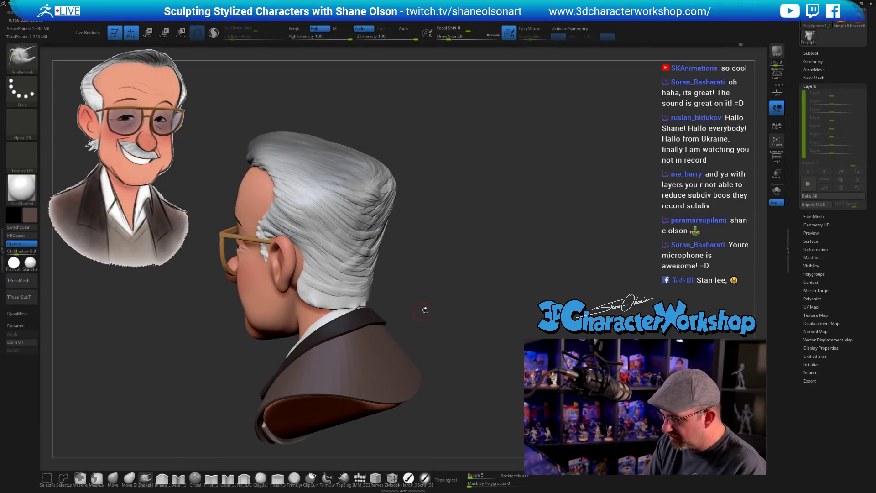
{"action": "key", "text": "s"}
{"action": "mouse_move", "coordinate": [423, 305]}
{"action": "right_mouse_down"}
{"action": "mouse_move", "coordinate": [453, 290]}
{"action": "mouse_move", "coordinate": [337, 299]}
{"action": "mouse_move", "coordinate": [337, 318]}
{"action": "mouse_move", "coordinate": [398, 286]}
{"action": "right_mouse_up"}
{"action": "key", "text": "s"}
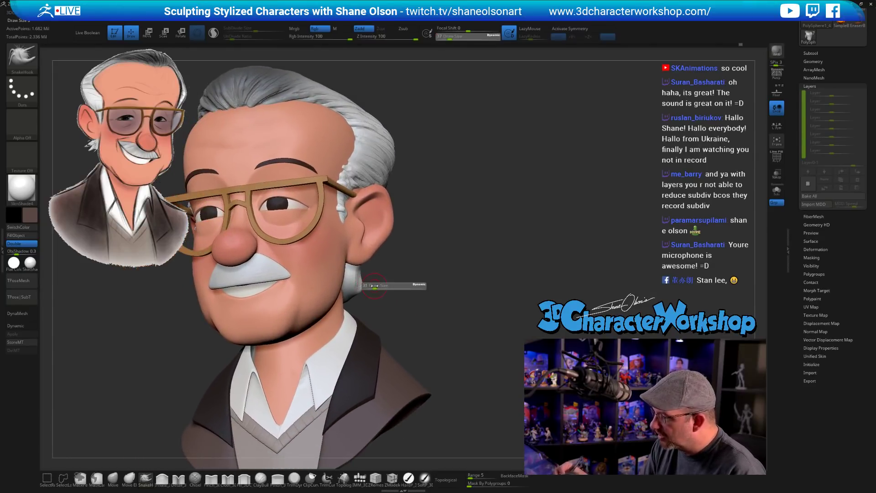
{"action": "left_click", "coordinate": [369, 287]}
{"action": "left_click_drag", "start_coordinate": [360, 272], "coordinate": [378, 284]}
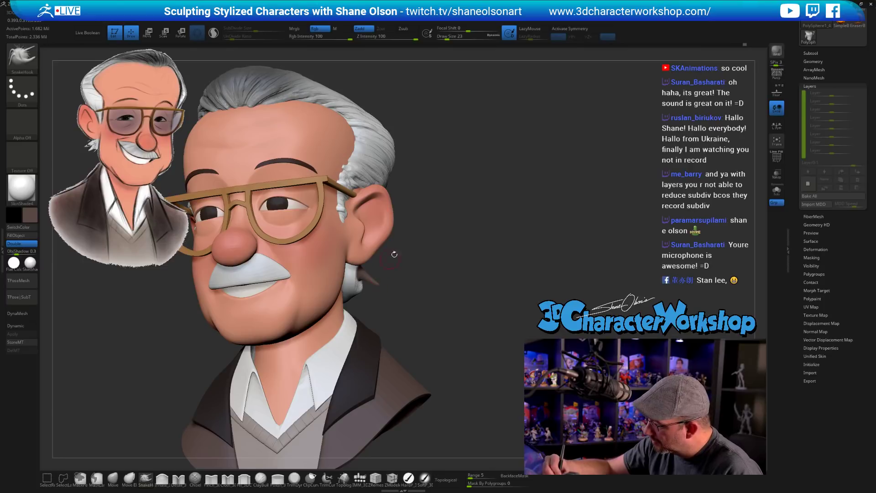
{"action": "key", "text": "ctrl+z"}
Turn off Rgb for the SnakeHook brush and try pulling small pointed tufts from the hair below the ear at draw size 17
{"action": "left_click", "coordinate": [321, 29]}
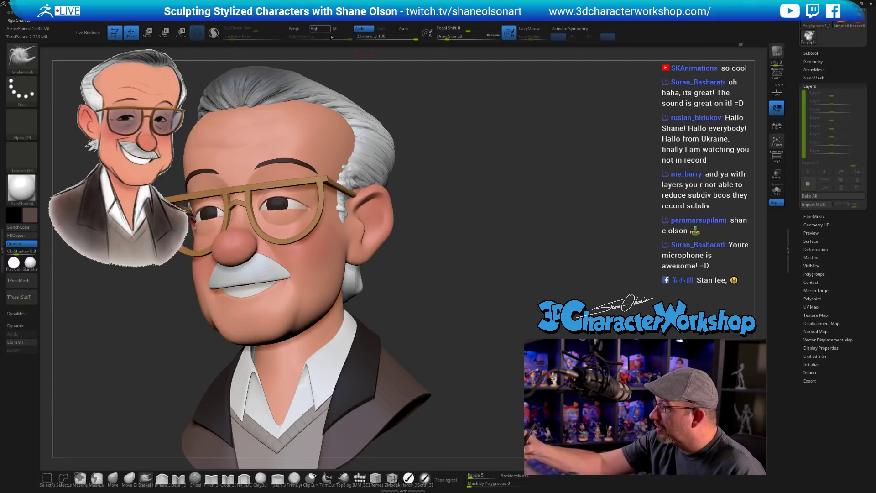
{"action": "key", "text": "s"}
{"action": "left_click", "coordinate": [393, 291]}
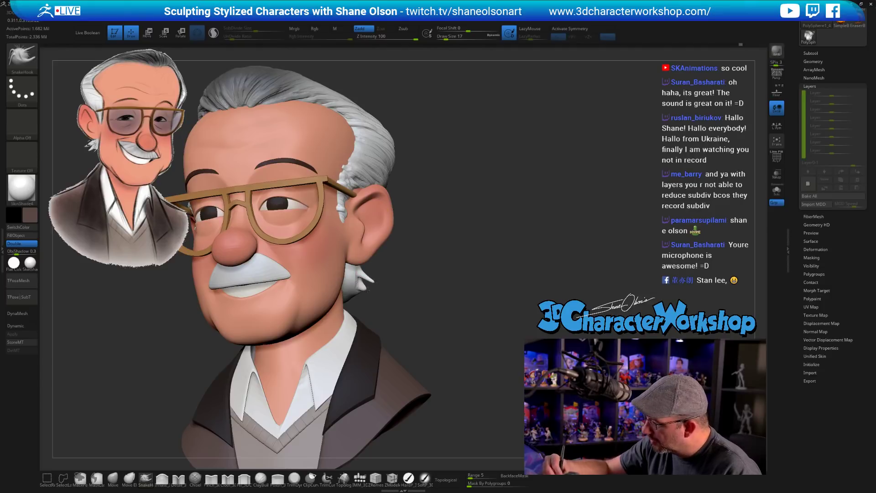
{"action": "mouse_move", "coordinate": [363, 288]}
{"action": "left_mouse_down"}
{"action": "mouse_move", "coordinate": [377, 295]}
{"action": "mouse_move", "coordinate": [534, 274]}
{"action": "mouse_move", "coordinate": [494, 288]}
{"action": "mouse_move", "coordinate": [483, 268]}
{"action": "left_mouse_up"}
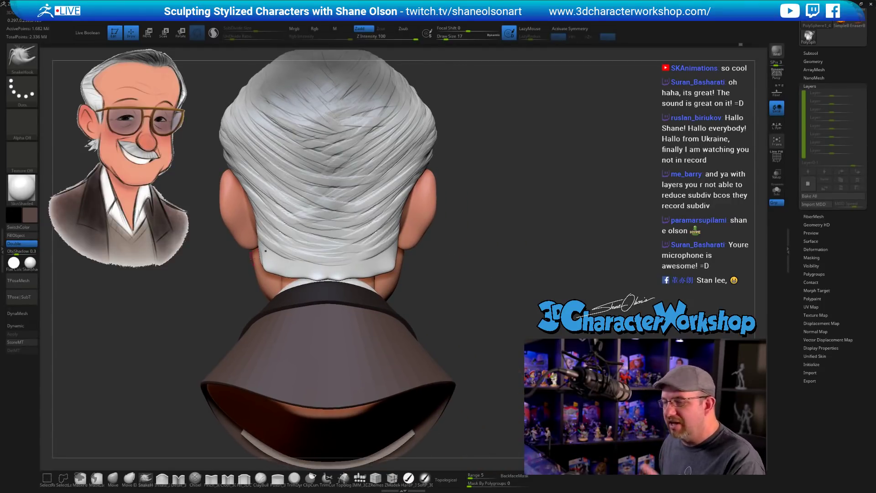
{"action": "left_click_drag", "start_coordinate": [190, 338], "coordinate": [405, 262]}
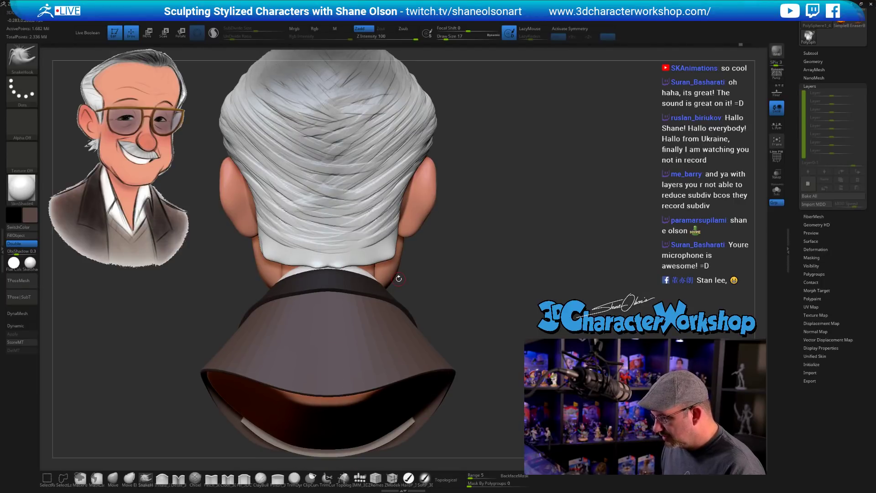
Duplicate the hair subtool and make the copy the active subtool
{"action": "left_click", "coordinate": [827, 86]}
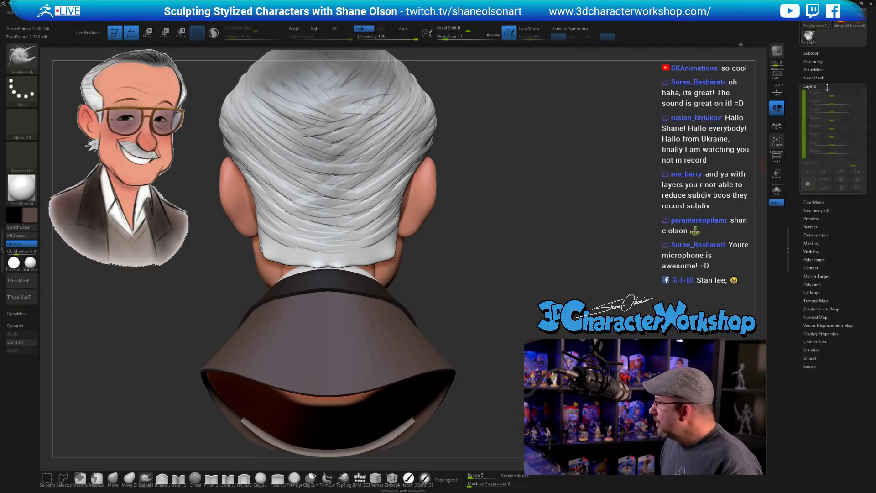
{"action": "left_click", "coordinate": [809, 53]}
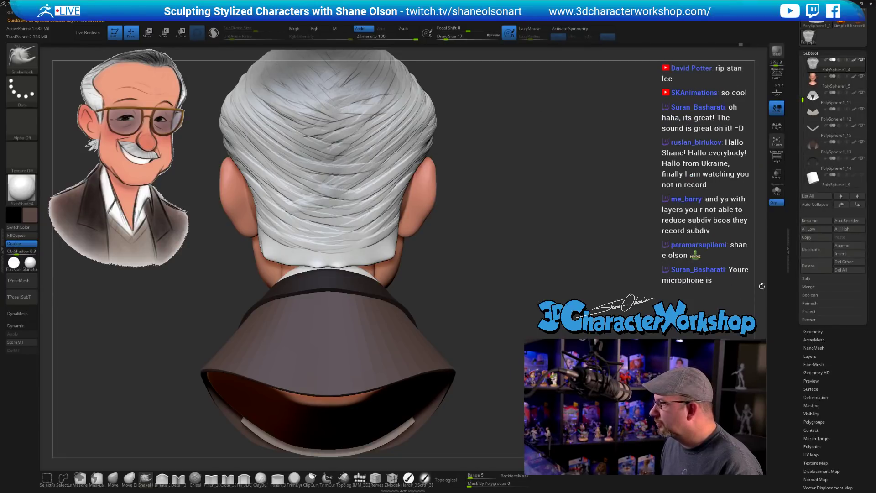
{"action": "scroll", "coordinate": [821, 100], "scroll_direction": "up", "scroll_amount": 2}
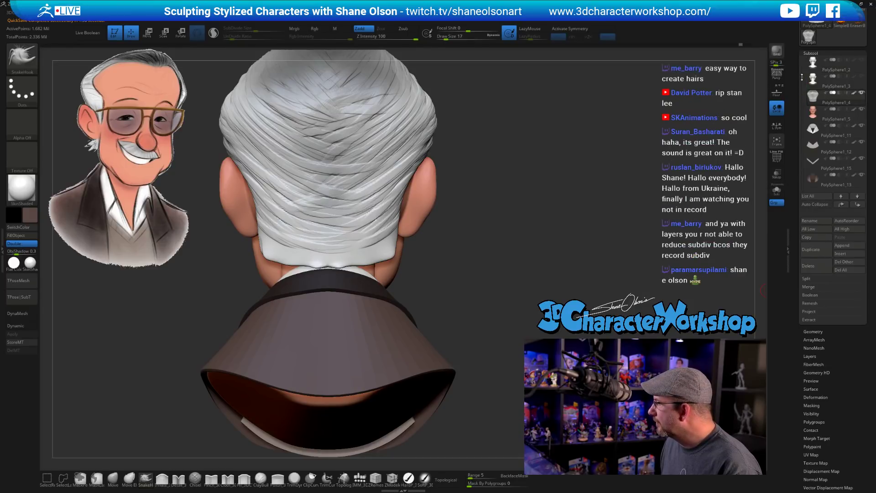
{"action": "mouse_move", "coordinate": [816, 88]}
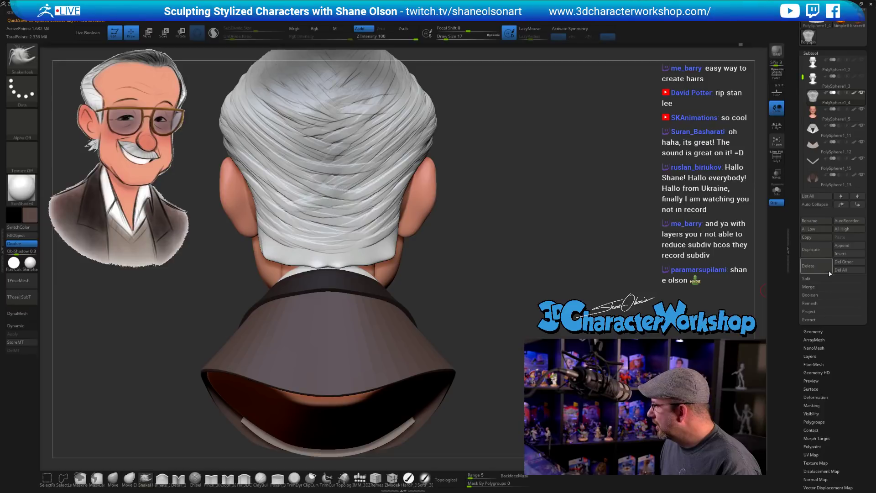
{"action": "left_click", "coordinate": [812, 249]}
{"action": "mouse_move", "coordinate": [835, 114]}
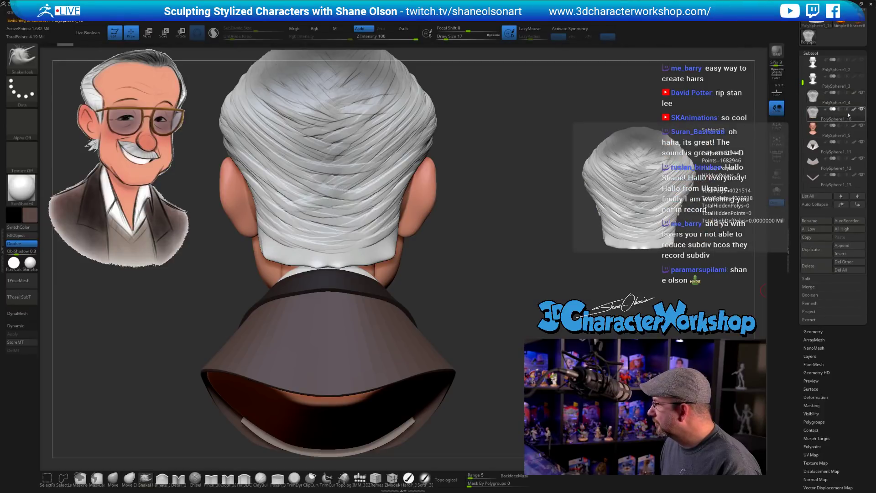
Lower the duplicated hair to subdivision level 1 and delete its higher subdivision levels
{"action": "key", "text": "shift+d"}
{"action": "key", "text": "shift+d"}
{"action": "key", "text": "shift+d"}
{"action": "key", "text": "shift+d"}
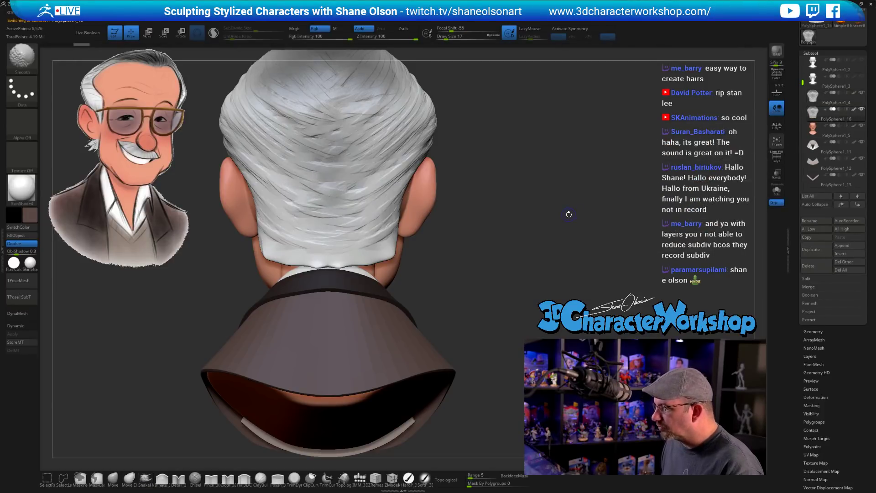
{"action": "key", "text": "shift+d"}
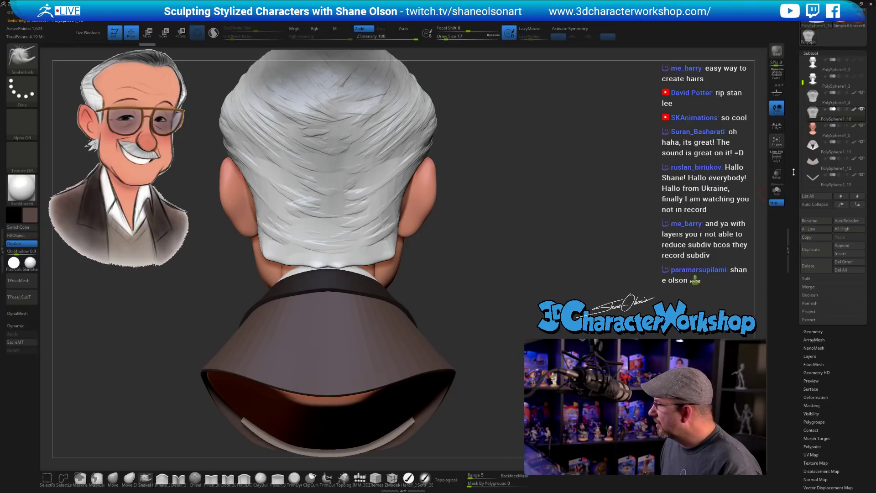
{"action": "left_click", "coordinate": [805, 331]}
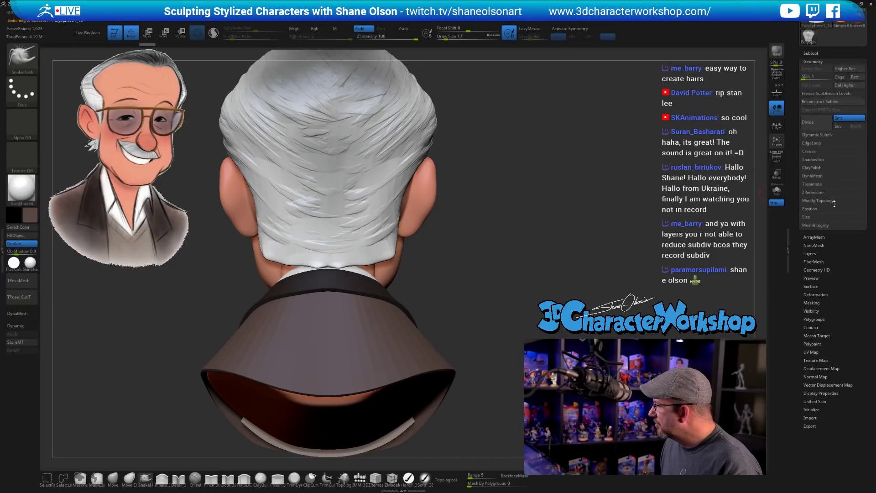
{"action": "left_click", "coordinate": [837, 86]}
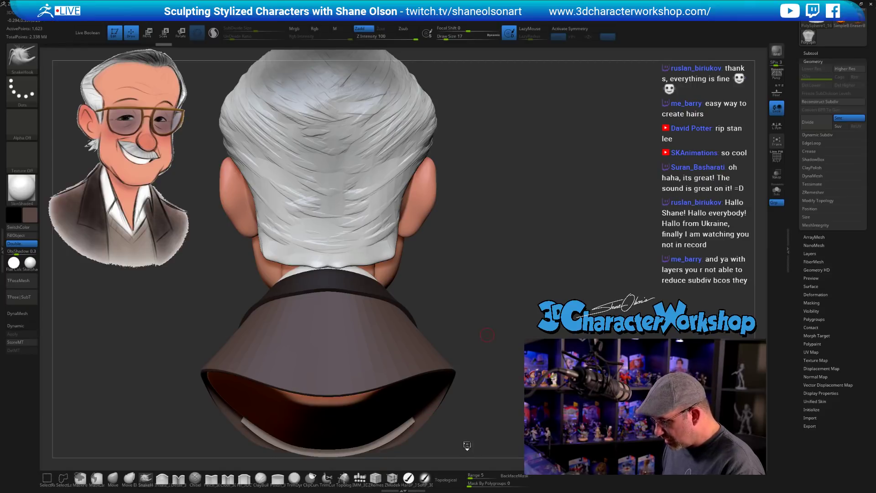
Choose the hair curve insert brush with its Flat_triple mesh, try drawing a clump behind the ear at draw size 17, and undo it
{"action": "key", "text": "b"}
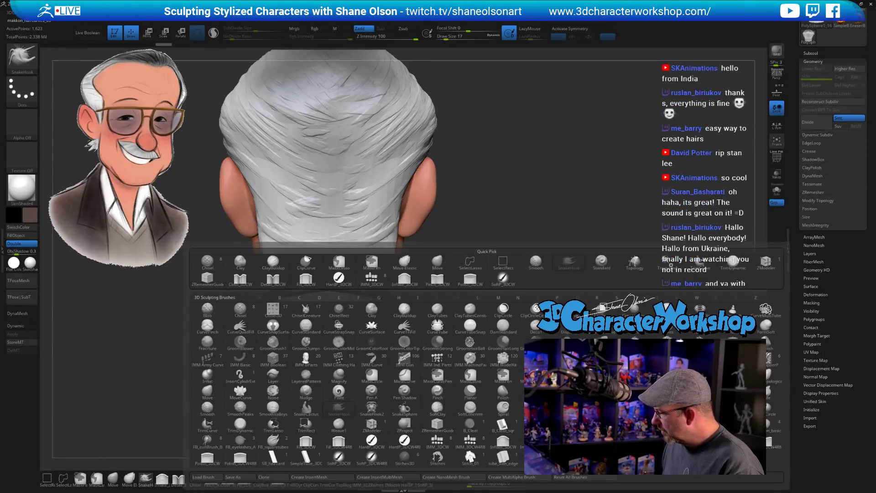
{"action": "left_click", "coordinate": [671, 263]}
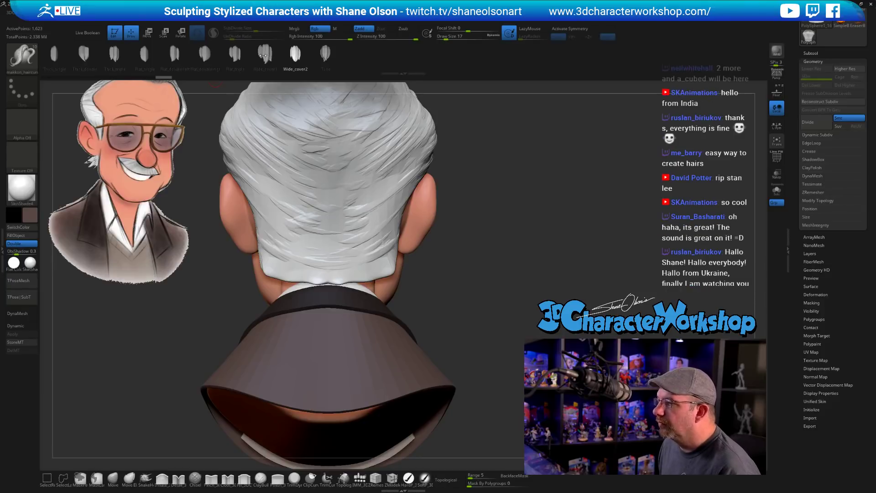
{"action": "left_click", "coordinate": [235, 54]}
{"action": "mouse_move", "coordinate": [451, 214]}
{"action": "left_mouse_down"}
{"action": "mouse_move", "coordinate": [518, 223]}
{"action": "mouse_move", "coordinate": [514, 255]}
{"action": "left_mouse_up"}
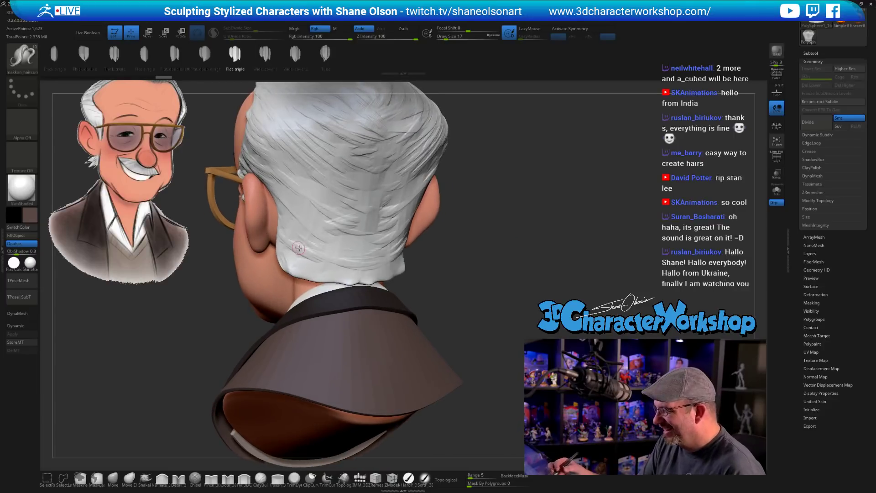
{"action": "left_click_drag", "start_coordinate": [318, 231], "coordinate": [275, 268]}
{"action": "key", "text": "ctrl+z"}
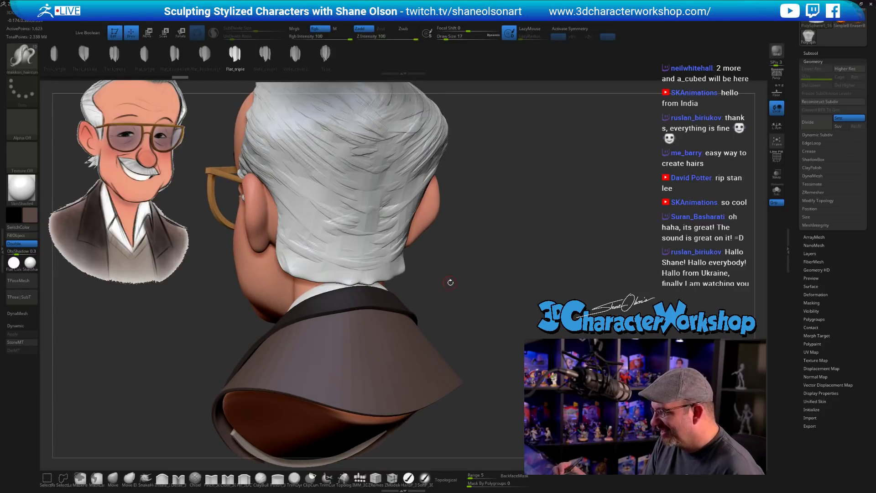
Adjust the Curve Falloff graph in the hair brush's stroke curve modifiers
{"action": "left_click", "coordinate": [342, 5]}
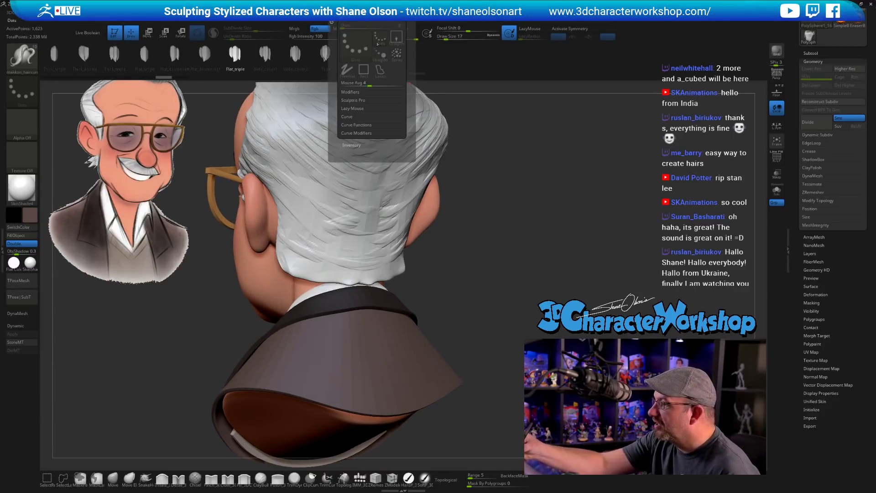
{"action": "left_click", "coordinate": [368, 134]}
{"action": "left_click", "coordinate": [366, 133]}
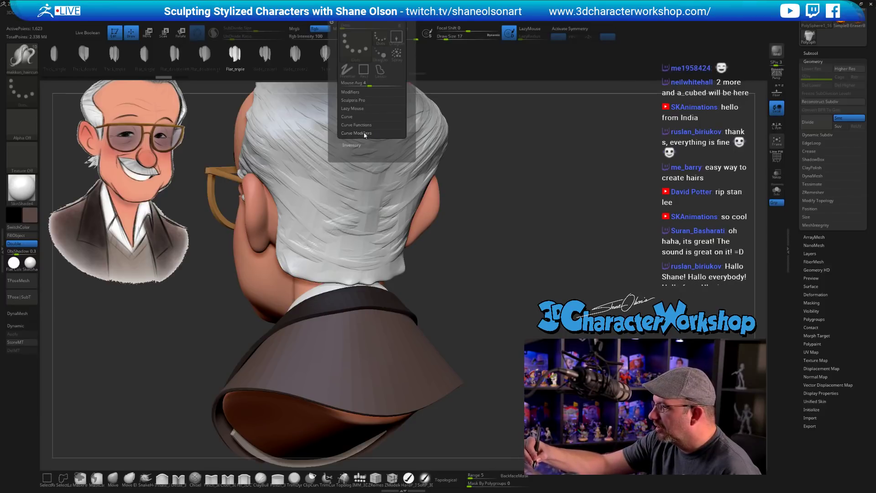
{"action": "left_click", "coordinate": [365, 133]}
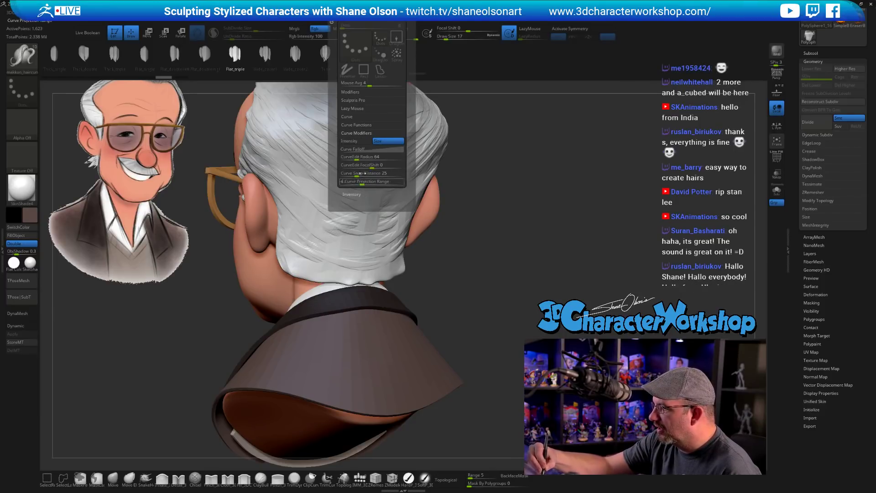
{"action": "left_click", "coordinate": [360, 133]}
{"action": "left_click", "coordinate": [366, 125]}
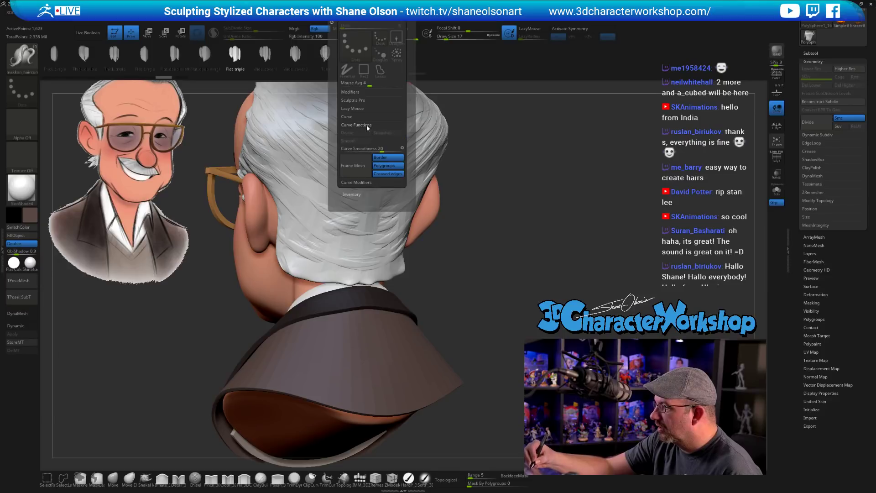
{"action": "left_click", "coordinate": [364, 125]}
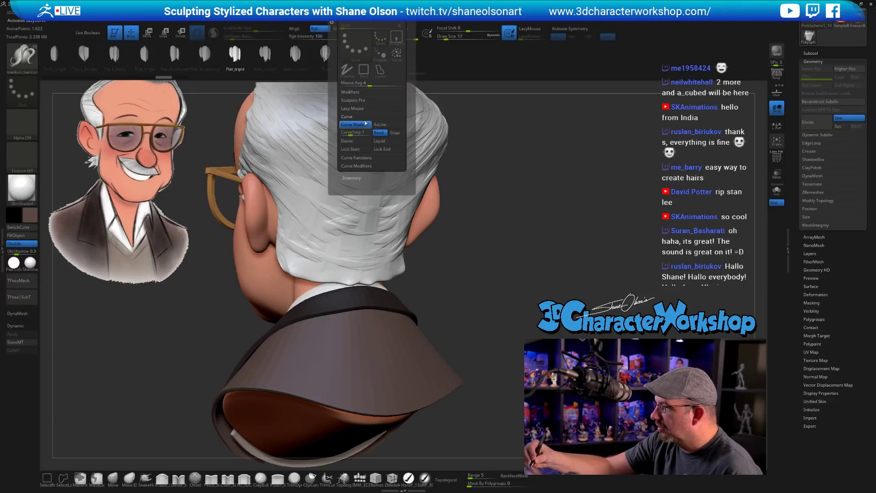
{"action": "left_click", "coordinate": [364, 133]}
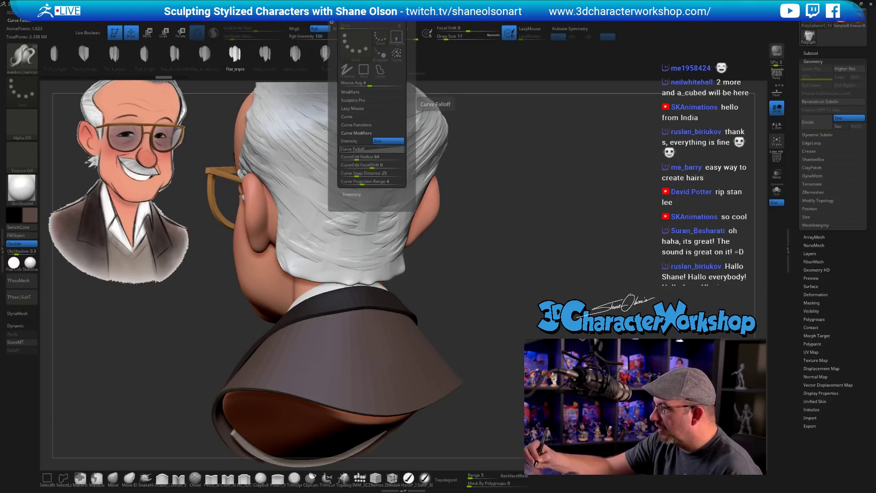
{"action": "left_click", "coordinate": [367, 149]}
{"action": "left_click_drag", "start_coordinate": [341, 209], "coordinate": [340, 147]}
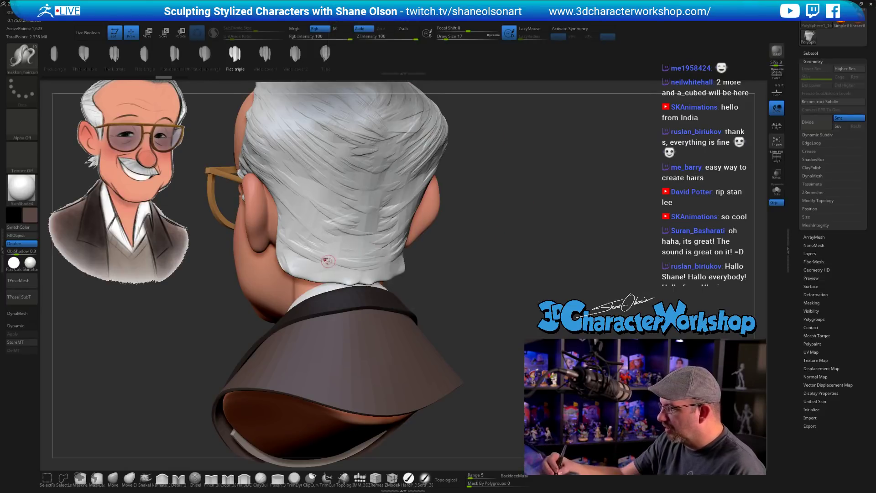
Try drawing a Flat_triple hair clump behind the ear at draw size 35, and undo it
{"action": "left_click_drag", "start_coordinate": [325, 249], "coordinate": [304, 278]}
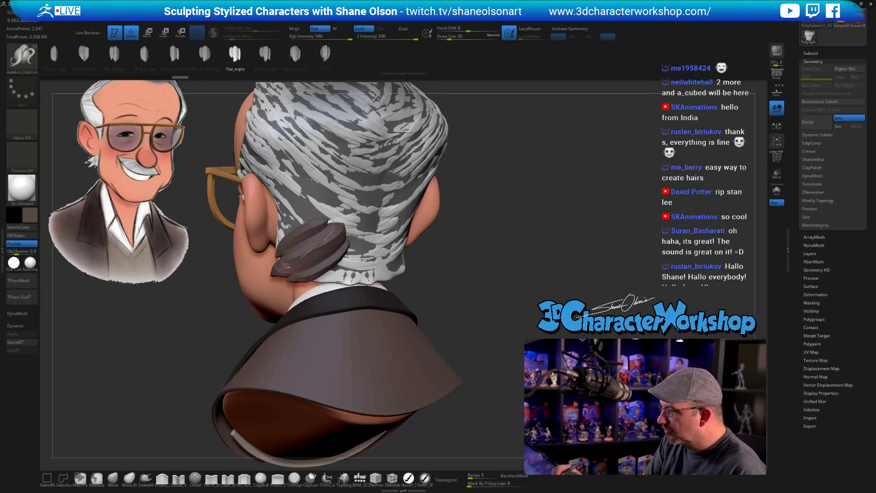
{"action": "mouse_move", "coordinate": [487, 303]}
{"action": "left_mouse_down"}
{"action": "mouse_move", "coordinate": [459, 303]}
{"action": "mouse_move", "coordinate": [566, 302]}
{"action": "mouse_move", "coordinate": [493, 303]}
{"action": "left_mouse_up"}
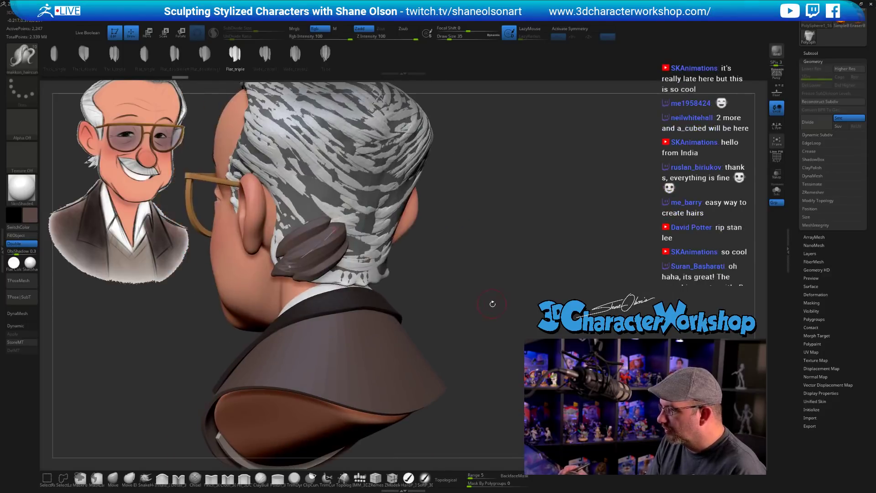
{"action": "key", "text": "ctrl+z"}
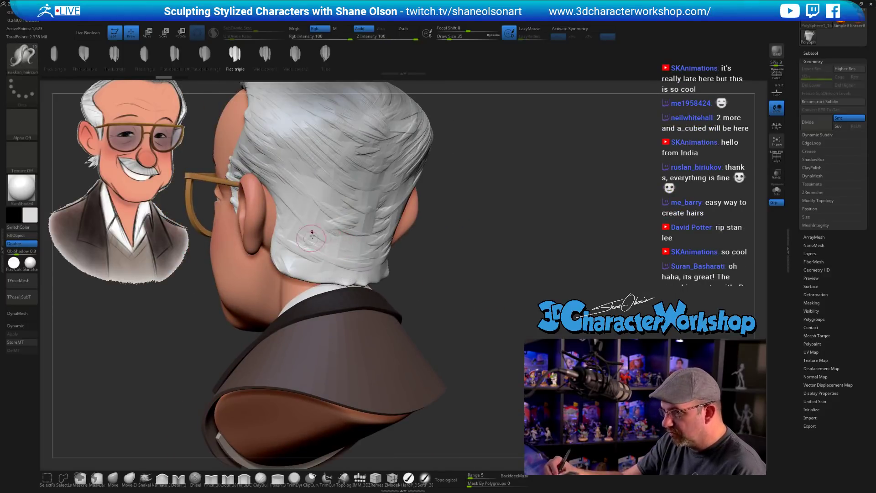
Insert a white hair clump along a curve behind the ear and swap its mesh to Wide_cover1 at draw size 35
{"action": "left_click_drag", "start_coordinate": [333, 223], "coordinate": [280, 258]}
{"action": "mouse_move", "coordinate": [451, 282]}
{"action": "left_mouse_down"}
{"action": "mouse_move", "coordinate": [480, 278]}
{"action": "mouse_move", "coordinate": [452, 288]}
{"action": "mouse_move", "coordinate": [481, 302]}
{"action": "mouse_move", "coordinate": [461, 297]}
{"action": "left_mouse_up"}
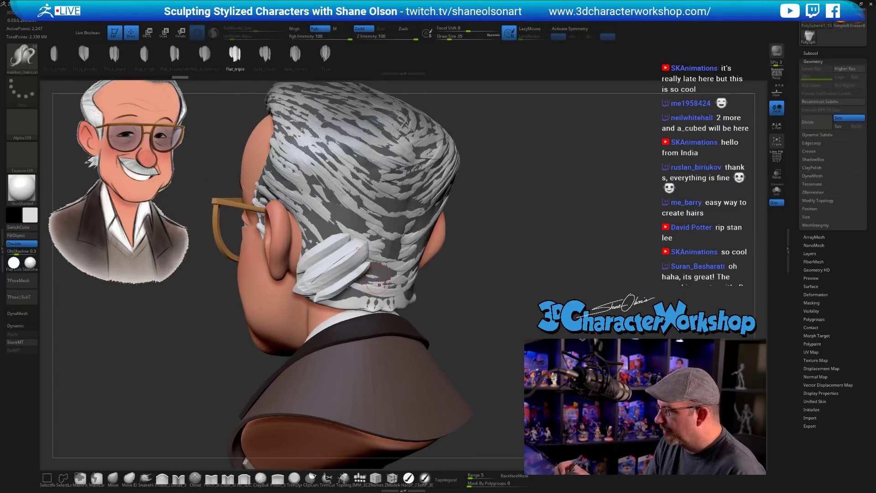
{"action": "left_click", "coordinate": [265, 55]}
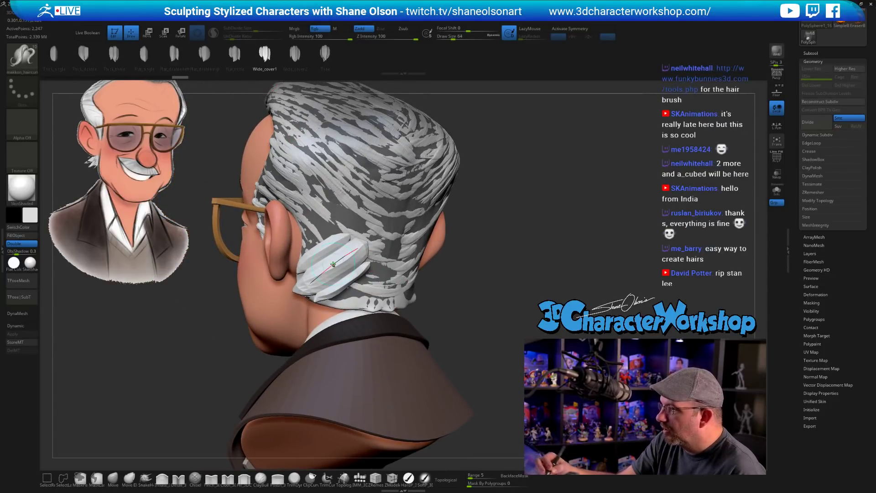
{"action": "left_click_drag", "start_coordinate": [477, 297], "coordinate": [440, 286]}
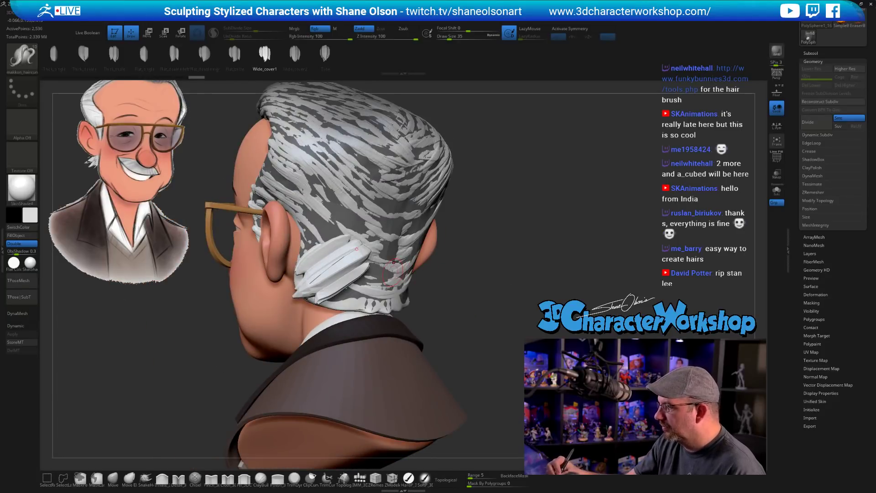
{"action": "left_click_drag", "start_coordinate": [485, 309], "coordinate": [496, 311]}
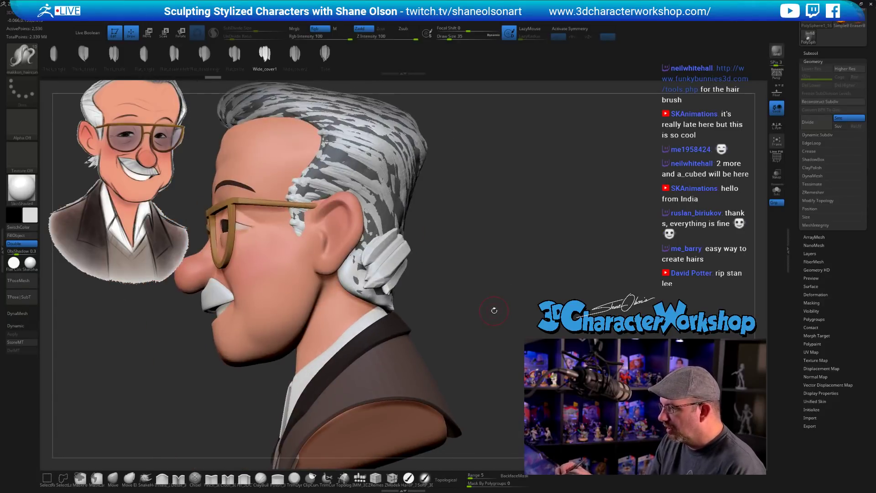
Solo the duplicated hair subtool and make SelectRect the active selection brush in place of the lasso
{"action": "key", "text": "shift+s"}
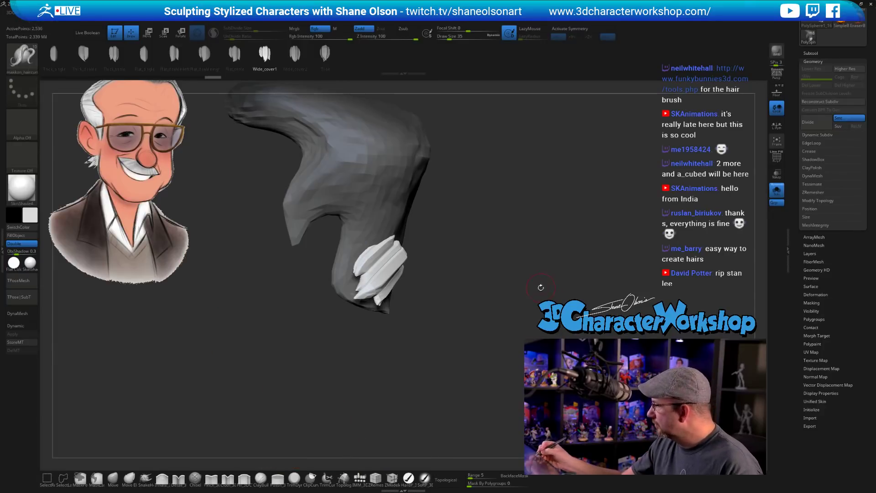
{"action": "left_click_drag", "start_coordinate": [510, 302], "coordinate": [494, 337]}
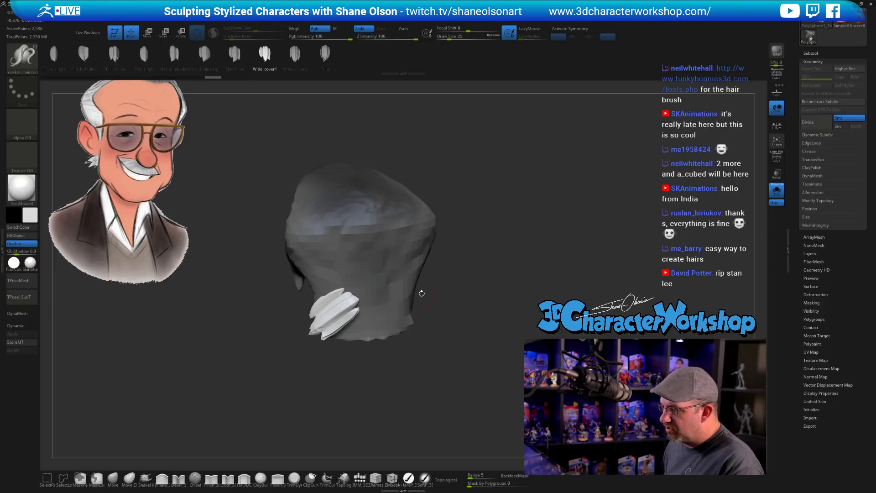
{"action": "left_click_drag", "start_coordinate": [335, 329], "coordinate": [307, 401]}
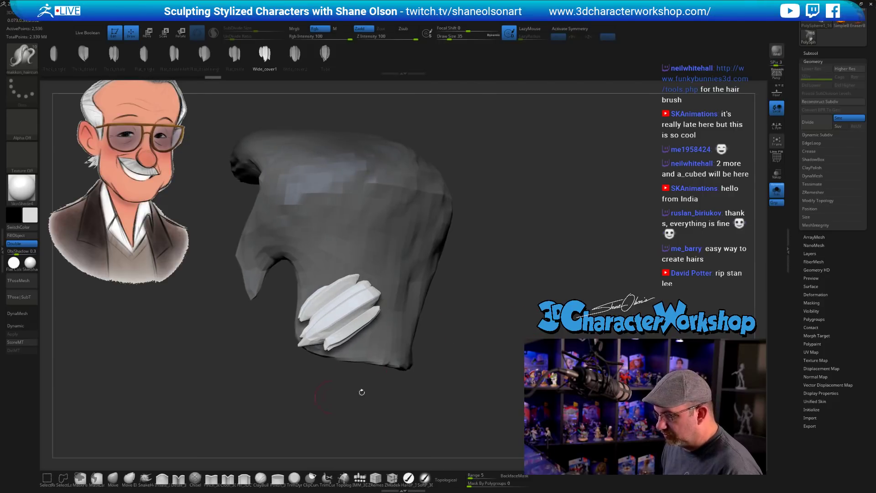
{"action": "left_click_drag", "start_coordinate": [246, 238], "coordinate": [402, 230], "text": "ctrl"}
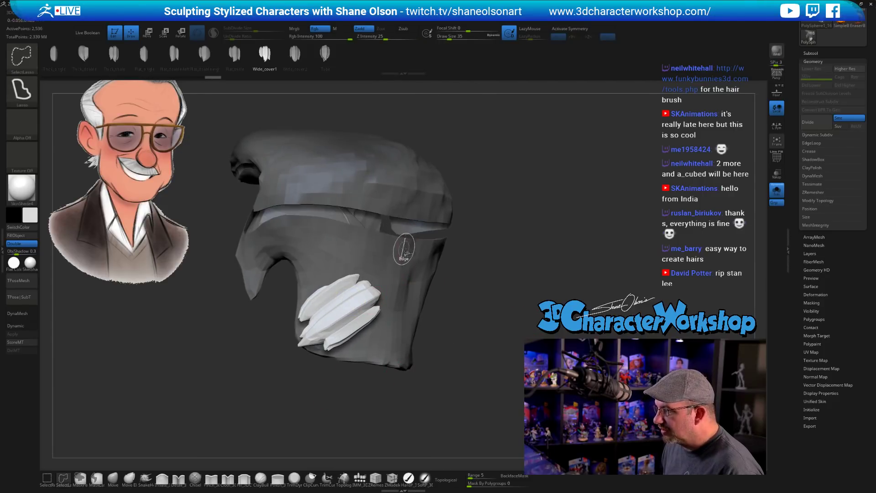
{"action": "left_click_drag", "start_coordinate": [210, 384], "coordinate": [173, 411], "text": "ctrl"}
{"action": "left_click", "coordinate": [47, 478]}
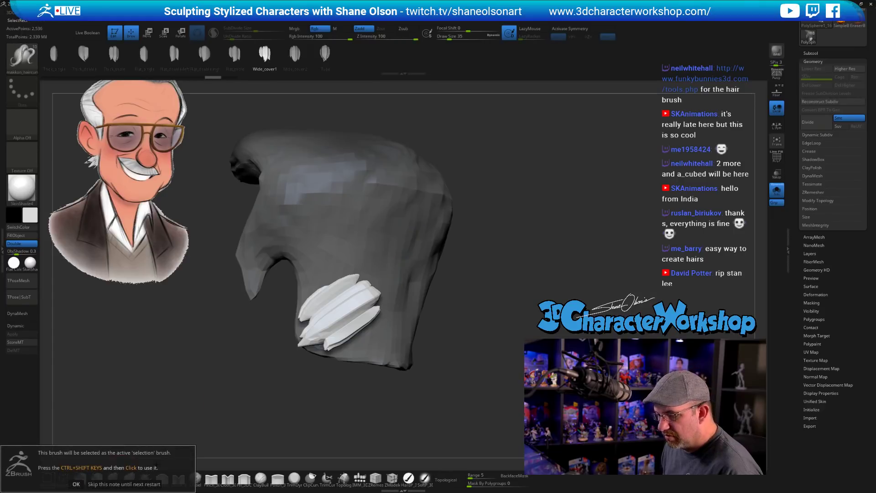
{"action": "left_click", "coordinate": [76, 485]}
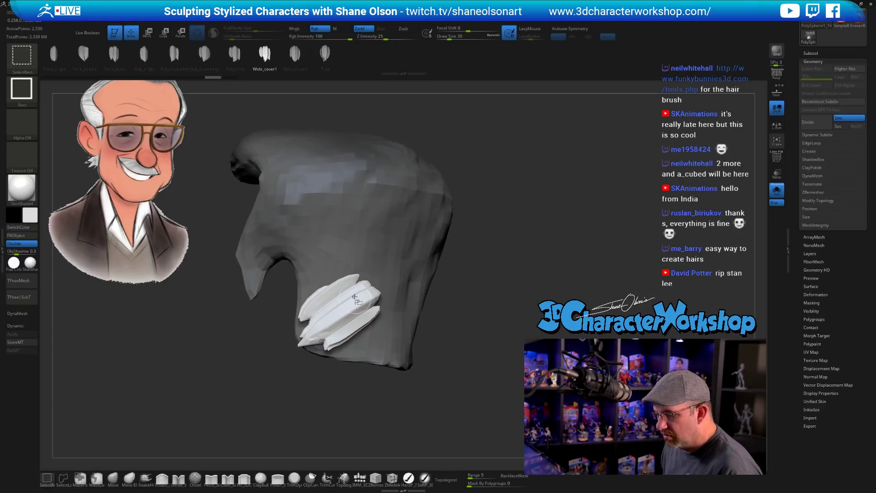
Hide the low-resolution hair shell, delete the hidden geometry so only the inserted clump is kept, and show the whole bust again
{"action": "left_click", "coordinate": [340, 304], "text": "ctrl+shift"}
{"action": "left_click", "coordinate": [419, 271], "text": "ctrl+shift"}
{"action": "left_click", "coordinate": [413, 249], "text": "ctrl+shift"}
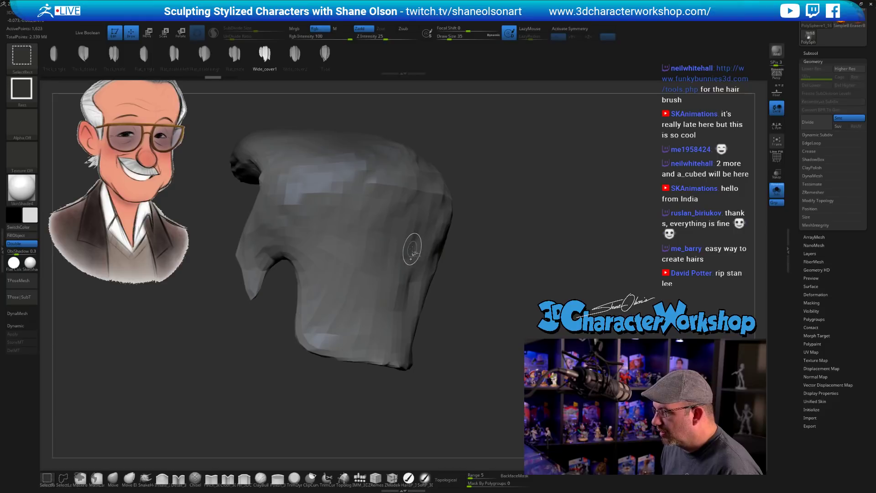
{"action": "left_click", "coordinate": [412, 244], "text": "ctrl+shift"}
{"action": "key", "text": "space"}
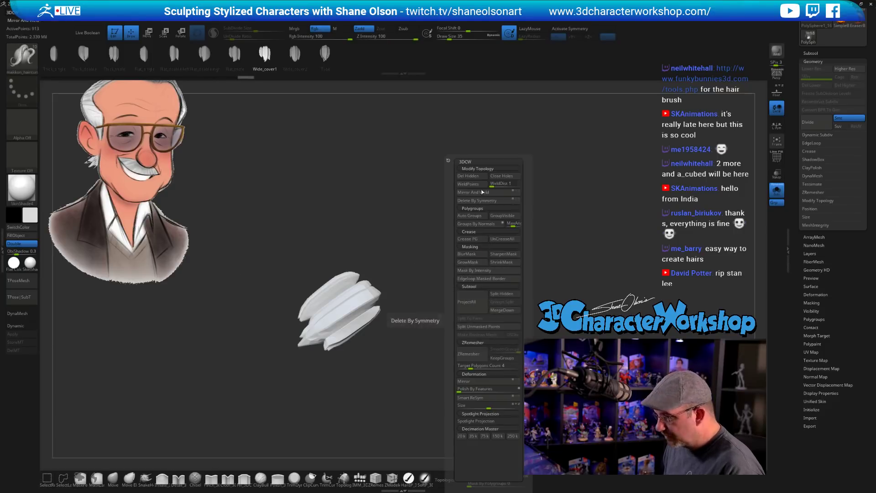
{"action": "left_click", "coordinate": [775, 192]}
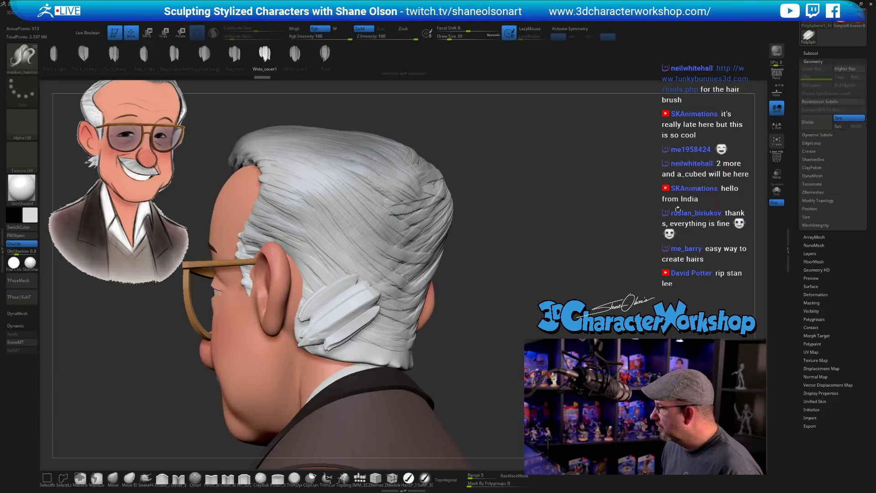
Shape the inserted hair clump into a tuft sweeping out below the ear with the Move brush at draw size 163
{"action": "left_click_drag", "start_coordinate": [542, 253], "coordinate": [511, 268]}
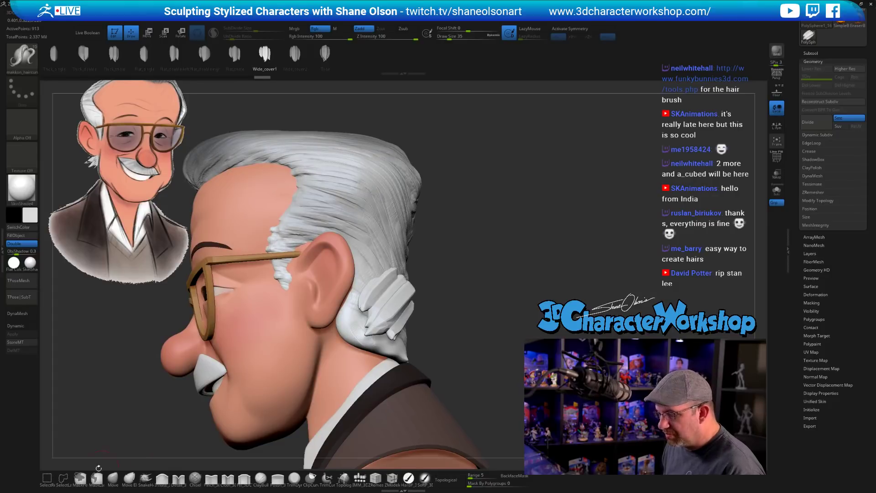
{"action": "left_click", "coordinate": [113, 478]}
{"action": "key", "text": "s"}
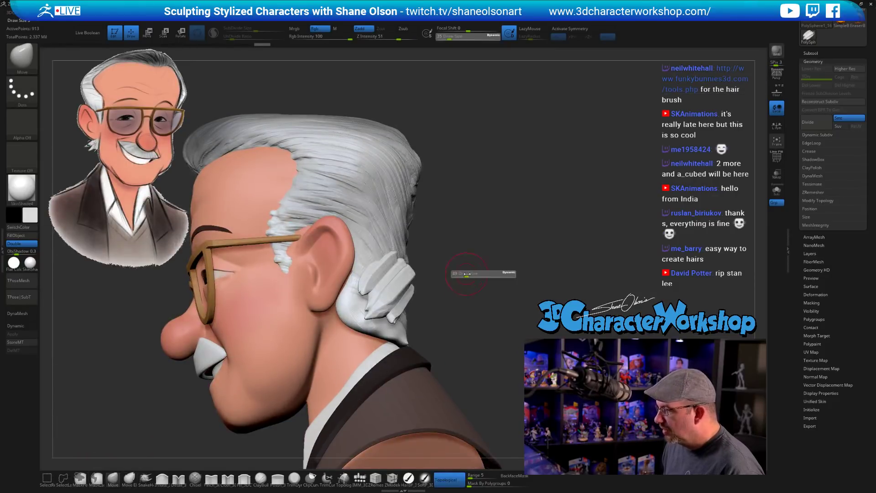
{"action": "mouse_move", "coordinate": [474, 275]}
{"action": "left_mouse_down"}
{"action": "mouse_move", "coordinate": [456, 265]}
{"action": "mouse_move", "coordinate": [415, 276]}
{"action": "mouse_move", "coordinate": [475, 264]}
{"action": "mouse_move", "coordinate": [456, 183]}
{"action": "mouse_move", "coordinate": [422, 291]}
{"action": "mouse_move", "coordinate": [431, 268]}
{"action": "mouse_move", "coordinate": [416, 265]}
{"action": "left_mouse_up"}
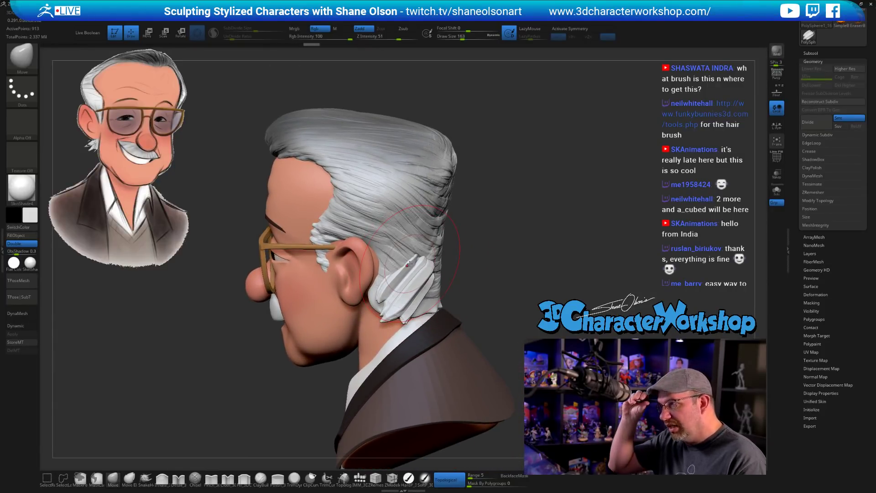
{"action": "mouse_move", "coordinate": [407, 264]}
{"action": "left_mouse_down"}
{"action": "mouse_move", "coordinate": [412, 273]}
{"action": "mouse_move", "coordinate": [430, 266]}
{"action": "mouse_move", "coordinate": [410, 286]}
{"action": "mouse_move", "coordinate": [415, 308]}
{"action": "mouse_move", "coordinate": [402, 301]}
{"action": "mouse_move", "coordinate": [416, 320]}
{"action": "mouse_move", "coordinate": [449, 286]}
{"action": "mouse_move", "coordinate": [442, 274]}
{"action": "mouse_move", "coordinate": [434, 284]}
{"action": "mouse_move", "coordinate": [451, 302]}
{"action": "left_mouse_up"}
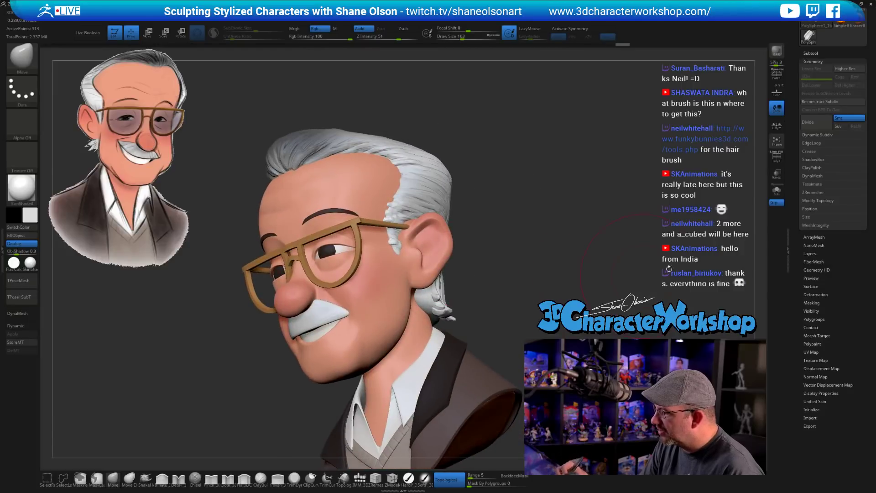
Check the tuft in isolation and refine its fit behind the ear with the Move brush at draw size 120
{"action": "left_click", "coordinate": [777, 189]}
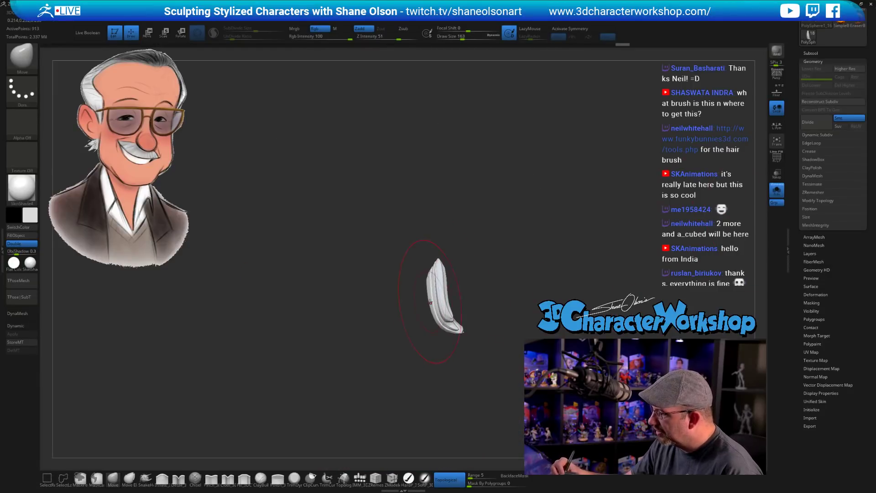
{"action": "left_click", "coordinate": [777, 189]}
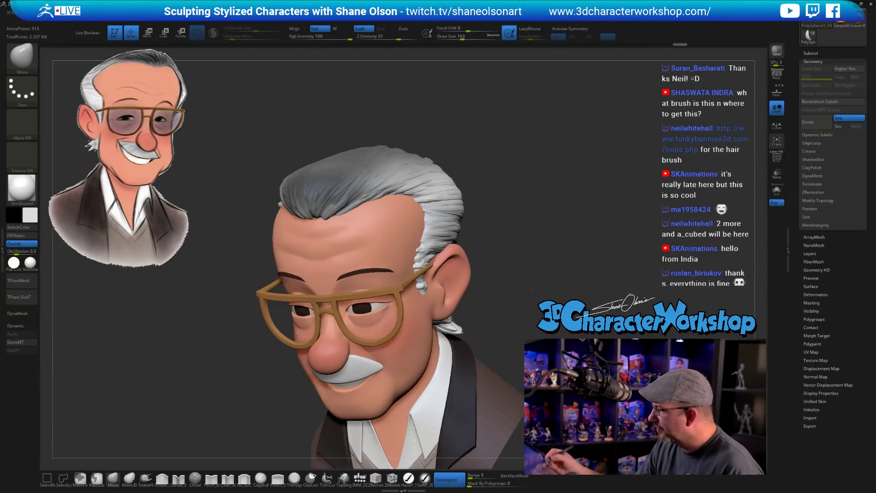
{"action": "left_click_drag", "start_coordinate": [515, 292], "coordinate": [428, 321]}
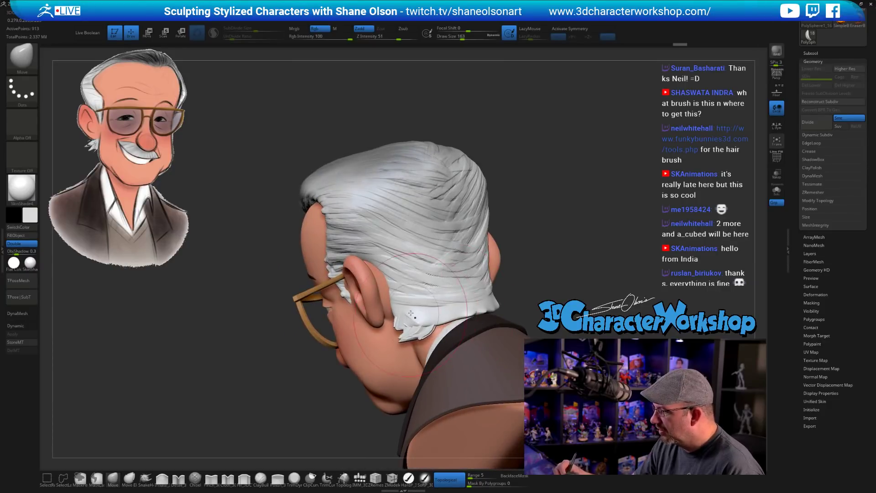
{"action": "left_click_drag", "start_coordinate": [565, 230], "coordinate": [515, 283]}
{"action": "mouse_move", "coordinate": [500, 325]}
{"action": "left_mouse_down", "text": "alt"}
{"action": "mouse_move", "coordinate": [488, 295]}
{"action": "mouse_move", "coordinate": [440, 300]}
{"action": "mouse_move", "coordinate": [422, 286]}
{"action": "mouse_move", "coordinate": [425, 304]}
{"action": "left_mouse_up", "text": "alt"}
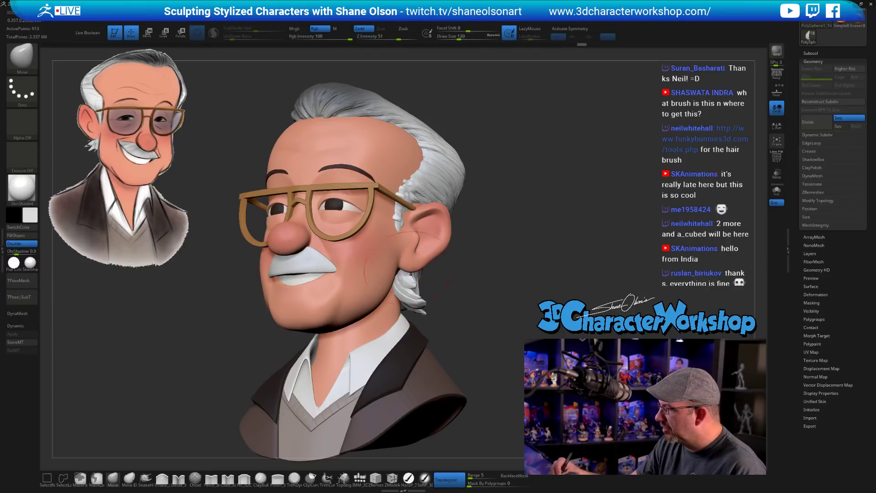
Adjust the hair tuft behind the ear with the Move brush, then mirror and weld it to the other side of the head
{"action": "mouse_move", "coordinate": [412, 273]}
{"action": "left_mouse_down"}
{"action": "mouse_move", "coordinate": [491, 309]}
{"action": "mouse_move", "coordinate": [470, 319]}
{"action": "mouse_move", "coordinate": [454, 302]}
{"action": "mouse_move", "coordinate": [480, 291]}
{"action": "mouse_move", "coordinate": [463, 295]}
{"action": "mouse_move", "coordinate": [488, 310]}
{"action": "mouse_move", "coordinate": [488, 284]}
{"action": "mouse_move", "coordinate": [431, 300]}
{"action": "left_mouse_up"}
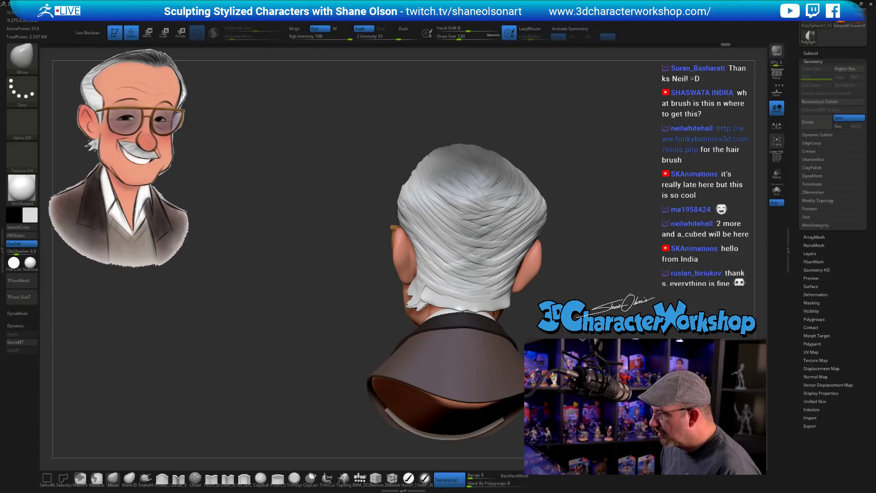
{"action": "left_click_drag", "start_coordinate": [337, 291], "coordinate": [355, 293]}
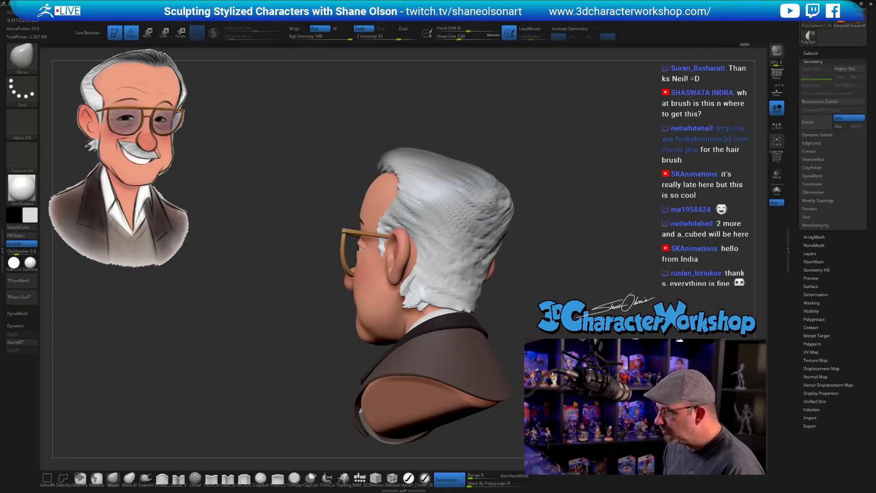
{"action": "key", "text": "space"}
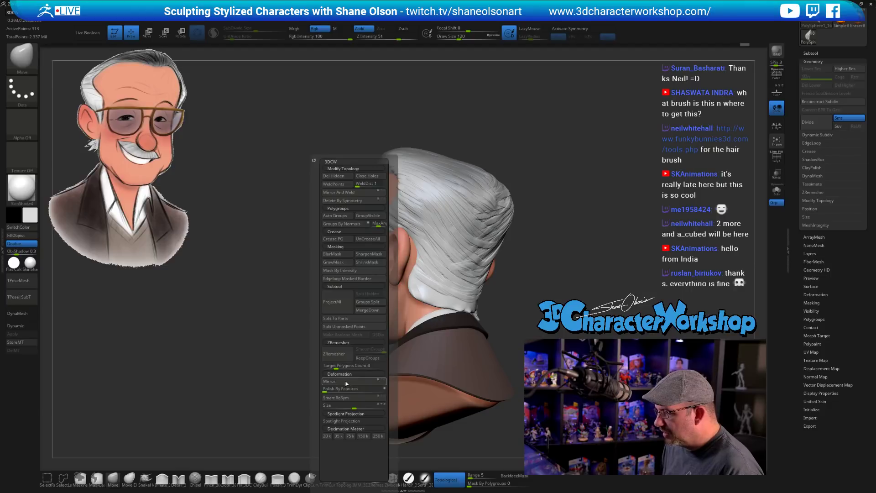
{"action": "left_click", "coordinate": [339, 192]}
{"action": "left_click_drag", "start_coordinate": [650, 219], "coordinate": [488, 247]}
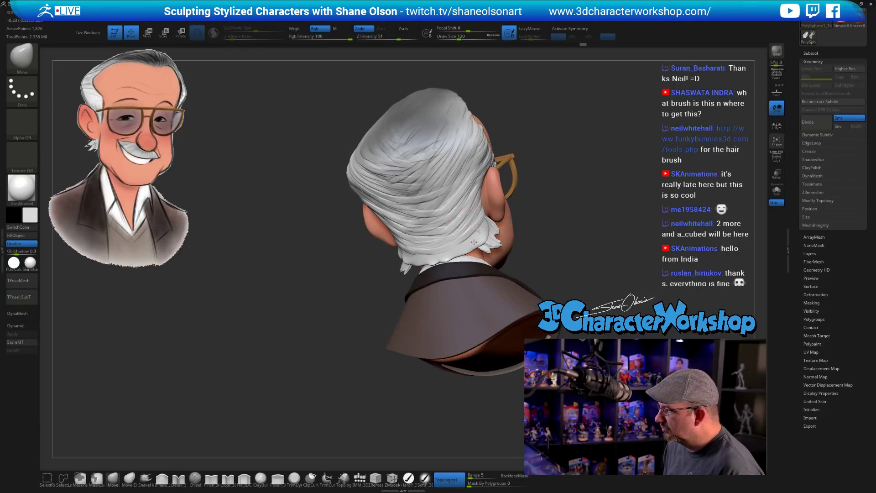
Activate X symmetry and refine how both hair tufts sit behind the ears with the Move Elastic brush at draw size 120
{"action": "key", "text": "x"}
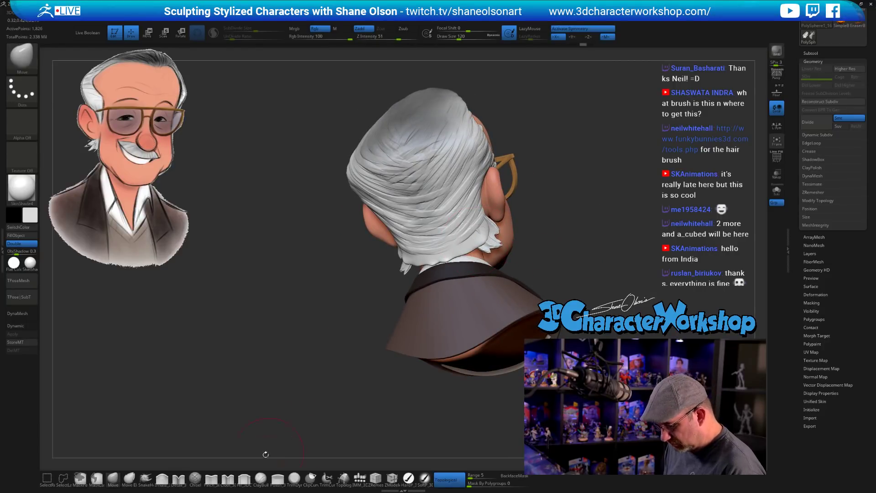
{"action": "left_click", "coordinate": [124, 480]}
{"action": "left_click_drag", "start_coordinate": [545, 228], "coordinate": [550, 219]}
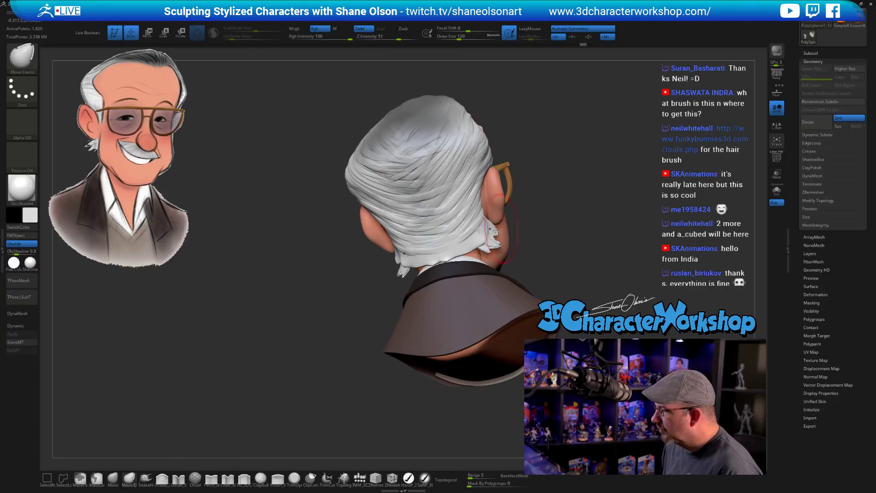
{"action": "left_click_drag", "start_coordinate": [470, 237], "coordinate": [467, 249]}
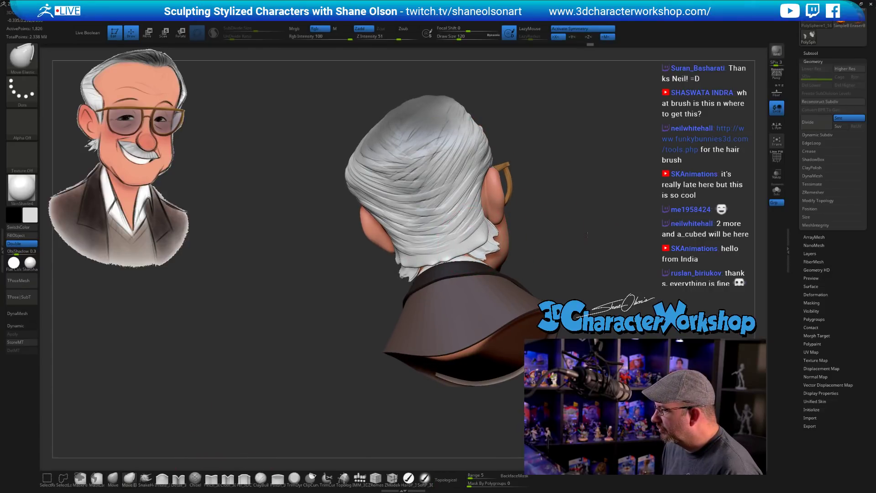
{"action": "mouse_move", "coordinate": [320, 283]}
{"action": "left_mouse_down"}
{"action": "mouse_move", "coordinate": [365, 286]}
{"action": "mouse_move", "coordinate": [393, 260]}
{"action": "mouse_move", "coordinate": [346, 270]}
{"action": "mouse_move", "coordinate": [368, 237]}
{"action": "mouse_move", "coordinate": [396, 241]}
{"action": "left_mouse_up"}
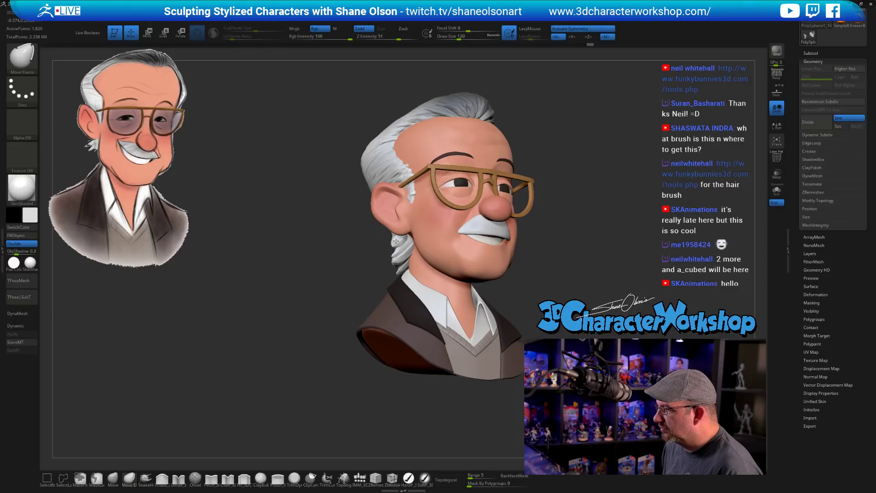
{"action": "left_click_drag", "start_coordinate": [310, 268], "coordinate": [325, 260]}
{"action": "mouse_move", "coordinate": [397, 265]}
{"action": "left_mouse_down"}
{"action": "mouse_move", "coordinate": [389, 263]}
{"action": "mouse_move", "coordinate": [401, 260]}
{"action": "left_mouse_up"}
{"action": "mouse_move", "coordinate": [379, 294]}
{"action": "left_mouse_down"}
{"action": "mouse_move", "coordinate": [356, 298]}
{"action": "mouse_move", "coordinate": [369, 296]}
{"action": "left_mouse_up"}
Make the main hair the active subtool and lower it to subdivision level 2
{"action": "left_click", "coordinate": [395, 255], "text": "alt"}
{"action": "left_click_drag", "start_coordinate": [395, 255], "coordinate": [399, 253]}
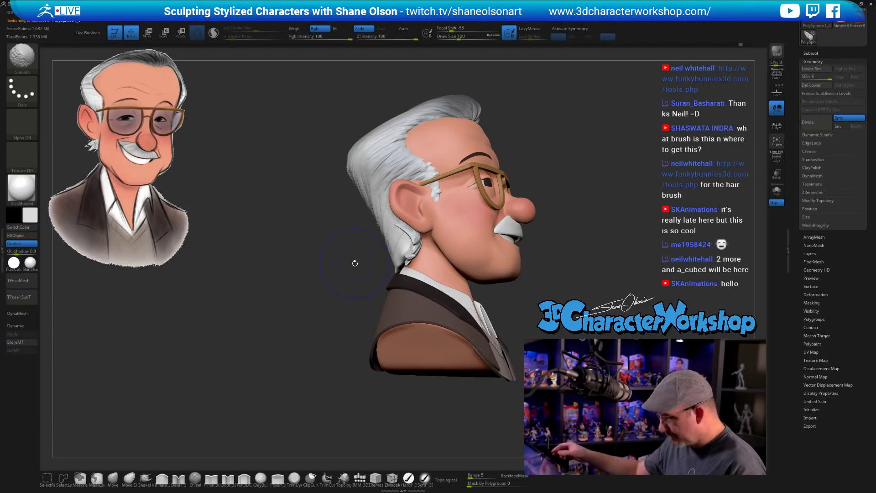
{"action": "key", "text": "shift+d"}
{"action": "key", "text": "shift+d"}
{"action": "key", "text": "shift+d"}
{"action": "key", "text": "shift+d"}
{"action": "left_click_drag", "start_coordinate": [535, 290], "coordinate": [520, 297]}
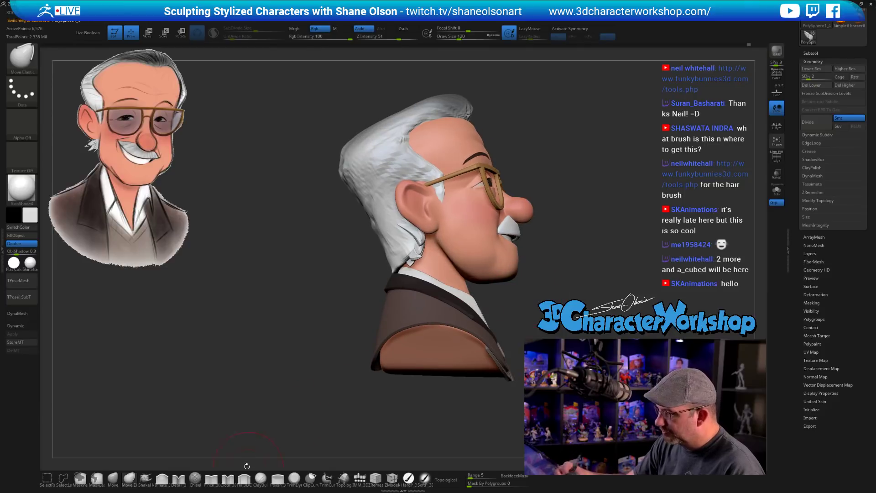
Reshape the main hair at the nape with the Move brush at draw size 212, then return it to subdivision level 6
{"action": "left_click", "coordinate": [113, 477]}
{"action": "key", "text": "s"}
{"action": "left_click_drag", "start_coordinate": [199, 374], "coordinate": [208, 374]}
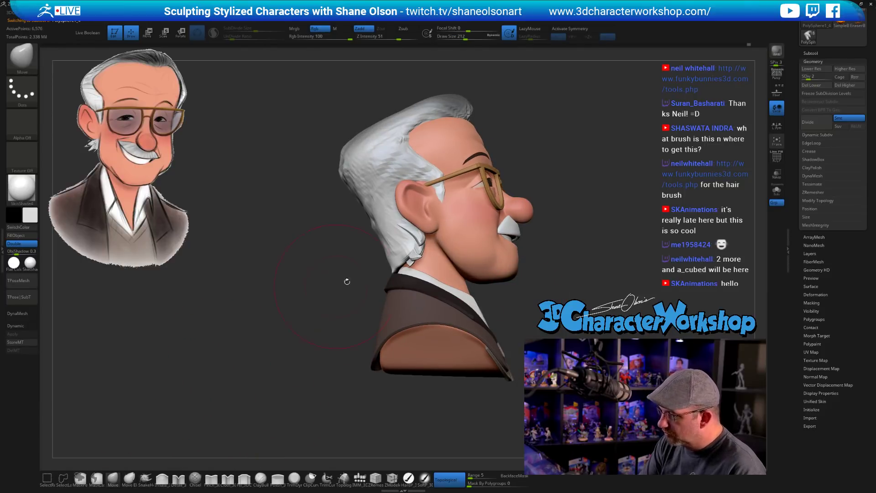
{"action": "left_click_drag", "start_coordinate": [391, 242], "coordinate": [389, 246]}
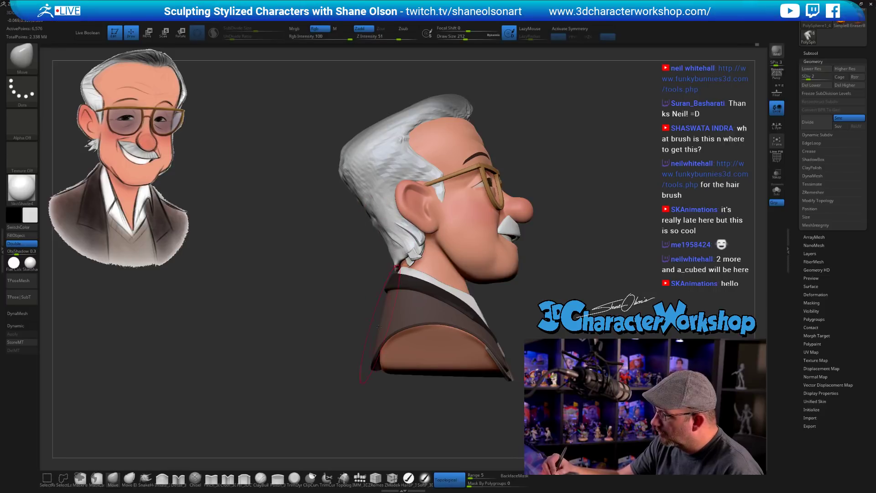
{"action": "mouse_move", "coordinate": [395, 252]}
{"action": "right_mouse_down"}
{"action": "mouse_move", "coordinate": [413, 258]}
{"action": "mouse_move", "coordinate": [361, 301]}
{"action": "mouse_move", "coordinate": [349, 350]}
{"action": "right_mouse_up"}
{"action": "key", "text": "d"}
{"action": "key", "text": "d"}
{"action": "key", "text": "d"}
{"action": "key", "text": "d"}
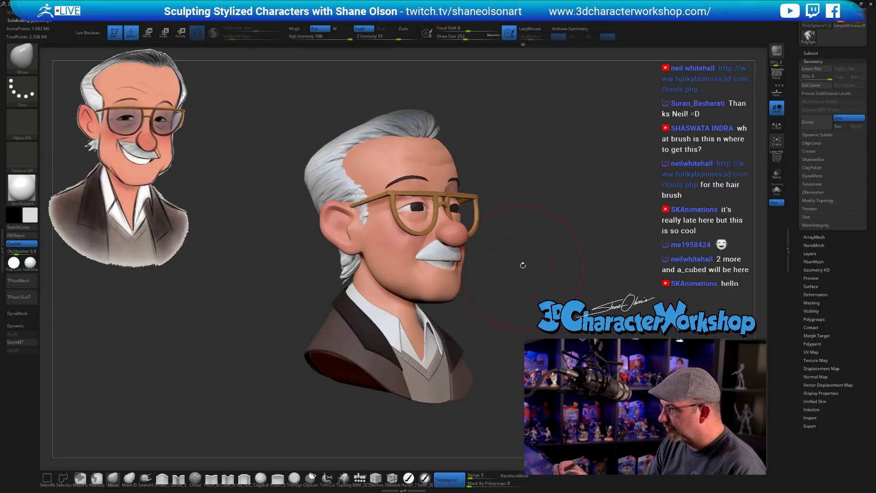
Examine the whole bust from the front and both three-quarter sides against the reference drawing
{"action": "mouse_move", "coordinate": [522, 264]}
{"action": "right_mouse_down", "text": "shift"}
{"action": "mouse_move", "coordinate": [512, 275]}
{"action": "mouse_move", "coordinate": [511, 262]}
{"action": "mouse_move", "coordinate": [503, 285]}
{"action": "right_mouse_up", "text": "shift"}
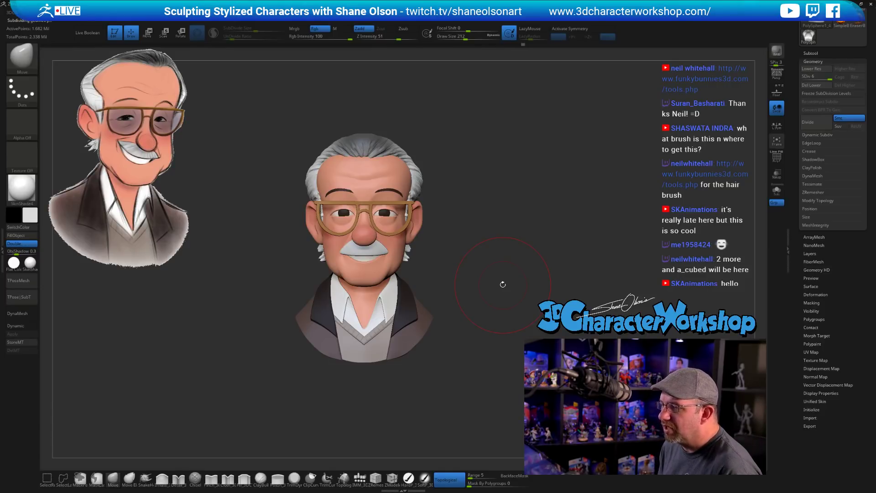
{"action": "right_click_drag", "start_coordinate": [491, 246], "coordinate": [494, 248], "text": "ctrl"}
{"action": "key", "text": "s"}
{"action": "left_click_drag", "start_coordinate": [495, 249], "coordinate": [491, 250]}
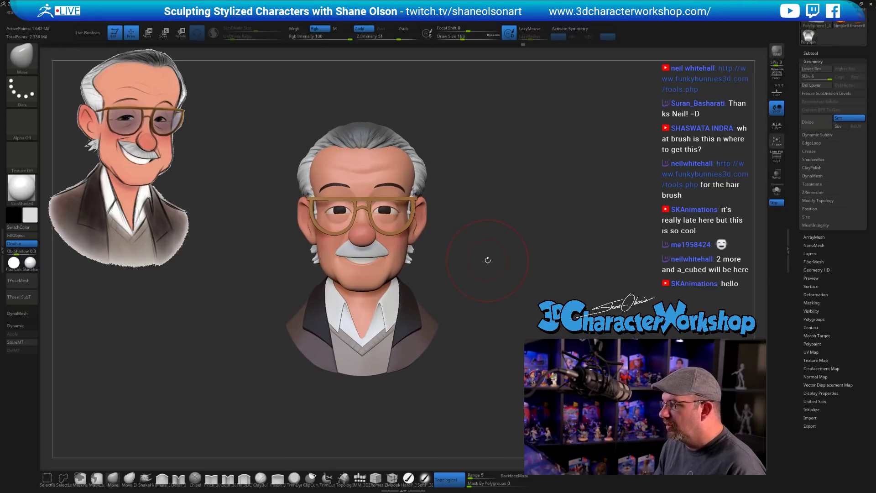
{"action": "key", "text": "s"}
{"action": "left_click_drag", "start_coordinate": [488, 261], "coordinate": [490, 269]}
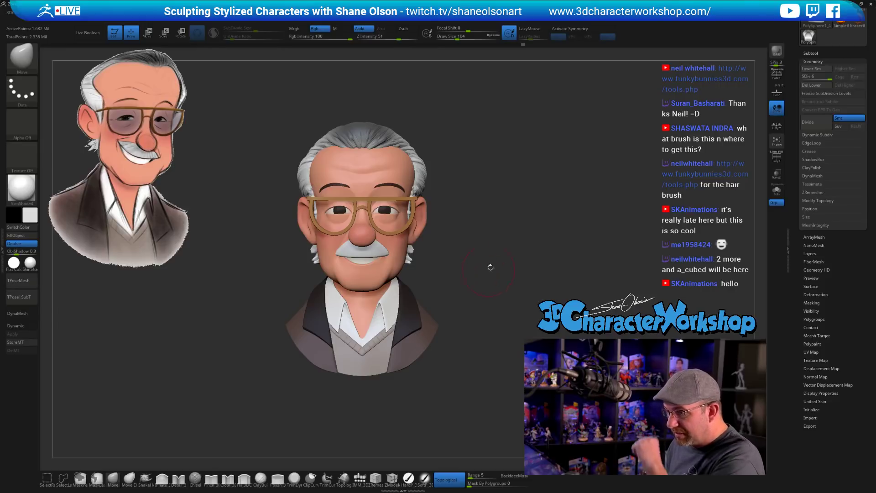
{"action": "left_click_drag", "start_coordinate": [490, 268], "coordinate": [507, 245]}
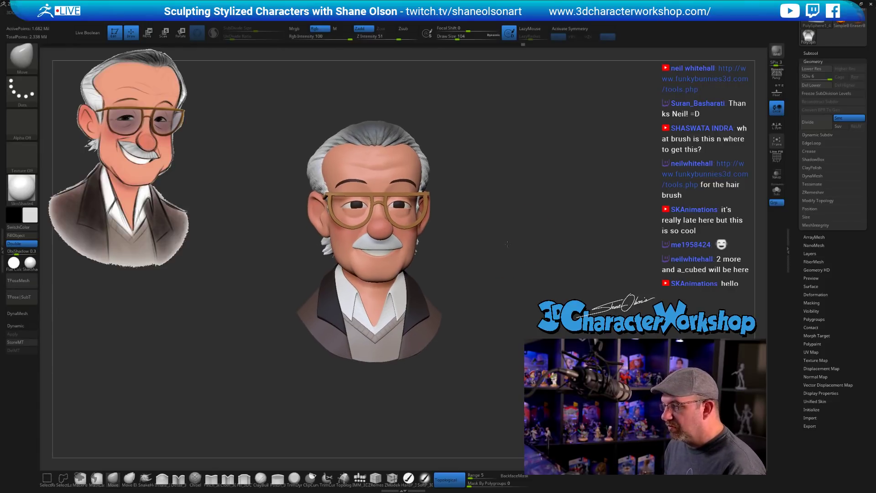
{"action": "left_click_drag", "start_coordinate": [524, 275], "coordinate": [494, 295]}
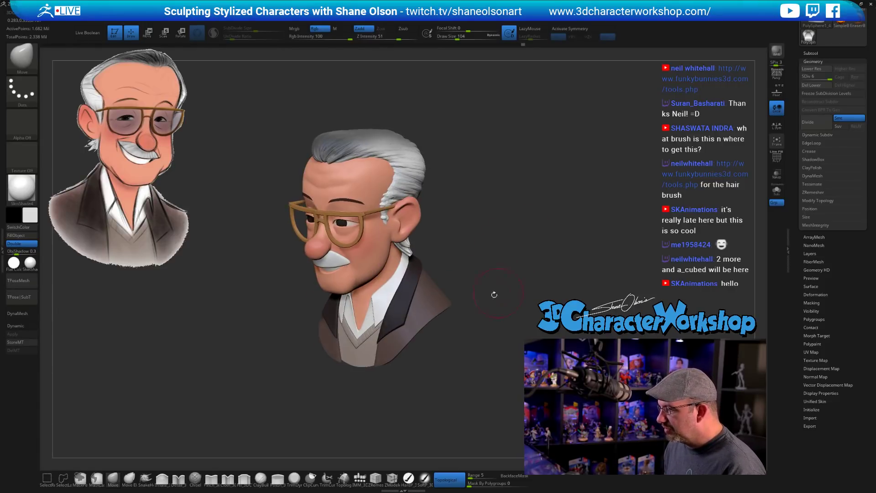
Select the jacket lapels and inspect their polygon wireframe from the three-quarter and front views
{"action": "left_click", "coordinate": [401, 322], "text": "alt"}
{"action": "key", "text": "shift+f"}
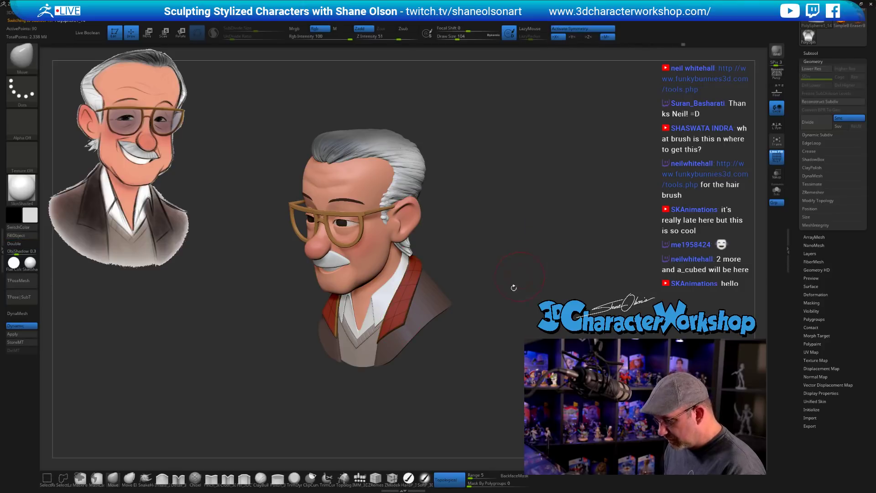
{"action": "key", "text": "bracketright"}
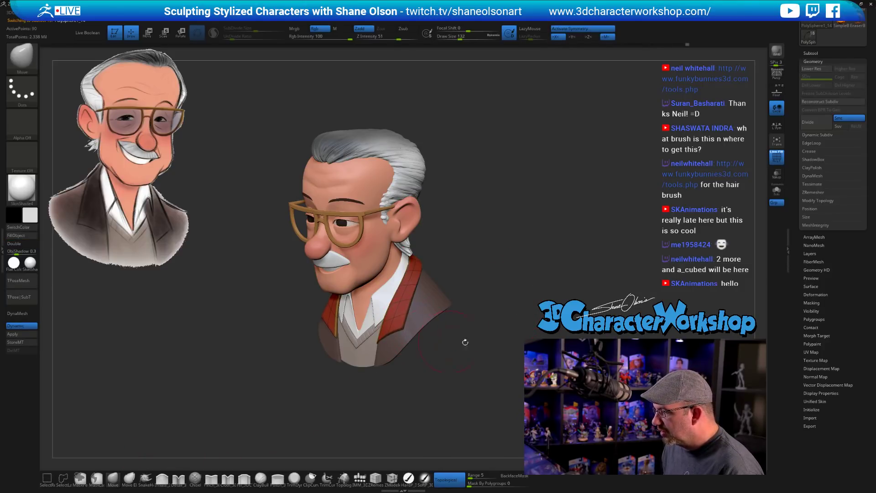
{"action": "left_click_drag", "start_coordinate": [465, 342], "coordinate": [501, 329], "text": "shift"}
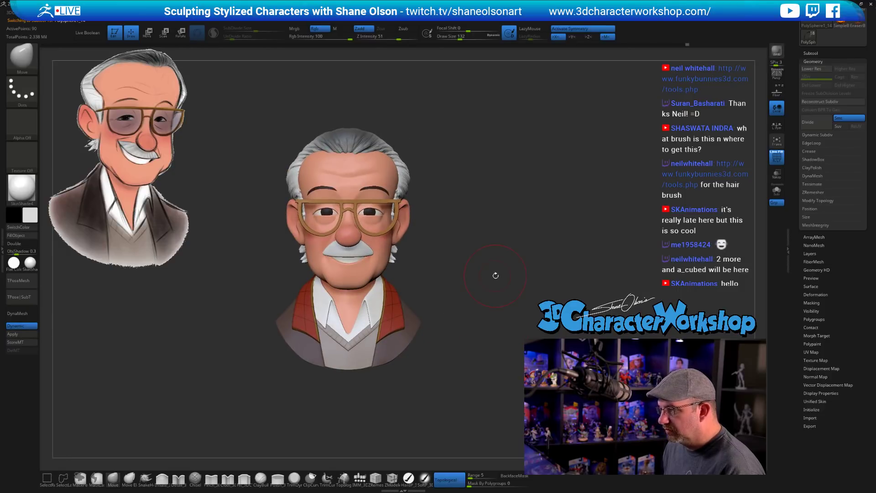
{"action": "key", "text": "shift+f"}
Compare the bust's overall proportions with the reference drawing from a distance
{"action": "mouse_move", "coordinate": [505, 274]}
{"action": "left_mouse_down", "text": "alt"}
{"action": "mouse_move", "coordinate": [495, 274]}
{"action": "mouse_move", "coordinate": [520, 275]}
{"action": "left_mouse_up", "text": "alt"}
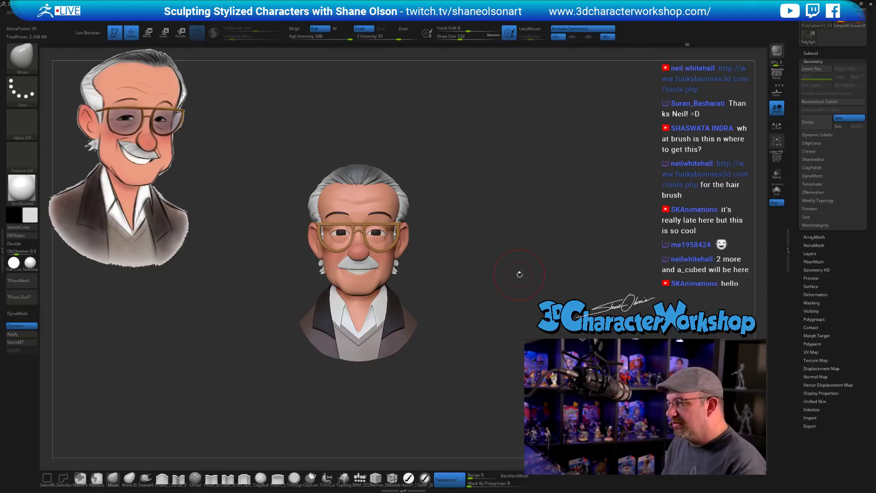
{"action": "scroll", "coordinate": [523, 253], "scroll_direction": "up", "scroll_amount": 2}
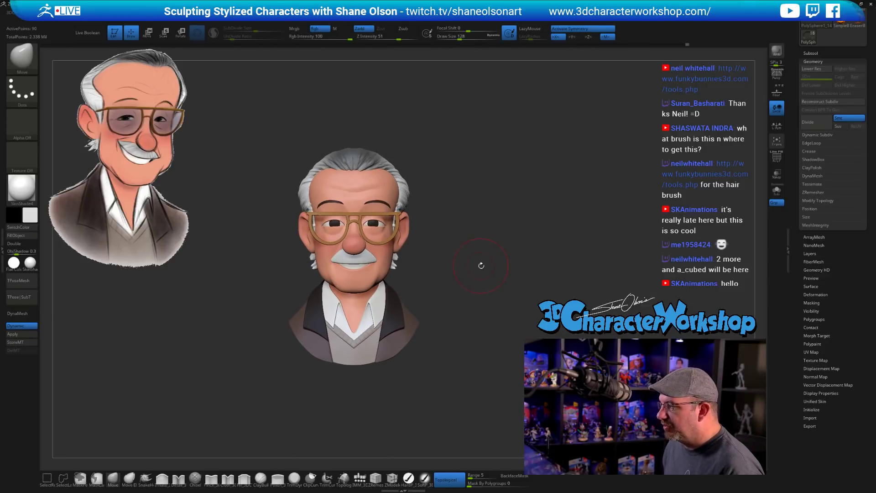
{"action": "left_click_drag", "start_coordinate": [479, 265], "coordinate": [476, 279], "text": "alt"}
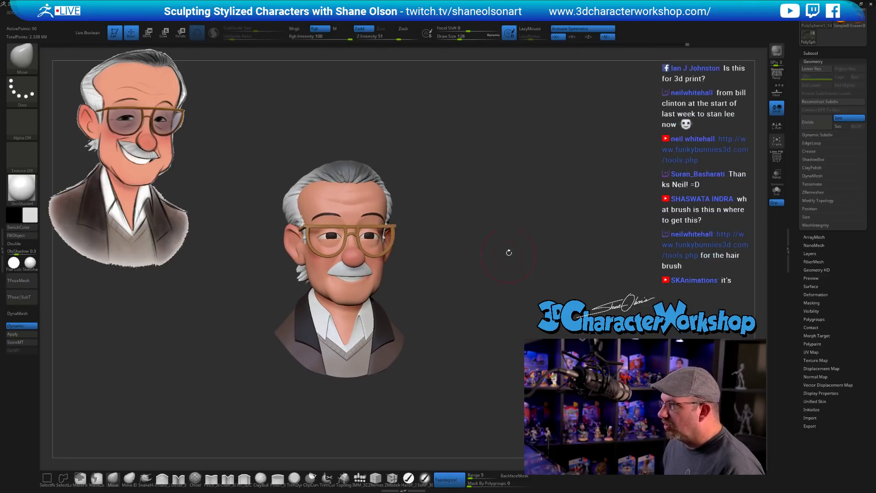
{"action": "left_click_drag", "start_coordinate": [509, 252], "coordinate": [507, 241]}
{"action": "key", "text": "bracketleft"}
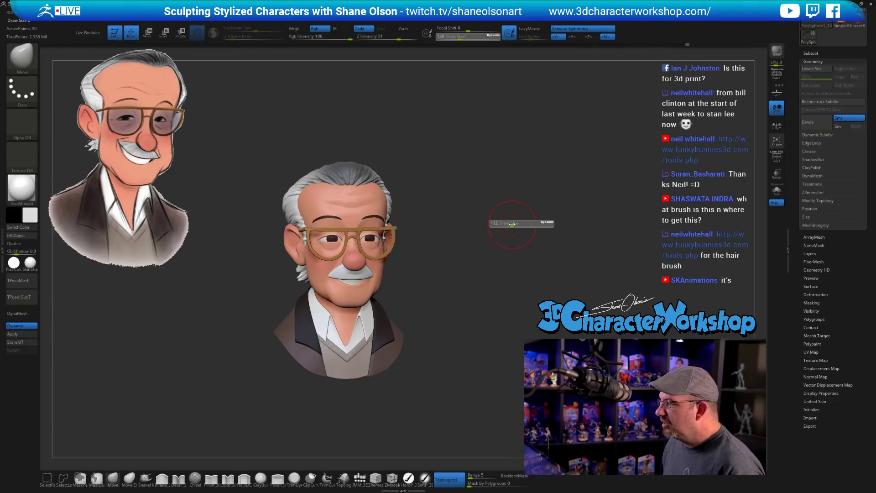
{"action": "left_click_drag", "start_coordinate": [509, 226], "coordinate": [551, 223]}
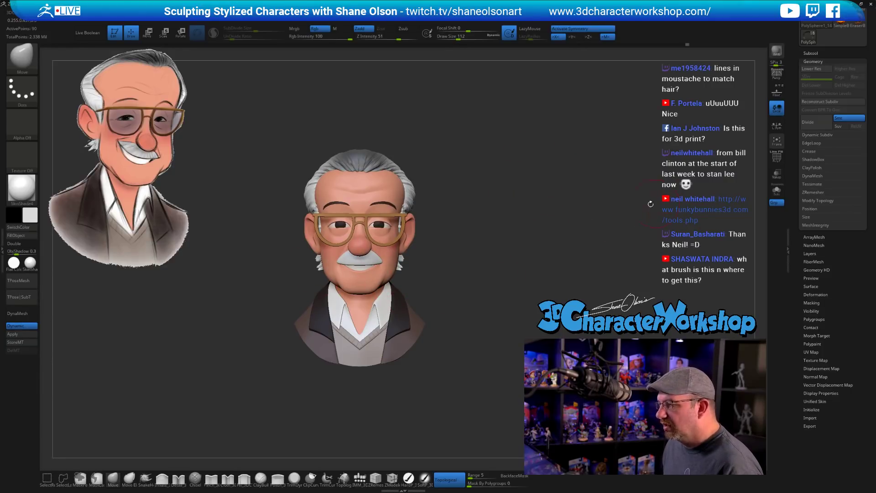
Show the list of subtools and reduce the draw size to 90
{"action": "left_click_drag", "start_coordinate": [794, 89], "coordinate": [791, 114]}
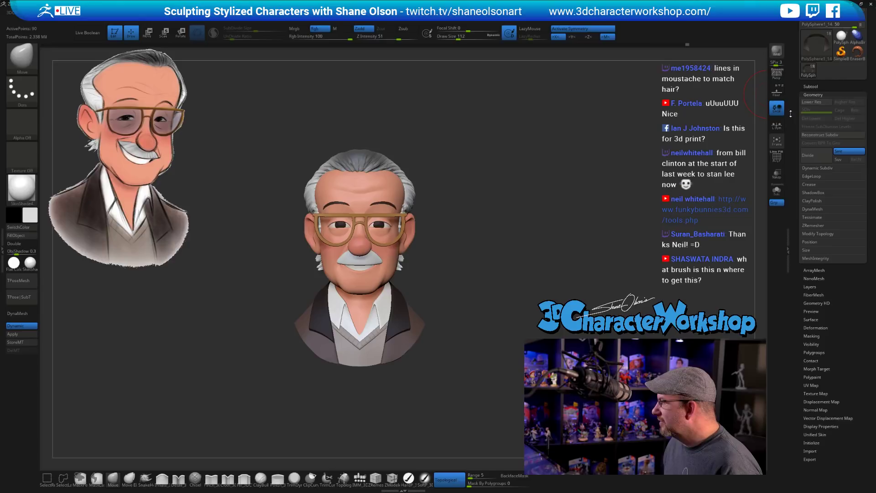
{"action": "left_click", "coordinate": [811, 87]}
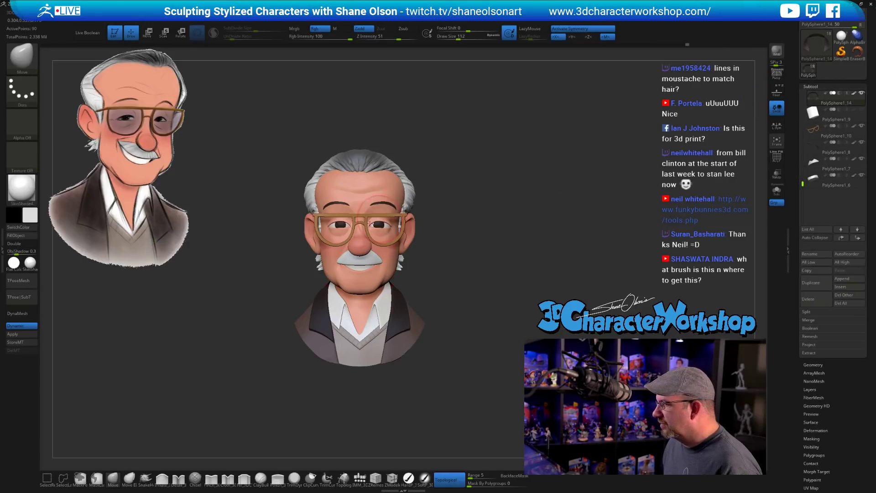
{"action": "right_click_drag", "start_coordinate": [541, 209], "coordinate": [540, 215], "text": "ctrl"}
{"action": "key", "text": "s"}
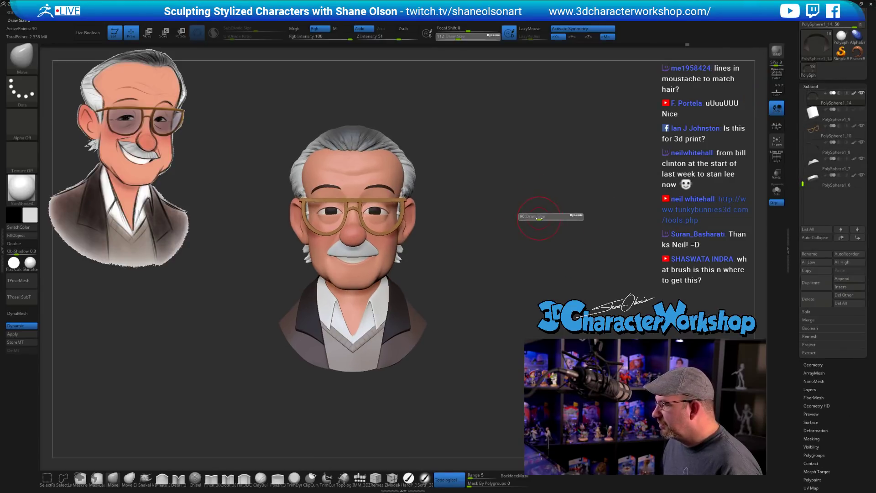
{"action": "left_click_drag", "start_coordinate": [540, 215], "coordinate": [497, 217]}
{"action": "right_click_drag", "start_coordinate": [497, 217], "coordinate": [498, 222], "text": "ctrl"}
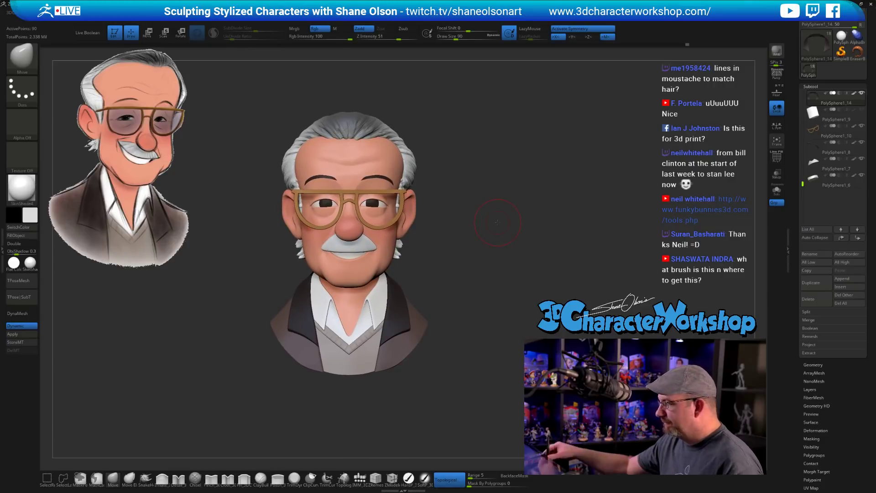
Select the mustache, apply its dynamic subdivision to real geometry, and divide it four more times for sculpting detail
{"action": "left_click", "coordinate": [363, 260], "text": "alt"}
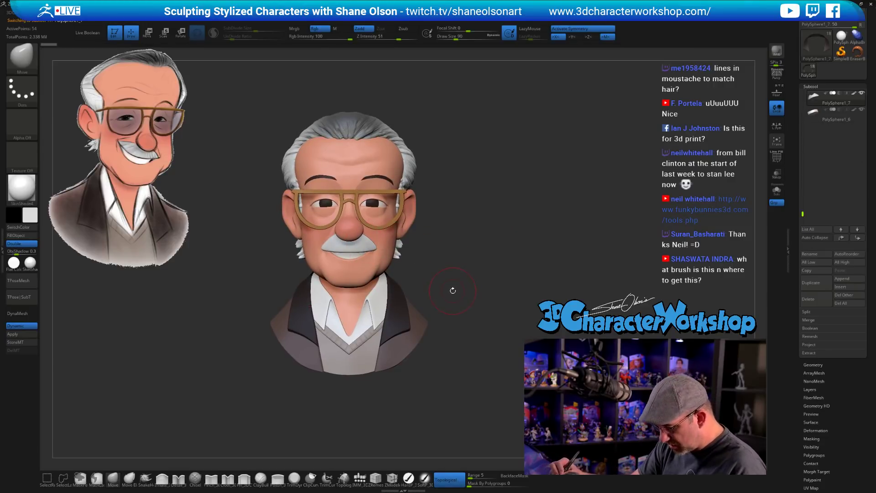
{"action": "left_click", "coordinate": [14, 334]}
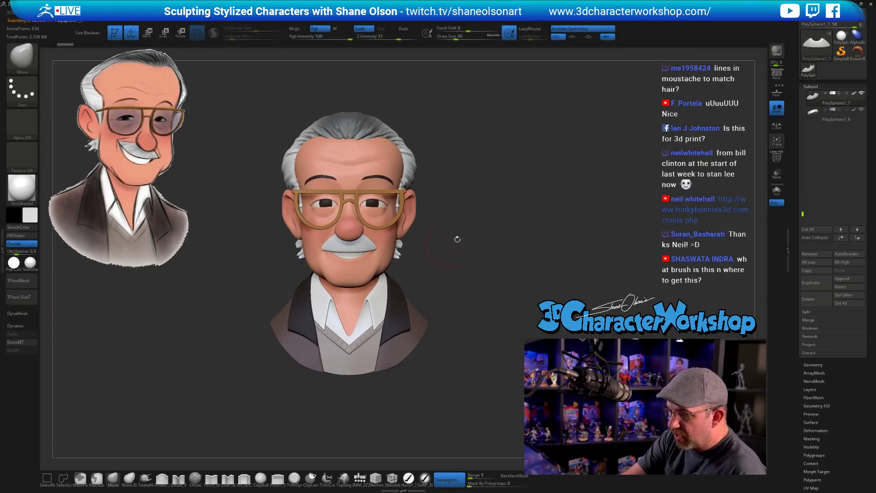
{"action": "right_click_drag", "start_coordinate": [456, 239], "coordinate": [457, 247], "text": "ctrl"}
{"action": "key", "text": "ctrl+d"}
{"action": "key", "text": "ctrl+d"}
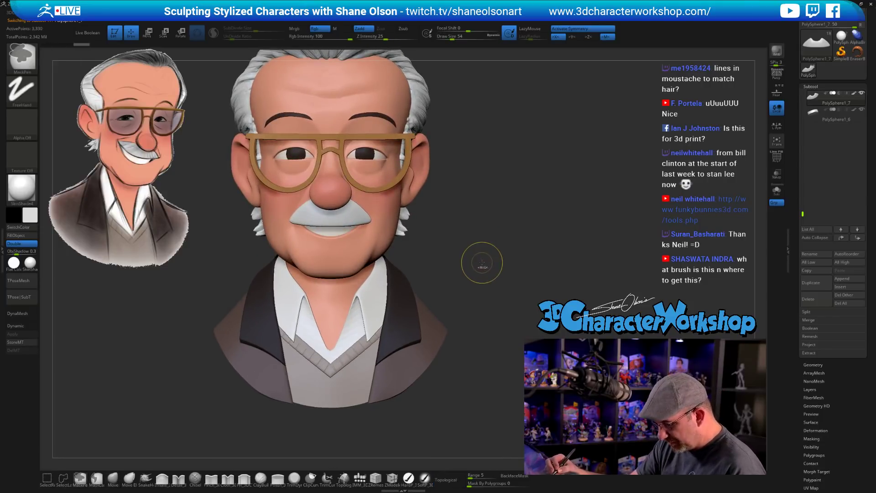
{"action": "key", "text": "ctrl+d"}
{"action": "key", "text": "ctrl+d"}
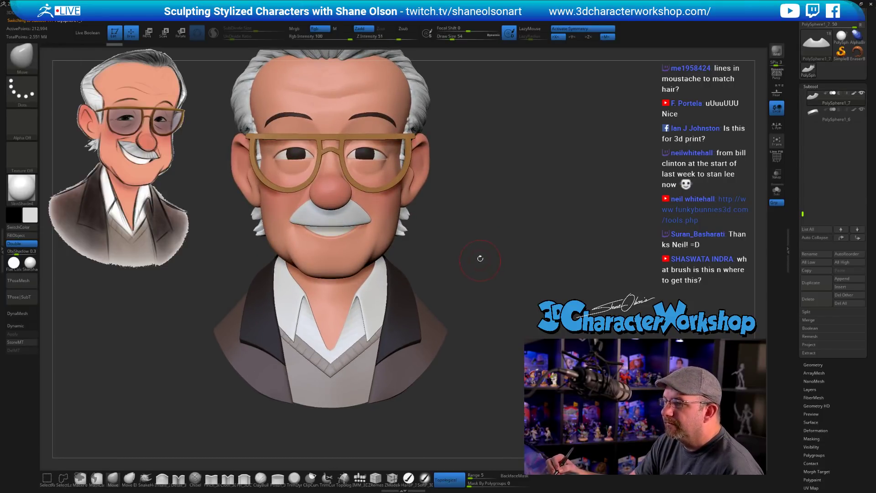
{"action": "left_click_drag", "start_coordinate": [478, 262], "coordinate": [327, 449]}
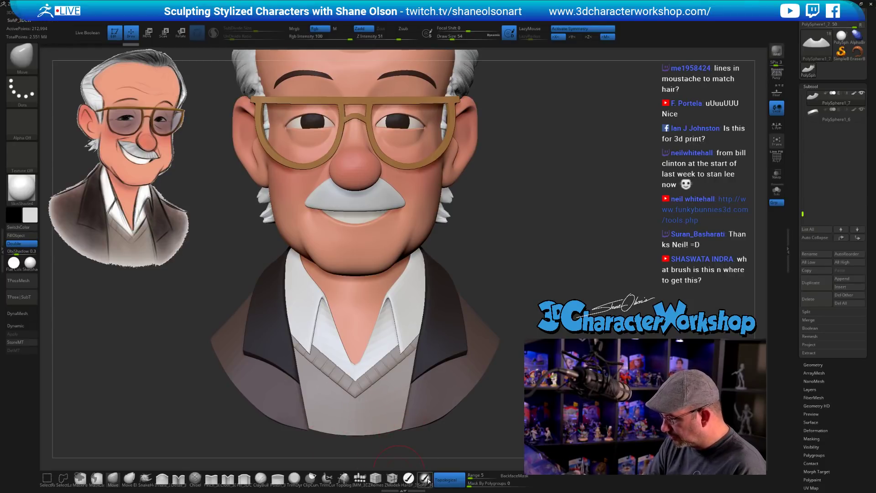
Sculpt hair strands across the front of the mustache using ClayBuildup at draw size 16 with symmetry off
{"action": "left_click", "coordinate": [261, 478]}
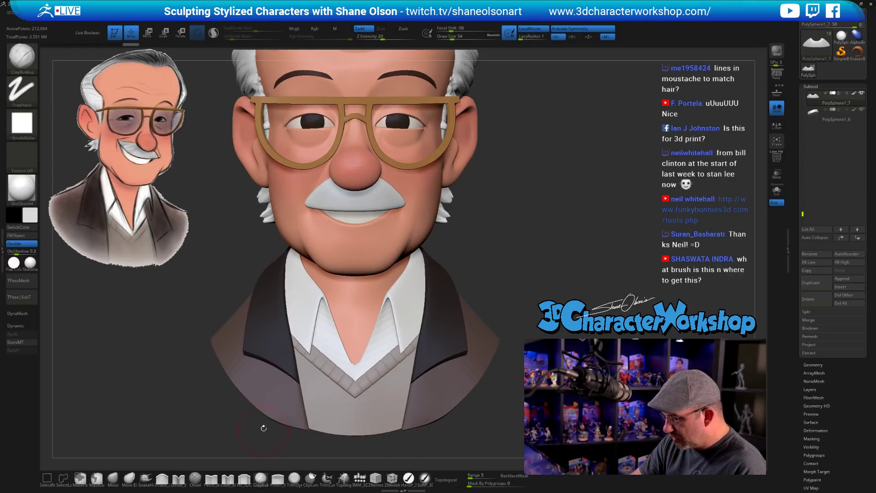
{"action": "key", "text": "s"}
{"action": "left_click", "coordinate": [503, 256]}
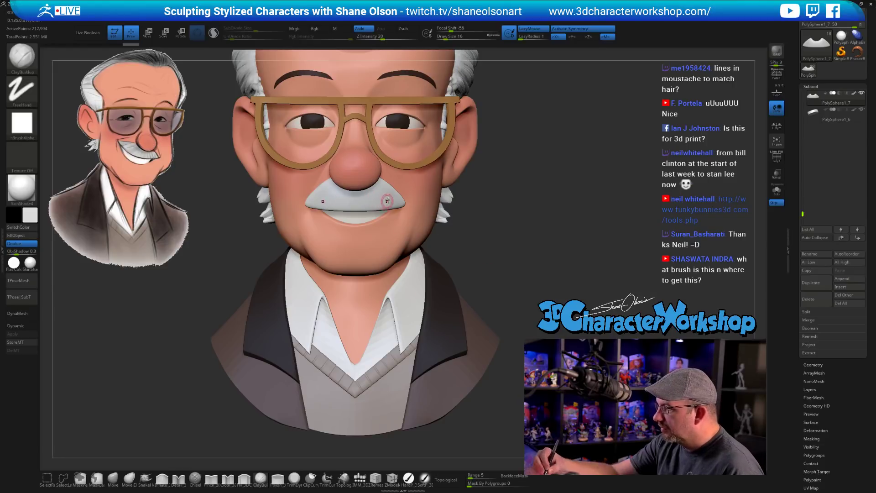
{"action": "scroll", "coordinate": [383, 189], "scroll_direction": "up", "scroll_amount": 3}
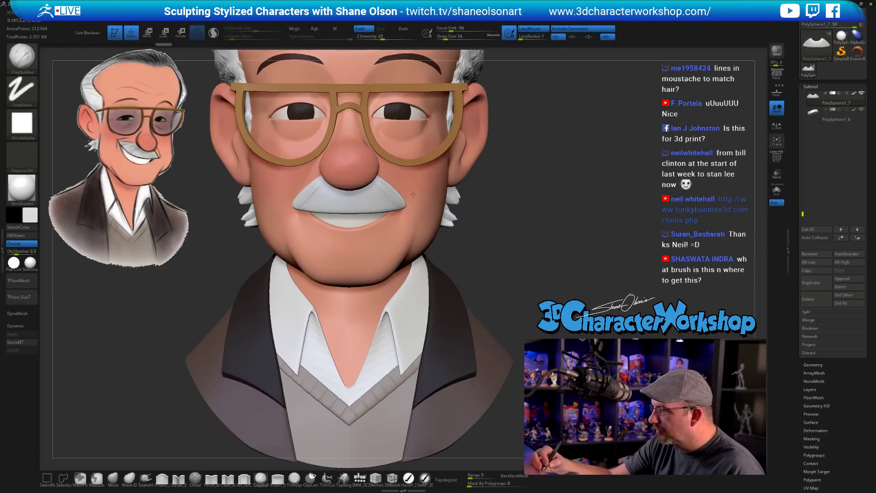
{"action": "right_click_drag", "start_coordinate": [379, 184], "coordinate": [356, 186]}
{"action": "mouse_move", "coordinate": [365, 179]}
{"action": "left_mouse_down"}
{"action": "mouse_move", "coordinate": [382, 200]}
{"action": "mouse_move", "coordinate": [354, 194]}
{"action": "mouse_move", "coordinate": [358, 208]}
{"action": "mouse_move", "coordinate": [325, 197]}
{"action": "mouse_move", "coordinate": [333, 205]}
{"action": "left_mouse_up"}
{"action": "mouse_move", "coordinate": [327, 183]}
{"action": "right_mouse_down"}
{"action": "mouse_move", "coordinate": [351, 182]}
{"action": "mouse_move", "coordinate": [336, 195]}
{"action": "right_mouse_up"}
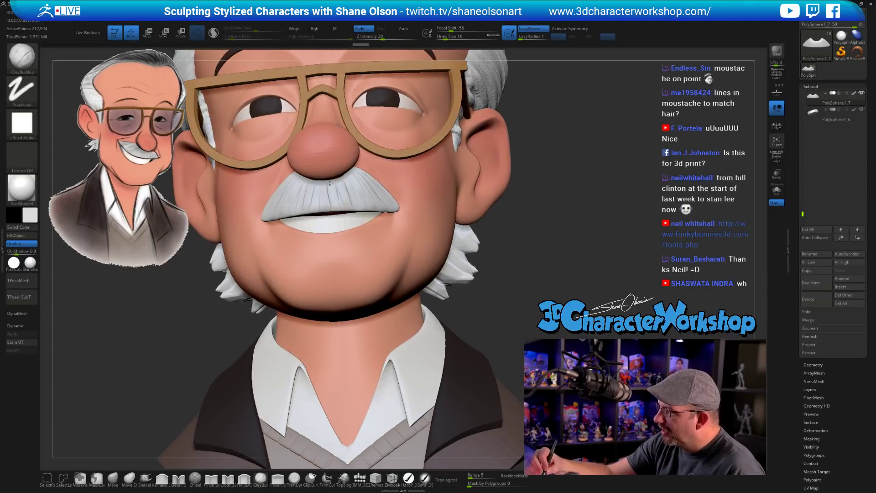
{"action": "left_click_drag", "start_coordinate": [330, 183], "coordinate": [329, 202]}
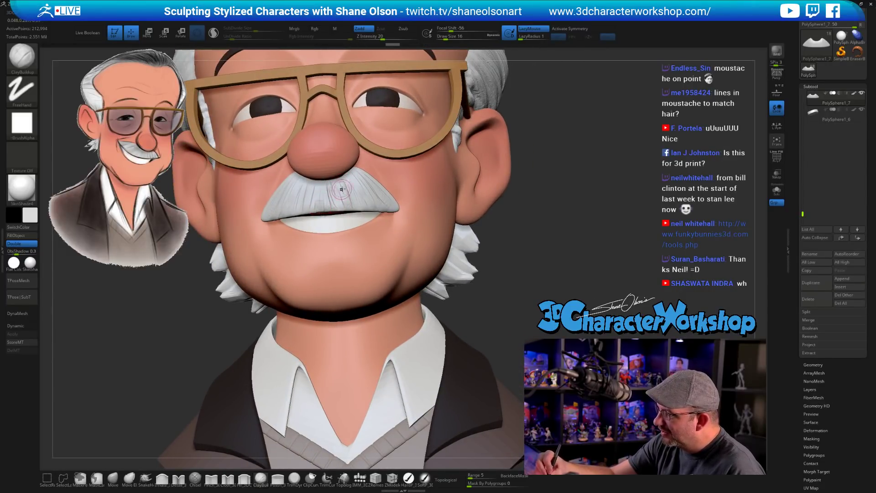
Isolate the mustache and carve finer strands along its lower edge toward the character's left tip at draw size 9
{"action": "right_click_drag", "start_coordinate": [341, 190], "coordinate": [477, 194]}
{"action": "left_click", "coordinate": [781, 194]}
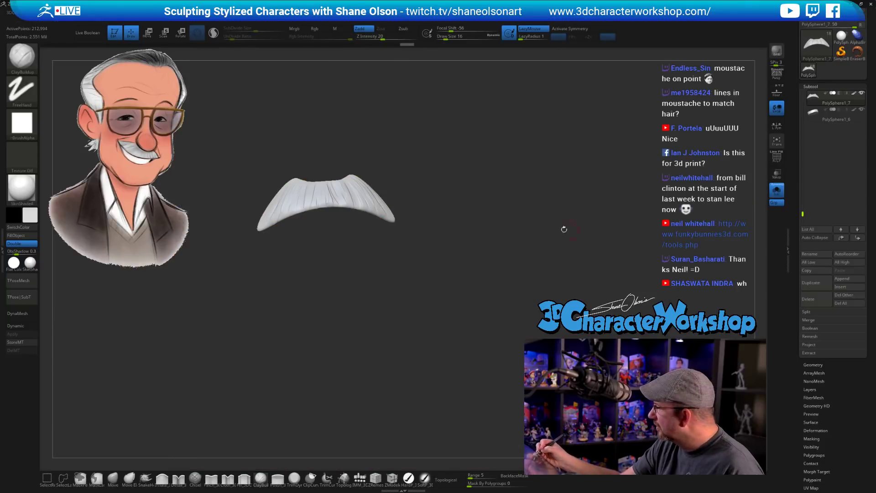
{"action": "right_click_drag", "start_coordinate": [563, 229], "coordinate": [482, 228]}
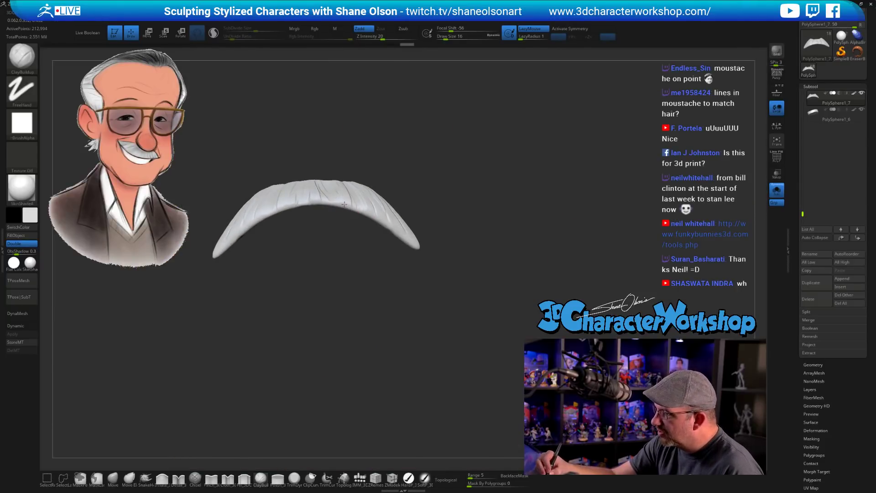
{"action": "right_click_drag", "start_coordinate": [366, 274], "coordinate": [381, 245]}
{"action": "key", "text": "s"}
{"action": "left_click", "coordinate": [370, 252]}
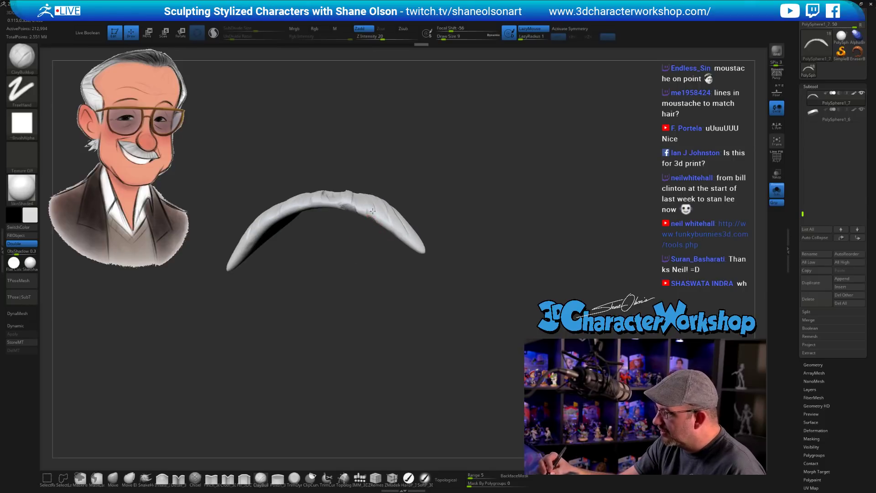
{"action": "left_click_drag", "start_coordinate": [373, 211], "coordinate": [410, 253]}
{"action": "mouse_move", "coordinate": [424, 276]}
{"action": "right_mouse_down"}
{"action": "mouse_move", "coordinate": [423, 323]}
{"action": "mouse_move", "coordinate": [405, 269]}
{"action": "right_mouse_up"}
Carve hair strands along the lower edge and front of the mustache's half on the character's right side
{"action": "left_click_drag", "start_coordinate": [335, 260], "coordinate": [329, 231]}
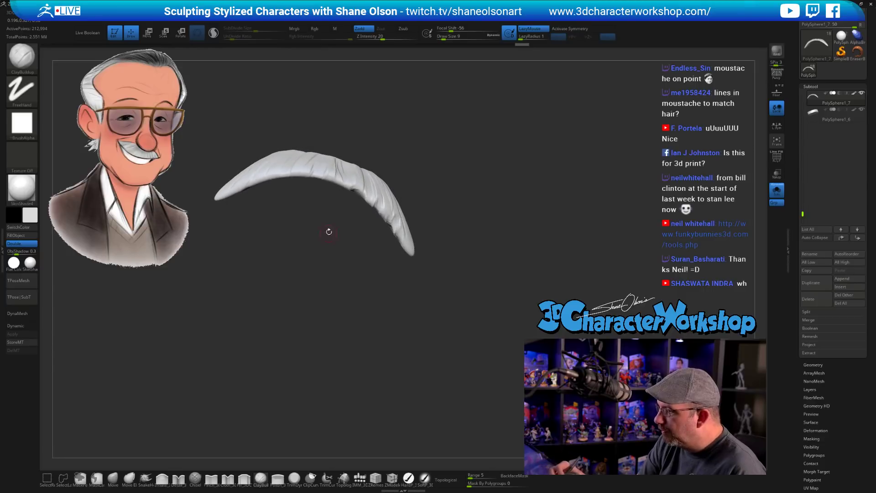
{"action": "left_click_drag", "start_coordinate": [252, 182], "coordinate": [279, 167]}
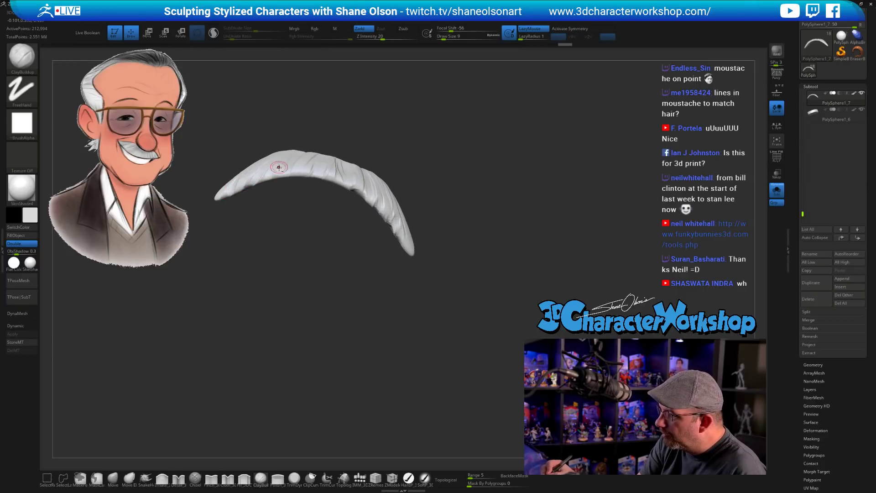
{"action": "left_click_drag", "start_coordinate": [356, 250], "coordinate": [356, 289]}
{"action": "key", "text": "space"}
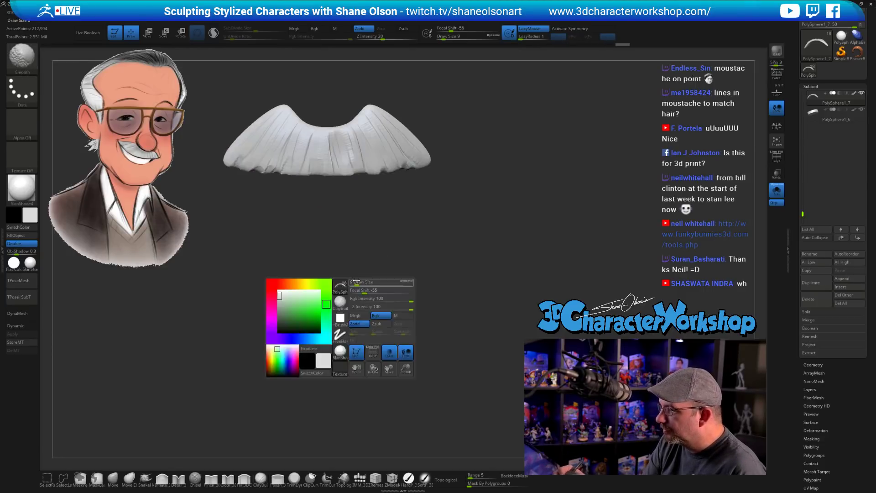
{"action": "mouse_move", "coordinate": [381, 238]}
{"action": "left_mouse_down"}
{"action": "mouse_move", "coordinate": [411, 296]}
{"action": "mouse_move", "coordinate": [264, 246]}
{"action": "left_mouse_up"}
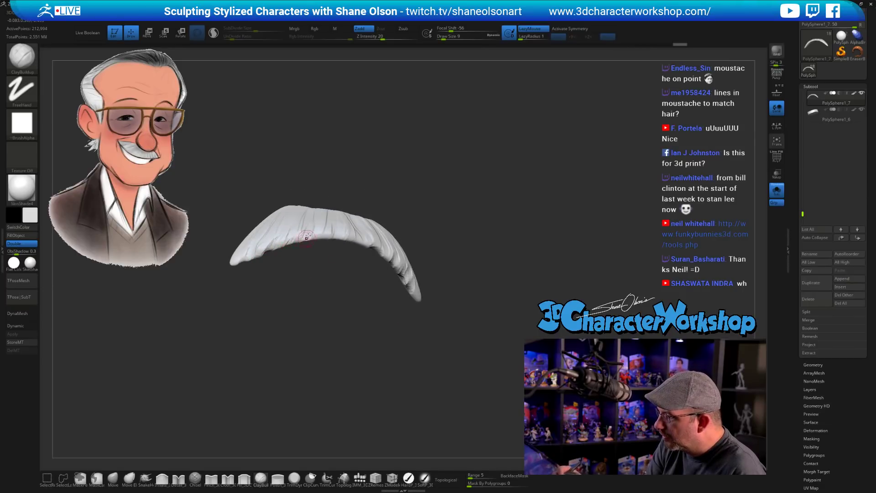
{"action": "mouse_move", "coordinate": [356, 254]}
{"action": "left_mouse_down"}
{"action": "mouse_move", "coordinate": [318, 203]}
{"action": "mouse_move", "coordinate": [333, 206]}
{"action": "mouse_move", "coordinate": [293, 233]}
{"action": "left_mouse_up"}
{"action": "left_click_drag", "start_coordinate": [310, 202], "coordinate": [286, 235]}
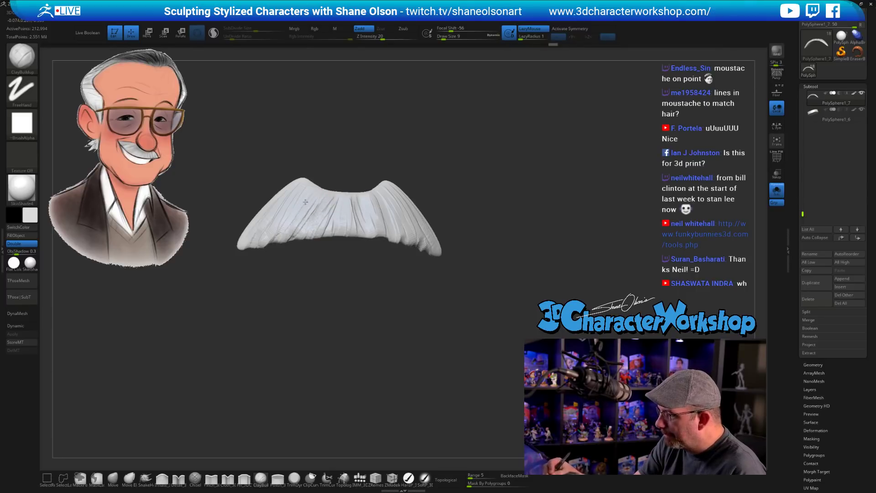
Add fine strands from the mustache's center across the character's left half down to the tip
{"action": "left_click_drag", "start_coordinate": [371, 277], "coordinate": [397, 312]}
{"action": "mouse_move", "coordinate": [327, 200]}
{"action": "left_mouse_down"}
{"action": "mouse_move", "coordinate": [316, 229]}
{"action": "mouse_move", "coordinate": [328, 237]}
{"action": "left_mouse_up"}
{"action": "mouse_move", "coordinate": [365, 193]}
{"action": "left_mouse_down"}
{"action": "mouse_move", "coordinate": [374, 237]}
{"action": "mouse_move", "coordinate": [393, 224]}
{"action": "mouse_move", "coordinate": [417, 231]}
{"action": "left_mouse_up"}
{"action": "left_click_drag", "start_coordinate": [393, 188], "coordinate": [415, 215]}
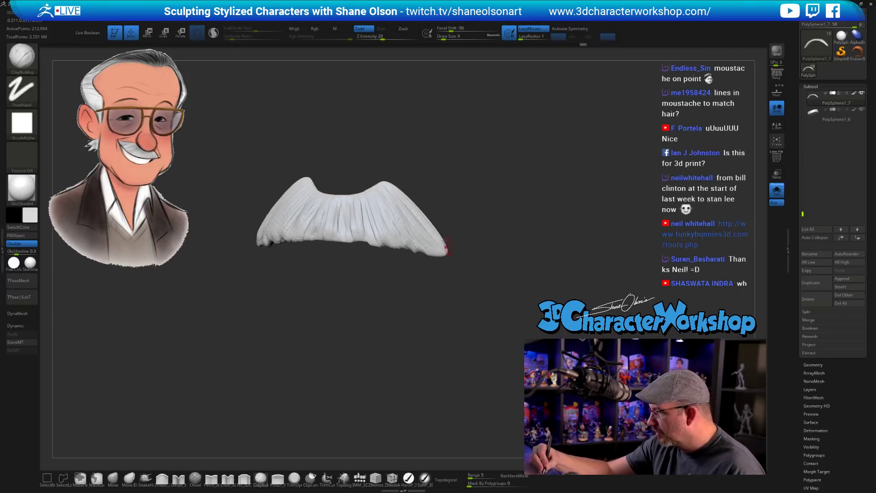
{"action": "mouse_move", "coordinate": [445, 254]}
{"action": "left_mouse_down"}
{"action": "mouse_move", "coordinate": [474, 279]}
{"action": "mouse_move", "coordinate": [390, 193]}
{"action": "mouse_move", "coordinate": [340, 179]}
{"action": "mouse_move", "coordinate": [308, 183]}
{"action": "mouse_move", "coordinate": [329, 181]}
{"action": "mouse_move", "coordinate": [337, 192]}
{"action": "mouse_move", "coordinate": [324, 202]}
{"action": "left_mouse_up"}
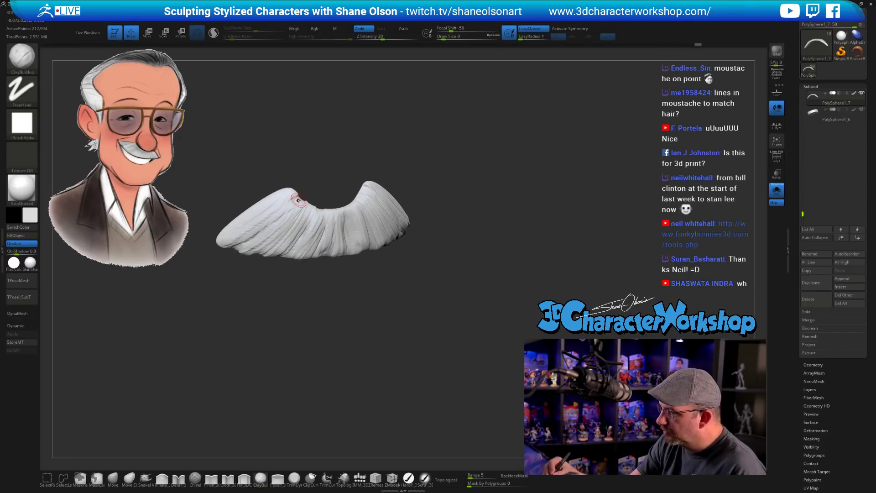
Layer more strands over the mustache's upper right-side surface and center, following the hair flow toward the tips
{"action": "right_click_drag", "start_coordinate": [256, 219], "coordinate": [263, 212]}
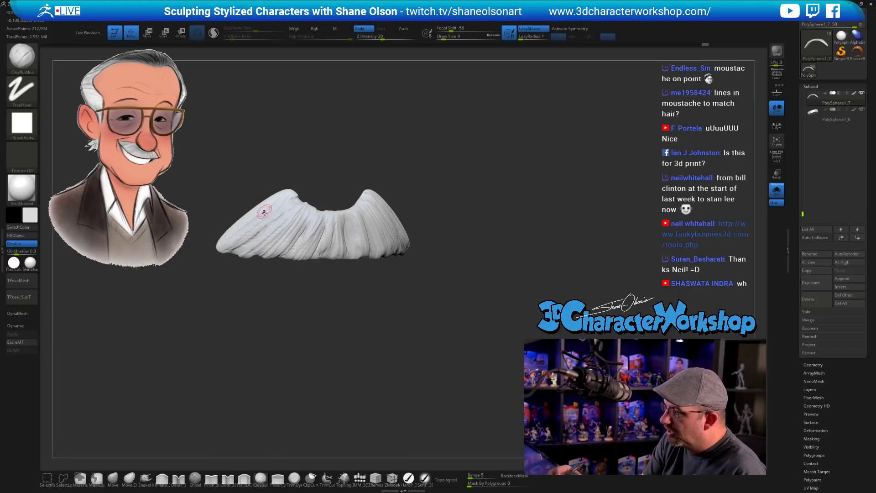
{"action": "left_click_drag", "start_coordinate": [231, 229], "coordinate": [280, 198]}
{"action": "left_click_drag", "start_coordinate": [422, 321], "coordinate": [390, 271]}
{"action": "left_click_drag", "start_coordinate": [328, 225], "coordinate": [341, 265]}
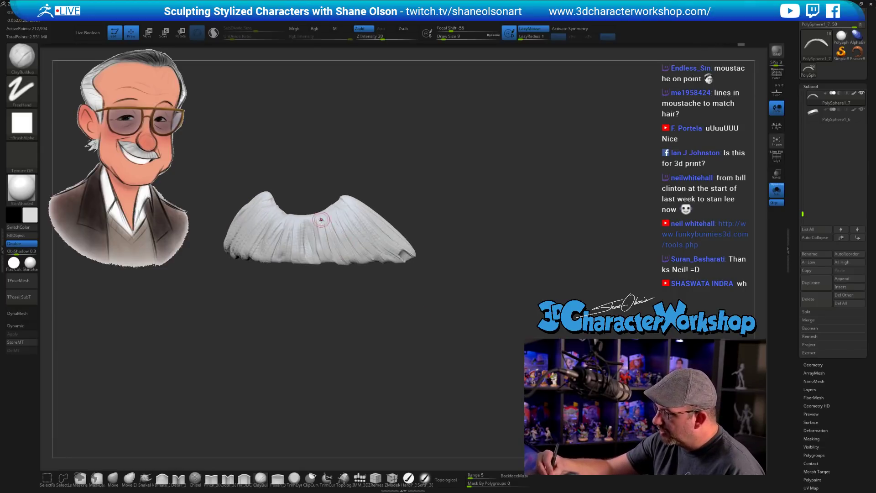
{"action": "left_click_drag", "start_coordinate": [401, 370], "coordinate": [341, 273]}
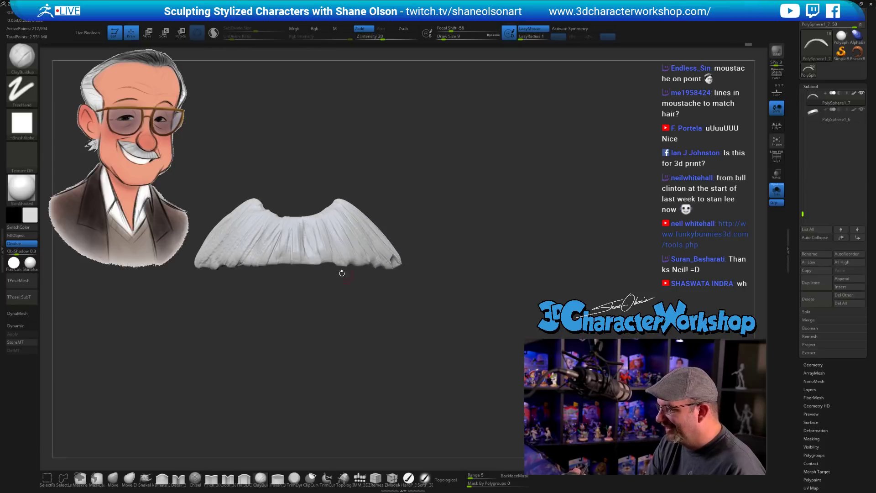
{"action": "mouse_move", "coordinate": [385, 342]}
{"action": "left_mouse_down"}
{"action": "mouse_move", "coordinate": [396, 286]}
{"action": "mouse_move", "coordinate": [384, 344]}
{"action": "mouse_move", "coordinate": [403, 342]}
{"action": "mouse_move", "coordinate": [425, 320]}
{"action": "mouse_move", "coordinate": [410, 314]}
{"action": "mouse_move", "coordinate": [427, 304]}
{"action": "mouse_move", "coordinate": [401, 314]}
{"action": "mouse_move", "coordinate": [420, 279]}
{"action": "mouse_move", "coordinate": [414, 299]}
{"action": "left_mouse_up"}
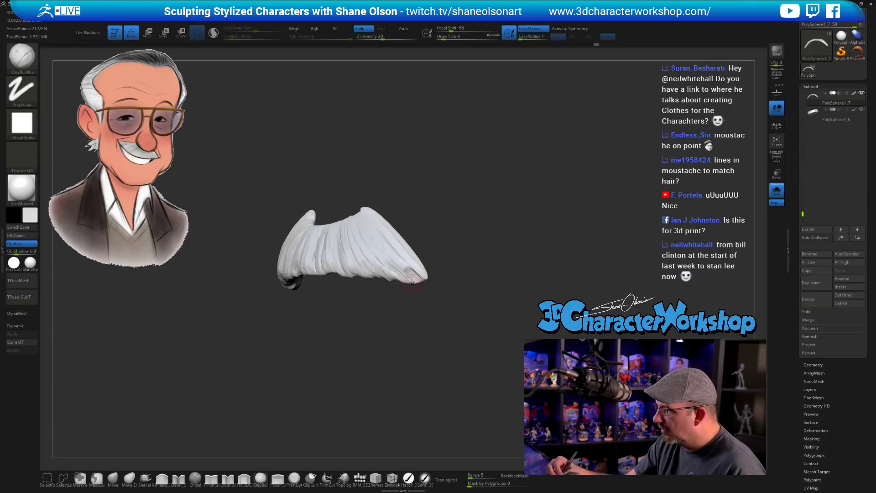
Smooth the rough spot at the mustache's tip on the character's left and check the strands from several angles
{"action": "left_click_drag", "start_coordinate": [399, 259], "coordinate": [402, 263], "text": "shift"}
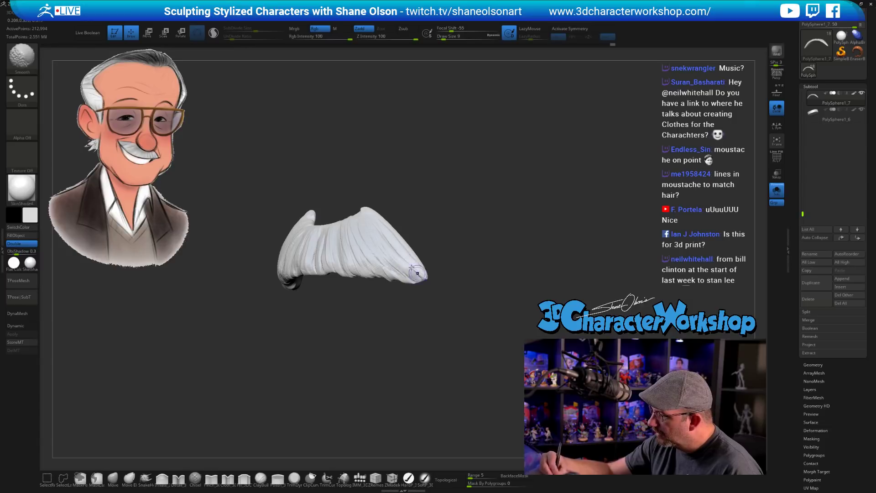
{"action": "left_click_drag", "start_coordinate": [440, 329], "coordinate": [449, 328], "text": "shift"}
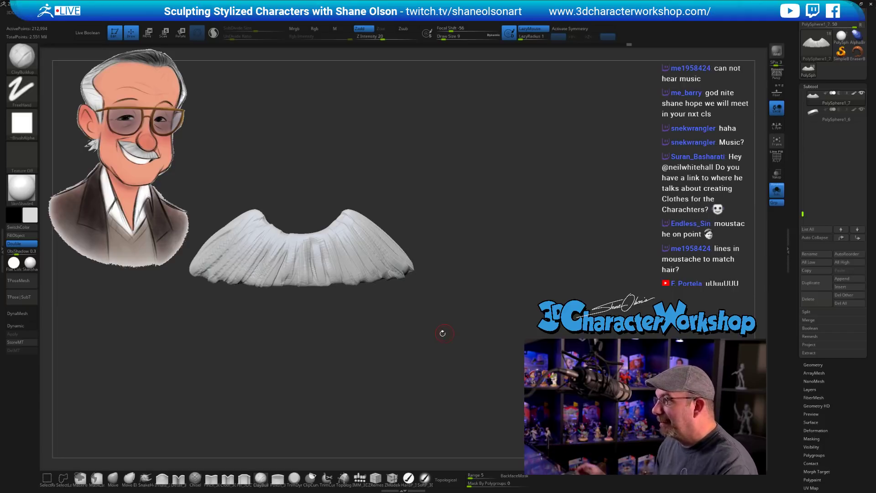
{"action": "left_click_drag", "start_coordinate": [498, 289], "coordinate": [466, 294]}
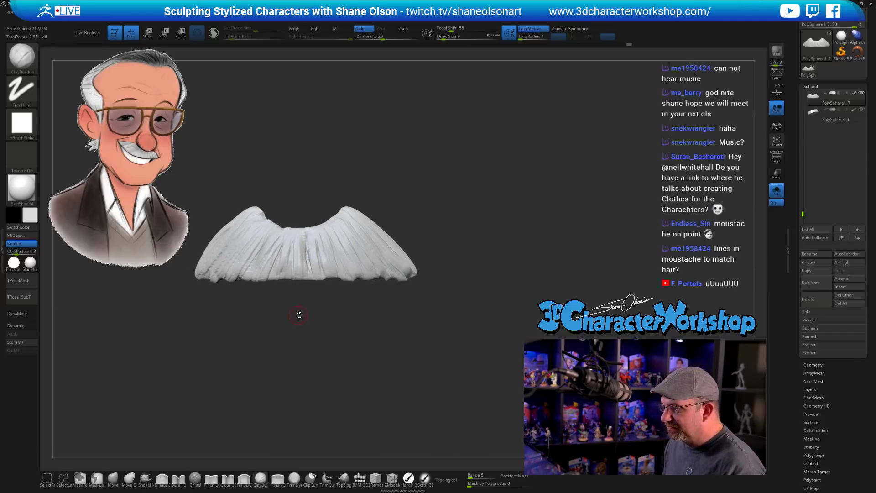
{"action": "left_click_drag", "start_coordinate": [299, 315], "coordinate": [286, 317]}
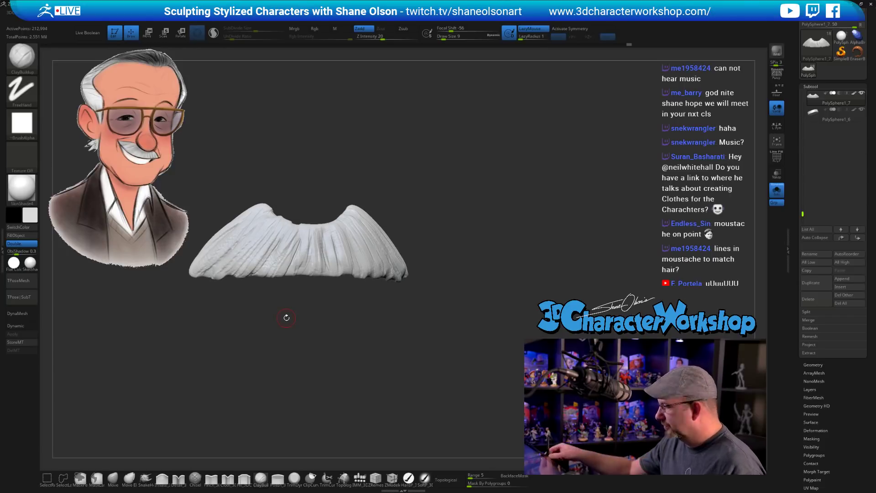
{"action": "left_click_drag", "start_coordinate": [366, 348], "coordinate": [429, 364]}
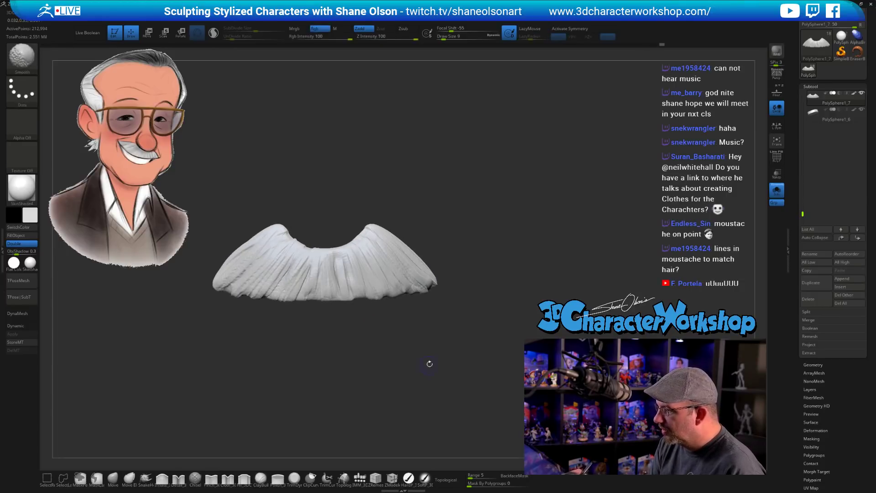
Show the whole bust again and pull the mustache's corners into hair points using SnakeHook at draw size 20
{"action": "left_click", "coordinate": [776, 190]}
{"action": "left_click_drag", "start_coordinate": [575, 292], "coordinate": [458, 318], "text": "alt"}
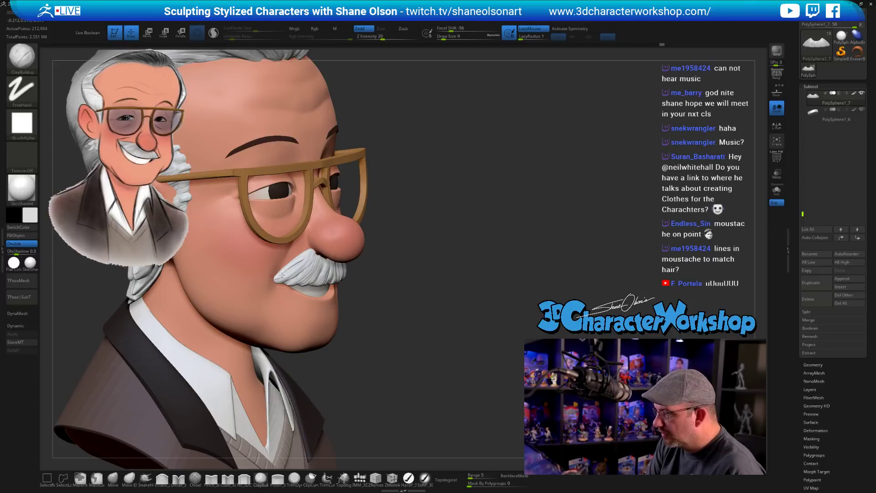
{"action": "left_click", "coordinate": [145, 478]}
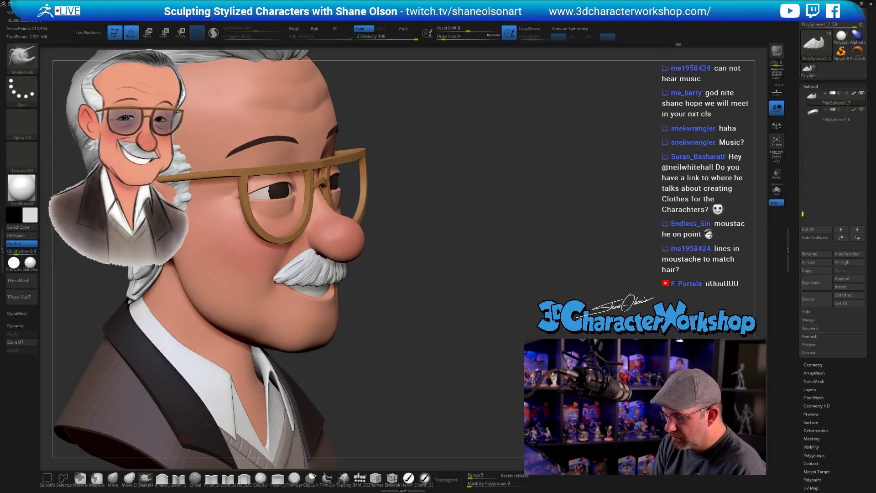
{"action": "mouse_move", "coordinate": [402, 331]}
{"action": "left_mouse_down"}
{"action": "mouse_move", "coordinate": [407, 337]}
{"action": "mouse_move", "coordinate": [404, 299]}
{"action": "left_mouse_up"}
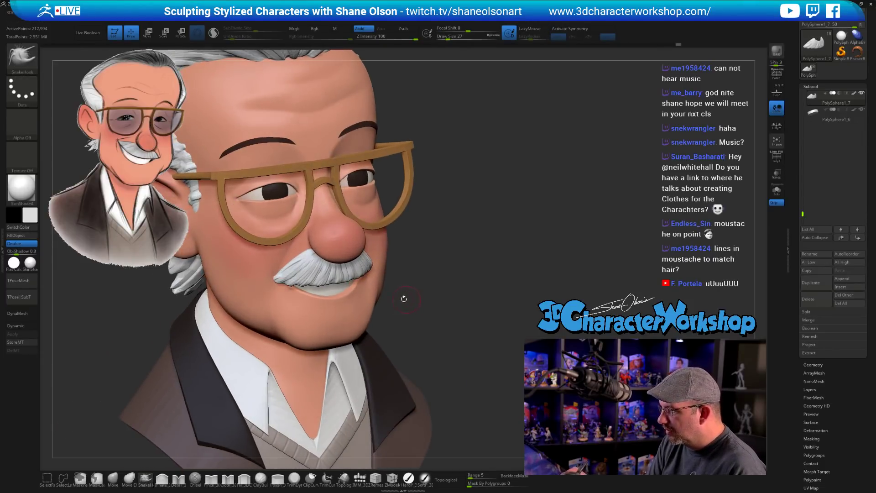
{"action": "key", "text": "bracketleft"}
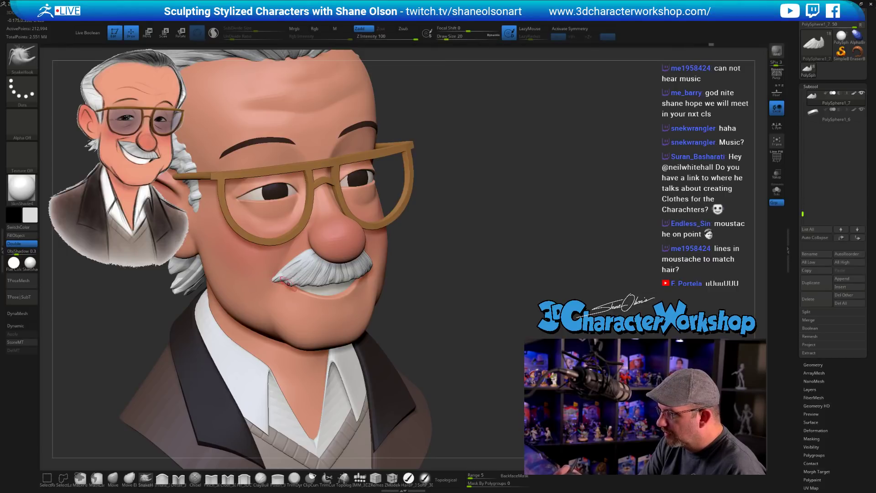
{"action": "right_click_drag", "start_coordinate": [297, 277], "coordinate": [309, 286]}
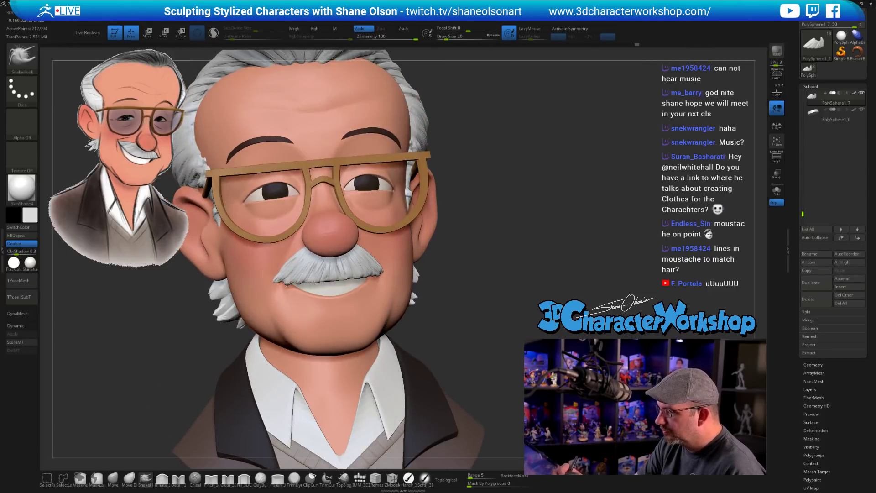
{"action": "left_click_drag", "start_coordinate": [437, 242], "coordinate": [388, 271]}
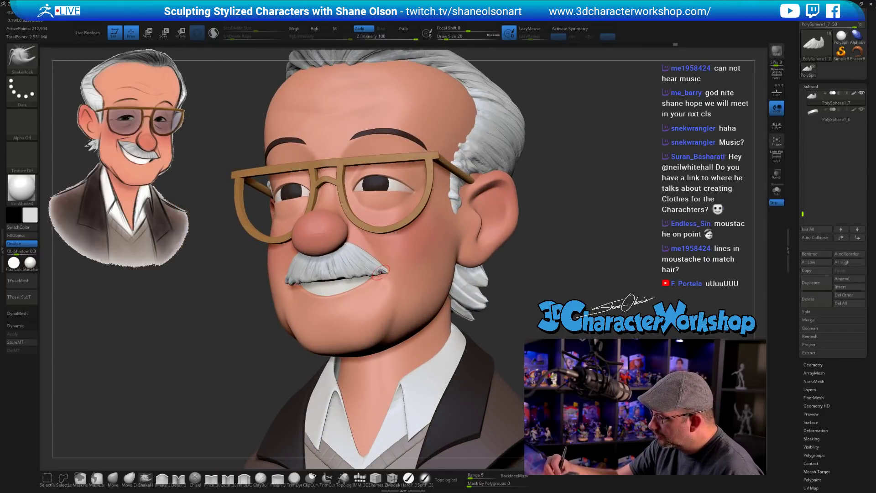
{"action": "right_click_drag", "start_coordinate": [387, 267], "coordinate": [388, 273]}
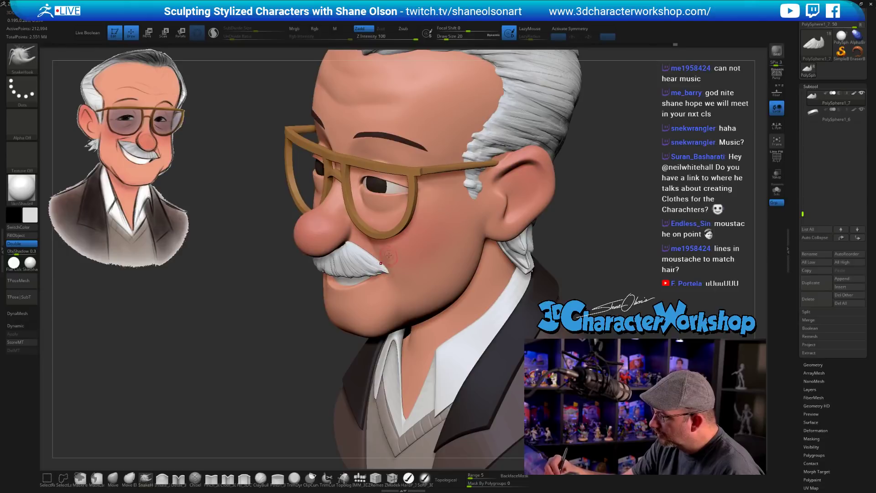
Pull out smaller hair points along the mustache's outer tip and lower edge with SnakeHook, reducing the draw size to 13
{"action": "key", "text": "s"}
{"action": "left_click_drag", "start_coordinate": [385, 267], "coordinate": [388, 267]}
{"action": "left_click_drag", "start_coordinate": [385, 264], "coordinate": [381, 270]}
{"action": "left_click_drag", "start_coordinate": [381, 263], "coordinate": [379, 267]}
{"action": "mouse_move", "coordinate": [375, 256]}
{"action": "right_mouse_down"}
{"action": "mouse_move", "coordinate": [402, 240]}
{"action": "mouse_move", "coordinate": [407, 254]}
{"action": "right_mouse_up"}
{"action": "key", "text": "s"}
{"action": "left_click_drag", "start_coordinate": [350, 268], "coordinate": [336, 268]}
{"action": "key", "text": "s"}
{"action": "mouse_move", "coordinate": [475, 280]}
{"action": "right_mouse_down"}
{"action": "mouse_move", "coordinate": [499, 297]}
{"action": "mouse_move", "coordinate": [463, 267]}
{"action": "mouse_move", "coordinate": [475, 287]}
{"action": "right_mouse_up"}
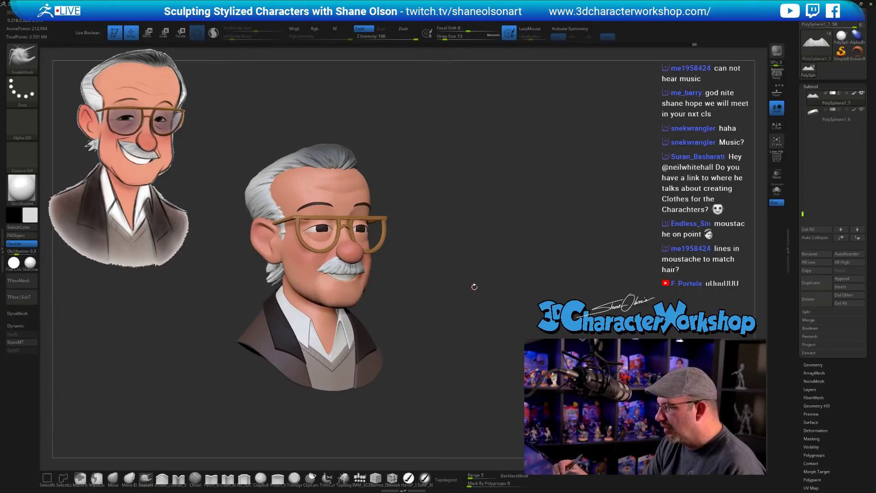
{"action": "right_click_drag", "start_coordinate": [432, 234], "coordinate": [459, 234], "text": "shift"}
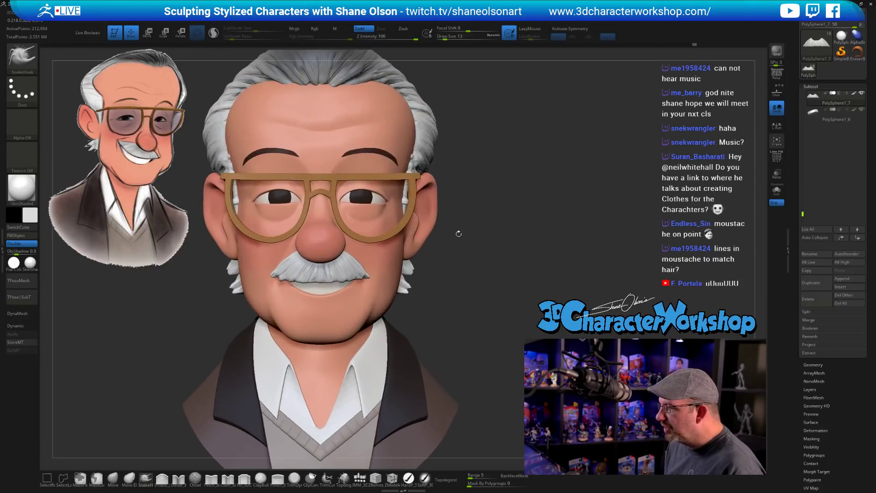
Select the glasses and compare them with the reference drawing from a three-quarter view
{"action": "left_click", "coordinate": [411, 178], "text": "alt"}
{"action": "mouse_move", "coordinate": [530, 185]}
{"action": "left_mouse_down"}
{"action": "mouse_move", "coordinate": [512, 185]}
{"action": "mouse_move", "coordinate": [523, 186]}
{"action": "left_mouse_up"}
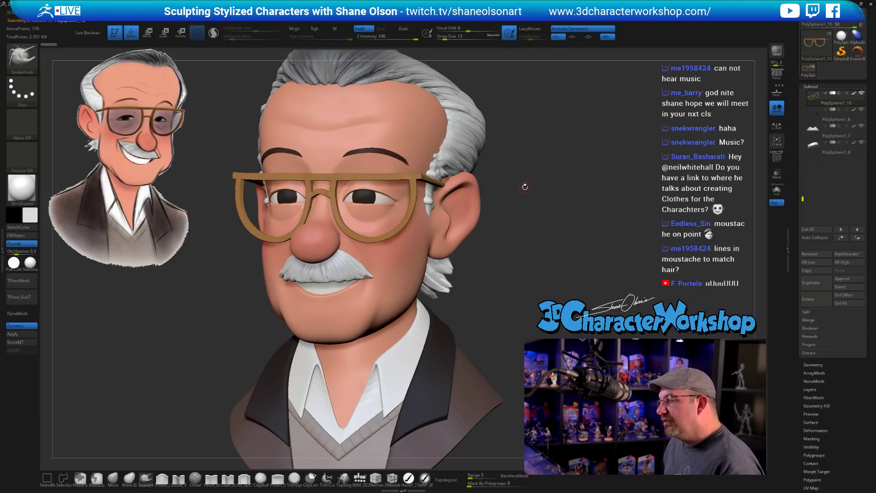
{"action": "mouse_move", "coordinate": [524, 186]}
{"action": "left_mouse_down"}
{"action": "mouse_move", "coordinate": [540, 222]}
{"action": "mouse_move", "coordinate": [522, 227]}
{"action": "mouse_move", "coordinate": [540, 212]}
{"action": "left_mouse_up"}
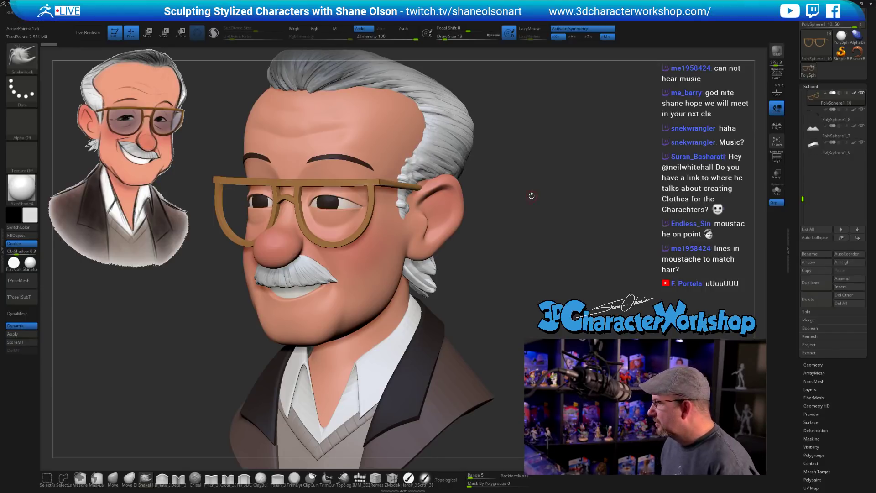
Duplicate the glasses subtool and isolate the copy in Solo mode
{"action": "left_click_drag", "start_coordinate": [532, 196], "coordinate": [536, 197]}
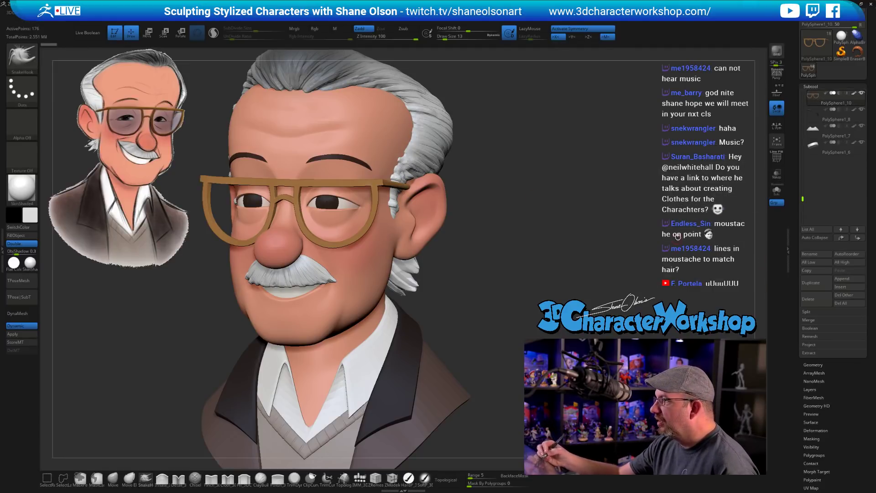
{"action": "left_click", "coordinate": [812, 283]}
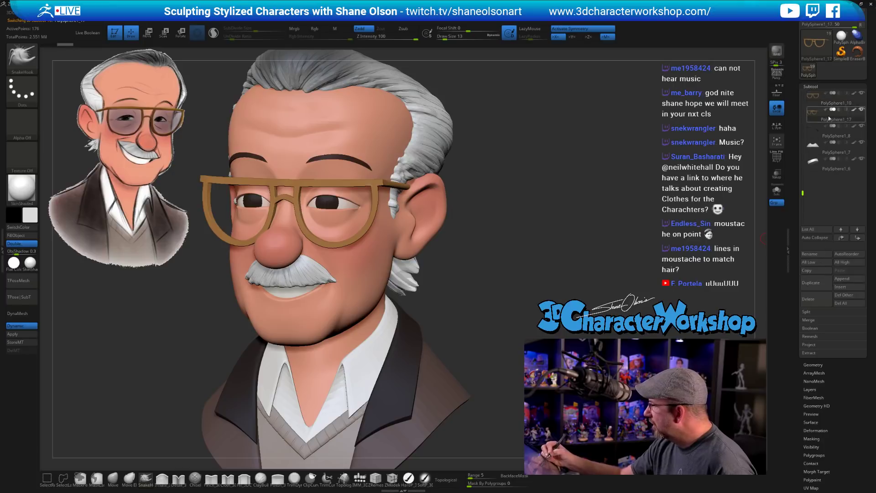
{"action": "left_click", "coordinate": [777, 190]}
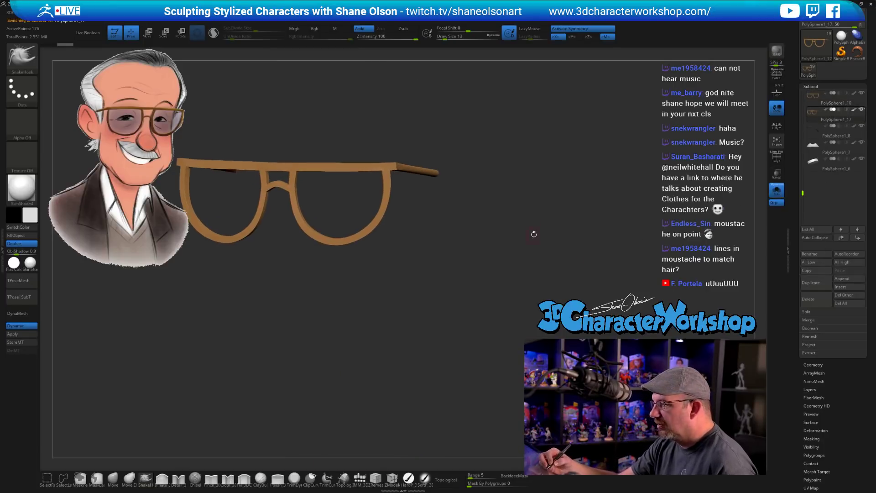
{"action": "left_click", "coordinate": [817, 365]}
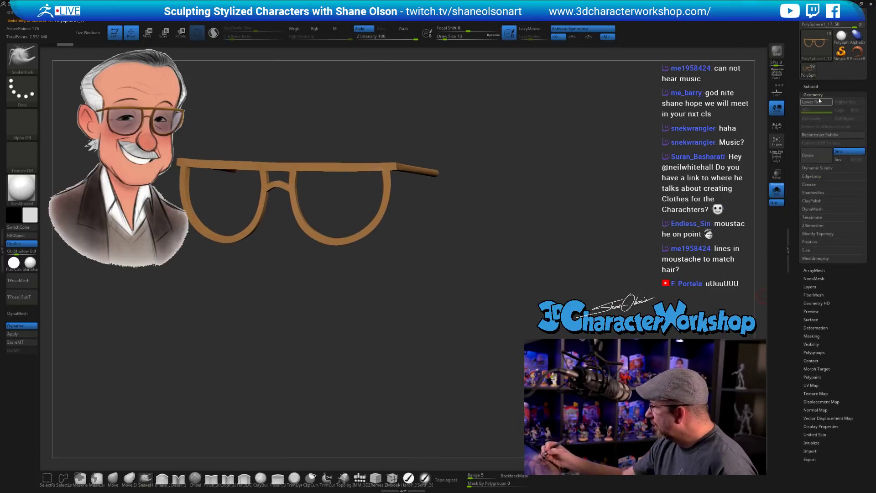
{"action": "left_click", "coordinate": [812, 86]}
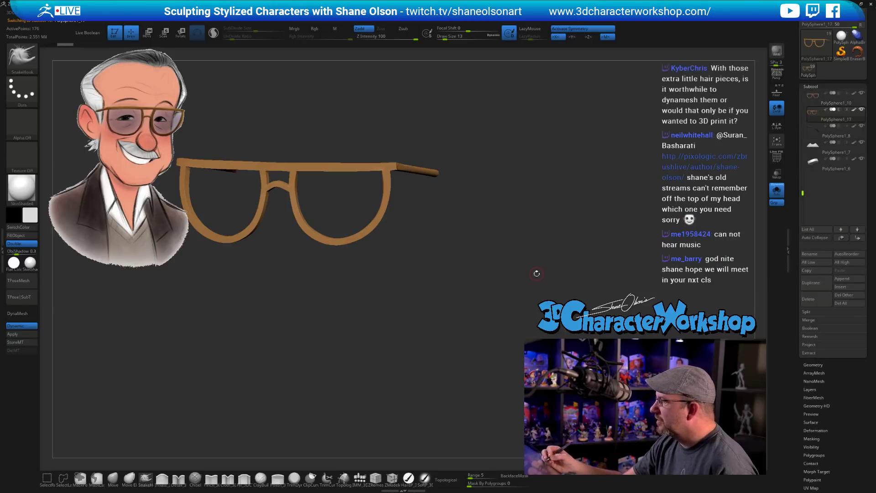
{"action": "left_click_drag", "start_coordinate": [534, 272], "coordinate": [555, 293], "text": "alt"}
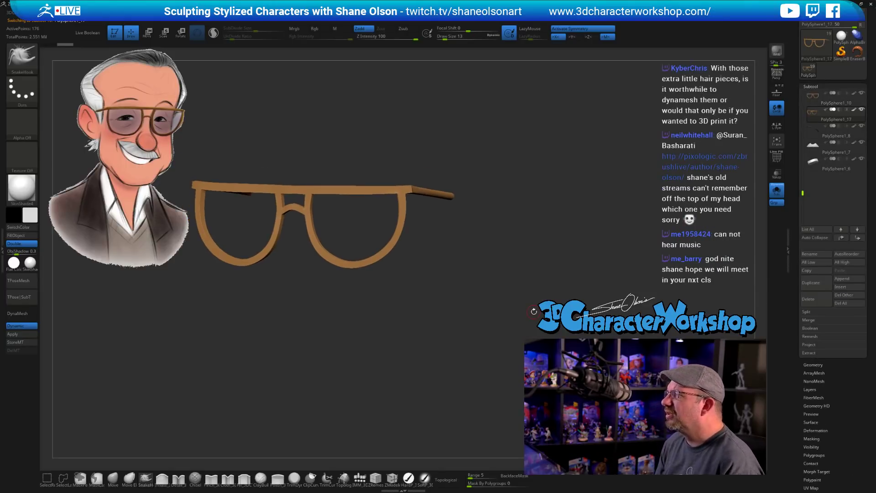
{"action": "left_click_drag", "start_coordinate": [470, 264], "coordinate": [471, 289]}
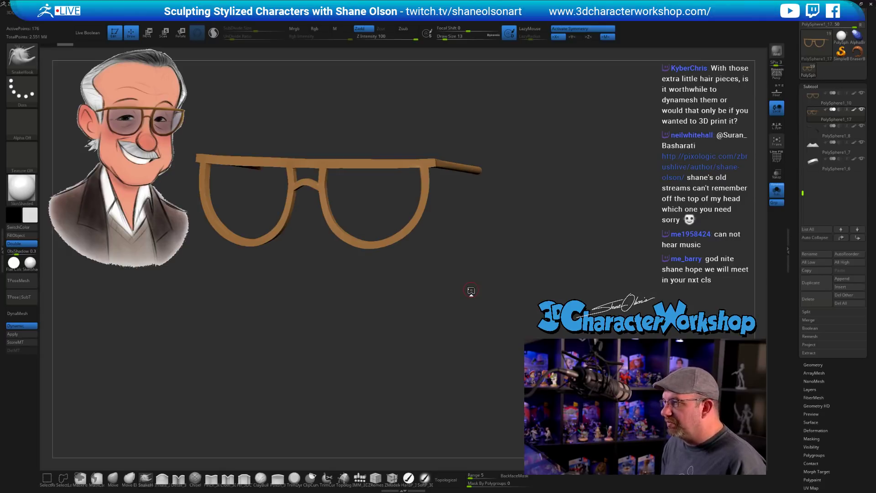
{"action": "left_click_drag", "start_coordinate": [479, 260], "coordinate": [478, 256]}
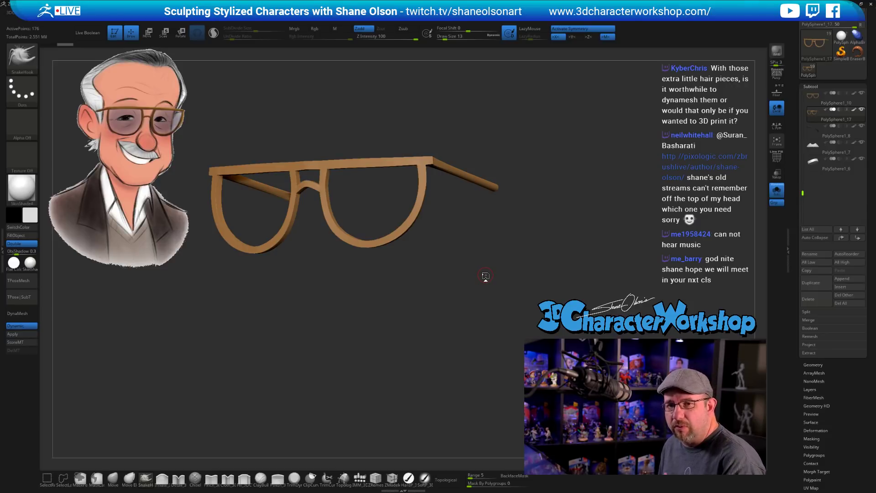
{"action": "left_click_drag", "start_coordinate": [486, 276], "coordinate": [527, 280]}
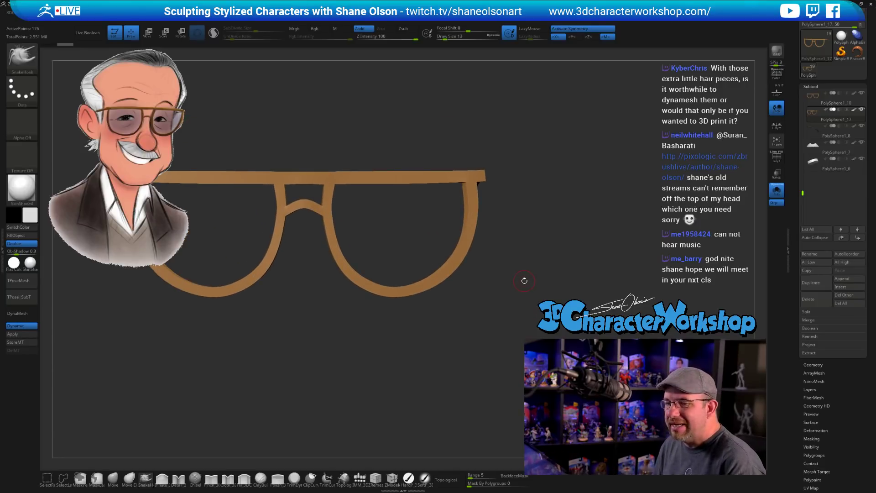
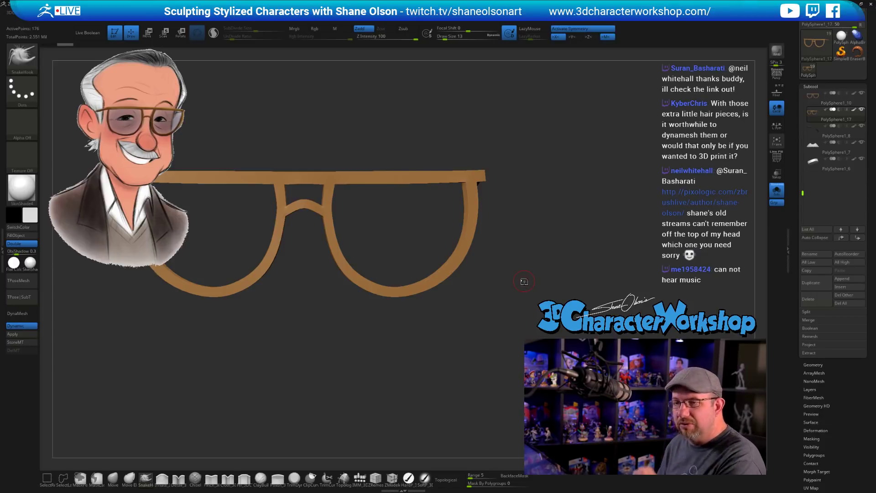
Try tracing the rim and top bar around the lens opening with Topology brush curves at draw size 8
{"action": "mouse_move", "coordinate": [536, 272]}
{"action": "left_mouse_down"}
{"action": "mouse_move", "coordinate": [554, 262]}
{"action": "mouse_move", "coordinate": [556, 279]}
{"action": "mouse_move", "coordinate": [551, 265]}
{"action": "left_mouse_up"}
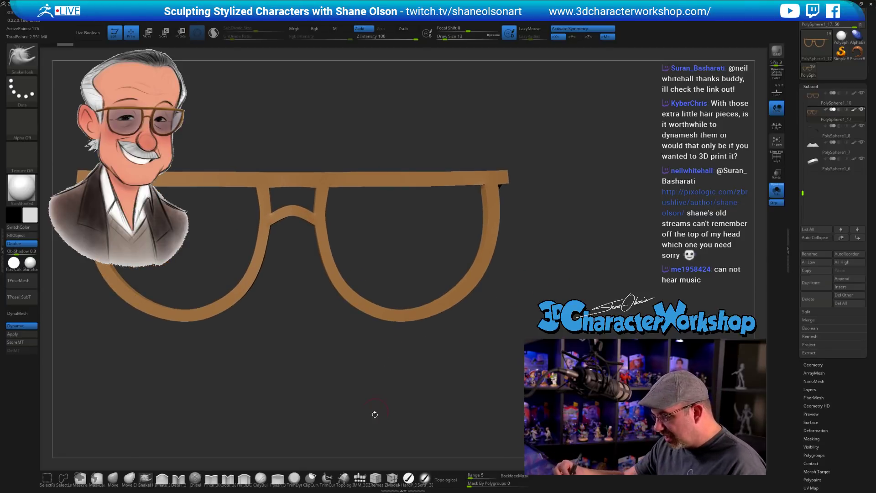
{"action": "left_click", "coordinate": [343, 479]}
{"action": "left_click_drag", "start_coordinate": [527, 281], "coordinate": [508, 298], "text": "alt"}
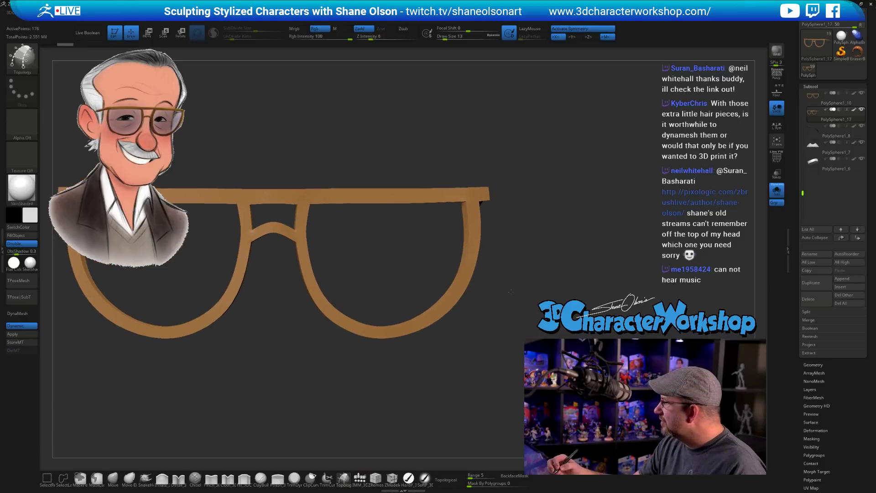
{"action": "key", "text": "s"}
{"action": "left_click_drag", "start_coordinate": [352, 151], "coordinate": [351, 153]}
{"action": "left_click_drag", "start_coordinate": [249, 204], "coordinate": [297, 205]}
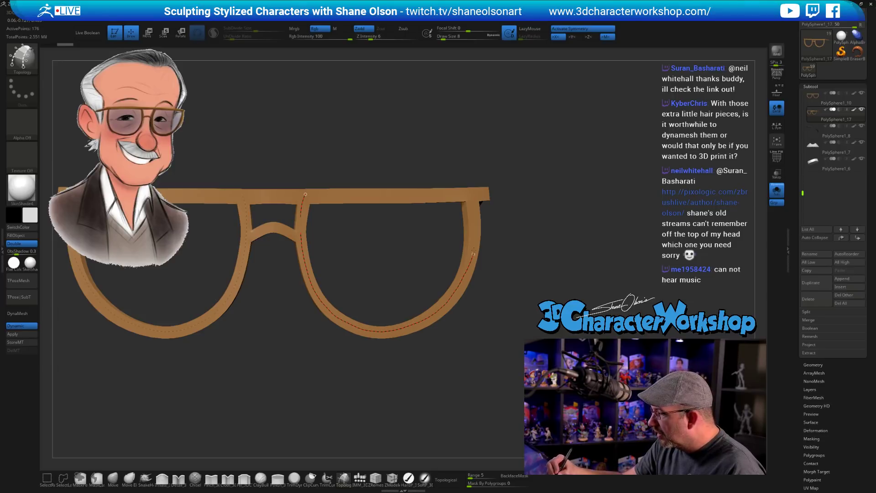
{"action": "left_click", "coordinate": [465, 191]}
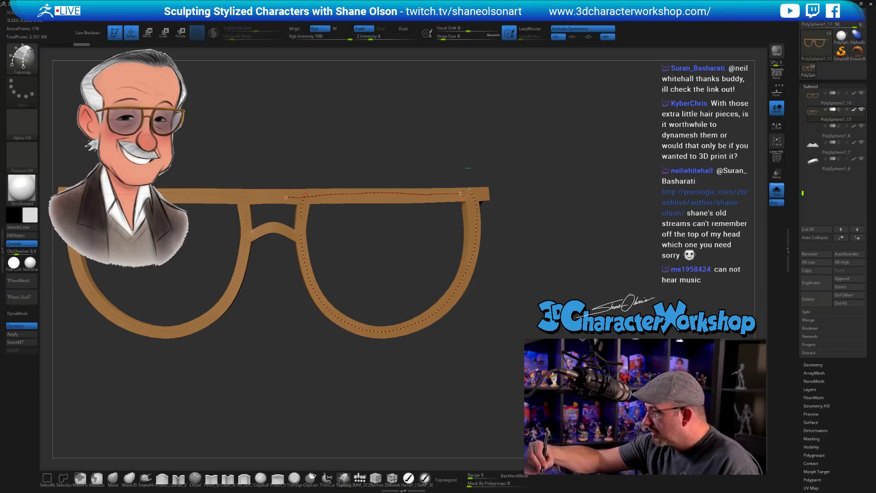
{"action": "left_click_drag", "start_coordinate": [461, 193], "coordinate": [483, 194]}
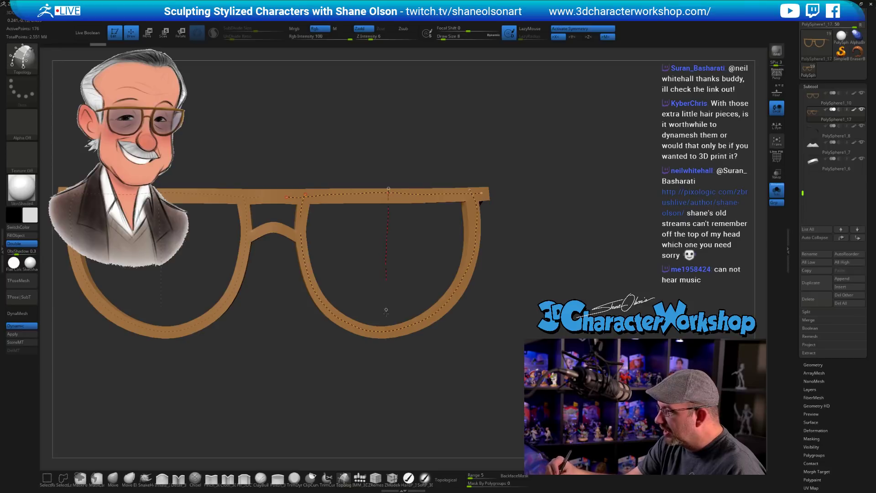
Try dividing the lens opening into faces with vertical, horizontal and diagonal topology curves across the rim
{"action": "left_click_drag", "start_coordinate": [386, 311], "coordinate": [385, 361]}
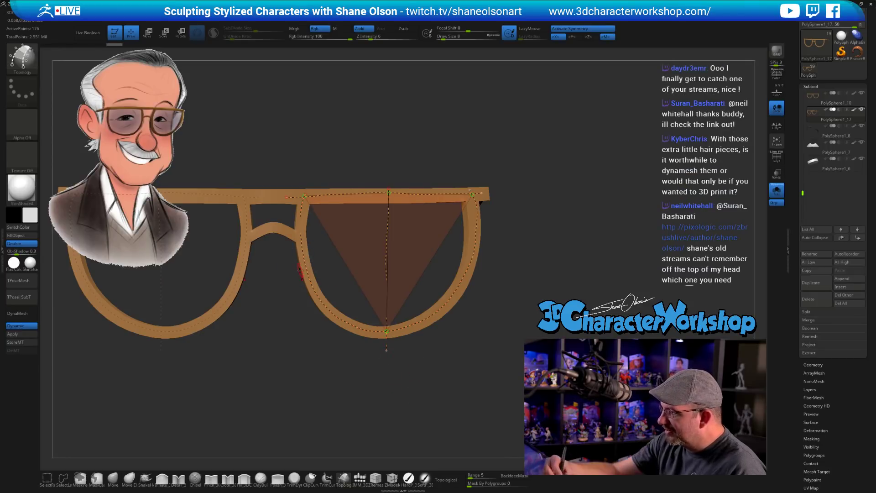
{"action": "left_click_drag", "start_coordinate": [469, 266], "coordinate": [477, 266]}
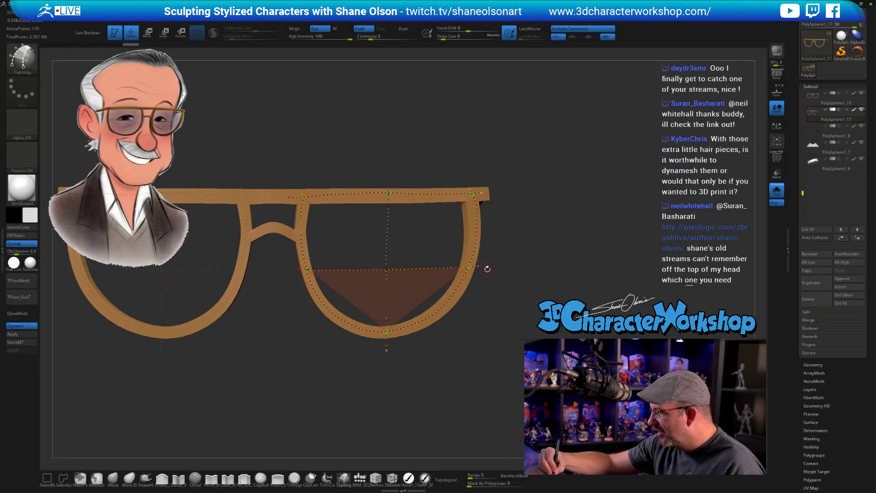
{"action": "left_click_drag", "start_coordinate": [432, 307], "coordinate": [446, 325]}
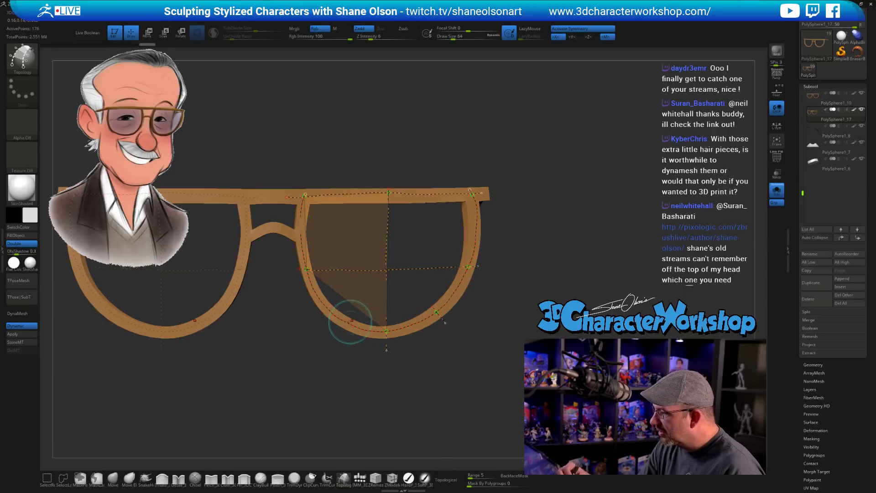
{"action": "left_click_drag", "start_coordinate": [349, 315], "coordinate": [332, 330]}
{"action": "mouse_move", "coordinate": [470, 377]}
{"action": "left_mouse_down"}
{"action": "mouse_move", "coordinate": [457, 386]}
{"action": "mouse_move", "coordinate": [472, 390]}
{"action": "mouse_move", "coordinate": [472, 377]}
{"action": "mouse_move", "coordinate": [471, 397]}
{"action": "left_mouse_up"}
Undo all the topology curves drawn on the glasses frame
{"action": "key", "text": "ctrl"}
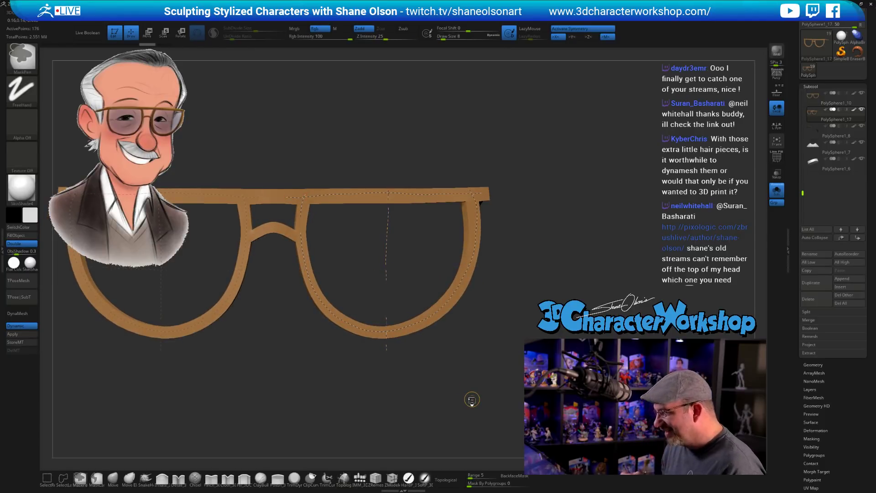
{"action": "key", "text": "ctrl+z"}
{"action": "key", "text": "ctrl+z"}
{"action": "key", "text": "ctrl+z"}
{"action": "key", "text": "ctrl+z"}
{"action": "key", "text": "ctrl+z"}
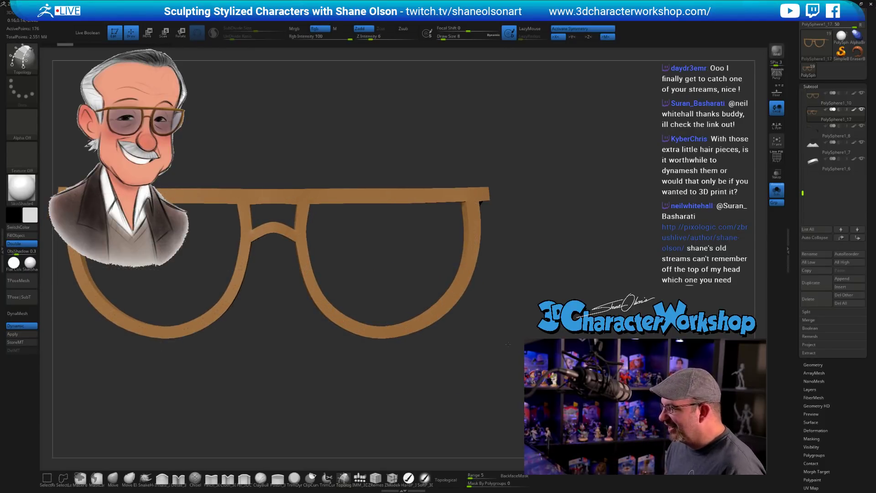
Insert a mirrored pair of CubeSplit meshes on the glasses' top bar and move them out in front of the frame
{"action": "left_click_drag", "start_coordinate": [509, 343], "coordinate": [520, 292]}
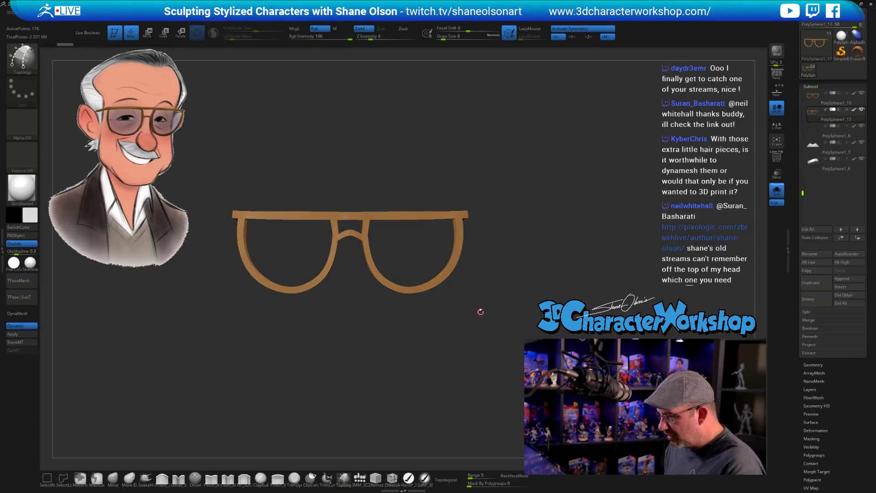
{"action": "left_click_drag", "start_coordinate": [501, 254], "coordinate": [552, 201]}
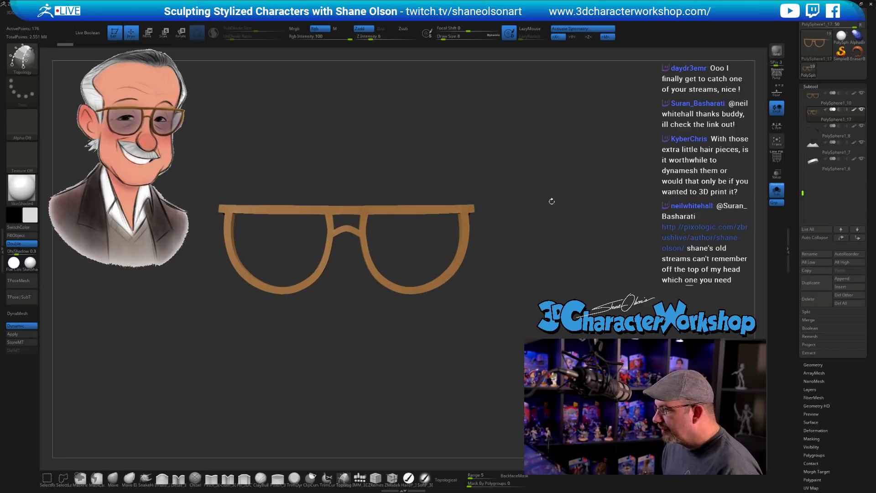
{"action": "left_click", "coordinate": [361, 477]}
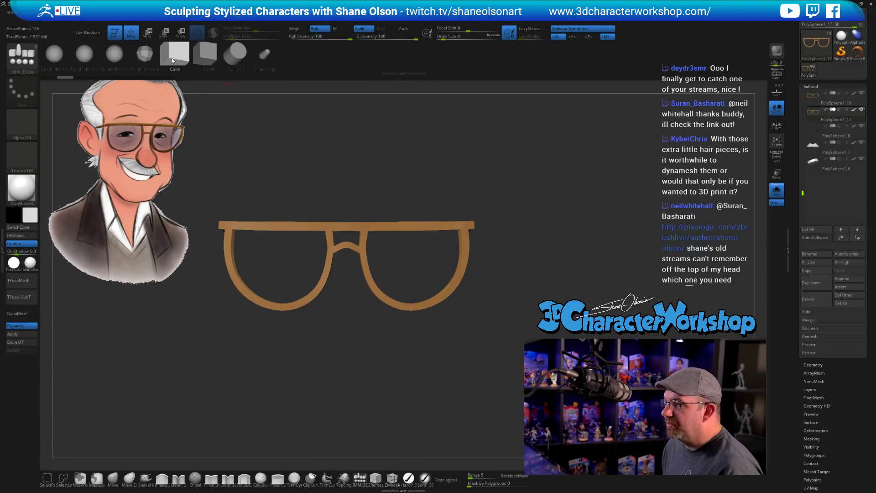
{"action": "left_click", "coordinate": [205, 52]}
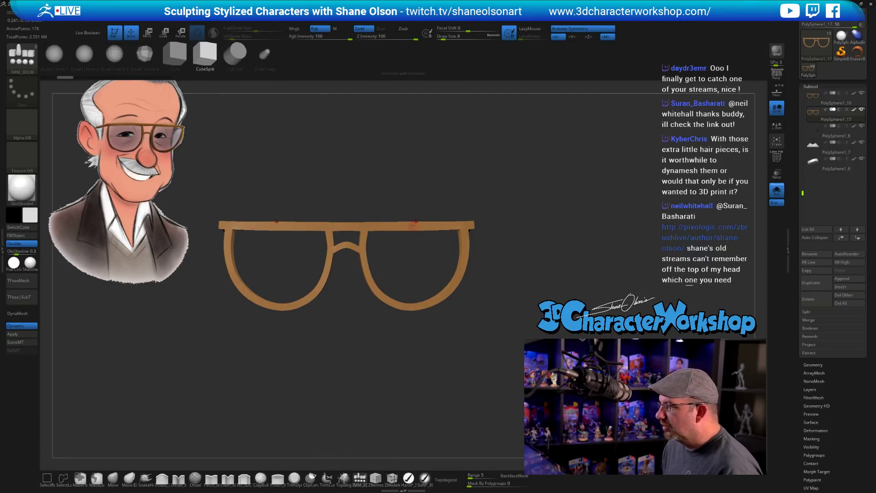
{"action": "left_click_drag", "start_coordinate": [416, 227], "coordinate": [542, 186]}
{"action": "key", "text": "w"}
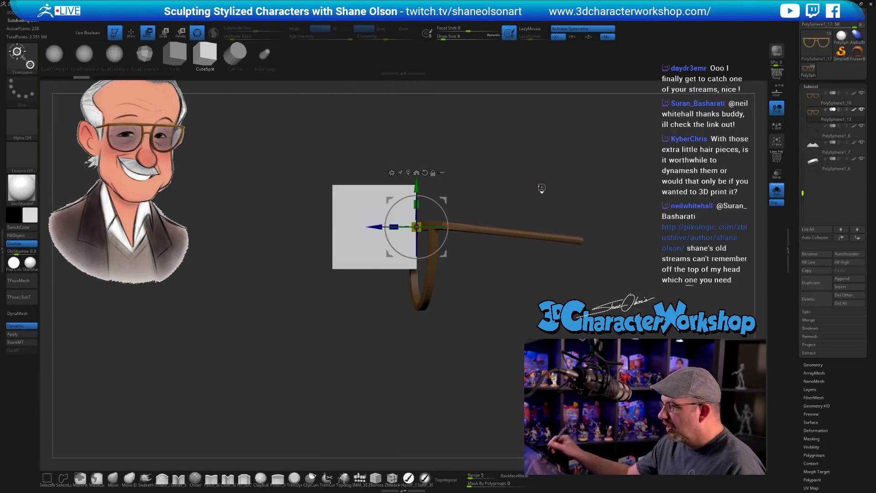
{"action": "left_click_drag", "start_coordinate": [456, 206], "coordinate": [484, 197]}
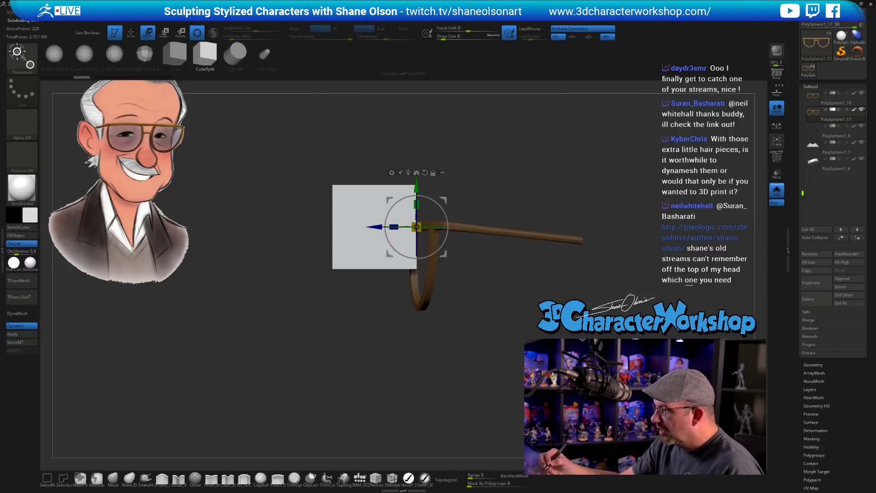
{"action": "left_click_drag", "start_coordinate": [375, 227], "coordinate": [340, 227]}
Show the polyframe, hide all but one flat face of each cube, and delete the hidden geometry
{"action": "key", "text": "q"}
{"action": "key", "text": "ctrl+shift"}
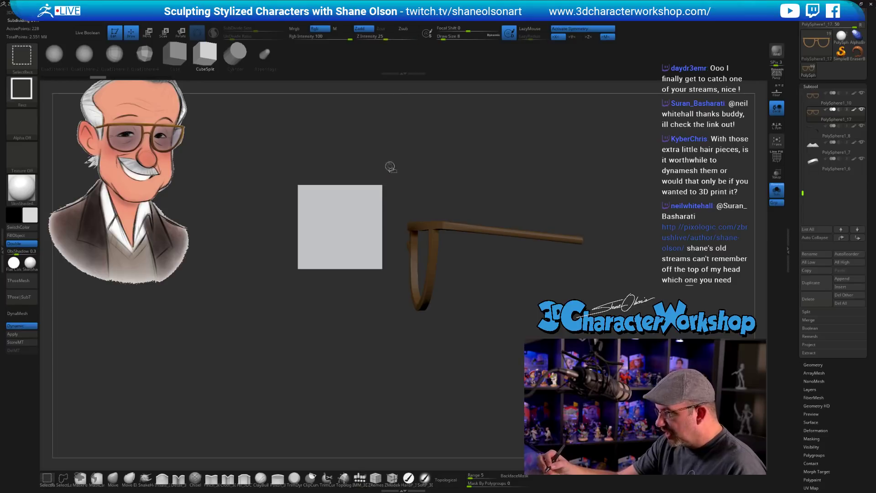
{"action": "left_click_drag", "start_coordinate": [389, 154], "coordinate": [339, 338], "text": "ctrl+shift"}
{"action": "left_click_drag", "start_coordinate": [433, 367], "coordinate": [415, 359]}
{"action": "key", "text": "shift+f"}
{"action": "left_click_drag", "start_coordinate": [370, 149], "coordinate": [332, 302], "text": "ctrl+shift"}
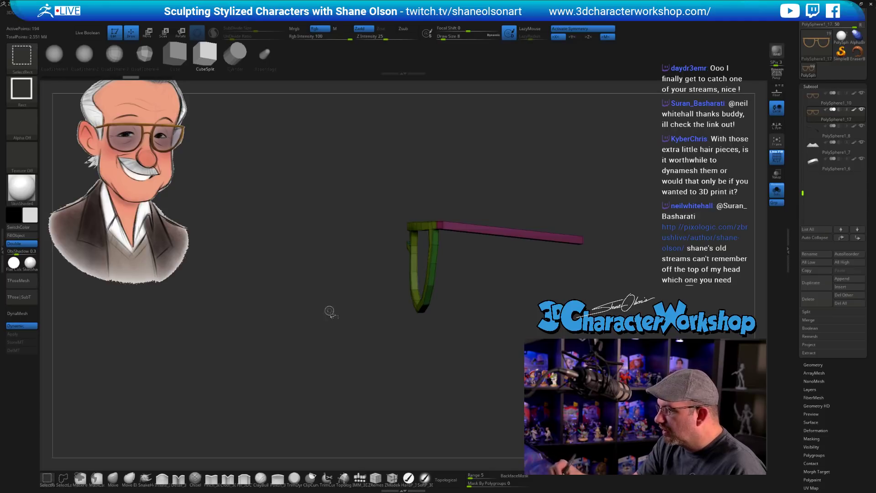
{"action": "left_click_drag", "start_coordinate": [327, 362], "coordinate": [382, 378]}
{"action": "key", "text": "space"}
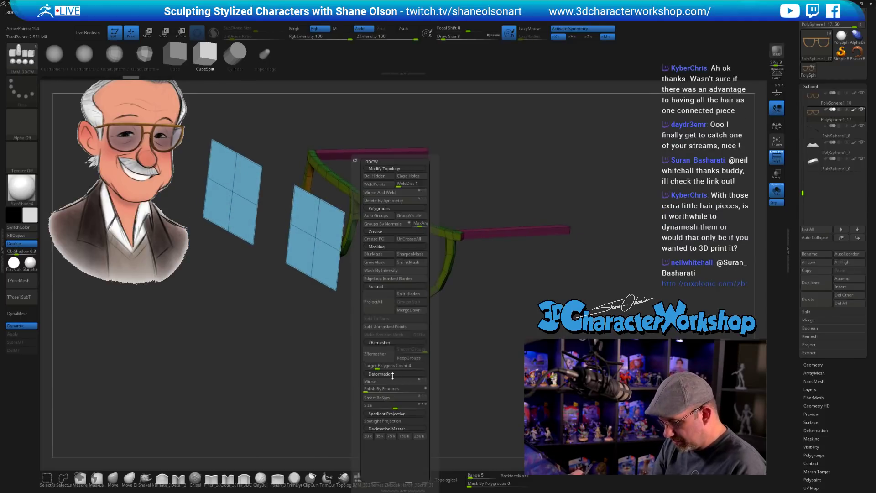
{"action": "left_click", "coordinate": [375, 176]}
Lower the two planes to line up with the lens openings and keep dynamic subdivision off after previewing it
{"action": "left_click_drag", "start_coordinate": [499, 312], "coordinate": [451, 345], "text": "alt"}
{"action": "left_click_drag", "start_coordinate": [451, 345], "coordinate": [476, 363]}
{"action": "key", "text": "shift+d"}
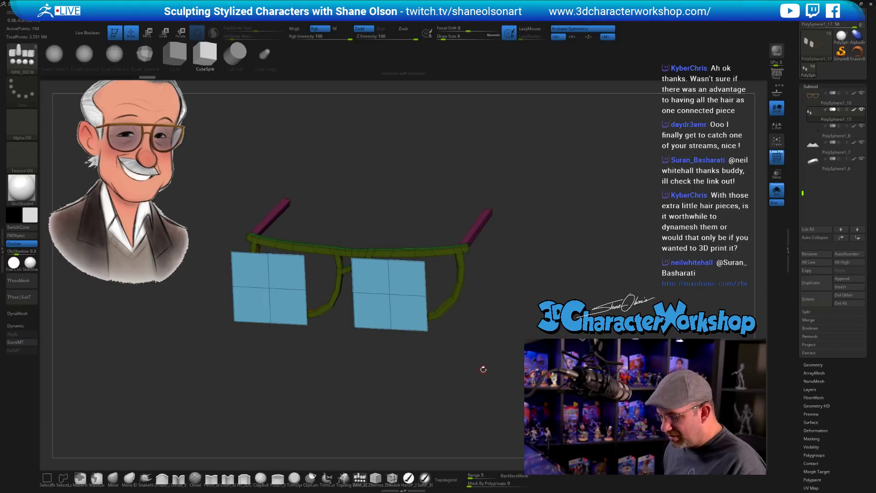
{"action": "key", "text": "w"}
{"action": "left_click_drag", "start_coordinate": [467, 311], "coordinate": [529, 258]}
{"action": "left_click_drag", "start_coordinate": [455, 142], "coordinate": [450, 179]}
{"action": "left_click_drag", "start_coordinate": [554, 219], "coordinate": [547, 278], "text": "alt"}
{"action": "left_click_drag", "start_coordinate": [421, 367], "coordinate": [439, 364], "text": "alt"}
{"action": "key", "text": "d"}
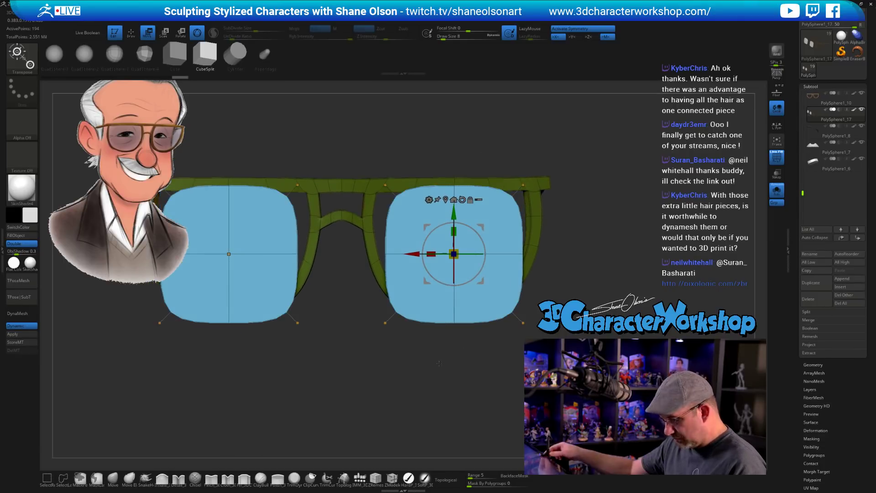
{"action": "key", "text": "shift+d"}
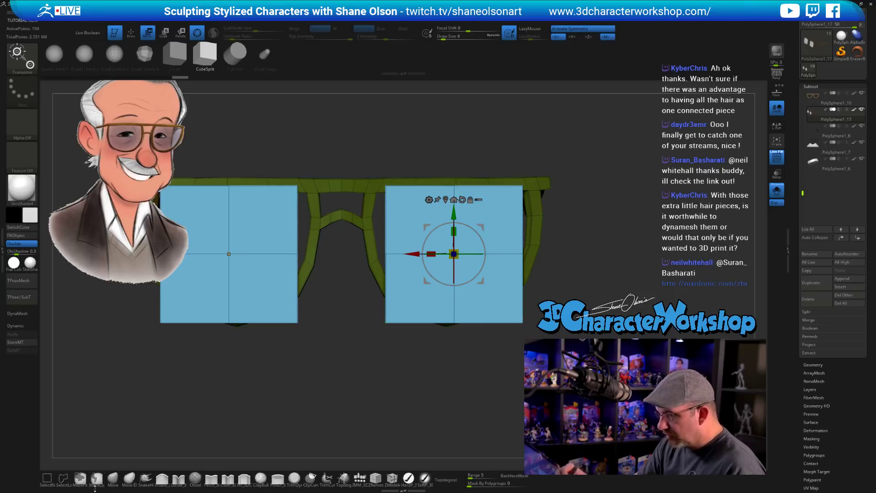
Pull the inner edges of the lens planes to follow the rims using the Move brush at draw size 37
{"action": "key", "text": "q"}
{"action": "key", "text": "s"}
{"action": "left_click_drag", "start_coordinate": [368, 363], "coordinate": [385, 364]}
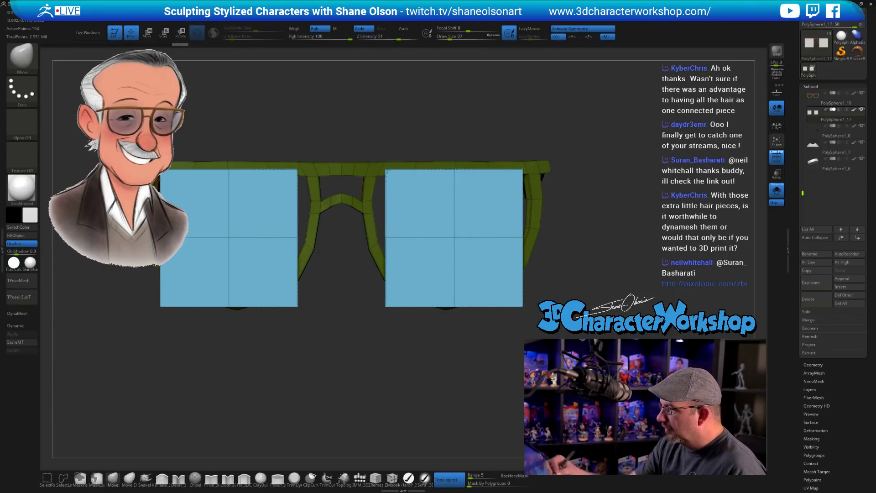
{"action": "left_click_drag", "start_coordinate": [387, 171], "coordinate": [382, 172]}
{"action": "left_click_drag", "start_coordinate": [309, 225], "coordinate": [322, 228]}
Move the lens planes back into the glasses frame and check their fit from the front
{"action": "left_click_drag", "start_coordinate": [524, 157], "coordinate": [465, 314]}
{"action": "key", "text": "w"}
{"action": "left_click_drag", "start_coordinate": [439, 154], "coordinate": [445, 265]}
{"action": "left_click_drag", "start_coordinate": [466, 379], "coordinate": [505, 307]}
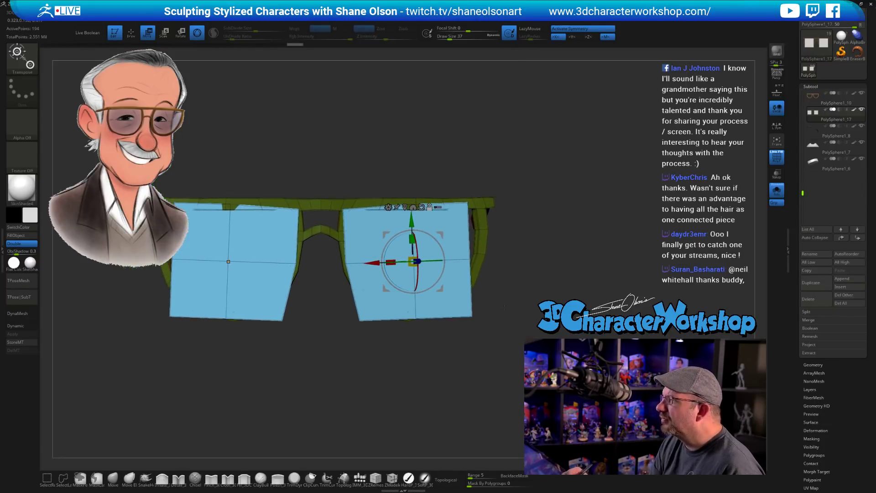
{"action": "left_click_drag", "start_coordinate": [552, 210], "coordinate": [544, 224]}
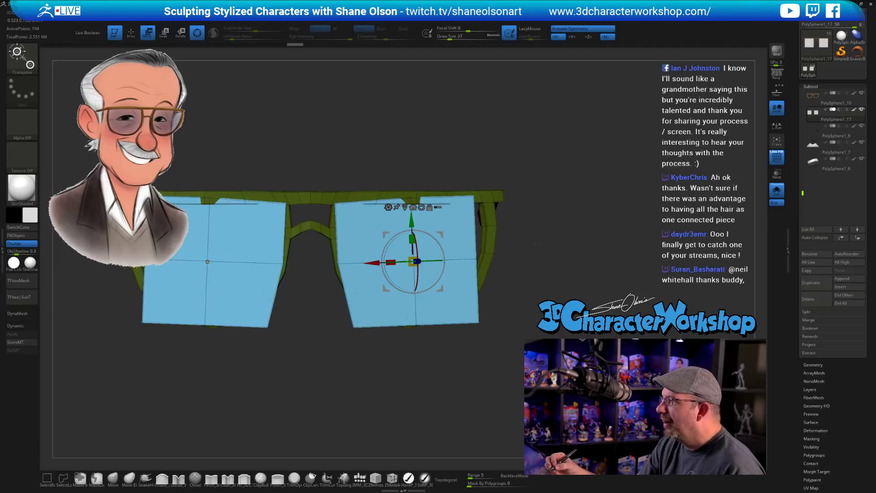
Pull the inner top corners of the lens planes up to the frame's top bar with the Move brush
{"action": "key", "text": "q"}
{"action": "mouse_move", "coordinate": [440, 173]}
{"action": "left_mouse_down"}
{"action": "mouse_move", "coordinate": [496, 195]}
{"action": "mouse_move", "coordinate": [497, 207]}
{"action": "mouse_move", "coordinate": [496, 186]}
{"action": "mouse_move", "coordinate": [425, 208]}
{"action": "left_mouse_up"}
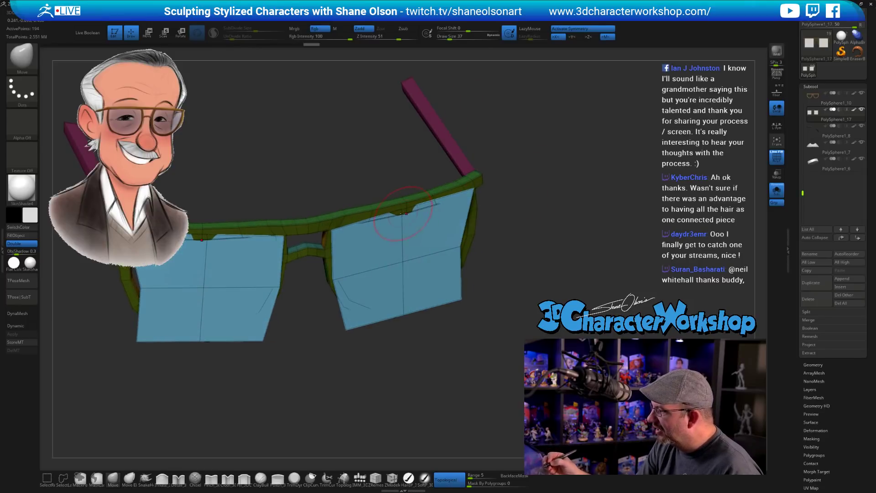
{"action": "right_click_drag", "start_coordinate": [423, 223], "coordinate": [424, 220], "text": "shift"}
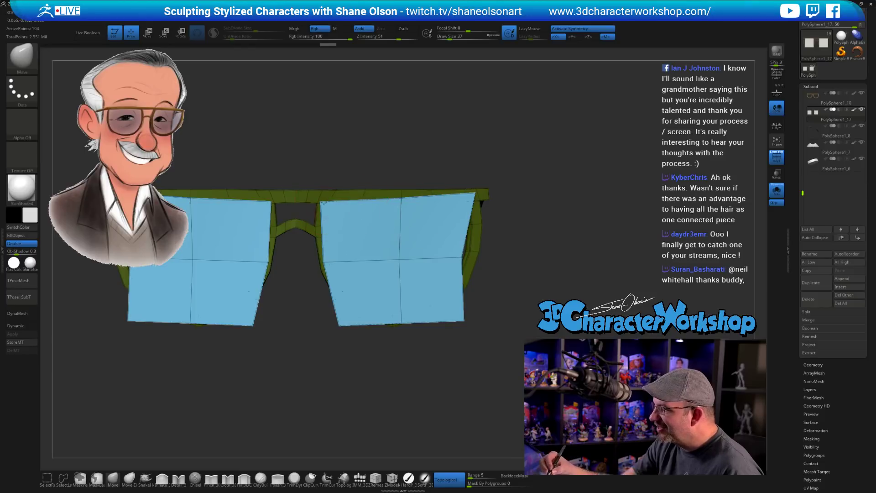
{"action": "left_click_drag", "start_coordinate": [321, 201], "coordinate": [322, 198]}
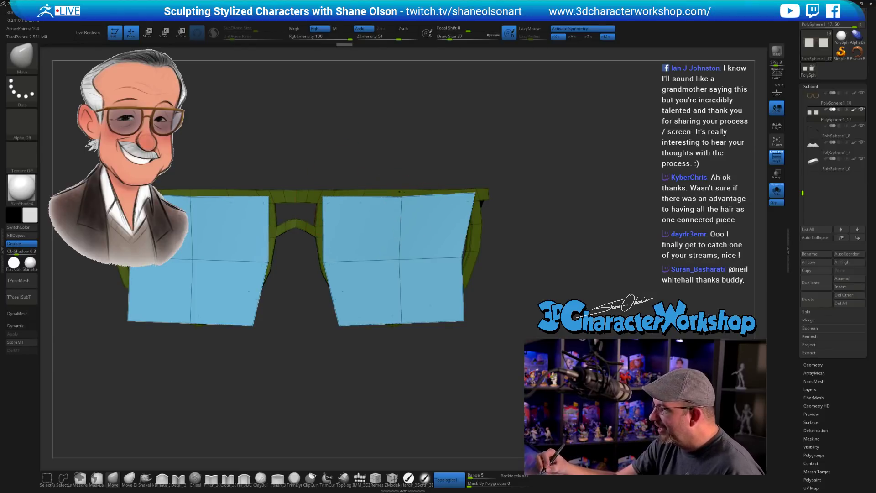
{"action": "left_click_drag", "start_coordinate": [481, 198], "coordinate": [504, 257]}
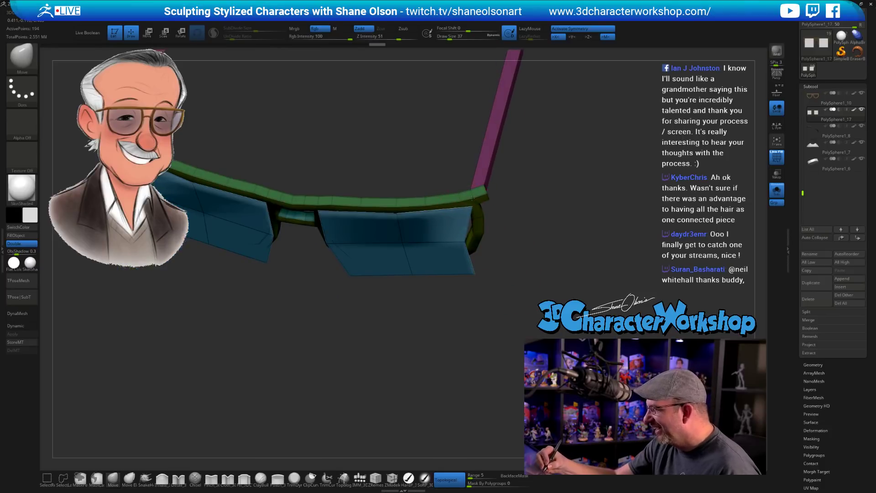
Shape the outer and lower edges of both lens planes with the Move brush to follow the curved rims
{"action": "left_click_drag", "start_coordinate": [496, 215], "coordinate": [492, 184]}
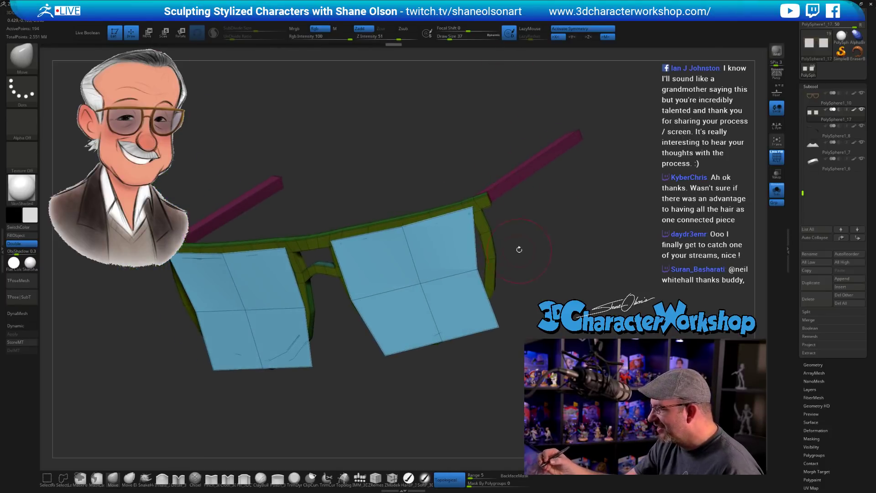
{"action": "left_click_drag", "start_coordinate": [519, 249], "coordinate": [356, 265]}
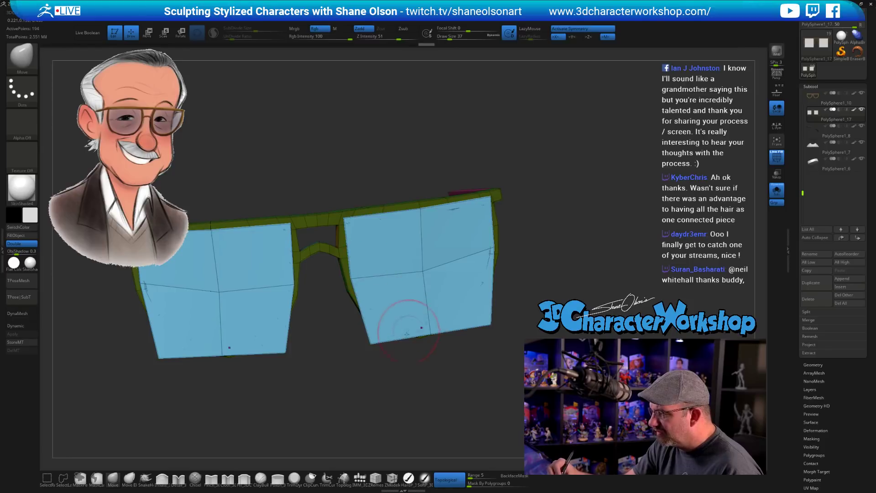
{"action": "right_click_drag", "start_coordinate": [407, 335], "coordinate": [462, 339]}
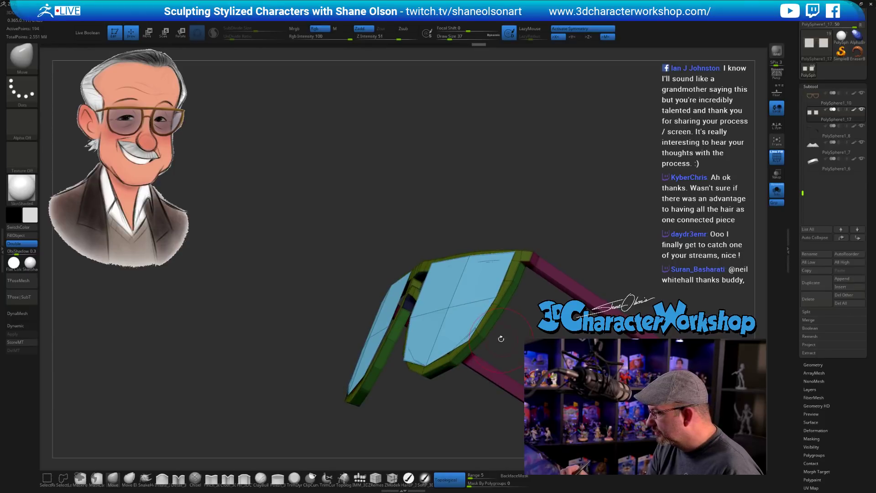
{"action": "mouse_move", "coordinate": [467, 338]}
{"action": "right_mouse_down"}
{"action": "mouse_move", "coordinate": [508, 336]}
{"action": "mouse_move", "coordinate": [481, 352]}
{"action": "mouse_move", "coordinate": [420, 362]}
{"action": "right_mouse_up"}
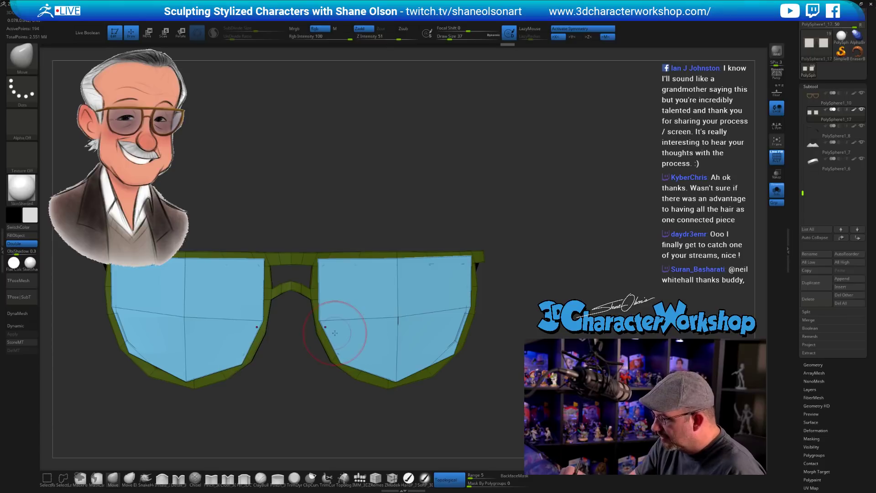
{"action": "right_click_drag", "start_coordinate": [401, 364], "coordinate": [473, 271]}
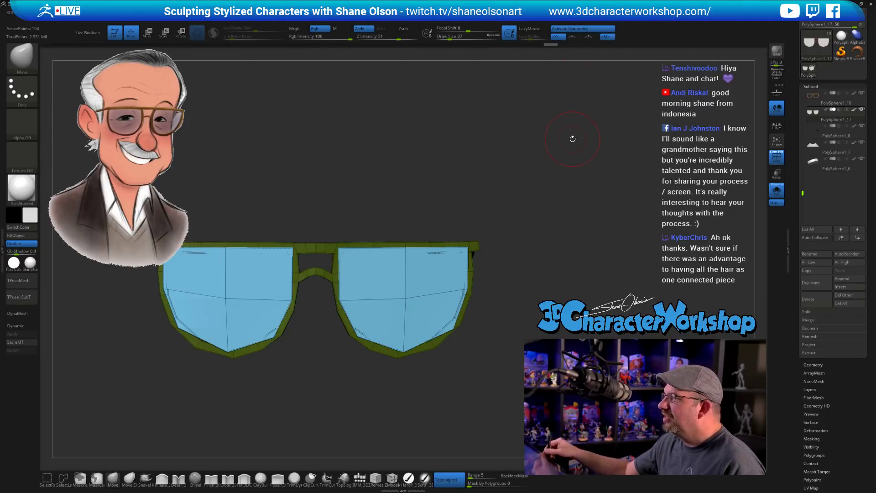
Shift the lens planes back in depth so they sit inside the rims, and return to the Move brush
{"action": "right_click_drag", "start_coordinate": [527, 213], "coordinate": [459, 365], "text": "alt"}
{"action": "key", "text": "w"}
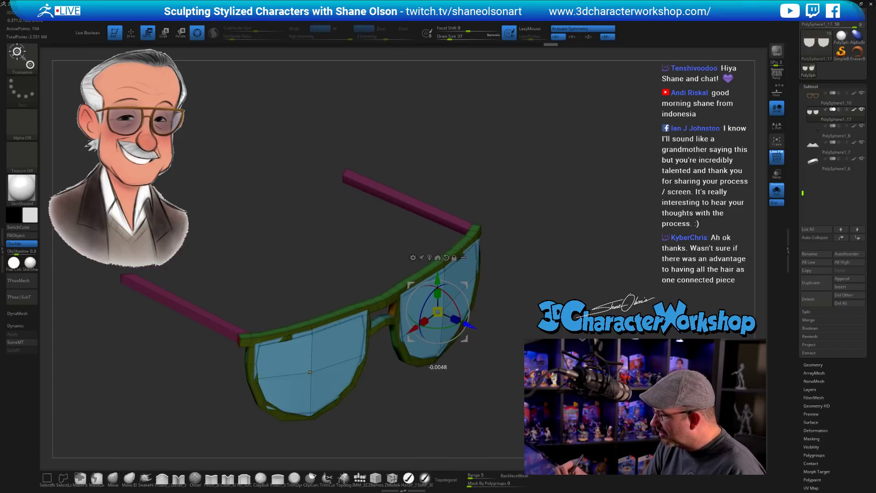
{"action": "right_click_drag", "start_coordinate": [467, 325], "coordinate": [497, 329]}
{"action": "left_click", "coordinate": [114, 479]}
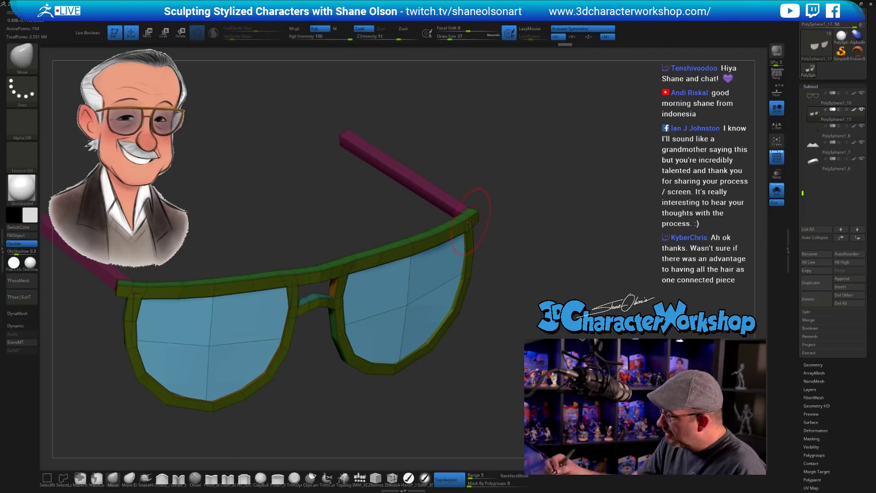
Check the lens fit from the front and preview the rounded shape with dynamic subdivision
{"action": "mouse_move", "coordinate": [501, 239]}
{"action": "left_mouse_down", "text": "shift"}
{"action": "mouse_move", "coordinate": [499, 216]}
{"action": "mouse_move", "coordinate": [514, 245]}
{"action": "left_mouse_up", "text": "shift"}
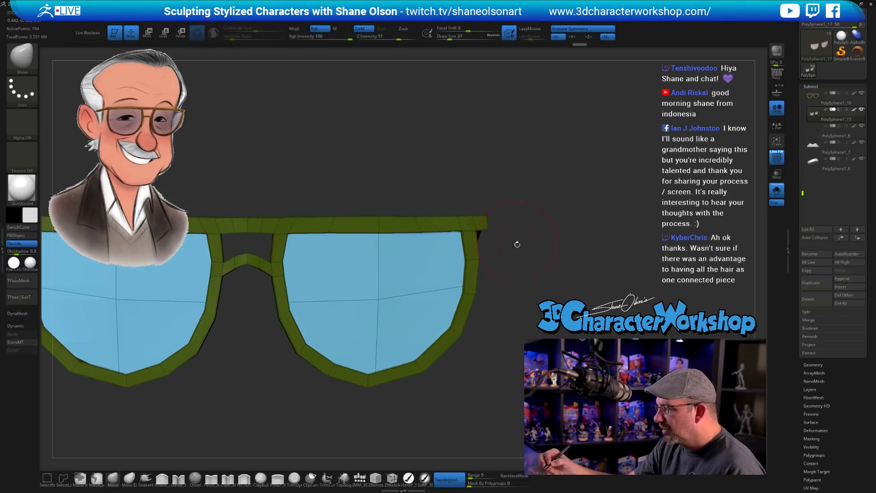
{"action": "left_click_drag", "start_coordinate": [523, 296], "coordinate": [533, 303]}
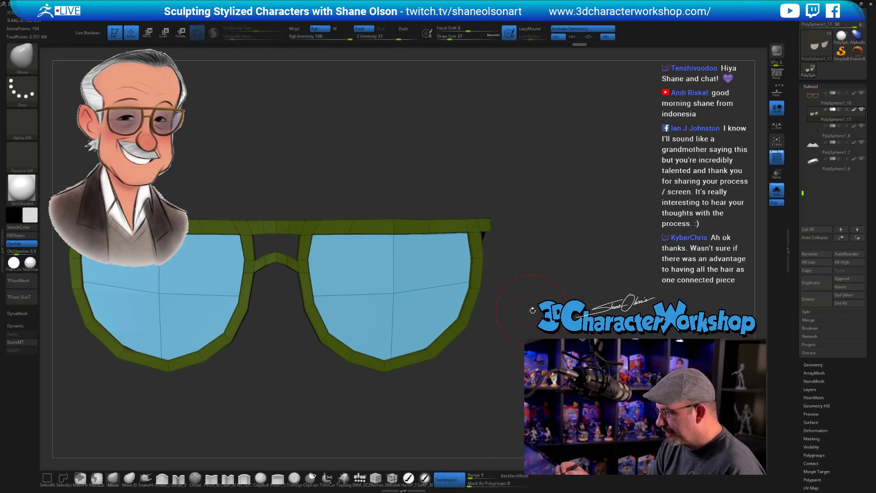
{"action": "key", "text": "d"}
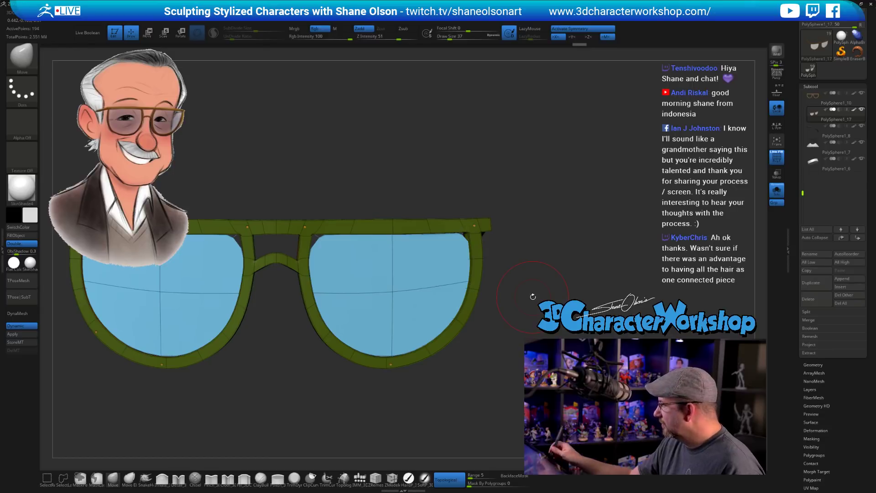
{"action": "key", "text": "shift+d"}
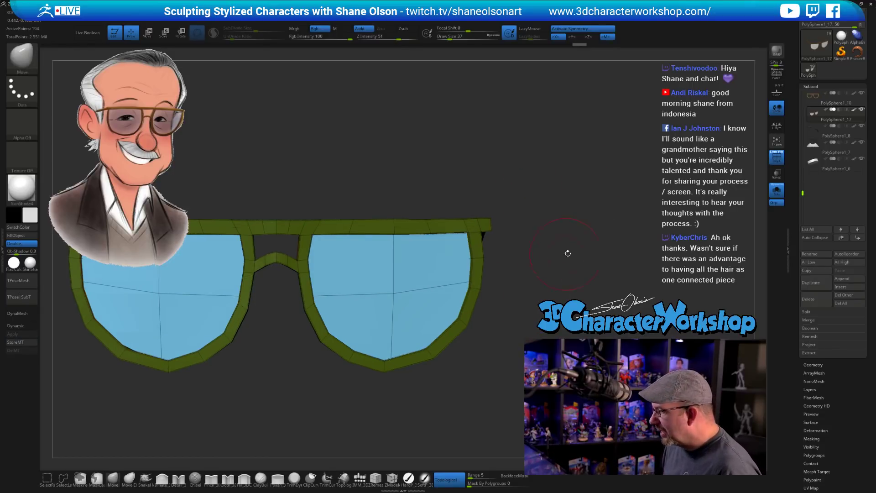
{"action": "mouse_move", "coordinate": [566, 264]}
{"action": "left_mouse_down"}
{"action": "mouse_move", "coordinate": [561, 244]}
{"action": "mouse_move", "coordinate": [552, 265]}
{"action": "left_mouse_up"}
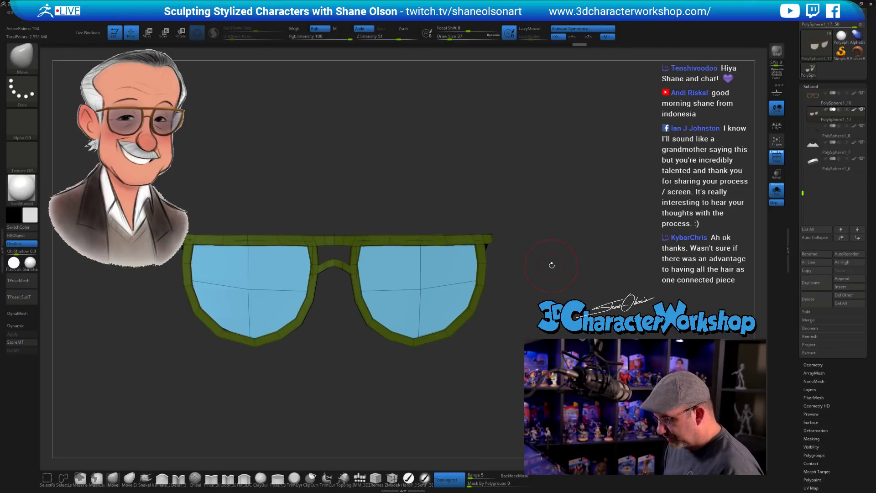
Split the lenses into their own subtool and delete the leftover glasses frame copy
{"action": "key", "text": "space"}
{"action": "left_click", "coordinate": [531, 327]}
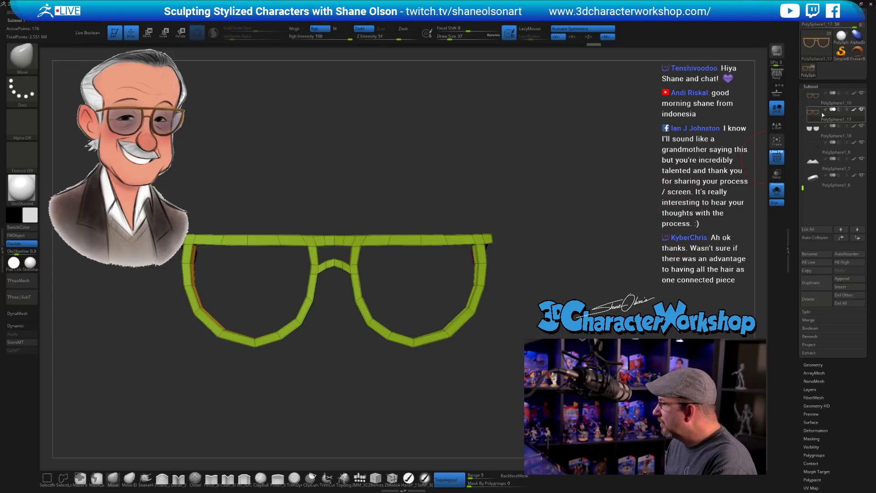
{"action": "left_click", "coordinate": [816, 302]}
{"action": "left_click", "coordinate": [753, 315]}
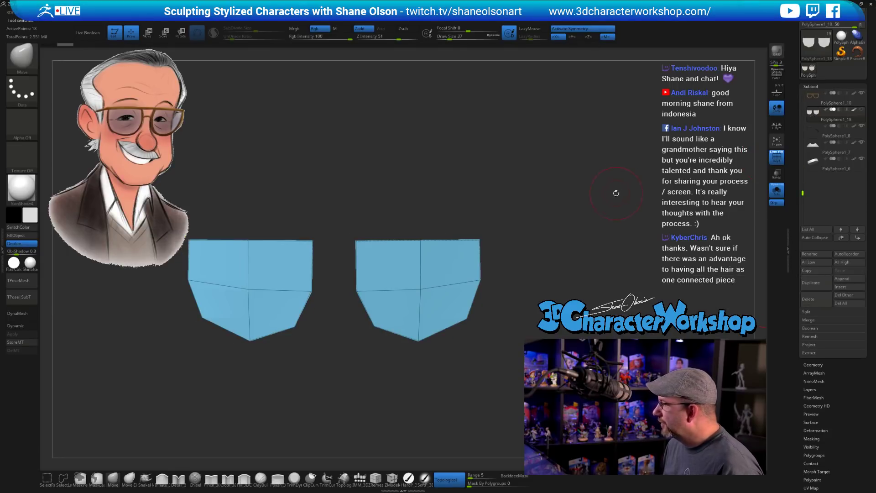
Extrude a thin thickness on both lenses using the ZModeler QMesh action with the Polygroup All target
{"action": "mouse_move", "coordinate": [616, 193]}
{"action": "left_mouse_down"}
{"action": "mouse_move", "coordinate": [513, 296]}
{"action": "mouse_move", "coordinate": [496, 299]}
{"action": "mouse_move", "coordinate": [485, 284]}
{"action": "mouse_move", "coordinate": [481, 300]}
{"action": "left_mouse_up"}
{"action": "left_click", "coordinate": [389, 479]}
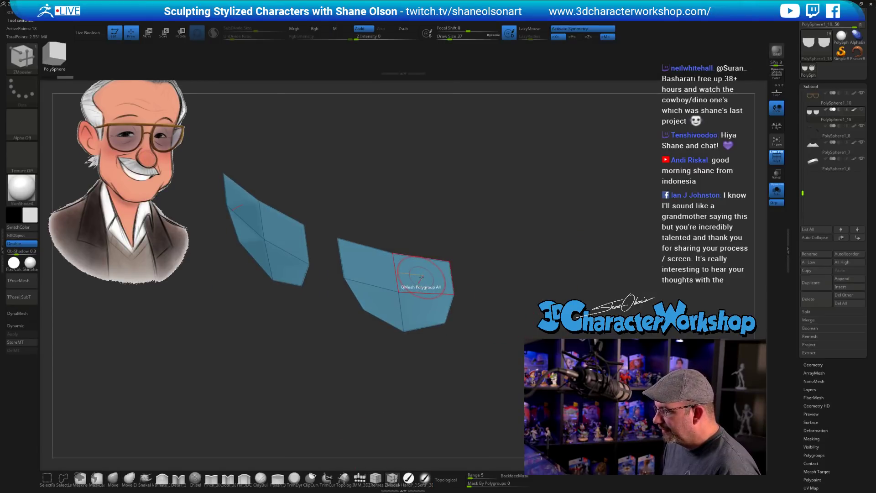
{"action": "key", "text": "space"}
{"action": "left_click_drag", "start_coordinate": [421, 277], "coordinate": [426, 267]}
{"action": "left_click_drag", "start_coordinate": [463, 302], "coordinate": [478, 336], "text": "shift"}
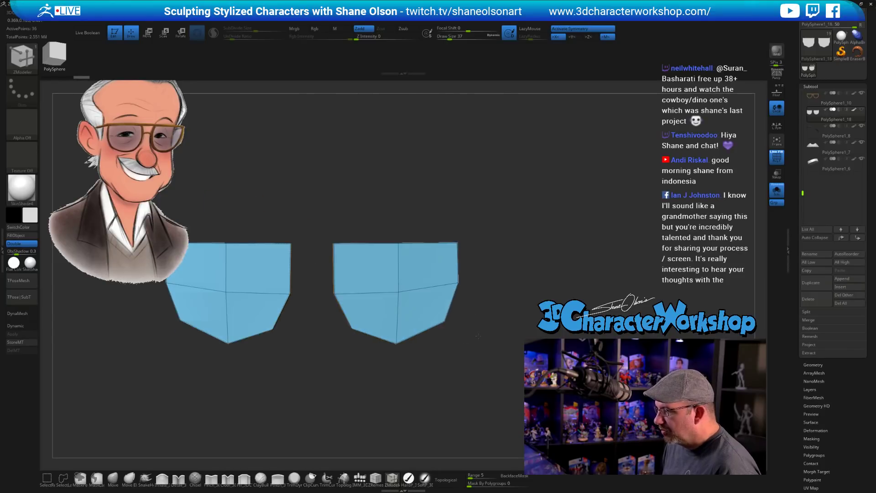
Turn off double-sided display for the lenses and flip their normals
{"action": "left_click", "coordinate": [18, 244]}
{"action": "left_click_drag", "start_coordinate": [274, 393], "coordinate": [363, 292]}
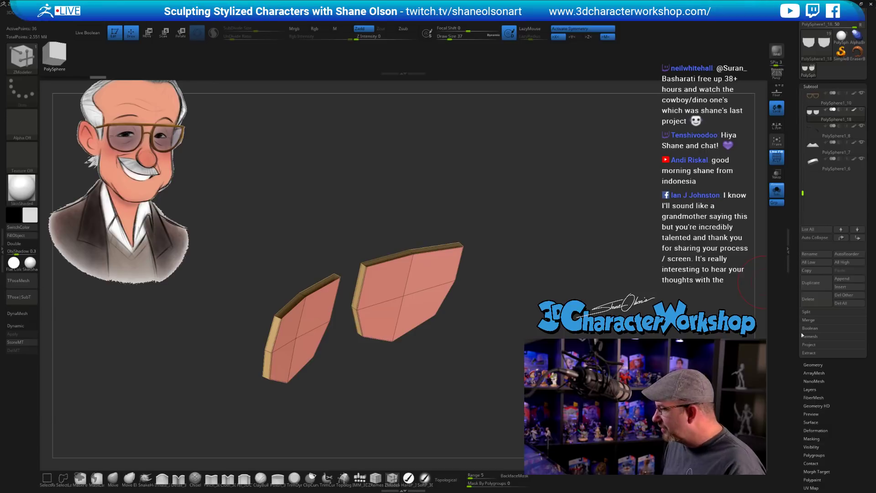
{"action": "scroll", "coordinate": [799, 342], "scroll_direction": "down", "scroll_amount": 5}
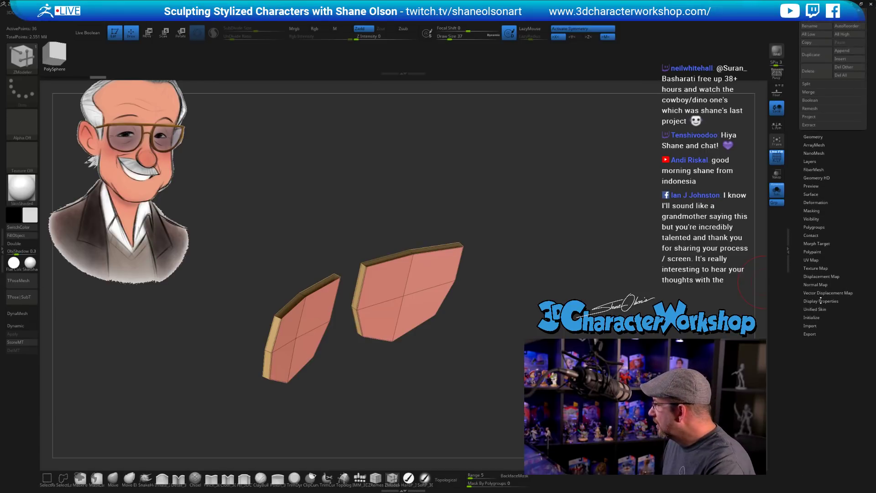
{"action": "left_click", "coordinate": [821, 300]}
{"action": "left_click", "coordinate": [844, 56]}
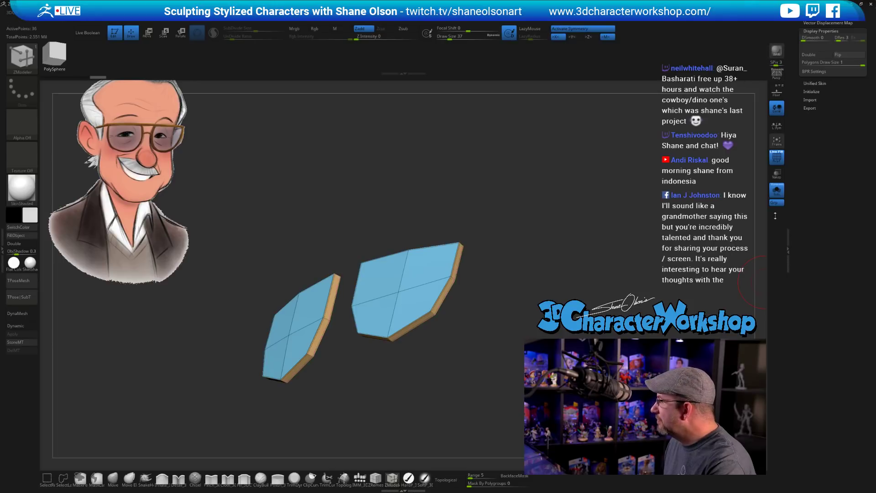
Inspect the thickened lens edges up close and preview them with dynamic subdivision
{"action": "left_click_drag", "start_coordinate": [591, 274], "coordinate": [537, 312]}
{"action": "left_click_drag", "start_coordinate": [538, 312], "coordinate": [579, 260]}
{"action": "key", "text": "d"}
{"action": "key", "text": "shift+d"}
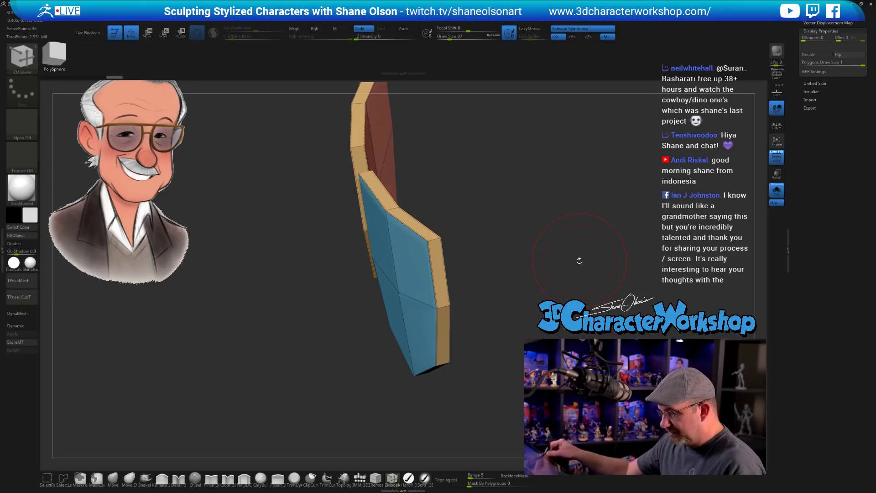
Crease the lens border edges with ZModeler's Crease EdgeLoop Partial action and turn on dynamic subdivision
{"action": "key", "text": "b"}
{"action": "key", "text": "z"}
{"action": "key", "text": "m"}
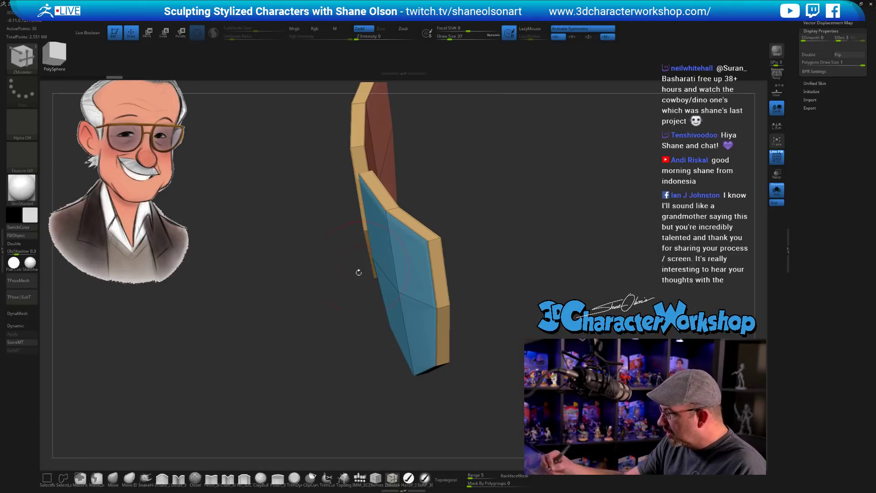
{"action": "key", "text": "space"}
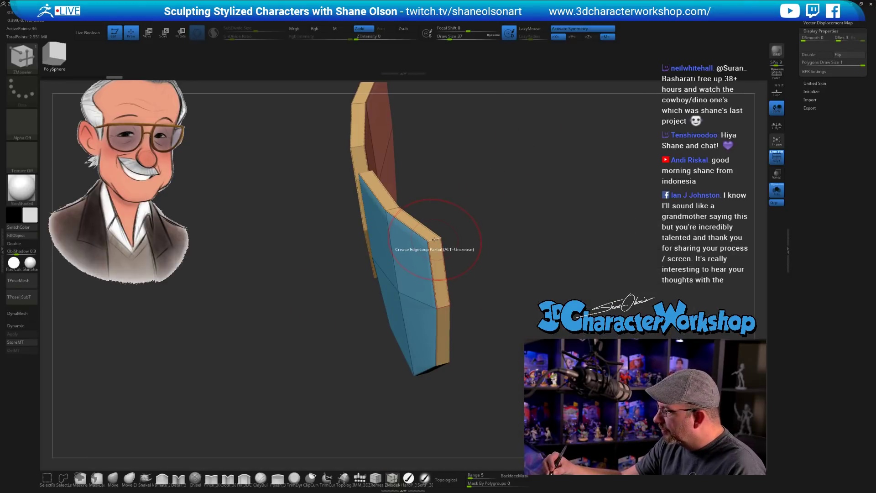
{"action": "left_click_drag", "start_coordinate": [445, 217], "coordinate": [352, 228]}
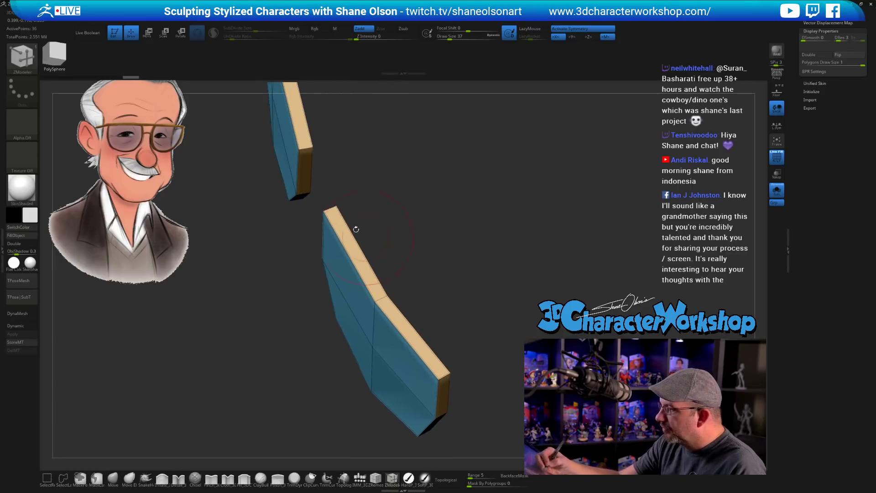
{"action": "left_click_drag", "start_coordinate": [468, 289], "coordinate": [506, 332]}
{"action": "key", "text": "d"}
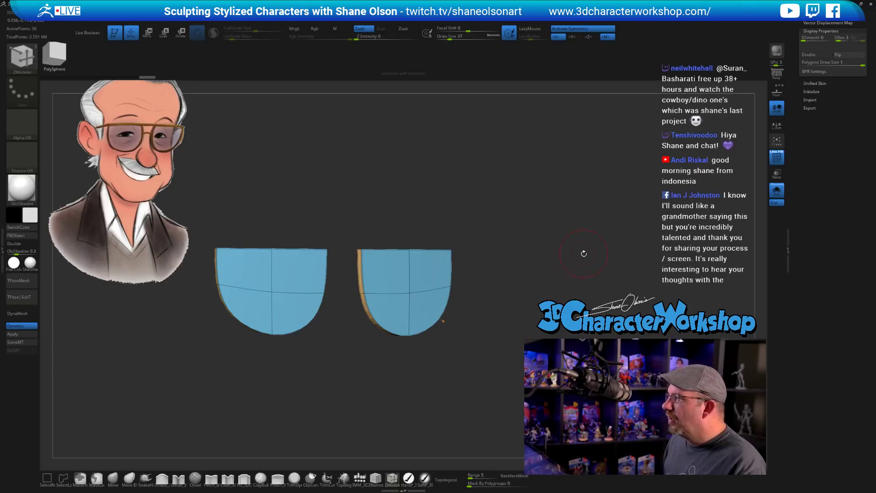
Exit solo view to show the lenses on the full bust, and set the Move brush draw size to 51
{"action": "left_click_drag", "start_coordinate": [581, 252], "coordinate": [565, 258], "text": "shift"}
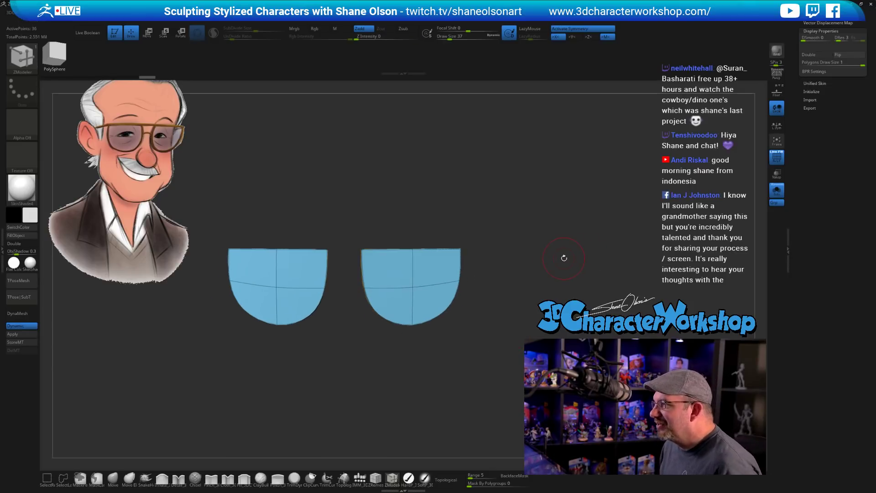
{"action": "left_click", "coordinate": [779, 193]}
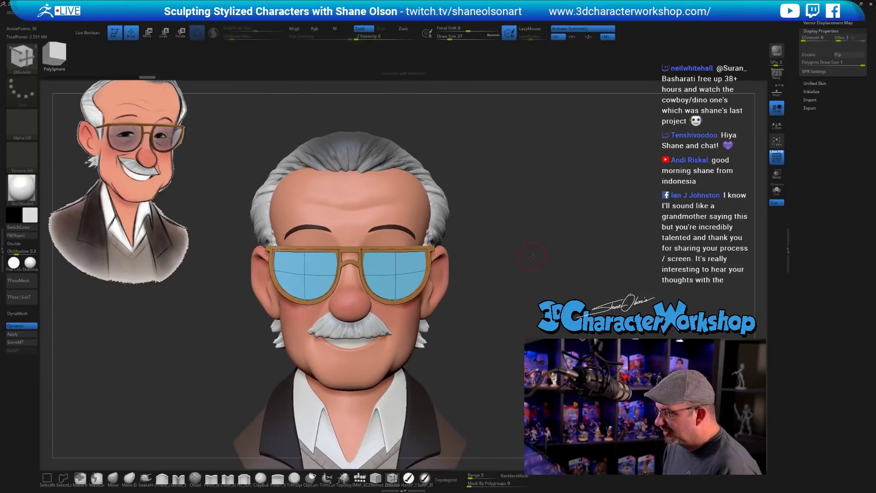
{"action": "mouse_move", "coordinate": [534, 256]}
{"action": "left_mouse_down"}
{"action": "mouse_move", "coordinate": [496, 252]}
{"action": "mouse_move", "coordinate": [469, 287]}
{"action": "mouse_move", "coordinate": [483, 266]}
{"action": "mouse_move", "coordinate": [488, 274]}
{"action": "mouse_move", "coordinate": [370, 301]}
{"action": "left_mouse_up"}
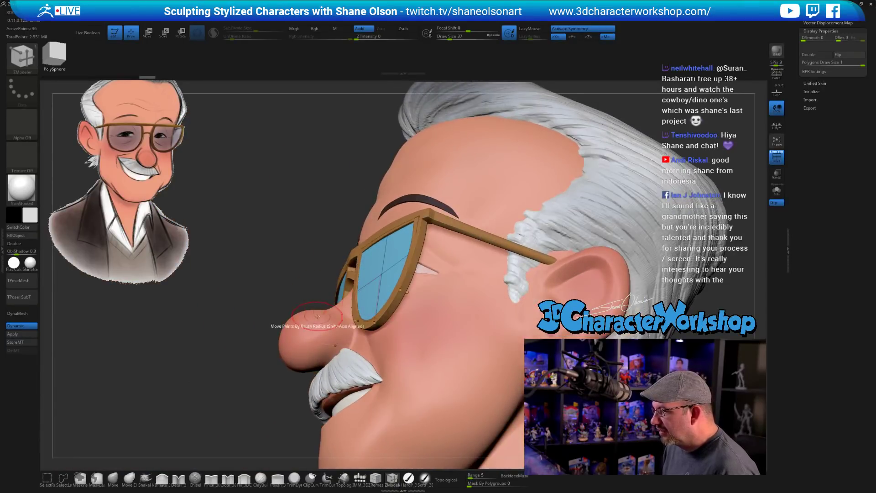
{"action": "left_click", "coordinate": [113, 478]}
{"action": "type", "text": "51"}
{"action": "key", "text": "Return"}
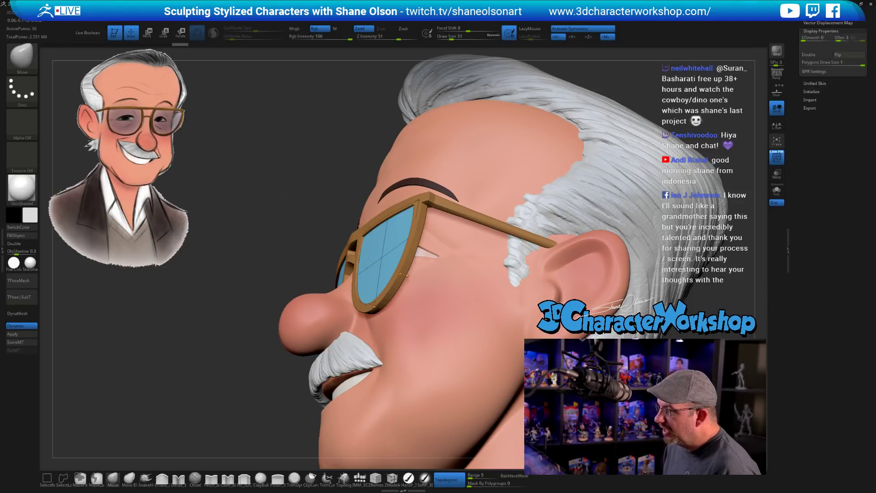
Check the lenses on the face from several angles and hide the polyframe
{"action": "left_click_drag", "start_coordinate": [286, 196], "coordinate": [370, 236]}
{"action": "left_click_drag", "start_coordinate": [290, 189], "coordinate": [346, 238]}
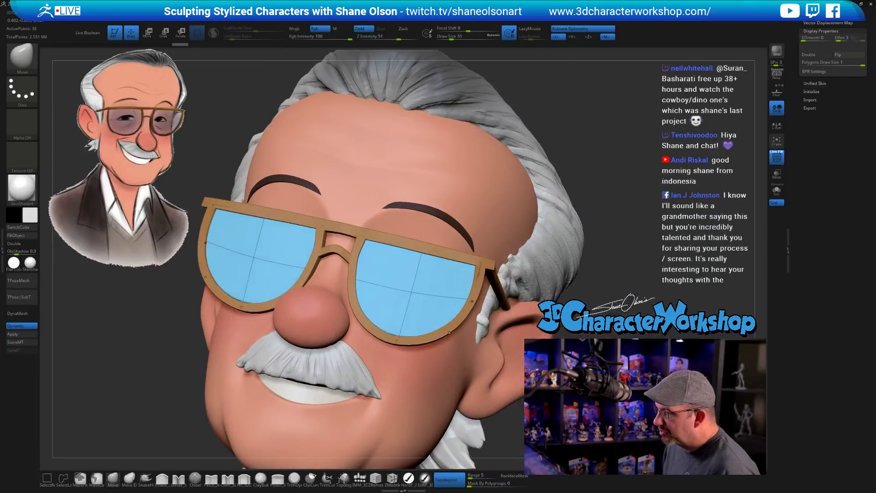
{"action": "left_click_drag", "start_coordinate": [642, 263], "coordinate": [463, 269]}
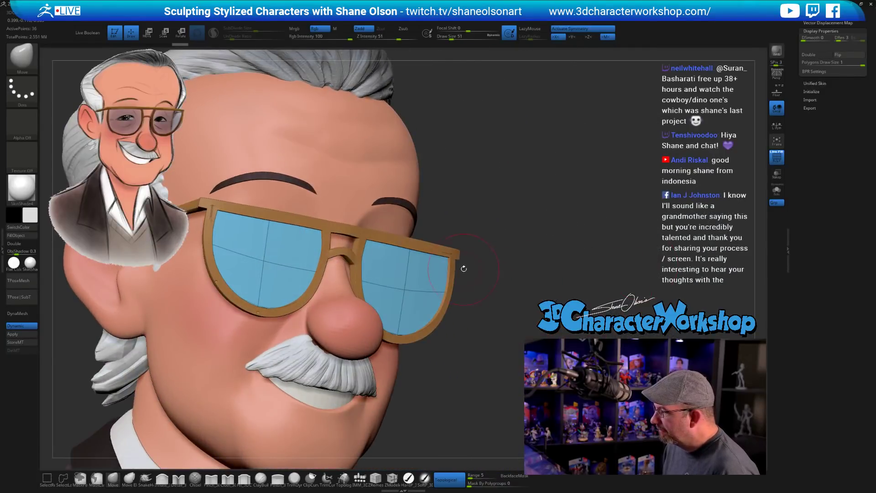
{"action": "left_click_drag", "start_coordinate": [527, 253], "coordinate": [507, 217], "text": "shift"}
{"action": "left_click_drag", "start_coordinate": [543, 287], "coordinate": [541, 264]}
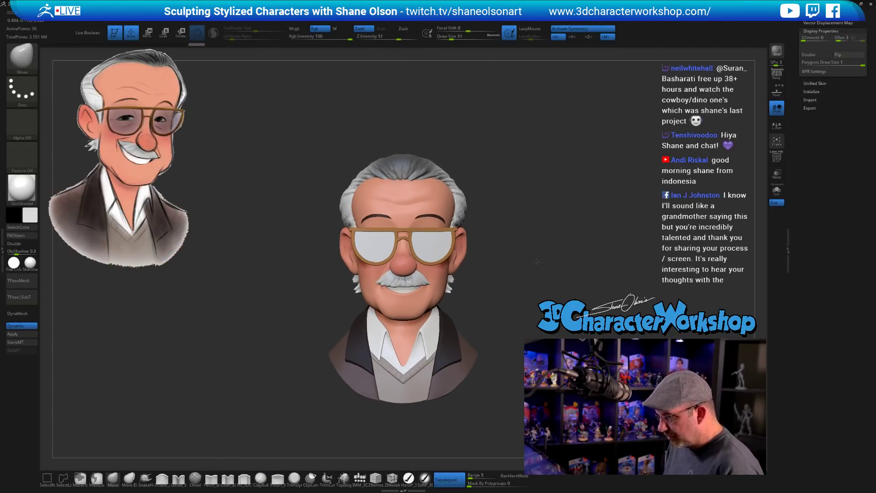
Pick a muted blue-violet colour and fill both glasses lenses with it
{"action": "mouse_move", "coordinate": [474, 270]}
{"action": "left_mouse_down"}
{"action": "mouse_move", "coordinate": [508, 269]}
{"action": "mouse_move", "coordinate": [479, 260]}
{"action": "left_mouse_up"}
{"action": "left_click", "coordinate": [24, 220]}
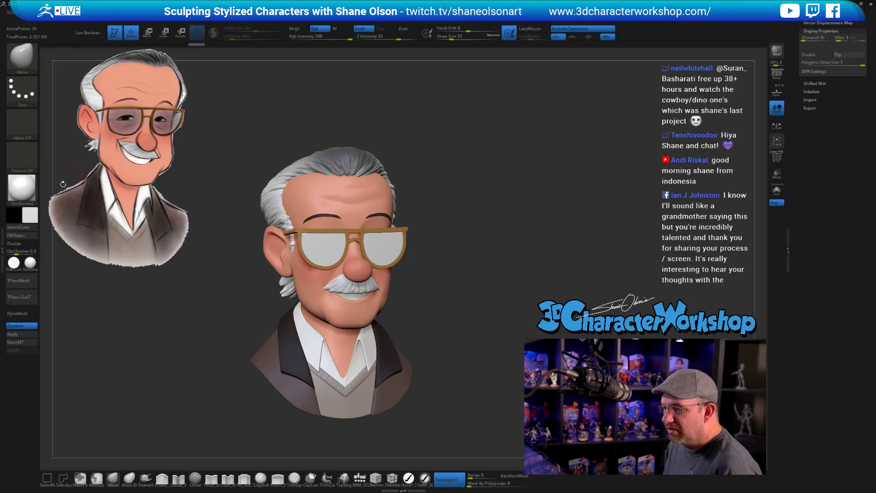
{"action": "left_click", "coordinate": [29, 215]}
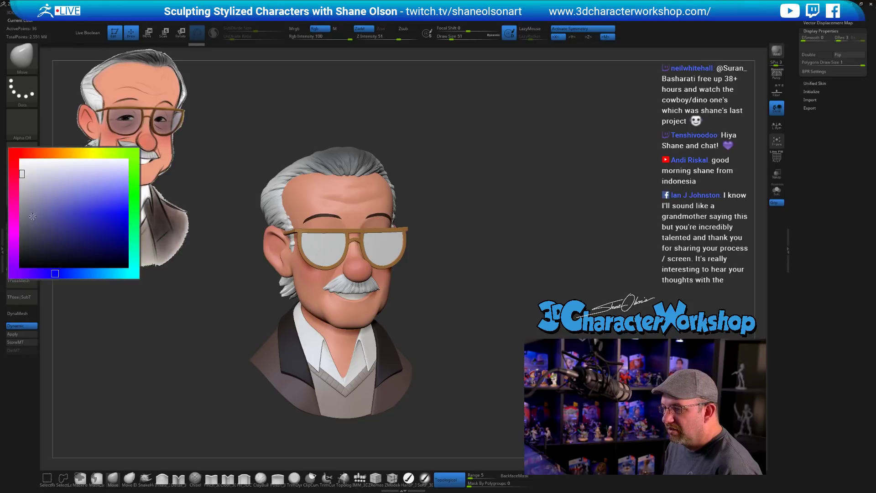
{"action": "left_click", "coordinate": [49, 177]}
{"action": "left_click", "coordinate": [40, 215]}
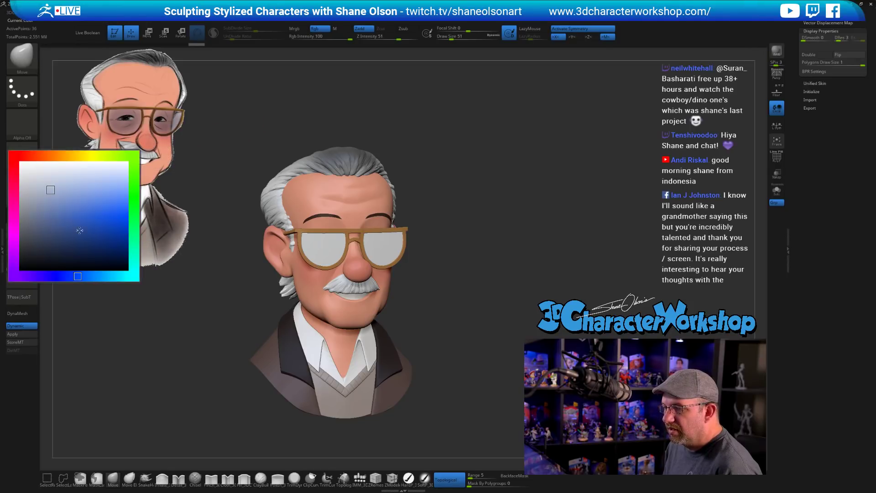
{"action": "left_click_drag", "start_coordinate": [67, 280], "coordinate": [55, 277]}
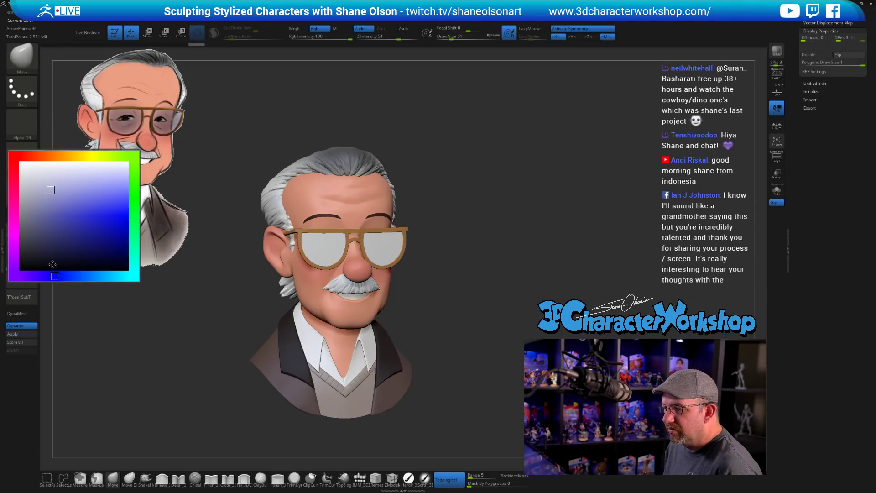
{"action": "left_click", "coordinate": [42, 211]}
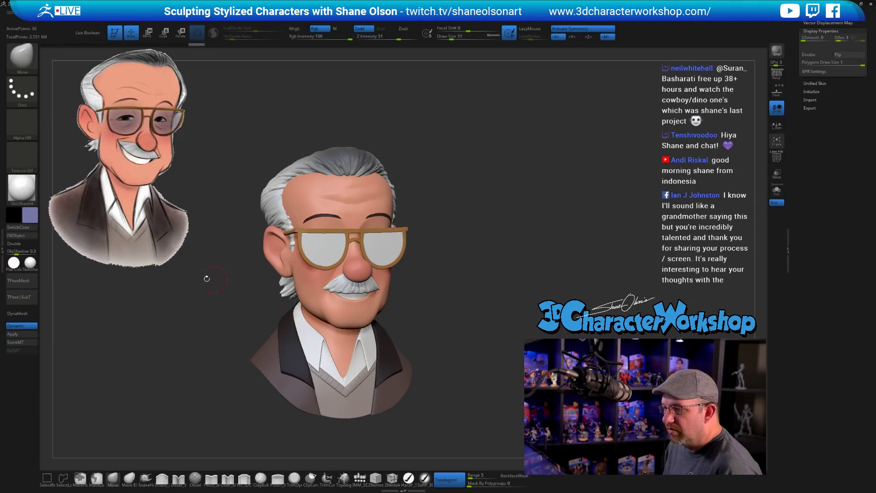
{"action": "left_click", "coordinate": [20, 237]}
{"action": "left_click_drag", "start_coordinate": [481, 180], "coordinate": [466, 183], "text": "shift"}
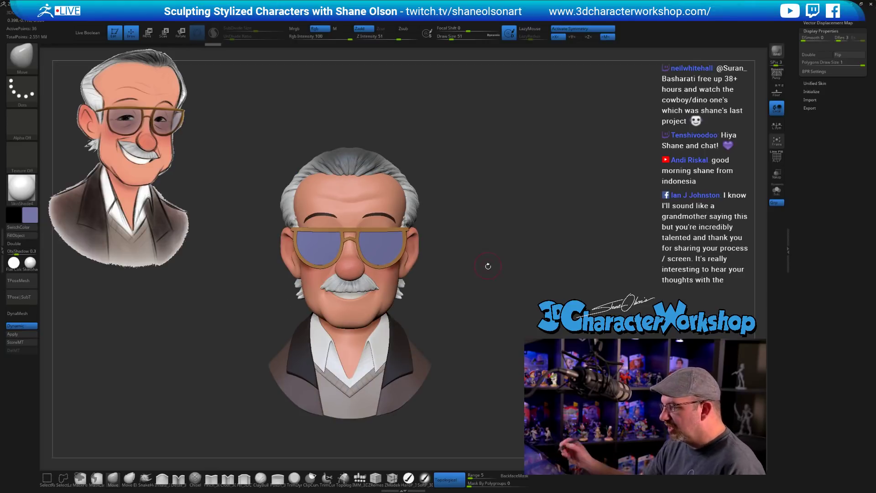
Check the tinted lenses on the bust and start saving the tool as a ZTool (*.ztl) file
{"action": "mouse_move", "coordinate": [485, 265]}
{"action": "left_mouse_down"}
{"action": "mouse_move", "coordinate": [504, 288]}
{"action": "mouse_move", "coordinate": [502, 256]}
{"action": "mouse_move", "coordinate": [462, 295]}
{"action": "left_mouse_up"}
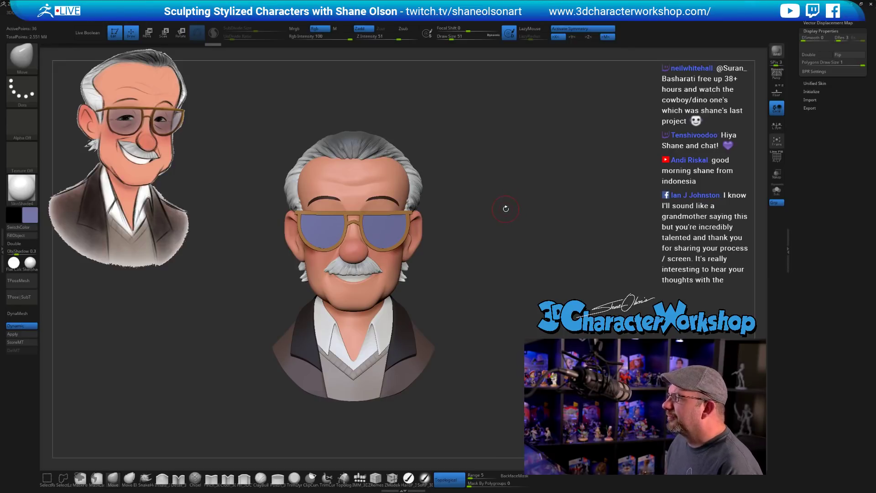
{"action": "left_click_drag", "start_coordinate": [513, 274], "coordinate": [525, 284]}
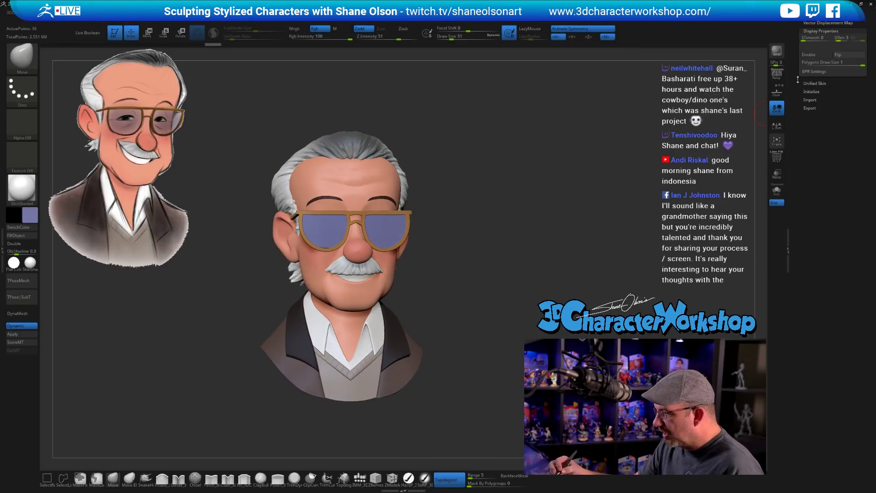
{"action": "scroll", "coordinate": [798, 80], "scroll_direction": "up", "scroll_amount": 10}
{"action": "left_click", "coordinate": [843, 23]}
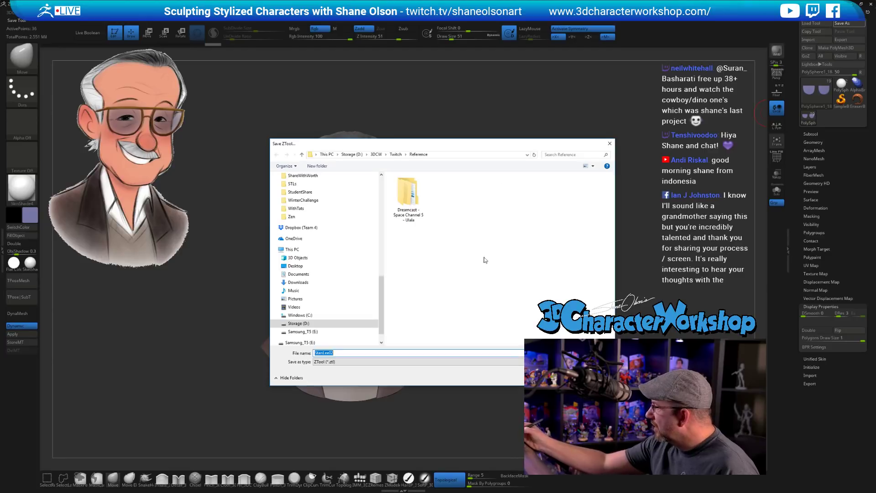
Save the ZTool in the Twitch folder as StanLee02
{"action": "left_click", "coordinate": [400, 157]}
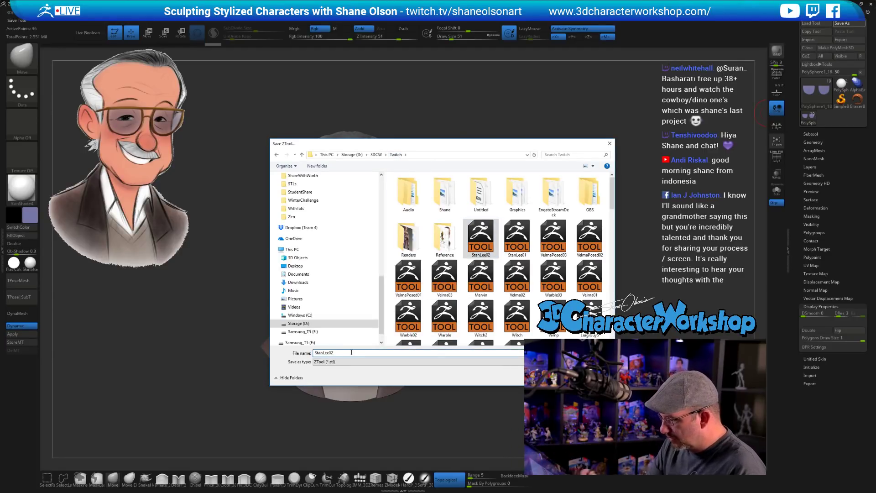
{"action": "key", "text": "Return"}
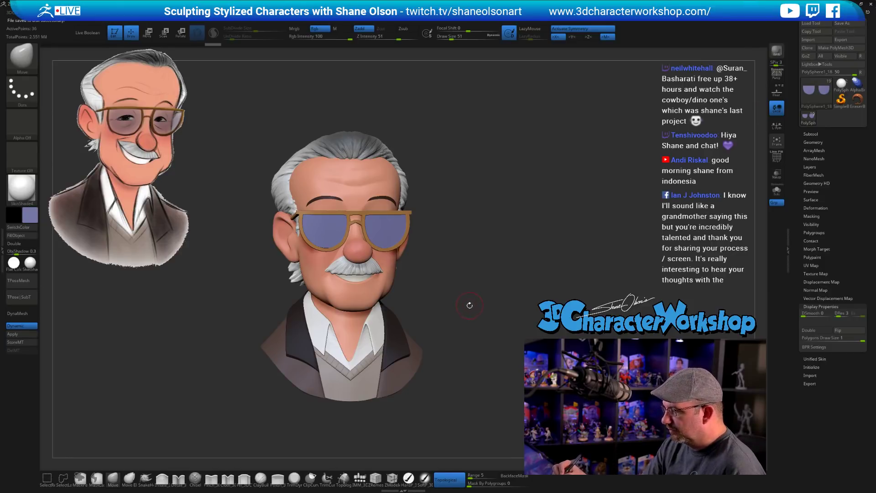
{"action": "left_click_drag", "start_coordinate": [467, 304], "coordinate": [466, 319]}
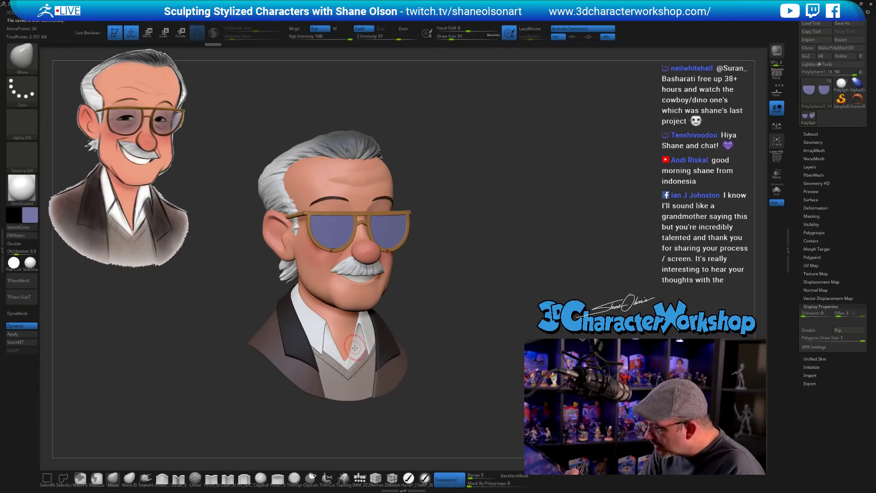
Make the white shirt the active subtool and frame its V opening from the front
{"action": "scroll", "coordinate": [355, 348], "scroll_direction": "up", "scroll_amount": 5}
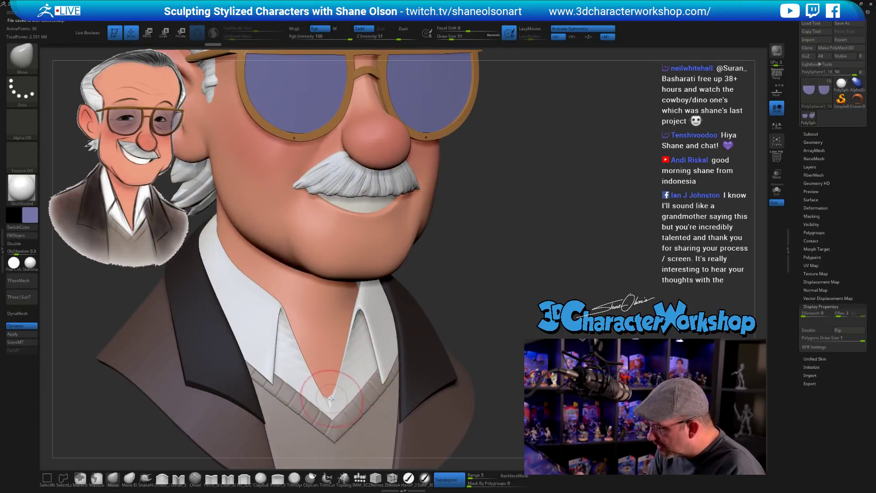
{"action": "left_click_drag", "start_coordinate": [331, 400], "coordinate": [392, 313], "text": "shift"}
{"action": "left_click", "coordinate": [388, 325], "text": "alt"}
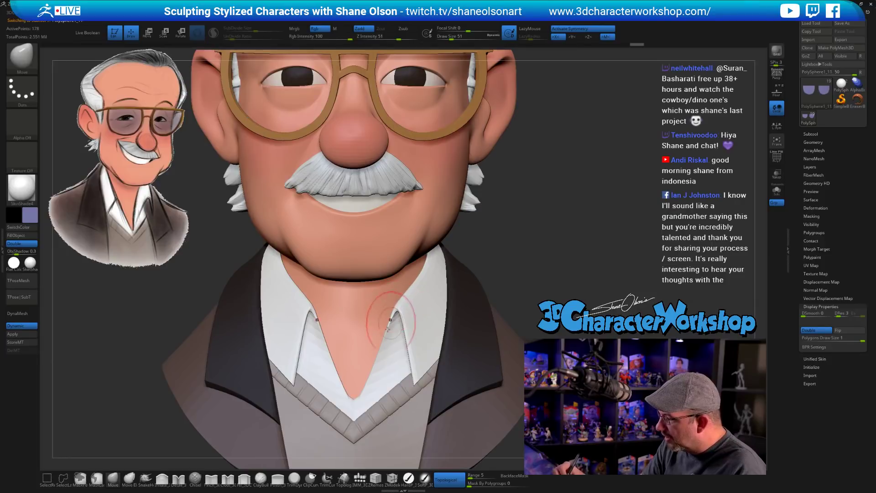
{"action": "right_click_drag", "start_coordinate": [377, 391], "coordinate": [388, 330], "text": "alt"}
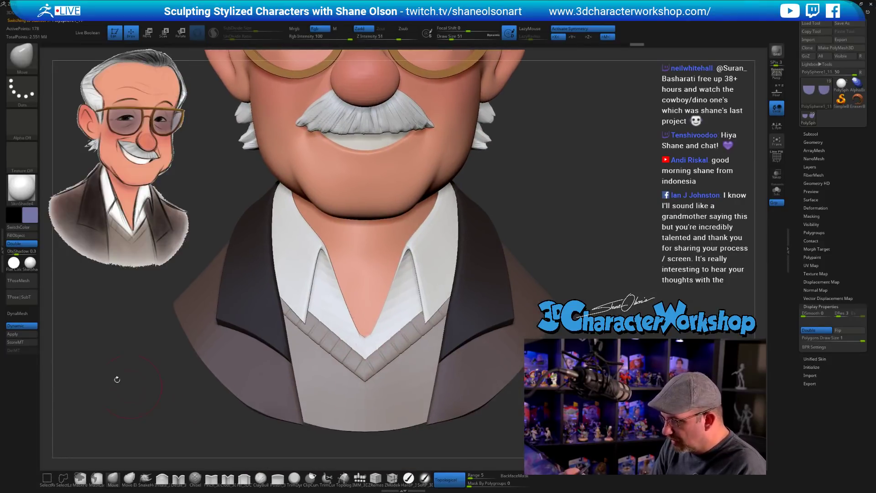
Try to apply the shirt's dynamic subdivision and reshape the tip of its V with SnakeHook at Z intensity 37 and draw size 13
{"action": "left_click", "coordinate": [30, 335]}
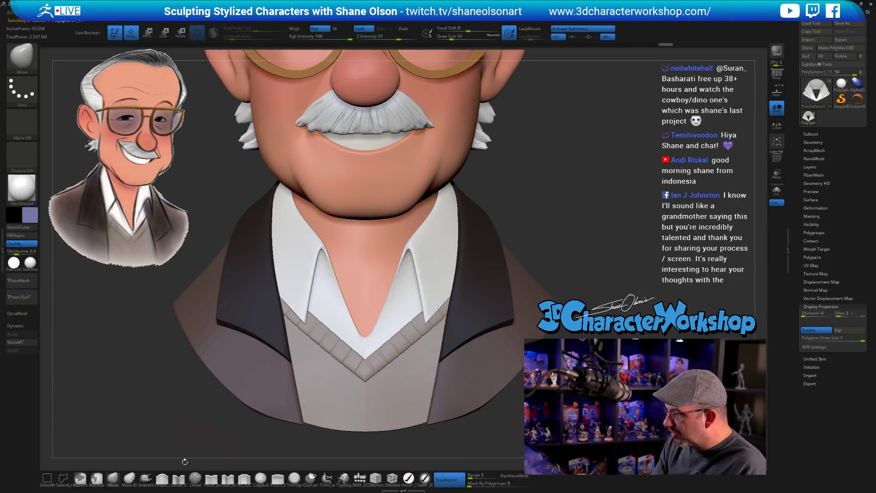
{"action": "left_click", "coordinate": [145, 479]}
{"action": "key", "text": "s"}
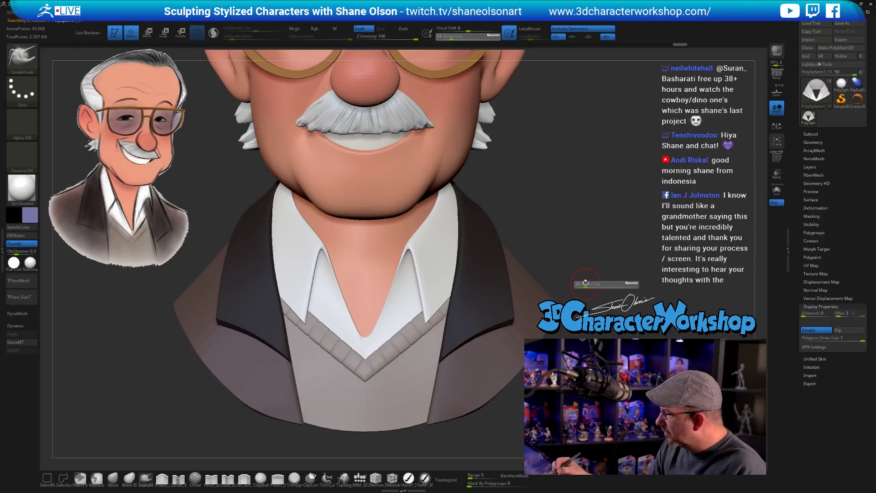
{"action": "key", "text": "Return"}
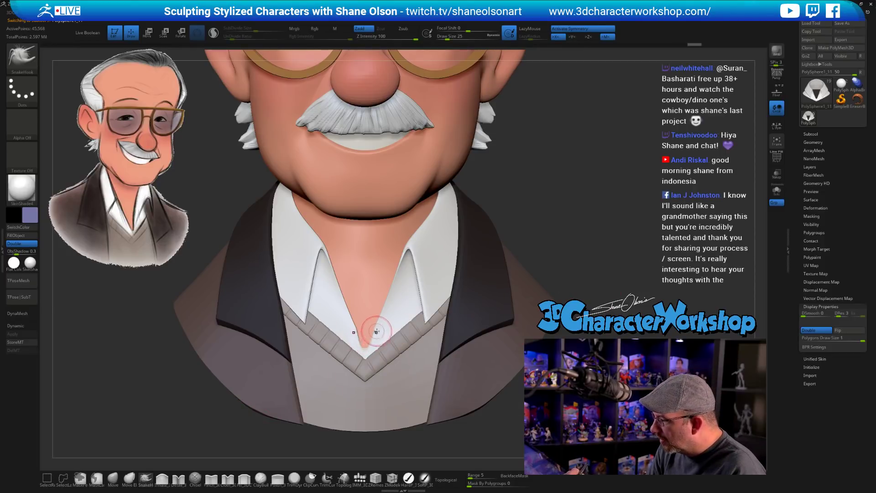
{"action": "left_click", "coordinate": [377, 40]}
{"action": "type", "text": "11"}
{"action": "key", "text": "Return"}
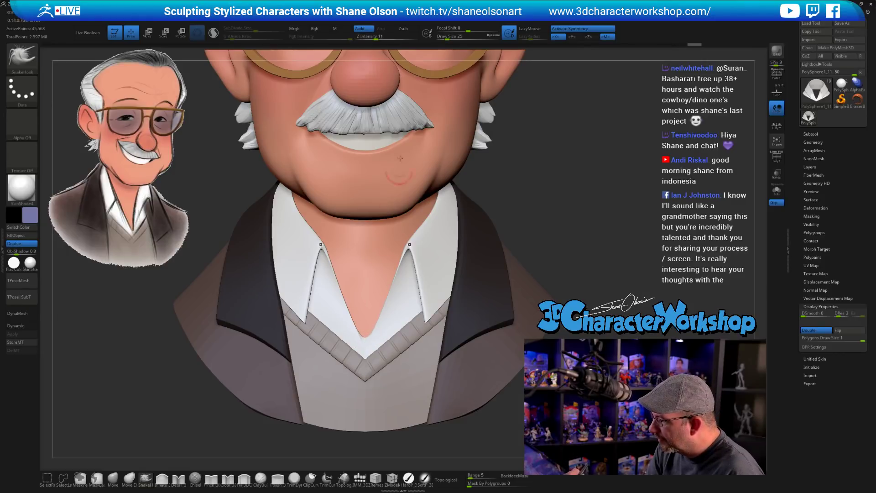
{"action": "left_click_drag", "start_coordinate": [376, 39], "coordinate": [393, 39]}
{"action": "key", "text": "s"}
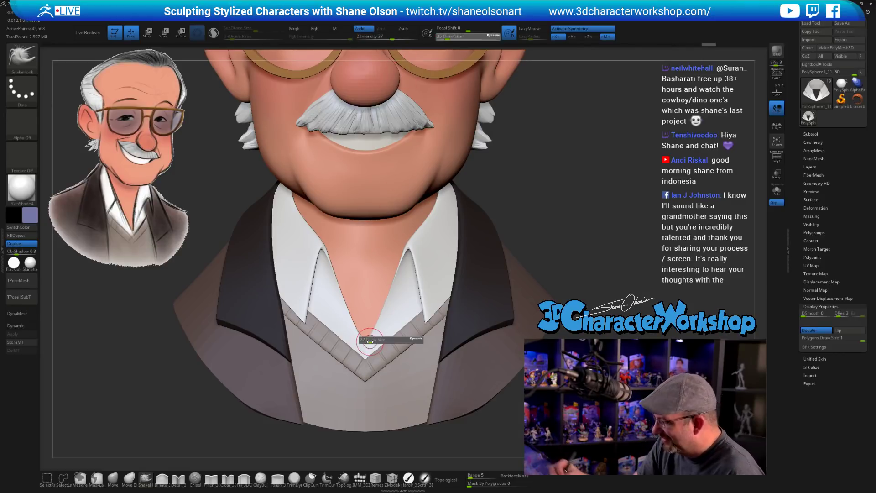
{"action": "left_click_drag", "start_coordinate": [369, 341], "coordinate": [366, 340]}
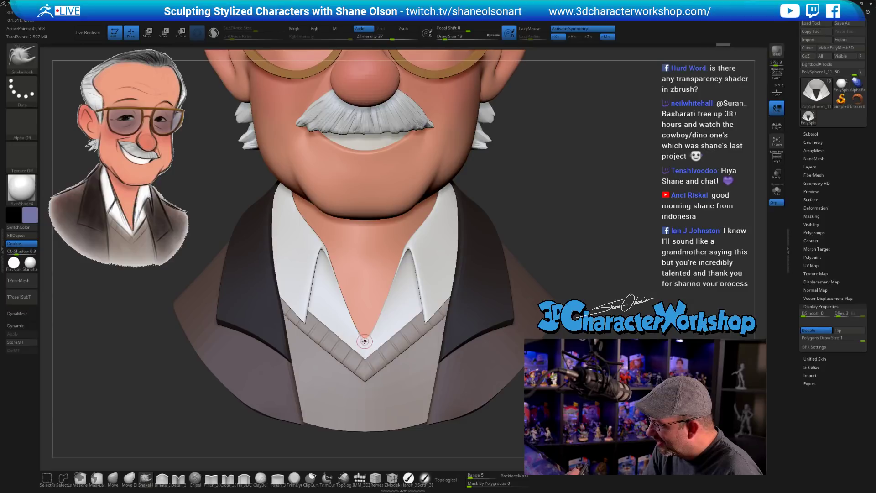
{"action": "key", "text": "ctrl"}
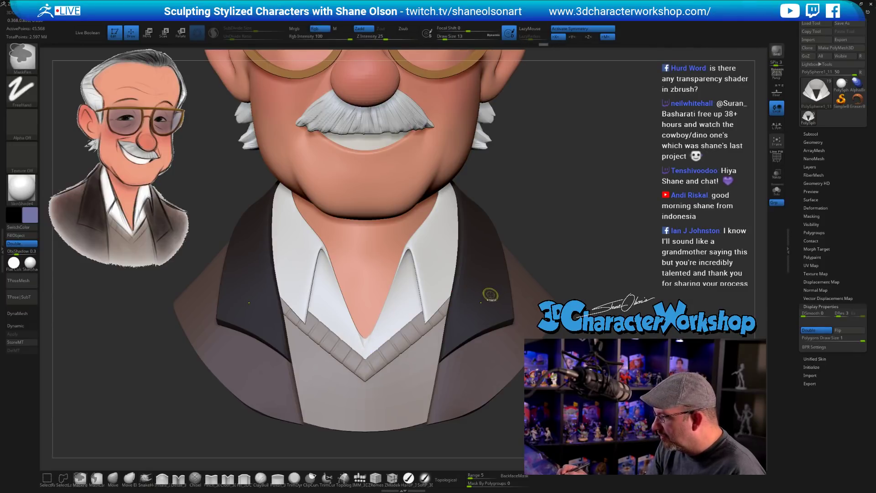
{"action": "key", "text": "ctrl"}
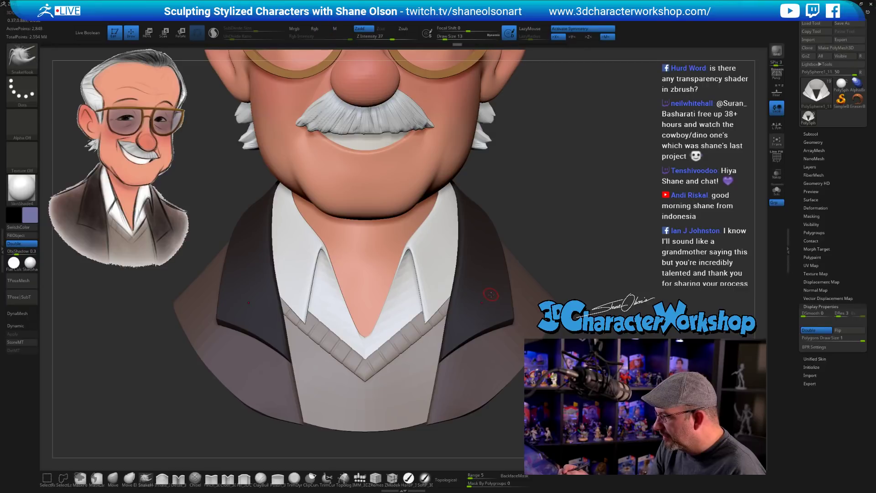
{"action": "key", "text": "d"}
Isolate the shirt and display its polygroups and wireframe
{"action": "key", "text": "shift+s"}
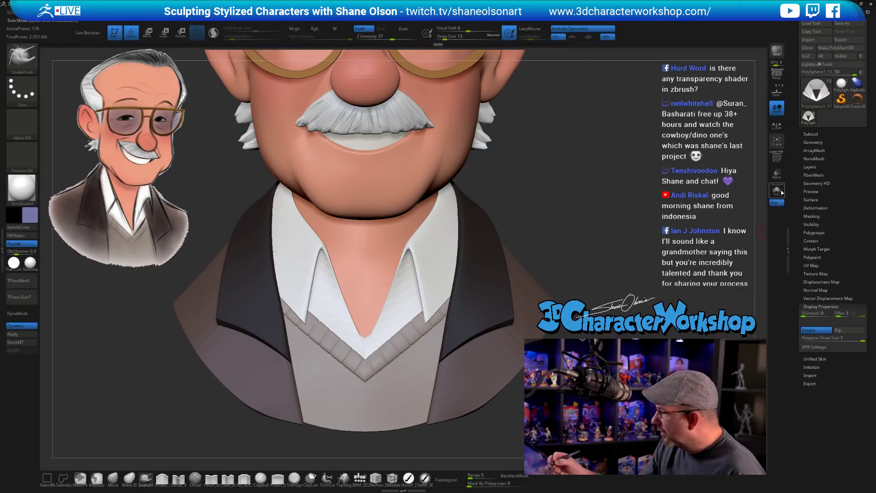
{"action": "mouse_move", "coordinate": [530, 272]}
{"action": "left_mouse_down"}
{"action": "mouse_move", "coordinate": [542, 290]}
{"action": "mouse_move", "coordinate": [434, 368]}
{"action": "mouse_move", "coordinate": [446, 407]}
{"action": "left_mouse_up"}
{"action": "key", "text": "shift+f"}
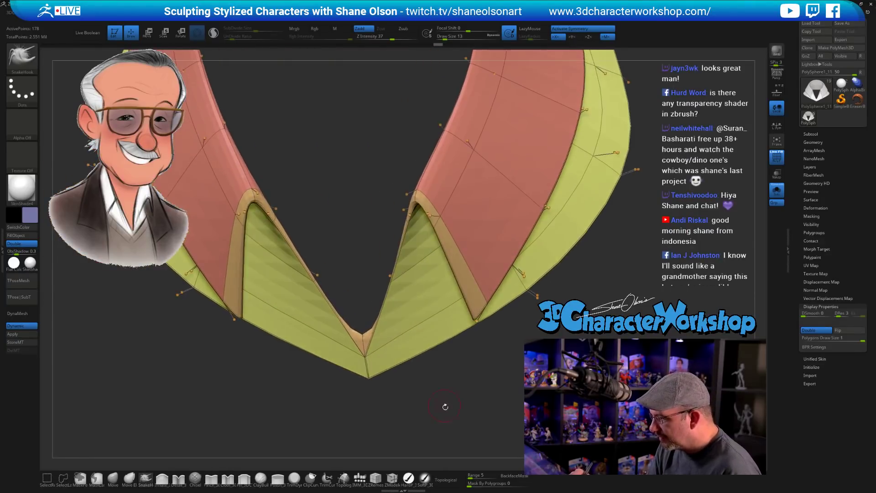
Use ZModeler to turn the rounded tip of the shirt's V opening into a sharp point, reducing the draw size to 7
{"action": "left_click", "coordinate": [394, 479]}
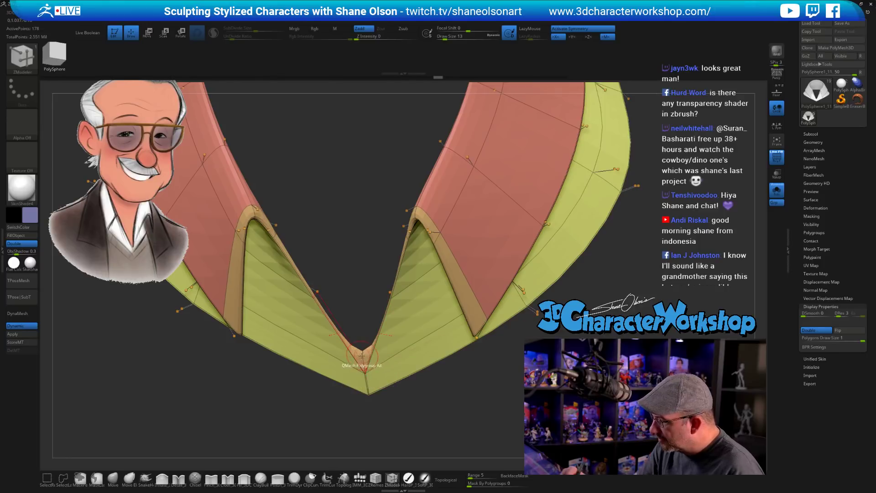
{"action": "mouse_move", "coordinate": [384, 361]}
{"action": "left_mouse_down"}
{"action": "mouse_move", "coordinate": [407, 413]}
{"action": "mouse_move", "coordinate": [407, 354]}
{"action": "left_mouse_up"}
{"action": "key", "text": "s"}
{"action": "key", "text": "d"}
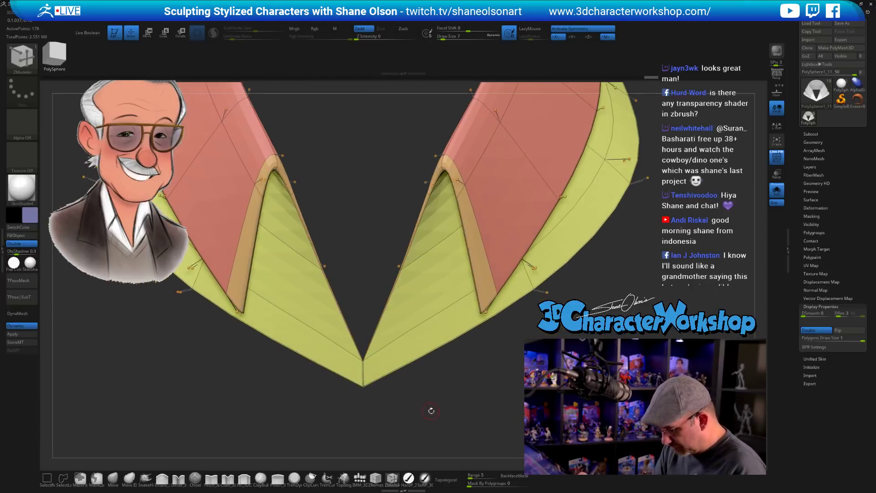
Show the whole bust again, hide the wireframe, and check the sharpened shirt opening from several angles
{"action": "left_click", "coordinate": [777, 195]}
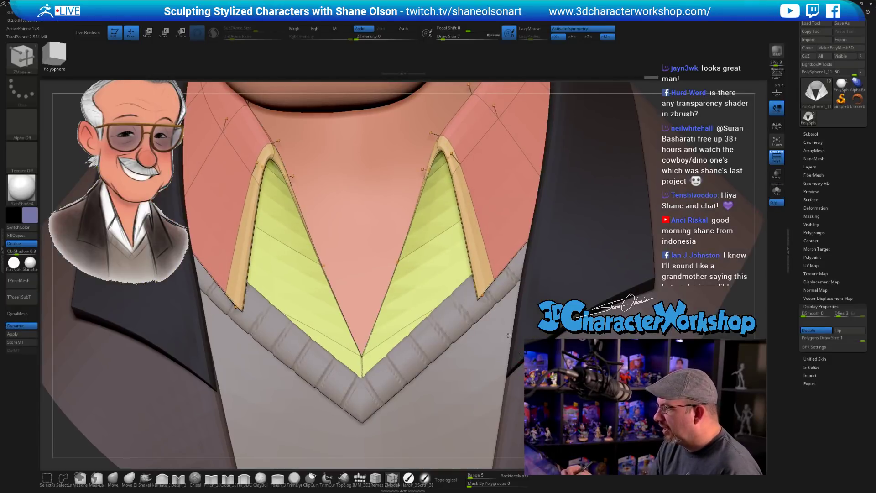
{"action": "left_click_drag", "start_coordinate": [484, 379], "coordinate": [498, 335], "text": "alt"}
{"action": "key", "text": "shift+f"}
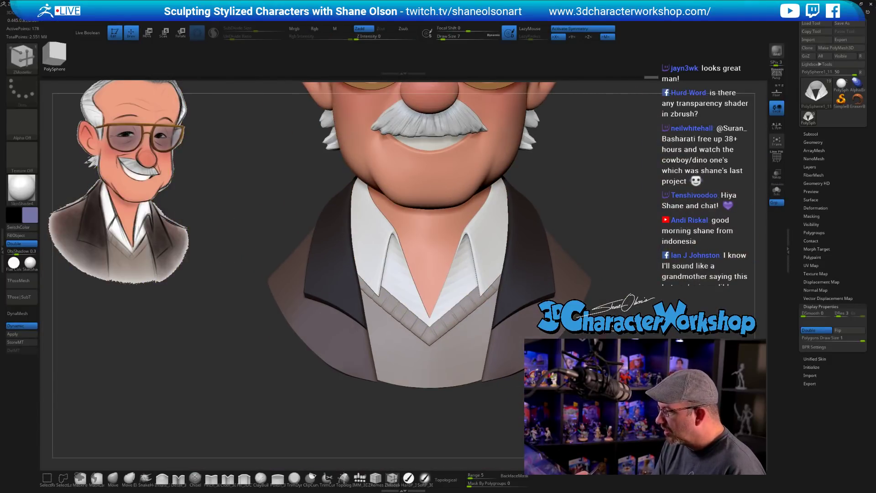
{"action": "left_click_drag", "start_coordinate": [513, 411], "coordinate": [589, 286], "text": "alt"}
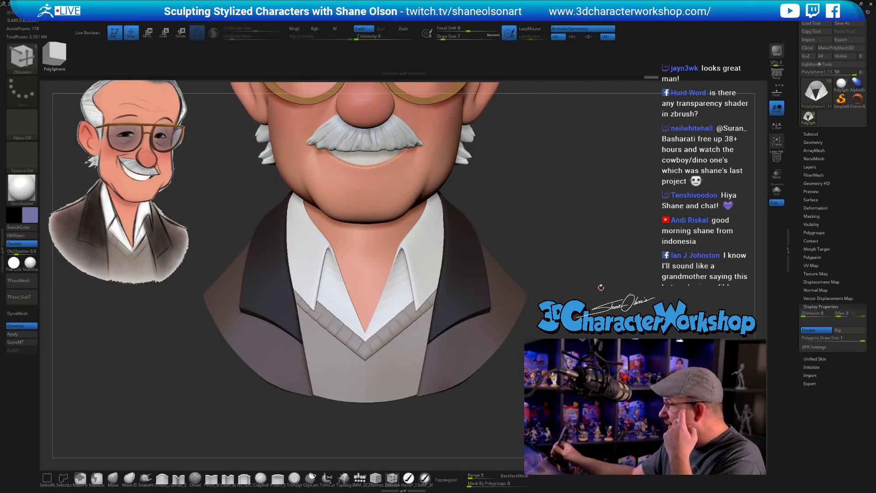
{"action": "left_click_drag", "start_coordinate": [589, 249], "coordinate": [524, 239]}
{"action": "key", "text": "s"}
{"action": "key", "text": "Escape"}
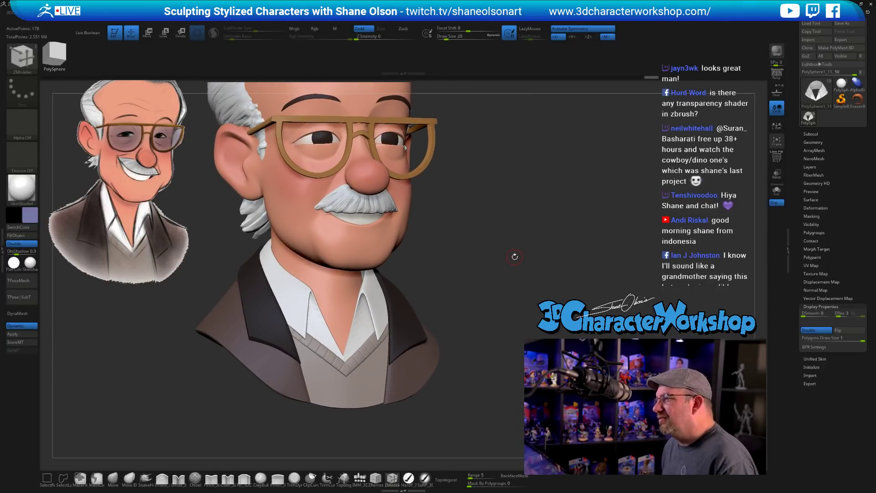
{"action": "left_click_drag", "start_coordinate": [498, 221], "coordinate": [461, 219]}
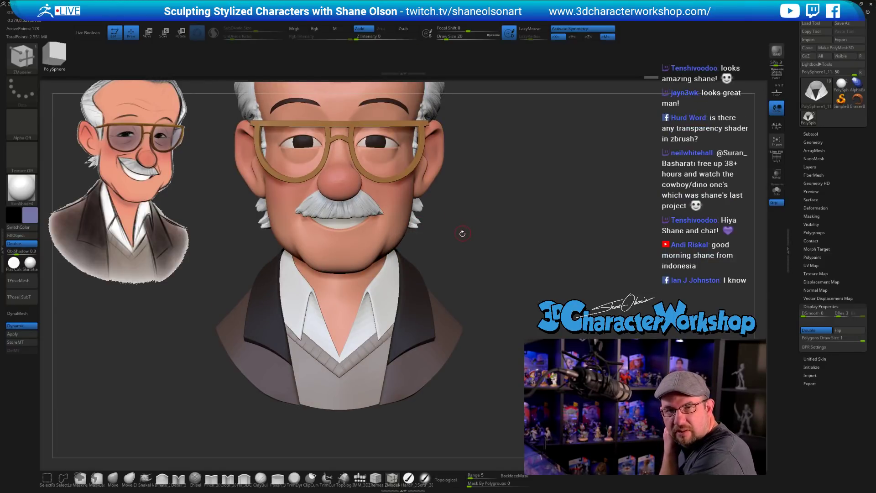
Apply the dynamic subdivision to the mesh of the shirt, the brown jacket and the dark lapels in turn
{"action": "key", "text": "s"}
{"action": "left_click_drag", "start_coordinate": [110, 326], "coordinate": [115, 327]}
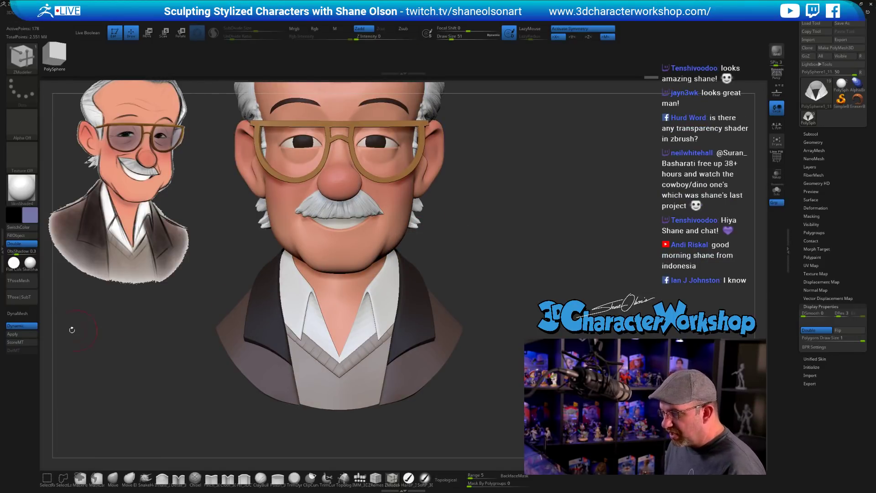
{"action": "left_click", "coordinate": [22, 326]}
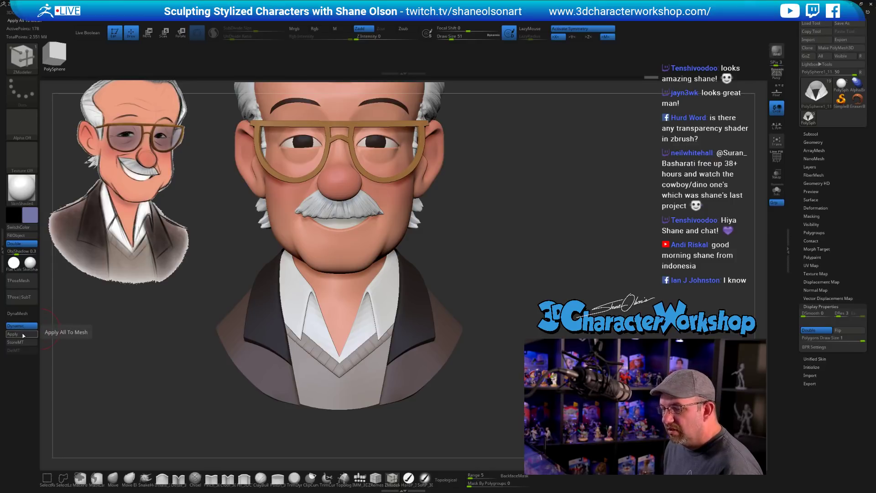
{"action": "key", "text": "ctrl"}
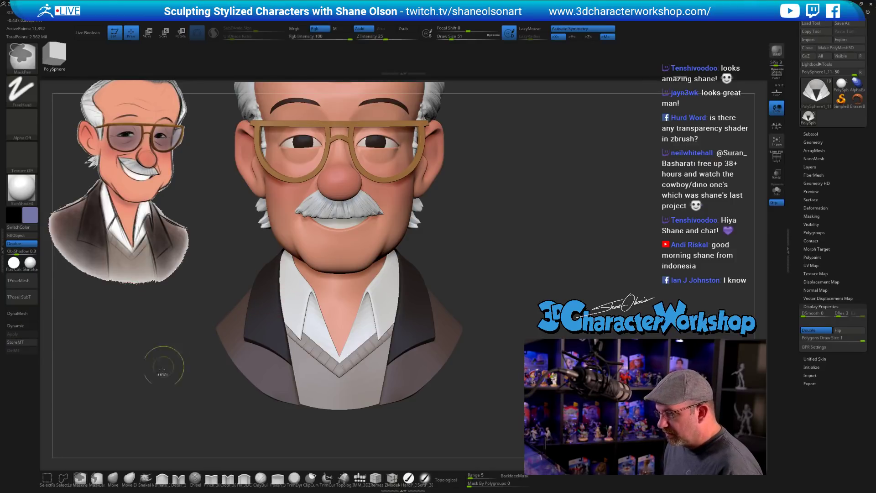
{"action": "key", "text": "ctrl"}
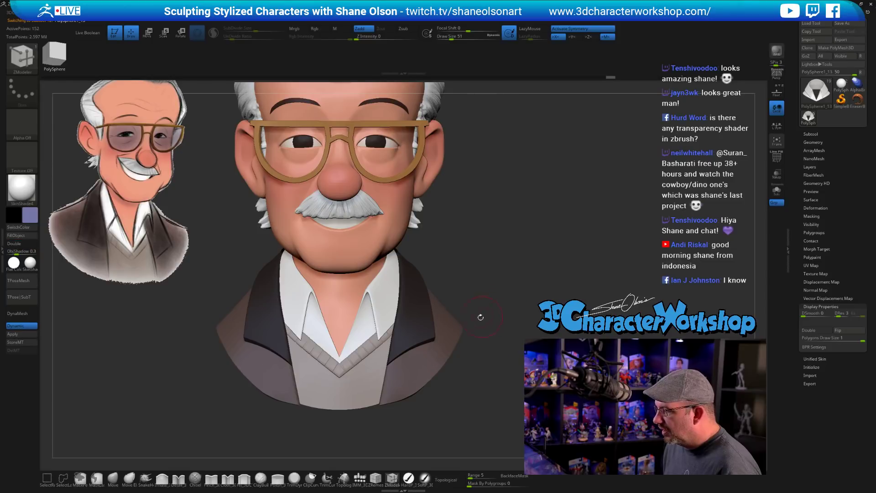
{"action": "left_click", "coordinate": [26, 337]}
{"action": "key", "text": "ctrl"}
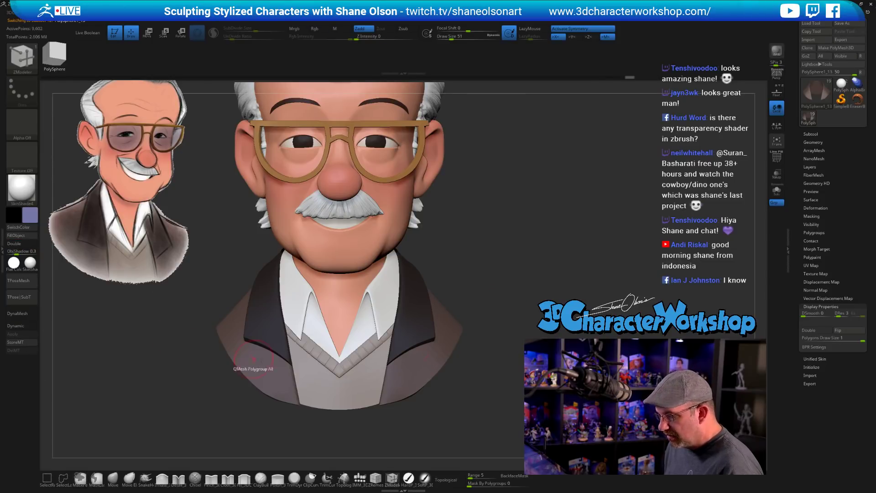
{"action": "left_click", "coordinate": [432, 303], "text": "alt"}
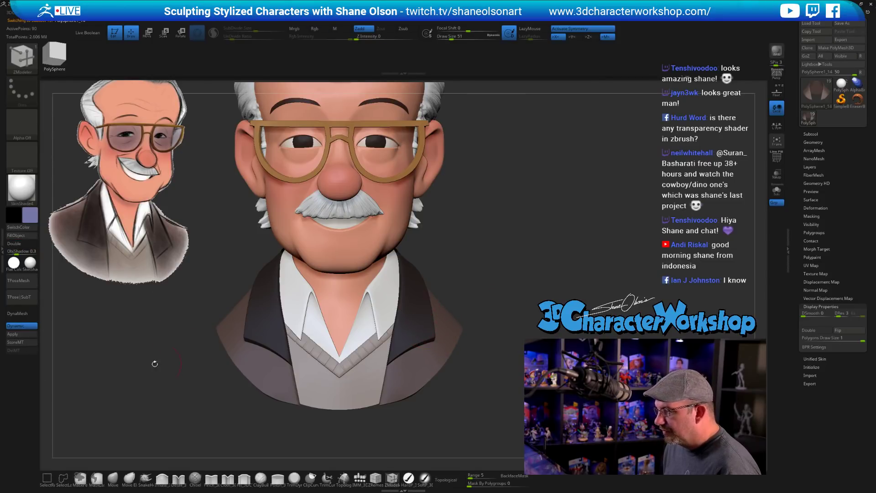
{"action": "left_click", "coordinate": [15, 334]}
Select the head, apply its dynamic subdivision to the mesh, and subdivide it further
{"action": "left_click_drag", "start_coordinate": [498, 288], "coordinate": [570, 285]}
{"action": "left_click_drag", "start_coordinate": [502, 303], "coordinate": [527, 289]}
{"action": "key", "text": "f"}
{"action": "left_click_drag", "start_coordinate": [506, 258], "coordinate": [511, 273]}
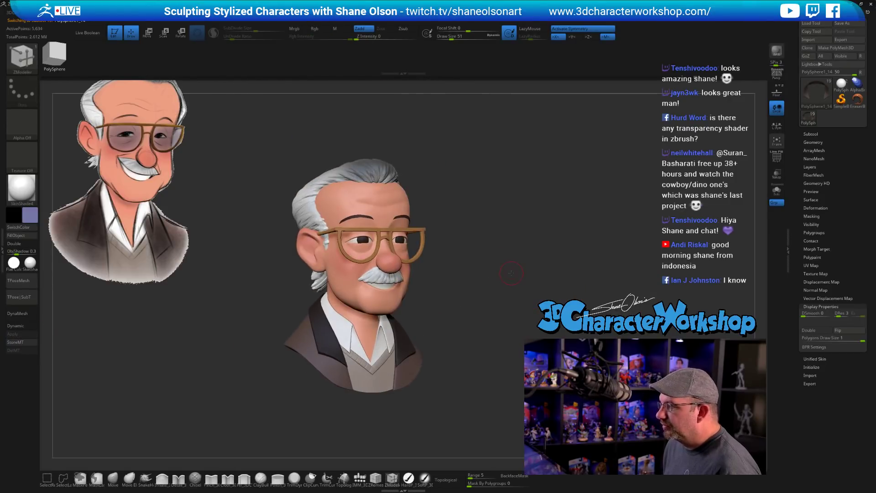
{"action": "left_click_drag", "start_coordinate": [452, 248], "coordinate": [393, 284]}
{"action": "left_click", "coordinate": [384, 264], "text": "alt"}
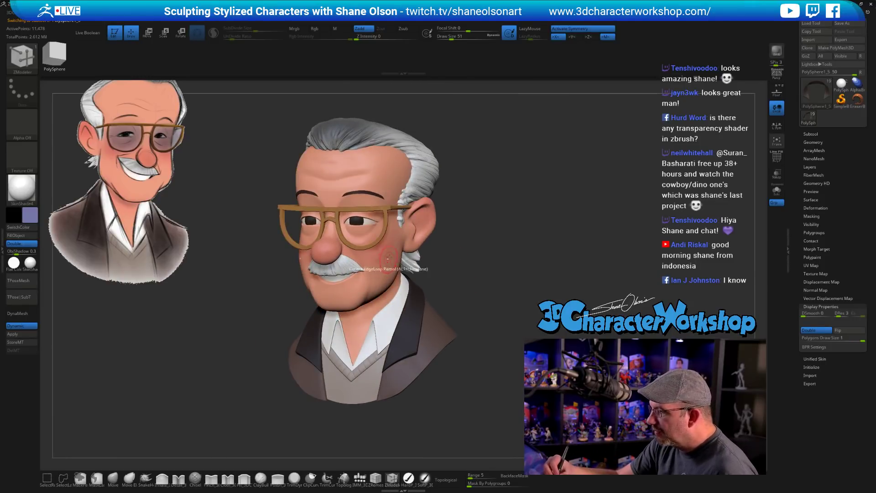
{"action": "left_click", "coordinate": [25, 335]}
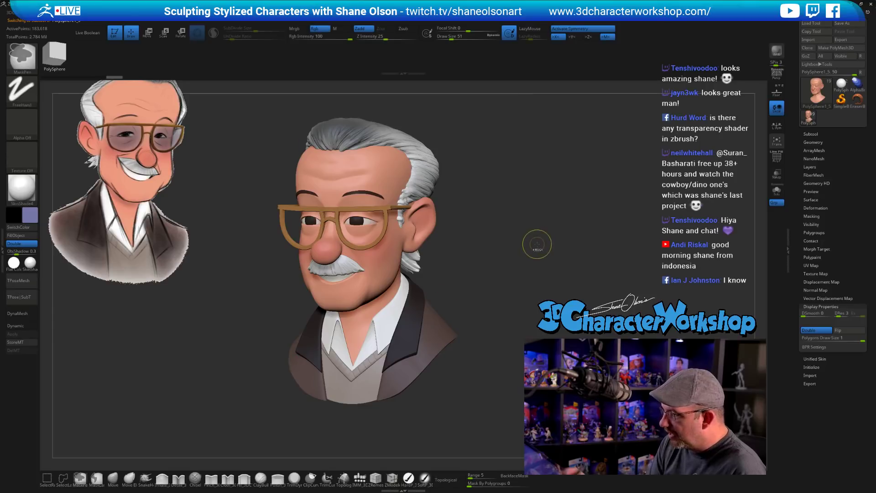
{"action": "key", "text": "b"}
{"action": "key", "text": "z"}
{"action": "key", "text": "m"}
{"action": "left_click_drag", "start_coordinate": [530, 253], "coordinate": [397, 354]}
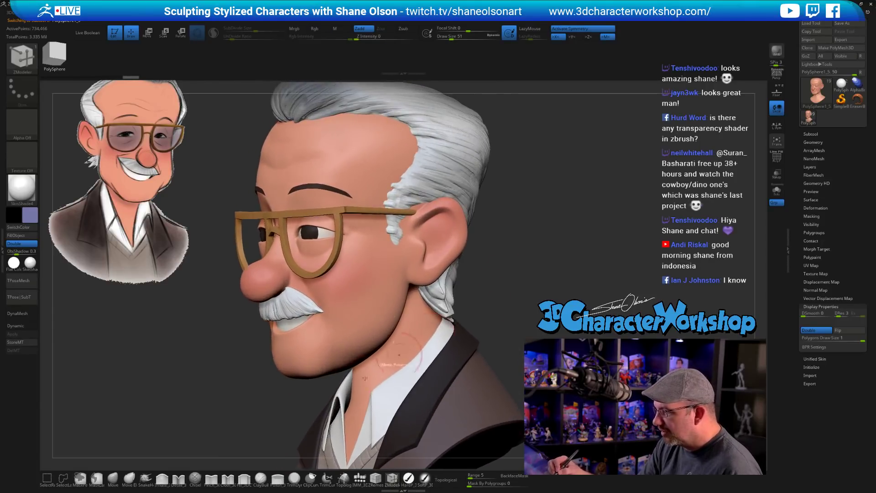
Choose the fine detail brush at draw size 13 and work thin creases into the skin at the outer corners of the eyes
{"action": "left_click", "coordinate": [178, 478]}
{"action": "key", "text": "s"}
{"action": "mouse_move", "coordinate": [213, 412]}
{"action": "left_mouse_down"}
{"action": "mouse_move", "coordinate": [191, 328]}
{"action": "mouse_move", "coordinate": [190, 382]}
{"action": "left_mouse_up"}
{"action": "key", "text": "["}
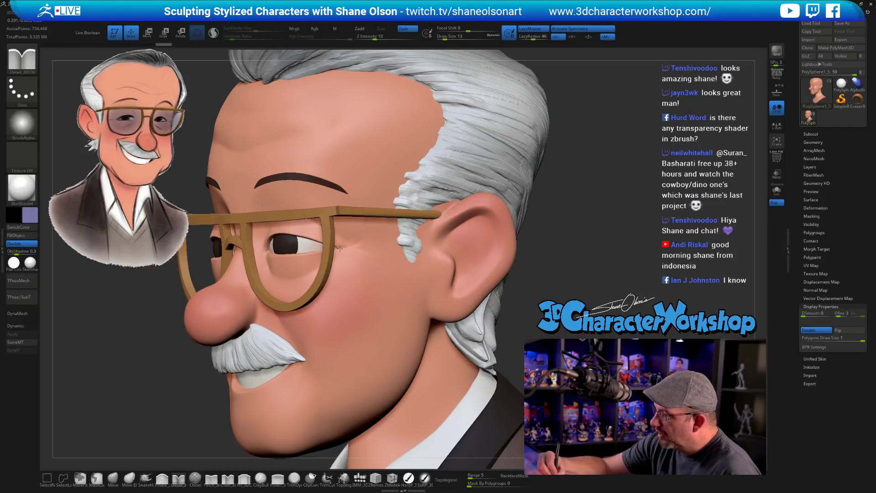
{"action": "mouse_move", "coordinate": [430, 293]}
{"action": "right_mouse_down", "text": "ctrl"}
{"action": "mouse_move", "coordinate": [361, 270]}
{"action": "mouse_move", "coordinate": [457, 275]}
{"action": "mouse_move", "coordinate": [518, 260]}
{"action": "mouse_move", "coordinate": [526, 235]}
{"action": "mouse_move", "coordinate": [510, 271]}
{"action": "right_mouse_up", "text": "ctrl"}
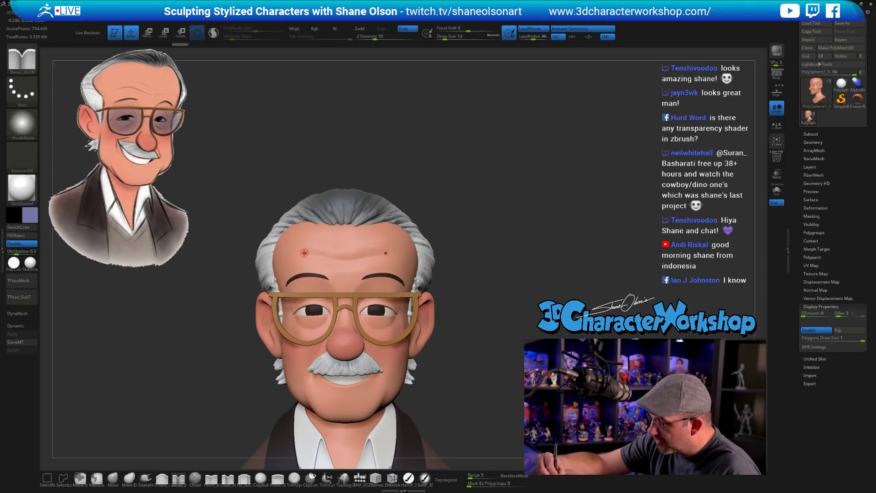
Set the draw size to 17 and sculpt fine horizontal wrinkles across the forehead
{"action": "type", "text": "s17"}
{"action": "key", "text": "Return"}
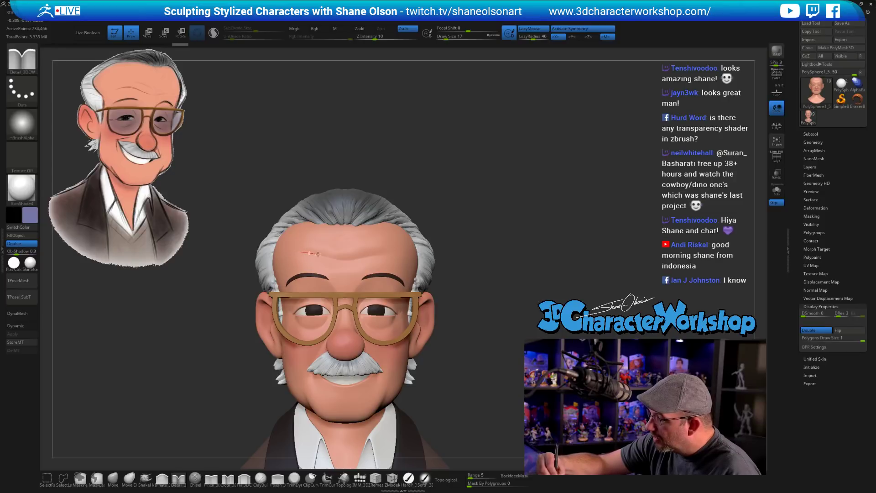
{"action": "mouse_move", "coordinate": [491, 256]}
{"action": "right_mouse_down", "text": "ctrl"}
{"action": "mouse_move", "coordinate": [492, 270]}
{"action": "mouse_move", "coordinate": [487, 251]}
{"action": "right_mouse_up", "text": "ctrl"}
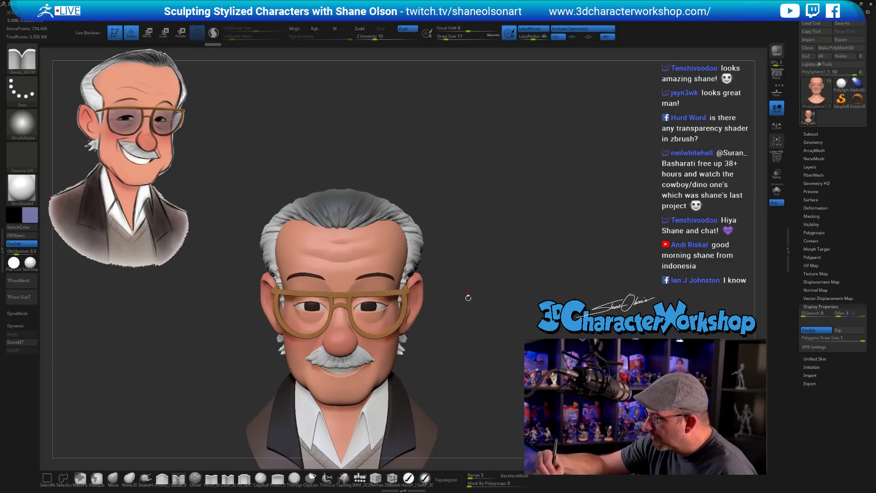
{"action": "mouse_move", "coordinate": [466, 298]}
{"action": "right_mouse_down", "text": "ctrl"}
{"action": "mouse_move", "coordinate": [472, 293]}
{"action": "mouse_move", "coordinate": [466, 343]}
{"action": "right_mouse_up", "text": "ctrl"}
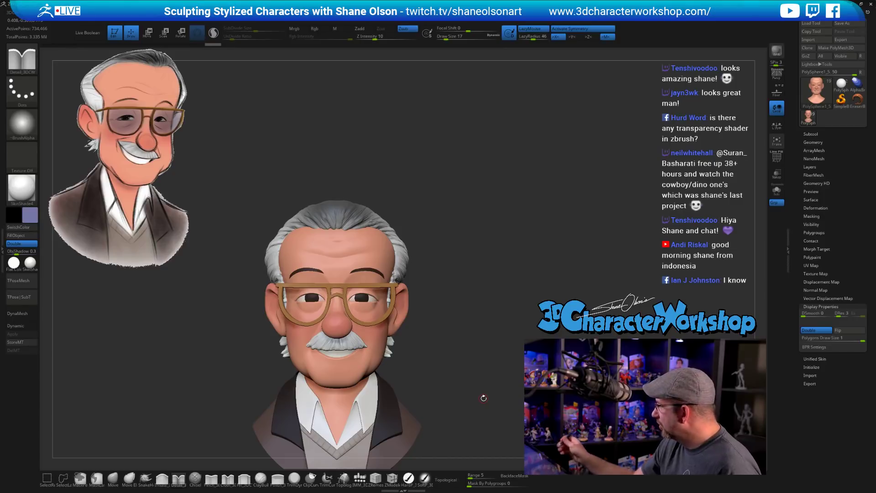
Examine the whole bust from the front and in three-quarter view, checking the proportions and the finished details
{"action": "left_click", "coordinate": [821, 306]}
{"action": "right_click_drag", "start_coordinate": [602, 195], "coordinate": [559, 219], "text": "ctrl"}
{"action": "right_click_drag", "start_coordinate": [559, 219], "coordinate": [560, 199], "text": "alt"}
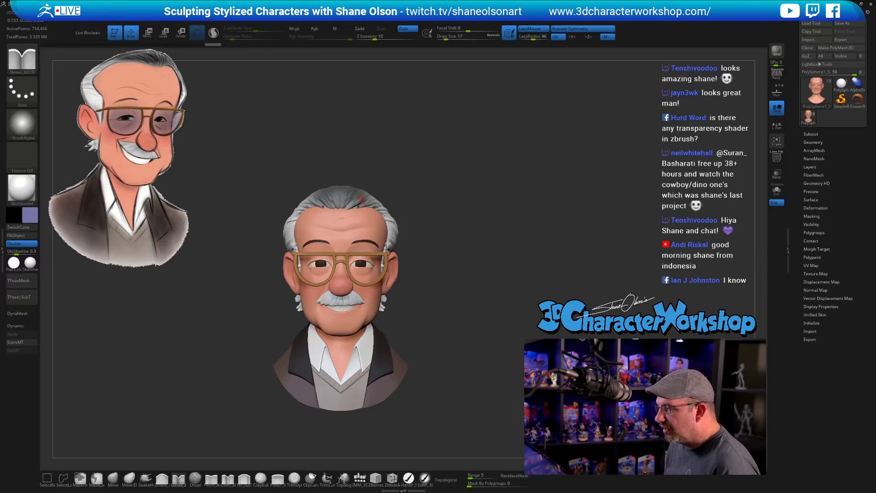
{"action": "right_click_drag", "start_coordinate": [462, 243], "coordinate": [466, 328], "text": "ctrl"}
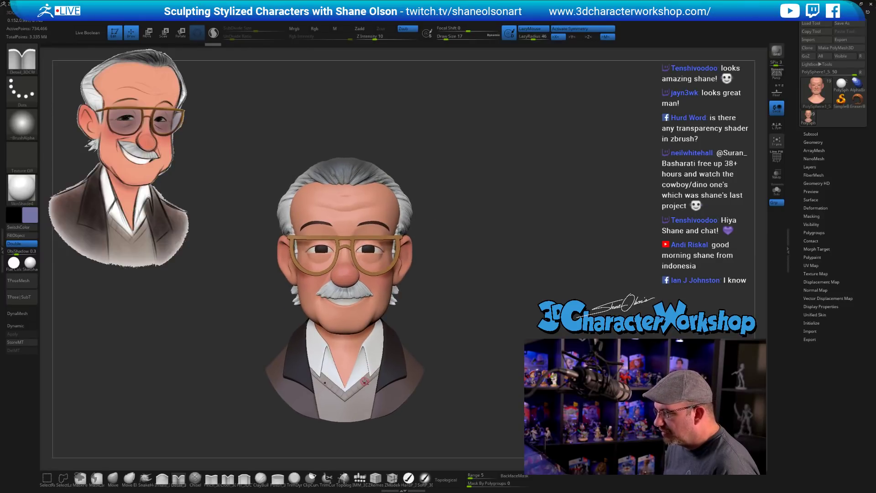
{"action": "left_click", "coordinate": [365, 382], "text": "alt"}
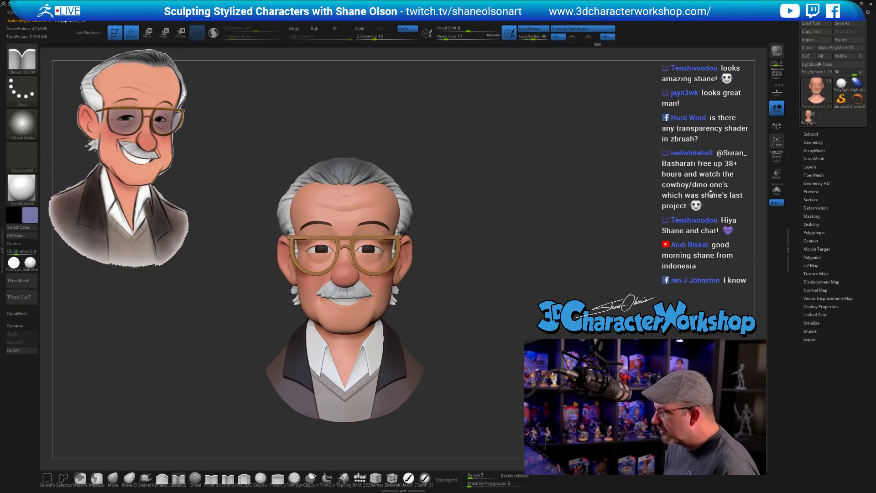
{"action": "left_click", "coordinate": [811, 167]}
{"action": "left_click", "coordinate": [812, 277]}
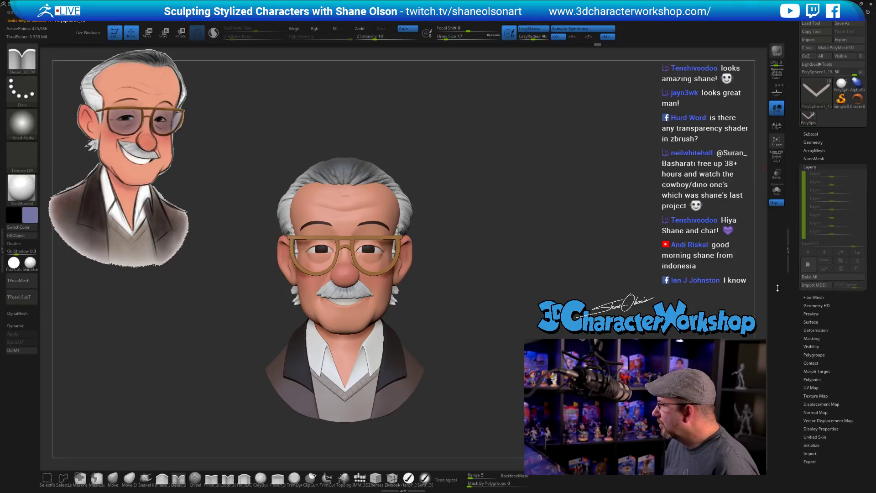
{"action": "left_click_drag", "start_coordinate": [516, 259], "coordinate": [499, 312], "text": "alt"}
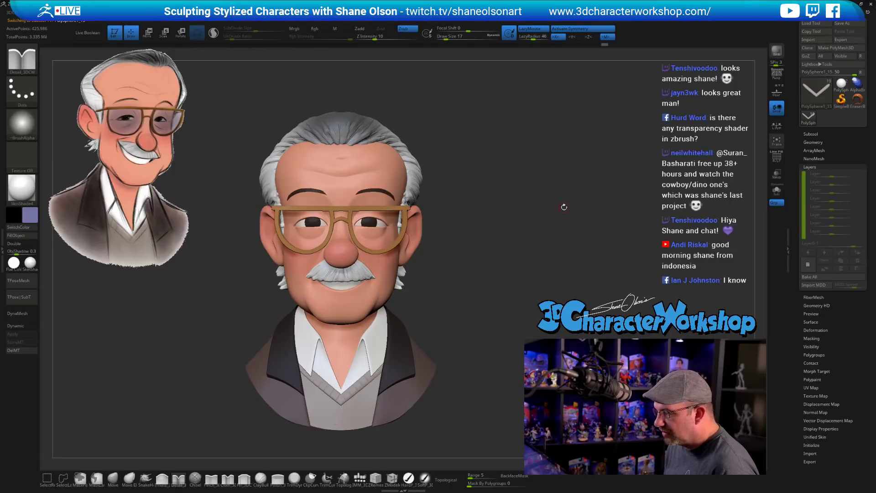
{"action": "left_click_drag", "start_coordinate": [481, 193], "coordinate": [456, 232]}
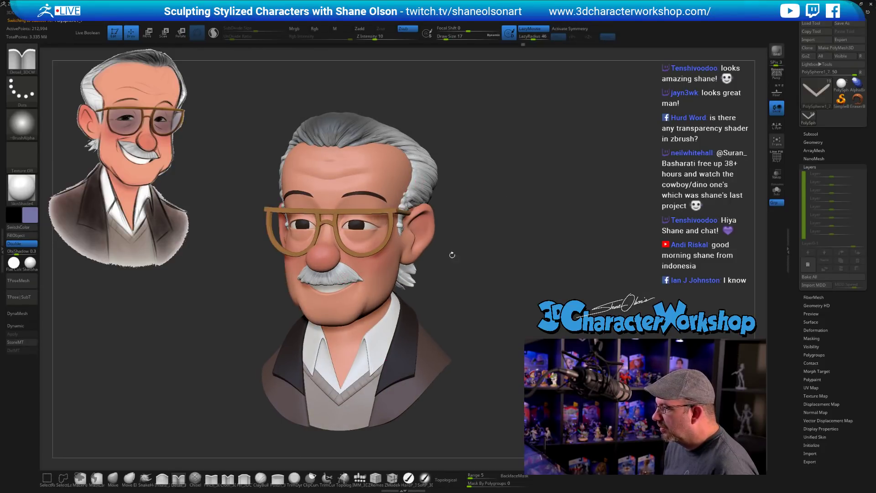
{"action": "left_click", "coordinate": [820, 168]}
{"action": "left_click_drag", "start_coordinate": [623, 195], "coordinate": [589, 199], "text": "shift"}
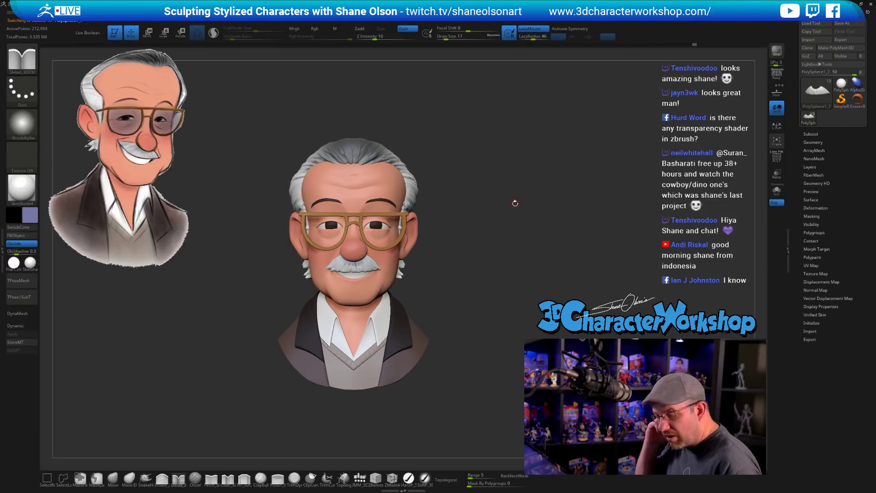
Enlarge the brush's draw size to 65 with the whole bust in front view
{"action": "key", "text": "s"}
{"action": "left_click", "coordinate": [504, 206]}
{"action": "left_click_drag", "start_coordinate": [504, 206], "coordinate": [486, 252]}
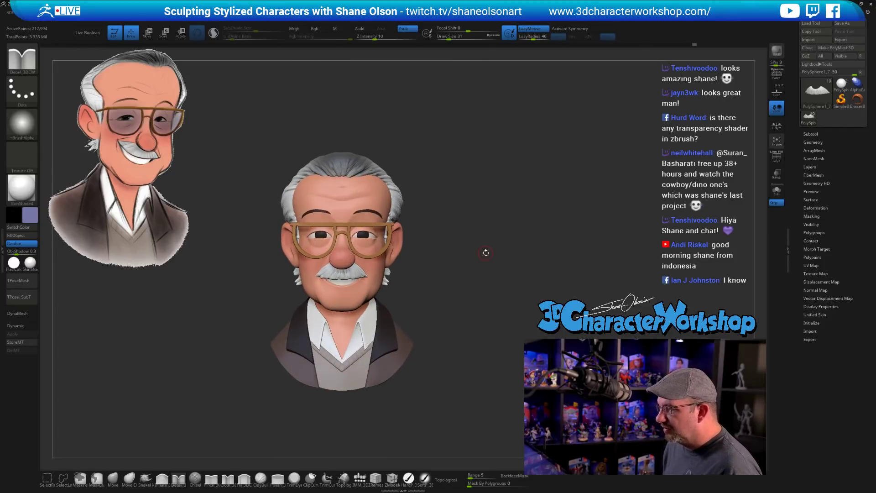
{"action": "key", "text": "s"}
{"action": "left_click_drag", "start_coordinate": [529, 200], "coordinate": [534, 200]}
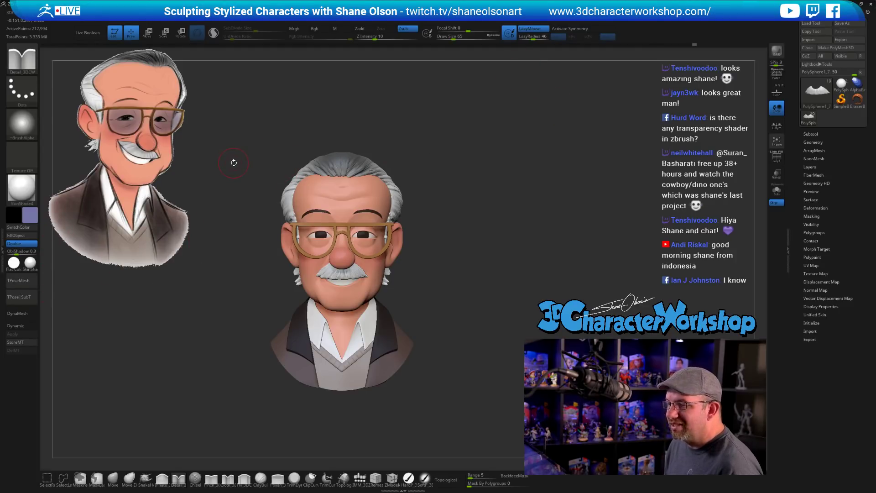
Save the tool as StanLee03, replacing the existing file
{"action": "left_click", "coordinate": [845, 23]}
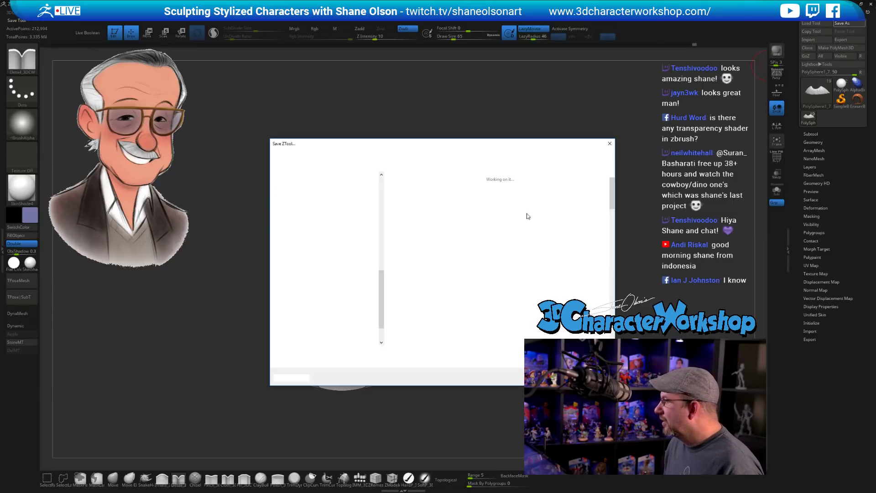
{"action": "left_click", "coordinate": [482, 236]}
{"action": "key", "text": "Return"}
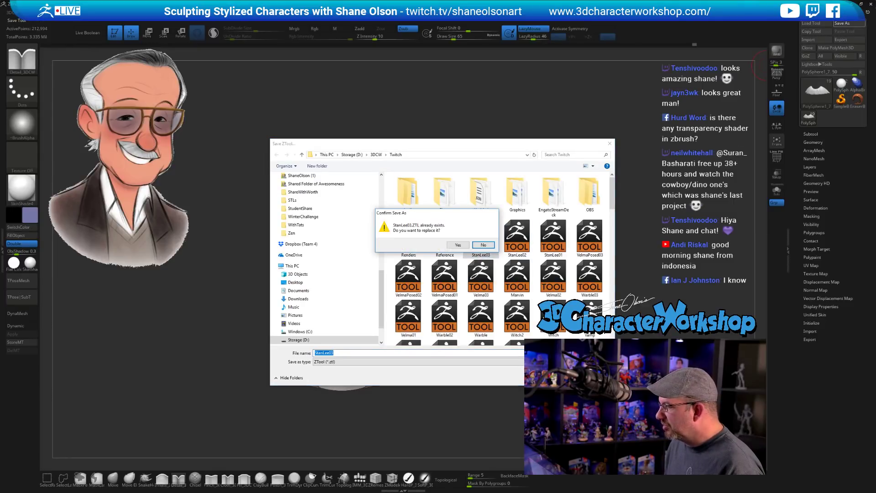
{"action": "left_click", "coordinate": [458, 245]}
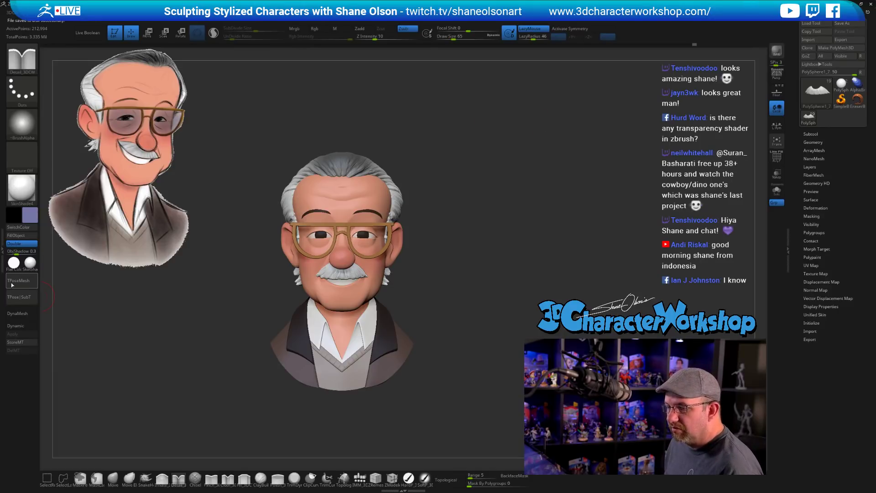
Build a combined Transpose Master mesh of the bust and transfer it back to the separate subtools
{"action": "left_click", "coordinate": [12, 283]}
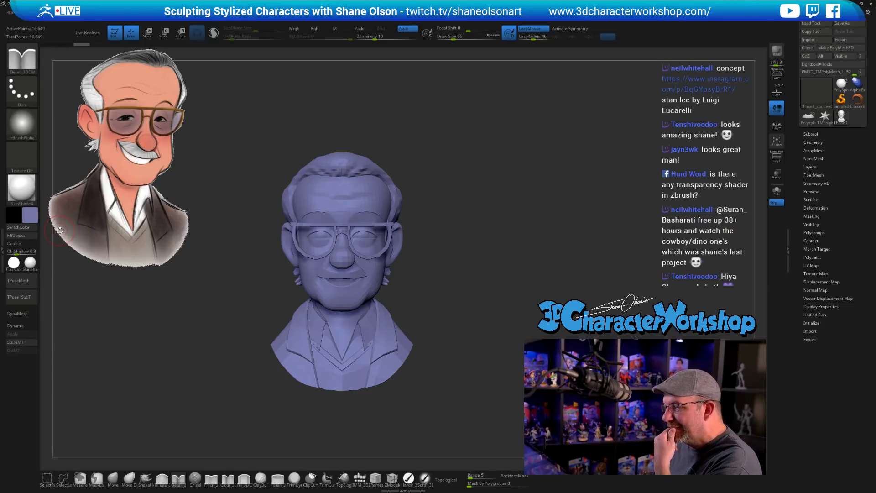
{"action": "left_click", "coordinate": [33, 213]}
{"action": "left_click", "coordinate": [14, 196]}
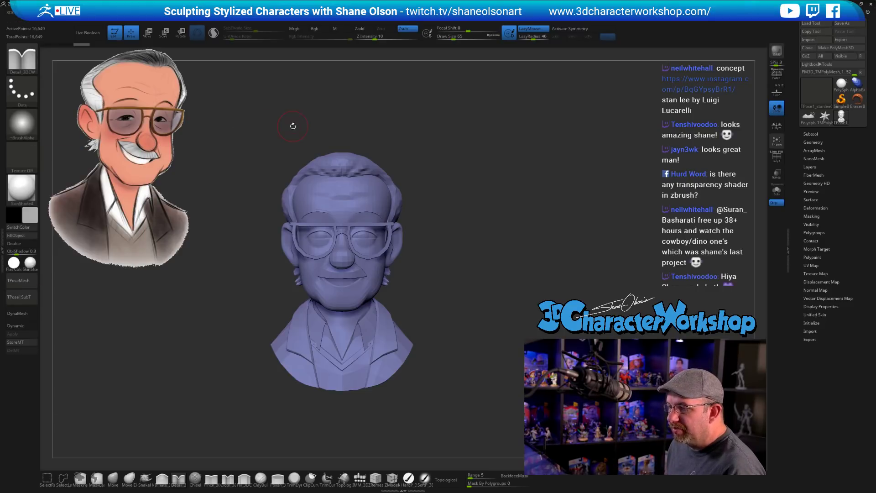
{"action": "left_click", "coordinate": [20, 297]}
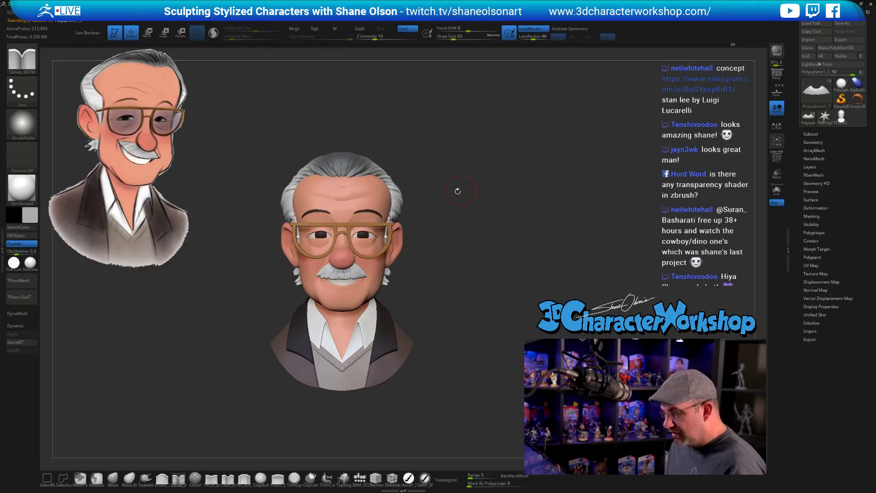
Find the glasses lenses in the subtool list and make them visible
{"action": "left_click", "coordinate": [812, 134]}
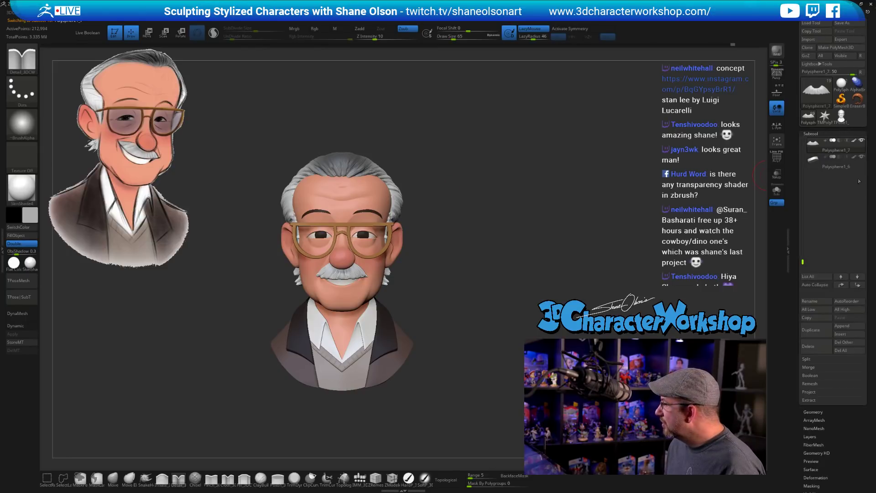
{"action": "left_click_drag", "start_coordinate": [805, 258], "coordinate": [803, 211]}
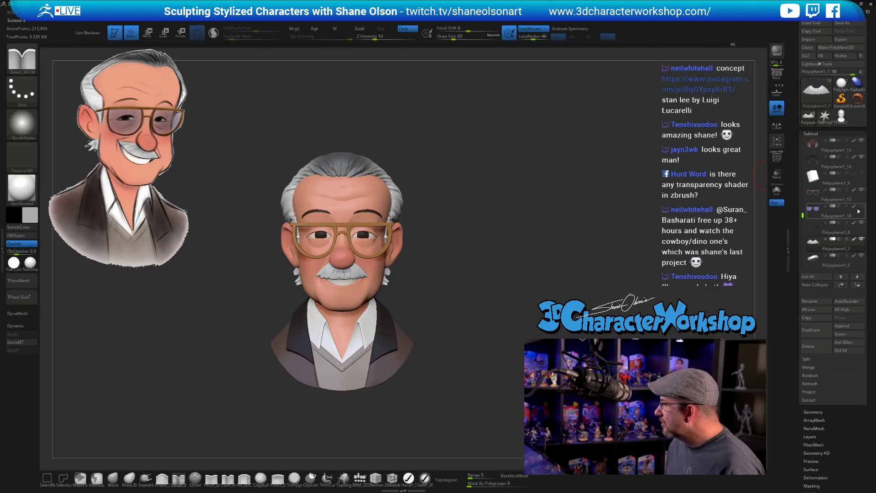
{"action": "left_click", "coordinate": [862, 206]}
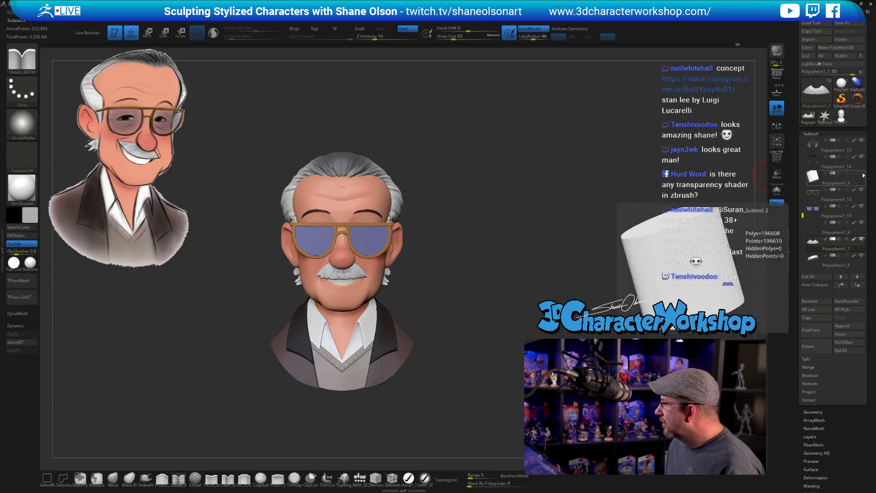
Show the white cylinder around the head and delete it together with its accidental duplicate
{"action": "left_click", "coordinate": [864, 175]}
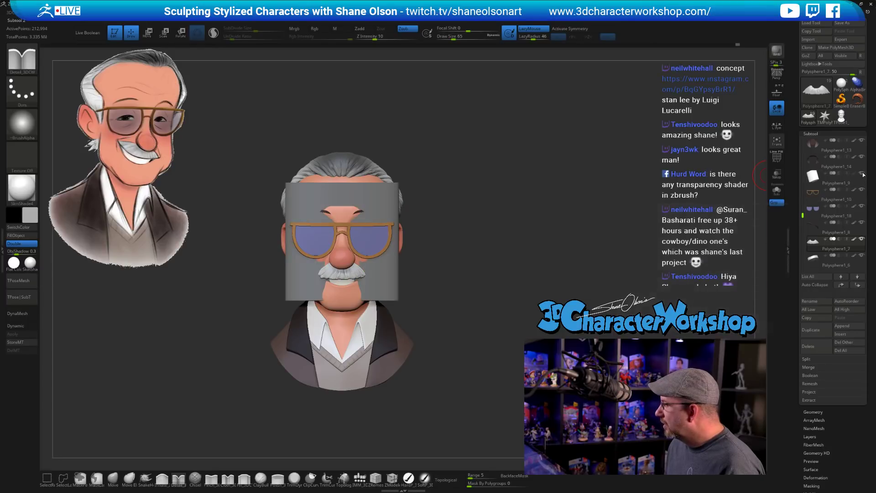
{"action": "left_click", "coordinate": [826, 176]}
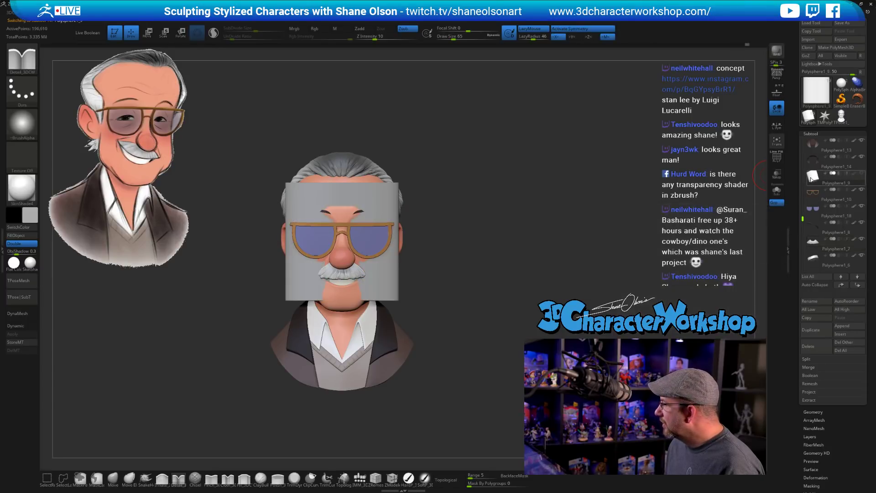
{"action": "left_click", "coordinate": [811, 334]}
{"action": "left_click", "coordinate": [808, 346]}
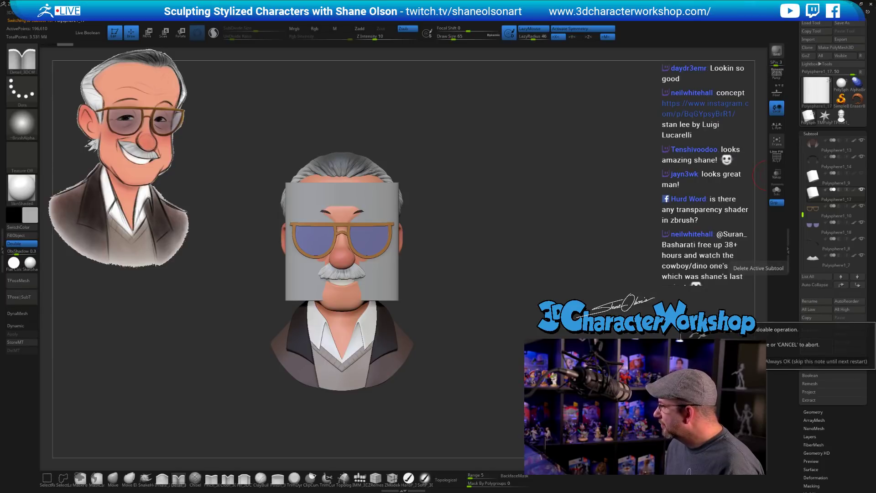
{"action": "key", "text": "Return"}
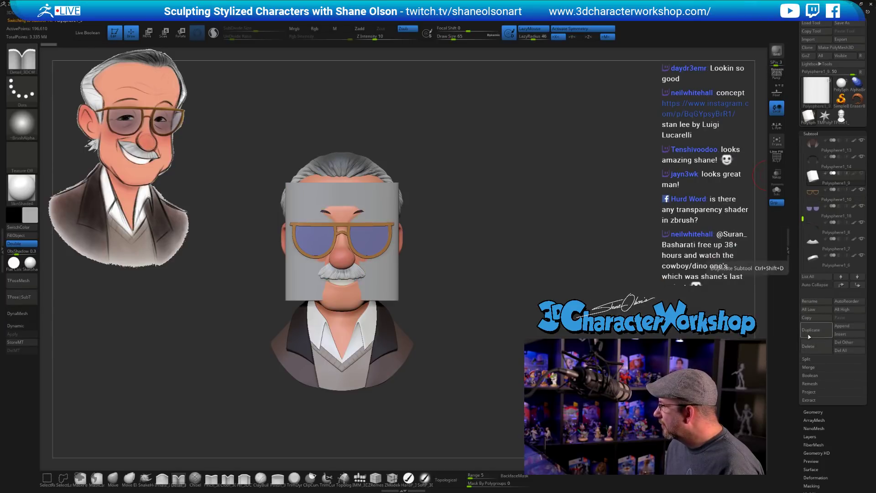
{"action": "left_click", "coordinate": [809, 346]}
{"action": "key", "text": "Return"}
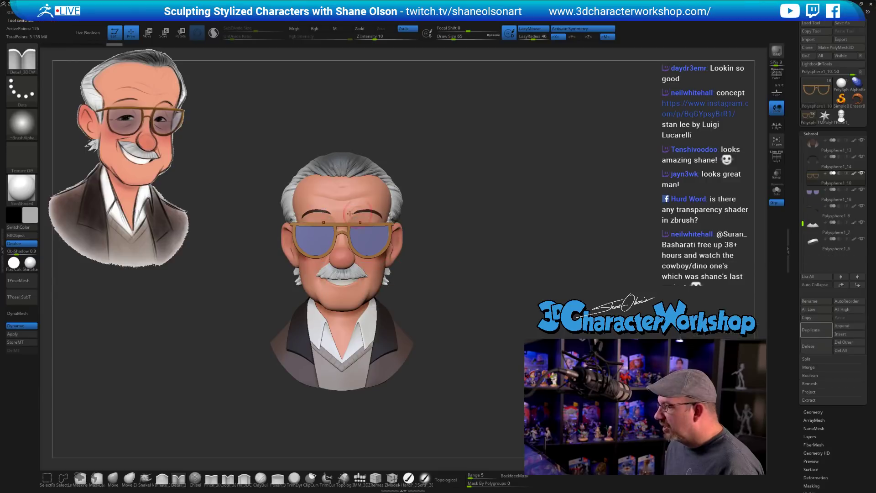
Delete the two old grey head subtools, Polysphere1_2 and Polysphere1_3, and check the rest of the subtool list
{"action": "left_click_drag", "start_coordinate": [804, 223], "coordinate": [803, 139]}
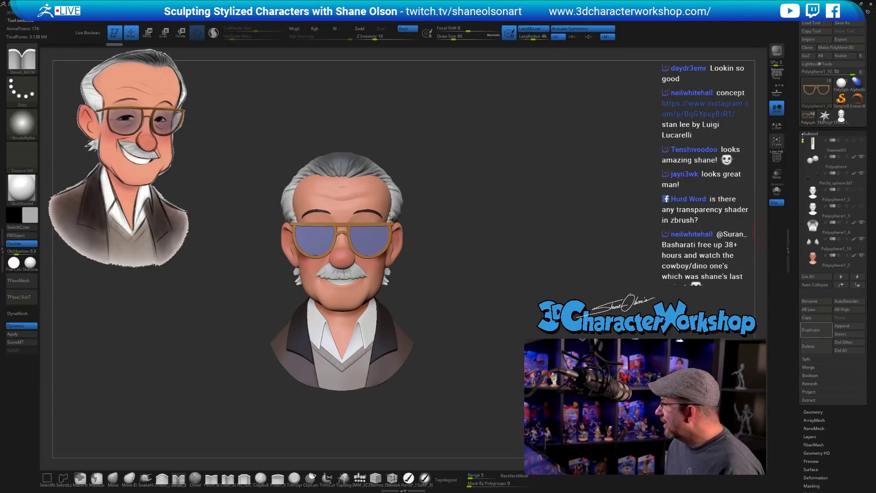
{"action": "left_click", "coordinate": [818, 198]}
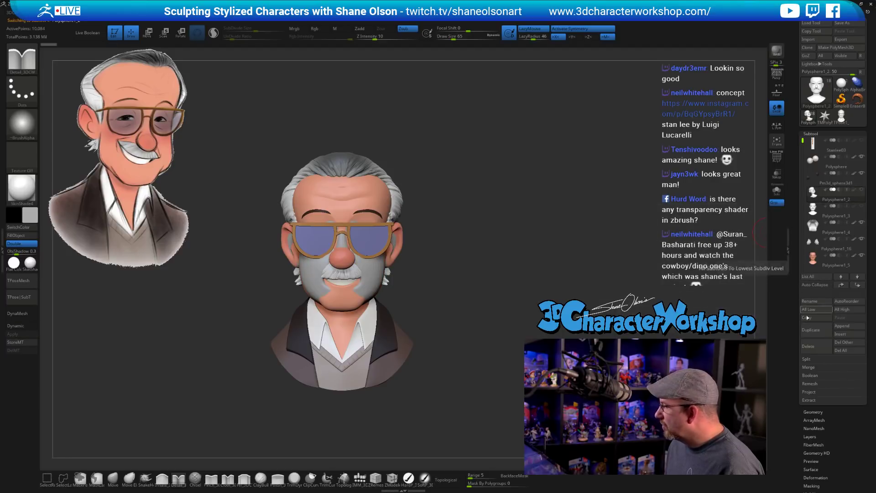
{"action": "left_click", "coordinate": [815, 349]}
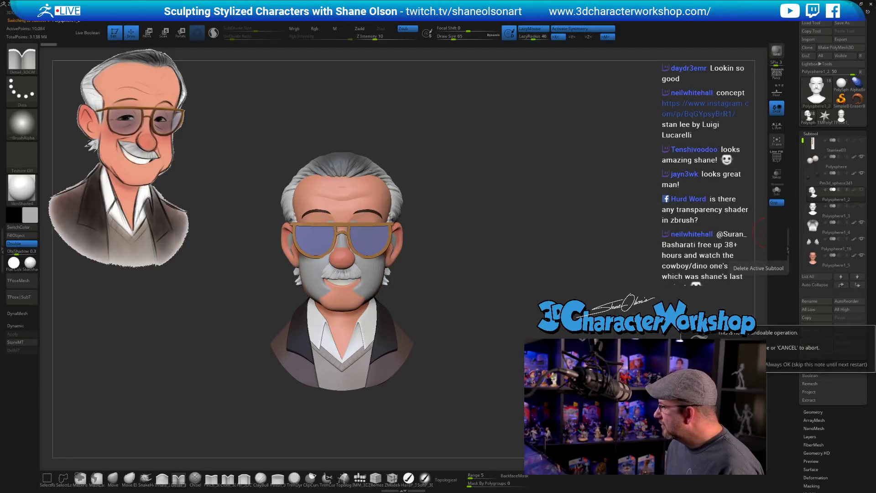
{"action": "left_click", "coordinate": [767, 359]}
{"action": "left_click", "coordinate": [820, 350]}
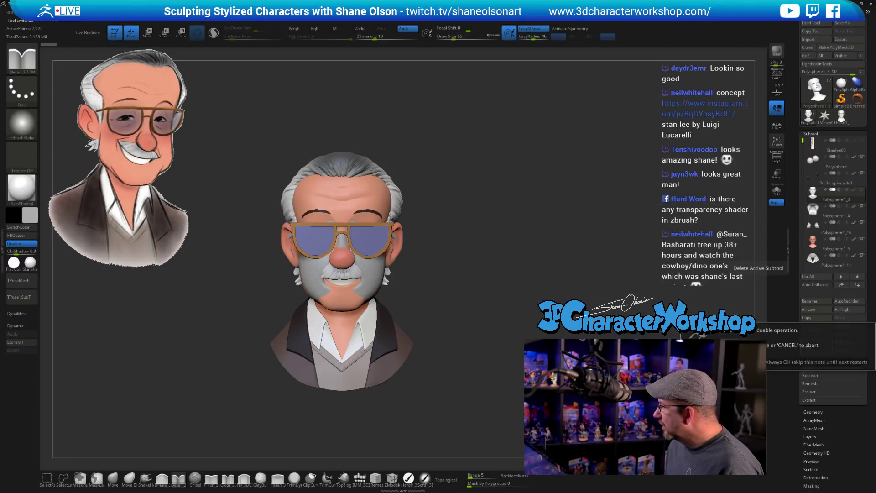
{"action": "left_click", "coordinate": [768, 359]}
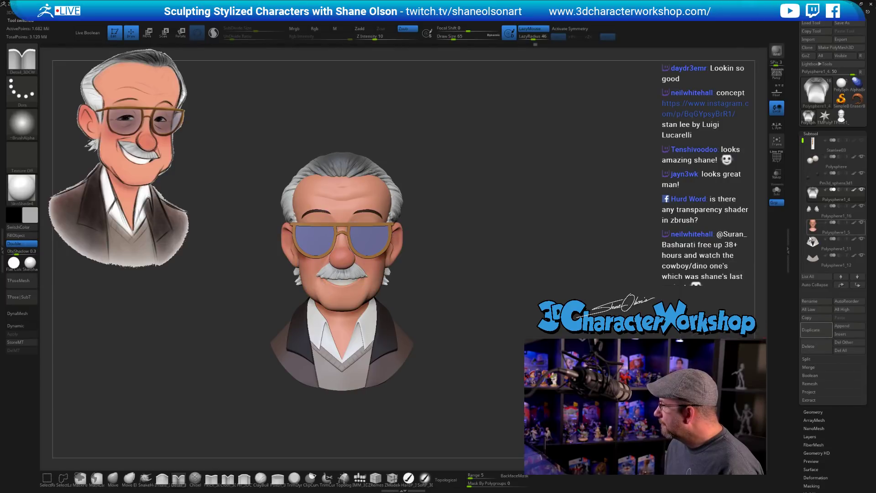
{"action": "scroll", "coordinate": [808, 147], "scroll_direction": "down", "scroll_amount": 2}
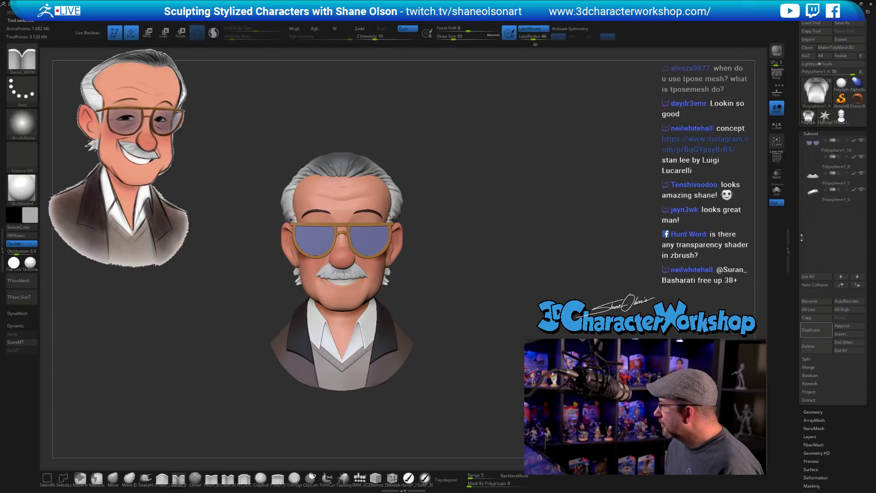
{"action": "left_click_drag", "start_coordinate": [799, 146], "coordinate": [799, 131]}
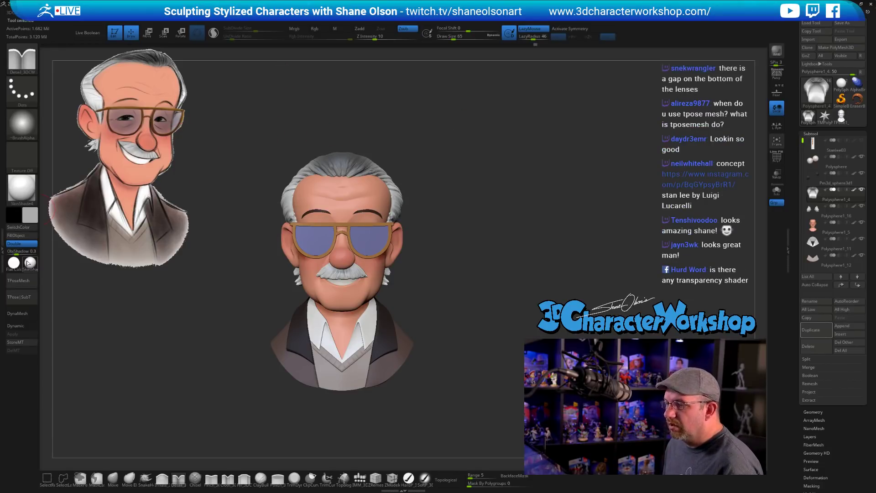
Build a combined low-resolution Transpose Master mesh from all the bust's subtools and look it over from several angles
{"action": "left_click", "coordinate": [17, 281]}
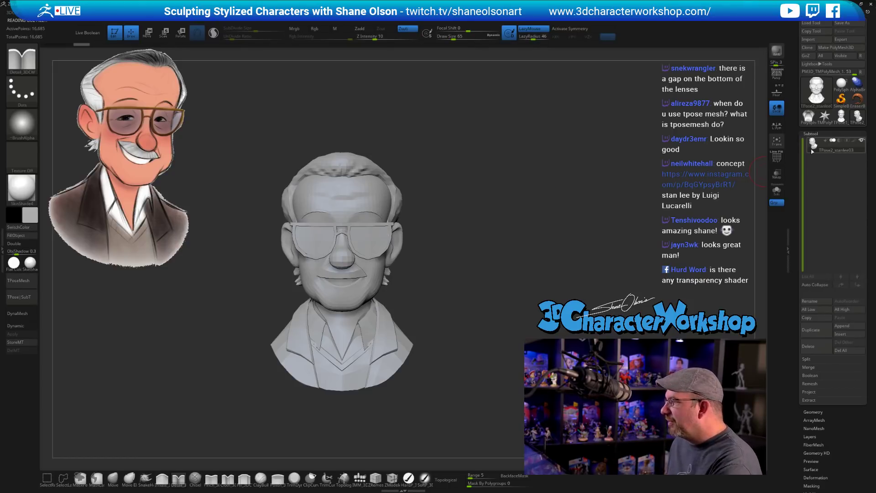
{"action": "mouse_move", "coordinate": [815, 144]}
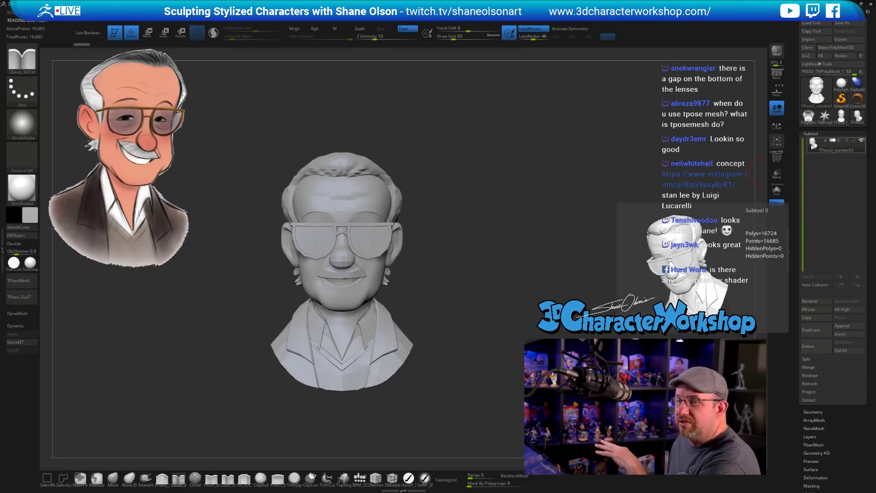
{"action": "left_click_drag", "start_coordinate": [449, 209], "coordinate": [463, 208]}
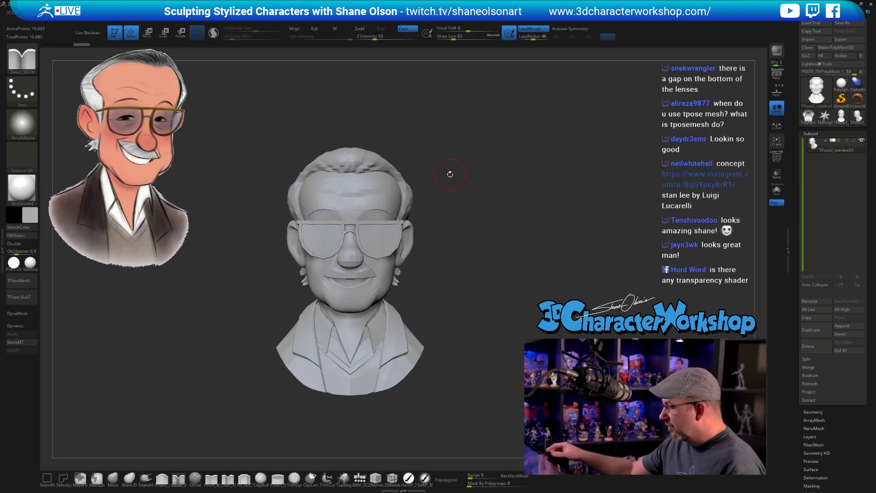
{"action": "left_click_drag", "start_coordinate": [450, 174], "coordinate": [504, 248]}
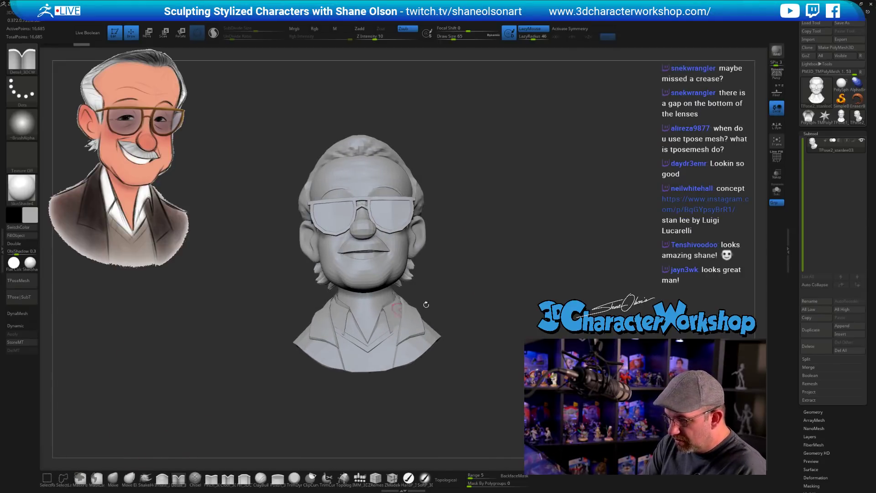
{"action": "mouse_move", "coordinate": [506, 281]}
{"action": "left_mouse_down"}
{"action": "mouse_move", "coordinate": [493, 294]}
{"action": "mouse_move", "coordinate": [490, 266]}
{"action": "mouse_move", "coordinate": [481, 276]}
{"action": "left_mouse_up"}
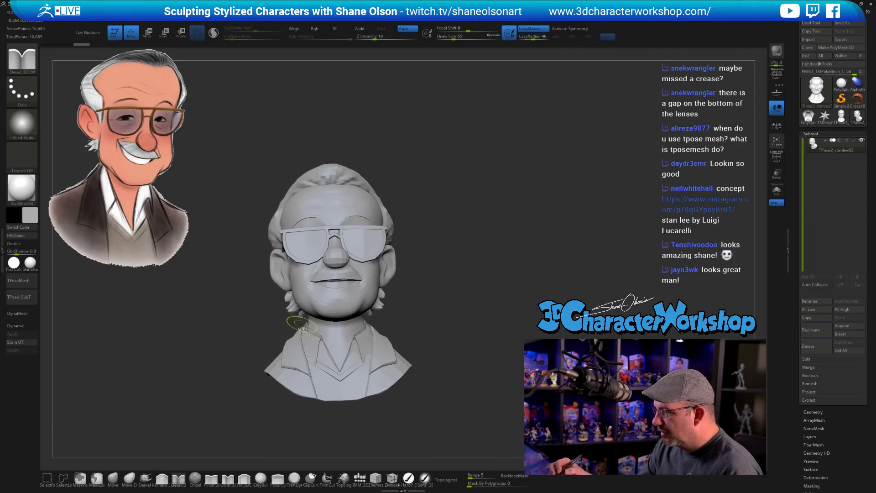
Mask the whole head down to the neck, separating it from the shirt and jacket for posing
{"action": "mouse_move", "coordinate": [302, 327]}
{"action": "left_mouse_down", "text": "ctrl"}
{"action": "mouse_move", "coordinate": [283, 325]}
{"action": "mouse_move", "coordinate": [383, 87]}
{"action": "mouse_move", "coordinate": [365, 315]}
{"action": "mouse_move", "coordinate": [322, 327]}
{"action": "left_mouse_up", "text": "ctrl"}
{"action": "left_click_drag", "start_coordinate": [458, 289], "coordinate": [448, 289]}
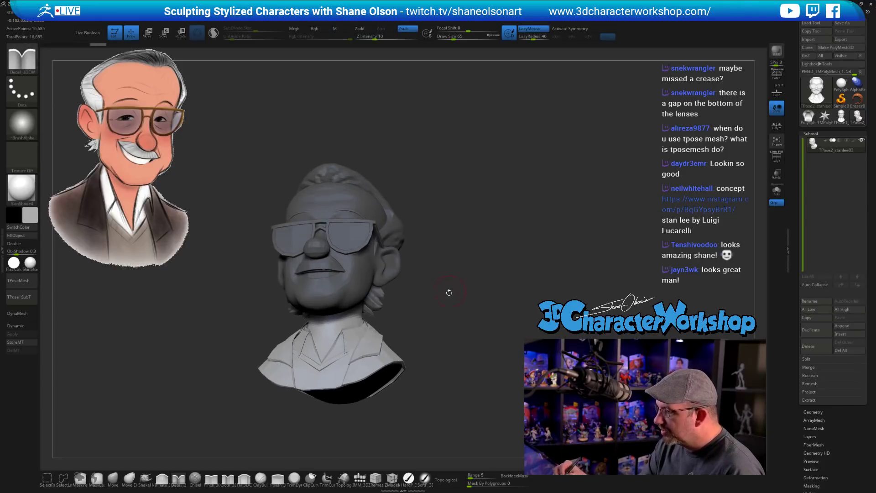
{"action": "left_click_drag", "start_coordinate": [428, 320], "coordinate": [345, 327]}
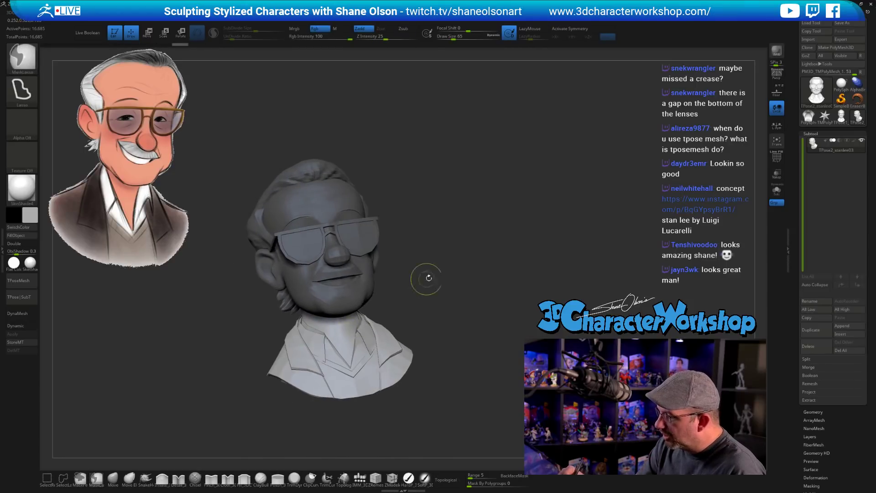
{"action": "mouse_move", "coordinate": [429, 278]}
{"action": "left_mouse_down"}
{"action": "mouse_move", "coordinate": [481, 301]}
{"action": "mouse_move", "coordinate": [494, 286]}
{"action": "left_mouse_up"}
Place the transform gizmo's pivot in the neck below the jaw and invert the mask so only the torso is free
{"action": "key", "text": "e"}
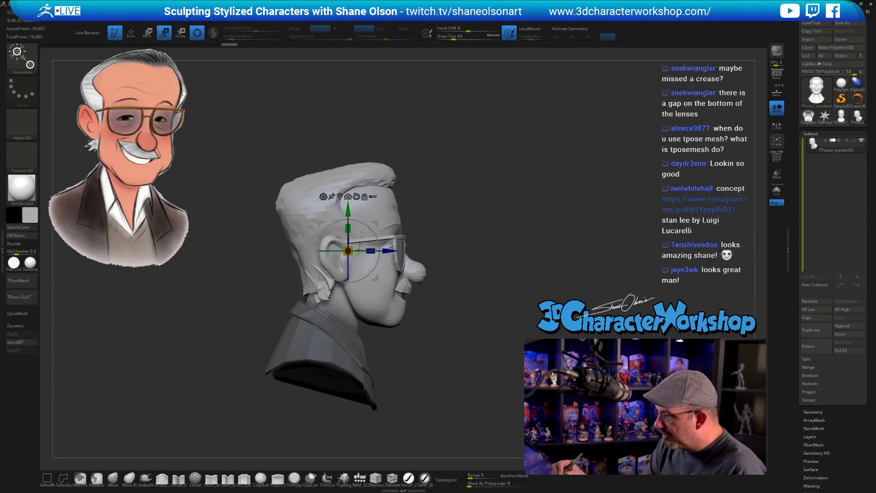
{"action": "left_click_drag", "start_coordinate": [377, 225], "coordinate": [362, 280], "text": "alt"}
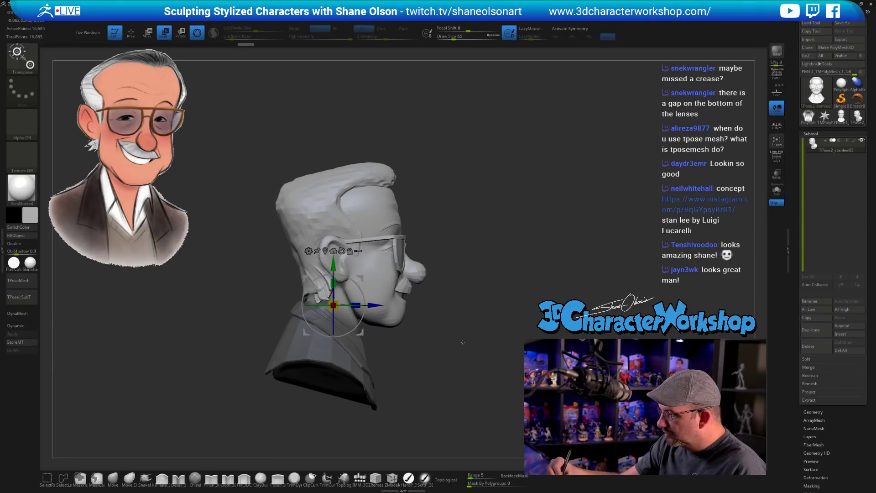
{"action": "mouse_move", "coordinate": [477, 343]}
{"action": "left_mouse_down", "text": "shift"}
{"action": "mouse_move", "coordinate": [434, 347]}
{"action": "mouse_move", "coordinate": [475, 339]}
{"action": "left_mouse_up", "text": "shift"}
{"action": "left_click", "coordinate": [462, 326], "text": "ctrl"}
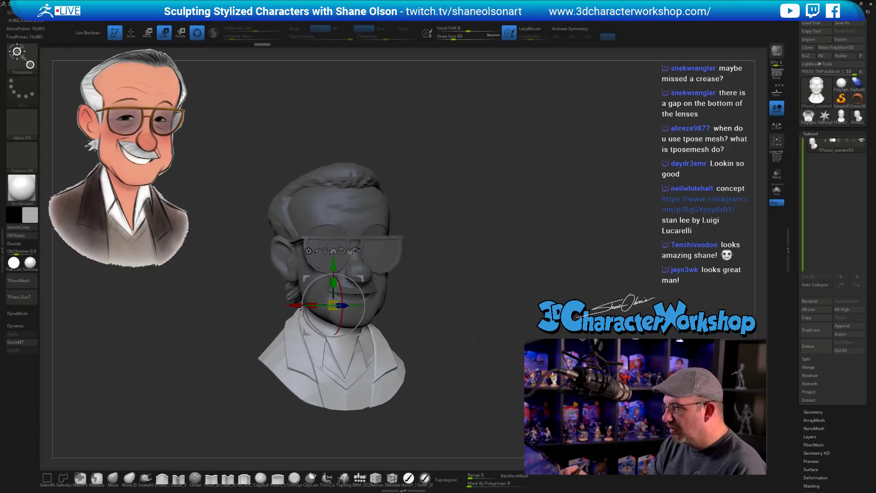
Rotate the unmasked torso around the neck pivot to turn and tilt it against the head, and clear the mask
{"action": "left_click_drag", "start_coordinate": [355, 306], "coordinate": [348, 306]}
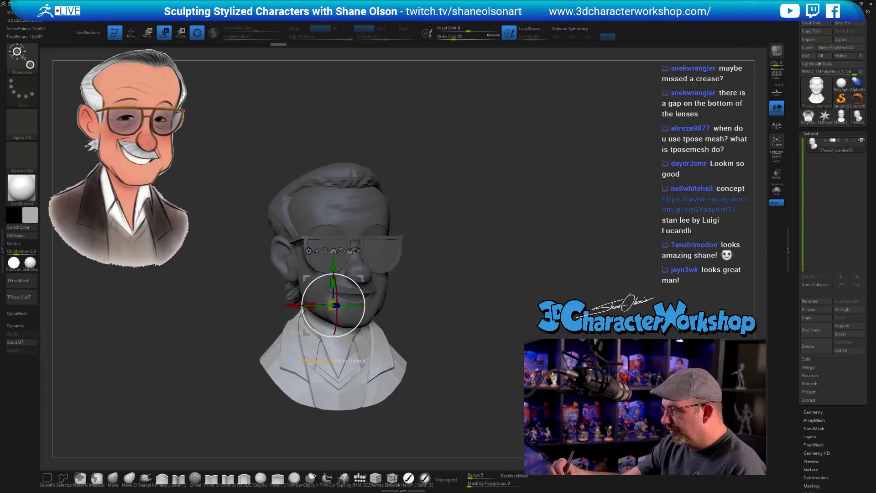
{"action": "left_click_drag", "start_coordinate": [362, 290], "coordinate": [413, 289]}
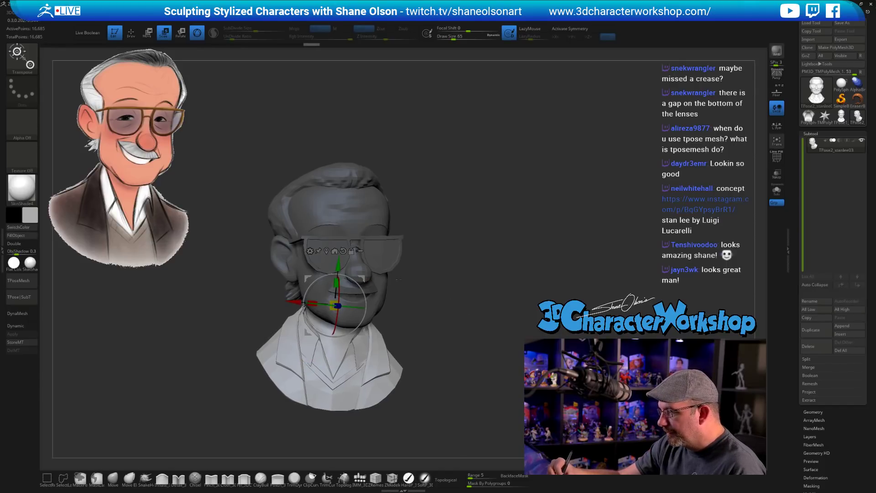
{"action": "mouse_move", "coordinate": [462, 313]}
{"action": "left_mouse_down", "text": "shift"}
{"action": "mouse_move", "coordinate": [443, 327]}
{"action": "mouse_move", "coordinate": [447, 298]}
{"action": "left_mouse_up", "text": "shift"}
{"action": "key", "text": "q"}
{"action": "left_click", "coordinate": [450, 310], "text": "ctrl"}
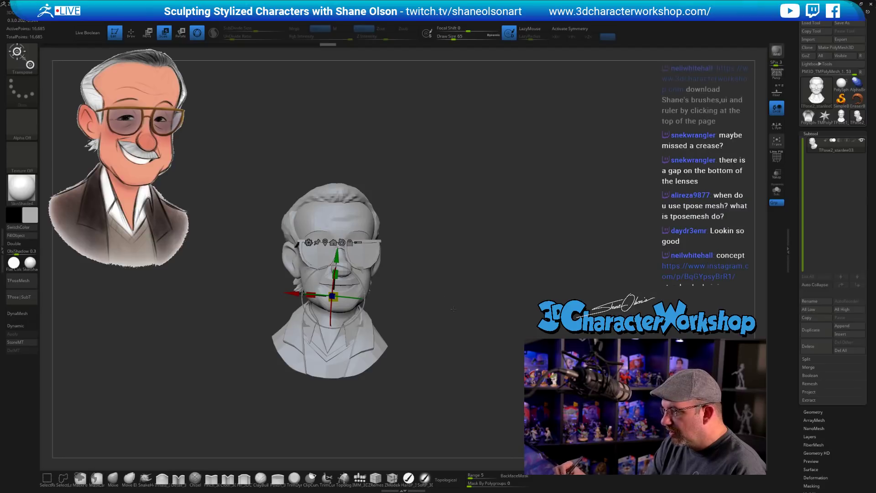
Set up the Move brush with a draw size of 116 and hide the glasses frame and lenses to expose the face
{"action": "left_click", "coordinate": [113, 478]}
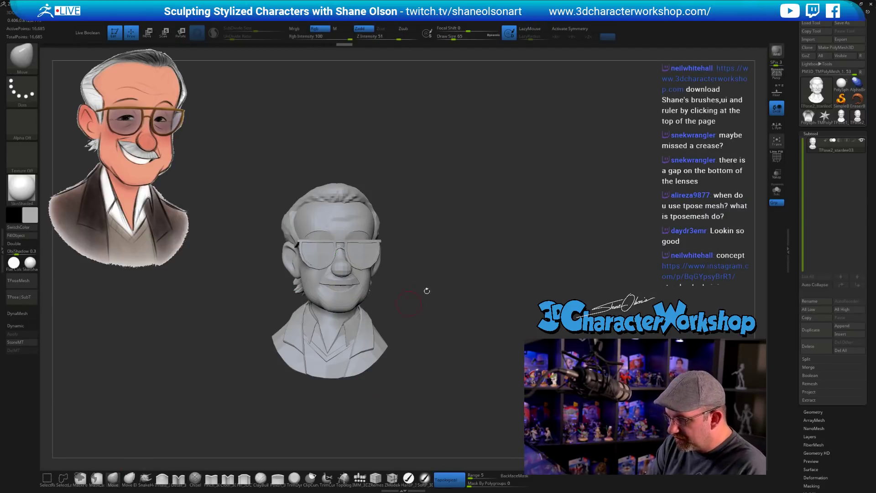
{"action": "key", "text": "s"}
{"action": "mouse_move", "coordinate": [452, 269]}
{"action": "left_mouse_down"}
{"action": "mouse_move", "coordinate": [465, 269]}
{"action": "mouse_move", "coordinate": [434, 311]}
{"action": "mouse_move", "coordinate": [417, 313]}
{"action": "left_mouse_up"}
{"action": "key", "text": "s"}
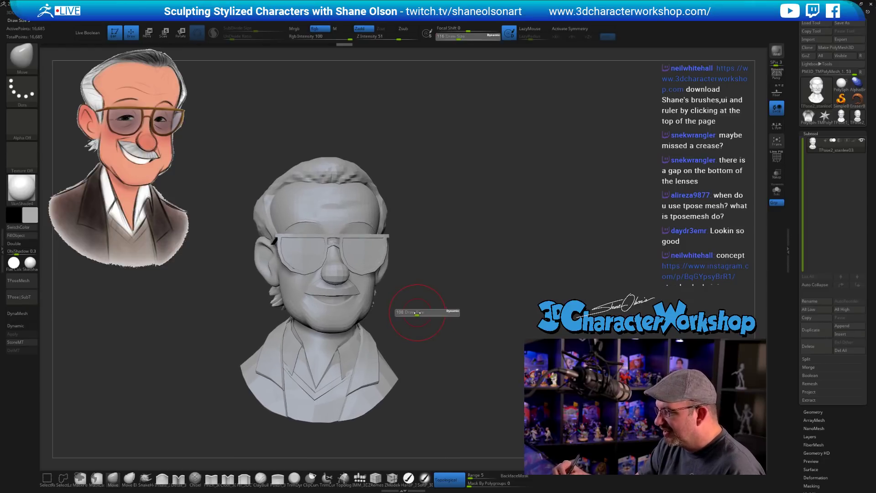
{"action": "left_click", "coordinate": [392, 238], "text": "ctrl+shift"}
{"action": "left_click", "coordinate": [371, 237], "text": "ctrl+shift"}
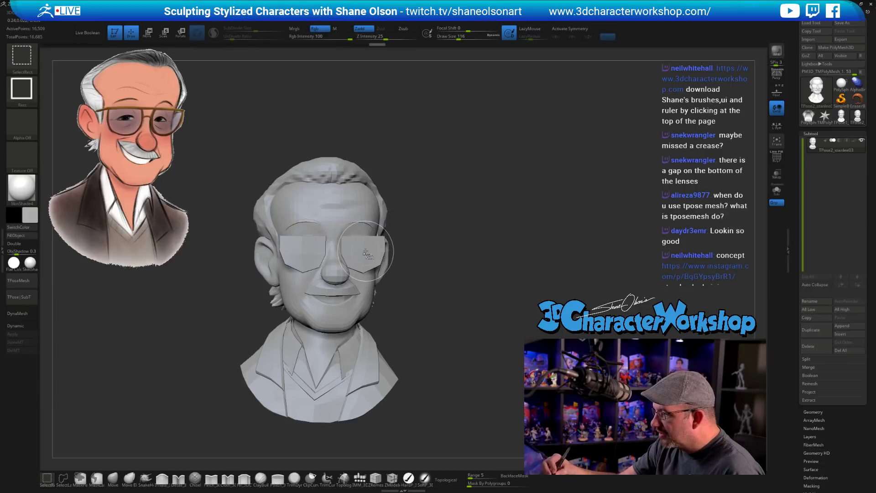
{"action": "left_click", "coordinate": [367, 254], "text": "ctrl+shift"}
Pull the mouth and cheeks into a wider, lopsided smile using the Move brush, reducing the draw size to 80
{"action": "left_click_drag", "start_coordinate": [401, 284], "coordinate": [405, 309]}
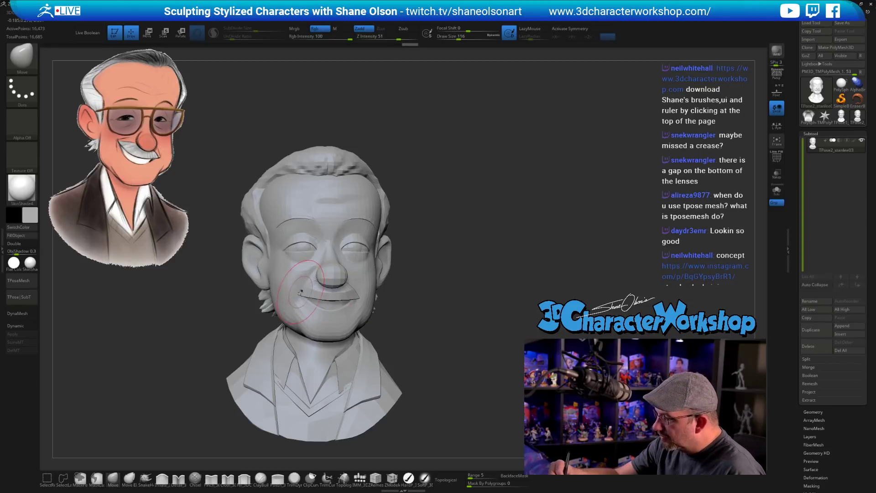
{"action": "mouse_move", "coordinate": [423, 317]}
{"action": "left_mouse_down"}
{"action": "mouse_move", "coordinate": [360, 297]}
{"action": "mouse_move", "coordinate": [309, 299]}
{"action": "mouse_move", "coordinate": [315, 285]}
{"action": "mouse_move", "coordinate": [309, 290]}
{"action": "left_mouse_up"}
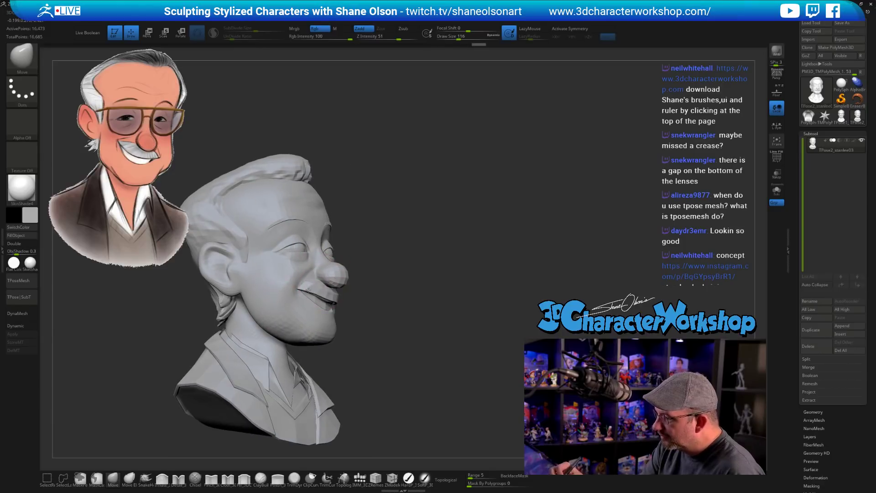
{"action": "mouse_move", "coordinate": [310, 287]}
{"action": "right_mouse_down"}
{"action": "mouse_move", "coordinate": [416, 307]}
{"action": "mouse_move", "coordinate": [426, 319]}
{"action": "right_mouse_up"}
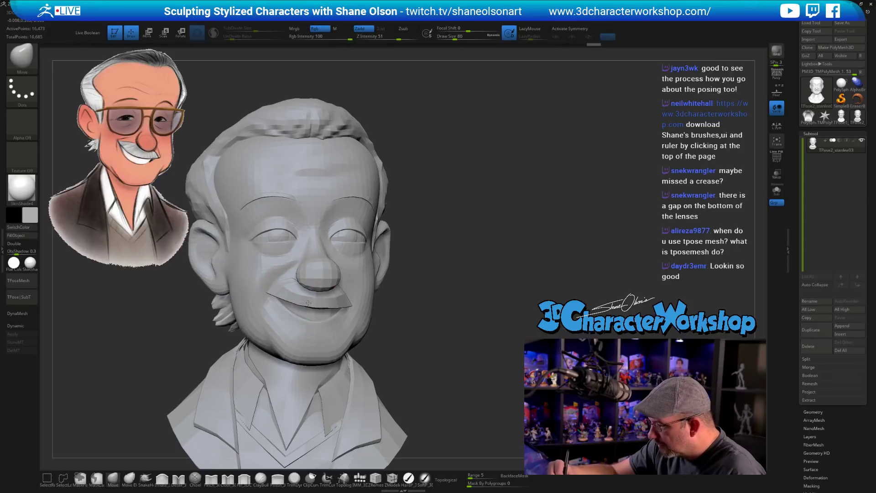
{"action": "mouse_move", "coordinate": [292, 315]}
{"action": "right_mouse_down"}
{"action": "mouse_move", "coordinate": [461, 322]}
{"action": "mouse_move", "coordinate": [355, 322]}
{"action": "right_mouse_up"}
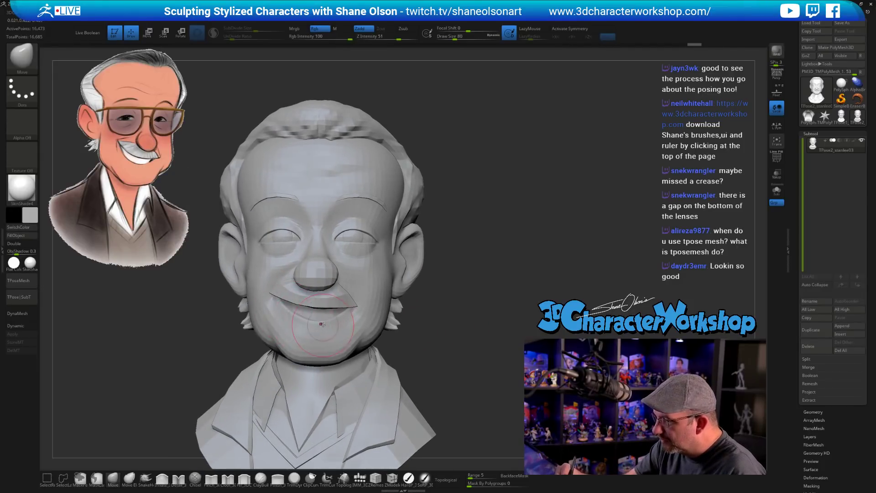
{"action": "right_click_drag", "start_coordinate": [410, 328], "coordinate": [480, 266]}
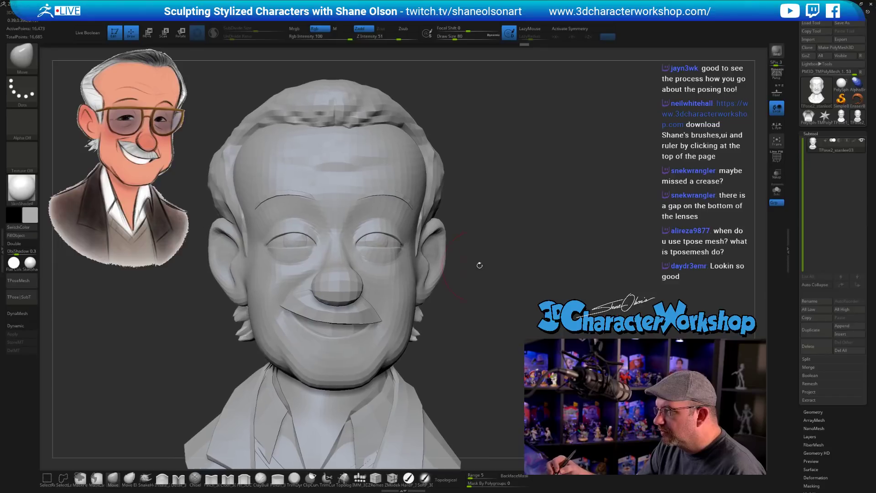
{"action": "right_click_drag", "start_coordinate": [497, 213], "coordinate": [479, 219]}
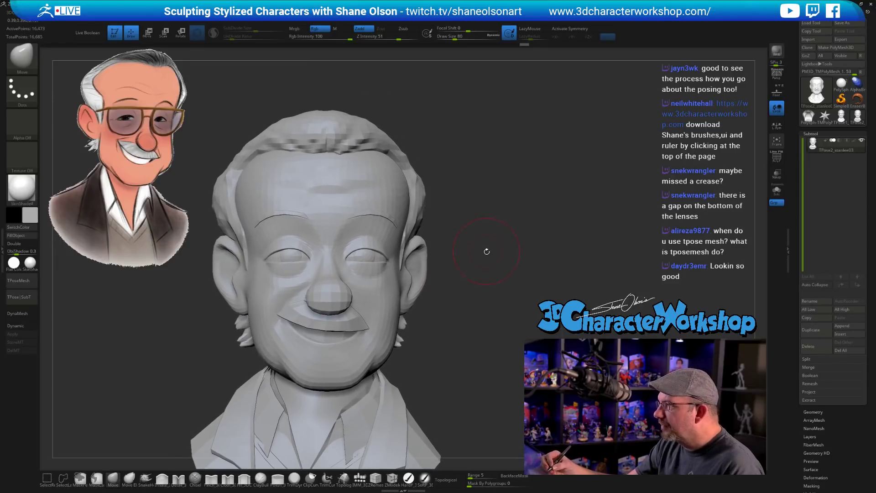
Adjust the eyebrows and the area around the eyes with the Move brush, enabling its topological masking
{"action": "right_click_drag", "start_coordinate": [485, 258], "coordinate": [465, 251]}
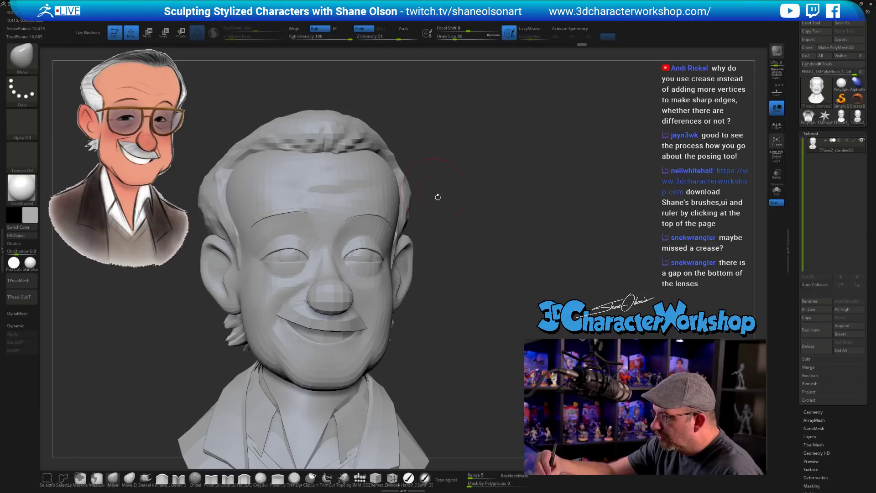
{"action": "right_click_drag", "start_coordinate": [464, 289], "coordinate": [454, 280]}
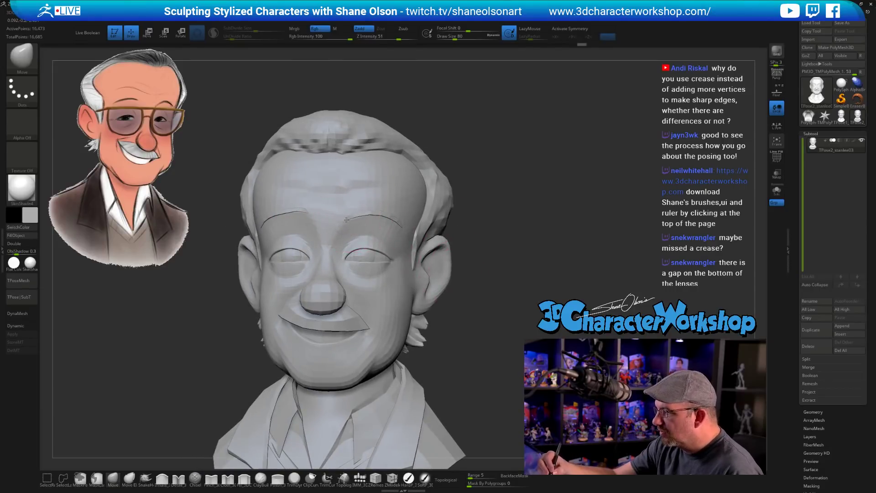
{"action": "left_click_drag", "start_coordinate": [358, 221], "coordinate": [357, 219]}
{"action": "left_click_drag", "start_coordinate": [466, 291], "coordinate": [486, 294]}
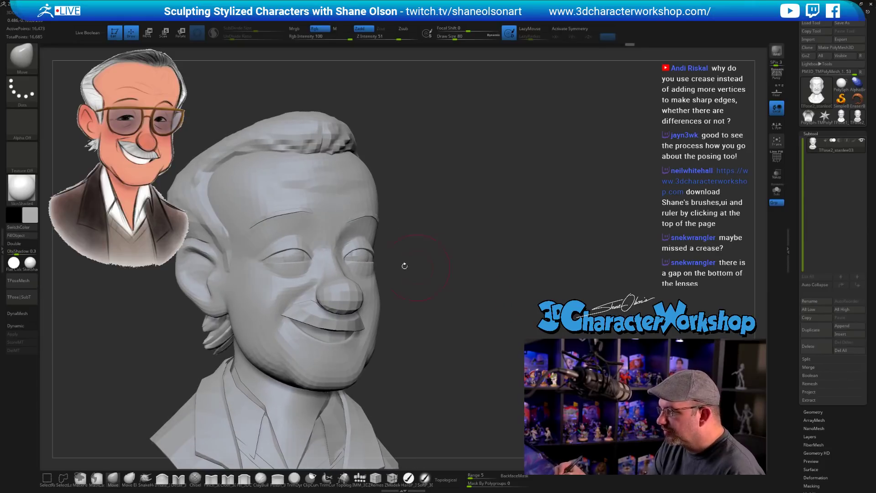
{"action": "left_click", "coordinate": [441, 479]}
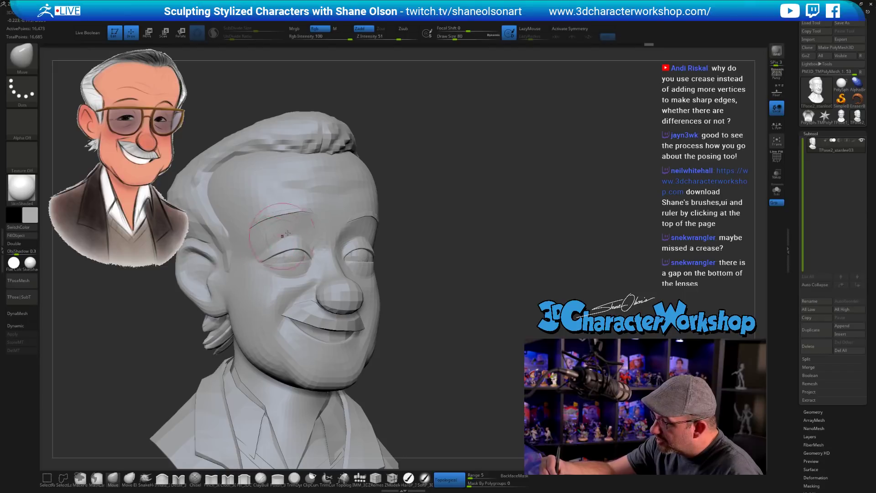
{"action": "left_click_drag", "start_coordinate": [484, 292], "coordinate": [423, 270]}
{"action": "right_click_drag", "start_coordinate": [390, 231], "coordinate": [384, 281], "text": "alt"}
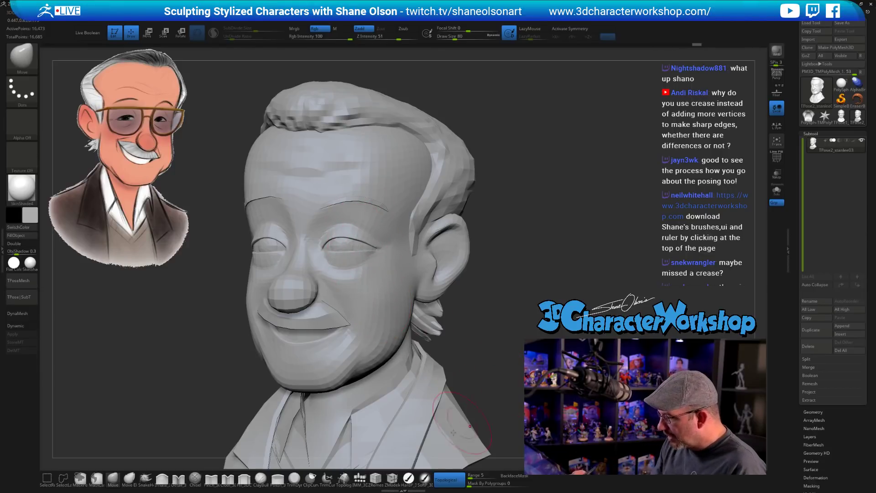
{"action": "left_click", "coordinate": [393, 479]}
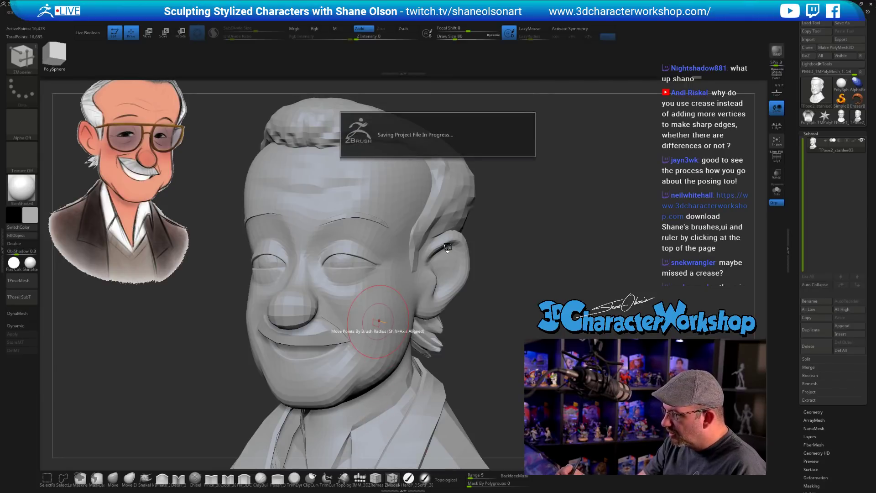
{"action": "key", "text": "space"}
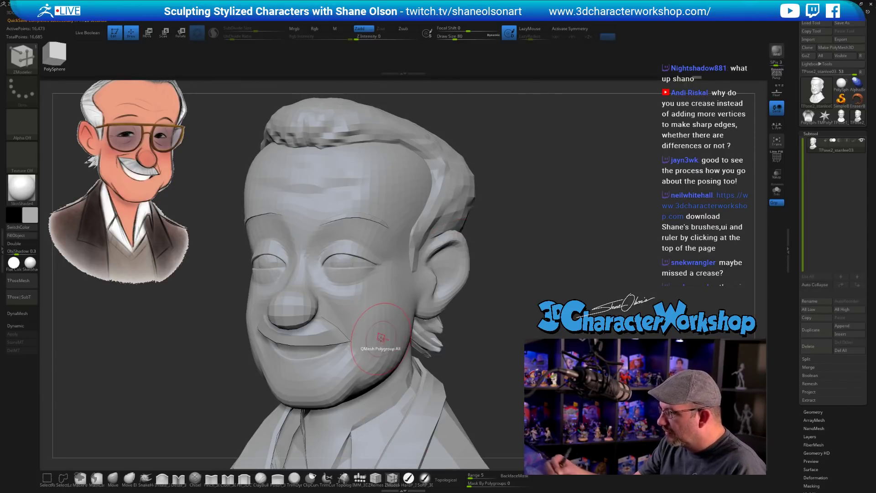
{"action": "key", "text": "space"}
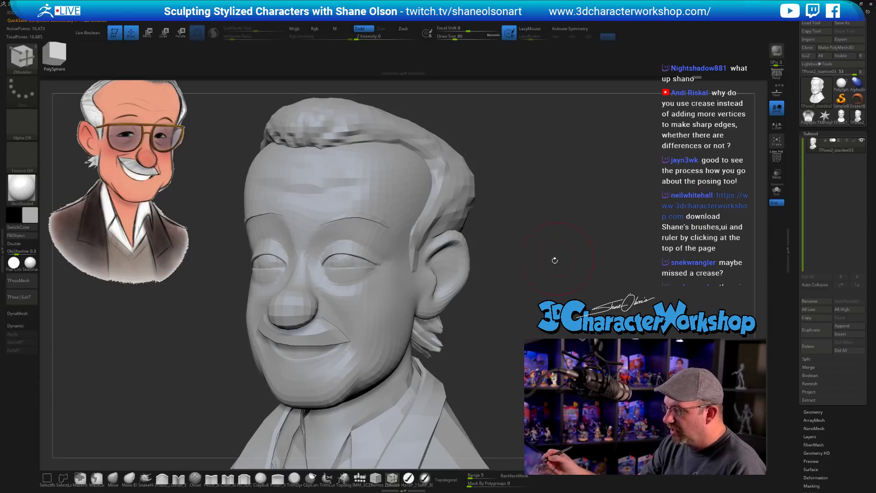
Return to the topological Move brush and raise the inner end of the character's right eyebrow with a smaller draw size
{"action": "mouse_move", "coordinate": [555, 260]}
{"action": "left_mouse_down"}
{"action": "mouse_move", "coordinate": [455, 358]}
{"action": "mouse_move", "coordinate": [438, 340]}
{"action": "mouse_move", "coordinate": [430, 349]}
{"action": "left_mouse_up"}
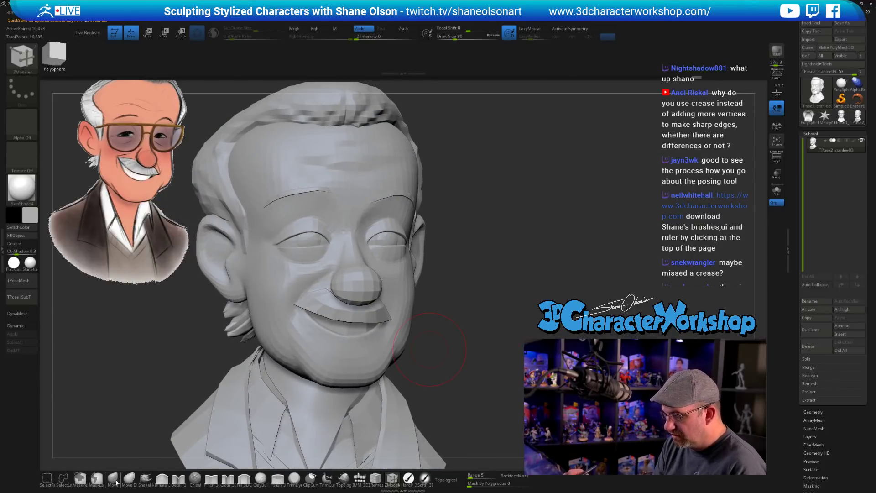
{"action": "left_click", "coordinate": [113, 480]}
{"action": "mouse_move", "coordinate": [442, 263]}
{"action": "left_mouse_down"}
{"action": "mouse_move", "coordinate": [501, 224]}
{"action": "mouse_move", "coordinate": [497, 264]}
{"action": "mouse_move", "coordinate": [510, 248]}
{"action": "mouse_move", "coordinate": [498, 217]}
{"action": "mouse_move", "coordinate": [505, 244]}
{"action": "mouse_move", "coordinate": [448, 192]}
{"action": "left_mouse_up"}
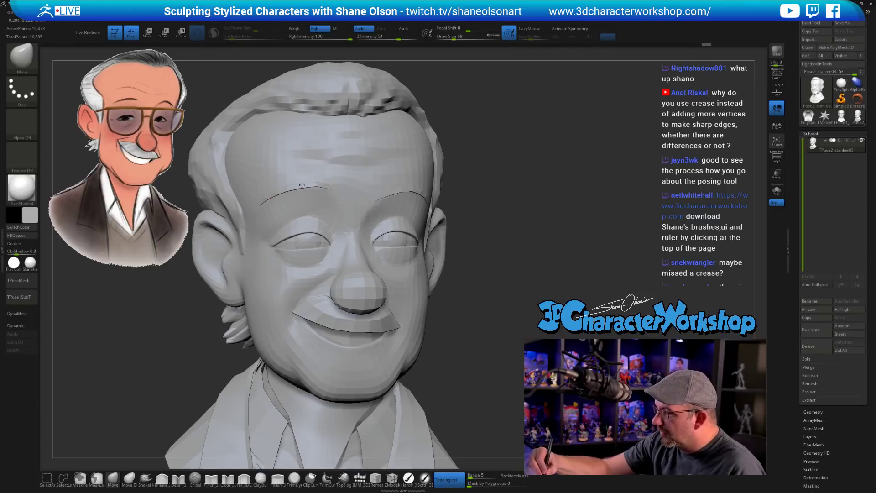
{"action": "left_click_drag", "start_coordinate": [452, 185], "coordinate": [350, 189]}
{"action": "key", "text": "s"}
{"action": "left_click_drag", "start_coordinate": [349, 188], "coordinate": [346, 174]}
{"action": "mouse_move", "coordinate": [346, 174]}
{"action": "right_mouse_down"}
{"action": "mouse_move", "coordinate": [324, 187]}
{"action": "mouse_move", "coordinate": [335, 186]}
{"action": "right_mouse_up"}
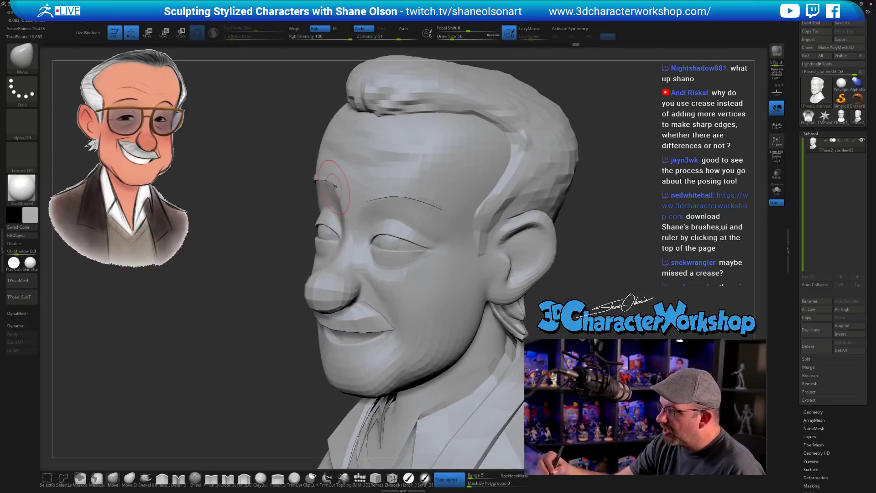
Turn off the Move brush's topological masking and adjust the mouth and lower face from several angles
{"action": "mouse_move", "coordinate": [352, 193]}
{"action": "right_mouse_down"}
{"action": "mouse_move", "coordinate": [335, 193]}
{"action": "mouse_move", "coordinate": [456, 251]}
{"action": "mouse_move", "coordinate": [516, 294]}
{"action": "mouse_move", "coordinate": [475, 267]}
{"action": "mouse_move", "coordinate": [461, 280]}
{"action": "mouse_move", "coordinate": [470, 269]}
{"action": "right_mouse_up"}
{"action": "key", "text": "f"}
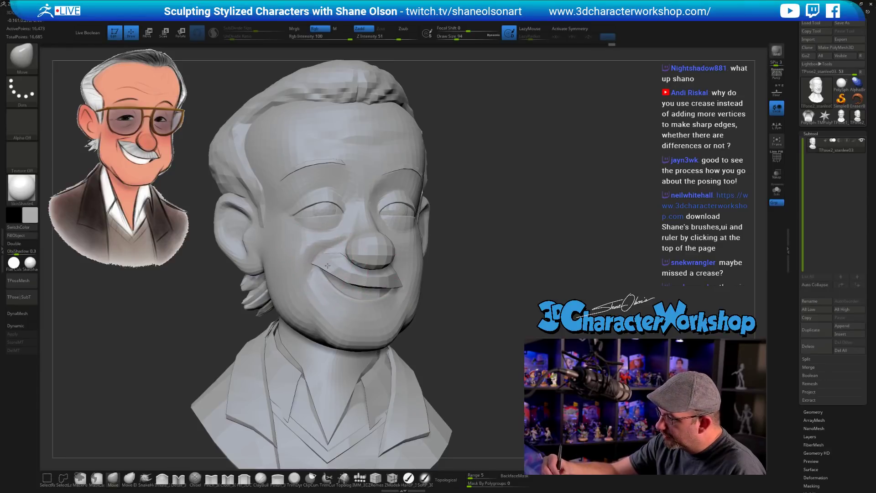
{"action": "right_click_drag", "start_coordinate": [480, 298], "coordinate": [469, 313]}
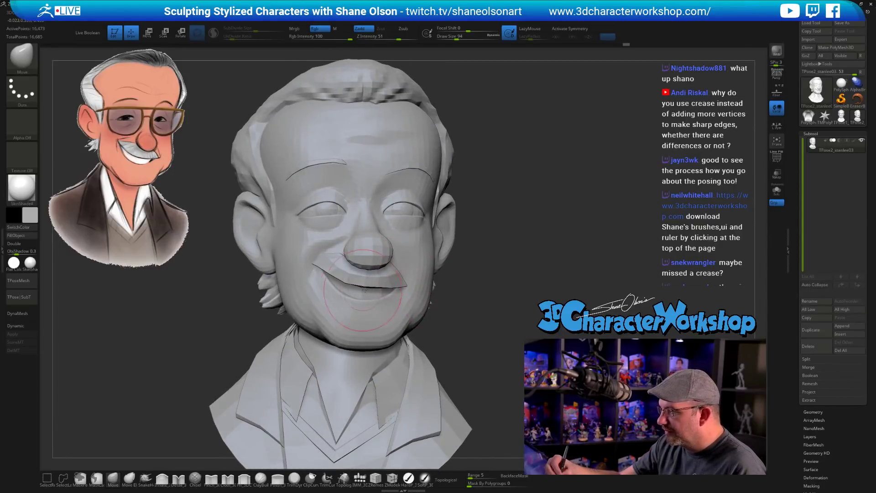
{"action": "mouse_move", "coordinate": [364, 288]}
{"action": "right_mouse_down"}
{"action": "mouse_move", "coordinate": [388, 279]}
{"action": "mouse_move", "coordinate": [417, 301]}
{"action": "mouse_move", "coordinate": [426, 294]}
{"action": "mouse_move", "coordinate": [429, 309]}
{"action": "mouse_move", "coordinate": [413, 291]}
{"action": "right_mouse_up"}
{"action": "right_click_drag", "start_coordinate": [342, 247], "coordinate": [377, 277]}
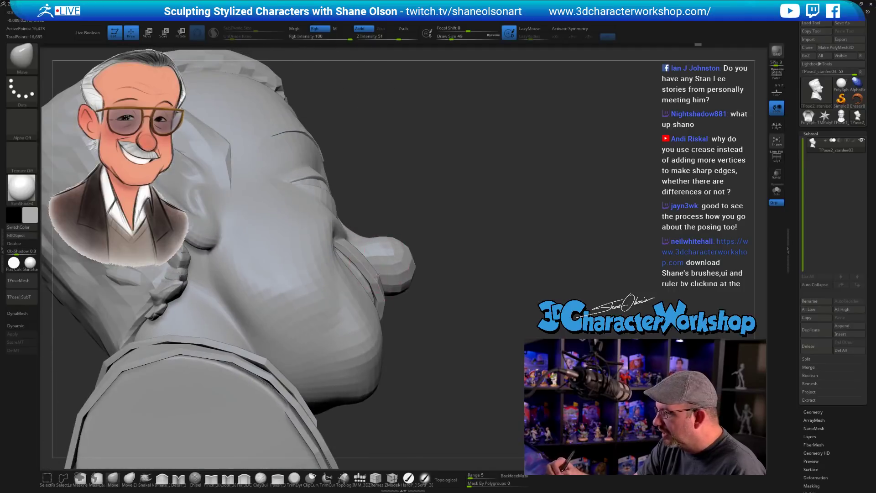
Turn topological masking back on and shape the lips and mouth corners with a draw size of 68
{"action": "right_click_drag", "start_coordinate": [413, 321], "coordinate": [426, 322]}
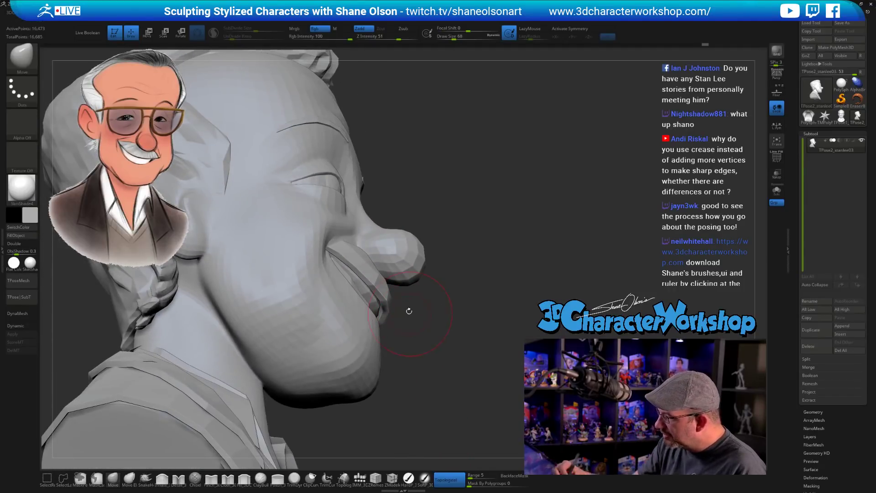
{"action": "right_click_drag", "start_coordinate": [393, 303], "coordinate": [425, 335]}
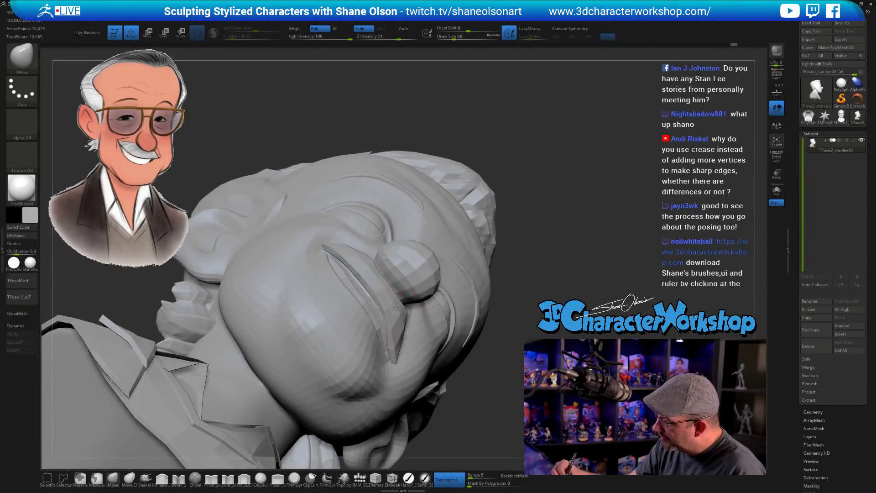
{"action": "mouse_move", "coordinate": [363, 248]}
{"action": "right_mouse_down"}
{"action": "mouse_move", "coordinate": [366, 276]}
{"action": "mouse_move", "coordinate": [355, 299]}
{"action": "mouse_move", "coordinate": [369, 291]}
{"action": "mouse_move", "coordinate": [369, 262]}
{"action": "mouse_move", "coordinate": [348, 245]}
{"action": "mouse_move", "coordinate": [362, 250]}
{"action": "mouse_move", "coordinate": [346, 253]}
{"action": "mouse_move", "coordinate": [363, 253]}
{"action": "mouse_move", "coordinate": [379, 283]}
{"action": "mouse_move", "coordinate": [446, 327]}
{"action": "mouse_move", "coordinate": [430, 330]}
{"action": "mouse_move", "coordinate": [472, 306]}
{"action": "right_mouse_up"}
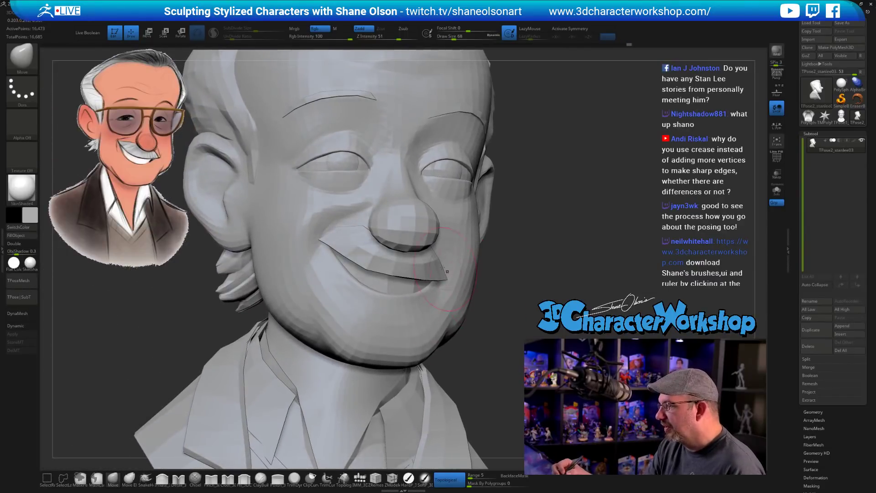
Shape the smile fold and cheek beside the nose on the character's right side, using a Move brush draw size of 71
{"action": "key", "text": "bracketleft"}
{"action": "key", "text": "bracketleft"}
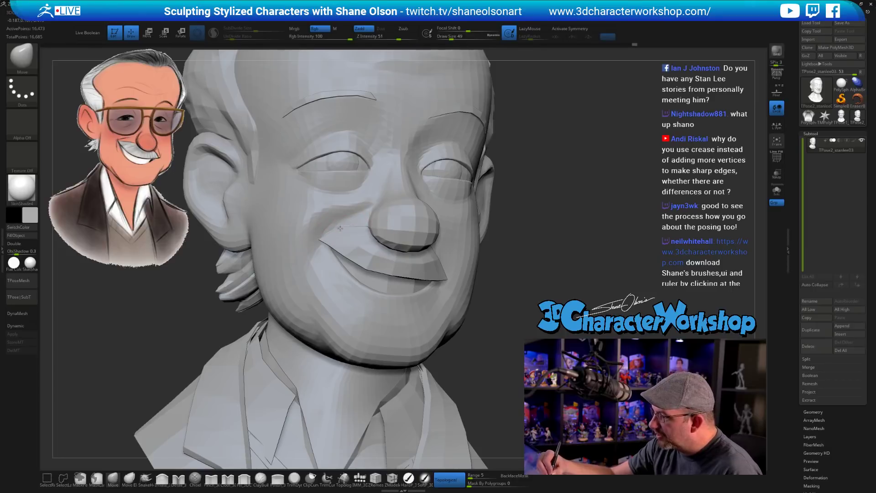
{"action": "right_click_drag", "start_coordinate": [369, 240], "coordinate": [372, 205], "text": "ctrl"}
{"action": "right_click_drag", "start_coordinate": [552, 263], "coordinate": [345, 263]}
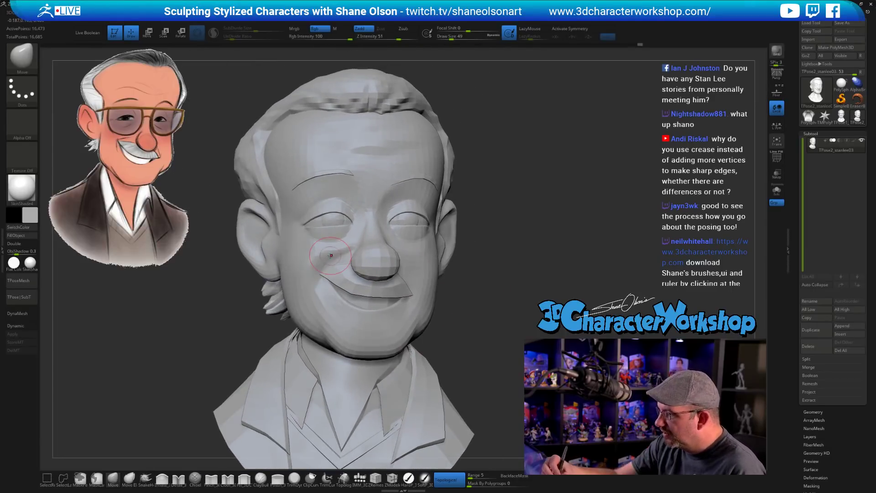
{"action": "key", "text": "bracketright"}
{"action": "key", "text": "bracketright"}
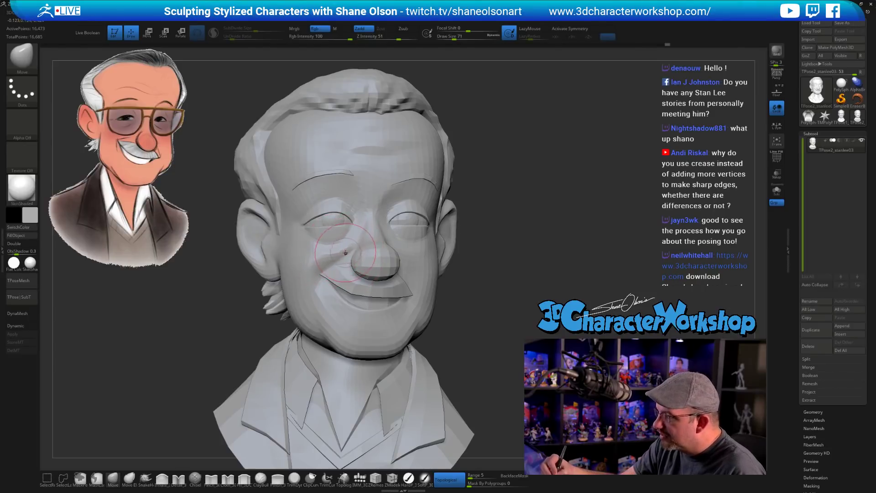
{"action": "left_click_drag", "start_coordinate": [329, 255], "coordinate": [329, 257]}
{"action": "right_click_drag", "start_coordinate": [329, 258], "coordinate": [424, 262]}
{"action": "left_click_drag", "start_coordinate": [316, 273], "coordinate": [320, 271]}
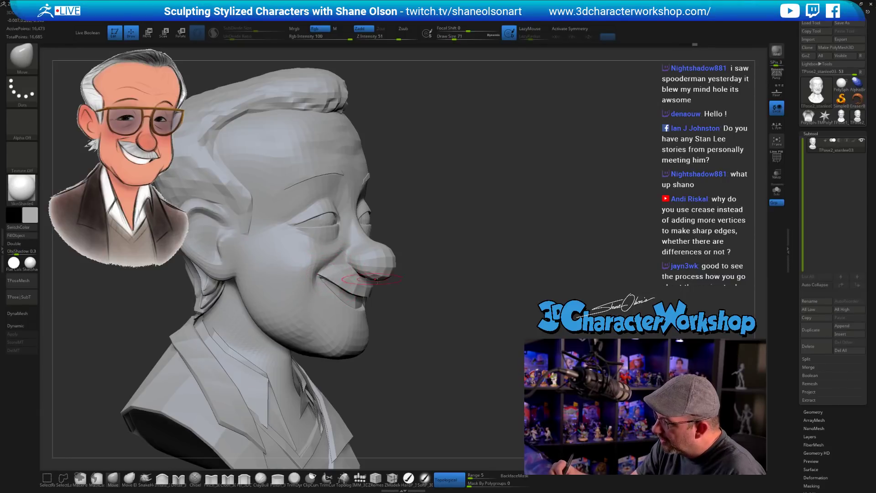
Enlarge the Move brush to a draw size of 202, turn off topological masking and adjust the overall head silhouette
{"action": "right_click_drag", "start_coordinate": [377, 279], "coordinate": [448, 340]}
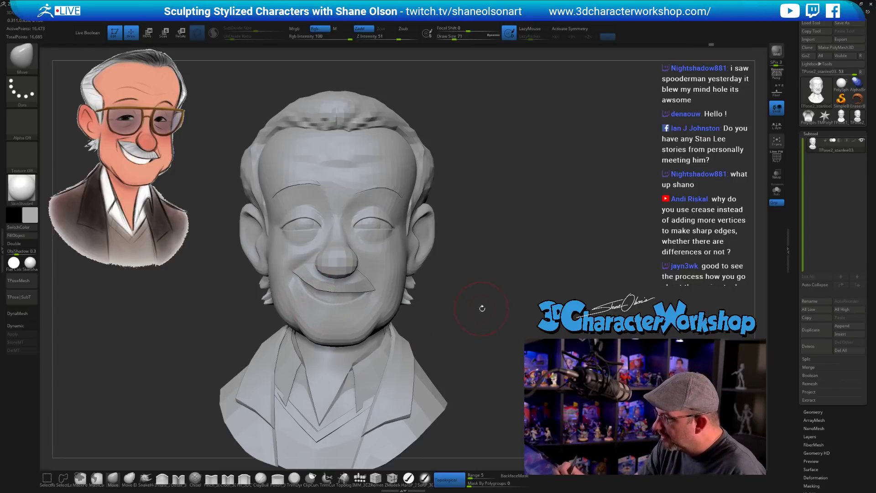
{"action": "right_click_drag", "start_coordinate": [462, 312], "coordinate": [456, 305], "text": "ctrl"}
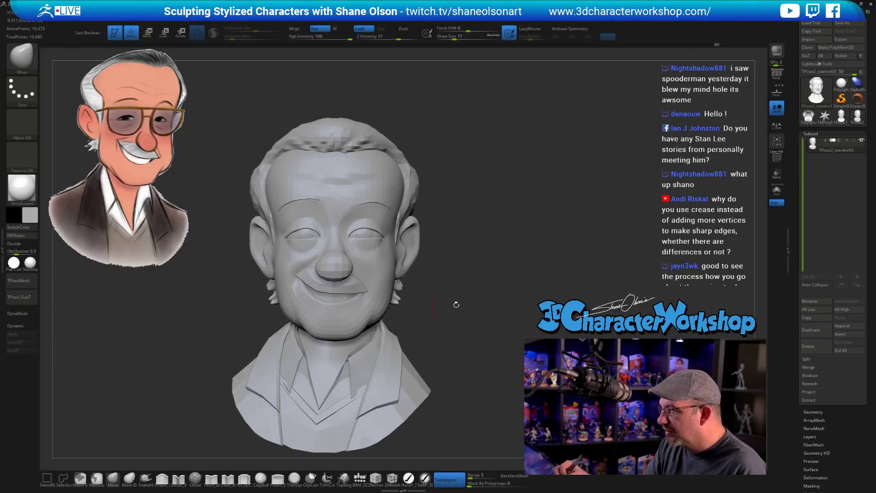
{"action": "left_click_drag", "start_coordinate": [447, 297], "coordinate": [413, 294]}
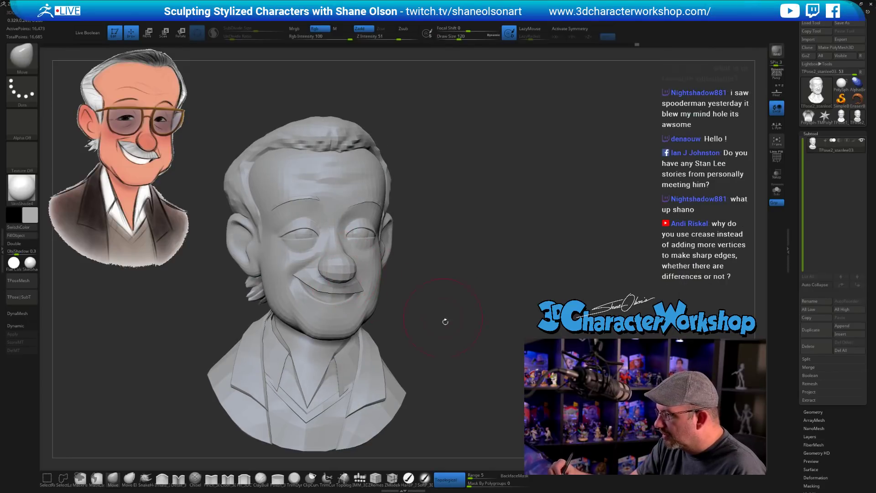
{"action": "left_click_drag", "start_coordinate": [444, 318], "coordinate": [449, 310], "text": "shift"}
{"action": "key", "text": "s"}
{"action": "left_click", "coordinate": [450, 308]}
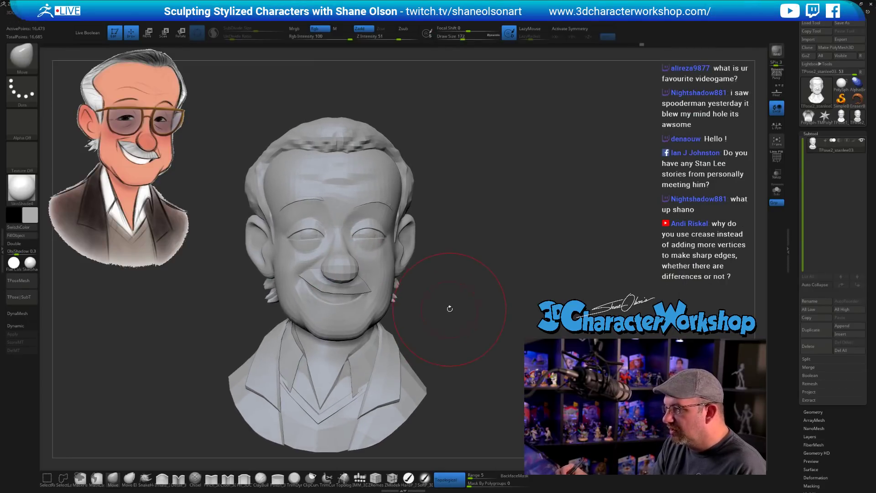
{"action": "left_click_drag", "start_coordinate": [453, 308], "coordinate": [451, 274]}
{"action": "key", "text": "s"}
{"action": "left_click", "coordinate": [451, 270]}
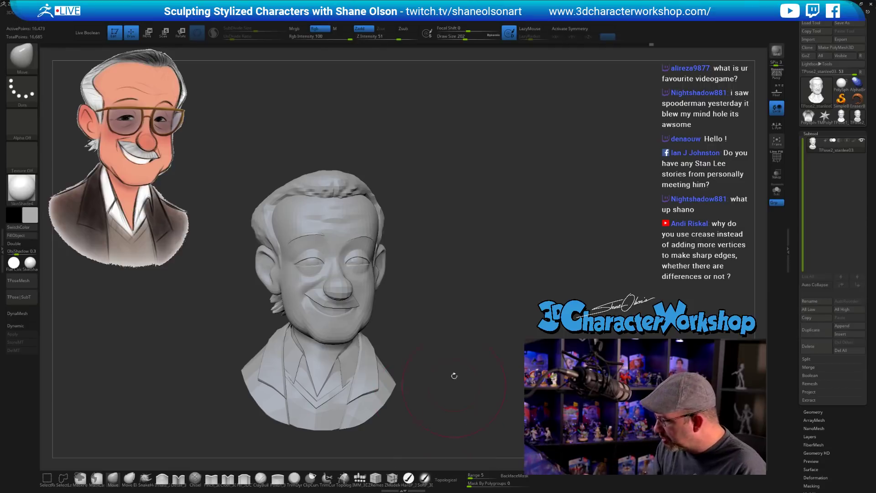
{"action": "left_click_drag", "start_coordinate": [453, 374], "coordinate": [452, 367]}
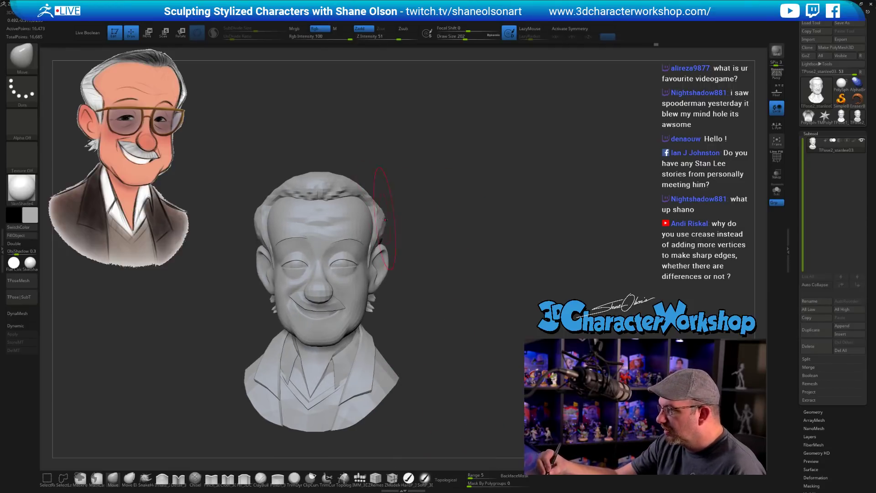
{"action": "mouse_move", "coordinate": [440, 284]}
{"action": "left_mouse_down"}
{"action": "mouse_move", "coordinate": [434, 281]}
{"action": "mouse_move", "coordinate": [473, 320]}
{"action": "mouse_move", "coordinate": [454, 315]}
{"action": "left_mouse_up"}
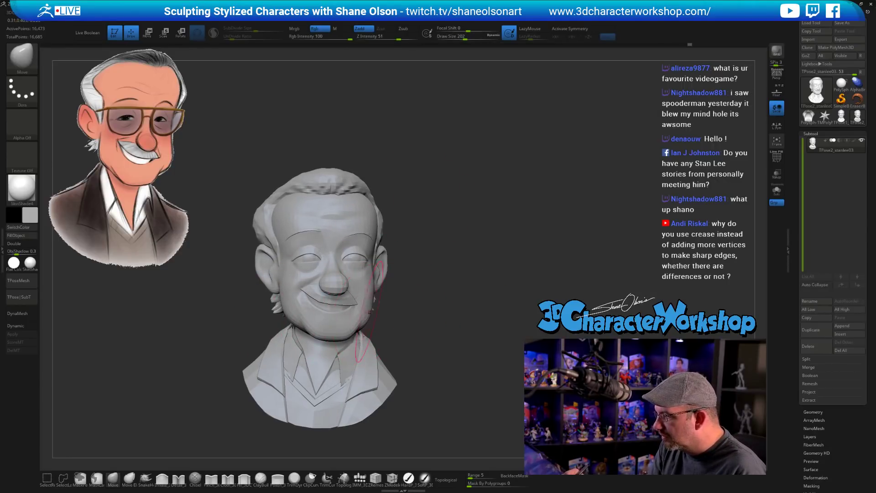
Reduce the draw size to 154 and adjust the chin and the bust's overall outline
{"action": "right_click_drag", "start_coordinate": [371, 312], "coordinate": [352, 309]}
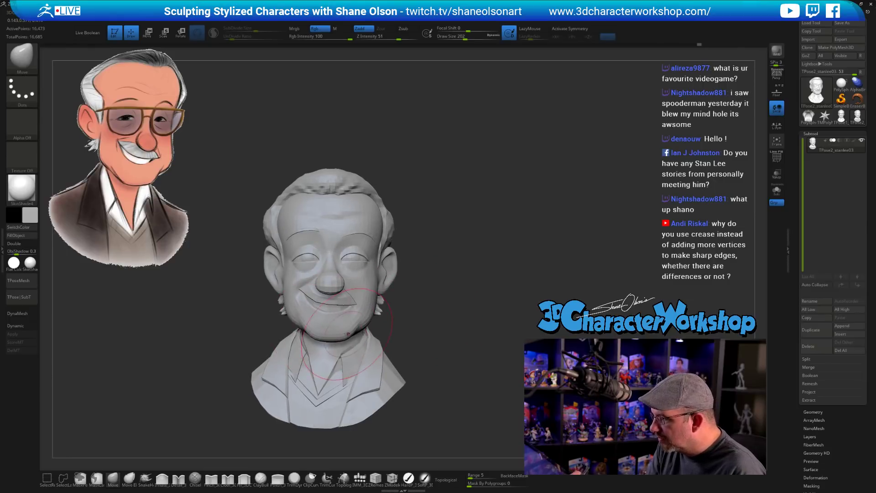
{"action": "key", "text": "bracketleft"}
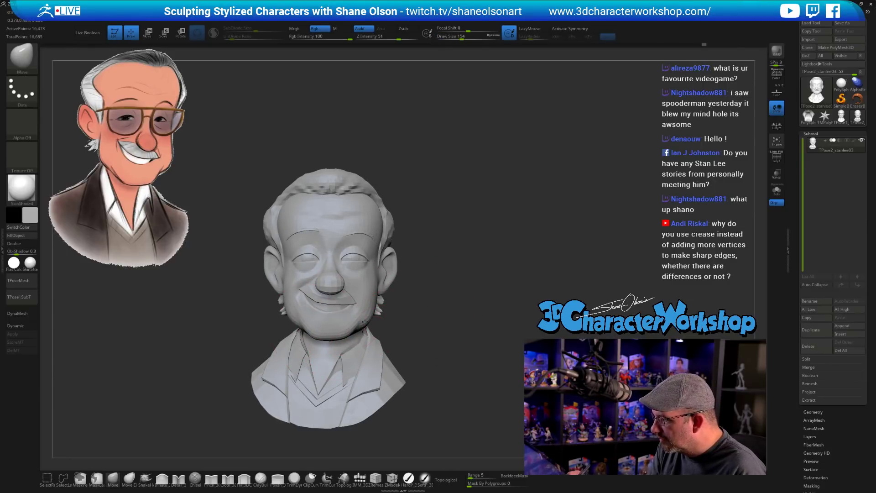
{"action": "mouse_move", "coordinate": [447, 316]}
{"action": "right_mouse_down"}
{"action": "mouse_move", "coordinate": [467, 326]}
{"action": "mouse_move", "coordinate": [429, 325]}
{"action": "mouse_move", "coordinate": [441, 337]}
{"action": "right_mouse_up"}
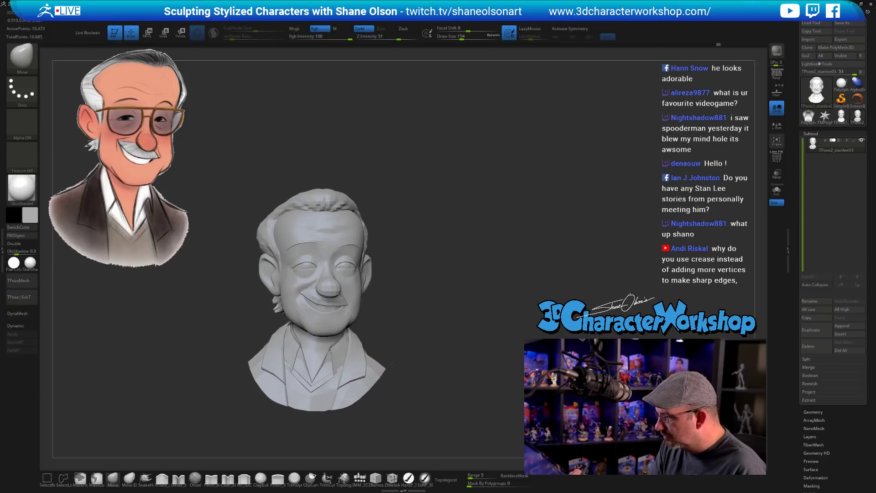
{"action": "mouse_move", "coordinate": [411, 348]}
{"action": "right_mouse_down"}
{"action": "mouse_move", "coordinate": [440, 362]}
{"action": "mouse_move", "coordinate": [405, 362]}
{"action": "mouse_move", "coordinate": [419, 354]}
{"action": "right_mouse_up"}
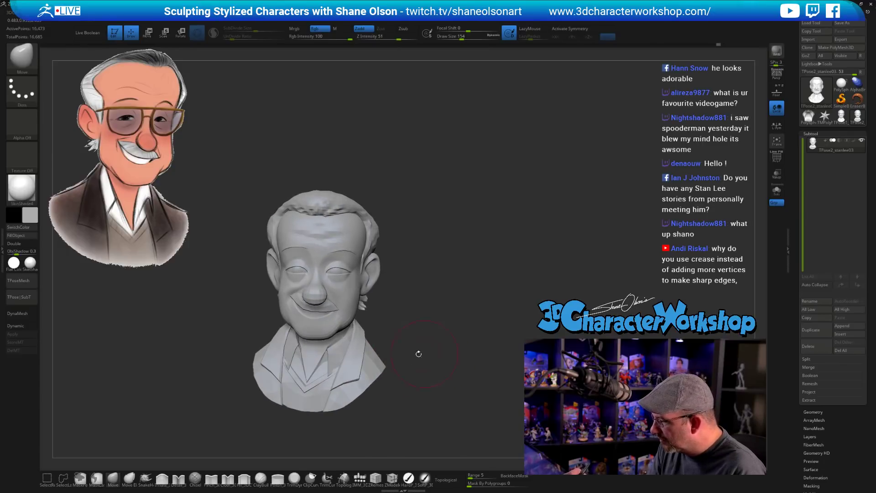
Pull both jacket shoulders outward into wider, pointed ends with the Move brush at a draw size of 120
{"action": "key", "text": "s"}
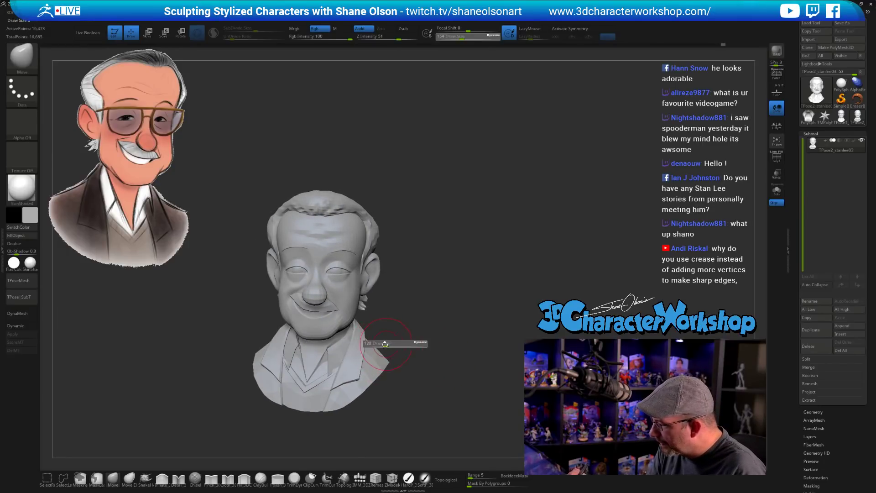
{"action": "left_click_drag", "start_coordinate": [379, 351], "coordinate": [375, 355]}
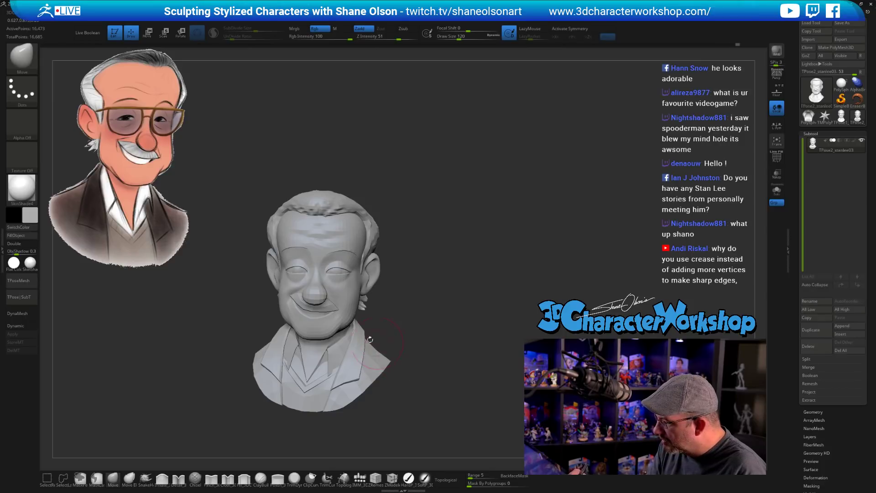
{"action": "left_click_drag", "start_coordinate": [256, 354], "coordinate": [246, 347]}
{"action": "left_click_drag", "start_coordinate": [395, 275], "coordinate": [421, 273]}
{"action": "mouse_move", "coordinate": [250, 347]}
{"action": "left_mouse_down"}
{"action": "mouse_move", "coordinate": [457, 357]}
{"action": "mouse_move", "coordinate": [405, 372]}
{"action": "mouse_move", "coordinate": [416, 379]}
{"action": "mouse_move", "coordinate": [424, 346]}
{"action": "mouse_move", "coordinate": [421, 361]}
{"action": "mouse_move", "coordinate": [414, 348]}
{"action": "left_mouse_up"}
Refine the shoulder tips and lower edge of the bust with the Move brush at a draw size of 83
{"action": "key", "text": "s"}
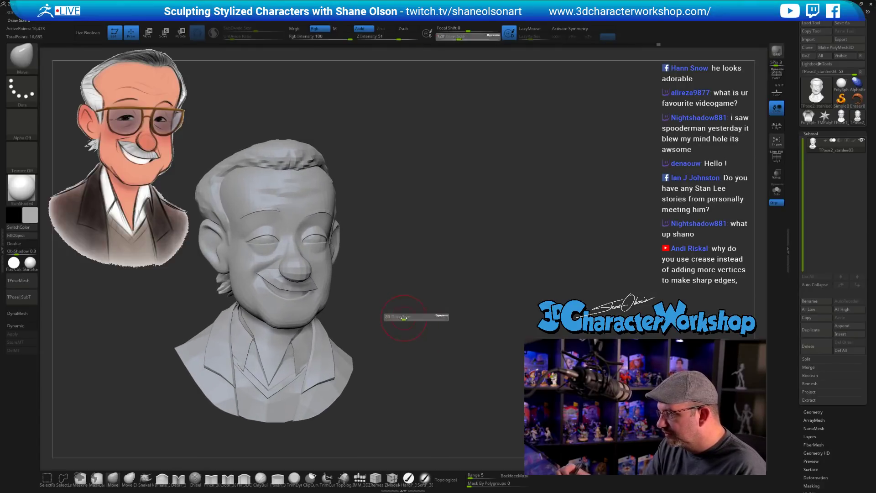
{"action": "left_click_drag", "start_coordinate": [407, 318], "coordinate": [403, 317]}
{"action": "mouse_move", "coordinate": [404, 326]}
{"action": "left_mouse_down", "text": "alt"}
{"action": "mouse_move", "coordinate": [404, 342]}
{"action": "mouse_move", "coordinate": [432, 340]}
{"action": "mouse_move", "coordinate": [420, 317]}
{"action": "mouse_move", "coordinate": [446, 326]}
{"action": "mouse_move", "coordinate": [444, 338]}
{"action": "left_mouse_up", "text": "alt"}
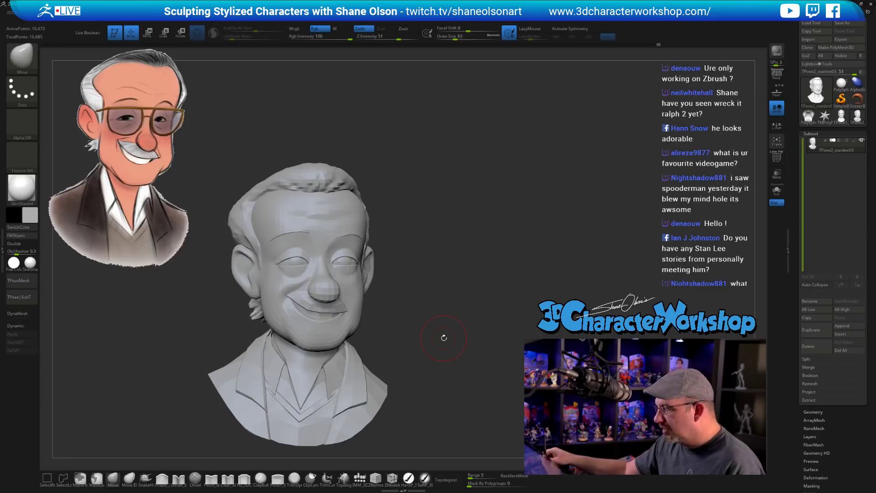
{"action": "left_click_drag", "start_coordinate": [431, 313], "coordinate": [441, 329]}
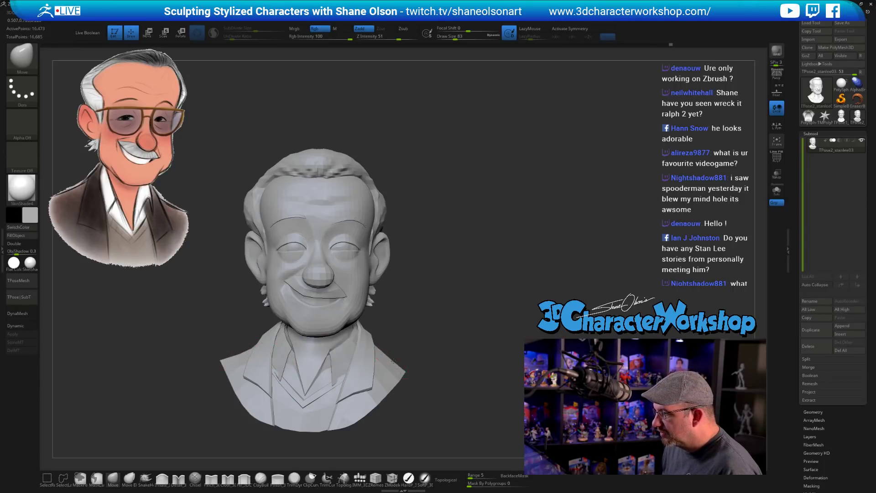
Set the draw size to 108 and fine-tune the jacket outline, comparing the full bust with the concept
{"action": "left_click_drag", "start_coordinate": [481, 326], "coordinate": [489, 282], "text": "alt"}
{"action": "key", "text": "s"}
{"action": "left_click", "coordinate": [491, 249]}
{"action": "left_click_drag", "start_coordinate": [492, 249], "coordinate": [484, 237], "text": "alt"}
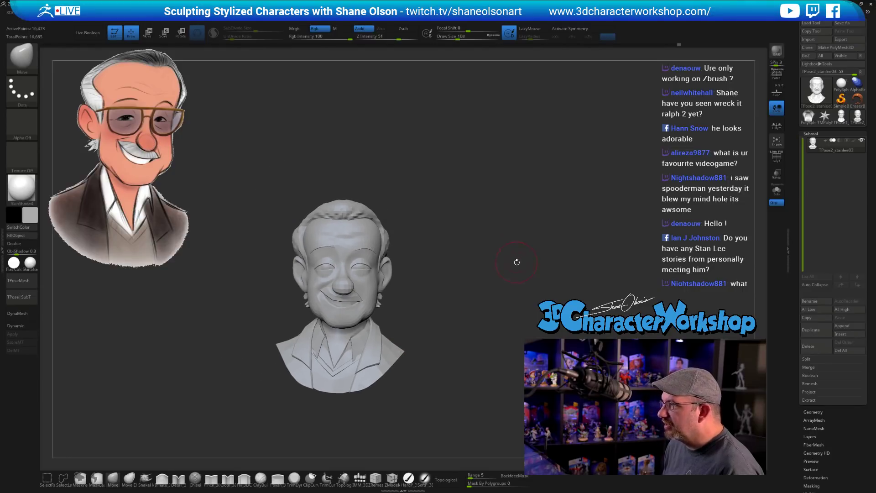
{"action": "left_click_drag", "start_coordinate": [517, 262], "coordinate": [271, 306]}
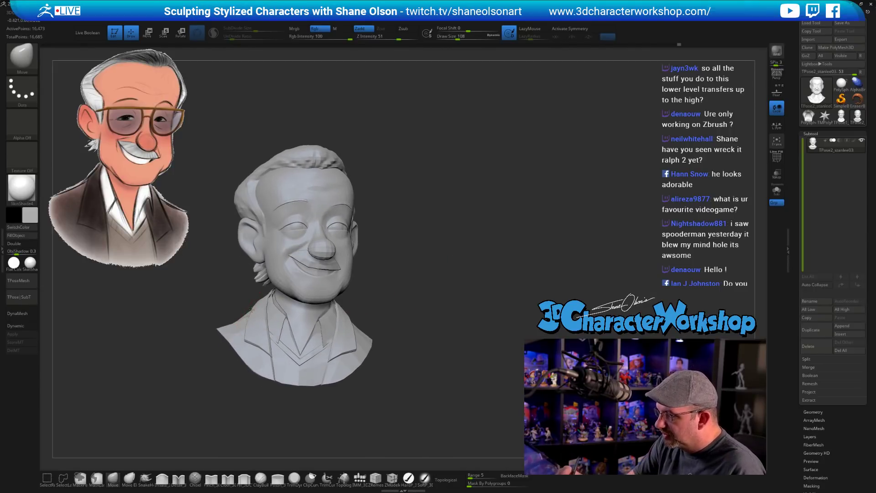
{"action": "left_click_drag", "start_coordinate": [461, 307], "coordinate": [504, 316]}
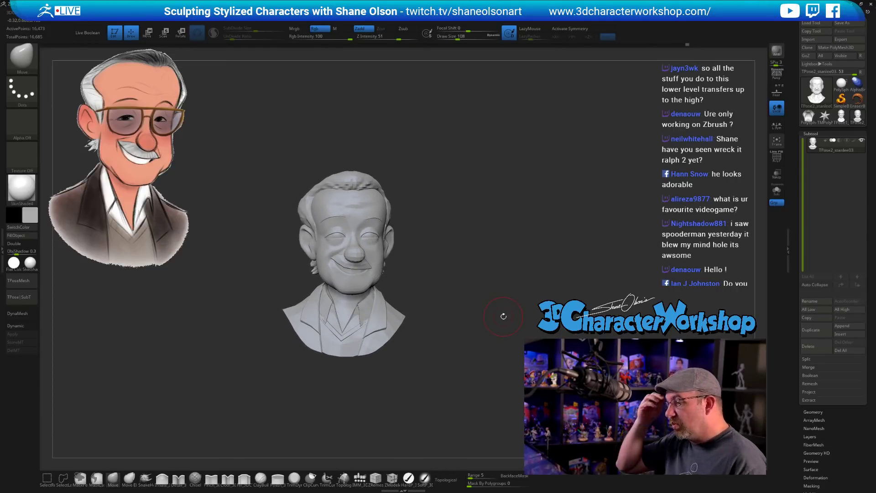
{"action": "left_click_drag", "start_coordinate": [508, 313], "coordinate": [504, 302]}
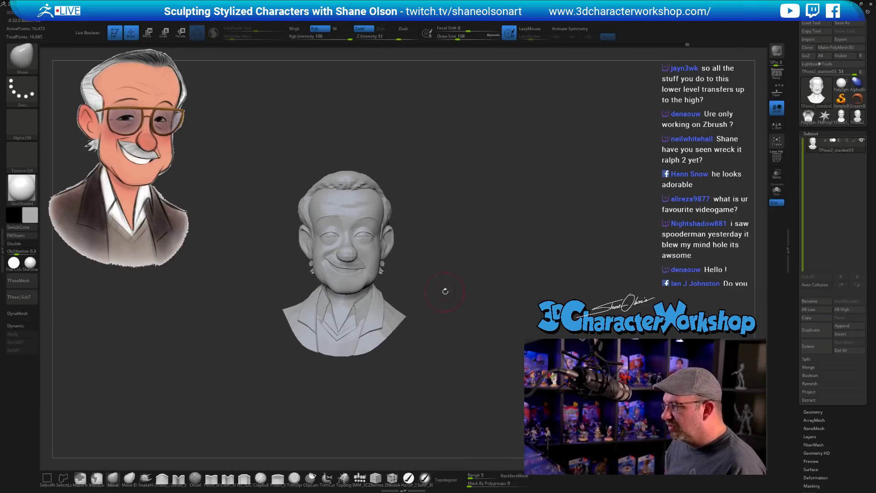
Transfer the Transpose Master pose back to the original subtools, select the head subtool and inspect the posed bust
{"action": "left_click", "coordinate": [14, 297]}
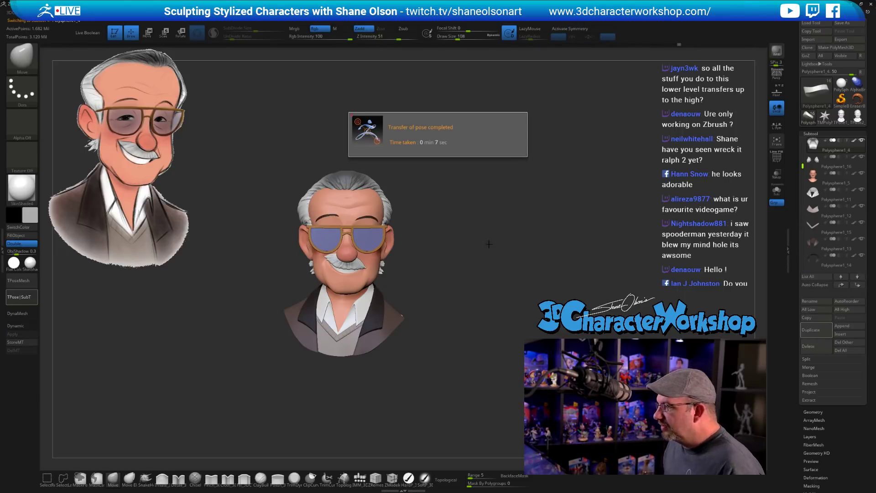
{"action": "left_click_drag", "start_coordinate": [474, 258], "coordinate": [461, 310]}
{"action": "left_click", "coordinate": [418, 370], "text": "alt"}
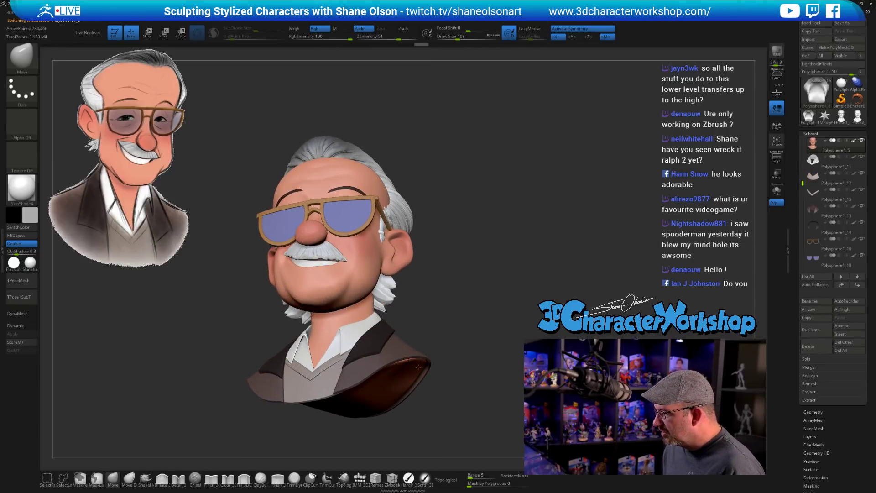
{"action": "left_click_drag", "start_coordinate": [440, 356], "coordinate": [478, 273]}
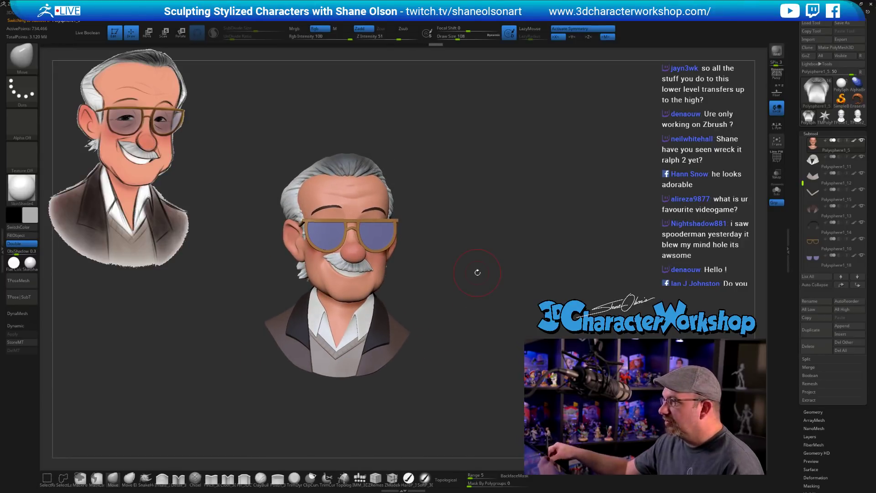
{"action": "left_click_drag", "start_coordinate": [453, 280], "coordinate": [462, 255]}
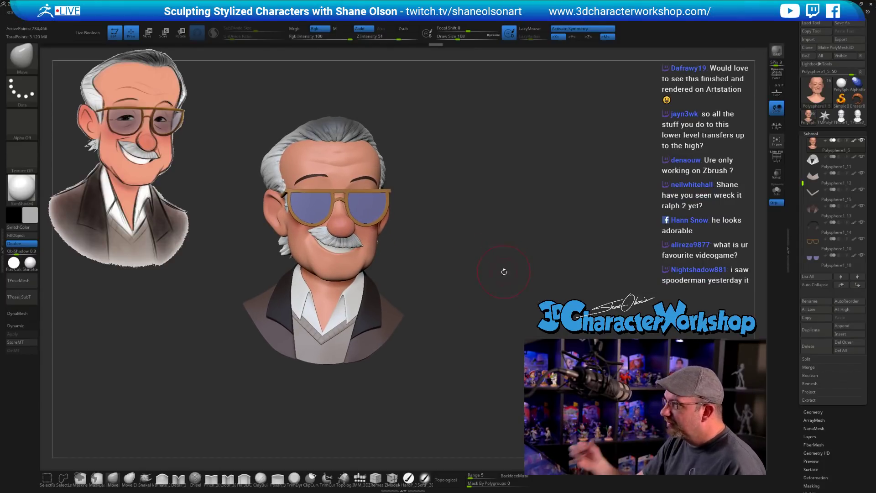
{"action": "left_click_drag", "start_coordinate": [505, 272], "coordinate": [500, 276], "text": "shift"}
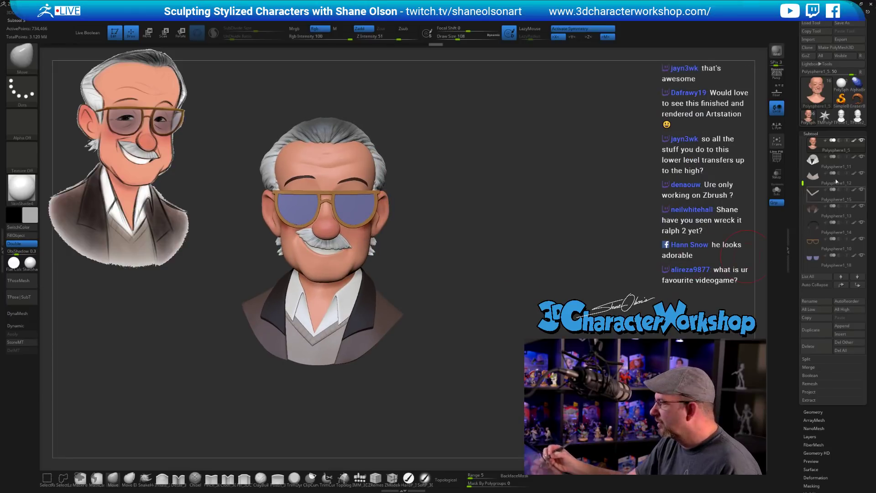
Hide the glasses frame and lens subtools and bring the bare face into close view
{"action": "scroll", "coordinate": [842, 227], "scroll_direction": "down", "scroll_amount": 1}
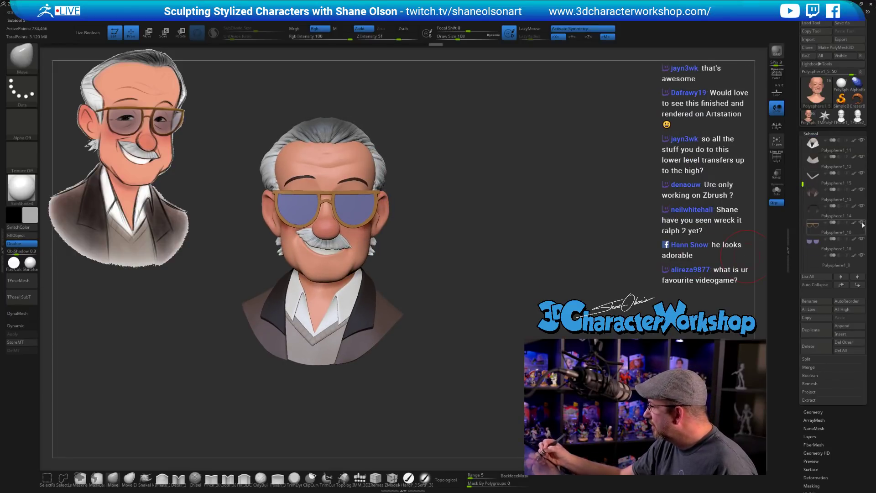
{"action": "left_click", "coordinate": [862, 222]}
{"action": "left_click_drag", "start_coordinate": [493, 258], "coordinate": [500, 274]}
{"action": "mouse_move", "coordinate": [456, 235]}
{"action": "left_mouse_down"}
{"action": "mouse_move", "coordinate": [457, 265]}
{"action": "mouse_move", "coordinate": [445, 250]}
{"action": "mouse_move", "coordinate": [450, 283]}
{"action": "mouse_move", "coordinate": [453, 227]}
{"action": "mouse_move", "coordinate": [454, 294]}
{"action": "left_mouse_up"}
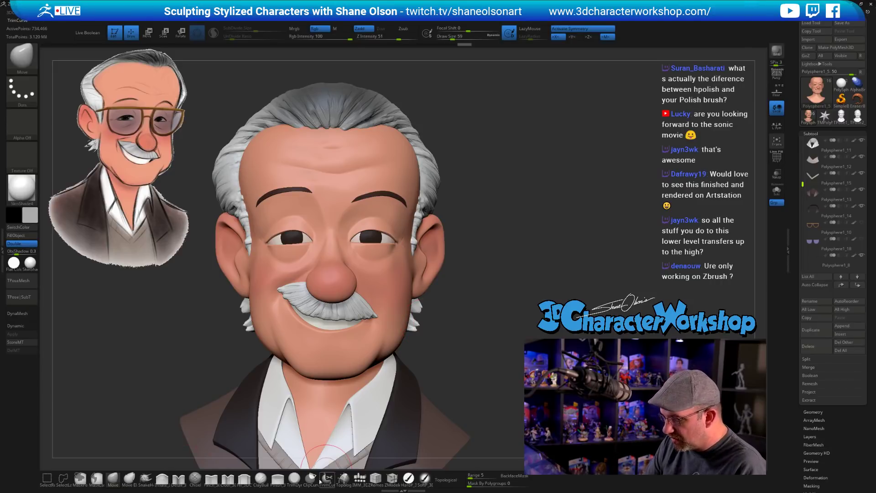
Choose the HardP_3DCW paint brush, sample a dark brown from the model and reduce the draw size to 6
{"action": "left_click", "coordinate": [409, 478]}
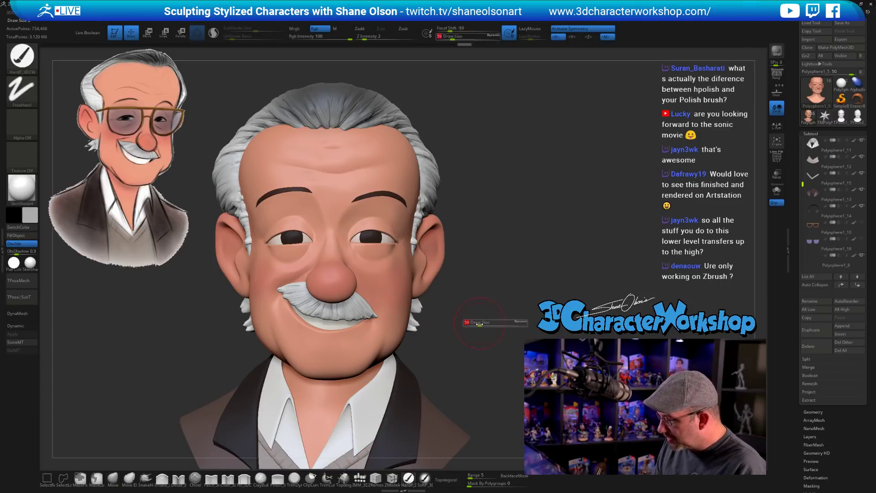
{"action": "mouse_move", "coordinate": [476, 286]}
{"action": "left_mouse_down", "text": "alt"}
{"action": "mouse_move", "coordinate": [493, 251]}
{"action": "mouse_move", "coordinate": [511, 283]}
{"action": "mouse_move", "coordinate": [543, 296]}
{"action": "left_mouse_up", "text": "alt"}
{"action": "key", "text": "s"}
{"action": "left_click", "coordinate": [538, 288]}
{"action": "key", "text": "c"}
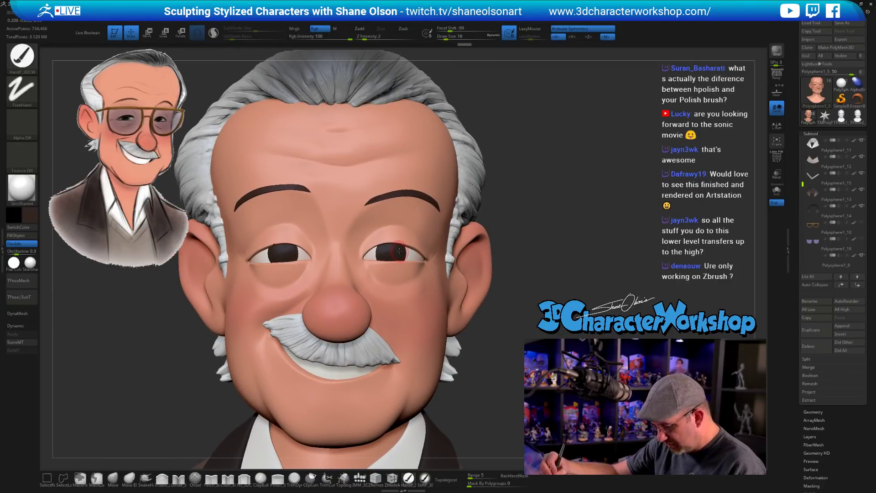
{"action": "key", "text": "s"}
{"action": "left_click", "coordinate": [532, 250]}
{"action": "mouse_move", "coordinate": [534, 247]}
{"action": "left_mouse_down", "text": "alt"}
{"action": "mouse_move", "coordinate": [511, 214]}
{"action": "mouse_move", "coordinate": [537, 246]}
{"action": "mouse_move", "coordinate": [538, 275]}
{"action": "mouse_move", "coordinate": [520, 207]}
{"action": "left_mouse_up", "text": "alt"}
{"action": "key", "text": "s"}
{"action": "left_click", "coordinate": [539, 252]}
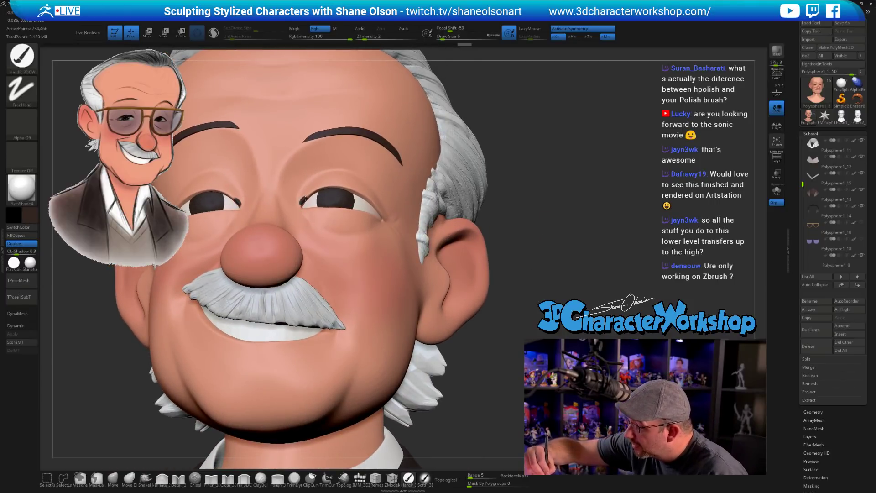
Try to paint a dark lash line along the upper eyelid edge at a draw size of 5
{"action": "left_click_drag", "start_coordinate": [306, 199], "coordinate": [310, 193]}
{"action": "key", "text": "ctrl+z"}
{"action": "left_click_drag", "start_coordinate": [516, 201], "coordinate": [545, 267], "text": "alt"}
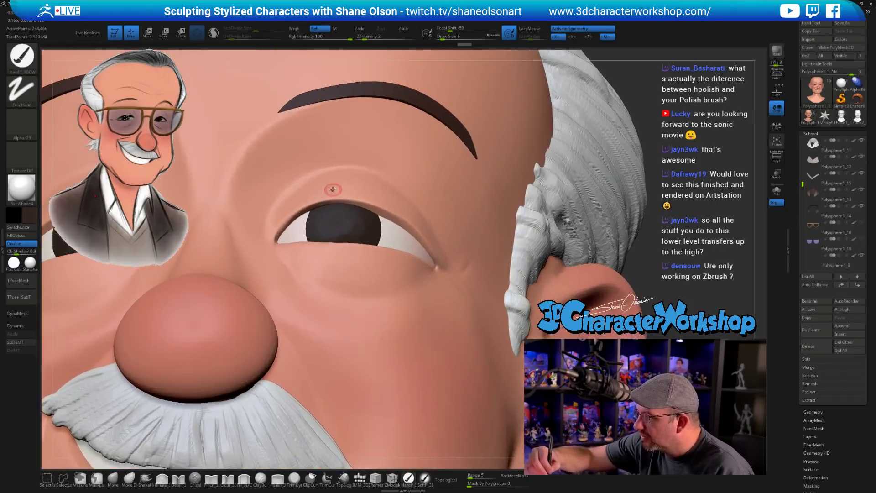
{"action": "right_click_drag", "start_coordinate": [333, 190], "coordinate": [278, 234]}
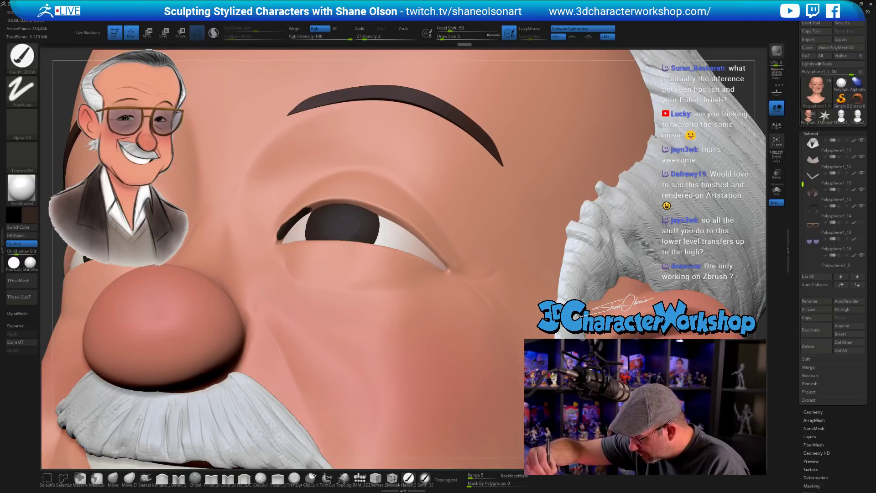
{"action": "mouse_move", "coordinate": [365, 203]}
{"action": "left_mouse_down"}
{"action": "mouse_move", "coordinate": [417, 230]}
{"action": "mouse_move", "coordinate": [450, 266]}
{"action": "left_mouse_up"}
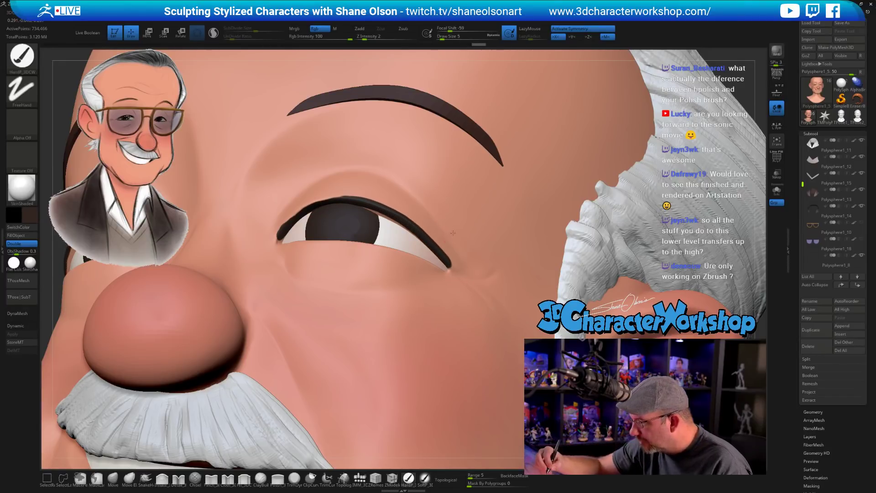
{"action": "mouse_move", "coordinate": [453, 233]}
{"action": "right_mouse_down"}
{"action": "mouse_move", "coordinate": [611, 201]}
{"action": "mouse_move", "coordinate": [596, 215]}
{"action": "right_mouse_up"}
{"action": "key", "text": "ctrl+z"}
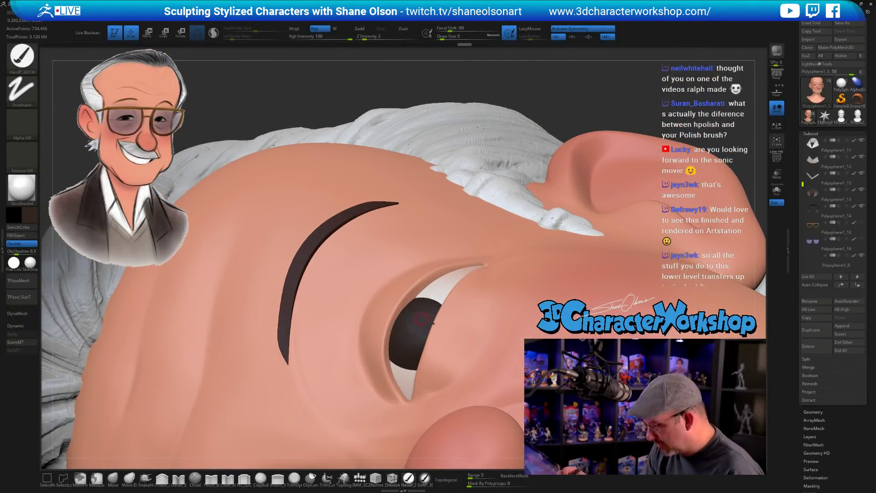
Isolate the head, paint a dark lash line along the upper eyelid rim at draw size 4, and restore the full bust
{"action": "right_click_drag", "start_coordinate": [425, 299], "coordinate": [449, 264]}
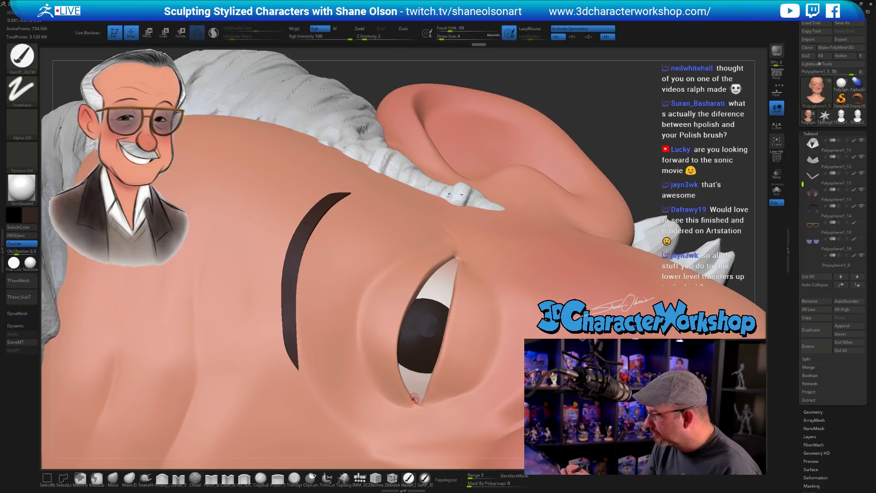
{"action": "left_click", "coordinate": [776, 191]}
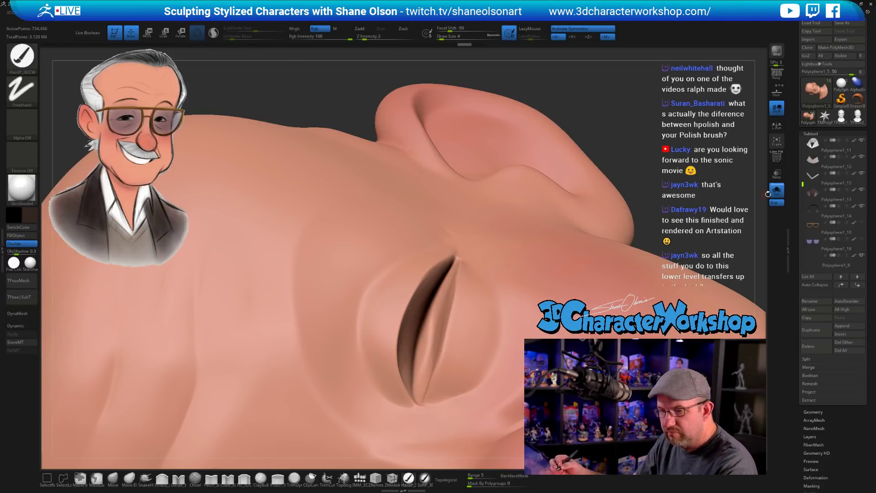
{"action": "right_click_drag", "start_coordinate": [442, 278], "coordinate": [438, 276]}
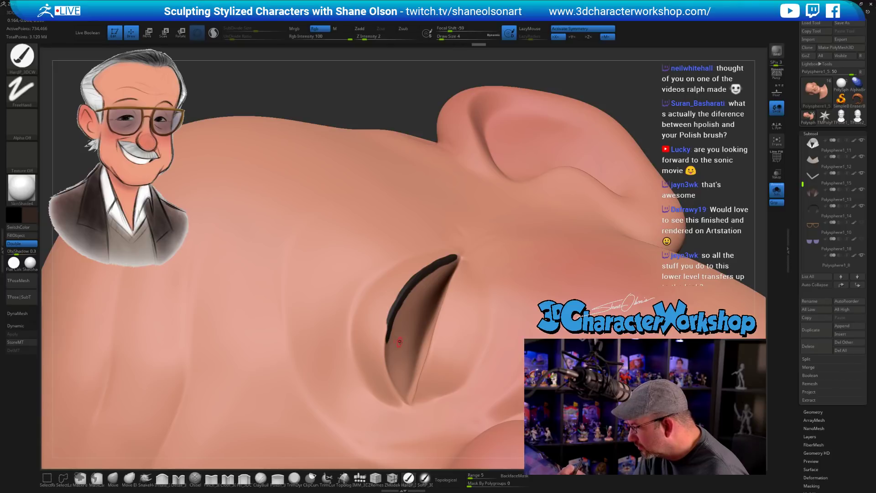
{"action": "key", "text": "ctrl+z"}
{"action": "right_click_drag", "start_coordinate": [418, 291], "coordinate": [432, 273]}
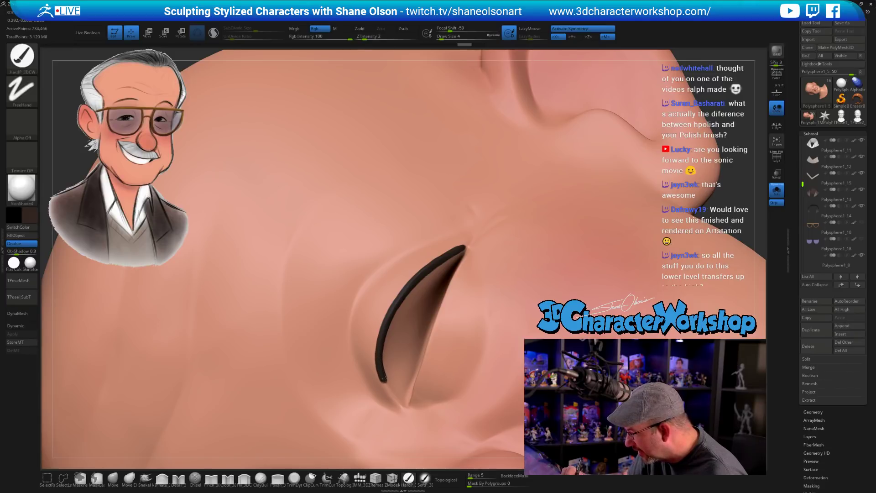
{"action": "left_click_drag", "start_coordinate": [388, 388], "coordinate": [394, 398]}
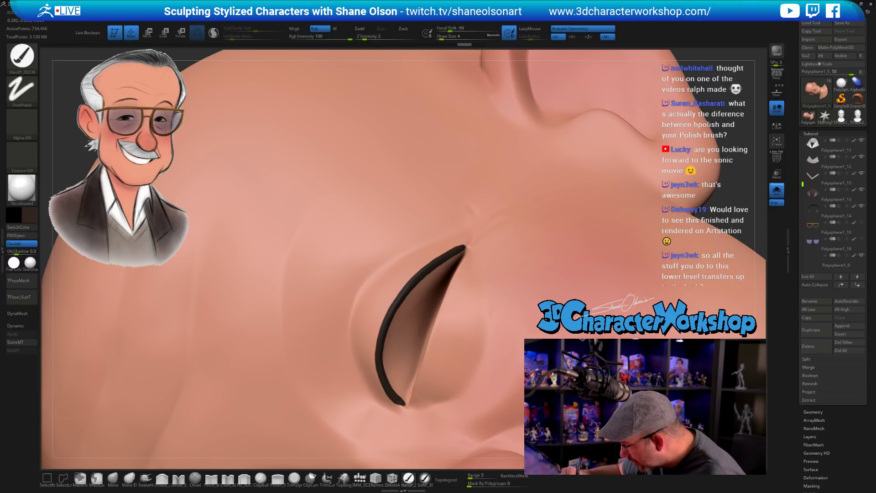
{"action": "left_click", "coordinate": [777, 191]}
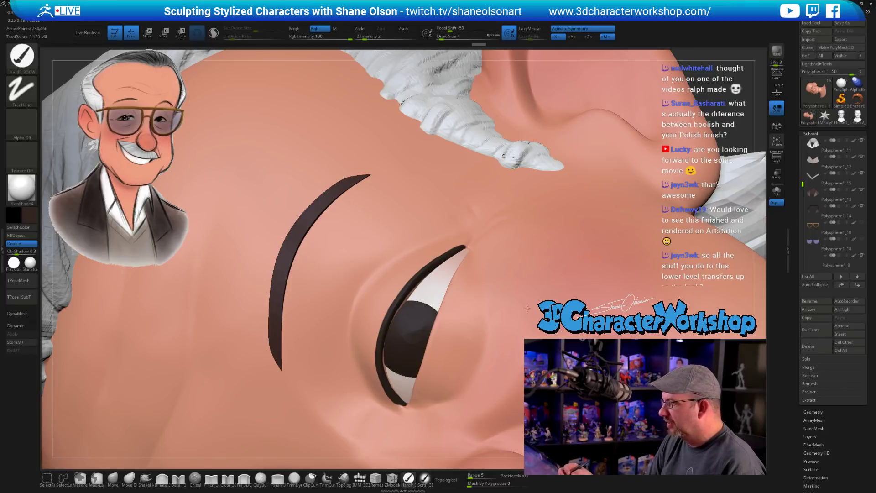
{"action": "right_click_drag", "start_coordinate": [534, 331], "coordinate": [555, 197], "text": "ctrl"}
{"action": "left_click_drag", "start_coordinate": [556, 197], "coordinate": [509, 265]}
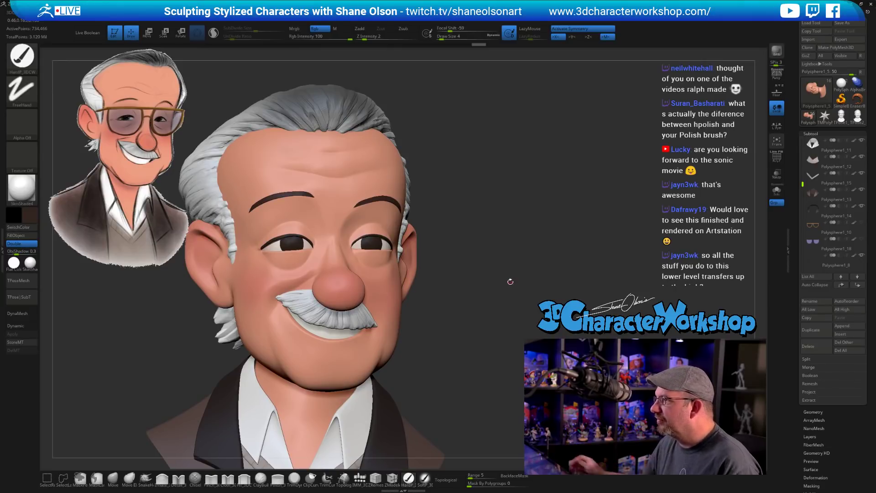
{"action": "left_click_drag", "start_coordinate": [469, 172], "coordinate": [547, 205]}
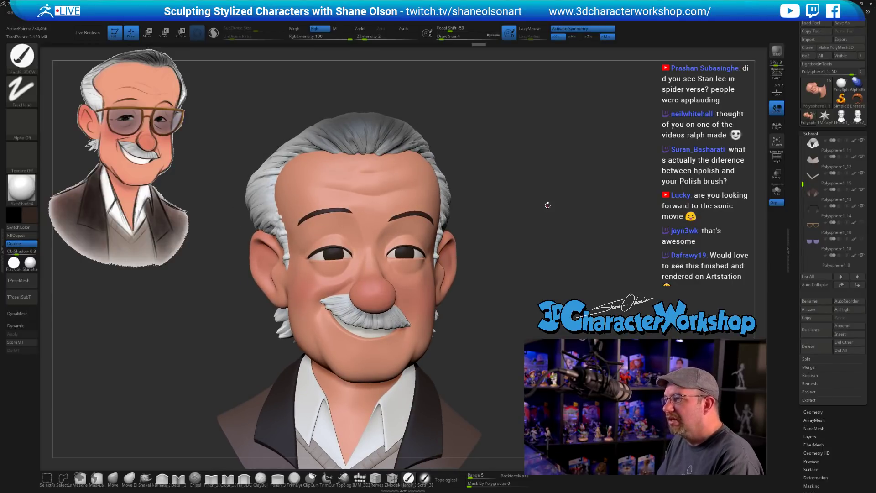
{"action": "left_click_drag", "start_coordinate": [546, 207], "coordinate": [580, 211]}
Switch to the PolySphere tool, hide its ruler subtool and subdivide the sphere until it is smooth
{"action": "left_click", "coordinate": [841, 83]}
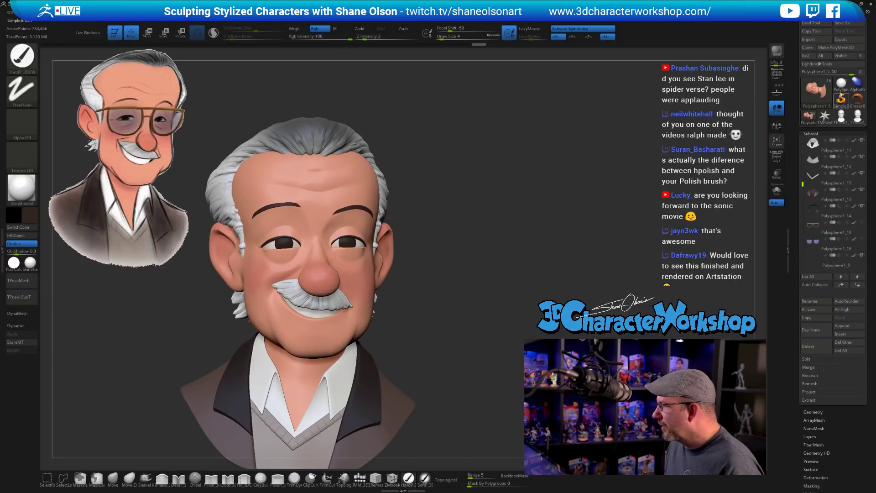
{"action": "left_click", "coordinate": [28, 220]}
{"action": "left_click_drag", "start_coordinate": [16, 205], "coordinate": [16, 206]}
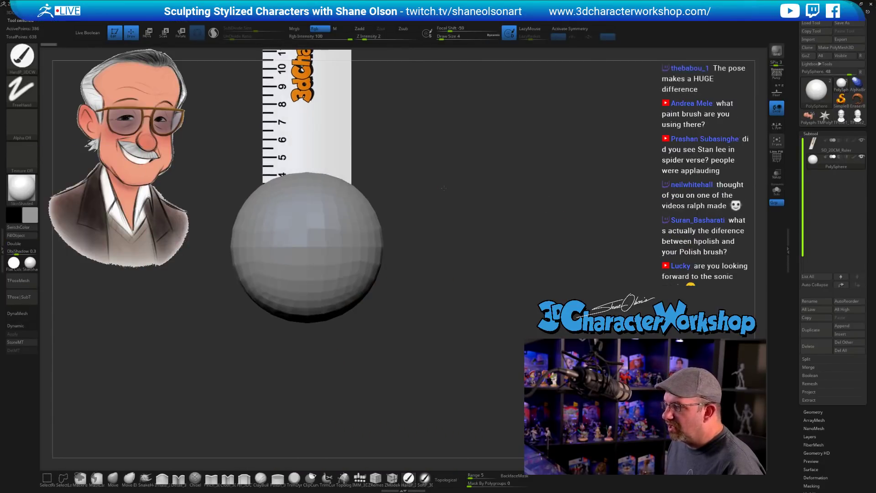
{"action": "left_click", "coordinate": [861, 143]}
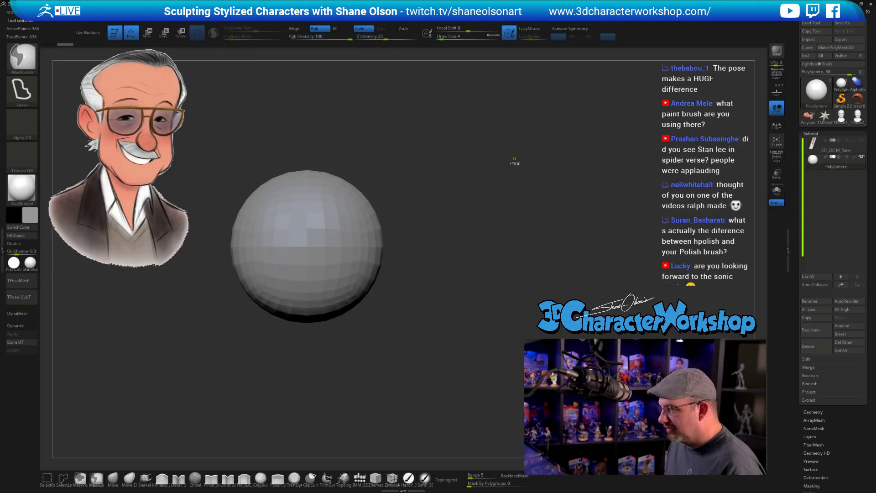
{"action": "left_click_drag", "start_coordinate": [514, 161], "coordinate": [498, 188], "text": "ctrl"}
{"action": "key", "text": "ctrl+d"}
{"action": "left_click_drag", "start_coordinate": [450, 204], "coordinate": [486, 225], "text": "alt"}
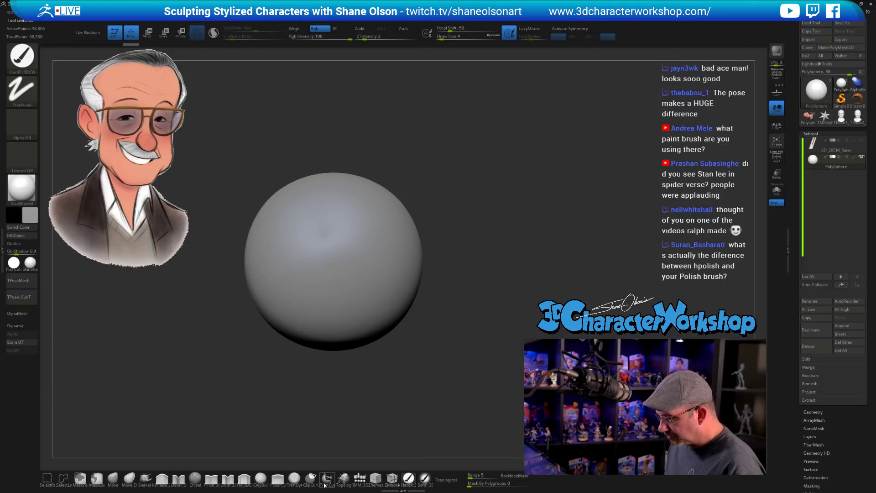
Select the Polish_3DCW brush with a draw size of 140 and change the sphere's colour to near white
{"action": "key", "text": "s"}
{"action": "left_click", "coordinate": [391, 376]}
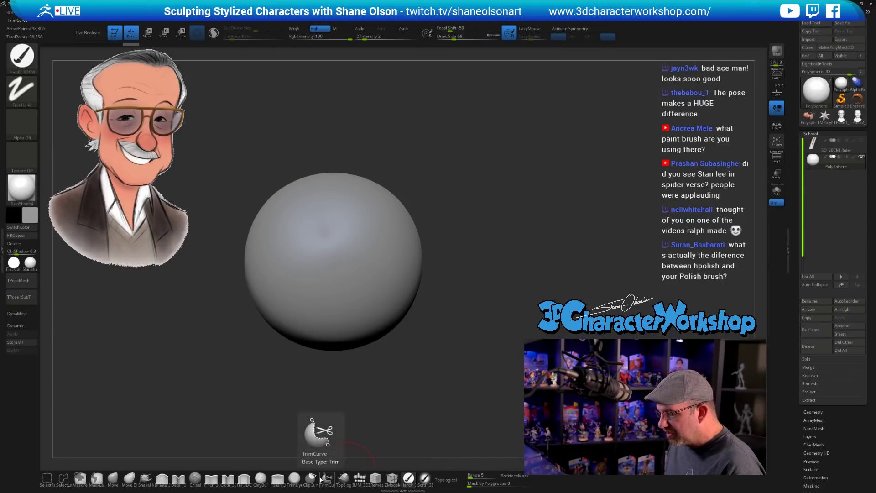
{"action": "left_click", "coordinate": [278, 478]}
{"action": "key", "text": "s"}
{"action": "left_click_drag", "start_coordinate": [480, 255], "coordinate": [486, 259]}
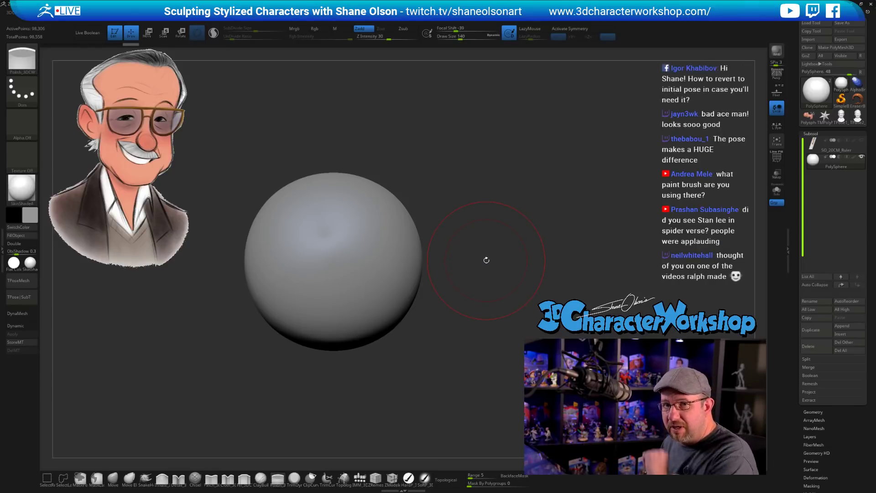
{"action": "left_click_drag", "start_coordinate": [440, 229], "coordinate": [379, 244]}
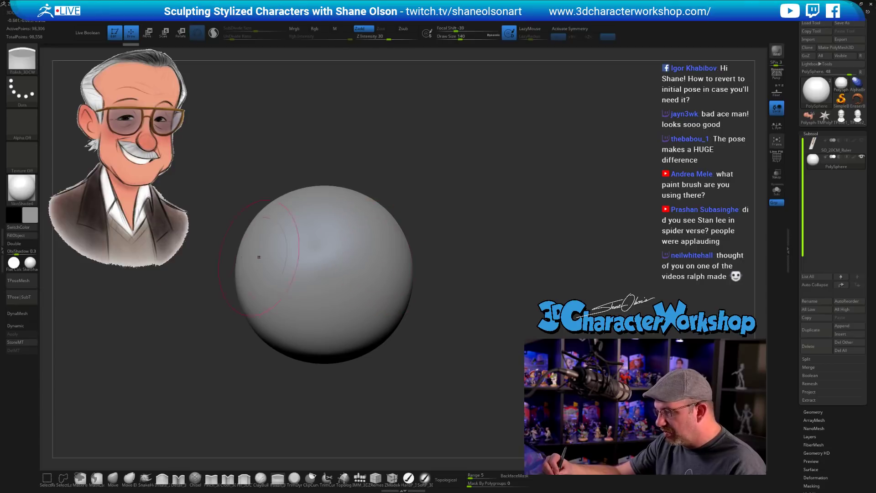
{"action": "left_click", "coordinate": [32, 218]}
{"action": "left_click", "coordinate": [19, 175]}
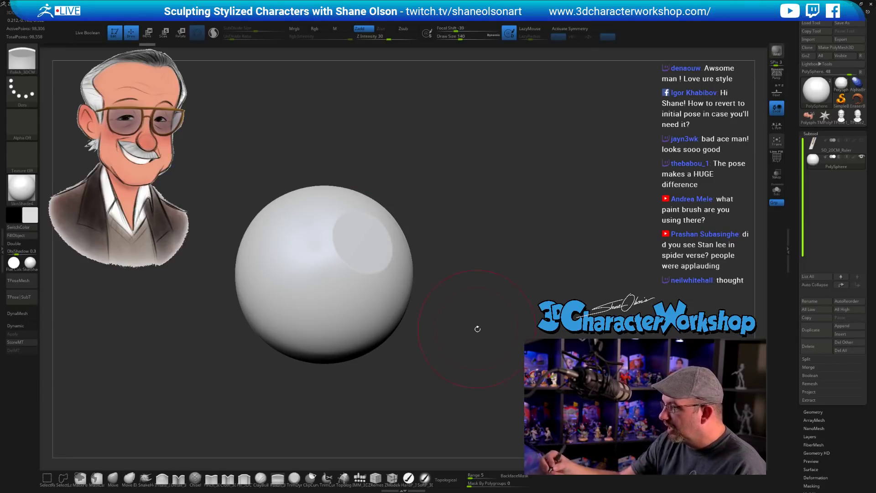
Flatten round facets on the sphere with the Polish_3DCW brush and examine them from the front and in profile
{"action": "left_click_drag", "start_coordinate": [475, 329], "coordinate": [498, 307]}
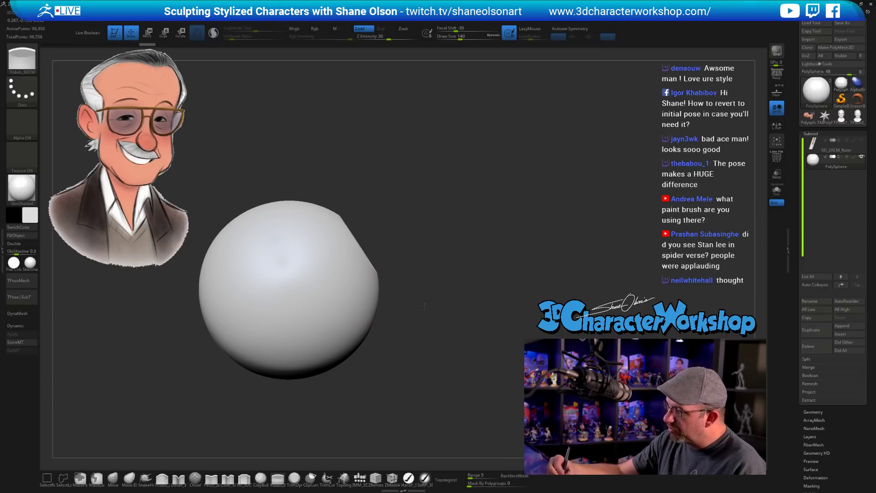
{"action": "left_click_drag", "start_coordinate": [448, 335], "coordinate": [448, 389]}
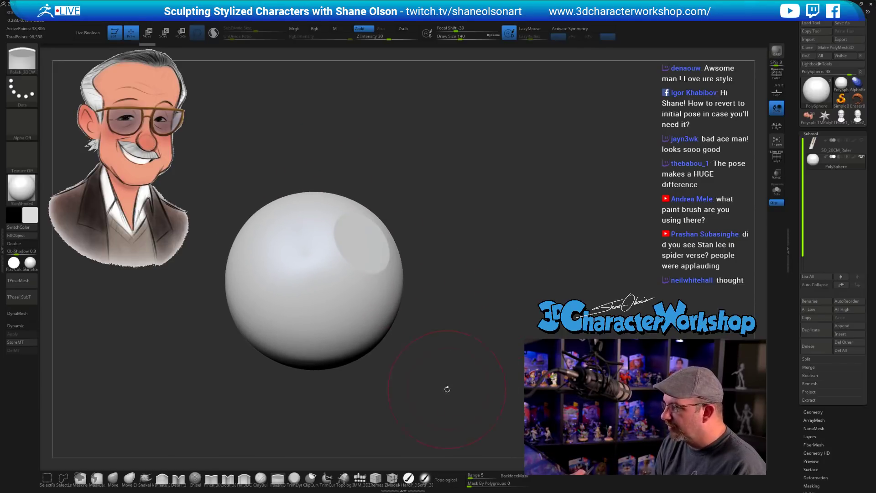
{"action": "mouse_move", "coordinate": [319, 265]}
{"action": "left_mouse_down"}
{"action": "mouse_move", "coordinate": [324, 273]}
{"action": "mouse_move", "coordinate": [311, 266]}
{"action": "left_mouse_up"}
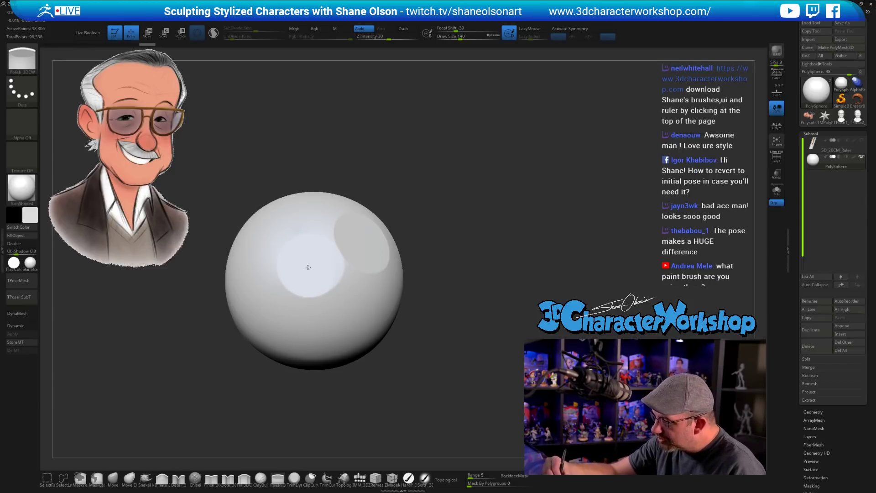
{"action": "left_click_drag", "start_coordinate": [430, 326], "coordinate": [456, 386]}
Switch to the hPolish brush and try a stroke on the lower front of the sphere
{"action": "key", "text": "b"}
{"action": "key", "text": "h"}
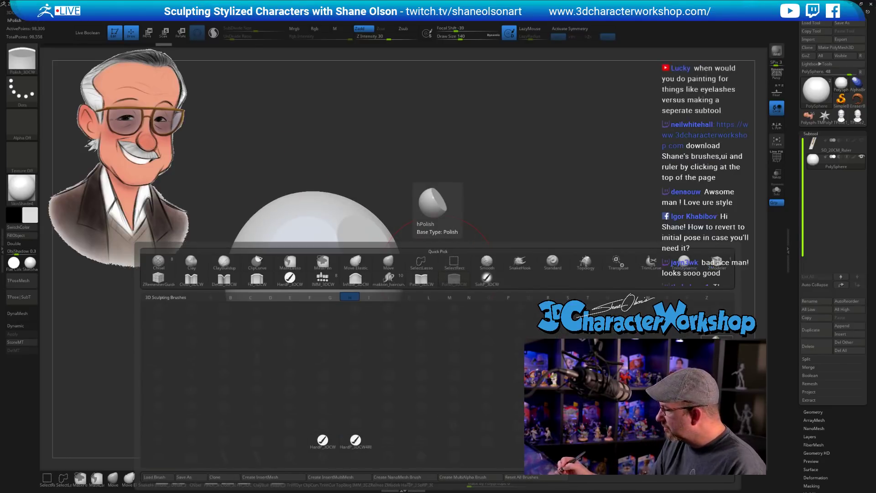
{"action": "key", "text": "p"}
{"action": "mouse_move", "coordinate": [354, 289]}
{"action": "left_mouse_down"}
{"action": "mouse_move", "coordinate": [347, 304]}
{"action": "mouse_move", "coordinate": [355, 333]}
{"action": "mouse_move", "coordinate": [352, 305]}
{"action": "left_mouse_up"}
{"action": "mouse_move", "coordinate": [448, 336]}
{"action": "left_mouse_down"}
{"action": "mouse_move", "coordinate": [442, 358]}
{"action": "mouse_move", "coordinate": [454, 364]}
{"action": "mouse_move", "coordinate": [473, 348]}
{"action": "mouse_move", "coordinate": [463, 349]}
{"action": "left_mouse_up"}
Try hPolish strokes on the sphere at a draw size of 65 and undo them
{"action": "key", "text": "s"}
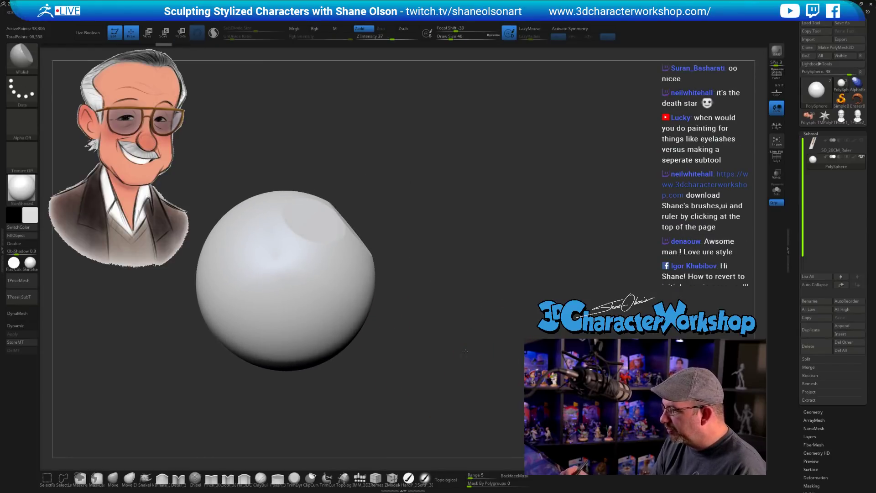
{"action": "left_click_drag", "start_coordinate": [422, 313], "coordinate": [439, 309]}
{"action": "left_click_drag", "start_coordinate": [298, 293], "coordinate": [297, 293]}
{"action": "mouse_move", "coordinate": [402, 297]}
{"action": "left_mouse_down"}
{"action": "mouse_move", "coordinate": [424, 347]}
{"action": "mouse_move", "coordinate": [446, 365]}
{"action": "left_mouse_up"}
{"action": "key", "text": "ctrl+z"}
{"action": "left_click_drag", "start_coordinate": [337, 293], "coordinate": [330, 292]}
{"action": "key", "text": "ctrl+z"}
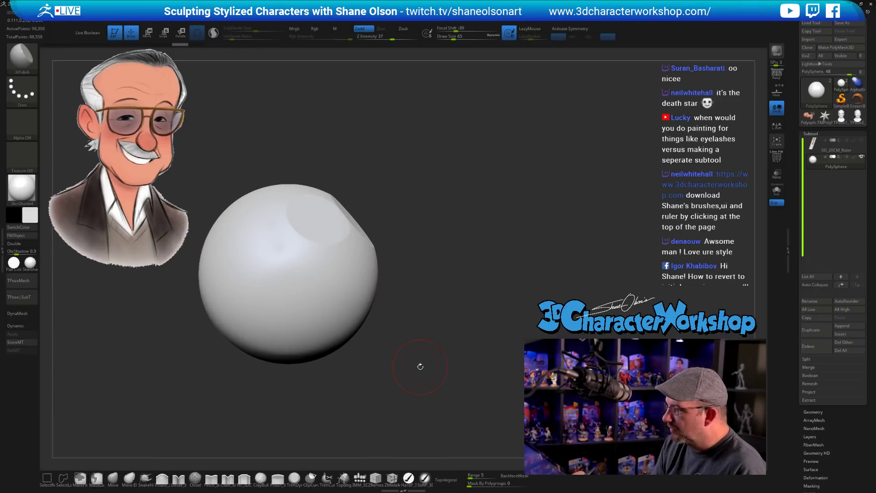
Set the hPolish draw size to 120, flatten a facet on the sphere for comparison, and undo all the facets
{"action": "type", "text": "s120"}
{"action": "key", "text": "Return"}
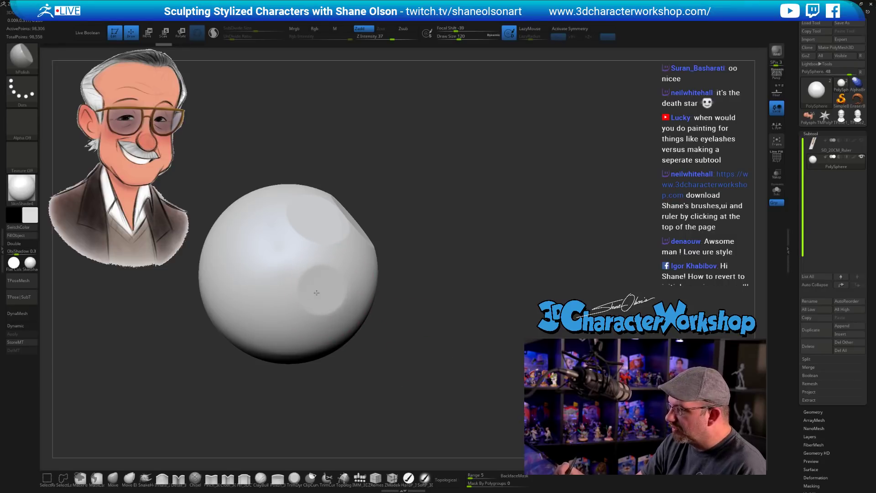
{"action": "left_click_drag", "start_coordinate": [423, 355], "coordinate": [424, 340]}
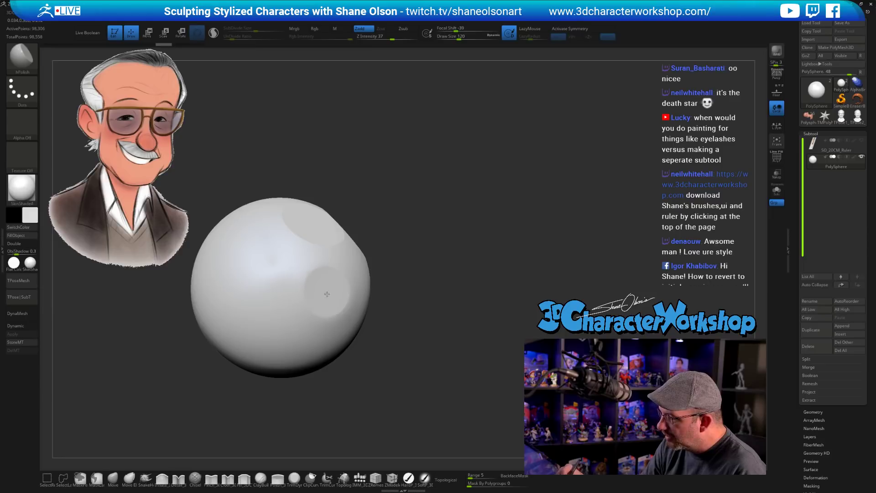
{"action": "mouse_move", "coordinate": [347, 297]}
{"action": "left_mouse_down"}
{"action": "mouse_move", "coordinate": [385, 309]}
{"action": "mouse_move", "coordinate": [373, 345]}
{"action": "mouse_move", "coordinate": [344, 375]}
{"action": "mouse_move", "coordinate": [372, 362]}
{"action": "left_mouse_up"}
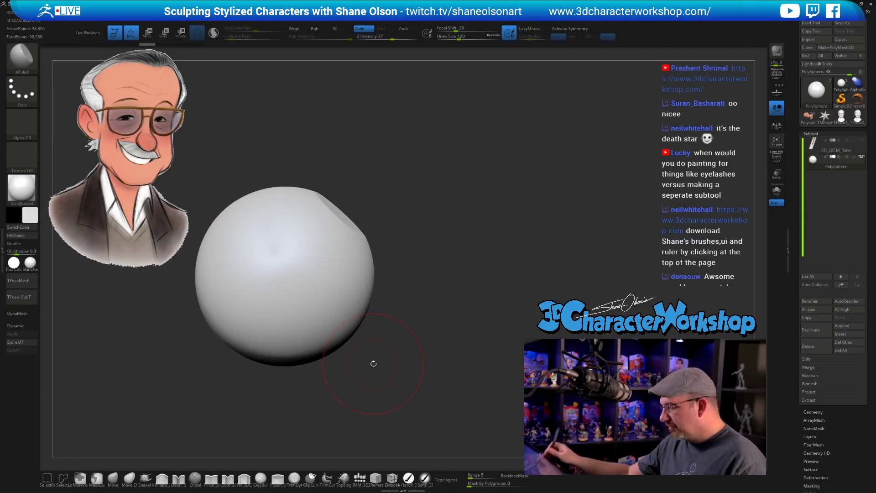
{"action": "key", "text": "ctrl+z"}
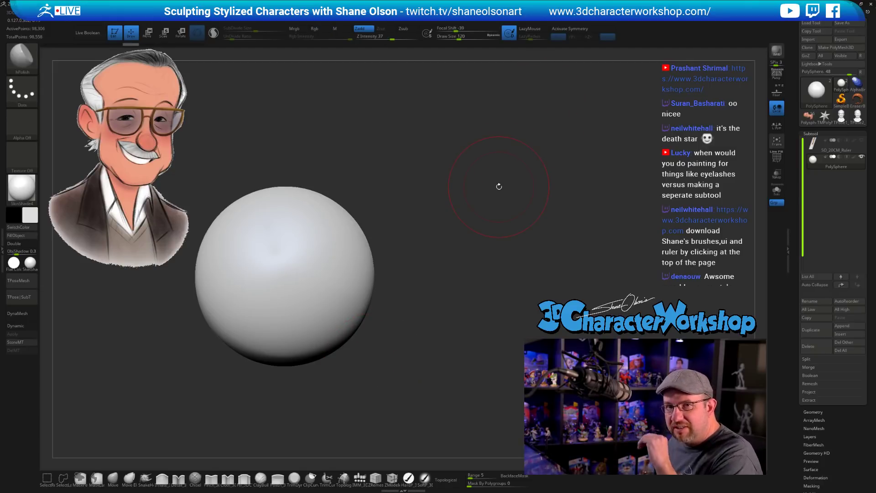
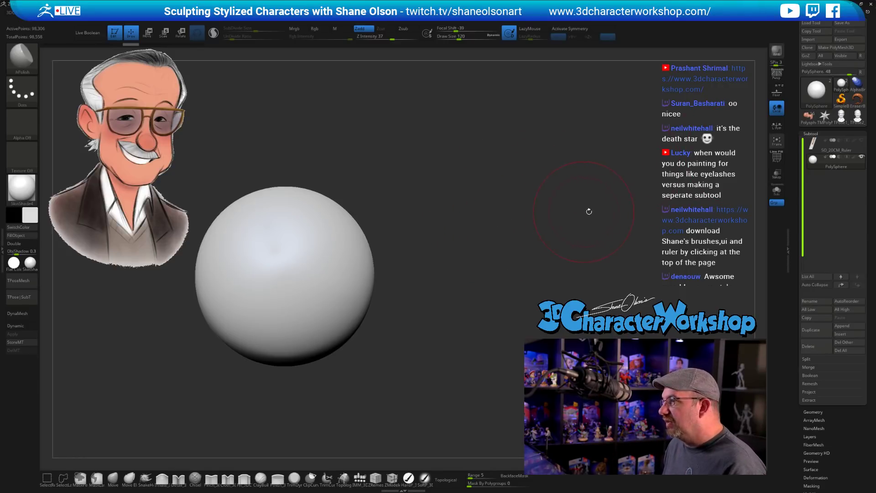
Switch from the sphere back to the Stan Lee bust tool and view it from the front
{"action": "left_click_drag", "start_coordinate": [589, 212], "coordinate": [622, 205]}
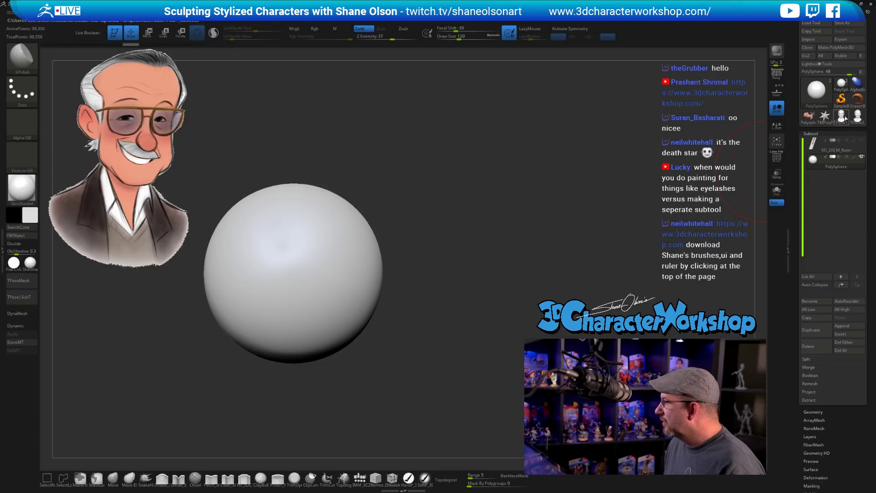
{"action": "mouse_move", "coordinate": [842, 119]}
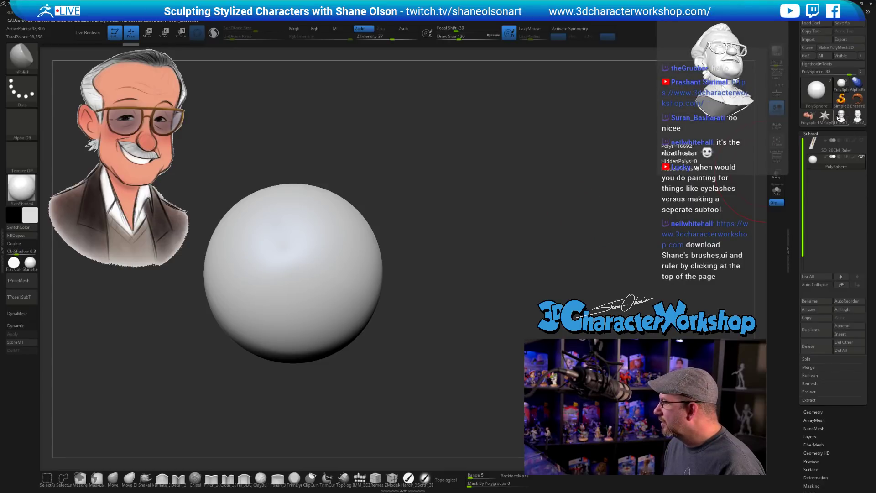
{"action": "left_click", "coordinate": [809, 116]}
{"action": "mouse_move", "coordinate": [493, 229]}
{"action": "left_mouse_down", "text": "shift"}
{"action": "mouse_move", "coordinate": [522, 205]}
{"action": "mouse_move", "coordinate": [485, 233]}
{"action": "left_mouse_up", "text": "shift"}
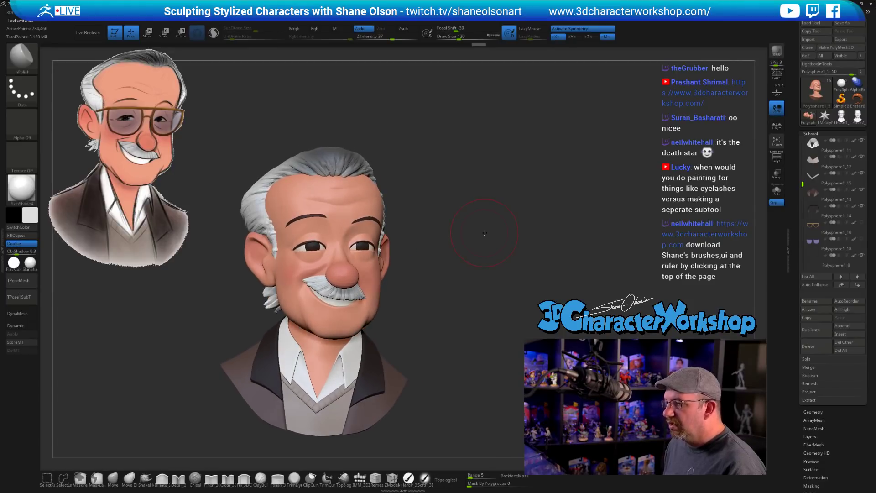
{"action": "left_click_drag", "start_coordinate": [455, 291], "coordinate": [459, 288], "text": "shift"}
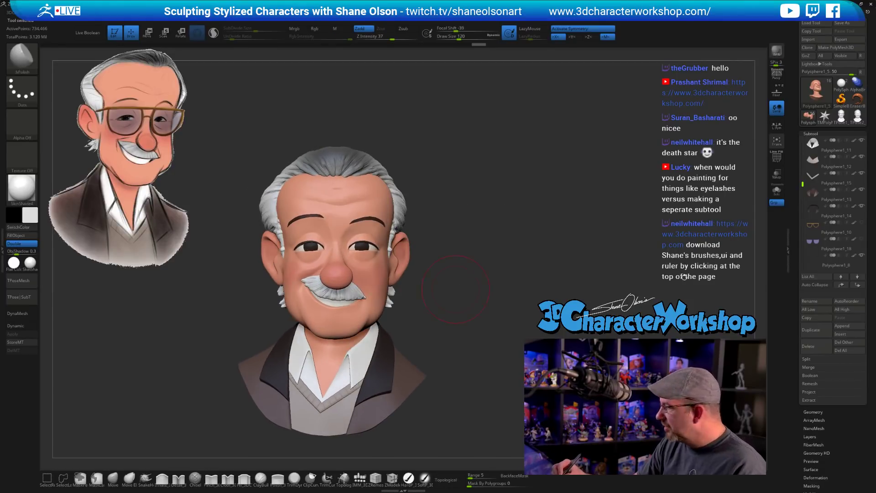
Make the irises the active subtool, activate the transform gizmo and turn symmetry off
{"action": "scroll", "coordinate": [810, 208], "scroll_direction": "up", "scroll_amount": 6}
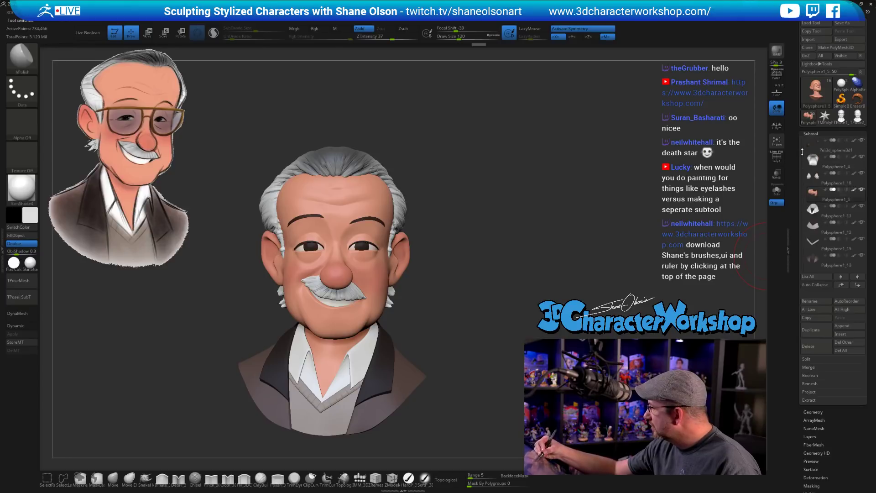
{"action": "left_click", "coordinate": [813, 168]}
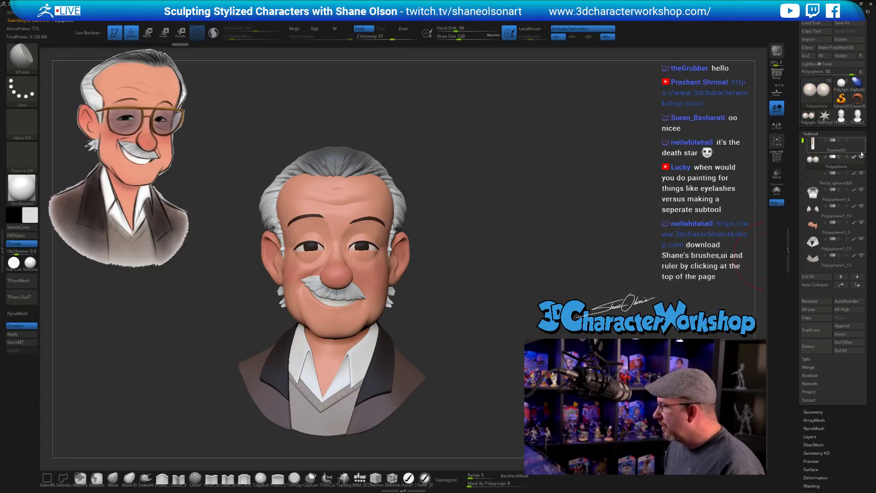
{"action": "left_click", "coordinate": [817, 178]}
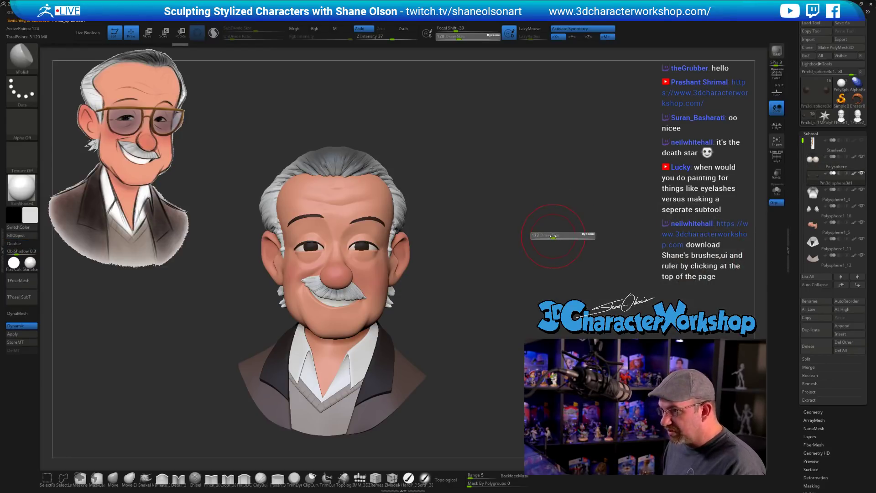
{"action": "left_click", "coordinate": [552, 235]}
{"action": "key", "text": "e"}
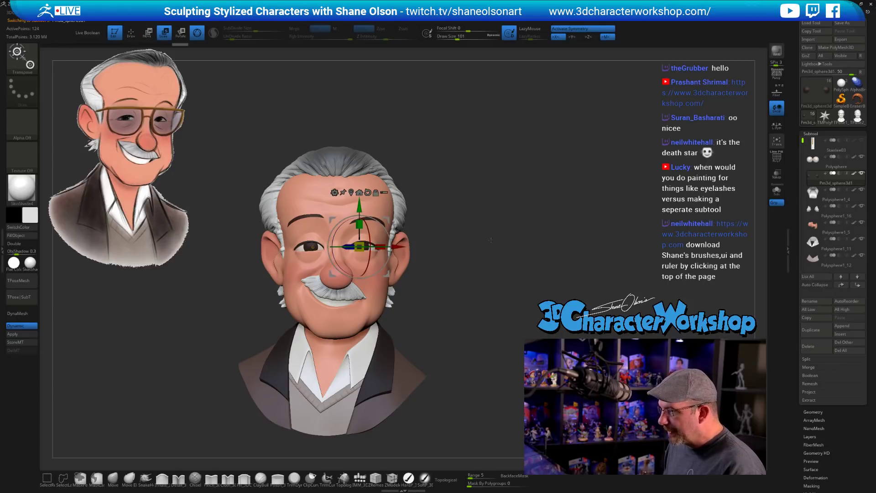
{"action": "left_click_drag", "start_coordinate": [491, 239], "coordinate": [517, 209], "text": "alt"}
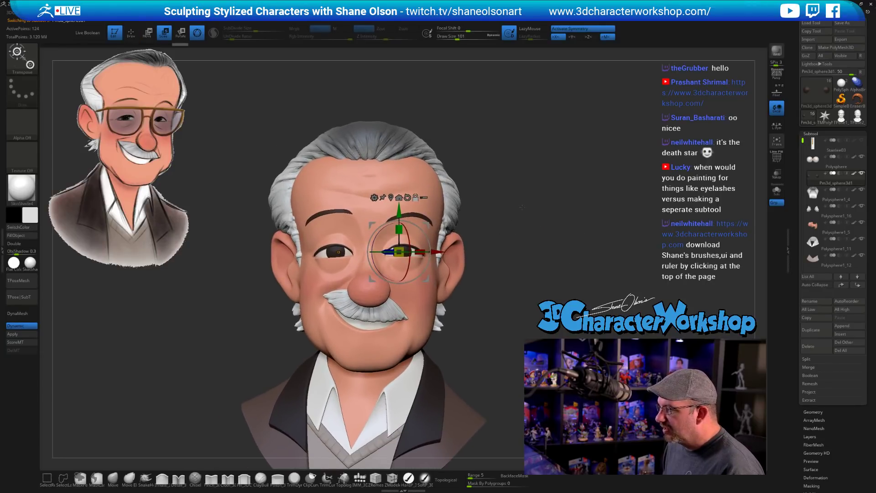
{"action": "mouse_move", "coordinate": [239, 110]}
{"action": "left_mouse_down", "text": "ctrl"}
{"action": "mouse_move", "coordinate": [233, 315]}
{"action": "mouse_move", "coordinate": [358, 201]}
{"action": "mouse_move", "coordinate": [320, 114]}
{"action": "left_mouse_up", "text": "ctrl"}
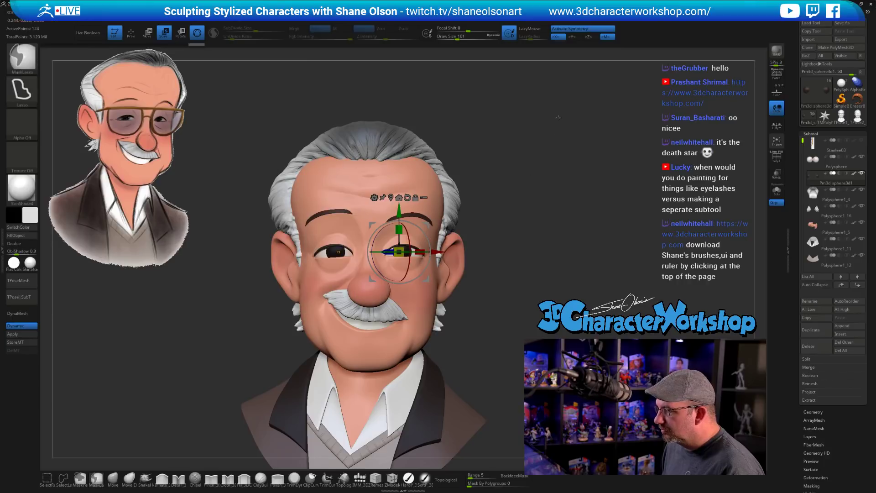
{"action": "key", "text": "x"}
{"action": "left_click_drag", "start_coordinate": [552, 184], "coordinate": [413, 260]}
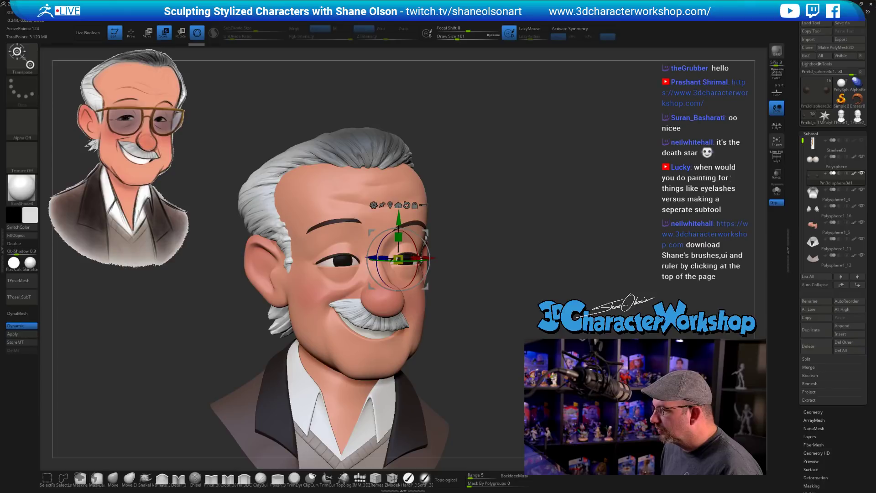
Isolate the irises with Dynamic Subdiv and polyframe on and inspect their shape from several angles
{"action": "left_click", "coordinate": [779, 193]}
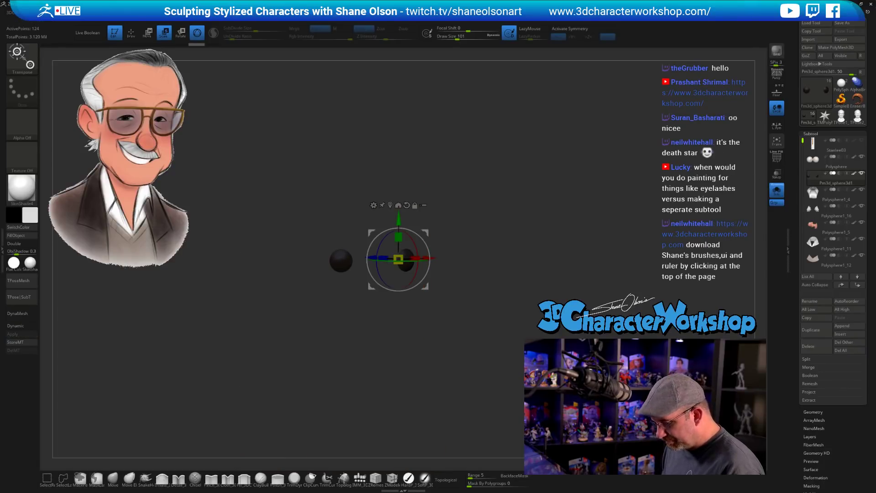
{"action": "left_click_drag", "start_coordinate": [552, 199], "coordinate": [514, 228]}
{"action": "key", "text": "d"}
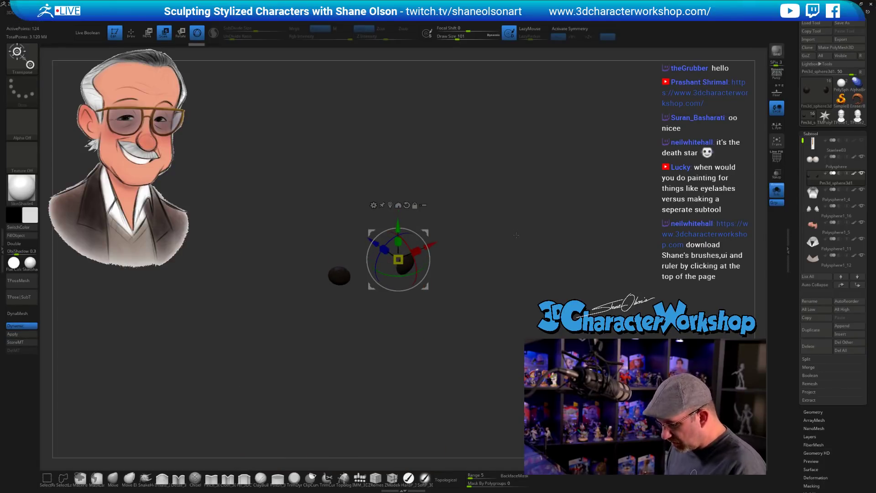
{"action": "key", "text": "shift+f"}
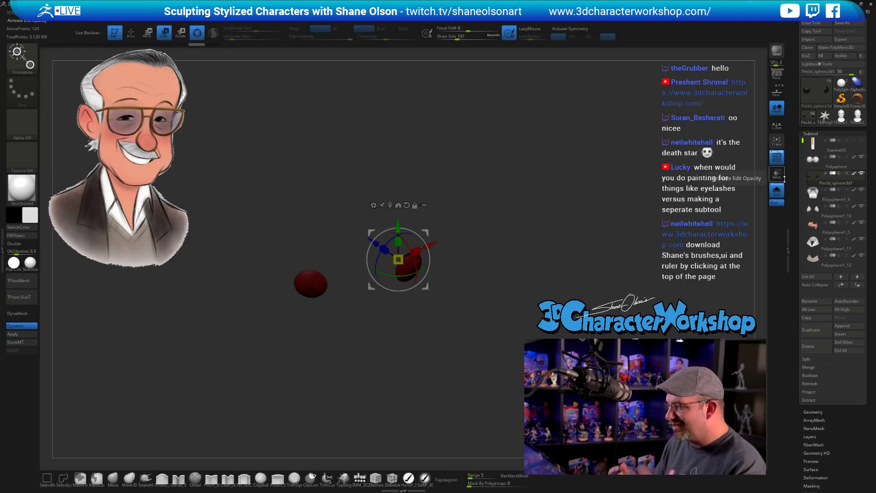
{"action": "left_click_drag", "start_coordinate": [520, 279], "coordinate": [535, 291]}
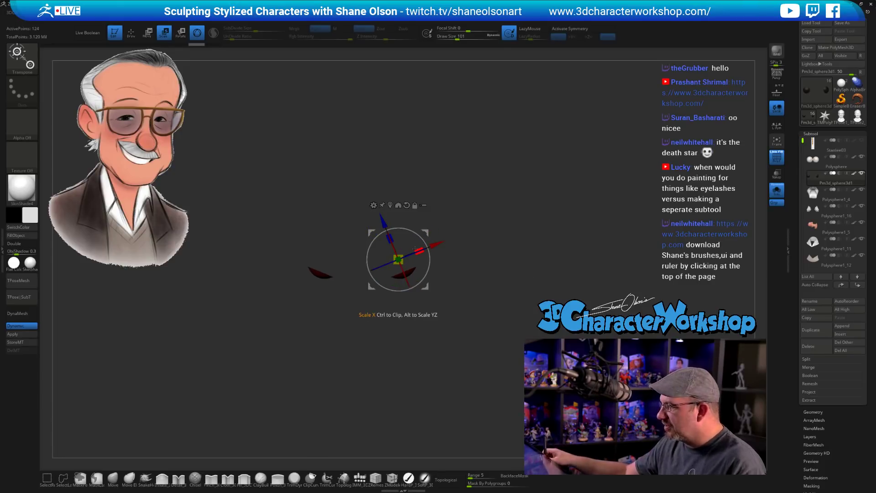
Select the eyeballs subtool directly above the irises and open the subtool merge options
{"action": "left_click", "coordinate": [813, 161]}
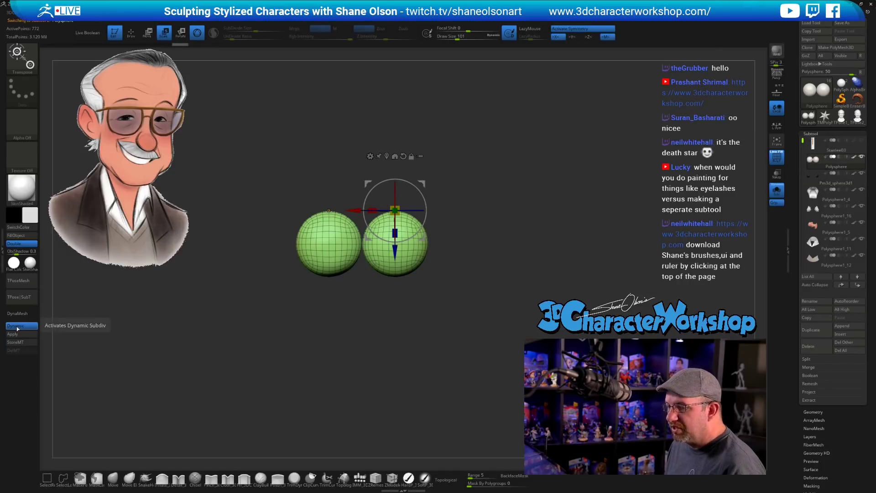
{"action": "left_click", "coordinate": [814, 177]}
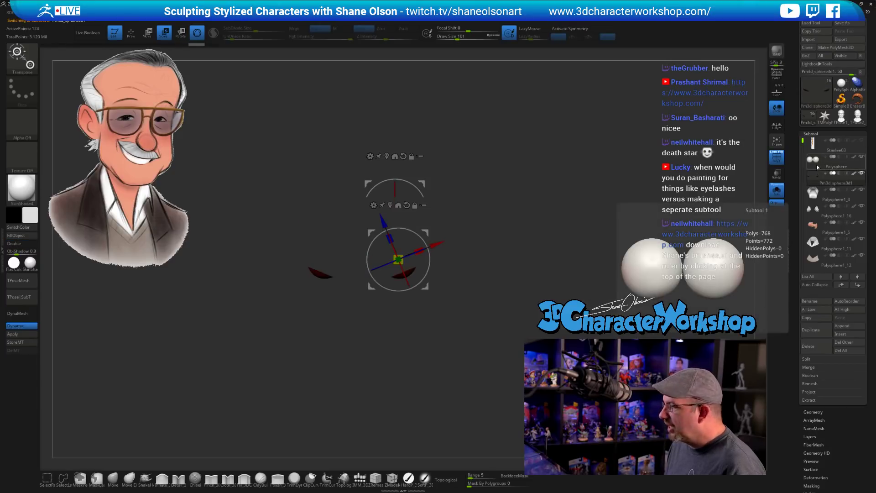
{"action": "left_click", "coordinate": [813, 162]}
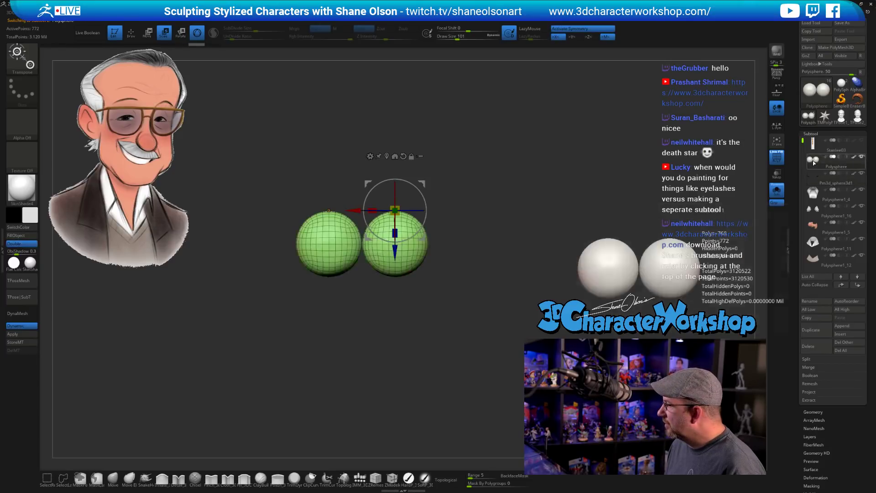
{"action": "left_click", "coordinate": [812, 368]}
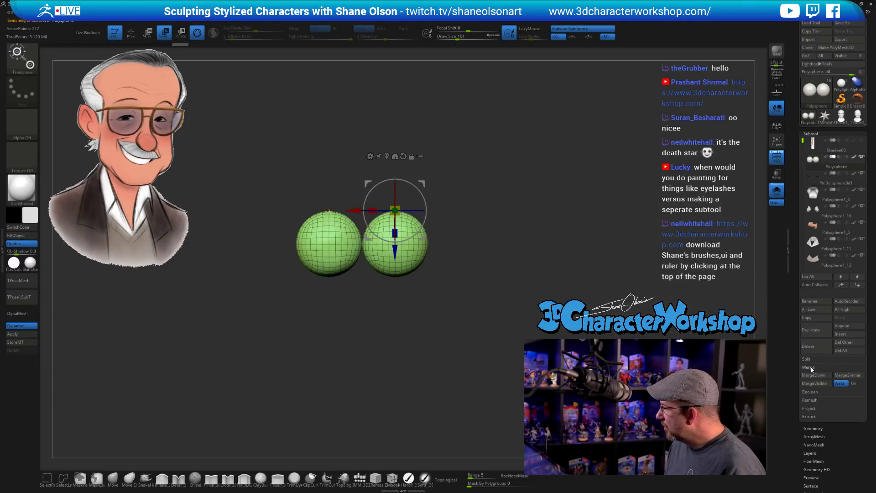
Save the tool as Stanlee_Posed in the Twitch folder
{"action": "left_click", "coordinate": [843, 23]}
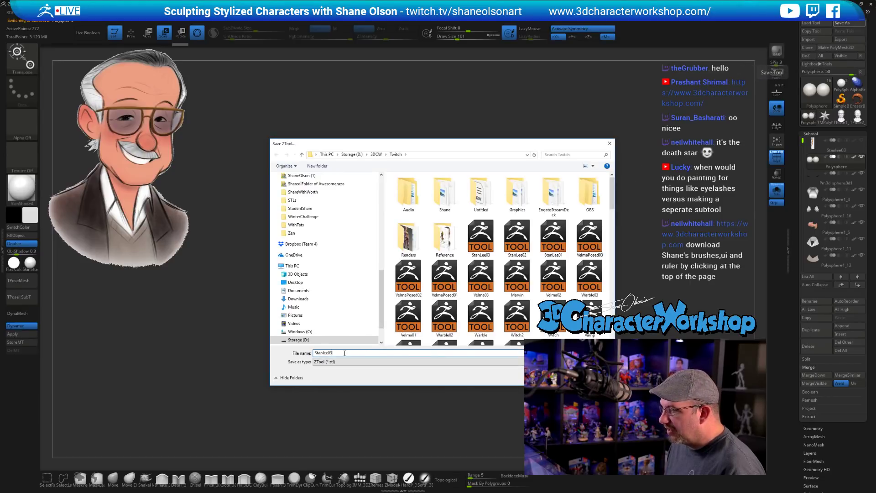
{"action": "key", "text": "BackSpace"}
{"action": "key", "text": "BackSpace"}
{"action": "type", "text": "_Posed"}
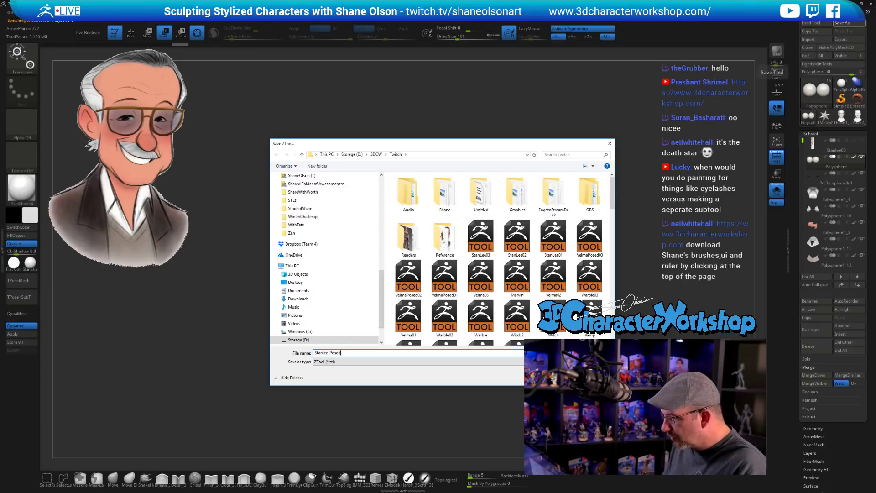
{"action": "key", "text": "Return"}
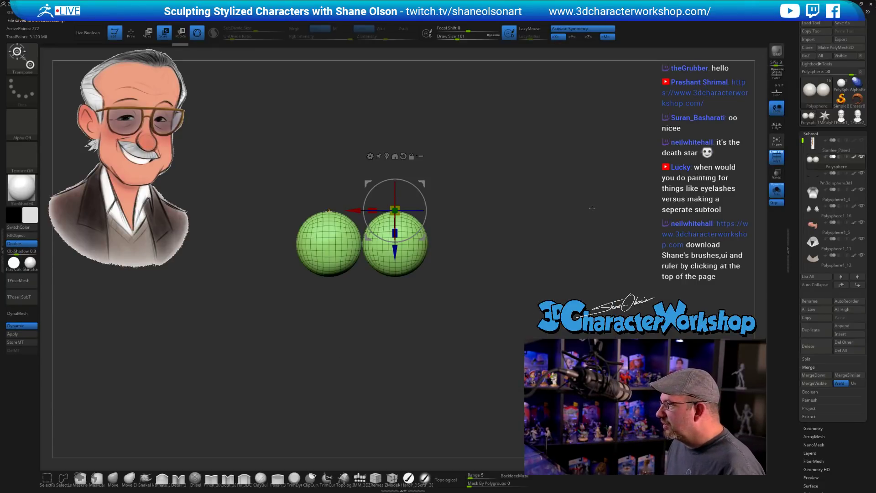
Merge the eyeballs subtool down with the irises subtool and accept the irreversible operation
{"action": "left_click_drag", "start_coordinate": [592, 208], "coordinate": [612, 205], "text": "alt"}
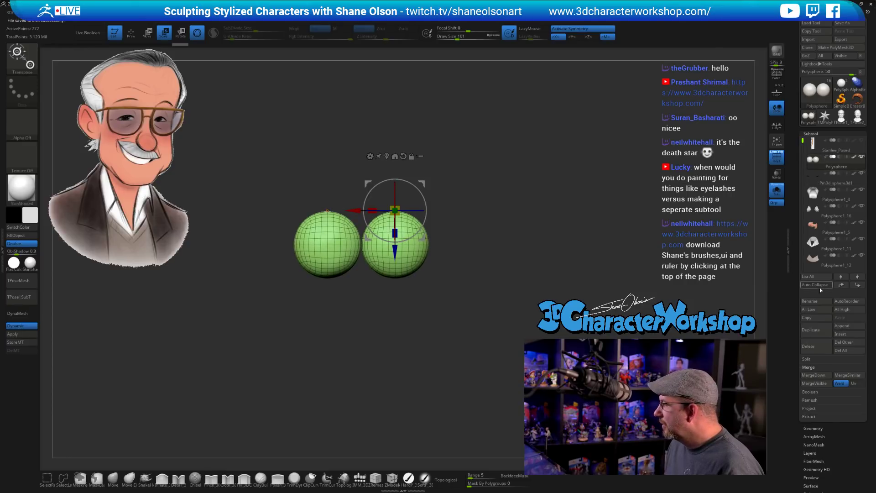
{"action": "left_click", "coordinate": [813, 375]}
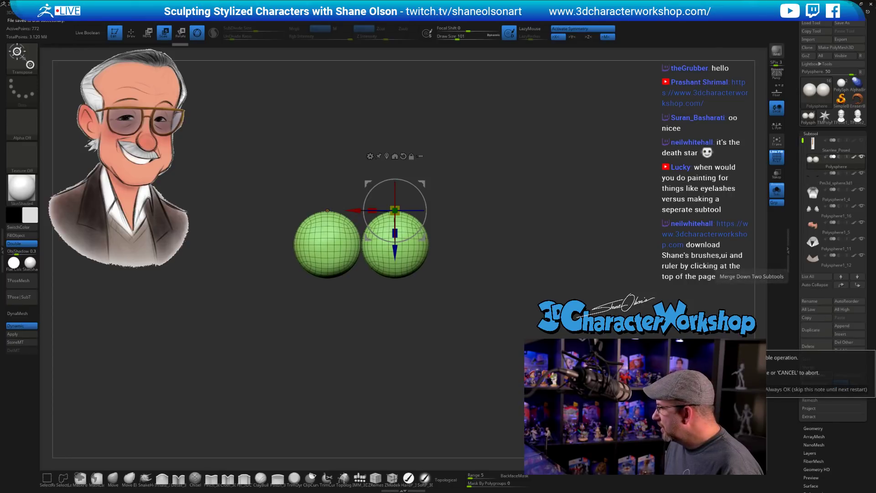
{"action": "left_click", "coordinate": [803, 392]}
{"action": "left_click_drag", "start_coordinate": [561, 249], "coordinate": [511, 200]}
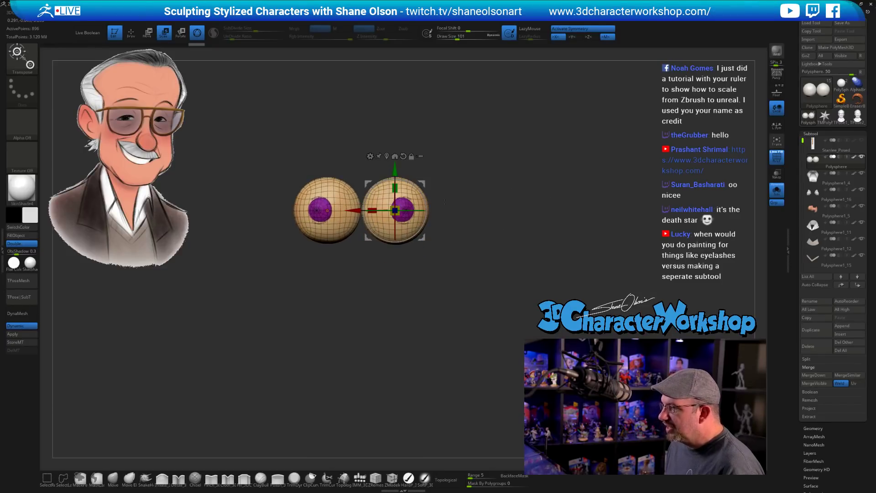
Assign automatic polygroups to the merged eyes so each eyeball and iris has its own group
{"action": "left_click_drag", "start_coordinate": [547, 167], "coordinate": [469, 228], "text": "alt"}
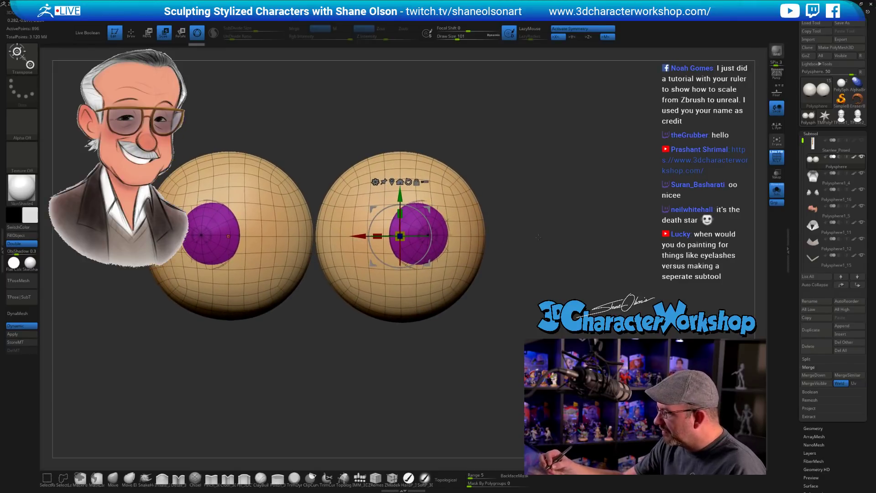
{"action": "left_click_drag", "start_coordinate": [539, 237], "coordinate": [530, 207], "text": "alt"}
{"action": "key", "text": "space"}
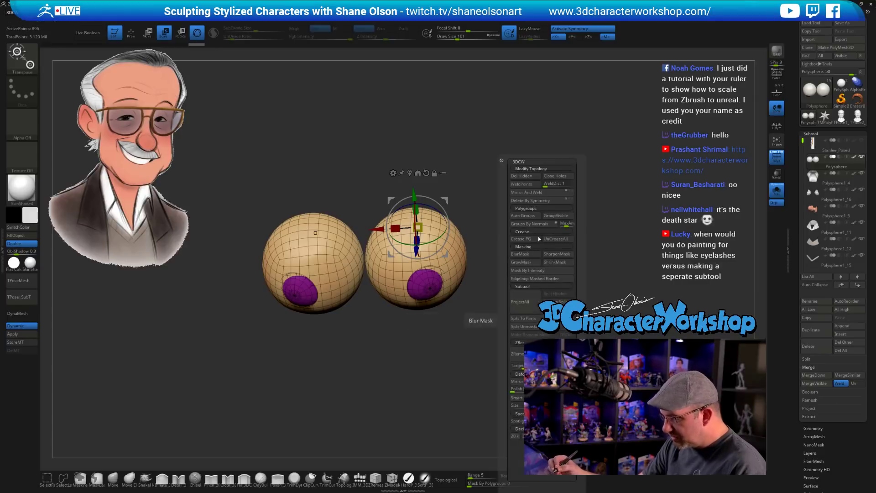
{"action": "left_click", "coordinate": [525, 216]}
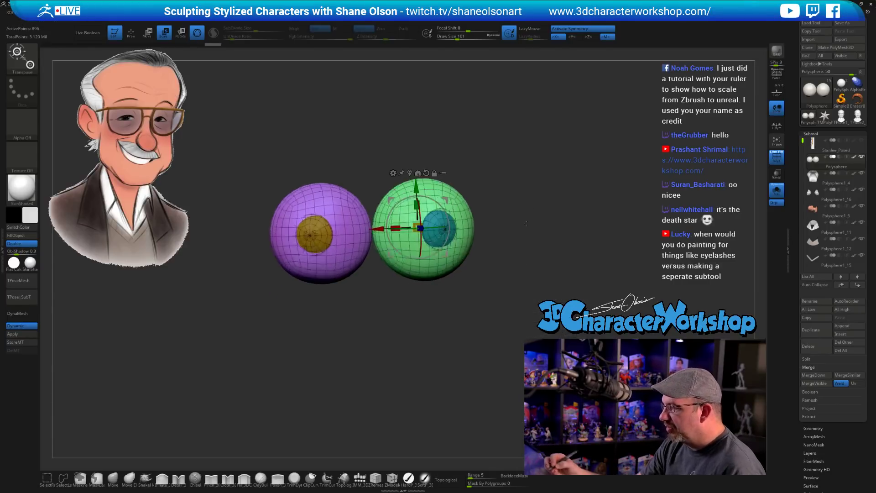
{"action": "left_click_drag", "start_coordinate": [523, 259], "coordinate": [519, 262]}
Show the whole bust again, toggle perspective and compare the eyes with polyframe off and on
{"action": "left_click", "coordinate": [778, 189]}
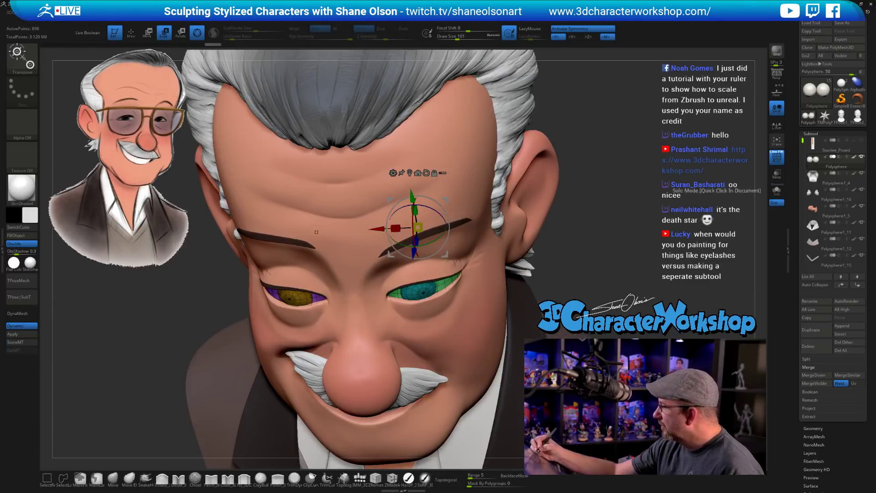
{"action": "mouse_move", "coordinate": [598, 219]}
{"action": "left_mouse_down"}
{"action": "mouse_move", "coordinate": [591, 208]}
{"action": "mouse_move", "coordinate": [590, 215]}
{"action": "left_mouse_up"}
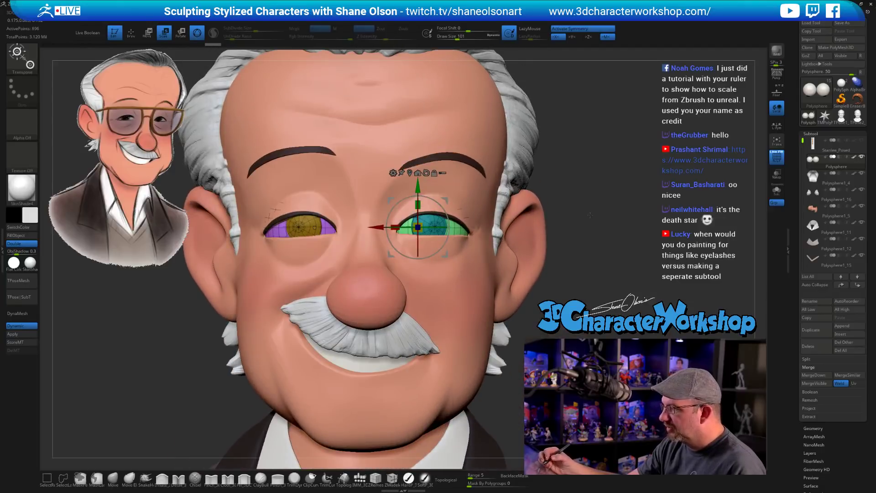
{"action": "key", "text": "shift+f"}
{"action": "key", "text": "p"}
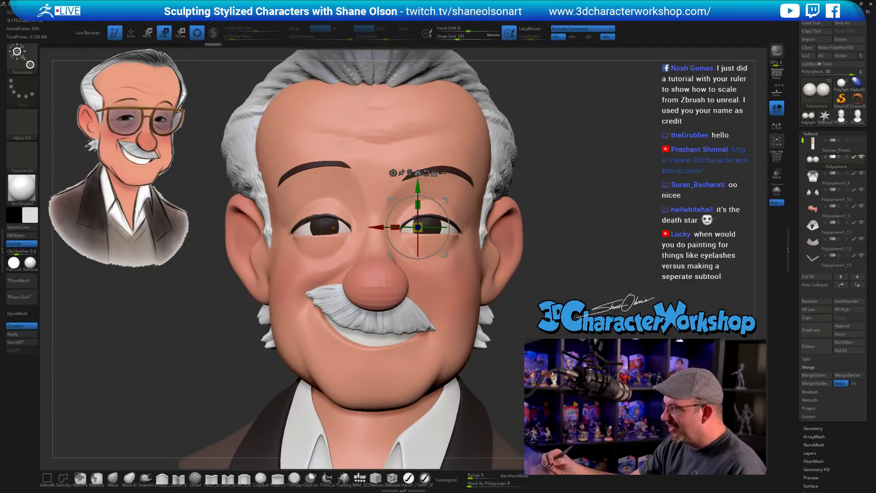
{"action": "key", "text": "shift+f"}
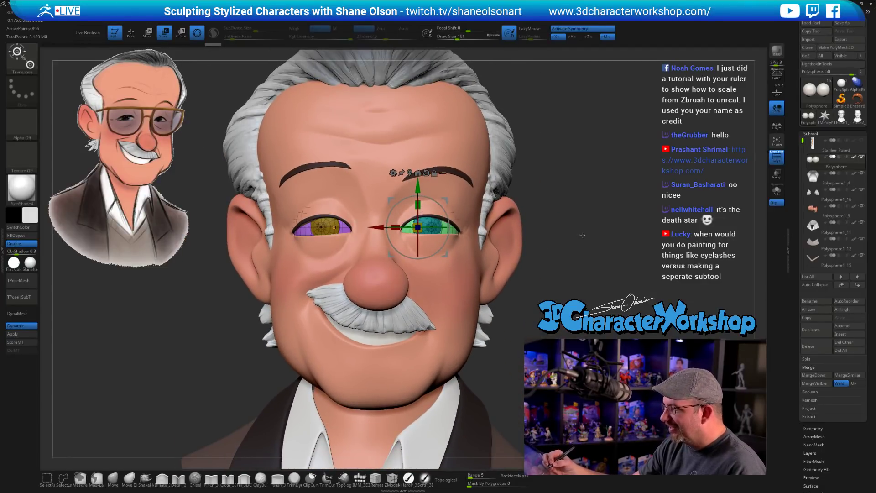
{"action": "left_click_drag", "start_coordinate": [583, 236], "coordinate": [346, 271]}
{"action": "left_click", "coordinate": [316, 254]}
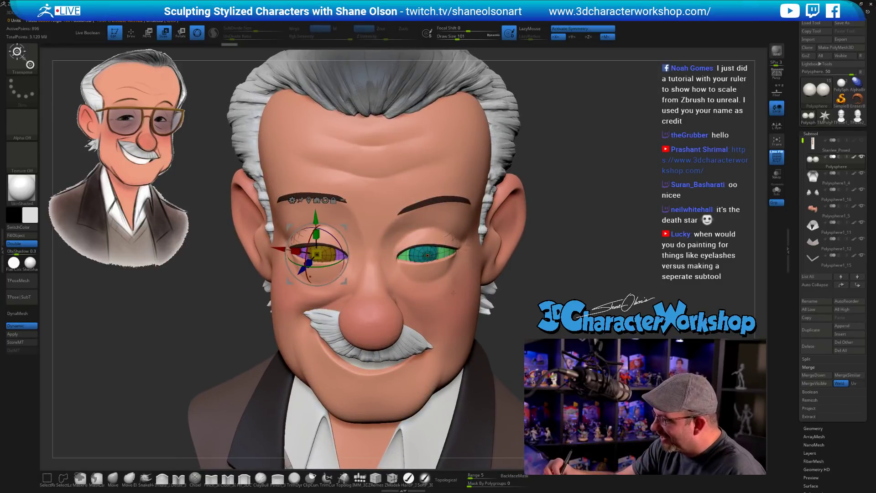
{"action": "mouse_move", "coordinate": [572, 233]}
{"action": "left_mouse_down"}
{"action": "mouse_move", "coordinate": [598, 190]}
{"action": "mouse_move", "coordinate": [522, 83]}
{"action": "mouse_move", "coordinate": [360, 239]}
{"action": "mouse_move", "coordinate": [375, 413]}
{"action": "mouse_move", "coordinate": [457, 415]}
{"action": "left_mouse_up"}
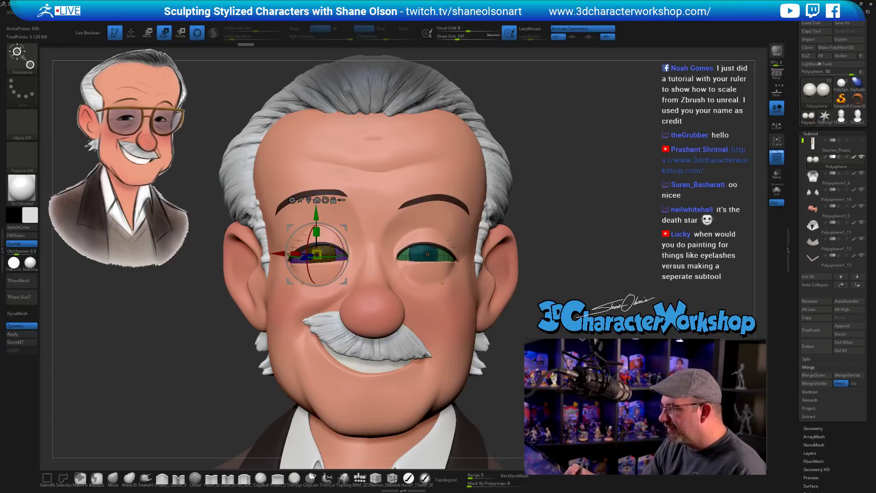
{"action": "key", "text": "ctrl+z"}
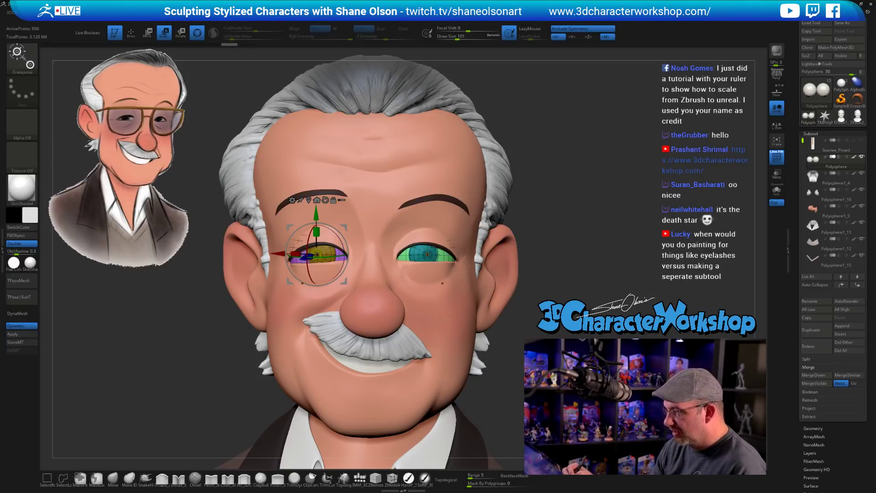
Turn off symmetry and, with the eyes isolated, mask the green eyeball together with its iris
{"action": "key", "text": "x"}
{"action": "mouse_move", "coordinate": [591, 202]}
{"action": "left_mouse_down", "text": "ctrl"}
{"action": "mouse_move", "coordinate": [442, 79]}
{"action": "mouse_move", "coordinate": [368, 402]}
{"action": "mouse_move", "coordinate": [443, 283]}
{"action": "left_mouse_up", "text": "ctrl"}
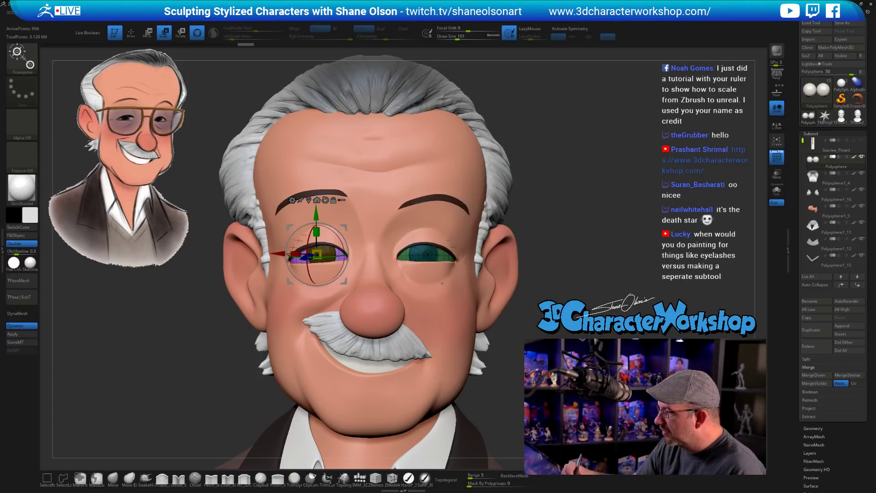
{"action": "left_click", "coordinate": [776, 190]}
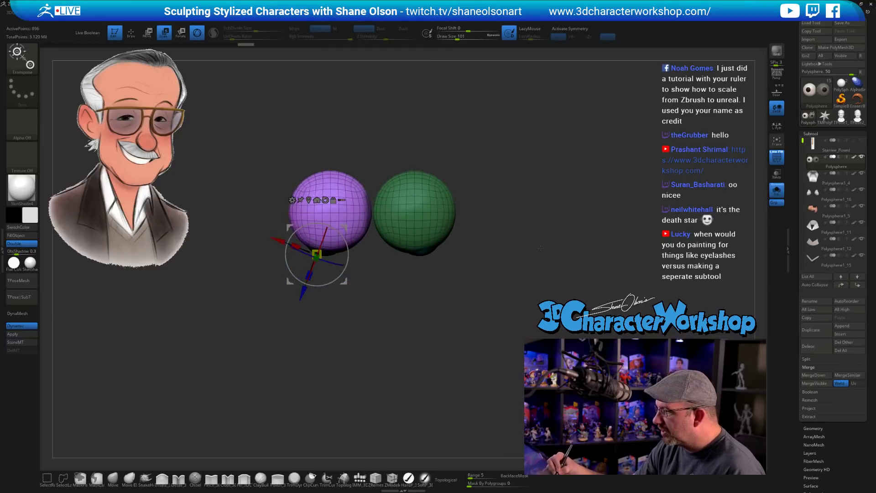
{"action": "left_click_drag", "start_coordinate": [534, 260], "coordinate": [378, 357]}
{"action": "left_click", "coordinate": [378, 357], "text": "ctrl"}
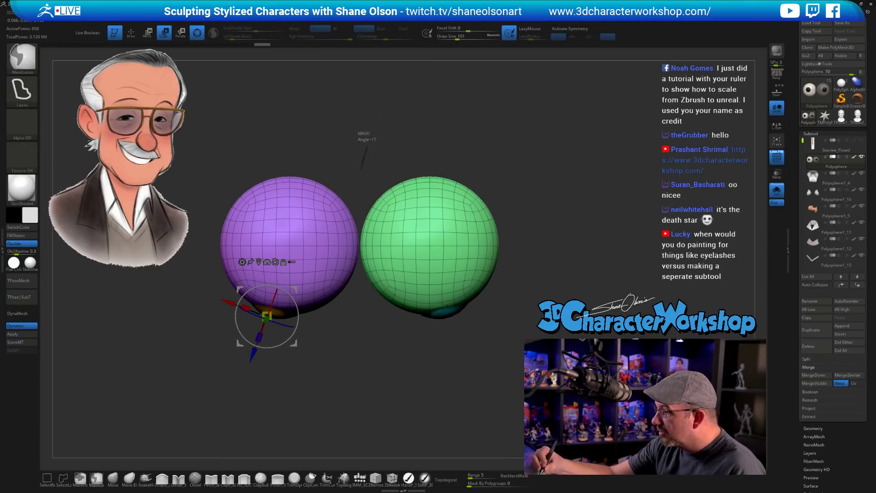
{"action": "mouse_move", "coordinate": [379, 121]}
{"action": "left_mouse_down", "text": "ctrl"}
{"action": "mouse_move", "coordinate": [424, 388]}
{"action": "mouse_move", "coordinate": [368, 385]}
{"action": "mouse_move", "coordinate": [359, 374]}
{"action": "mouse_move", "coordinate": [402, 330]}
{"action": "left_mouse_up", "text": "ctrl"}
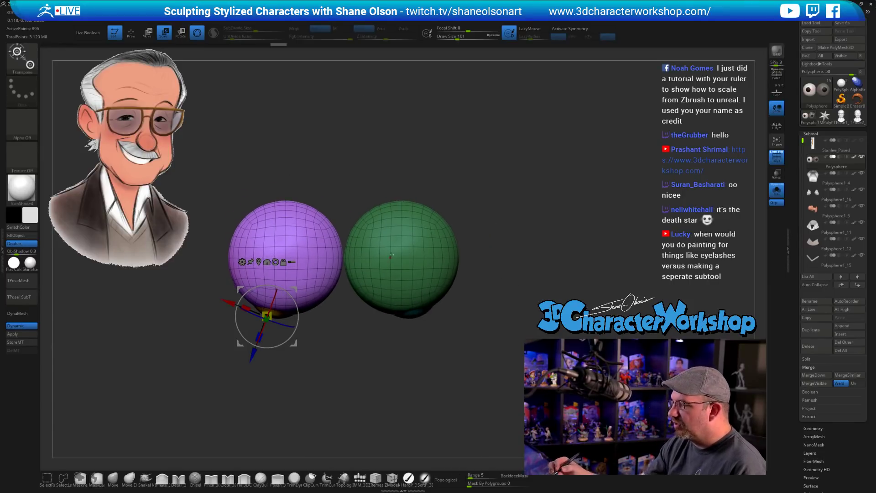
Centre the transform gizmo on the unmasked purple eyeball and reset the gizmo's orientation
{"action": "left_click_drag", "start_coordinate": [431, 270], "coordinate": [483, 261], "text": "alt"}
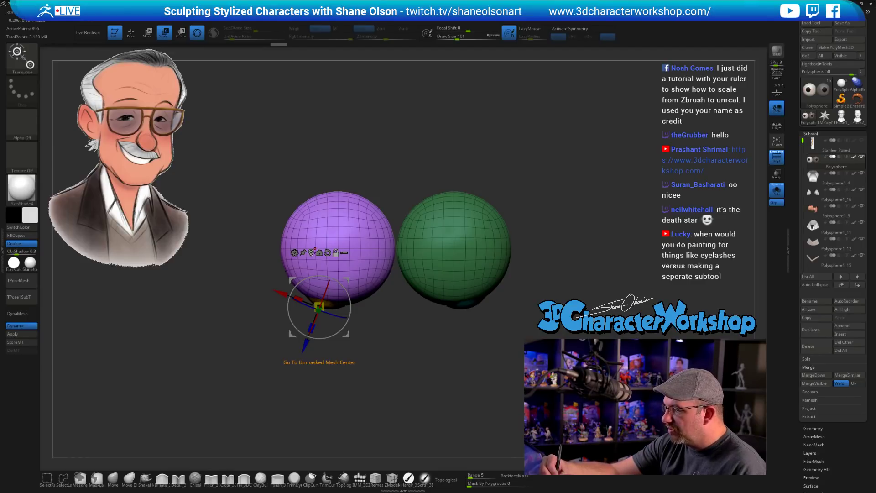
{"action": "left_click", "coordinate": [311, 253]}
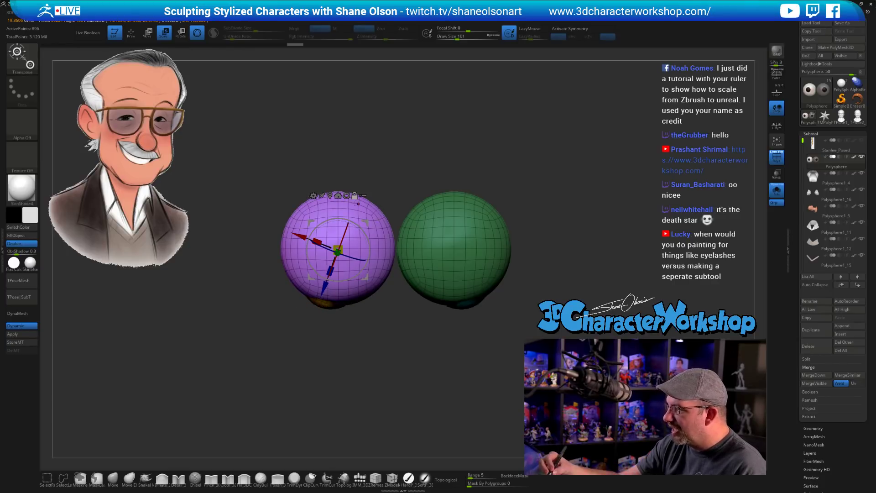
{"action": "left_click", "coordinate": [355, 197]}
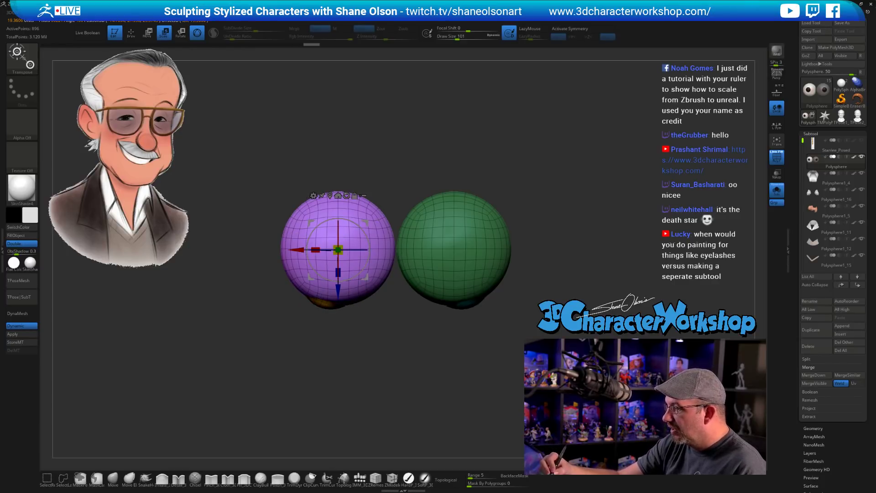
Show the whole bust with polyframe off and rotate the character's right eye so its iris looks outward
{"action": "left_click", "coordinate": [777, 190]}
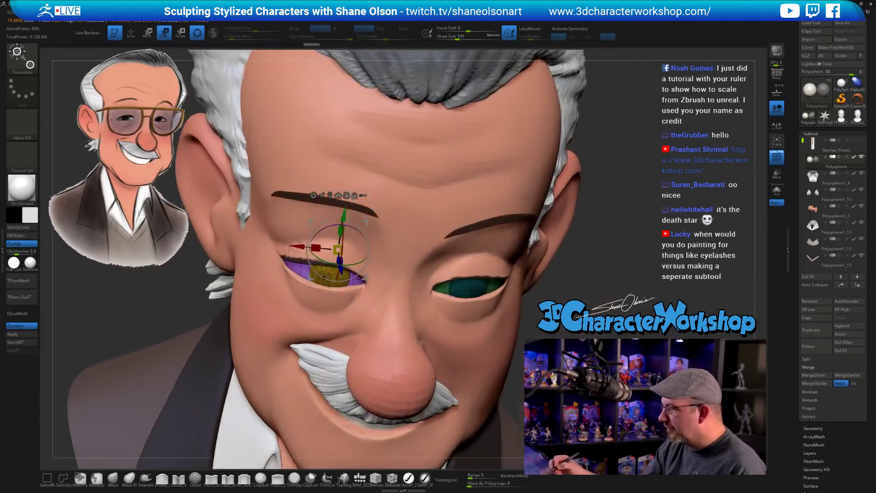
{"action": "left_click_drag", "start_coordinate": [587, 224], "coordinate": [562, 241]}
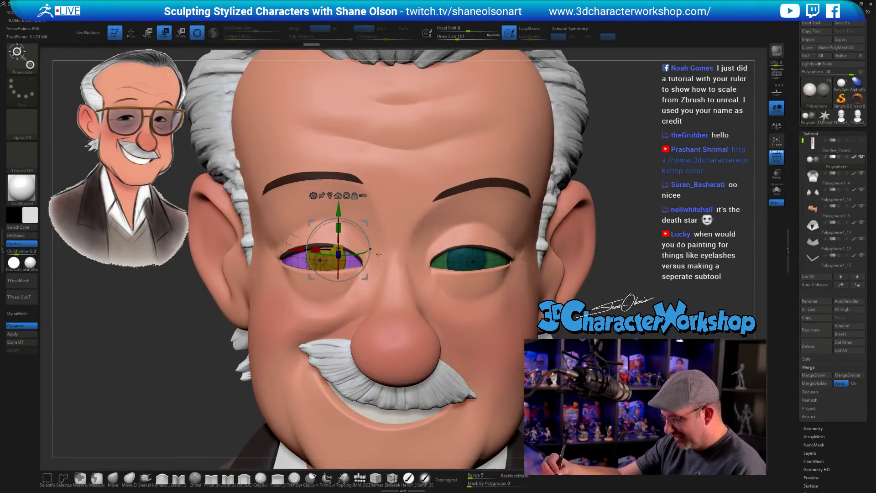
{"action": "key", "text": "shift+f"}
{"action": "left_click_drag", "start_coordinate": [351, 250], "coordinate": [345, 252]}
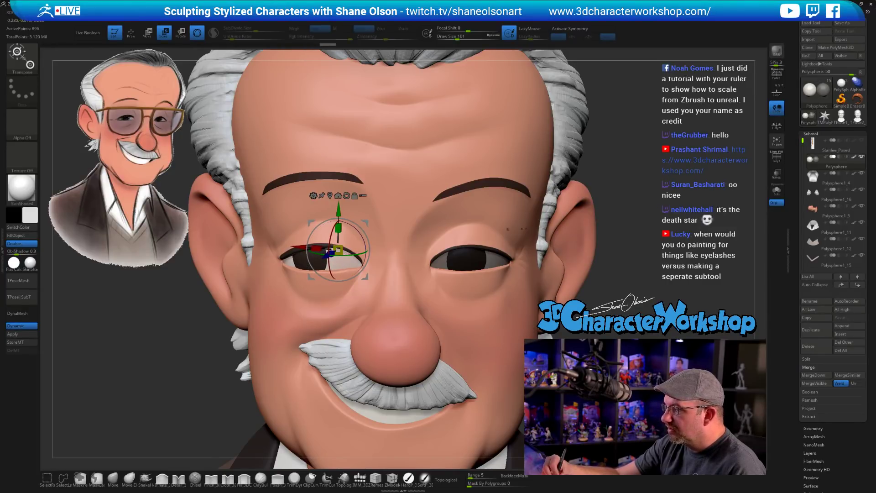
Invert the mask, centre the gizmo on the character's left eye and rotate it to match the other eye's sideways gaze
{"action": "left_click_drag", "start_coordinate": [422, 237], "coordinate": [543, 253]}
{"action": "left_click", "coordinate": [318, 187]}
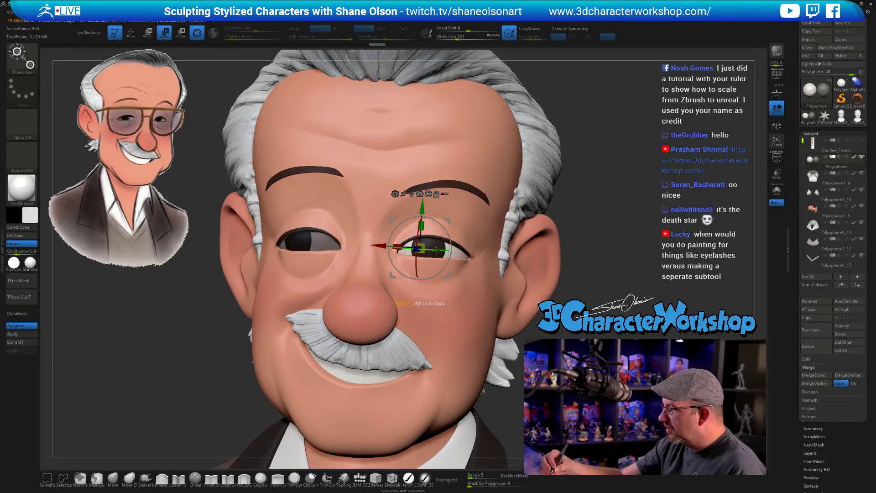
{"action": "left_click_drag", "start_coordinate": [437, 249], "coordinate": [428, 247]}
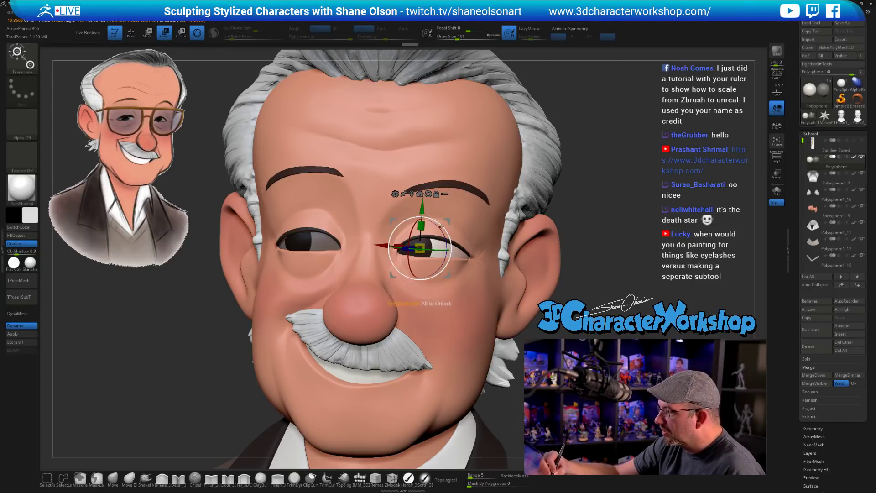
{"action": "right_click_drag", "start_coordinate": [482, 207], "coordinate": [495, 156], "text": "ctrl"}
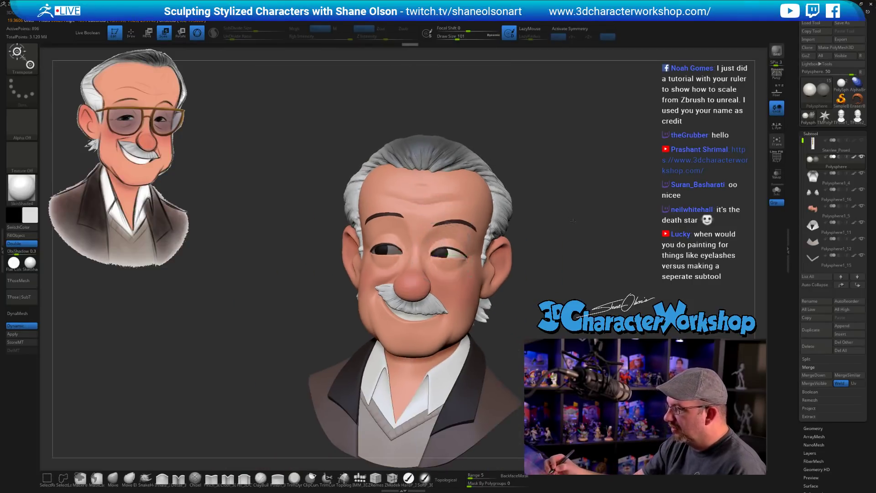
{"action": "mouse_move", "coordinate": [512, 237]}
{"action": "right_mouse_down", "text": "shift"}
{"action": "mouse_move", "coordinate": [564, 254]}
{"action": "mouse_move", "coordinate": [565, 264]}
{"action": "mouse_move", "coordinate": [553, 270]}
{"action": "mouse_move", "coordinate": [520, 242]}
{"action": "mouse_move", "coordinate": [524, 292]}
{"action": "mouse_move", "coordinate": [399, 250]}
{"action": "right_mouse_up", "text": "shift"}
Set up the Move brush on the low-subdivision head with draw size 71, topological masking on and a range of 3
{"action": "key", "text": "q"}
{"action": "right_click_drag", "start_coordinate": [475, 305], "coordinate": [480, 312]}
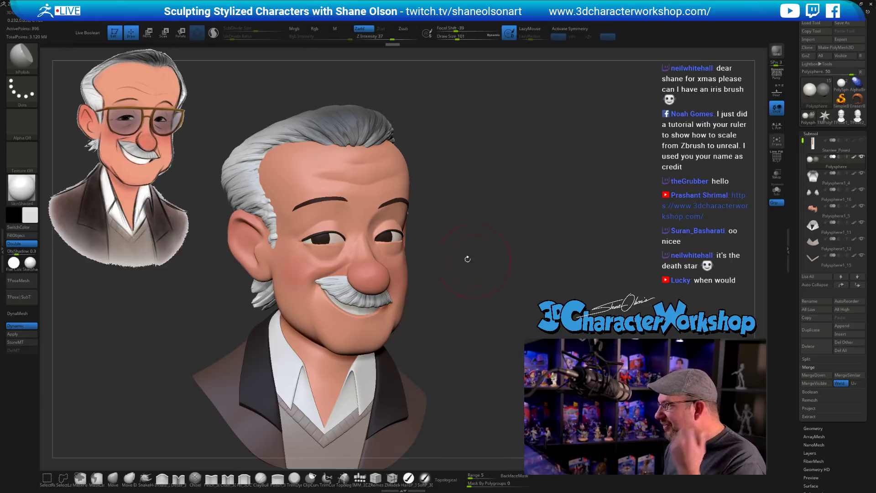
{"action": "right_click_drag", "start_coordinate": [479, 224], "coordinate": [154, 338]}
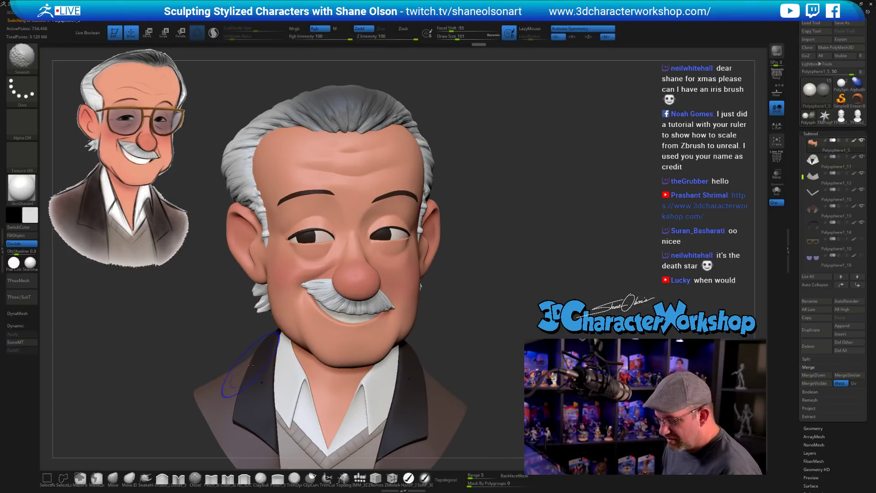
{"action": "left_click", "coordinate": [114, 477]}
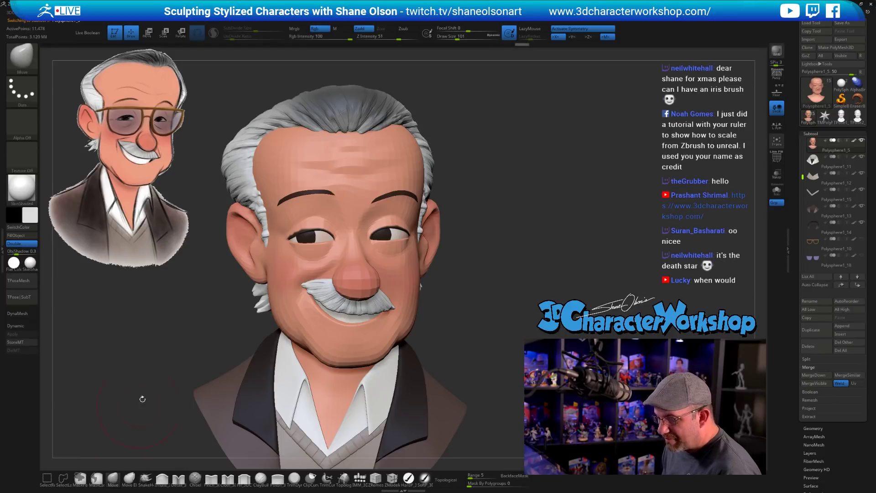
{"action": "key", "text": "s"}
{"action": "left_click", "coordinate": [165, 367]}
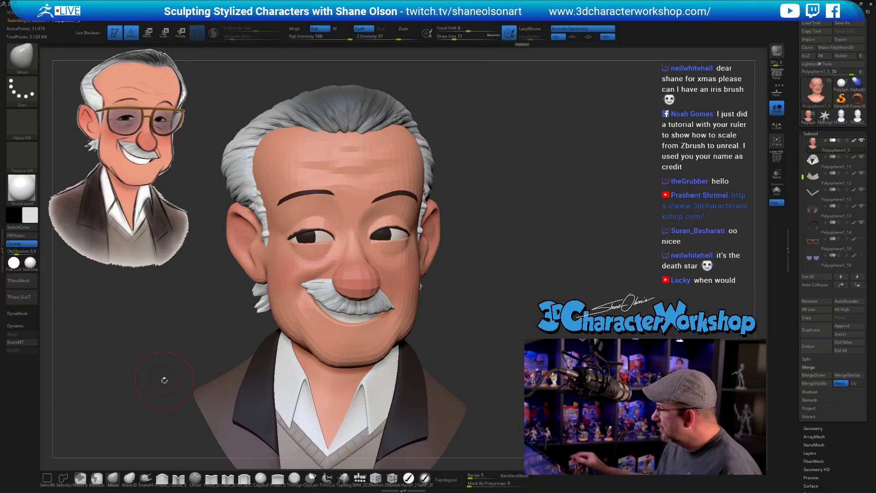
{"action": "left_click_drag", "start_coordinate": [313, 232], "coordinate": [314, 233]}
{"action": "left_click", "coordinate": [448, 480]}
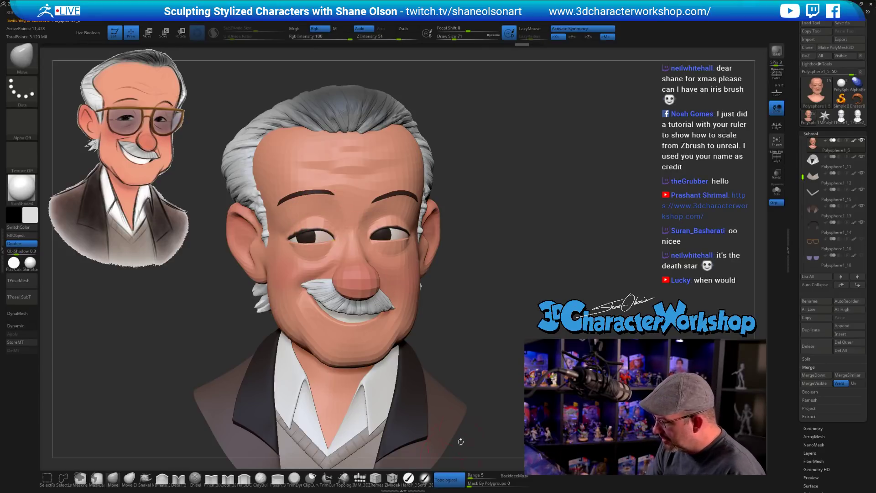
{"action": "left_click", "coordinate": [485, 475]}
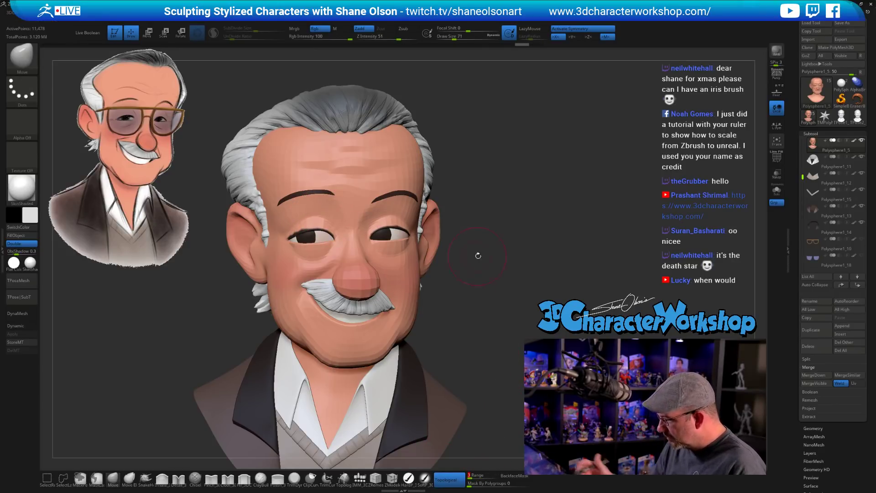
Pull the upper eyelids down over the irises with symmetrical Move brush strokes
{"action": "mouse_move", "coordinate": [478, 255]}
{"action": "left_mouse_down"}
{"action": "mouse_move", "coordinate": [469, 335]}
{"action": "mouse_move", "coordinate": [487, 351]}
{"action": "left_mouse_up"}
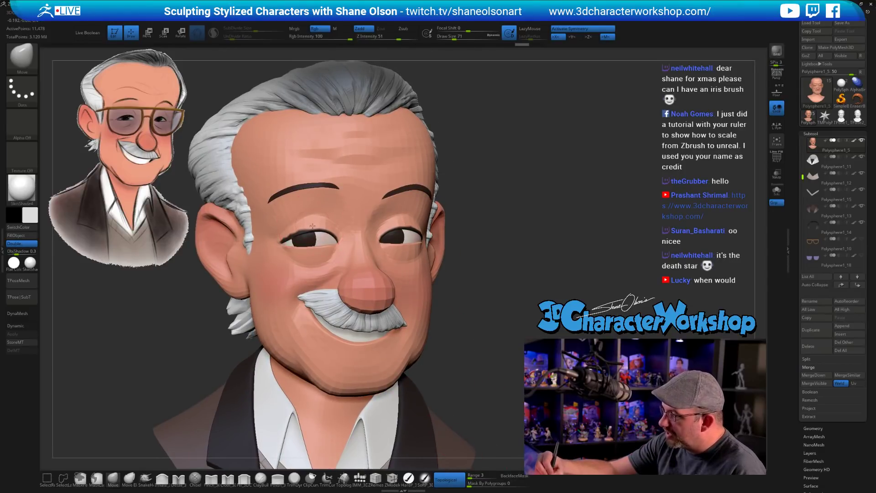
{"action": "mouse_move", "coordinate": [312, 226]}
{"action": "left_mouse_down"}
{"action": "mouse_move", "coordinate": [296, 231]}
{"action": "mouse_move", "coordinate": [308, 249]}
{"action": "left_mouse_up"}
{"action": "left_click_drag", "start_coordinate": [315, 252], "coordinate": [293, 250]}
{"action": "left_click_drag", "start_coordinate": [323, 225], "coordinate": [308, 212]}
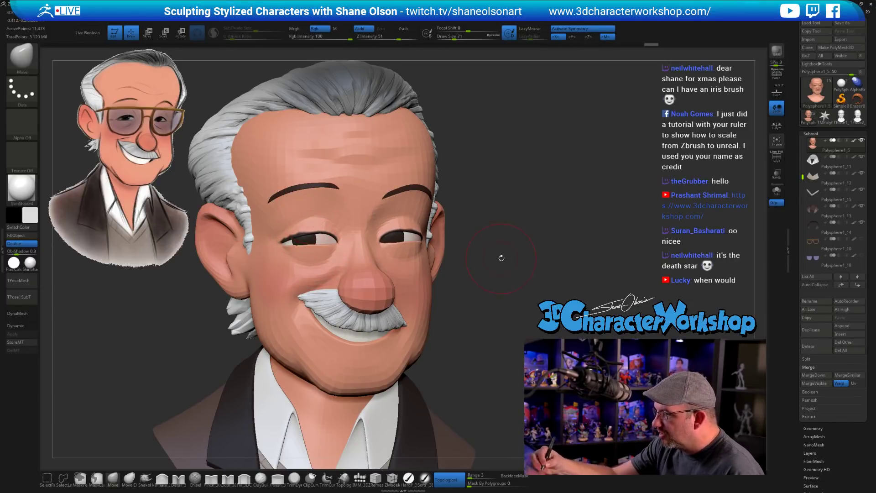
Undo the last eyelid stroke, turning off symmetry and using a smaller Move brush for one-sided edits
{"action": "left_click_drag", "start_coordinate": [501, 258], "coordinate": [475, 250]}
{"action": "key", "text": "bracketleft"}
{"action": "key", "text": "bracketleft"}
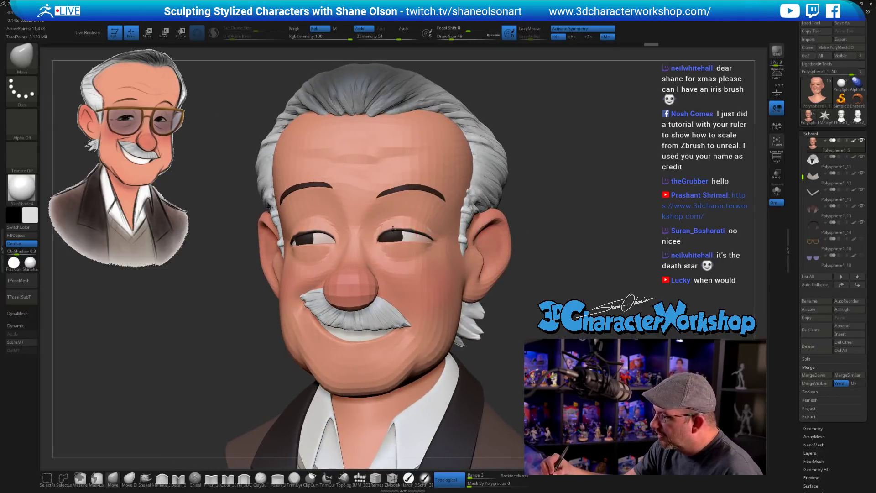
{"action": "key", "text": "ctrl+z"}
{"action": "key", "text": "x"}
Lower the character's right upper eyelid on its own and return the head to its highest subdivision level
{"action": "left_click_drag", "start_coordinate": [516, 255], "coordinate": [575, 259]}
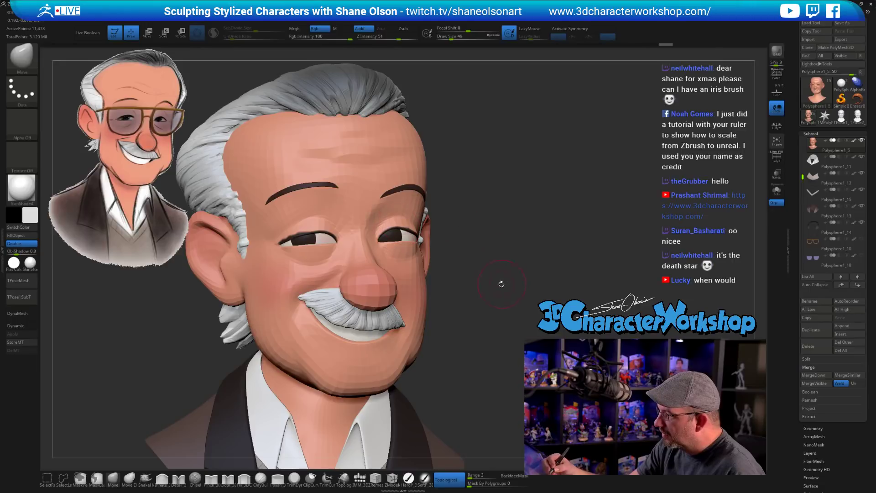
{"action": "left_click_drag", "start_coordinate": [503, 284], "coordinate": [407, 257]}
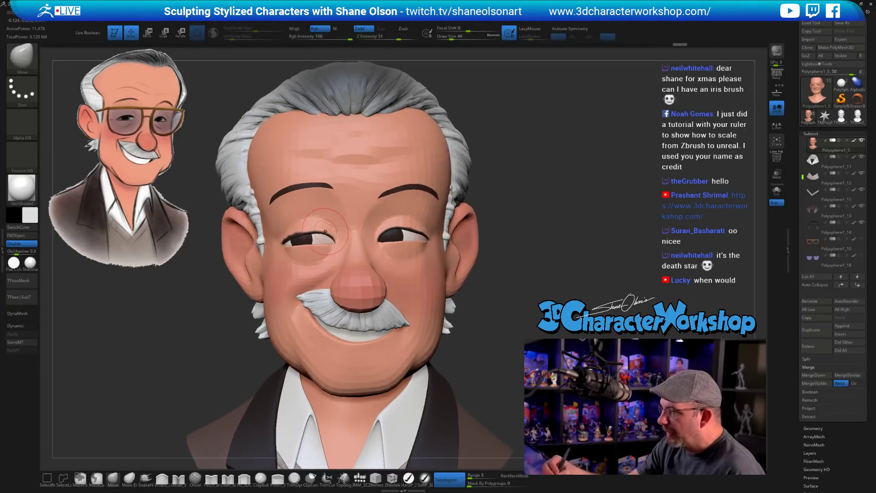
{"action": "mouse_move", "coordinate": [503, 283]}
{"action": "left_mouse_down"}
{"action": "mouse_move", "coordinate": [470, 321]}
{"action": "mouse_move", "coordinate": [473, 307]}
{"action": "mouse_move", "coordinate": [481, 320]}
{"action": "left_mouse_up"}
{"action": "left_click_drag", "start_coordinate": [451, 241], "coordinate": [464, 240]}
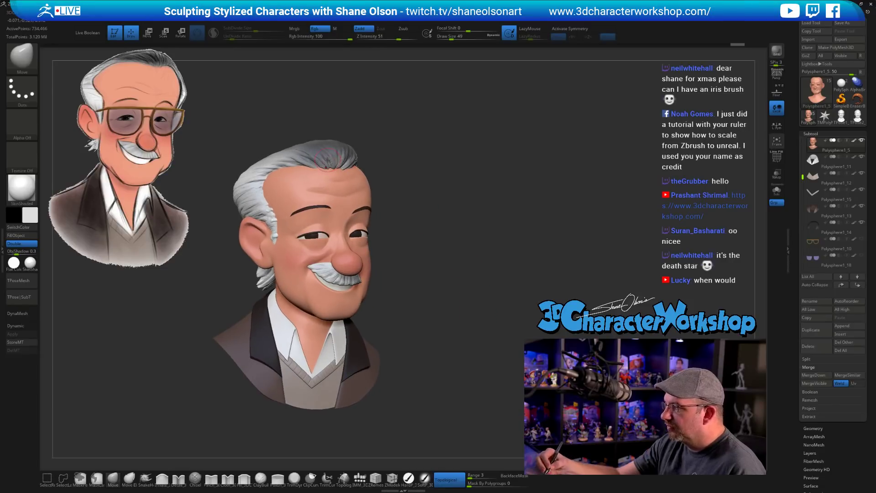
Select the hair at its lowest subdivision and nudge the hairline at the temple with the Move brush at size 140
{"action": "left_click", "coordinate": [336, 158], "text": "alt"}
{"action": "mouse_move", "coordinate": [403, 201]}
{"action": "left_mouse_down", "text": "alt"}
{"action": "mouse_move", "coordinate": [470, 260]}
{"action": "mouse_move", "coordinate": [458, 244]}
{"action": "left_mouse_up", "text": "alt"}
{"action": "key", "text": "s"}
{"action": "left_click_drag", "start_coordinate": [458, 242], "coordinate": [471, 232]}
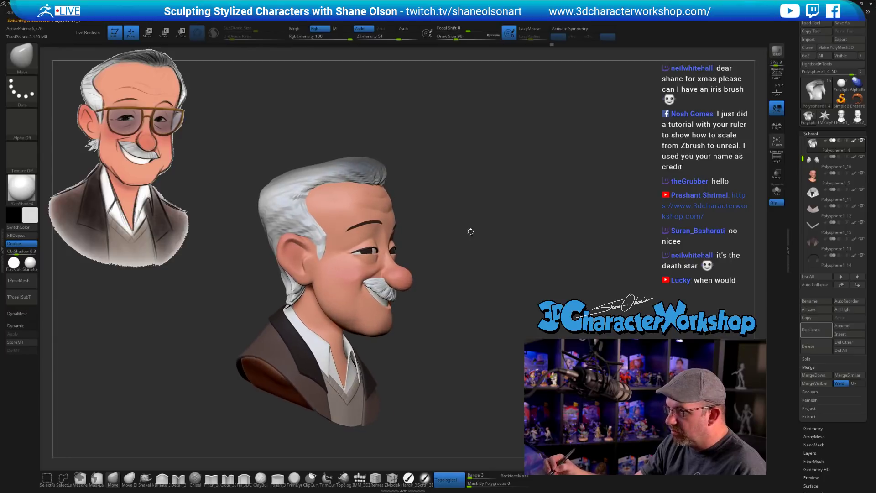
{"action": "key", "text": "s"}
{"action": "left_click_drag", "start_coordinate": [175, 335], "coordinate": [180, 335]}
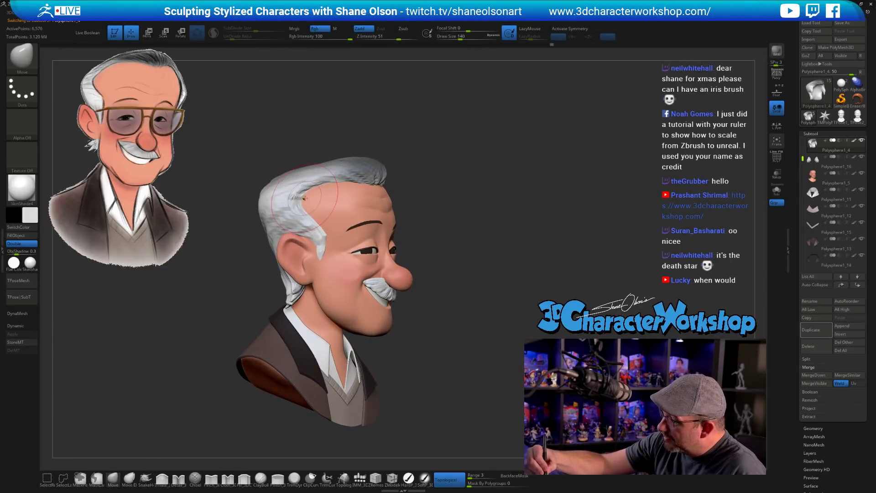
{"action": "key", "text": "ctrl"}
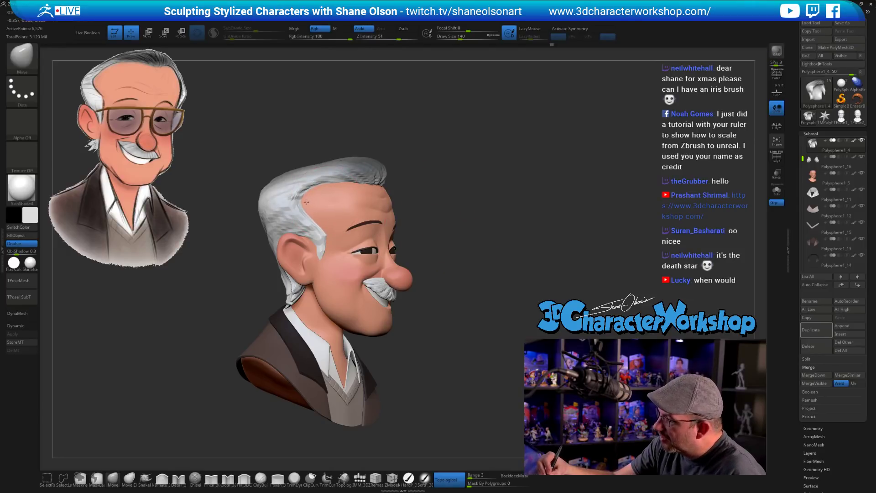
Refine the hairline at the temple with the Move brush at a lower subdivision, returning the hair to its highest level
{"action": "left_click_drag", "start_coordinate": [418, 206], "coordinate": [447, 235]}
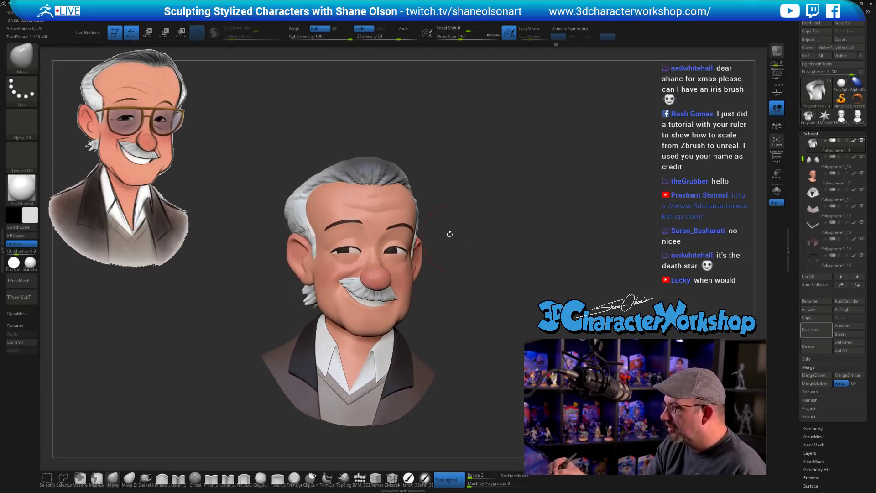
{"action": "left_click_drag", "start_coordinate": [479, 285], "coordinate": [505, 290]}
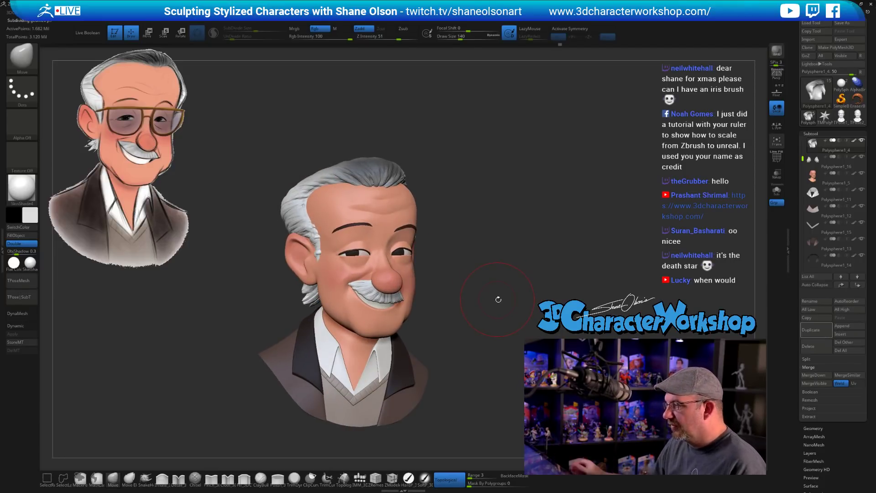
{"action": "left_click_drag", "start_coordinate": [496, 299], "coordinate": [495, 247]}
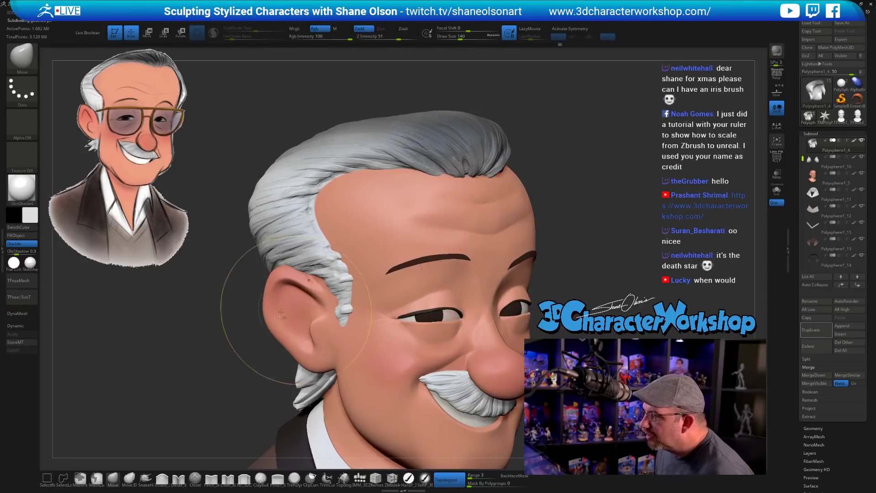
{"action": "key", "text": "ctrl"}
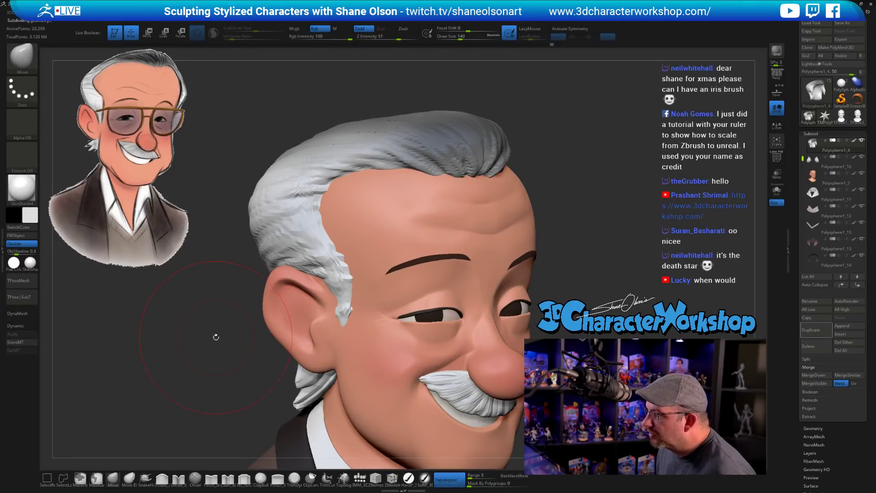
{"action": "left_click_drag", "start_coordinate": [244, 277], "coordinate": [301, 204]}
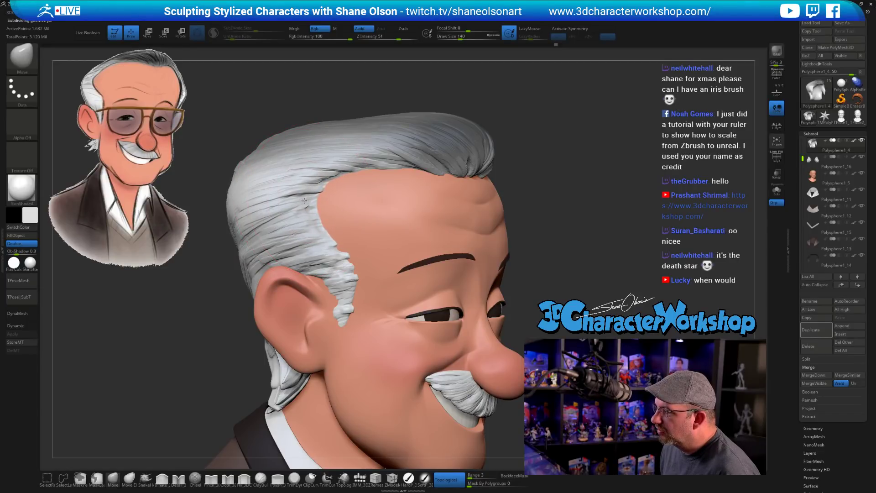
{"action": "key", "text": "f"}
{"action": "mouse_move", "coordinate": [617, 180]}
{"action": "left_mouse_down"}
{"action": "mouse_move", "coordinate": [583, 216]}
{"action": "mouse_move", "coordinate": [471, 230]}
{"action": "mouse_move", "coordinate": [469, 213]}
{"action": "mouse_move", "coordinate": [486, 223]}
{"action": "mouse_move", "coordinate": [476, 211]}
{"action": "left_mouse_up"}
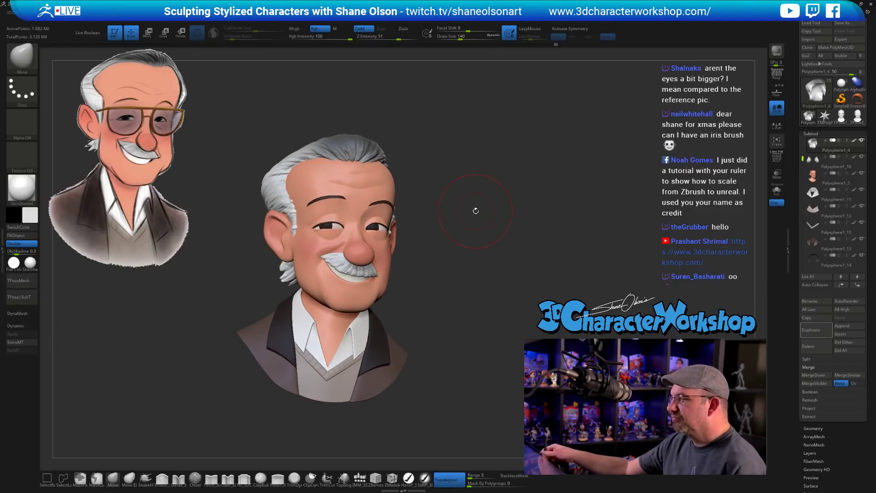
{"action": "mouse_move", "coordinate": [461, 245]}
{"action": "left_mouse_down"}
{"action": "mouse_move", "coordinate": [465, 238]}
{"action": "mouse_move", "coordinate": [458, 257]}
{"action": "left_mouse_up"}
Select the eyebrows, turn off symmetry and adjust the character's left eyebrow on its own with the Move brush at size 77
{"action": "key", "text": "s"}
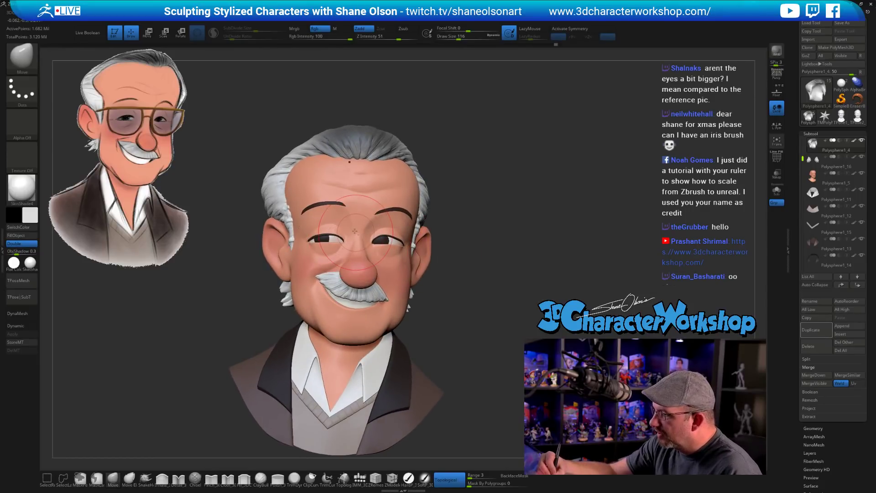
{"action": "left_click", "coordinate": [361, 230], "text": "alt"}
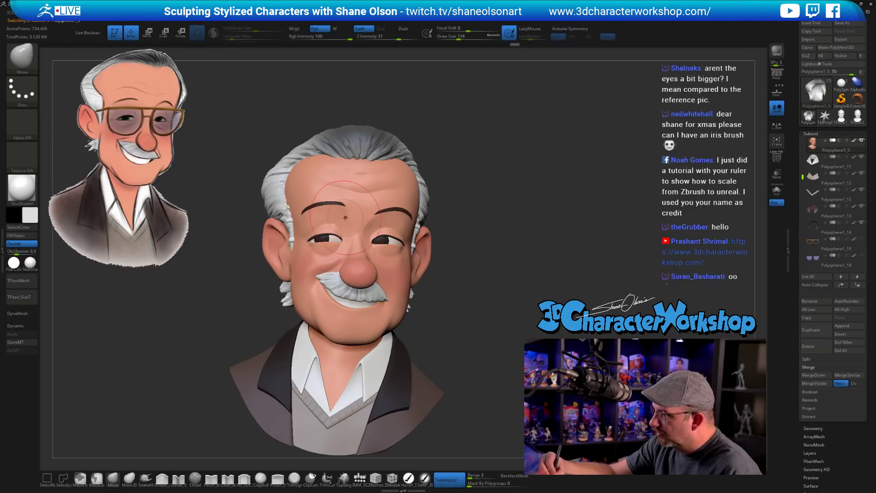
{"action": "mouse_move", "coordinate": [345, 217]}
{"action": "right_mouse_down"}
{"action": "mouse_move", "coordinate": [344, 235]}
{"action": "mouse_move", "coordinate": [396, 222]}
{"action": "mouse_move", "coordinate": [420, 244]}
{"action": "mouse_move", "coordinate": [405, 240]}
{"action": "right_mouse_up"}
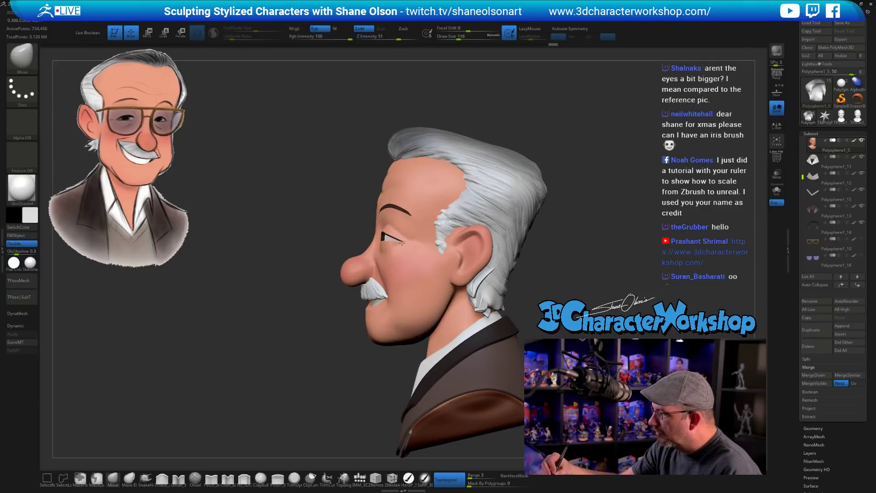
{"action": "key", "text": "bracketleft"}
{"action": "key", "text": "bracketleft"}
{"action": "key", "text": "bracketleft"}
{"action": "mouse_move", "coordinate": [409, 240]}
{"action": "right_mouse_down"}
{"action": "mouse_move", "coordinate": [402, 248]}
{"action": "mouse_move", "coordinate": [524, 233]}
{"action": "mouse_move", "coordinate": [579, 245]}
{"action": "mouse_move", "coordinate": [489, 229]}
{"action": "mouse_move", "coordinate": [503, 264]}
{"action": "mouse_move", "coordinate": [411, 221]}
{"action": "mouse_move", "coordinate": [371, 215]}
{"action": "right_mouse_up"}
{"action": "left_click", "coordinate": [373, 215], "text": "alt"}
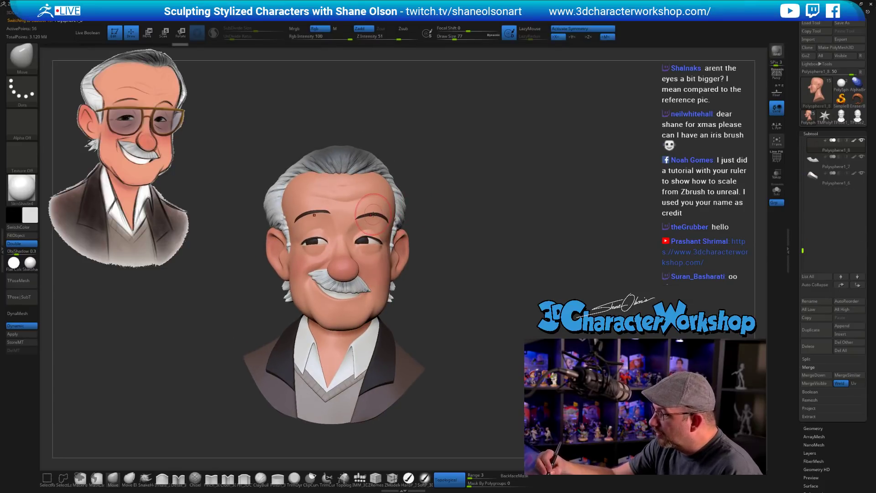
{"action": "key", "text": "x"}
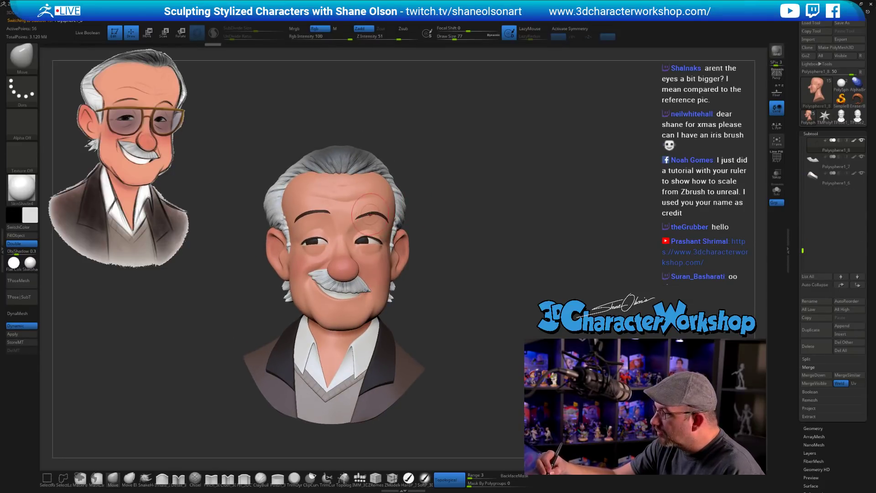
{"action": "left_click_drag", "start_coordinate": [465, 209], "coordinate": [376, 224]}
{"action": "mouse_move", "coordinate": [466, 299]}
{"action": "left_mouse_down"}
{"action": "mouse_move", "coordinate": [458, 300]}
{"action": "mouse_move", "coordinate": [464, 307]}
{"action": "mouse_move", "coordinate": [456, 293]}
{"action": "mouse_move", "coordinate": [405, 276]}
{"action": "left_mouse_up"}
Select the moustache and lift it at the character's right mouth corner with the Move brush to show more teeth
{"action": "left_click", "coordinate": [324, 288], "text": "alt"}
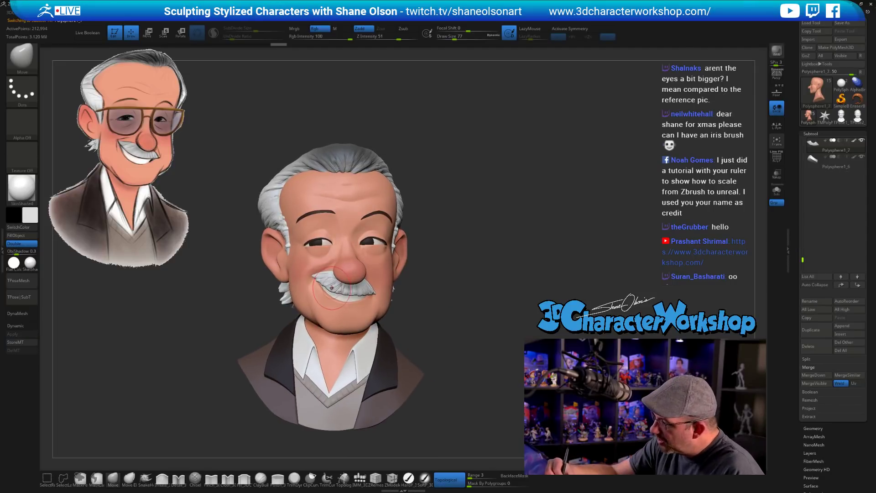
{"action": "left_click_drag", "start_coordinate": [322, 282], "coordinate": [317, 276]}
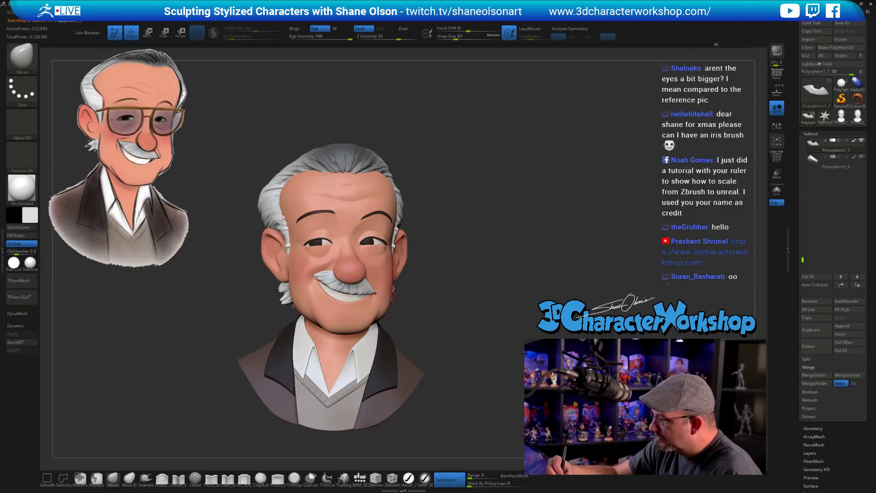
{"action": "left_click_drag", "start_coordinate": [449, 315], "coordinate": [466, 327]}
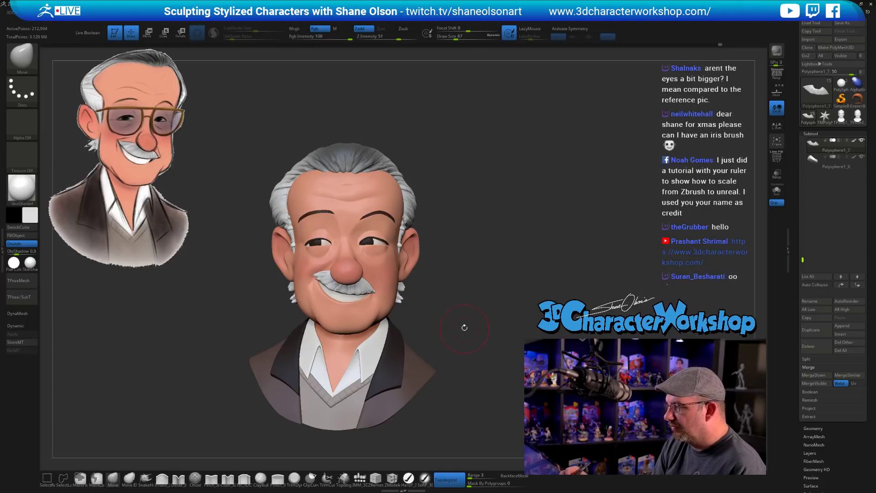
Isolate the head and carve small creases at the mouth corners with the detail crease brush at size 16
{"action": "mouse_move", "coordinate": [447, 301]}
{"action": "left_mouse_down", "text": "alt"}
{"action": "mouse_move", "coordinate": [460, 301]}
{"action": "mouse_move", "coordinate": [461, 291]}
{"action": "mouse_move", "coordinate": [446, 315]}
{"action": "left_mouse_up", "text": "alt"}
{"action": "key", "text": "s"}
{"action": "left_click", "coordinate": [398, 267], "text": "alt"}
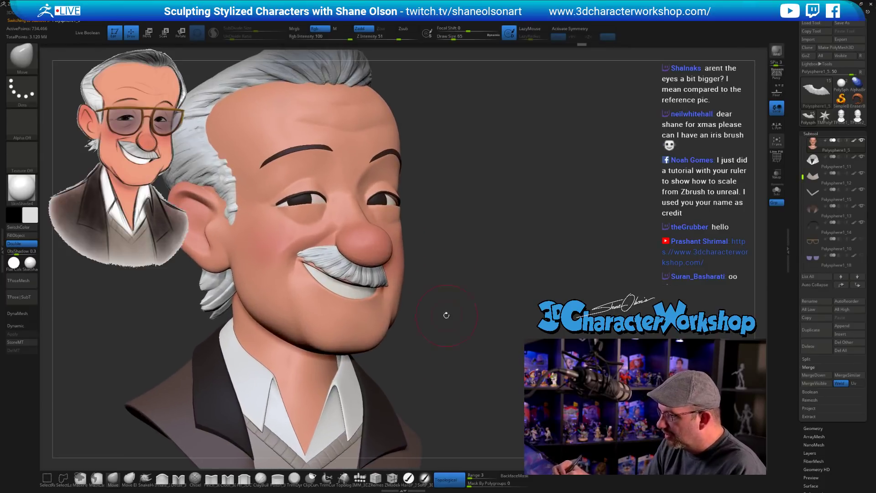
{"action": "left_click", "coordinate": [178, 478]}
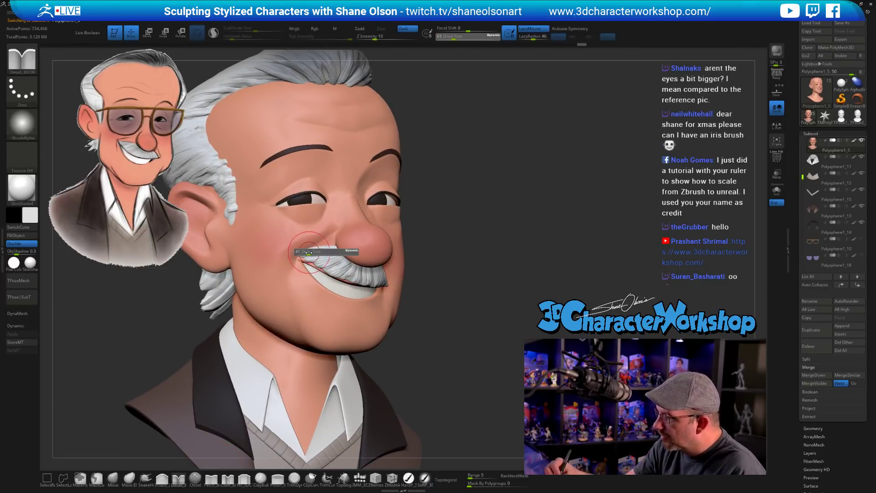
{"action": "left_click", "coordinate": [777, 189]}
{"action": "key", "text": "bracketleft"}
{"action": "key", "text": "bracketleft"}
{"action": "key", "text": "bracketleft"}
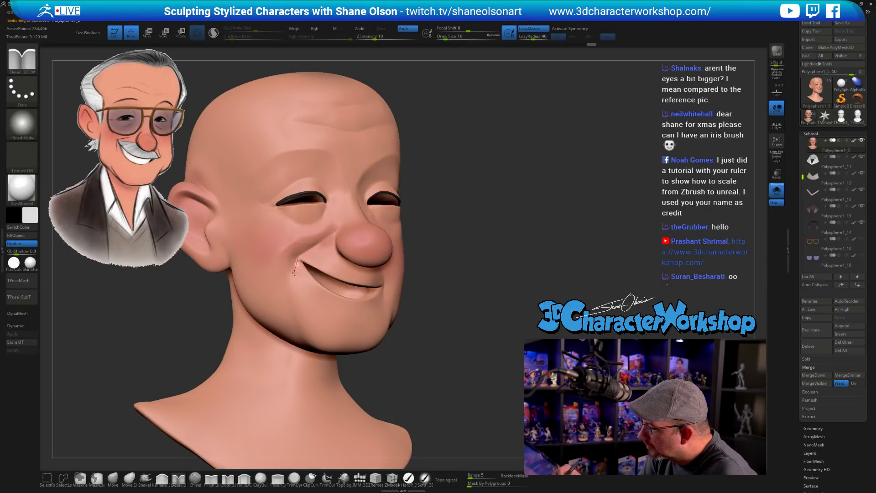
{"action": "left_click_drag", "start_coordinate": [295, 272], "coordinate": [297, 261]}
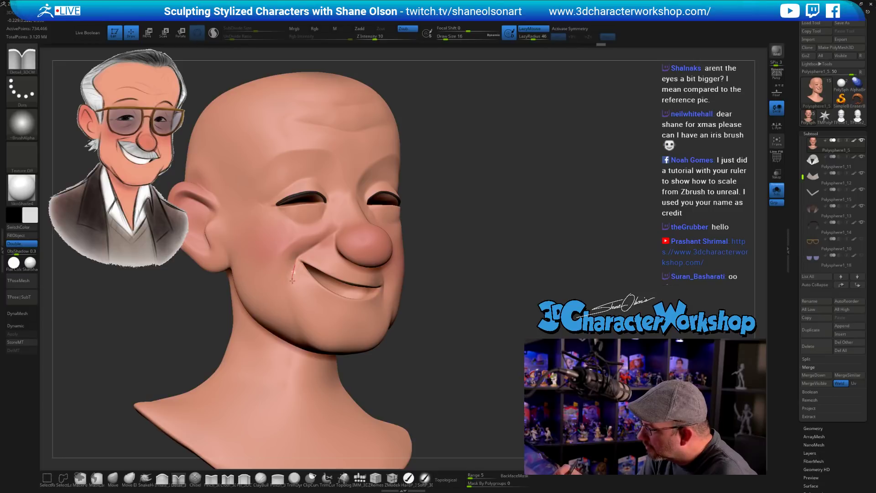
{"action": "mouse_move", "coordinate": [477, 305]}
{"action": "left_mouse_down"}
{"action": "mouse_move", "coordinate": [450, 292]}
{"action": "mouse_move", "coordinate": [425, 256]}
{"action": "mouse_move", "coordinate": [411, 269]}
{"action": "left_mouse_up"}
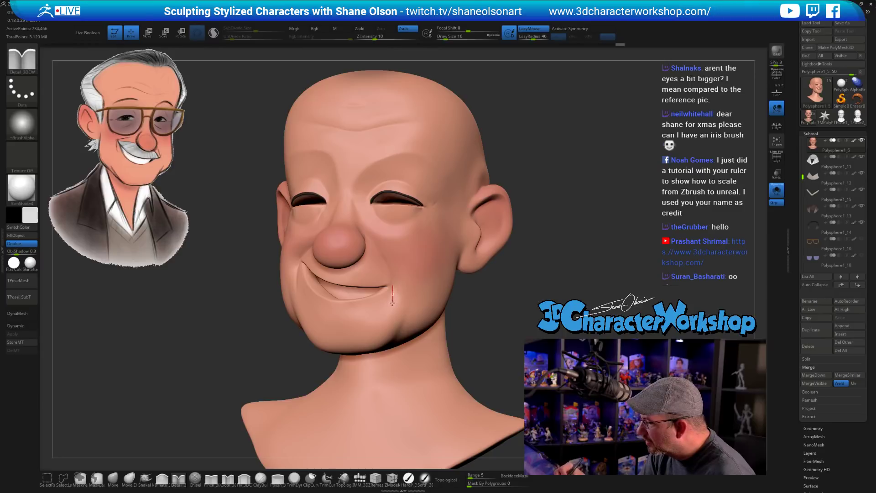
Show the whole bust again and examine the expression from several angles against the reference drawing
{"action": "left_click_drag", "start_coordinate": [506, 311], "coordinate": [520, 283]}
{"action": "key", "text": "shift+s"}
{"action": "right_click_drag", "start_coordinate": [520, 283], "coordinate": [504, 275], "text": "ctrl"}
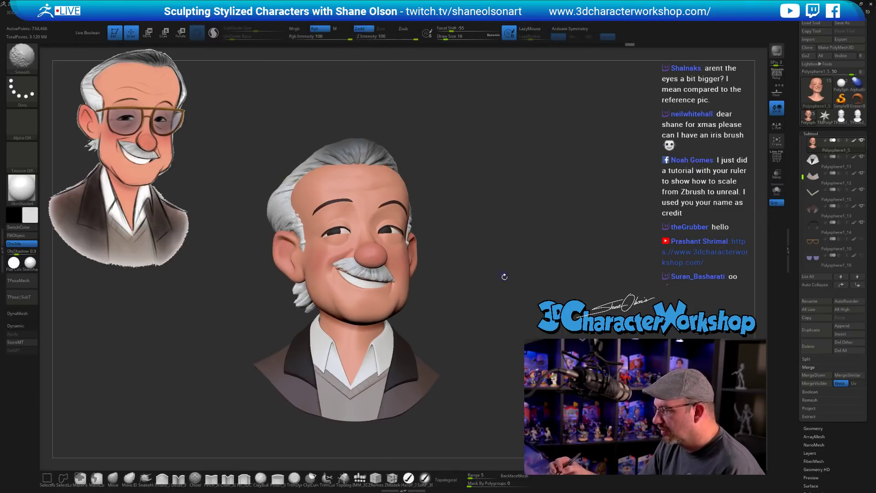
{"action": "left_click_drag", "start_coordinate": [504, 275], "coordinate": [509, 294]}
{"action": "right_click_drag", "start_coordinate": [491, 275], "coordinate": [494, 290], "text": "ctrl"}
{"action": "mouse_move", "coordinate": [482, 284]}
{"action": "left_mouse_down"}
{"action": "mouse_move", "coordinate": [489, 282]}
{"action": "mouse_move", "coordinate": [464, 271]}
{"action": "mouse_move", "coordinate": [477, 281]}
{"action": "left_mouse_up"}
{"action": "right_click_drag", "start_coordinate": [477, 282], "coordinate": [487, 324], "text": "ctrl"}
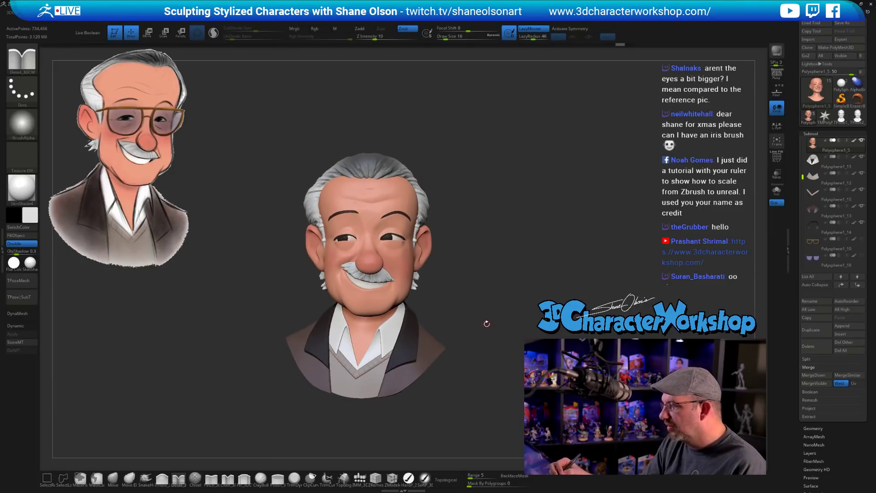
{"action": "left_click_drag", "start_coordinate": [493, 267], "coordinate": [459, 270]}
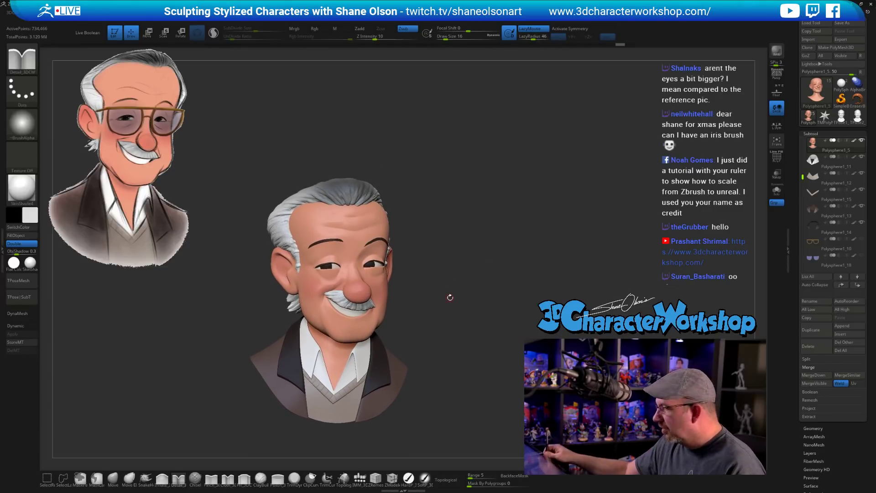
Drop the head to a lower subdivision level and fill out the character's left cheek with the Move brush at size 140
{"action": "key", "text": "shift"}
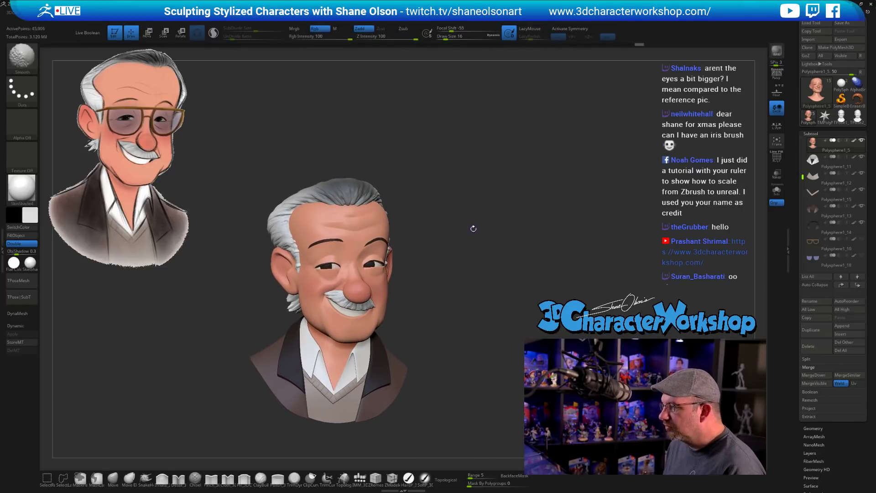
{"action": "key", "text": "s"}
{"action": "left_click", "coordinate": [471, 227]}
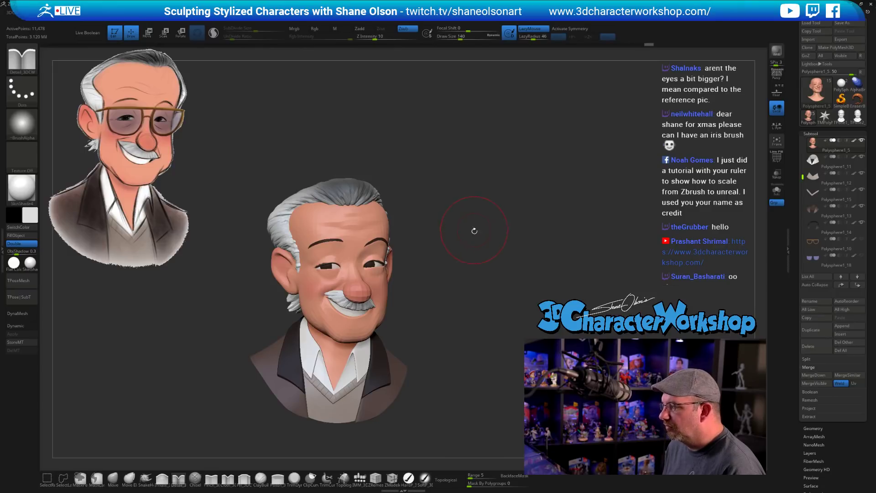
{"action": "right_click_drag", "start_coordinate": [472, 229], "coordinate": [392, 285], "text": "ctrl"}
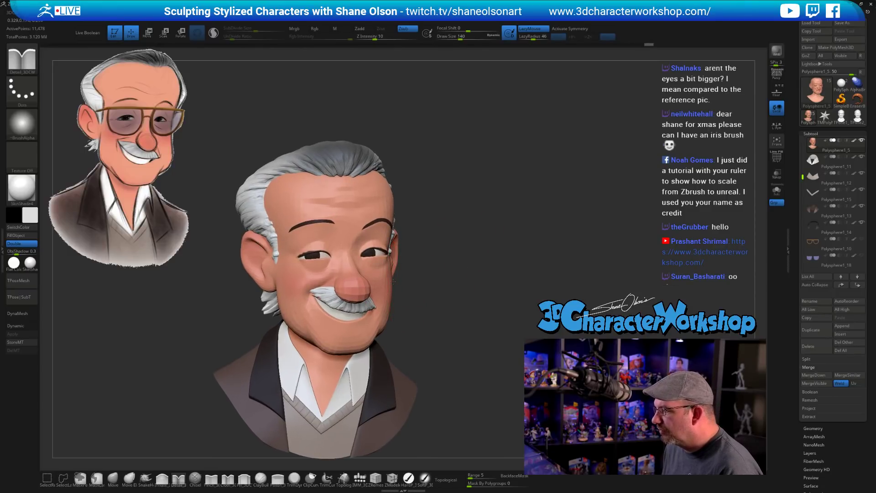
{"action": "left_click", "coordinate": [113, 478]}
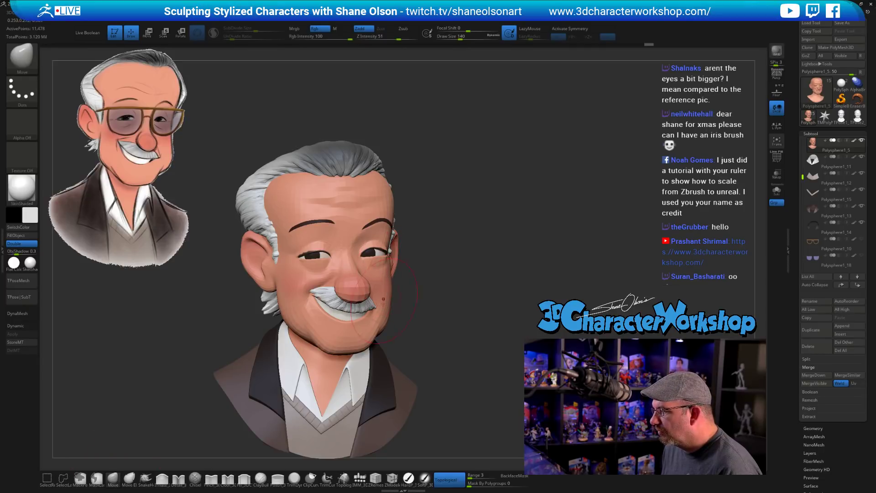
{"action": "right_click_drag", "start_coordinate": [389, 312], "coordinate": [391, 308]}
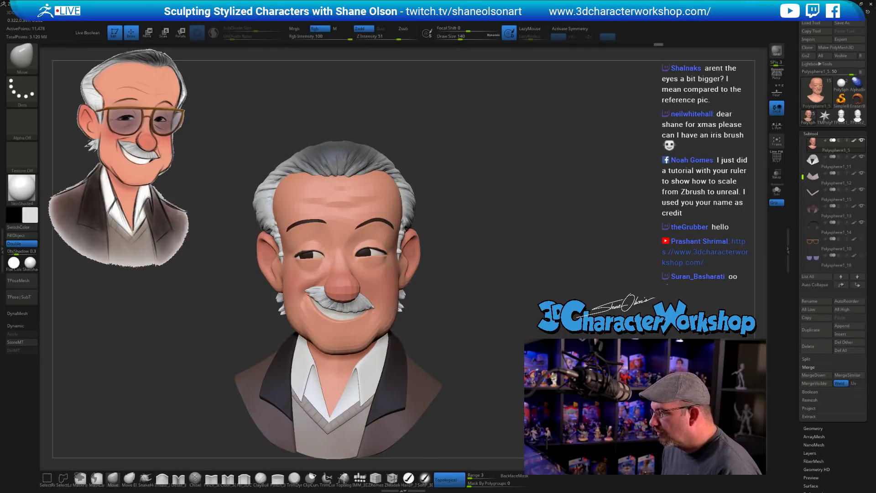
{"action": "left_click_drag", "start_coordinate": [461, 301], "coordinate": [383, 319]}
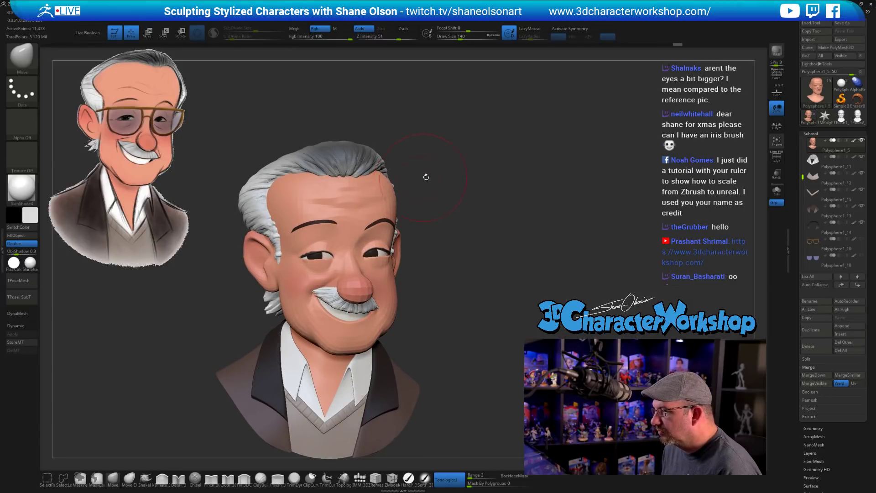
Reshape the sides of the face with broad Move brush strokes, enlarging the brush to size 163
{"action": "key", "text": "s"}
{"action": "left_click_drag", "start_coordinate": [426, 177], "coordinate": [438, 181]}
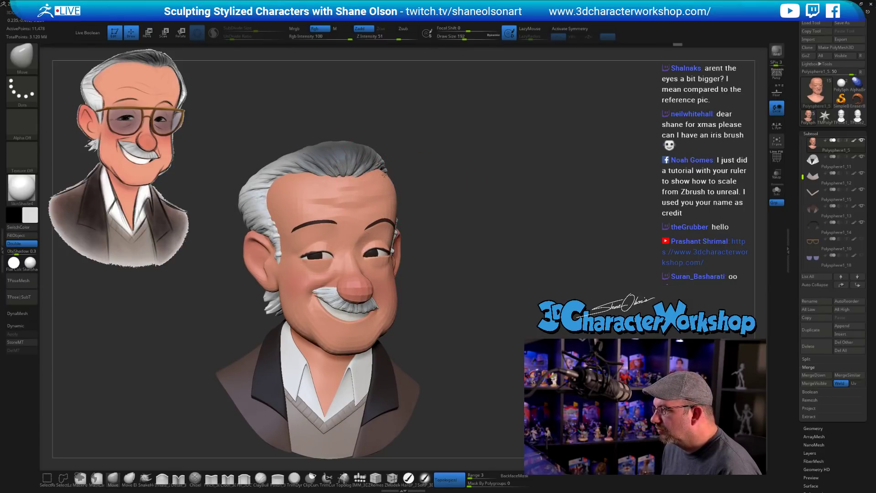
{"action": "key", "text": "s"}
{"action": "left_click_drag", "start_coordinate": [429, 215], "coordinate": [427, 215]}
{"action": "left_click_drag", "start_coordinate": [490, 202], "coordinate": [314, 184]}
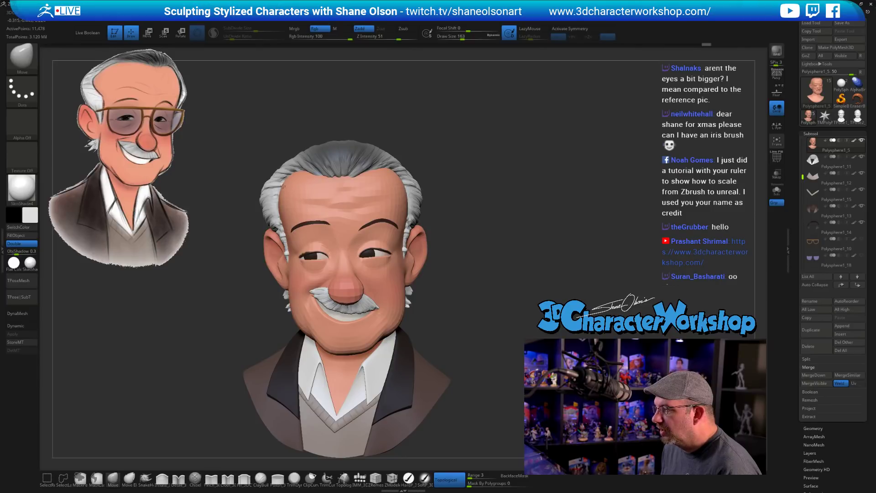
{"action": "mouse_move", "coordinate": [465, 183]}
{"action": "left_mouse_down"}
{"action": "mouse_move", "coordinate": [457, 178]}
{"action": "mouse_move", "coordinate": [502, 176]}
{"action": "mouse_move", "coordinate": [475, 176]}
{"action": "left_mouse_up"}
{"action": "left_click_drag", "start_coordinate": [489, 255], "coordinate": [470, 272]}
Refine the cheek and jaw outline with a smaller Move brush and return the head to its highest subdivision level
{"action": "key", "text": "s"}
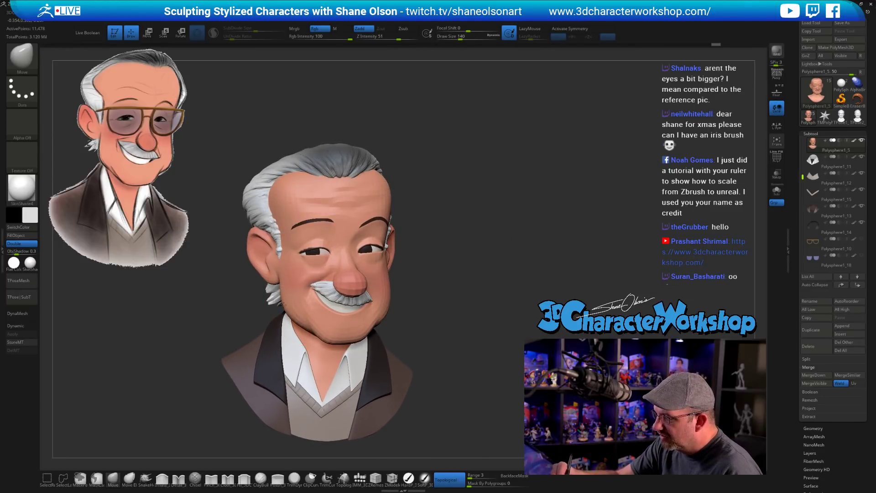
{"action": "left_click_drag", "start_coordinate": [424, 279], "coordinate": [427, 279]}
{"action": "left_click_drag", "start_coordinate": [427, 278], "coordinate": [428, 303], "text": "shift"}
{"action": "left_click_drag", "start_coordinate": [440, 263], "coordinate": [451, 273]}
{"action": "key", "text": "s"}
{"action": "left_click_drag", "start_coordinate": [450, 274], "coordinate": [443, 275]}
{"action": "mouse_move", "coordinate": [444, 276]}
{"action": "left_mouse_down"}
{"action": "mouse_move", "coordinate": [425, 266]}
{"action": "mouse_move", "coordinate": [465, 286]}
{"action": "left_mouse_up"}
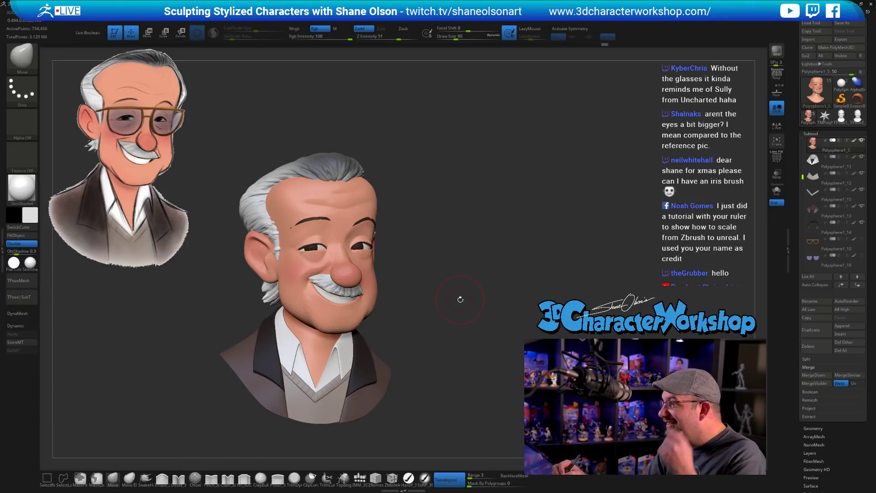
Drop the head to a lower subdivision level and ready the Move brush at size 56 for the cheek beneath the character's left eye
{"action": "mouse_move", "coordinate": [453, 294]}
{"action": "left_mouse_down"}
{"action": "mouse_move", "coordinate": [436, 285]}
{"action": "mouse_move", "coordinate": [439, 250]}
{"action": "mouse_move", "coordinate": [421, 233]}
{"action": "mouse_move", "coordinate": [303, 214]}
{"action": "left_mouse_up"}
{"action": "left_click_drag", "start_coordinate": [456, 228], "coordinate": [511, 229]}
{"action": "mouse_move", "coordinate": [426, 251]}
{"action": "left_mouse_down"}
{"action": "mouse_move", "coordinate": [475, 315]}
{"action": "mouse_move", "coordinate": [508, 340]}
{"action": "mouse_move", "coordinate": [476, 325]}
{"action": "mouse_move", "coordinate": [471, 368]}
{"action": "mouse_move", "coordinate": [452, 288]}
{"action": "mouse_move", "coordinate": [452, 307]}
{"action": "mouse_move", "coordinate": [468, 319]}
{"action": "left_mouse_up"}
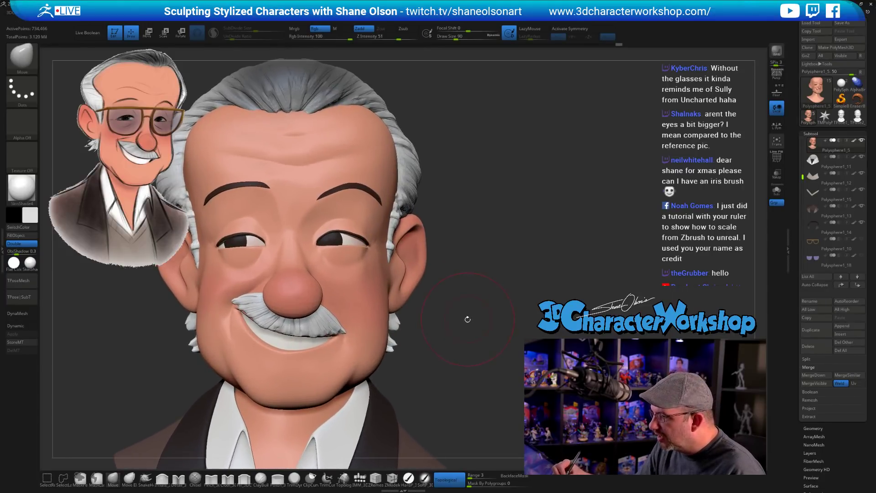
{"action": "key", "text": "s"}
{"action": "key", "text": "shift+d"}
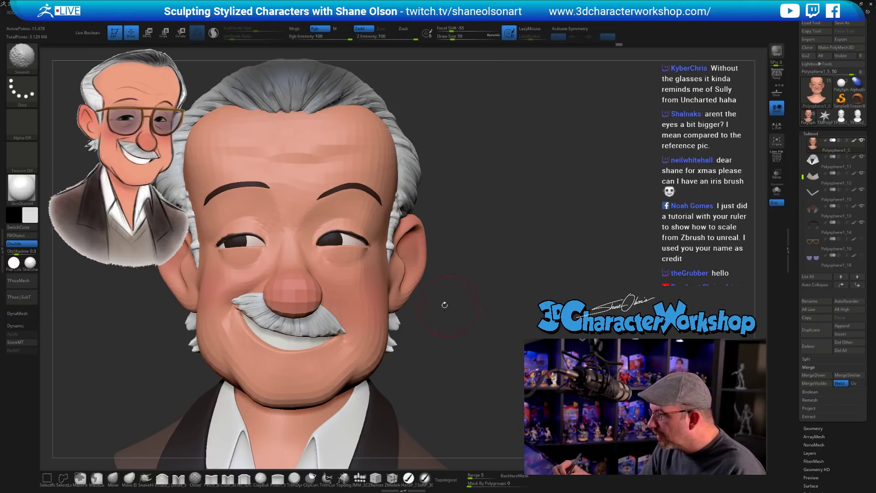
{"action": "key", "text": "b"}
{"action": "key", "text": "m"}
{"action": "key", "text": "v"}
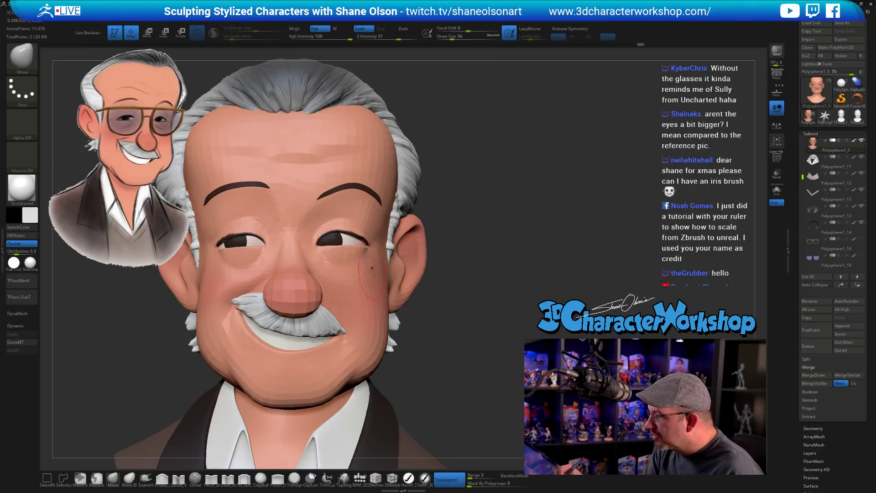
Smooth the areas under both eyes at intensity 23 and size 35, and return the head to its highest subdivision level
{"action": "key", "text": "shift"}
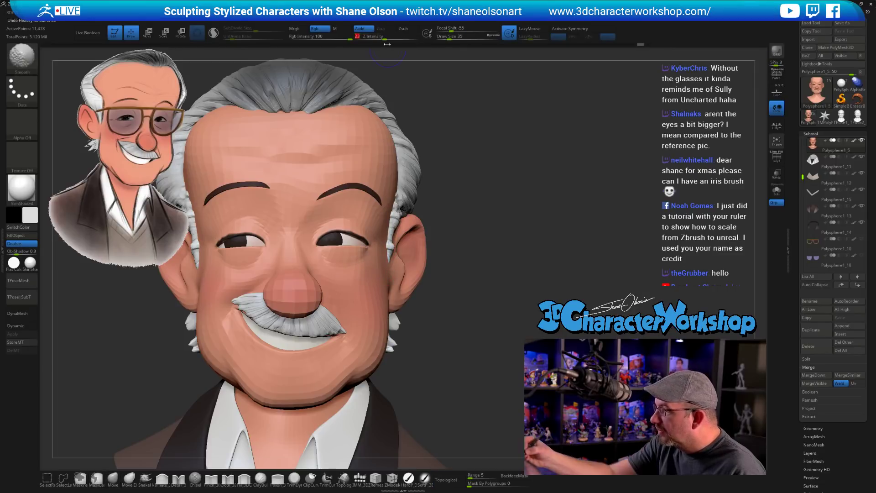
{"action": "left_click_drag", "start_coordinate": [375, 264], "coordinate": [364, 262], "text": "shift"}
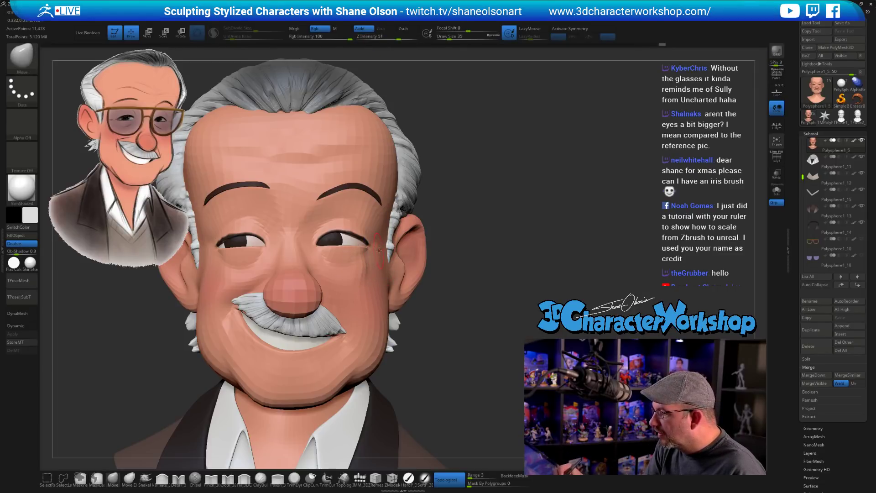
{"action": "key", "text": "shift"}
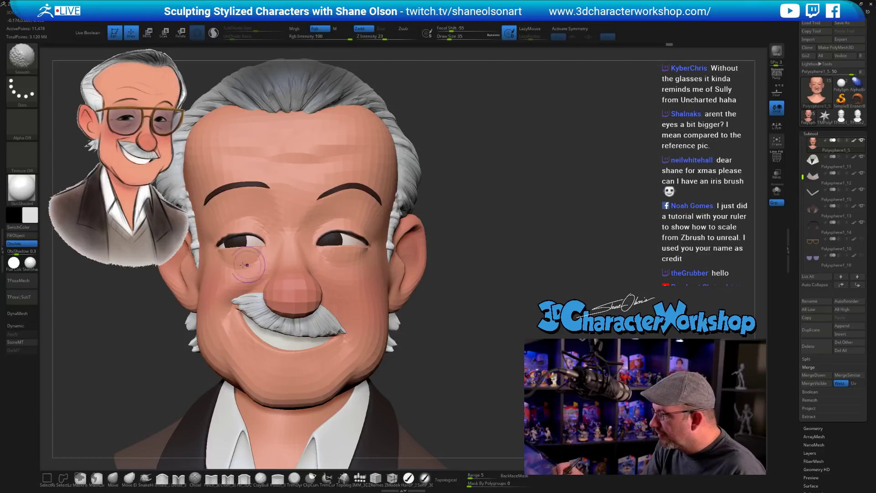
{"action": "key", "text": "shift"}
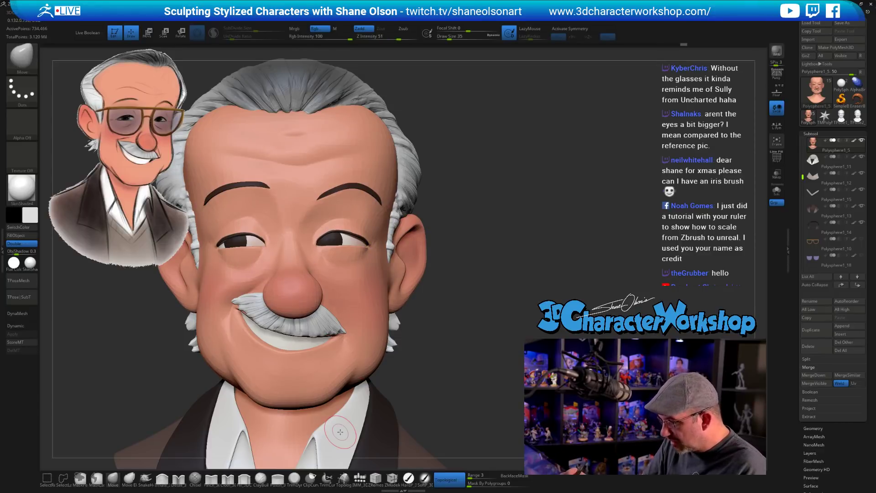
{"action": "key", "text": "d"}
{"action": "key", "text": "d"}
{"action": "key", "text": "d"}
{"action": "right_click_drag", "start_coordinate": [340, 432], "coordinate": [238, 462]}
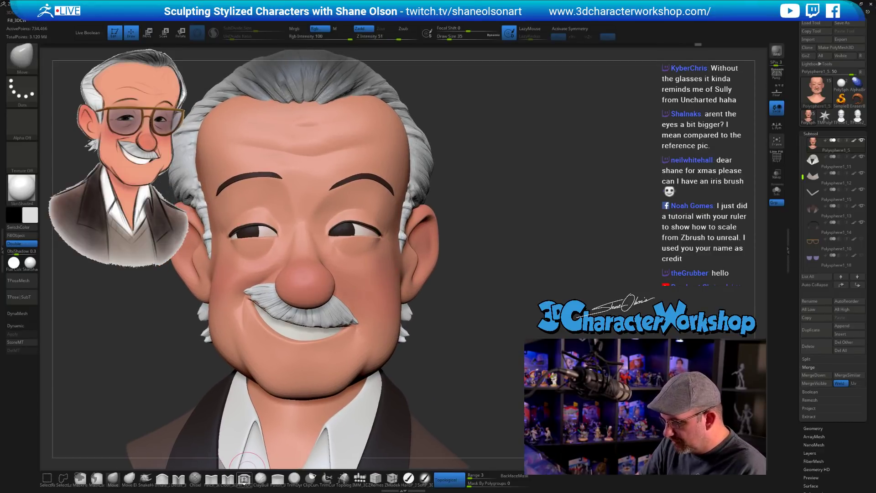
Refine the creases under both eyes with the Pinch brush at size 22
{"action": "left_click", "coordinate": [244, 480]}
{"action": "key", "text": "bracketleft"}
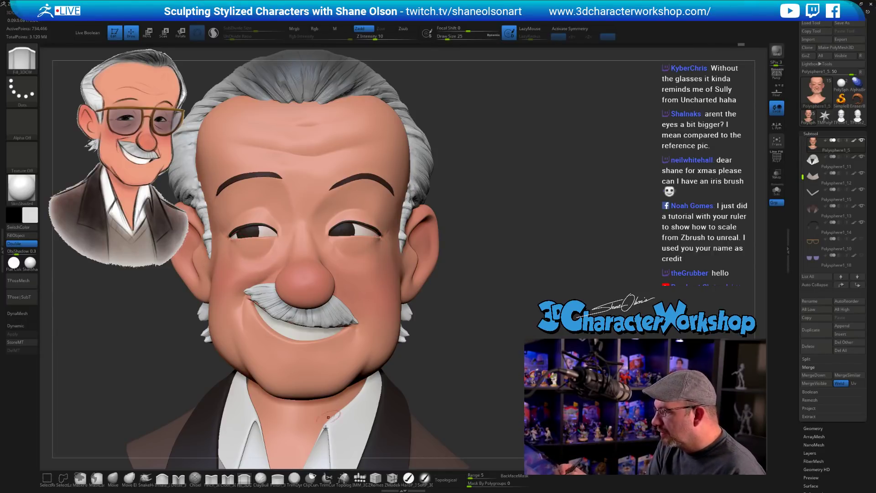
{"action": "left_click", "coordinate": [211, 478]}
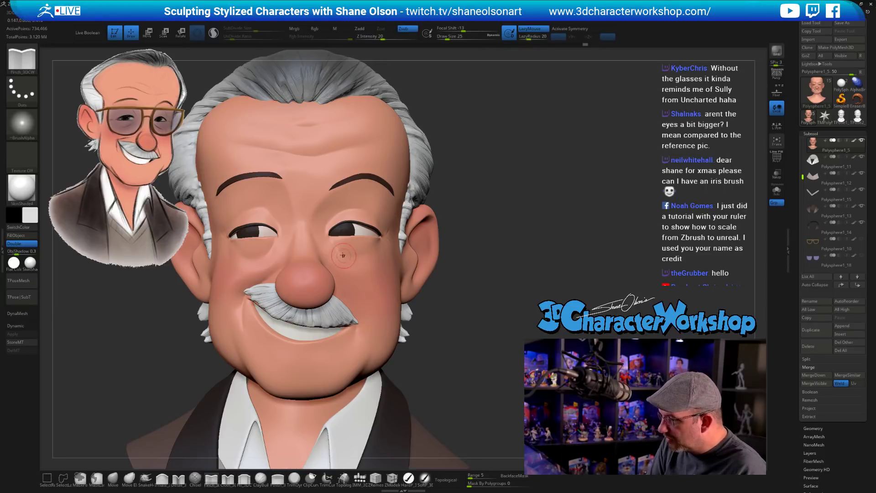
{"action": "key", "text": "bracketleft"}
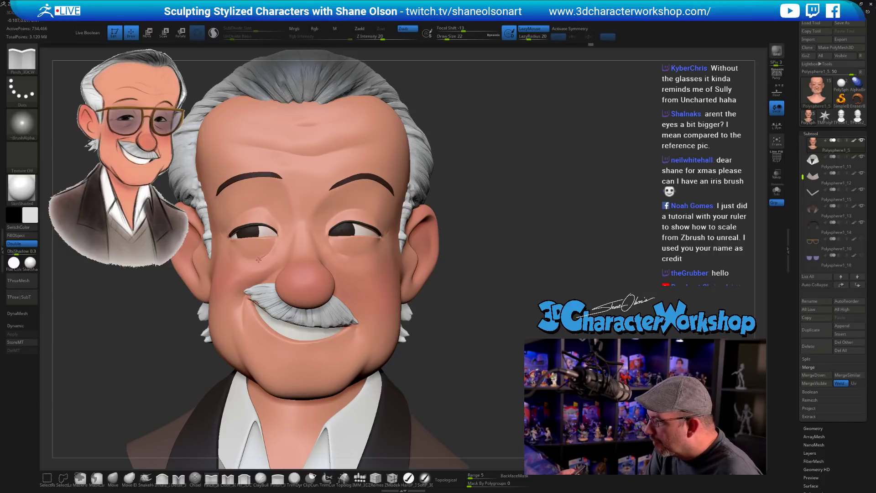
{"action": "left_click_drag", "start_coordinate": [485, 305], "coordinate": [446, 289]}
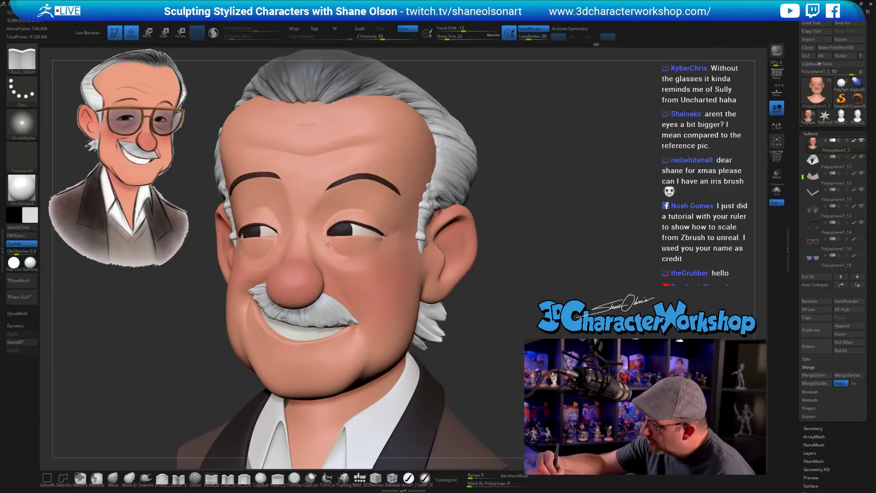
Adjust the forehead wrinkles with the Move brush at size 90 and compare the whole bust with the reference drawing
{"action": "mouse_move", "coordinate": [487, 318]}
{"action": "left_mouse_down", "text": "alt"}
{"action": "mouse_move", "coordinate": [487, 299]}
{"action": "mouse_move", "coordinate": [475, 293]}
{"action": "mouse_move", "coordinate": [492, 311]}
{"action": "mouse_move", "coordinate": [471, 305]}
{"action": "left_mouse_up", "text": "alt"}
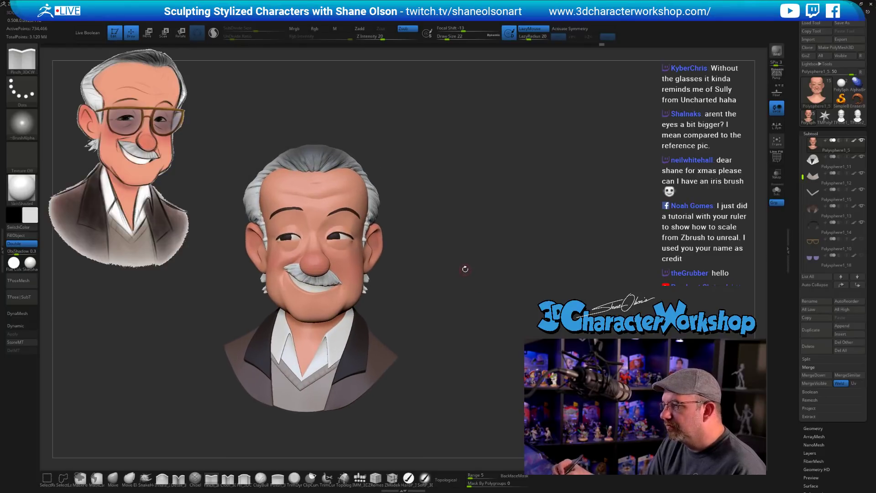
{"action": "left_click_drag", "start_coordinate": [465, 269], "coordinate": [466, 291], "text": "alt"}
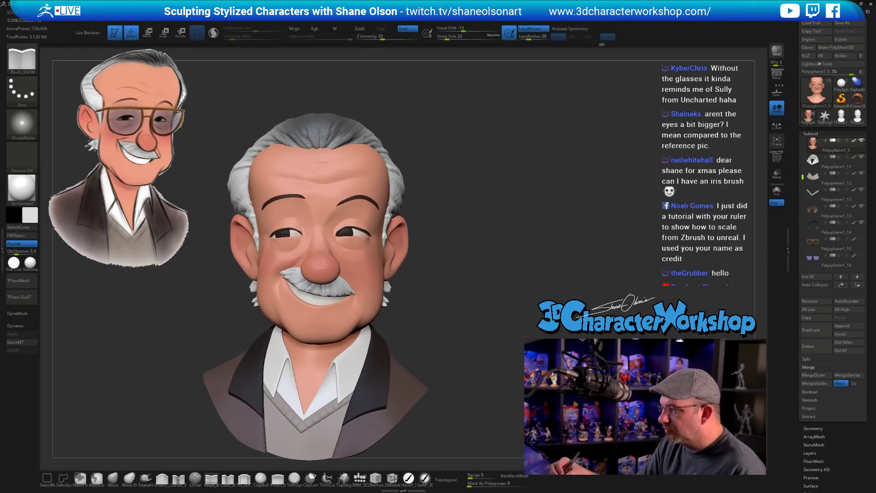
{"action": "left_click", "coordinate": [112, 478]}
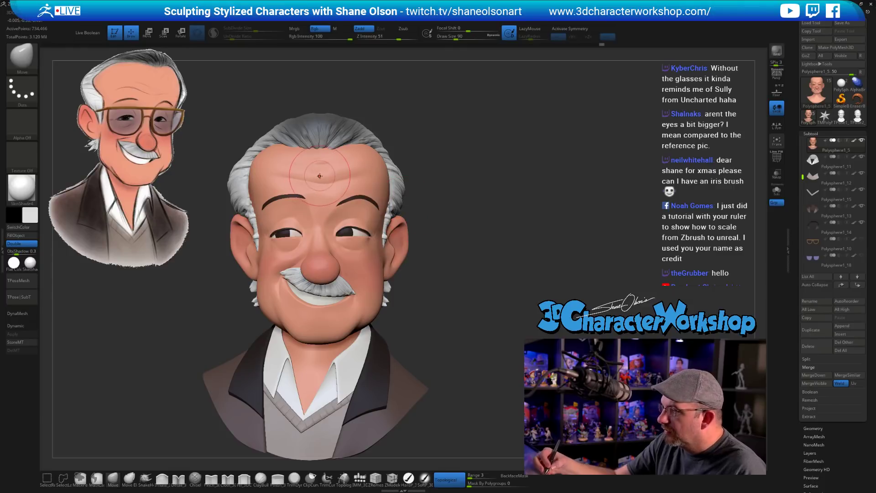
{"action": "left_click_drag", "start_coordinate": [319, 175], "coordinate": [314, 182]}
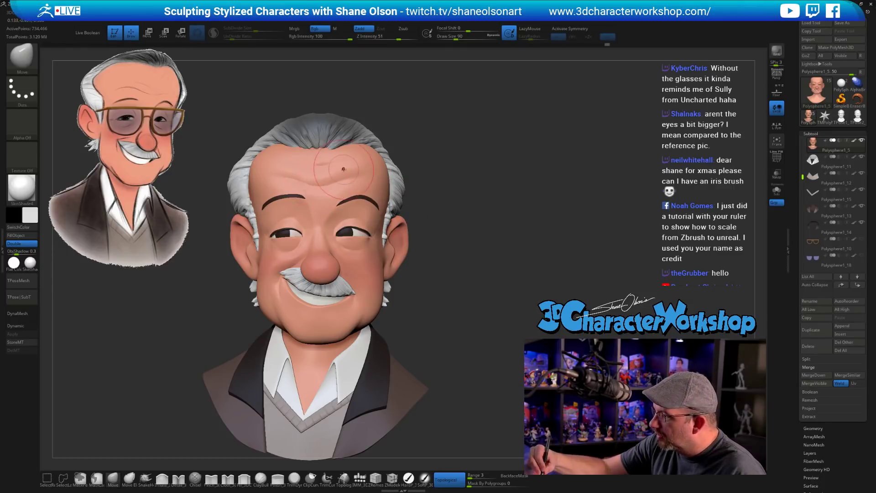
{"action": "left_click_drag", "start_coordinate": [447, 201], "coordinate": [493, 199]}
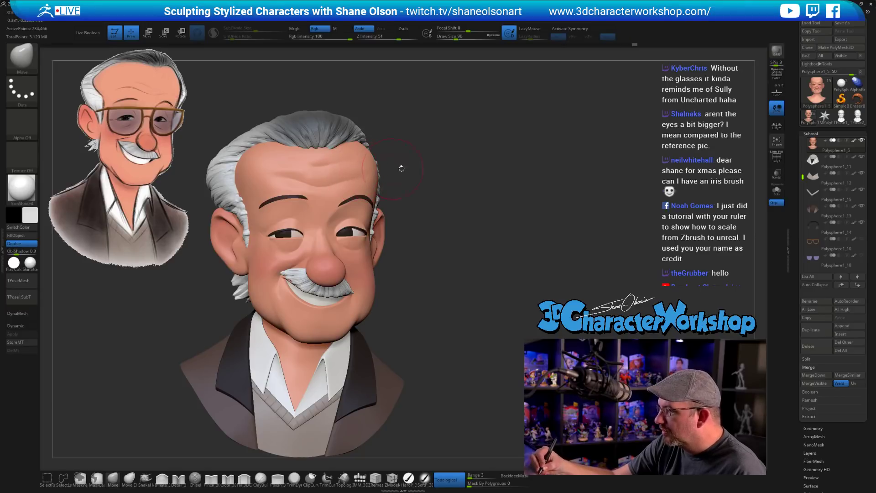
{"action": "mouse_move", "coordinate": [402, 166]}
{"action": "left_mouse_down"}
{"action": "mouse_move", "coordinate": [429, 194]}
{"action": "mouse_move", "coordinate": [400, 193]}
{"action": "mouse_move", "coordinate": [452, 206]}
{"action": "mouse_move", "coordinate": [493, 264]}
{"action": "mouse_move", "coordinate": [485, 288]}
{"action": "left_mouse_up"}
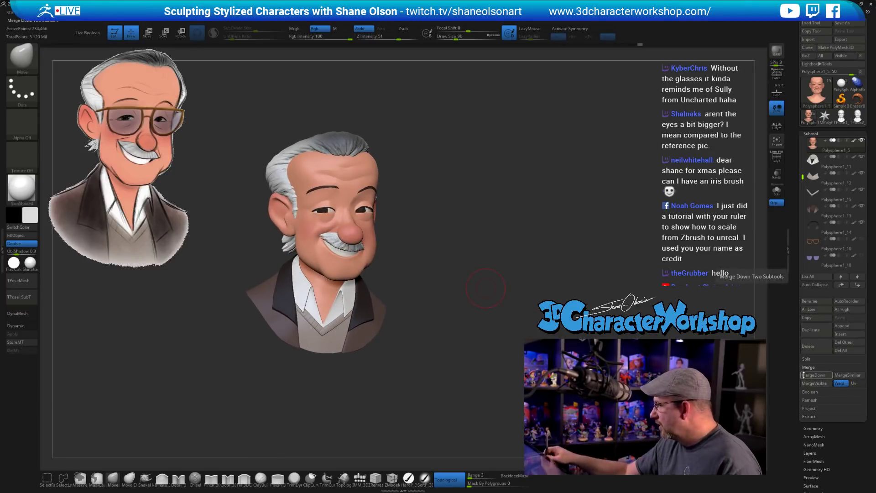
{"action": "left_click_drag", "start_coordinate": [595, 235], "coordinate": [484, 205]}
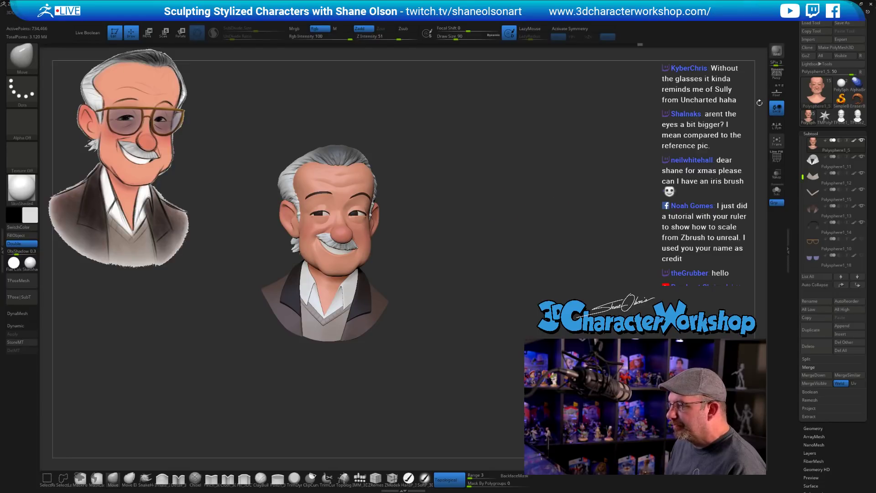
Save the tool over the existing Stanlee_Posed file
{"action": "left_click", "coordinate": [846, 25]}
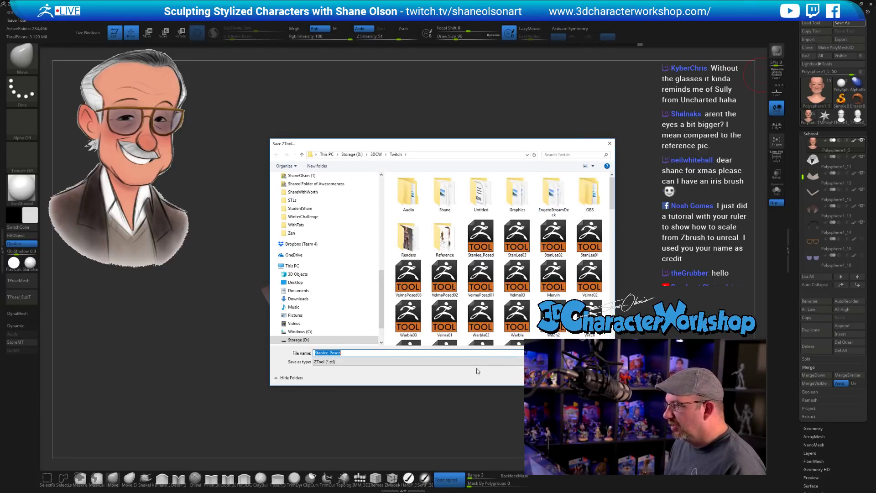
{"action": "key", "text": "Return"}
{"action": "left_click", "coordinate": [465, 246]}
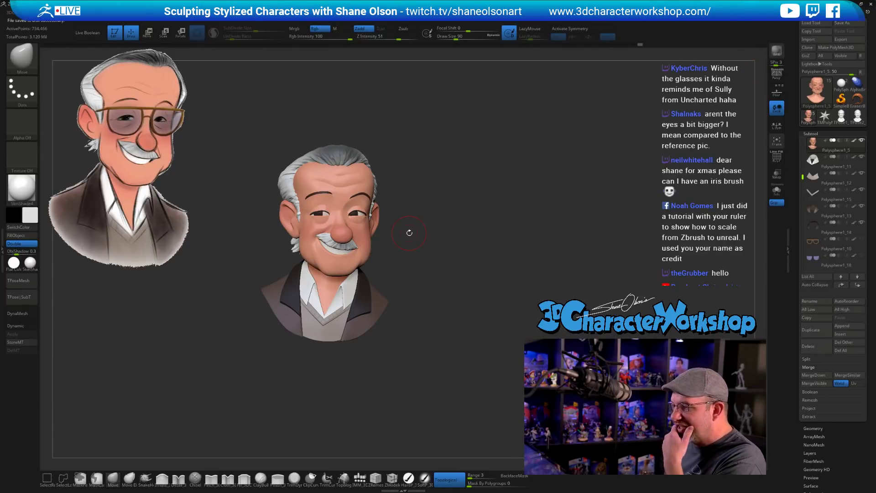
Create a Transpose Master mesh of the whole bust and mask everything except the top of the head
{"action": "left_click", "coordinate": [28, 286]}
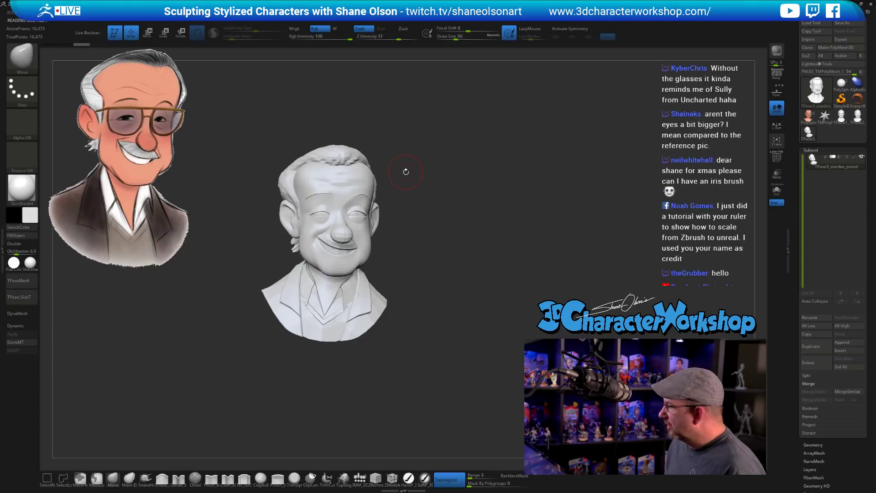
{"action": "mouse_move", "coordinate": [348, 130]}
{"action": "left_mouse_down", "text": "ctrl"}
{"action": "mouse_move", "coordinate": [269, 106]}
{"action": "mouse_move", "coordinate": [276, 197]}
{"action": "mouse_move", "coordinate": [434, 187]}
{"action": "left_mouse_up", "text": "ctrl"}
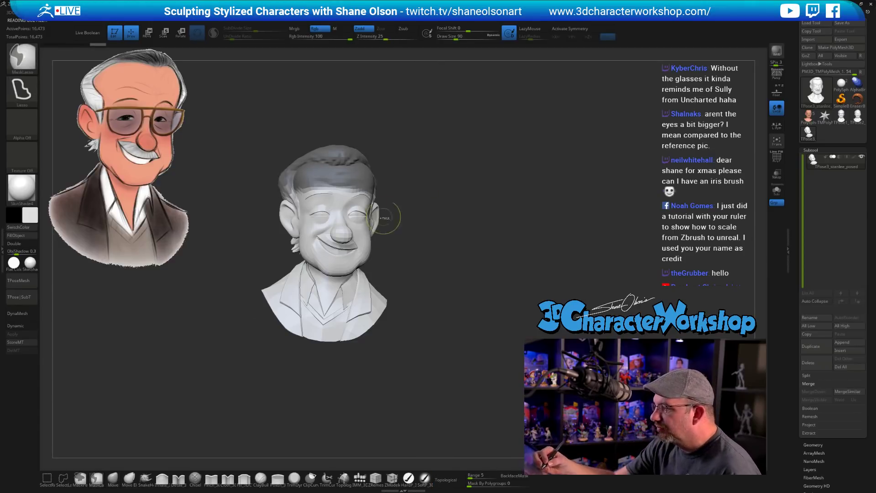
{"action": "left_click", "coordinate": [413, 215], "text": "ctrl"}
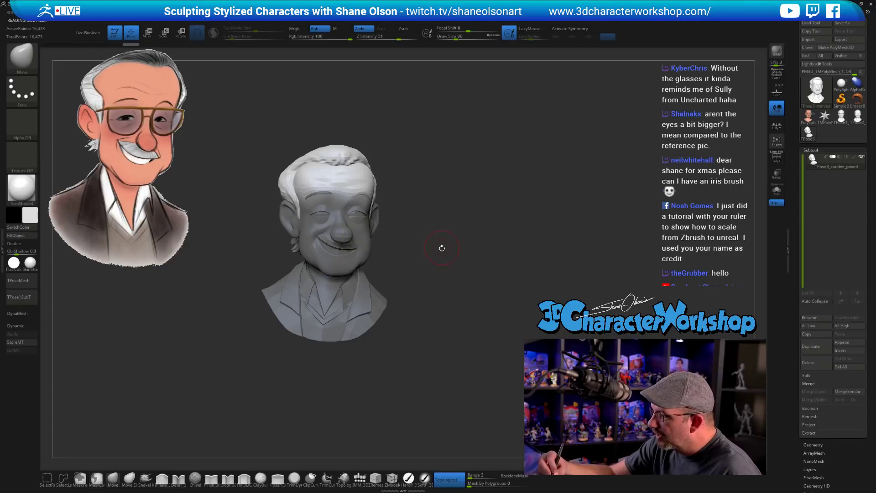
Adjust the unmasked top of the head with the gizmo, clear the mask and transfer the change back to the subtools
{"action": "key", "text": "e"}
{"action": "mouse_move", "coordinate": [437, 236]}
{"action": "left_mouse_down"}
{"action": "mouse_move", "coordinate": [466, 208]}
{"action": "mouse_move", "coordinate": [414, 234]}
{"action": "mouse_move", "coordinate": [428, 249]}
{"action": "left_mouse_up"}
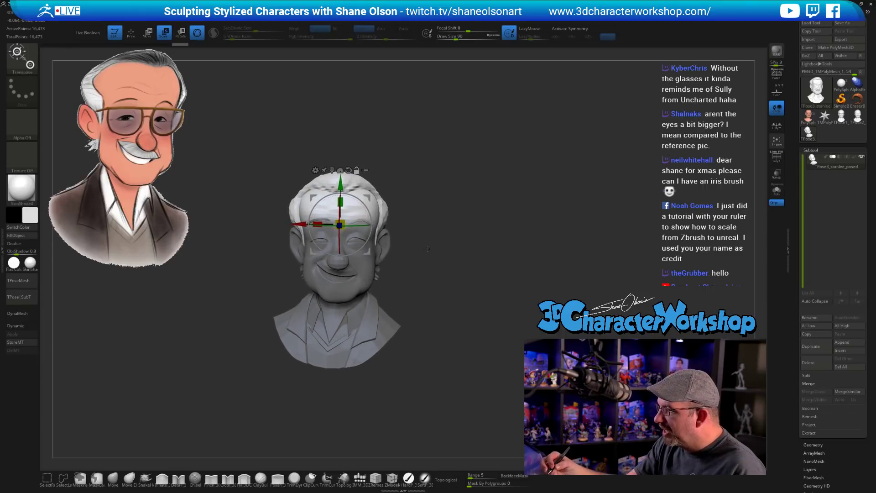
{"action": "left_click_drag", "start_coordinate": [341, 221], "coordinate": [340, 213]}
{"action": "mouse_move", "coordinate": [434, 256]}
{"action": "left_mouse_down"}
{"action": "mouse_move", "coordinate": [475, 271]}
{"action": "mouse_move", "coordinate": [464, 298]}
{"action": "left_mouse_up"}
{"action": "key", "text": "q"}
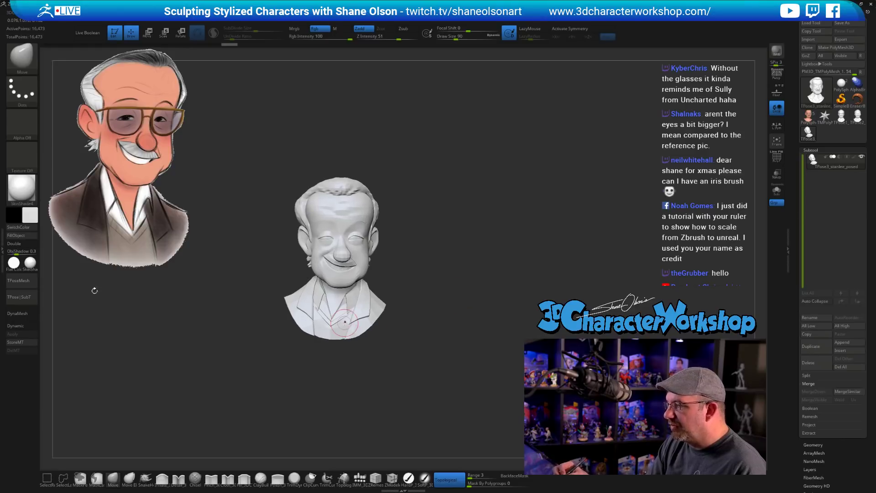
{"action": "left_click", "coordinate": [32, 297]}
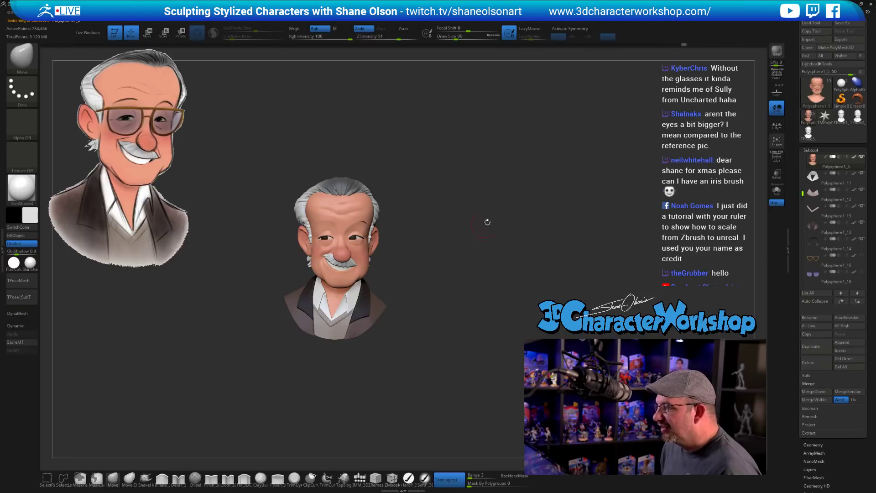
Inspect the head from a three-quarter view and drop it two subdivision levels for broad shaping
{"action": "mouse_move", "coordinate": [487, 221]}
{"action": "left_mouse_down"}
{"action": "mouse_move", "coordinate": [466, 223]}
{"action": "mouse_move", "coordinate": [497, 237]}
{"action": "mouse_move", "coordinate": [479, 227]}
{"action": "mouse_move", "coordinate": [466, 233]}
{"action": "mouse_move", "coordinate": [480, 243]}
{"action": "mouse_move", "coordinate": [461, 226]}
{"action": "mouse_move", "coordinate": [432, 253]}
{"action": "mouse_move", "coordinate": [465, 266]}
{"action": "mouse_move", "coordinate": [446, 207]}
{"action": "left_mouse_up"}
{"action": "key", "text": "s"}
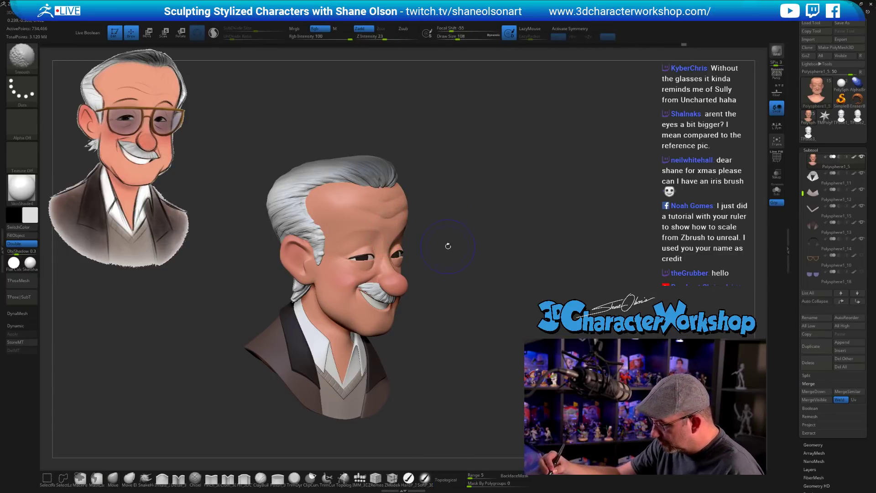
{"action": "key", "text": "shift+f"}
{"action": "key", "text": "shift+f"}
{"action": "key", "text": "shift+d"}
{"action": "key", "text": "shift+d"}
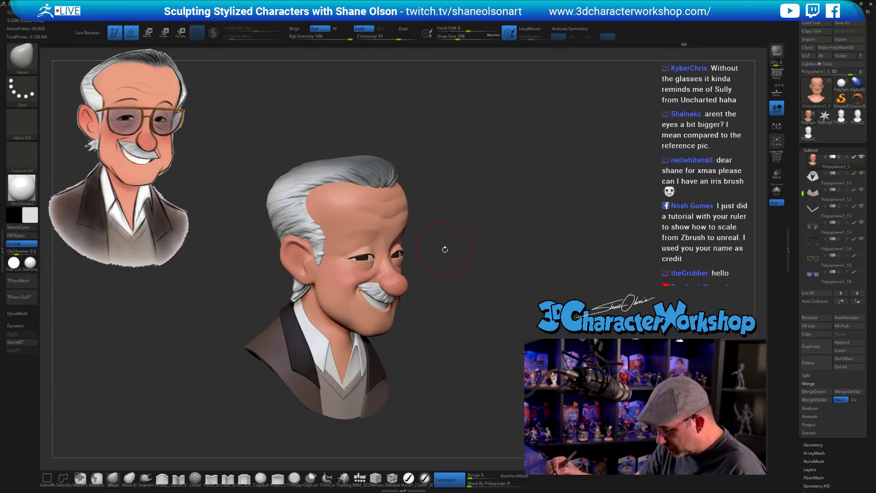
Reshape the head's contours from several angles with a large Move brush at size 108
{"action": "left_click_drag", "start_coordinate": [444, 260], "coordinate": [446, 267], "text": "alt"}
{"action": "key", "text": "s"}
{"action": "left_click_drag", "start_coordinate": [446, 265], "coordinate": [500, 250]}
{"action": "key", "text": "s"}
{"action": "left_click_drag", "start_coordinate": [437, 232], "coordinate": [446, 232]}
{"action": "mouse_move", "coordinate": [355, 237]}
{"action": "left_mouse_down"}
{"action": "mouse_move", "coordinate": [440, 224]}
{"action": "mouse_move", "coordinate": [516, 238]}
{"action": "left_mouse_up"}
{"action": "mouse_move", "coordinate": [442, 234]}
{"action": "left_mouse_down"}
{"action": "mouse_move", "coordinate": [538, 255]}
{"action": "mouse_move", "coordinate": [503, 246]}
{"action": "mouse_move", "coordinate": [515, 234]}
{"action": "mouse_move", "coordinate": [381, 236]}
{"action": "mouse_move", "coordinate": [330, 247]}
{"action": "left_mouse_up"}
{"action": "key", "text": "s"}
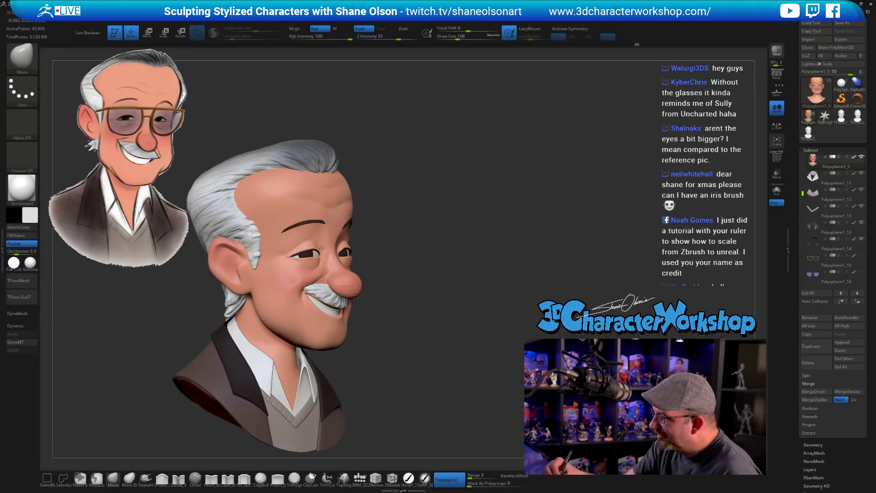
Select the hair and reshape its side profile with an enlarged Move brush
{"action": "left_click_drag", "start_coordinate": [426, 281], "coordinate": [361, 277]}
{"action": "left_click", "coordinate": [412, 214], "text": "alt"}
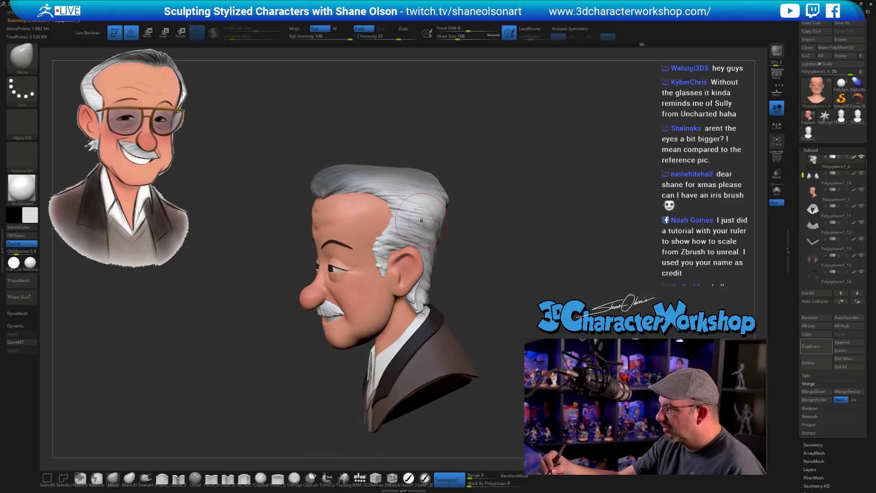
{"action": "left_click_drag", "start_coordinate": [477, 288], "coordinate": [505, 291]}
{"action": "key", "text": "s"}
{"action": "left_click", "coordinate": [484, 259]}
{"action": "left_click_drag", "start_coordinate": [484, 262], "coordinate": [391, 211]}
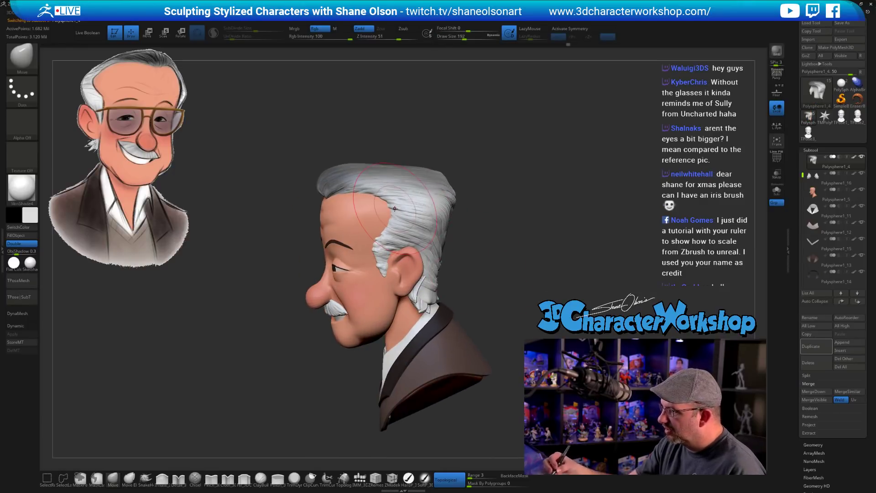
{"action": "left_click_drag", "start_coordinate": [500, 270], "coordinate": [512, 245]}
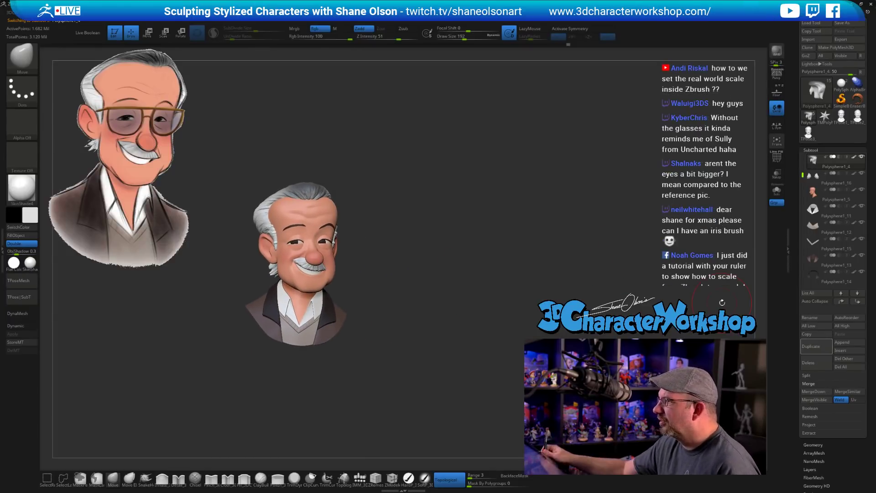
Refine the hair outline from a three-quarter view with the Move brush, reducing its size to 120
{"action": "mouse_move", "coordinate": [458, 252]}
{"action": "left_mouse_down", "text": "alt"}
{"action": "mouse_move", "coordinate": [458, 262]}
{"action": "mouse_move", "coordinate": [472, 246]}
{"action": "mouse_move", "coordinate": [437, 247]}
{"action": "left_mouse_up", "text": "alt"}
{"action": "key", "text": "s"}
{"action": "left_click", "coordinate": [471, 247]}
{"action": "key", "text": "s"}
{"action": "left_click", "coordinate": [441, 252]}
{"action": "mouse_move", "coordinate": [410, 186]}
{"action": "left_mouse_down", "text": "alt"}
{"action": "mouse_move", "coordinate": [411, 211]}
{"action": "mouse_move", "coordinate": [459, 220]}
{"action": "left_mouse_up", "text": "alt"}
{"action": "key", "text": "s"}
{"action": "left_click", "coordinate": [448, 219]}
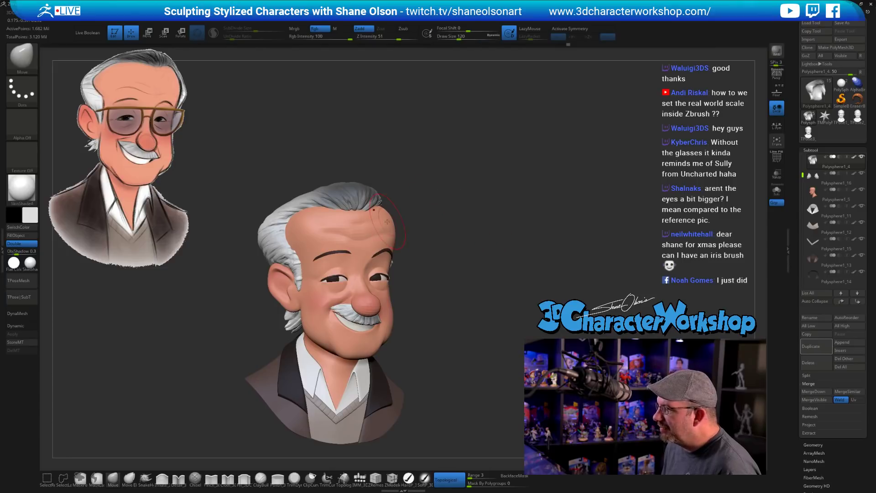
Select the head subtool and enlarge the Move brush to size 172
{"action": "left_click", "coordinate": [390, 224], "text": "alt"}
{"action": "key", "text": "s"}
{"action": "left_click", "coordinate": [393, 223]}
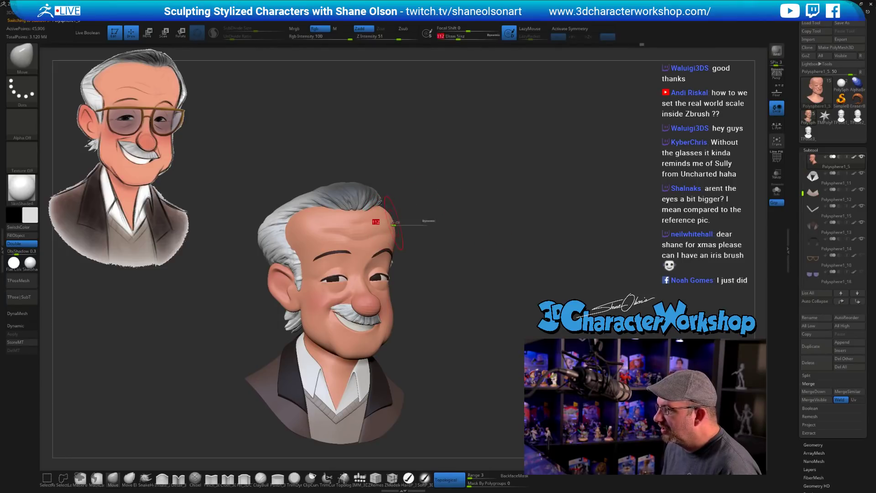
{"action": "key", "text": "s"}
{"action": "left_click", "coordinate": [395, 224]}
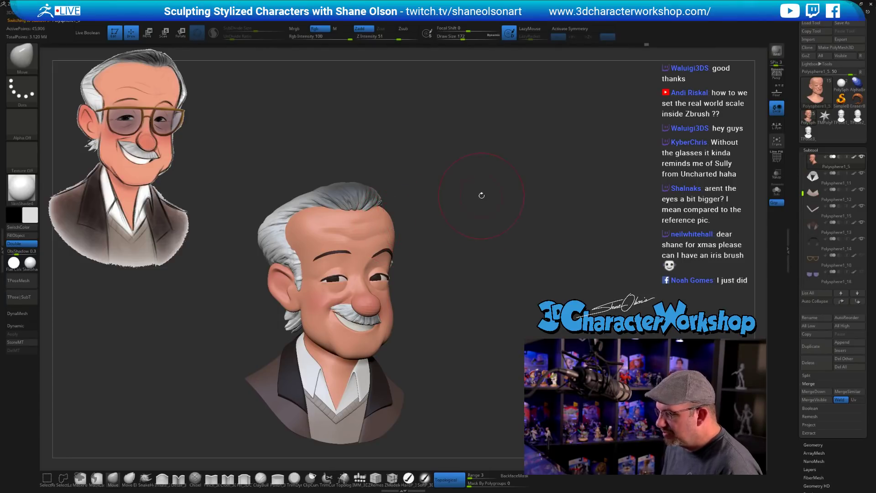
Turn on X symmetry and adjust both sides of the forehead with the Move brush, reducing its size to 118
{"action": "left_click_drag", "start_coordinate": [482, 196], "coordinate": [482, 204]}
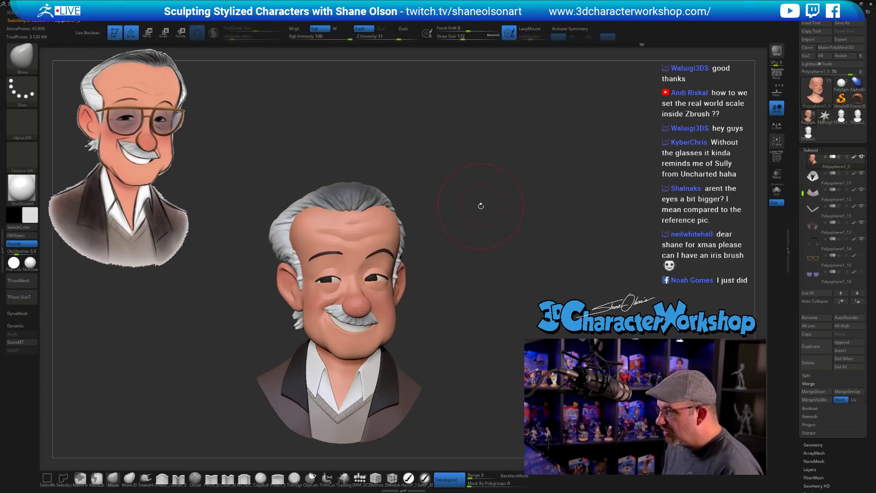
{"action": "key", "text": "z"}
{"action": "key", "text": "z"}
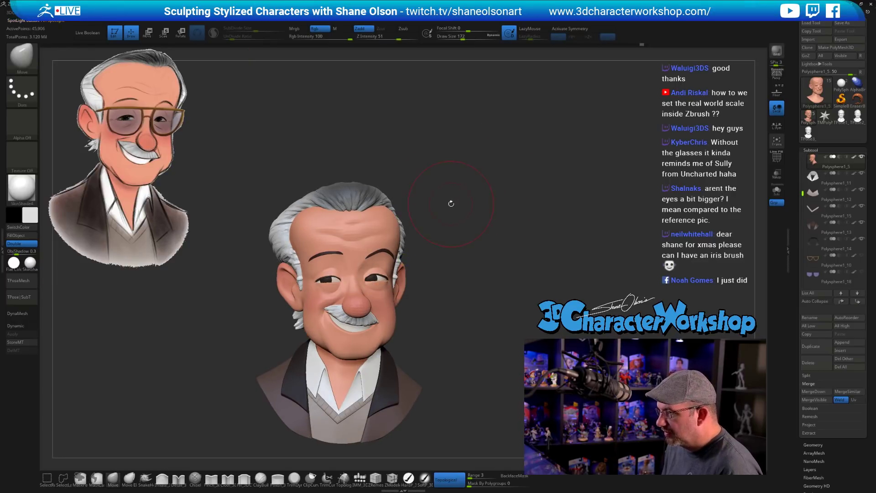
{"action": "key", "text": "x"}
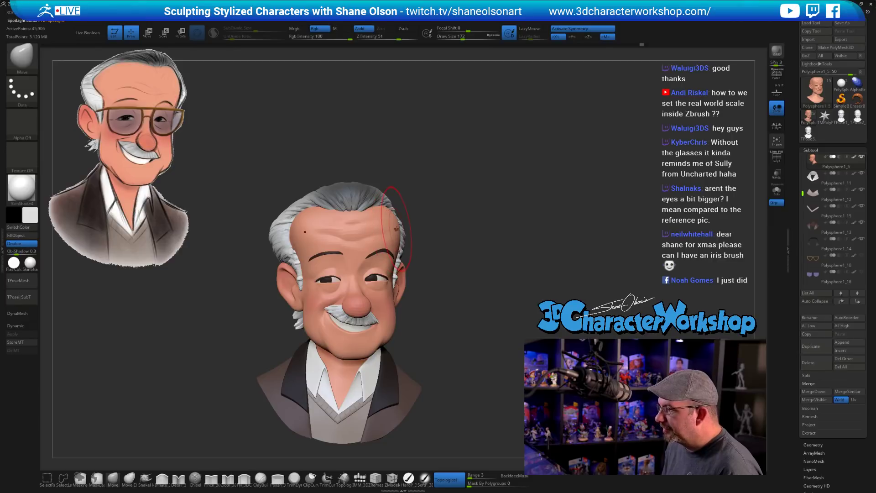
{"action": "left_click_drag", "start_coordinate": [474, 204], "coordinate": [456, 201]}
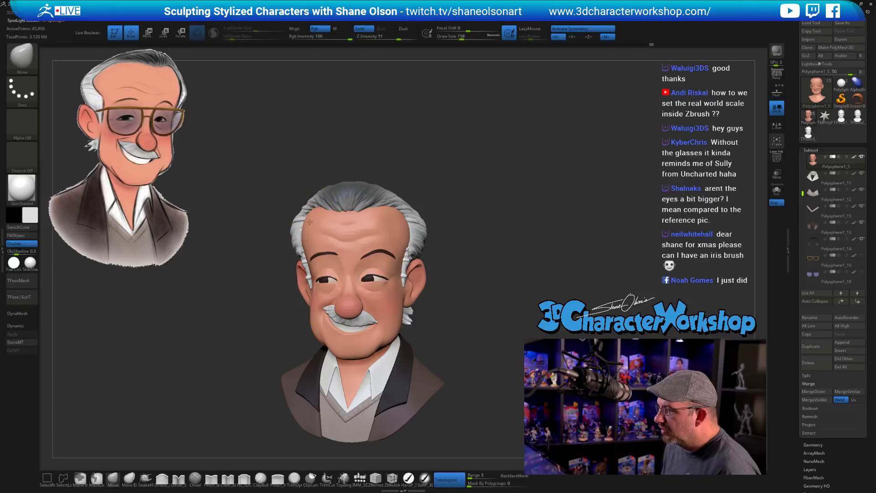
{"action": "left_click_drag", "start_coordinate": [474, 201], "coordinate": [565, 111]}
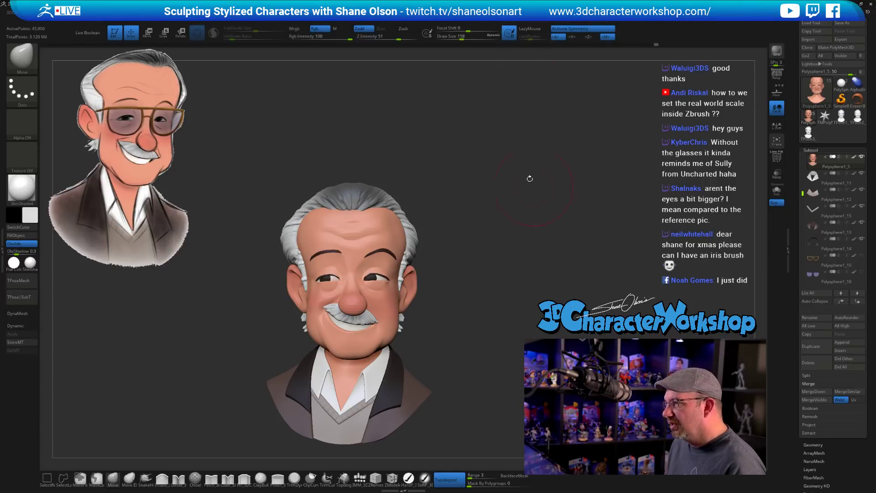
Temporarily show the ruler subtool behind the bust to check the model's scale, and hide it again
{"action": "left_click_drag", "start_coordinate": [545, 201], "coordinate": [533, 182]}
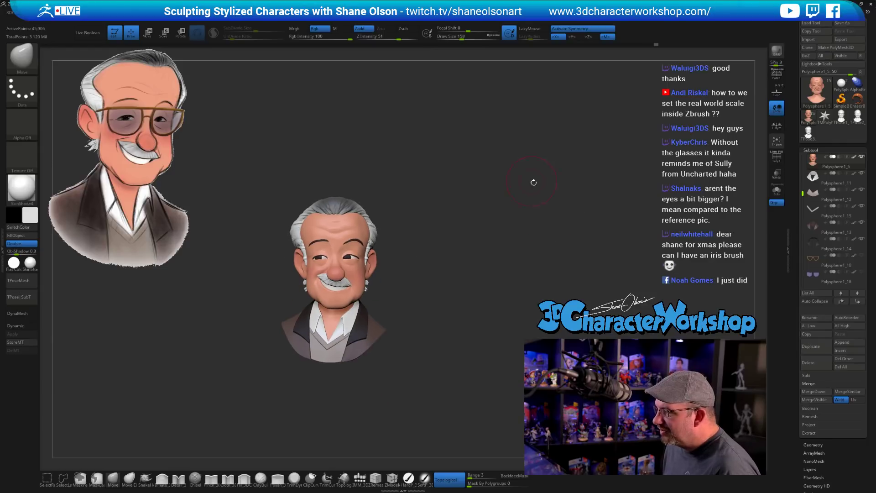
{"action": "left_click_drag", "start_coordinate": [580, 218], "coordinate": [589, 211], "text": "alt"}
{"action": "scroll", "coordinate": [804, 192], "scroll_direction": "up", "scroll_amount": 4}
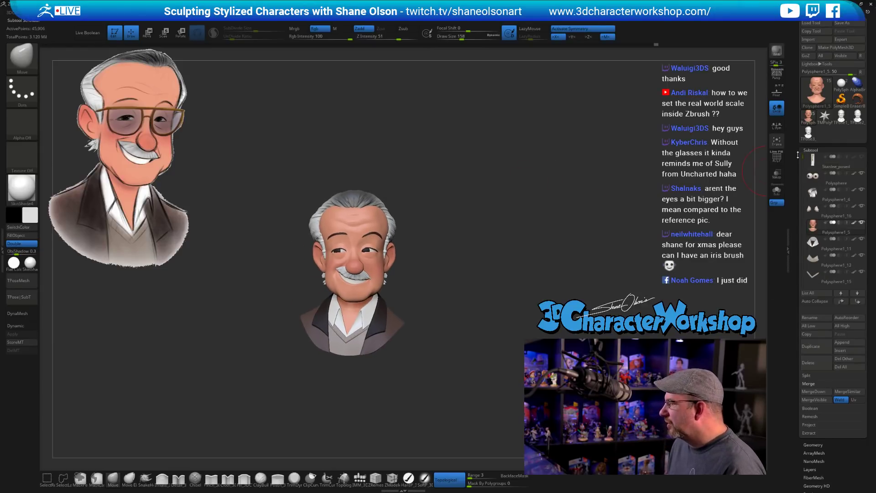
{"action": "left_click", "coordinate": [862, 156]}
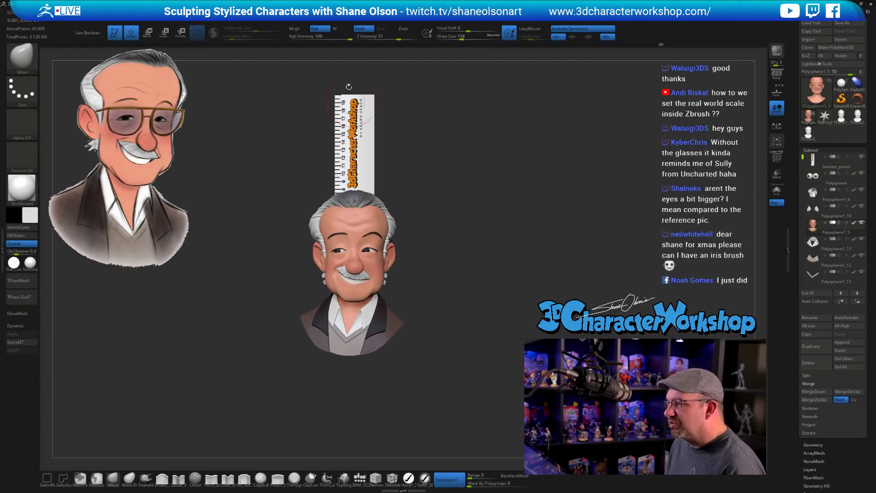
{"action": "left_click", "coordinate": [862, 156]}
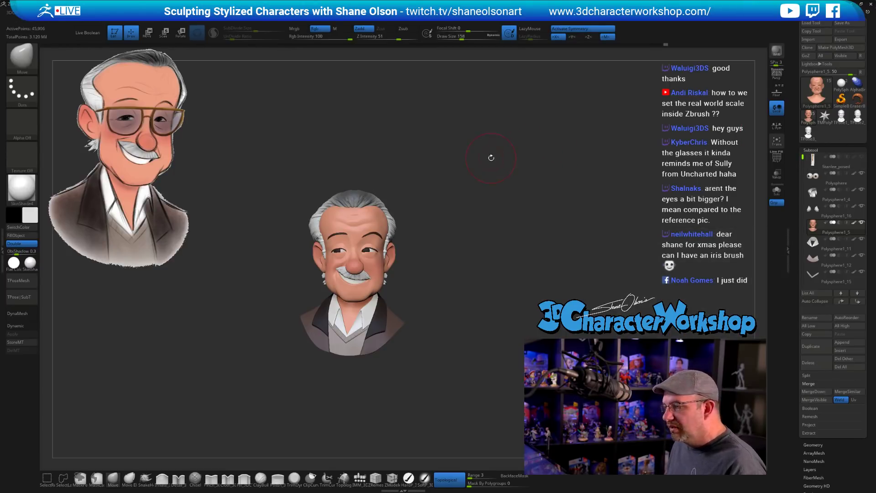
Show the glasses frame and lens subtools and check them on the face from the front
{"action": "left_click_drag", "start_coordinate": [491, 158], "coordinate": [498, 159]}
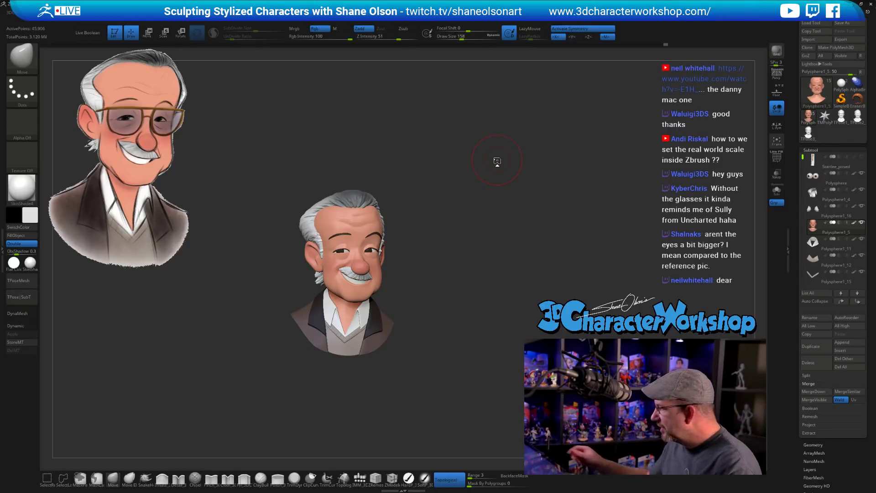
{"action": "left_click_drag", "start_coordinate": [803, 157], "coordinate": [799, 204]}
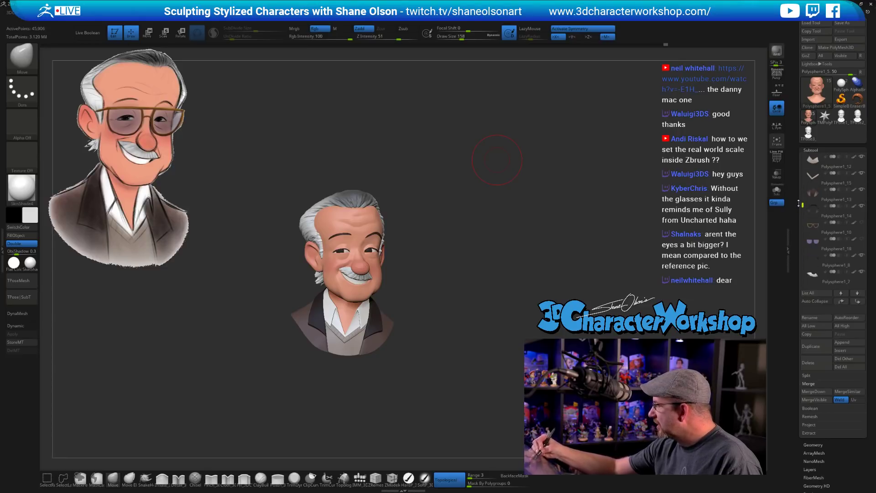
{"action": "left_click", "coordinate": [862, 223]}
{"action": "left_click", "coordinate": [862, 239]}
{"action": "mouse_move", "coordinate": [526, 304]}
{"action": "left_mouse_down"}
{"action": "mouse_move", "coordinate": [523, 316]}
{"action": "mouse_move", "coordinate": [495, 273]}
{"action": "mouse_move", "coordinate": [493, 295]}
{"action": "mouse_move", "coordinate": [512, 296]}
{"action": "mouse_move", "coordinate": [479, 278]}
{"action": "mouse_move", "coordinate": [499, 289]}
{"action": "mouse_move", "coordinate": [491, 285]}
{"action": "left_mouse_up"}
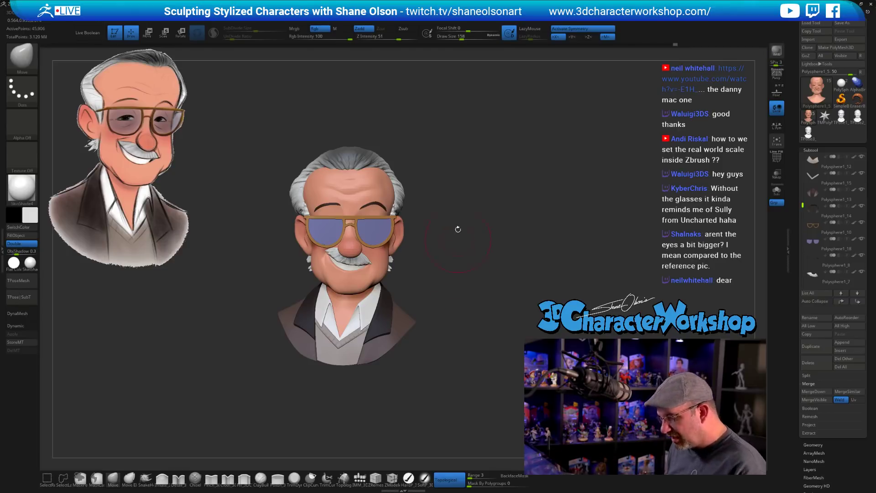
Start saving the posed bust as a ZTool file in the Twitch folder
{"action": "left_click", "coordinate": [848, 26]}
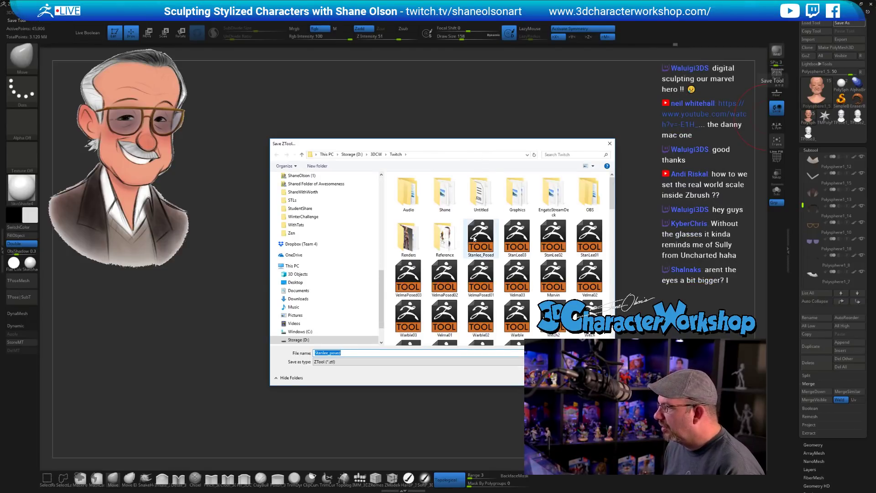
Save the posed bust as a new ZTool file named Stanlee_Posed2 in the Twitch folder
{"action": "left_click", "coordinate": [475, 238]}
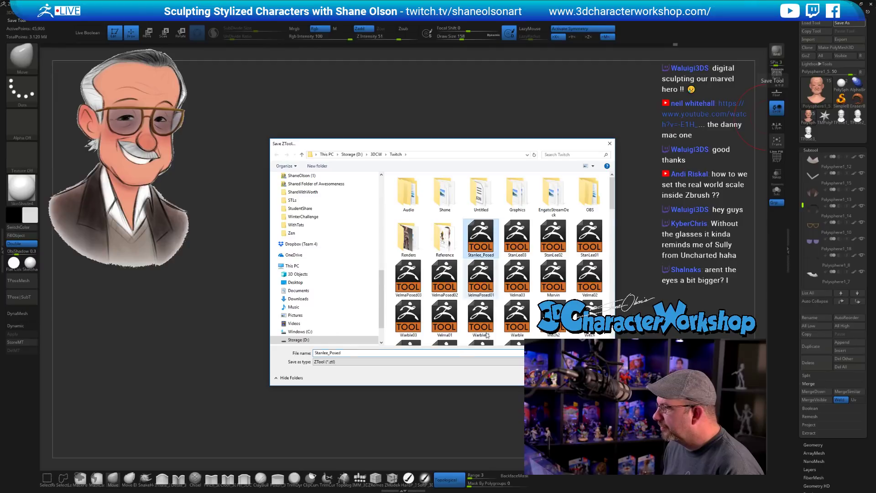
{"action": "left_click", "coordinate": [368, 353]}
{"action": "type", "text": "2"}
{"action": "key", "text": "Return"}
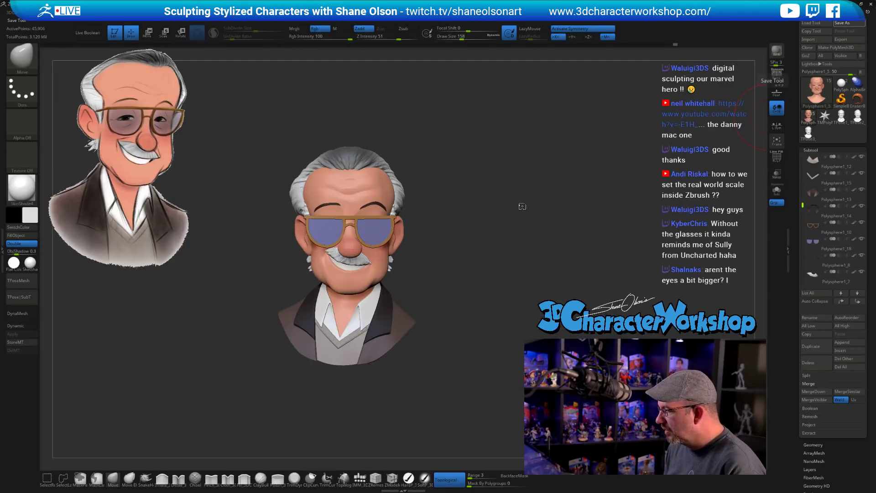
{"action": "mouse_move", "coordinate": [489, 245]}
{"action": "left_mouse_down"}
{"action": "mouse_move", "coordinate": [525, 230]}
{"action": "mouse_move", "coordinate": [527, 246]}
{"action": "left_mouse_up"}
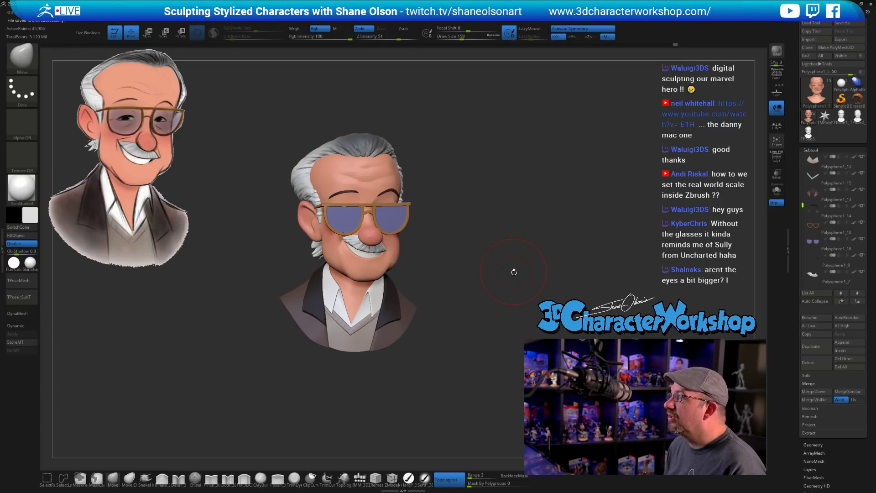
Switch to KeyShot and resume the paused real-time render
{"action": "key", "text": "alt+Tab"}
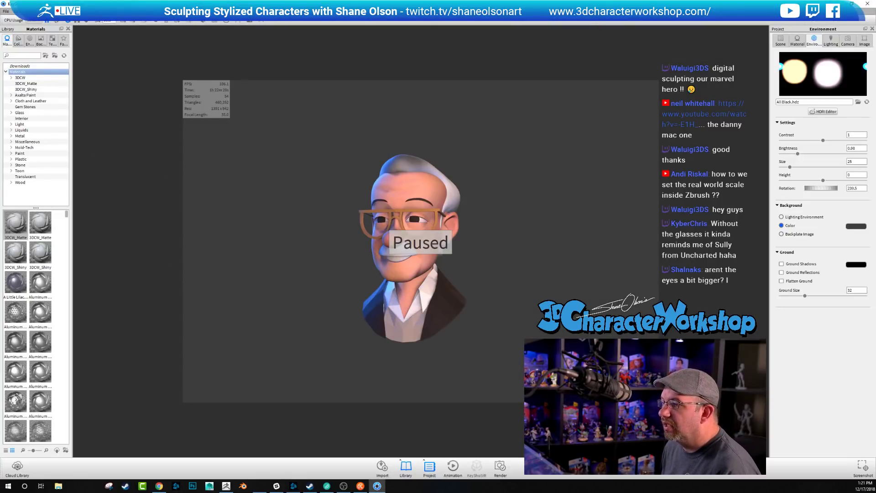
{"action": "left_click", "coordinate": [110, 11]}
{"action": "left_click", "coordinate": [117, 22]}
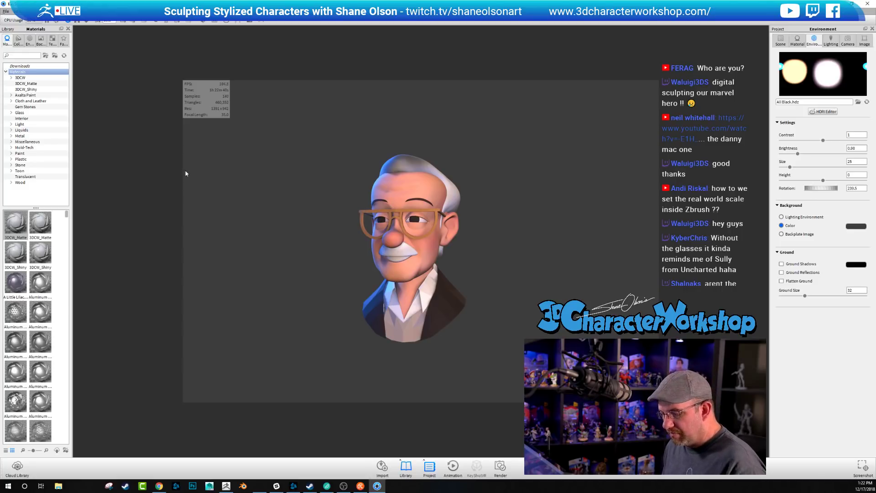
Return to ZBrush and send the posed bust with glasses to KeyShot
{"action": "key", "text": "alt+Tab"}
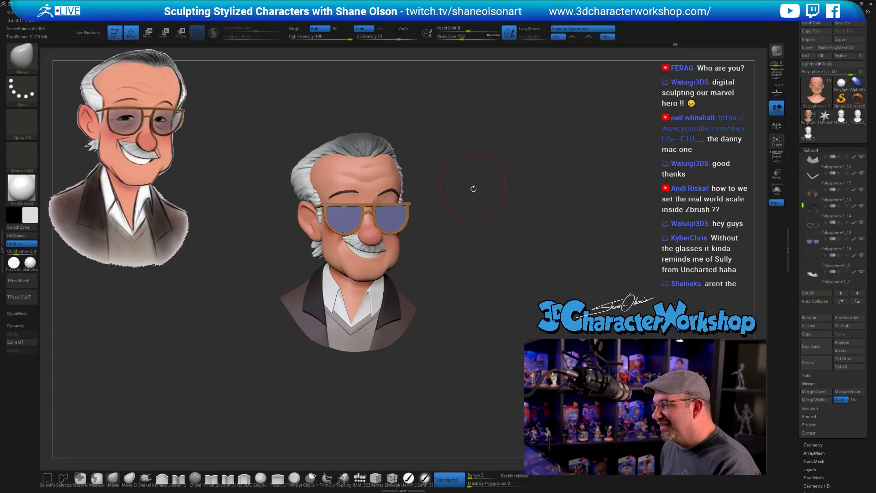
{"action": "mouse_move", "coordinate": [474, 188]}
{"action": "left_mouse_down"}
{"action": "mouse_move", "coordinate": [518, 179]}
{"action": "mouse_move", "coordinate": [541, 190]}
{"action": "mouse_move", "coordinate": [500, 160]}
{"action": "mouse_move", "coordinate": [266, 153]}
{"action": "left_mouse_up"}
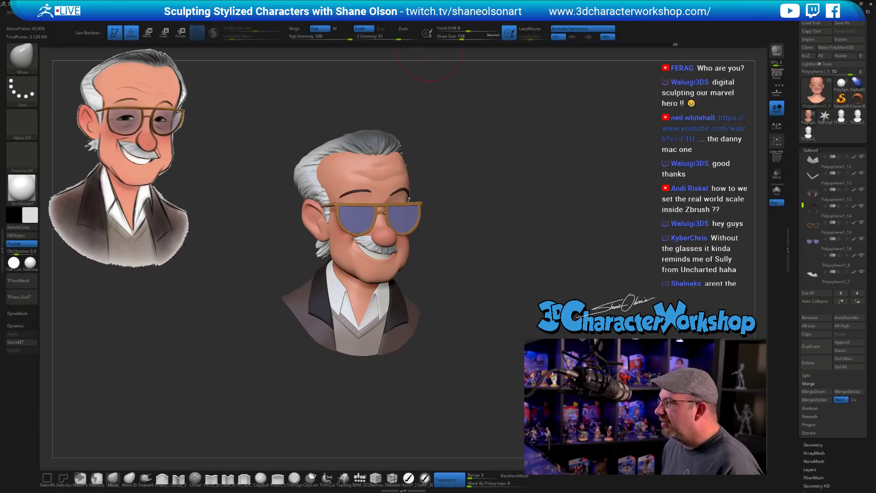
{"action": "left_click", "coordinate": [299, 4]}
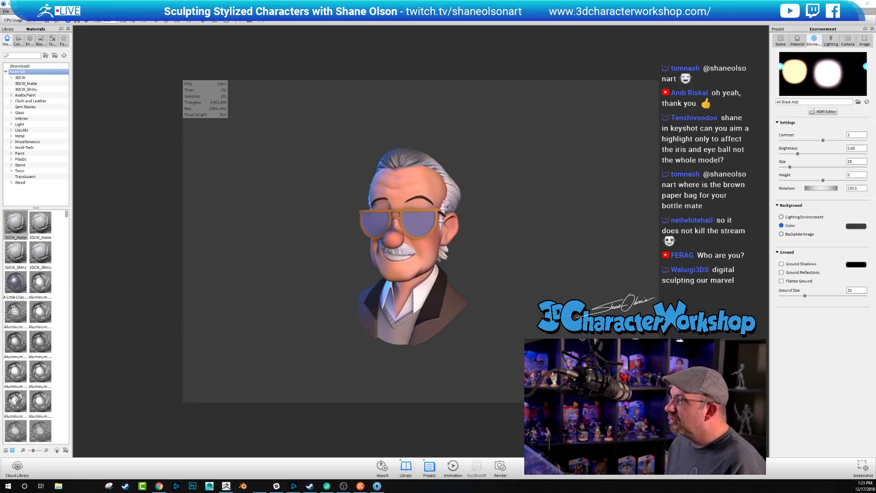
Return to ZBrush, raise the head by two subdivision levels, and resend the bust to KeyShot
{"action": "key", "text": "alt+Tab"}
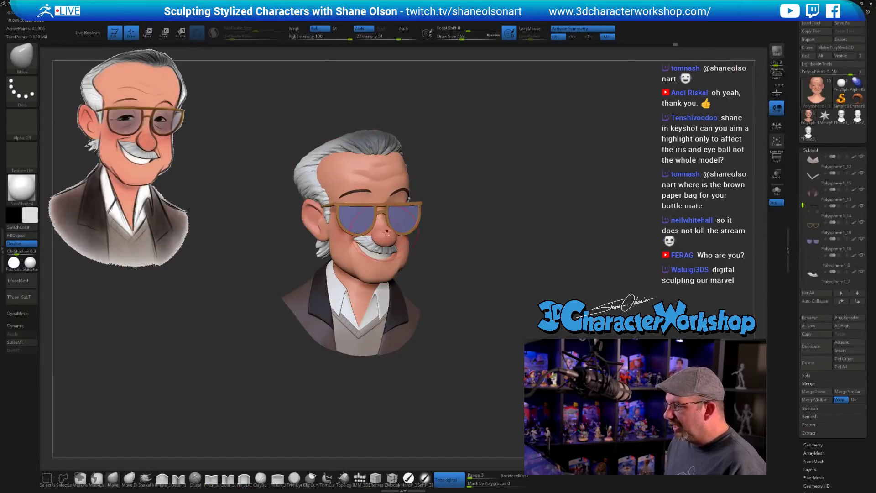
{"action": "key", "text": "d"}
{"action": "key", "text": "d"}
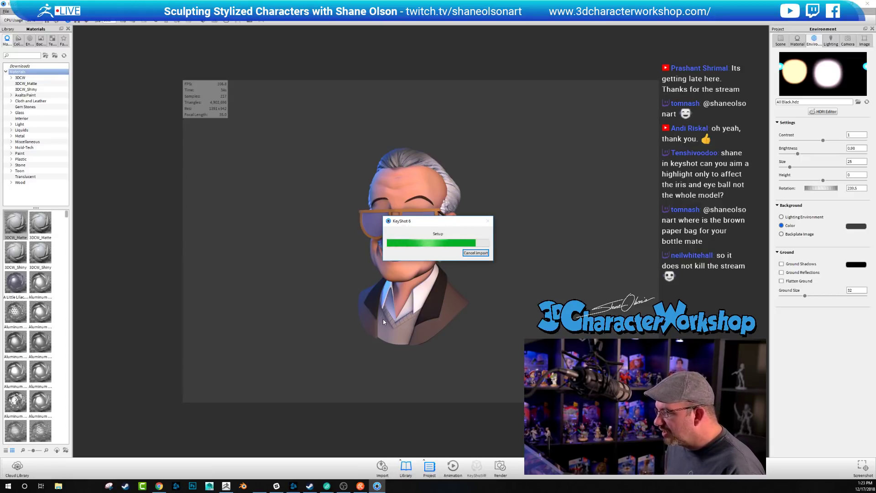
Back in ZBrush, apply dynamic subdivision to the sweater subtool and update the bust in KeyShot
{"action": "key", "text": "alt+Tab"}
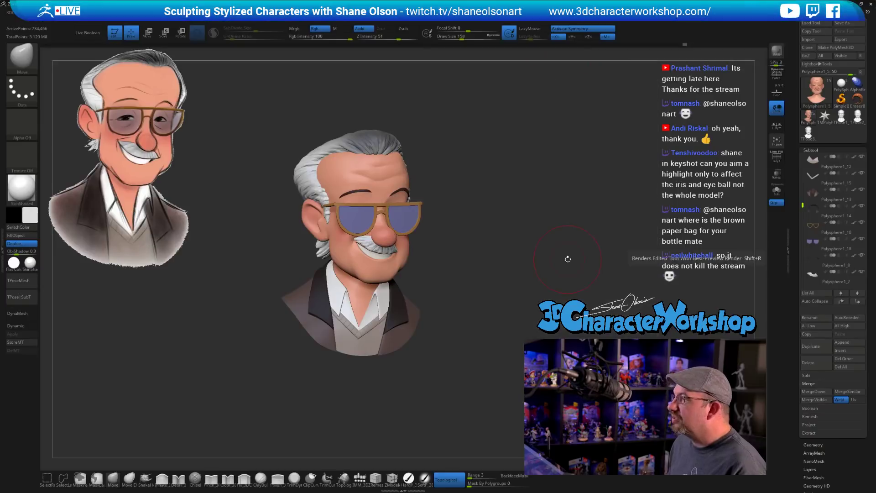
{"action": "left_click", "coordinate": [370, 343], "text": "alt"}
{"action": "left_click_drag", "start_coordinate": [489, 302], "coordinate": [492, 280], "text": "shift"}
{"action": "left_click", "coordinate": [28, 334]}
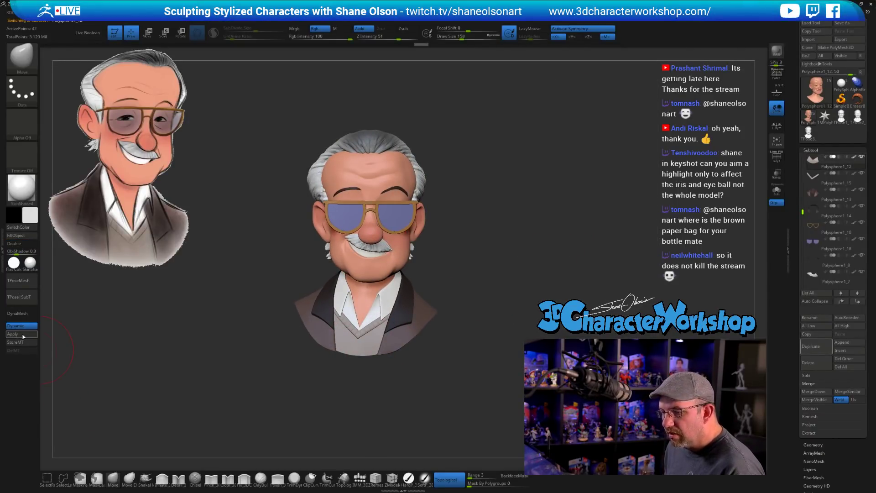
{"action": "key", "text": "ctrl"}
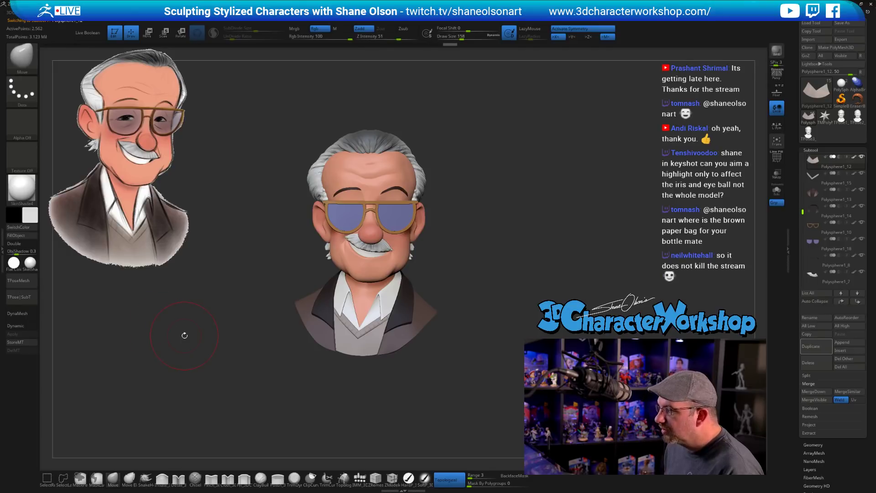
{"action": "mouse_move", "coordinate": [184, 337]}
{"action": "left_mouse_down"}
{"action": "mouse_move", "coordinate": [190, 344]}
{"action": "mouse_move", "coordinate": [224, 317]}
{"action": "left_mouse_up"}
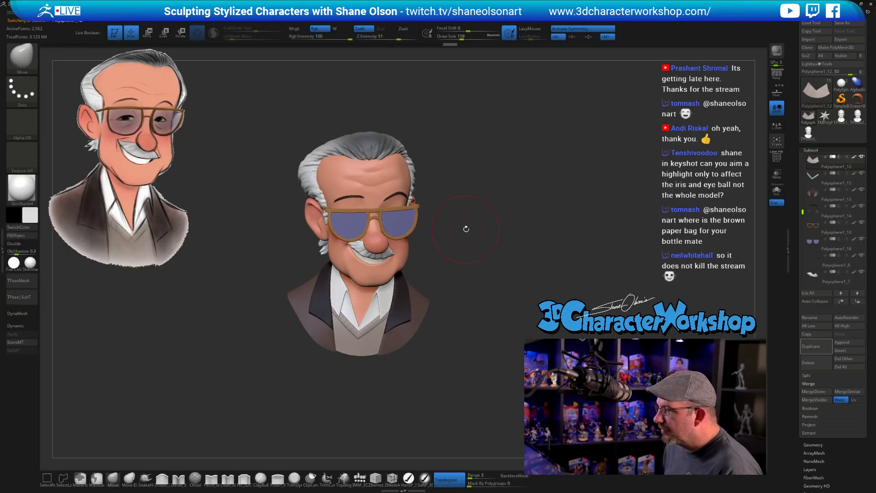
{"action": "key", "text": "alt+Tab"}
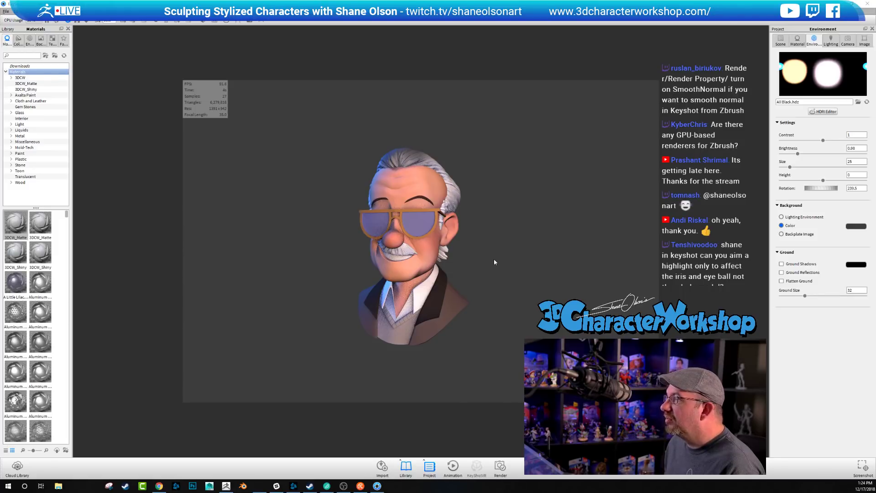
Go back to ZBrush and render the bust to KeyShot once more
{"action": "key", "text": "alt+Tab"}
{"action": "left_click_drag", "start_coordinate": [446, 198], "coordinate": [410, 196]}
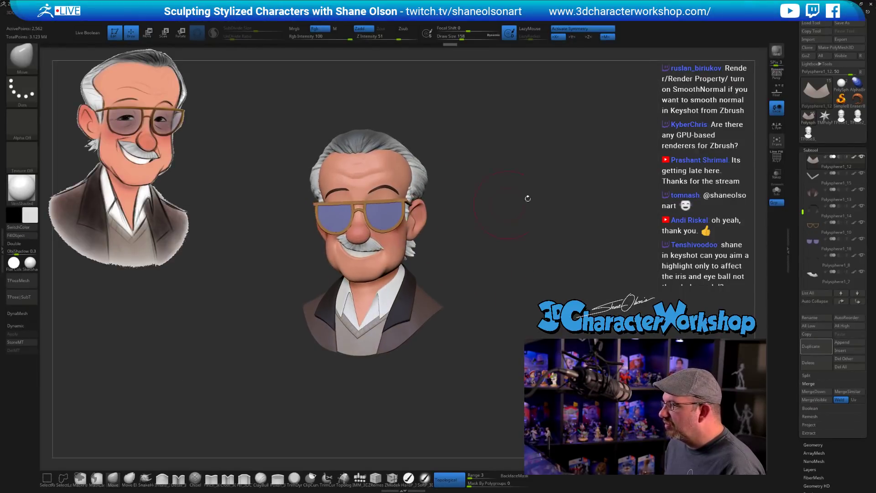
{"action": "left_click", "coordinate": [775, 53]}
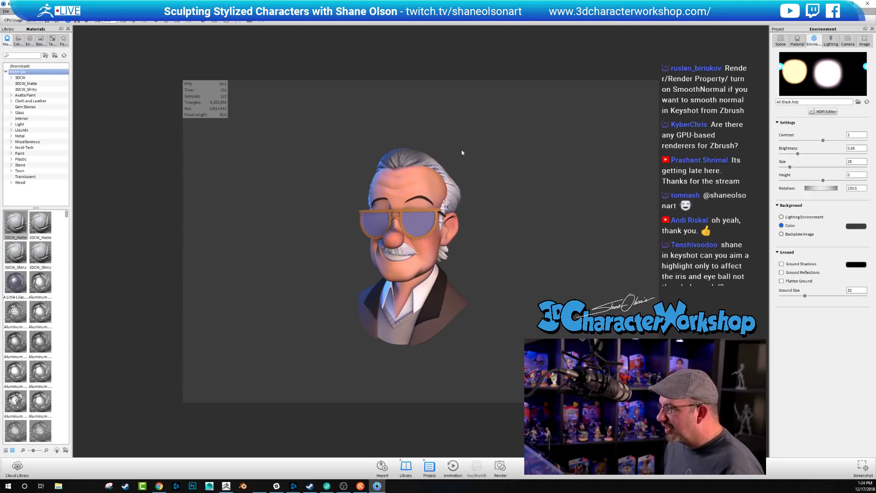
Show the Sphere model in the scene to inspect the lighting on it, and hide it again
{"action": "left_click_drag", "start_coordinate": [442, 149], "coordinate": [537, 153]}
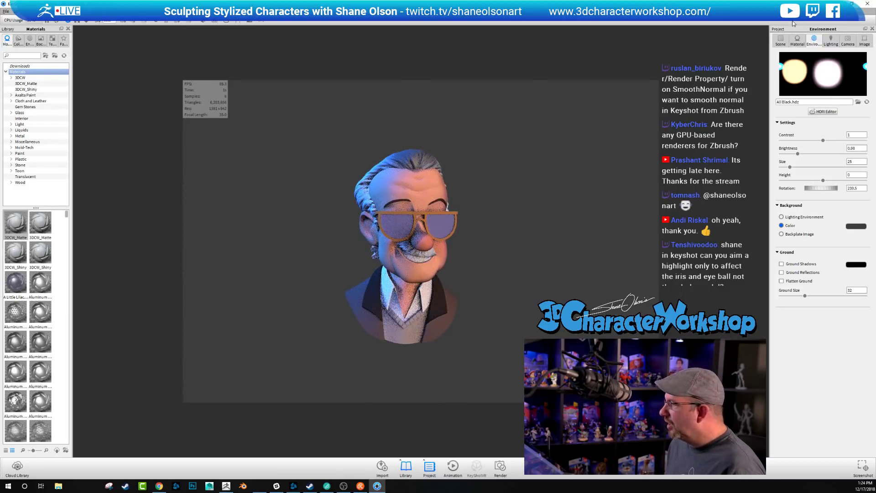
{"action": "left_click", "coordinate": [780, 40]}
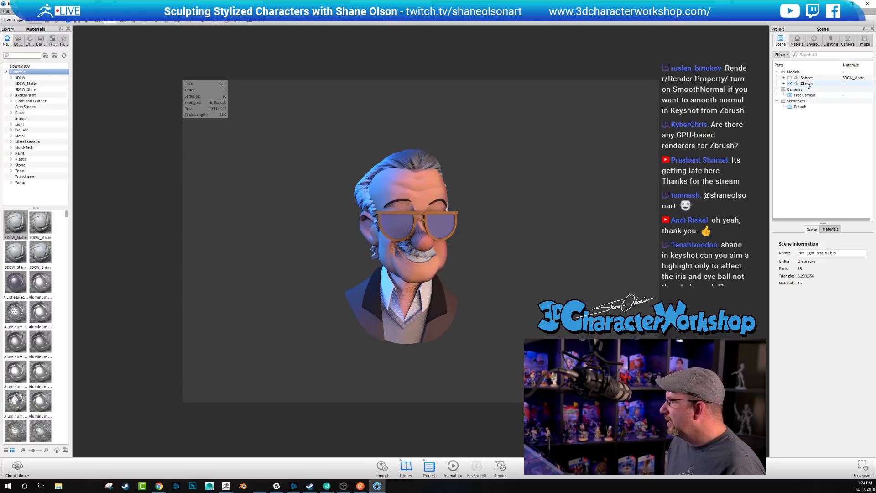
{"action": "left_click", "coordinate": [792, 81]}
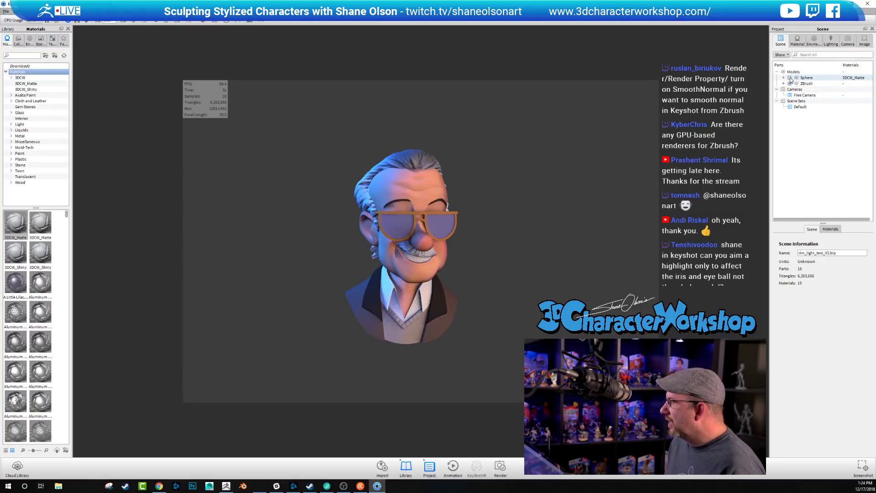
{"action": "left_click", "coordinate": [791, 79]}
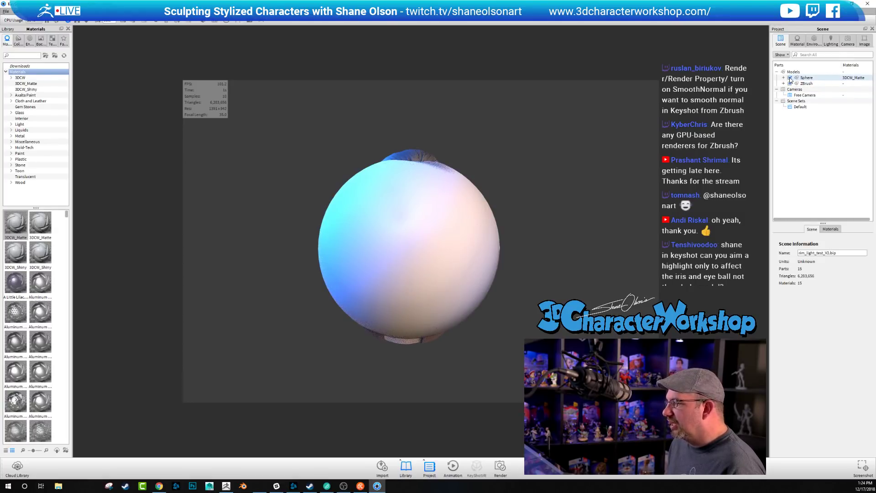
{"action": "left_click", "coordinate": [790, 78]}
{"action": "left_click", "coordinate": [790, 83]}
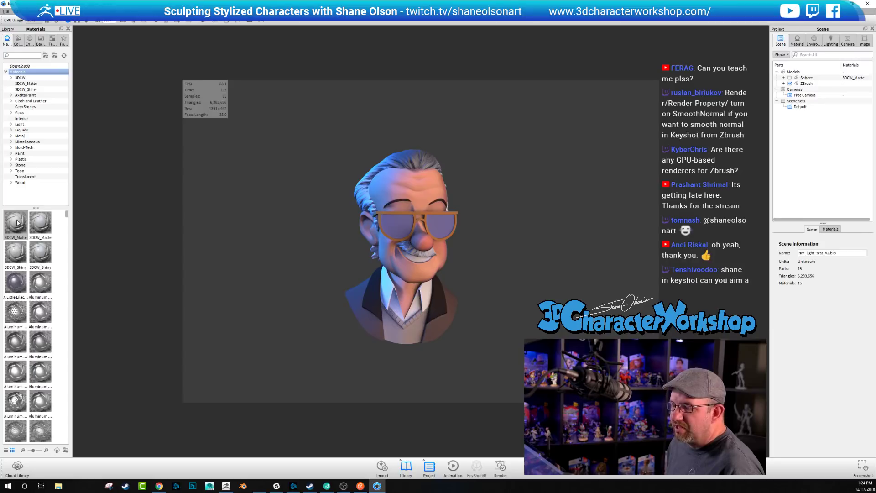
Apply the 3DCW_Matte material to the whole ZBrush model and set the environment rotation to 213.5
{"action": "left_click_drag", "start_coordinate": [17, 223], "coordinate": [806, 84]}
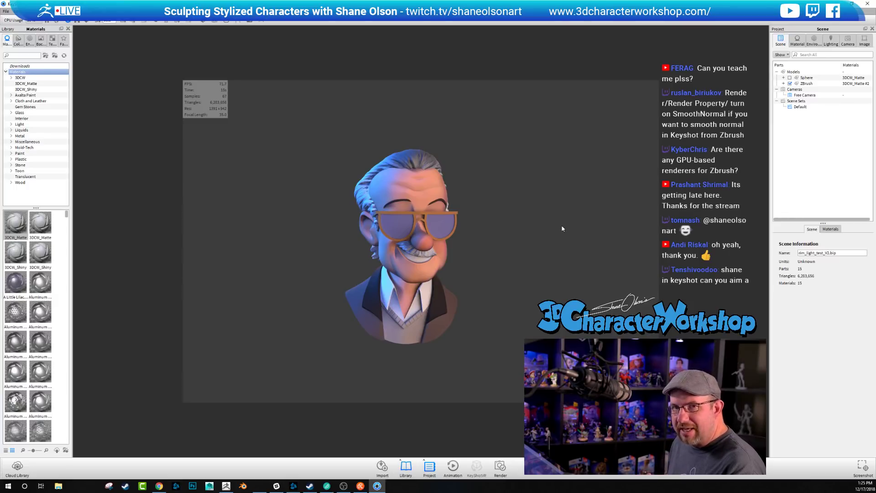
{"action": "left_click", "coordinate": [815, 41]}
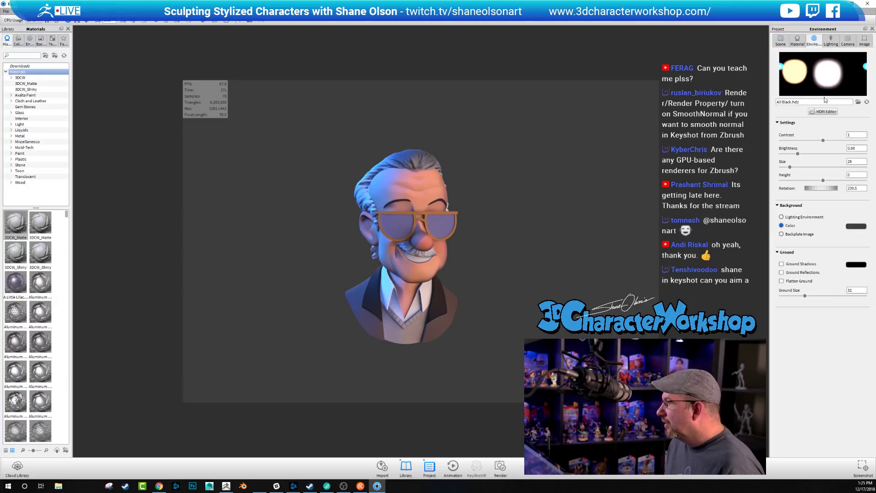
{"action": "mouse_move", "coordinate": [823, 189]}
{"action": "left_mouse_down"}
{"action": "mouse_move", "coordinate": [813, 192]}
{"action": "mouse_move", "coordinate": [820, 187]}
{"action": "left_mouse_up"}
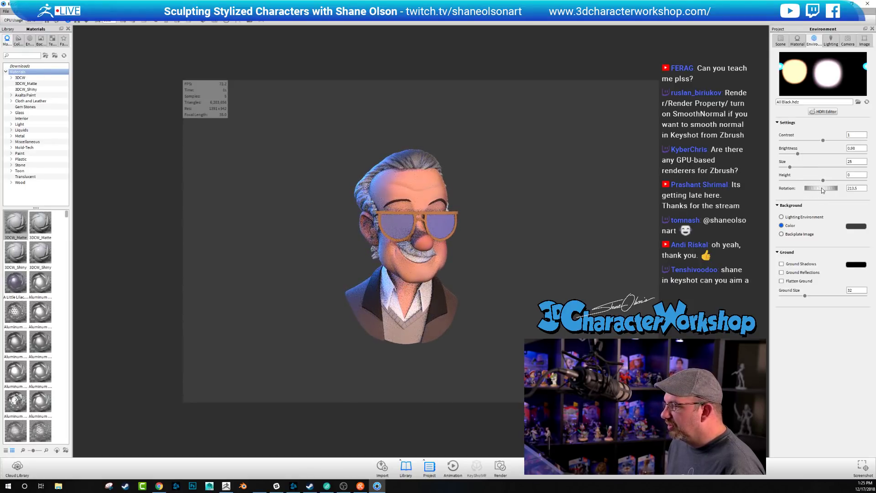
{"action": "right_click_drag", "start_coordinate": [494, 236], "coordinate": [717, 233], "text": "alt"}
{"action": "middle_click_drag", "start_coordinate": [590, 256], "coordinate": [595, 247]}
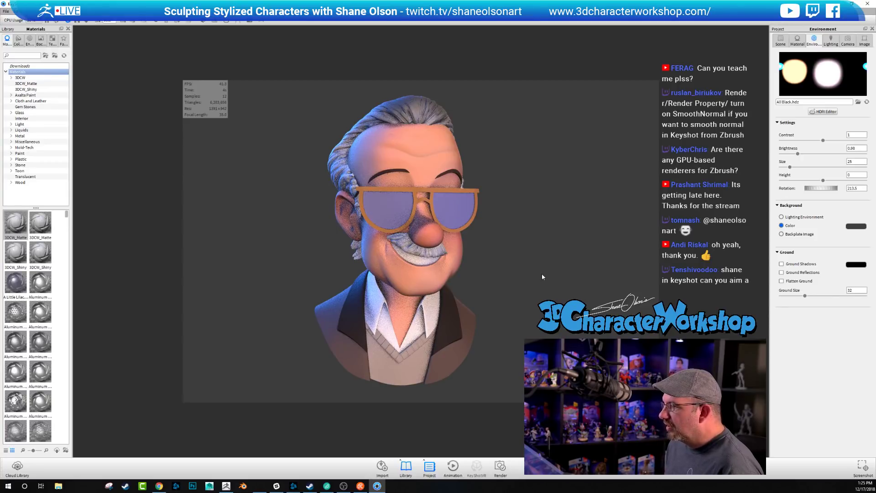
Select the glasses' lenses within the ZBrush model and unlink their material from the other parts
{"action": "left_click", "coordinate": [780, 44]}
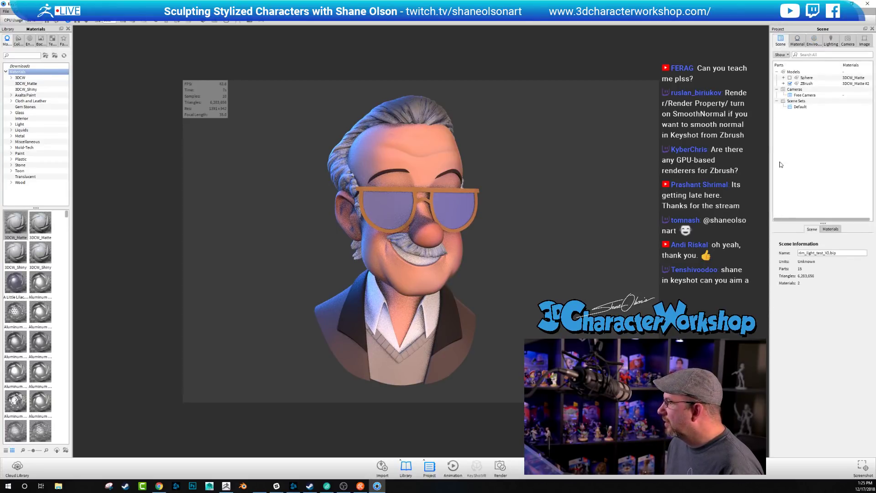
{"action": "left_click", "coordinate": [784, 83]}
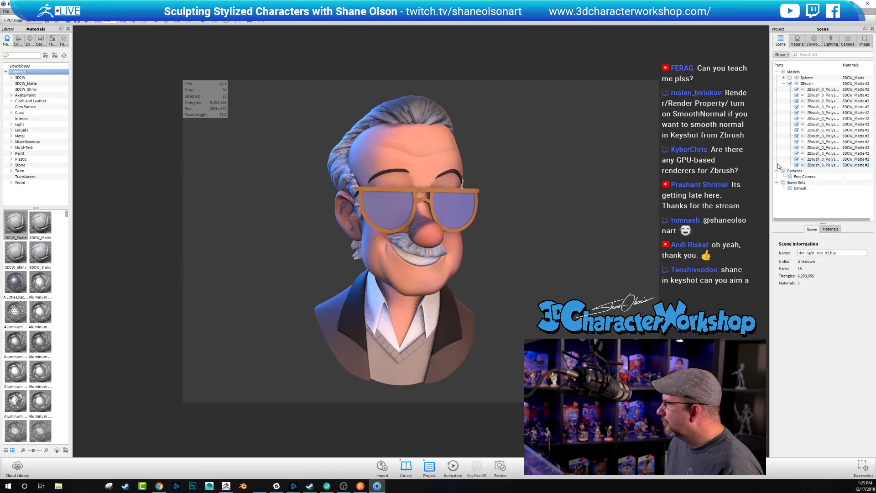
{"action": "left_click", "coordinate": [453, 205]}
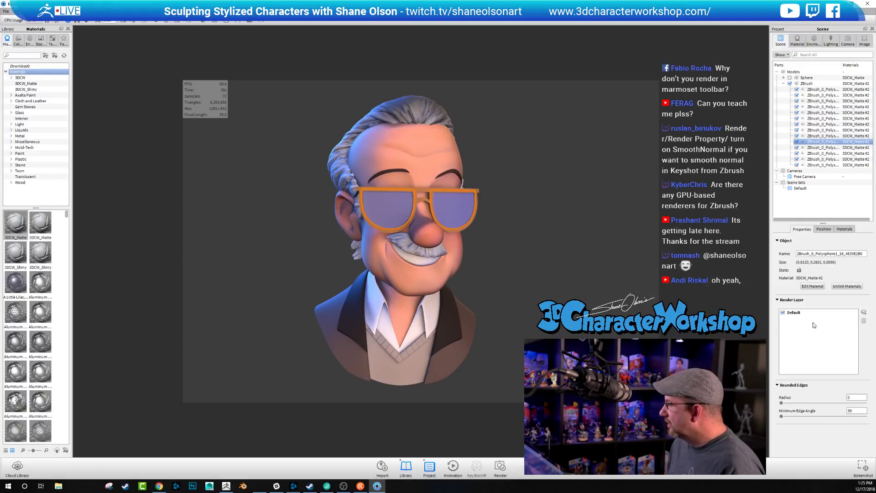
{"action": "left_click", "coordinate": [845, 287]}
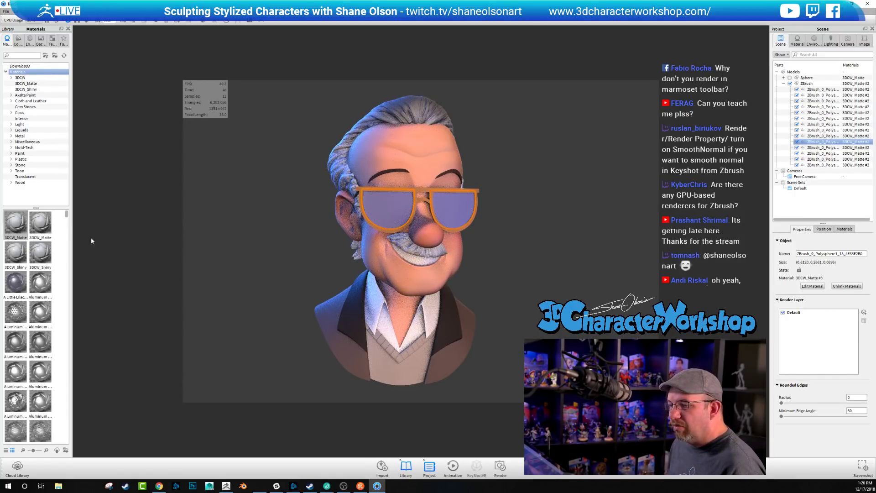
Apply the Glass Basic Grey material from the Glass library to the glasses' lenses
{"action": "left_click", "coordinate": [21, 113]}
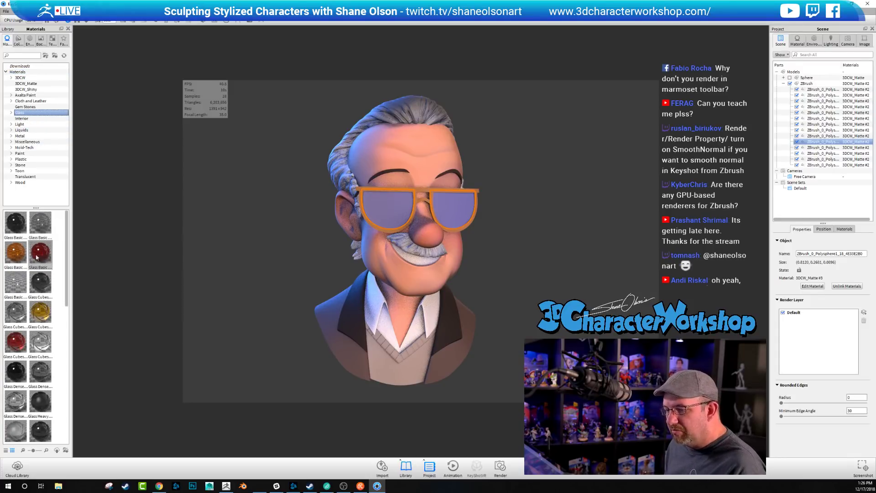
{"action": "mouse_move", "coordinate": [49, 223]}
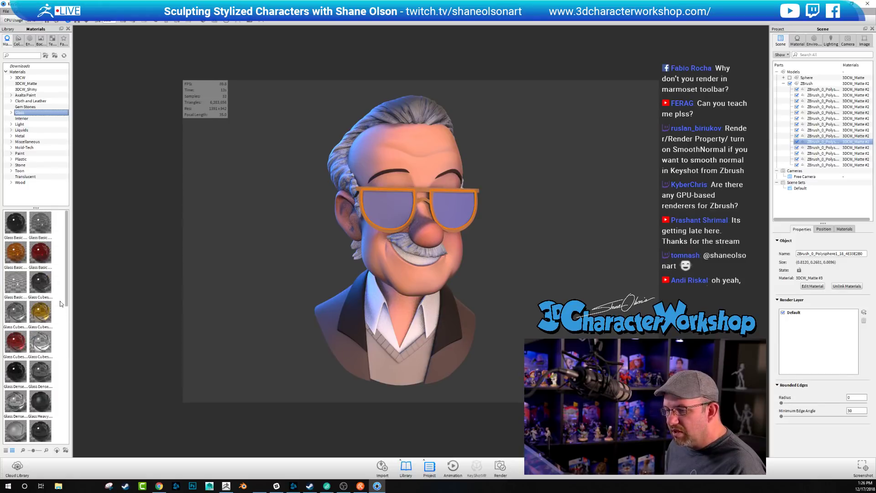
{"action": "mouse_move", "coordinate": [66, 284]}
{"action": "left_mouse_down"}
{"action": "mouse_move", "coordinate": [70, 308]}
{"action": "mouse_move", "coordinate": [72, 281]}
{"action": "left_mouse_up"}
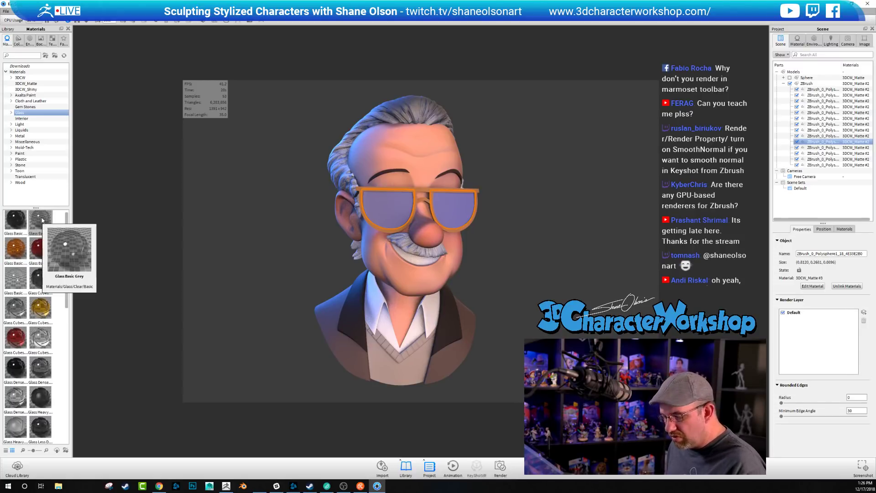
{"action": "left_click_drag", "start_coordinate": [38, 221], "coordinate": [385, 203]}
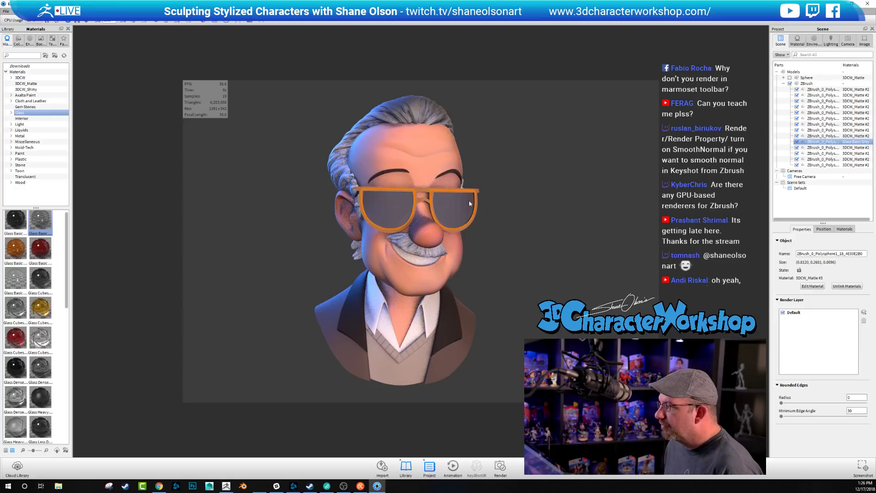
{"action": "left_click_drag", "start_coordinate": [41, 221], "coordinate": [814, 168]}
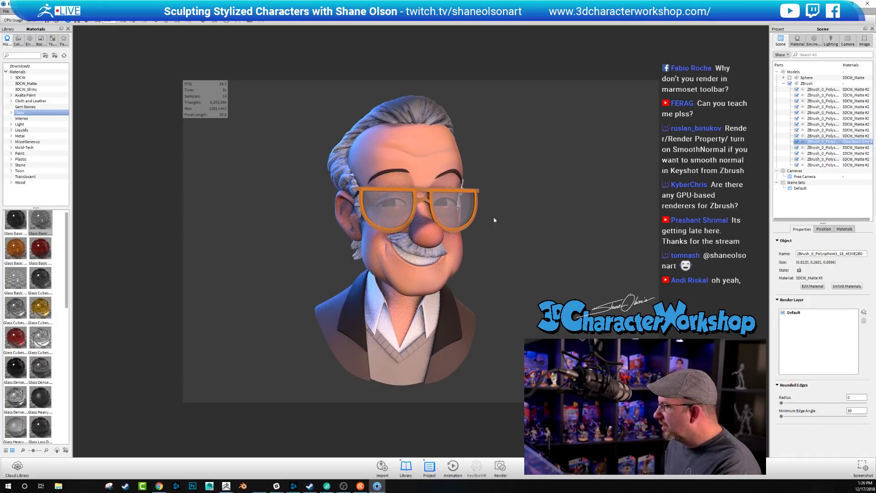
Edit the Glass Basic Grey material on the glasses' lenses and set its refraction index to 1.00
{"action": "left_click", "coordinate": [845, 230]}
{"action": "double_click", "coordinate": [797, 262]}
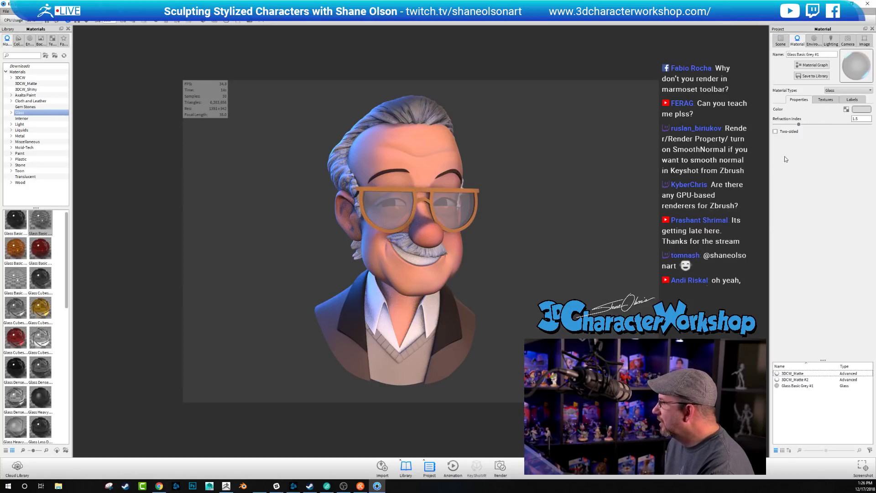
{"action": "left_click_drag", "start_coordinate": [798, 124], "coordinate": [779, 125]}
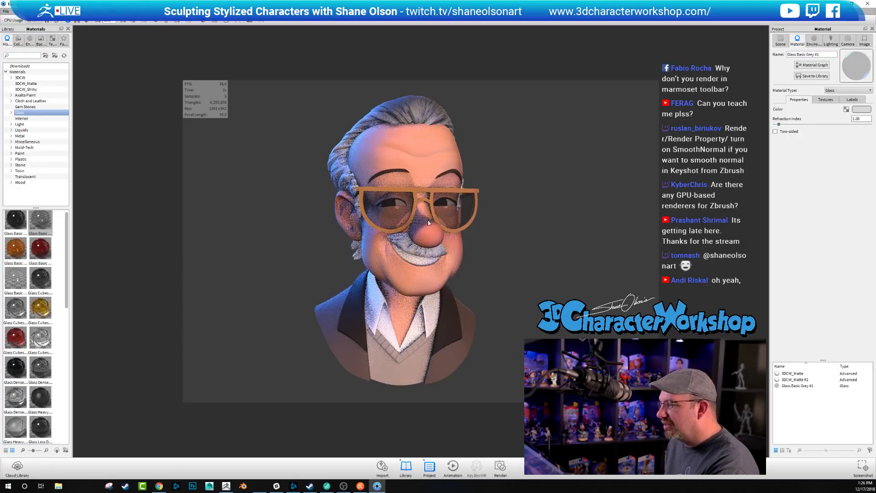
{"action": "left_click_drag", "start_coordinate": [547, 274], "coordinate": [351, 298]}
{"action": "left_click_drag", "start_coordinate": [241, 288], "coordinate": [443, 289]}
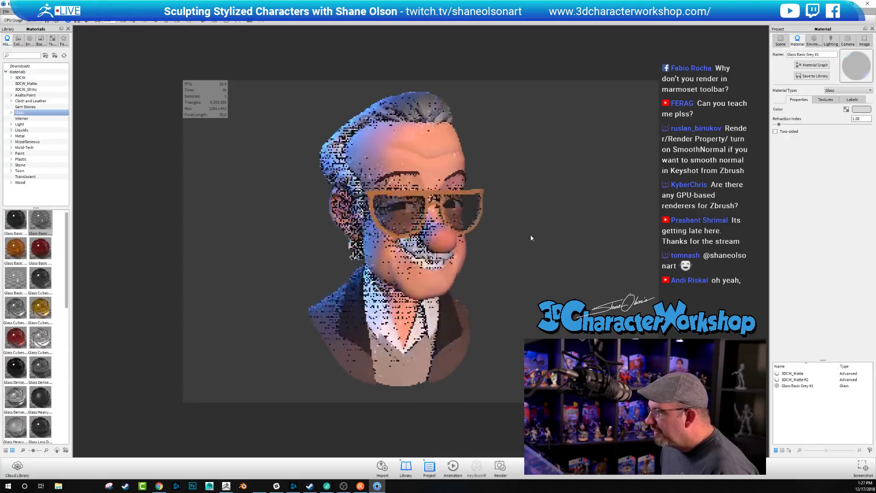
{"action": "scroll", "coordinate": [530, 234], "scroll_direction": "up", "scroll_amount": 5}
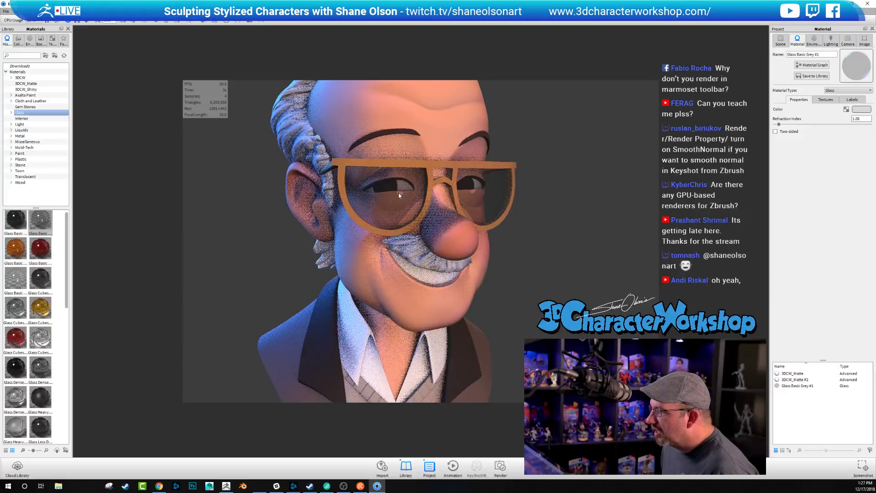
{"action": "scroll", "coordinate": [568, 290], "scroll_direction": "down", "scroll_amount": 3}
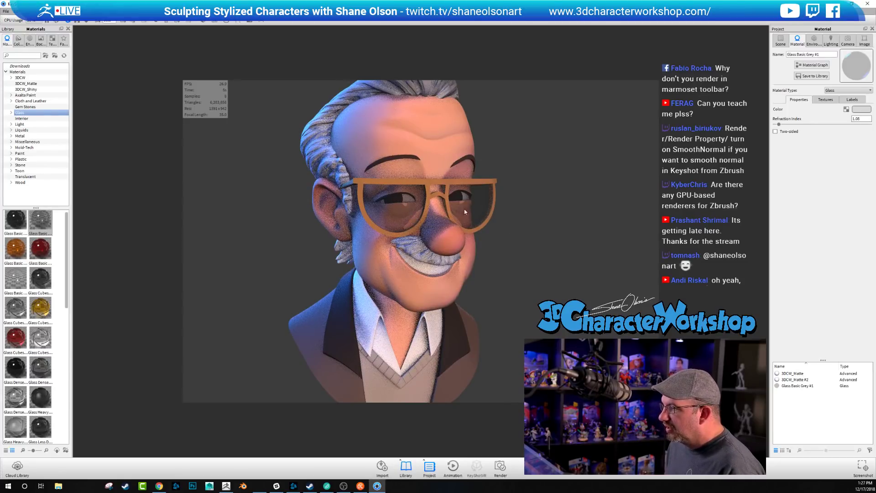
{"action": "mouse_move", "coordinate": [557, 278]}
{"action": "left_mouse_down"}
{"action": "mouse_move", "coordinate": [493, 244]}
{"action": "mouse_move", "coordinate": [550, 283]}
{"action": "left_mouse_up"}
Switch to ZBrush and merge the glasses frame subtool down with the lenses subtool
{"action": "key", "text": "alt+Tab"}
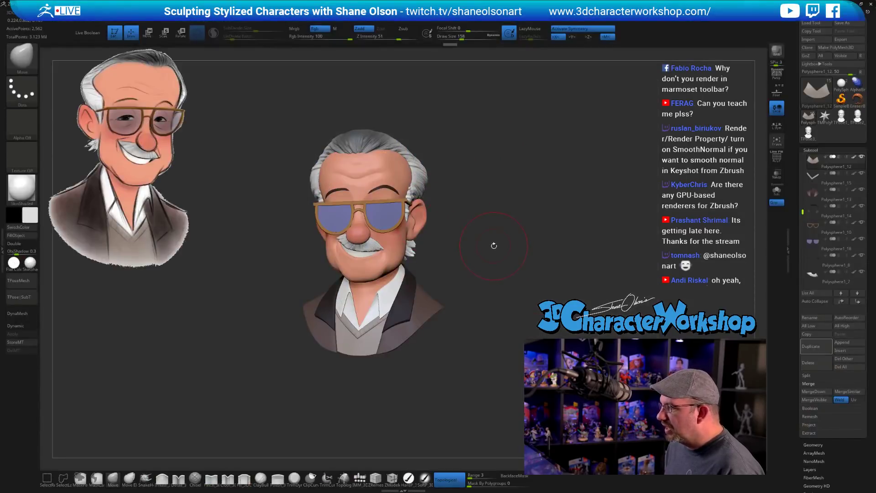
{"action": "mouse_move", "coordinate": [500, 265]}
{"action": "left_mouse_down"}
{"action": "mouse_move", "coordinate": [505, 237]}
{"action": "mouse_move", "coordinate": [543, 254]}
{"action": "mouse_move", "coordinate": [471, 256]}
{"action": "mouse_move", "coordinate": [502, 256]}
{"action": "left_mouse_up"}
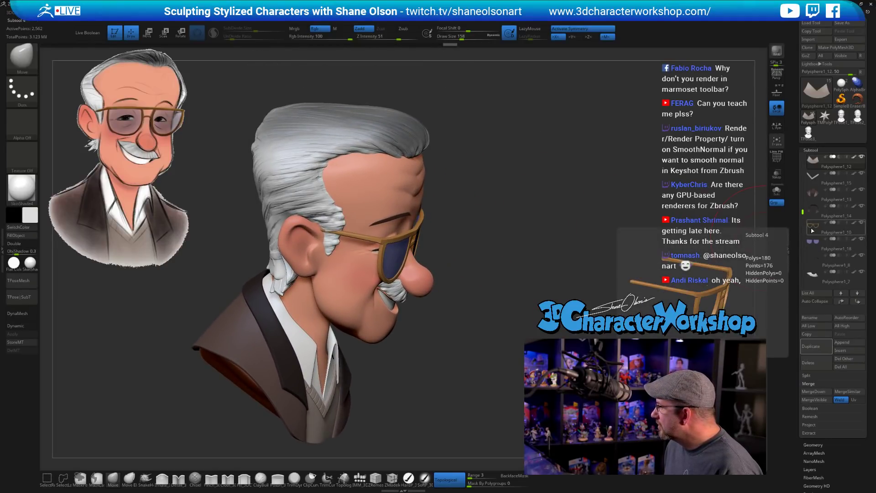
{"action": "left_click", "coordinate": [812, 229]}
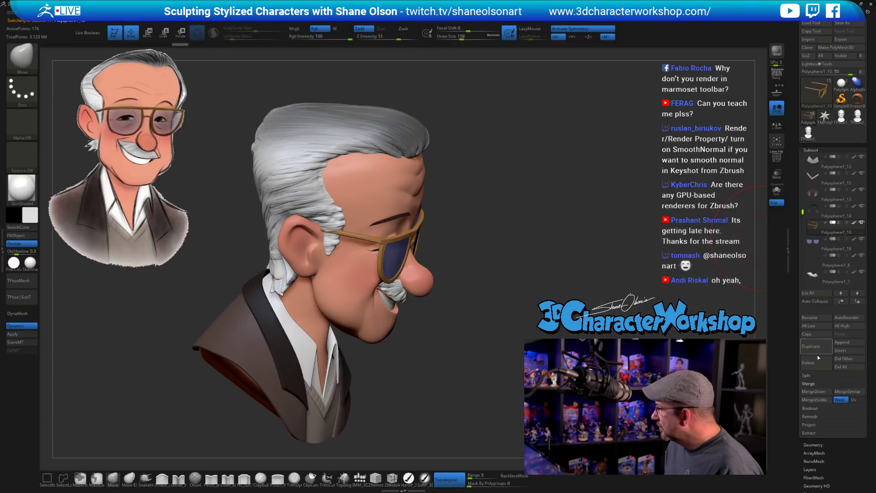
{"action": "left_click", "coordinate": [814, 391]}
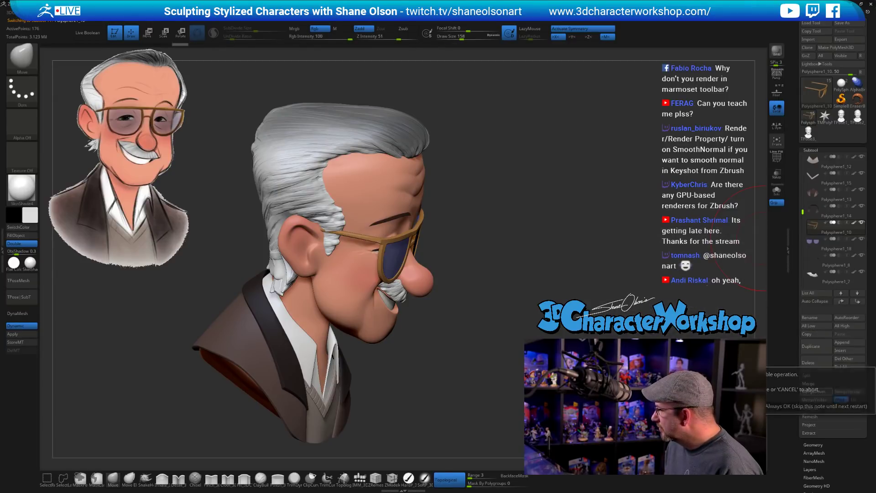
{"action": "key", "text": "w"}
{"action": "left_click_drag", "start_coordinate": [516, 234], "coordinate": [491, 229]}
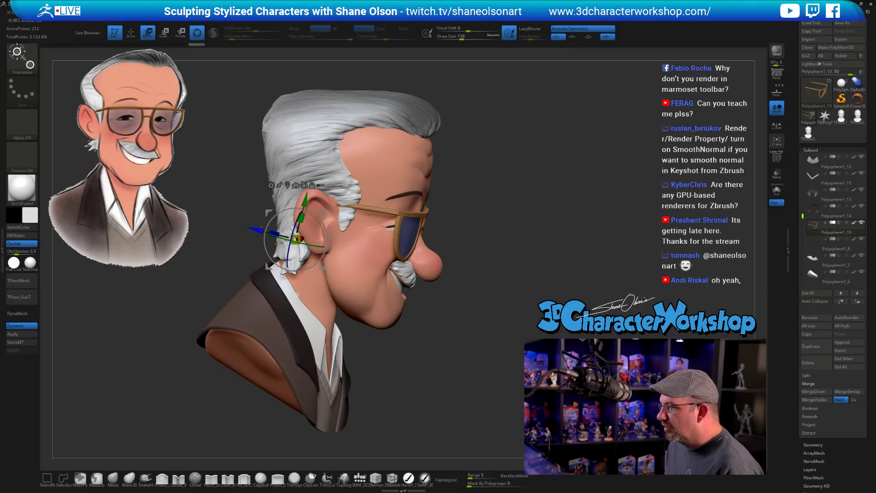
{"action": "left_click_drag", "start_coordinate": [297, 238], "coordinate": [300, 240]}
{"action": "mouse_move", "coordinate": [509, 215]}
{"action": "left_mouse_down"}
{"action": "mouse_move", "coordinate": [485, 242]}
{"action": "mouse_move", "coordinate": [447, 207]}
{"action": "mouse_move", "coordinate": [531, 220]}
{"action": "mouse_move", "coordinate": [611, 218]}
{"action": "mouse_move", "coordinate": [552, 184]}
{"action": "mouse_move", "coordinate": [566, 180]}
{"action": "left_mouse_up"}
{"action": "key", "text": "q"}
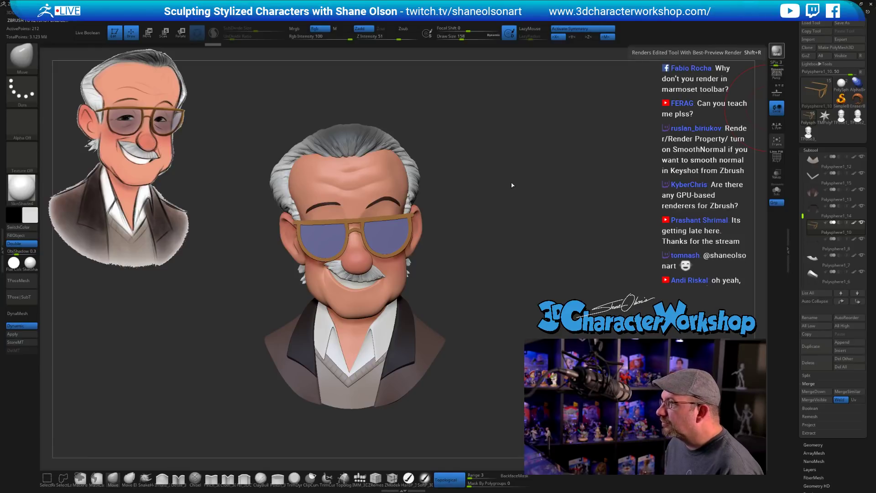
Update the bust in KeyShot from ZBrush and apply the 3DCW_Matte material to the whole ZBrush model
{"action": "key", "text": "alt+Tab"}
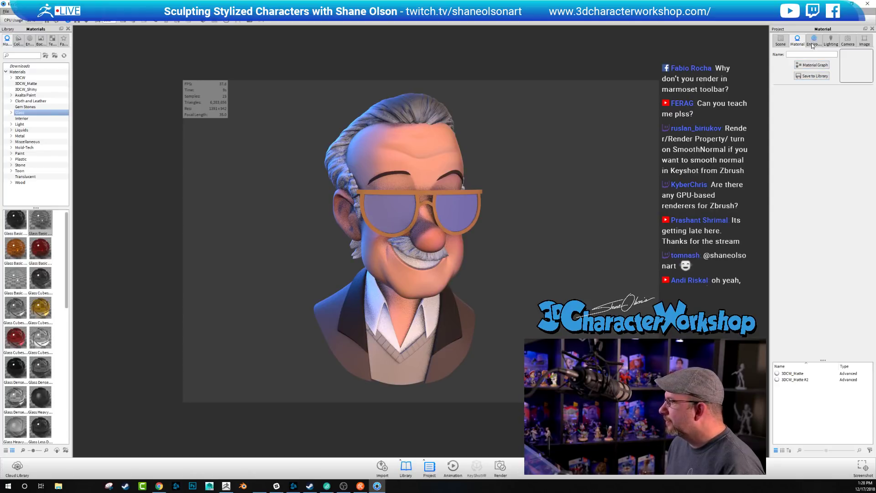
{"action": "left_click", "coordinate": [780, 41]}
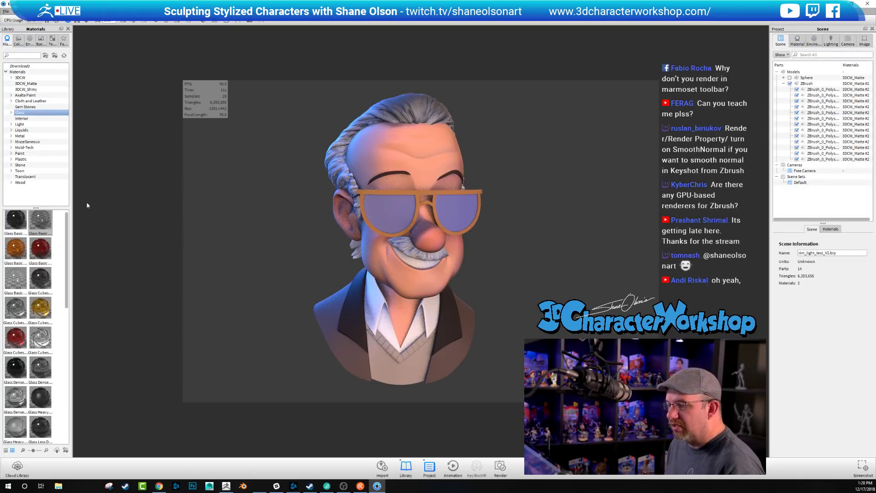
{"action": "left_click", "coordinate": [38, 84]}
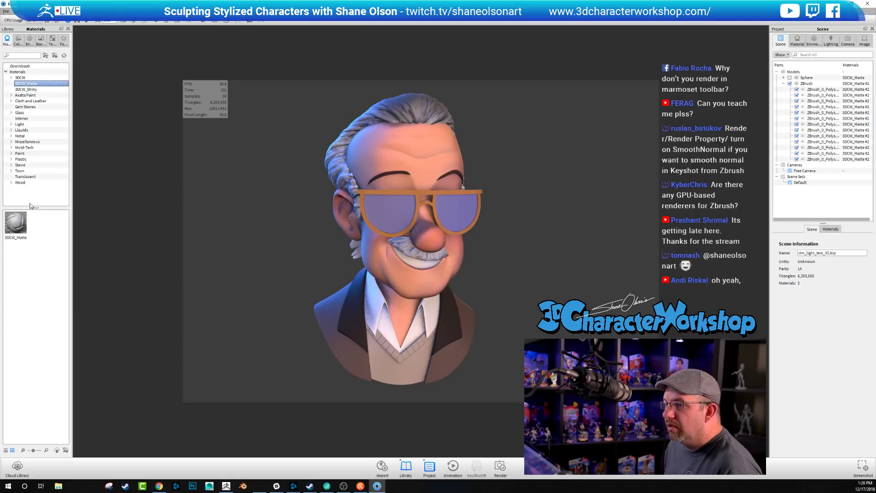
{"action": "left_click_drag", "start_coordinate": [13, 227], "coordinate": [804, 86]}
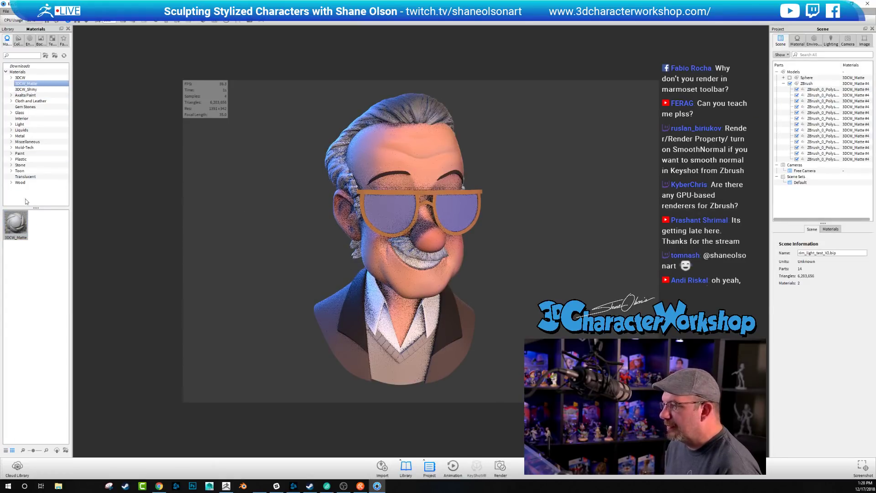
Unlink the material of the merged glasses and apply Glass Basic Grey from the clear glass library to them
{"action": "left_click", "coordinate": [435, 202]}
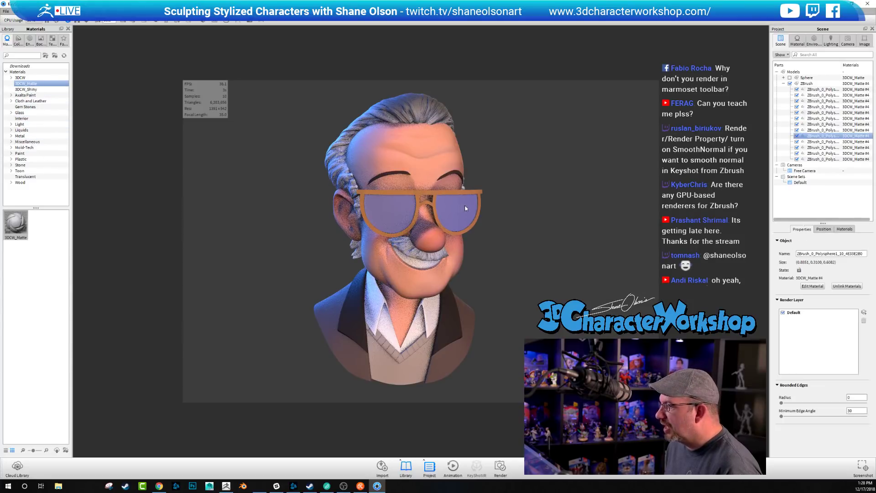
{"action": "left_click", "coordinate": [851, 290]}
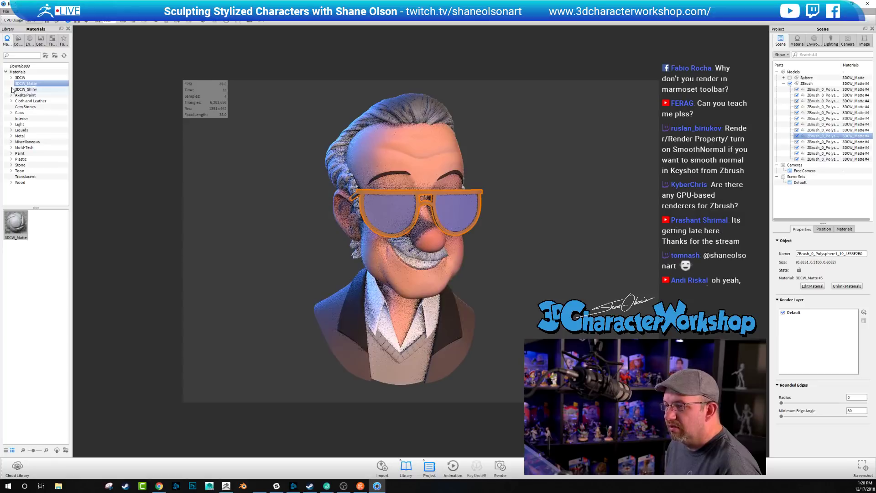
{"action": "left_click", "coordinate": [11, 113]}
{"action": "left_click", "coordinate": [26, 118]}
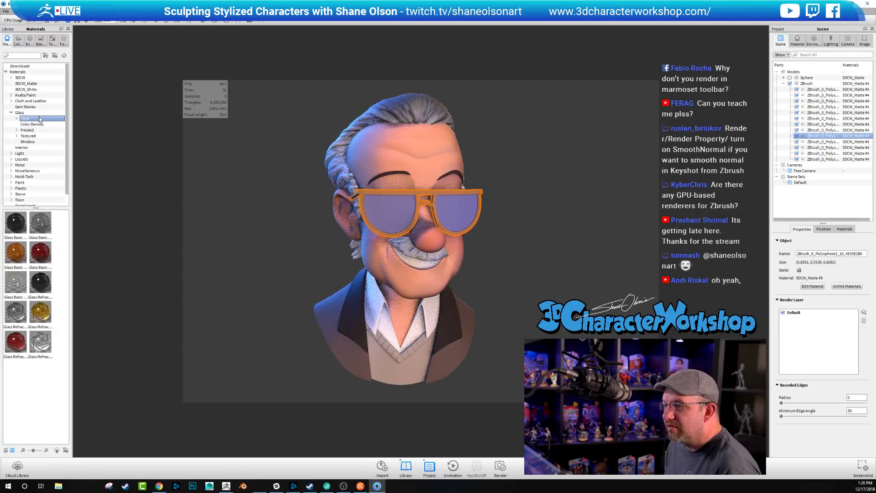
{"action": "left_click_drag", "start_coordinate": [36, 225], "coordinate": [822, 136]}
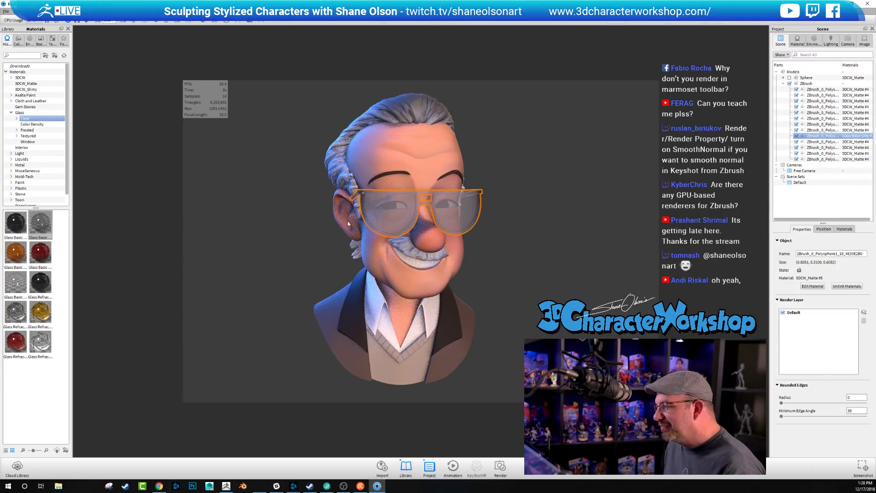
{"action": "left_click", "coordinate": [513, 237]}
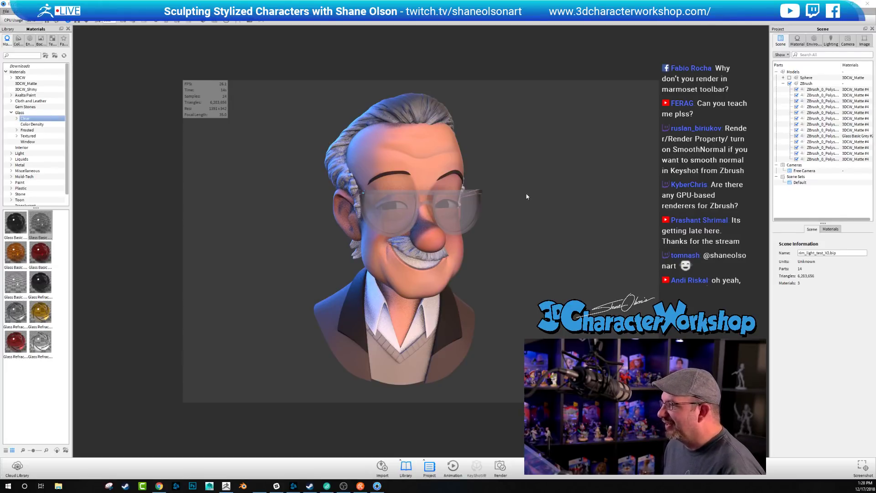
Switch to ZBrush, show the polyframe on the merged glasses and regroup their separate pieces with Auto Groups
{"action": "key", "text": "alt+Tab"}
{"action": "left_click_drag", "start_coordinate": [649, 233], "coordinate": [542, 244]}
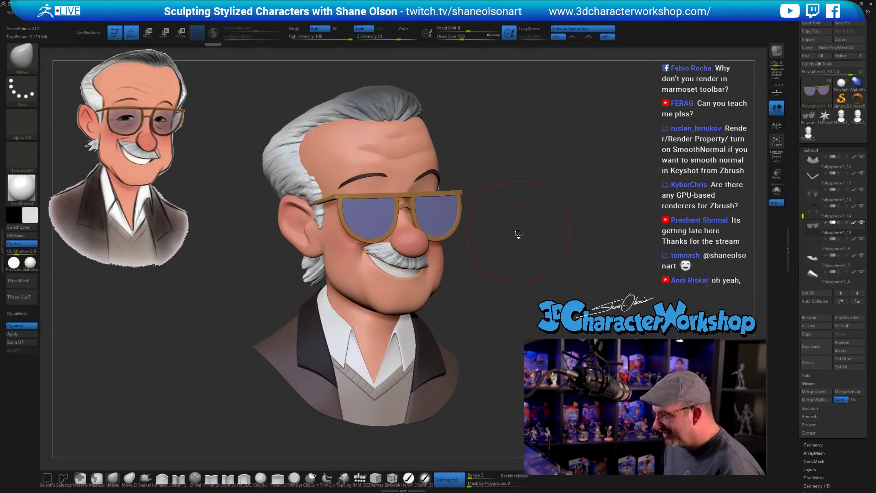
{"action": "key", "text": "shift+f"}
{"action": "left_click", "coordinate": [442, 219], "text": "ctrl+shift"}
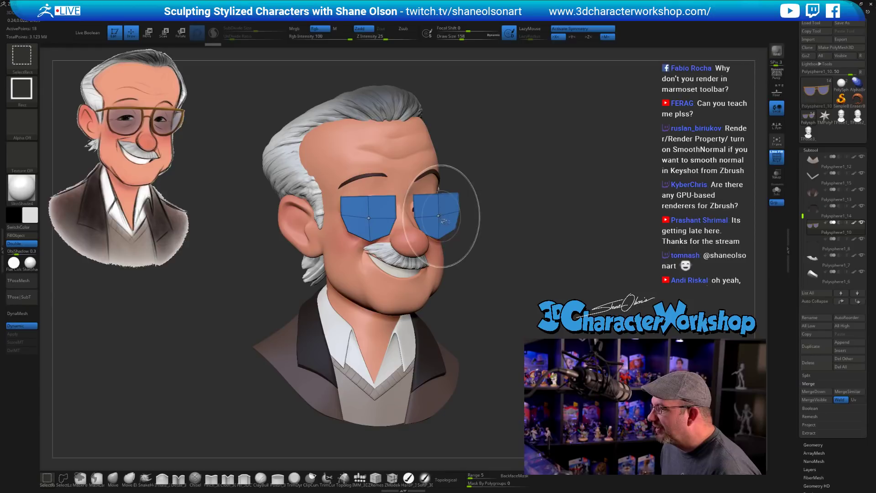
{"action": "left_click", "coordinate": [442, 220], "text": "ctrl+shift"}
{"action": "left_click", "coordinate": [435, 218], "text": "ctrl+shift"}
{"action": "left_click_drag", "start_coordinate": [538, 231], "coordinate": [540, 228]}
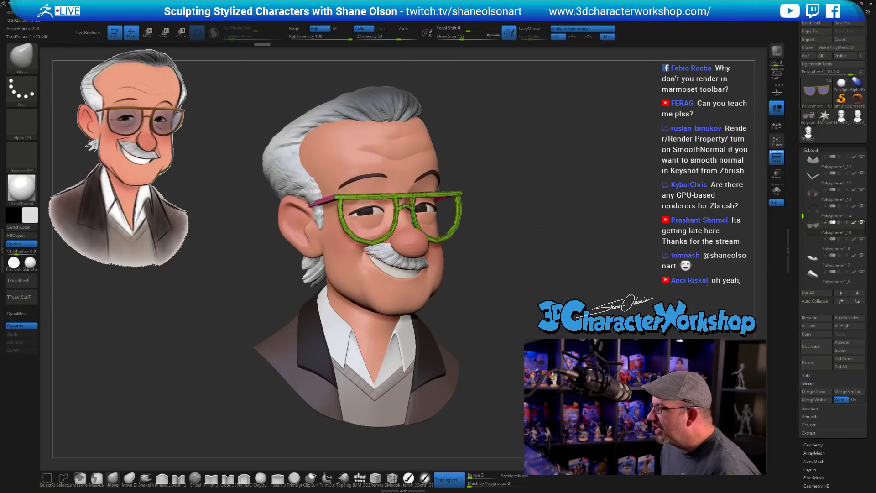
{"action": "key", "text": "f"}
{"action": "left_click", "coordinate": [585, 206], "text": "ctrl+shift"}
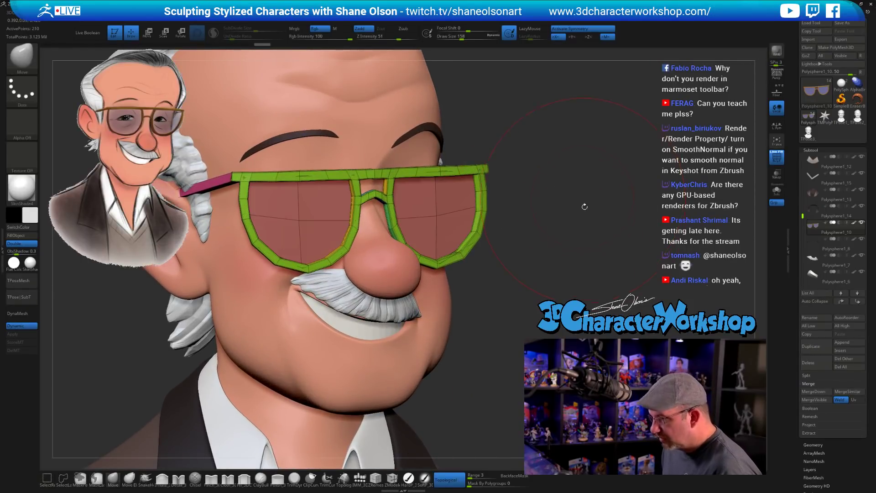
{"action": "left_click", "coordinate": [585, 211], "text": "ctrl+shift"}
{"action": "key", "text": "space"}
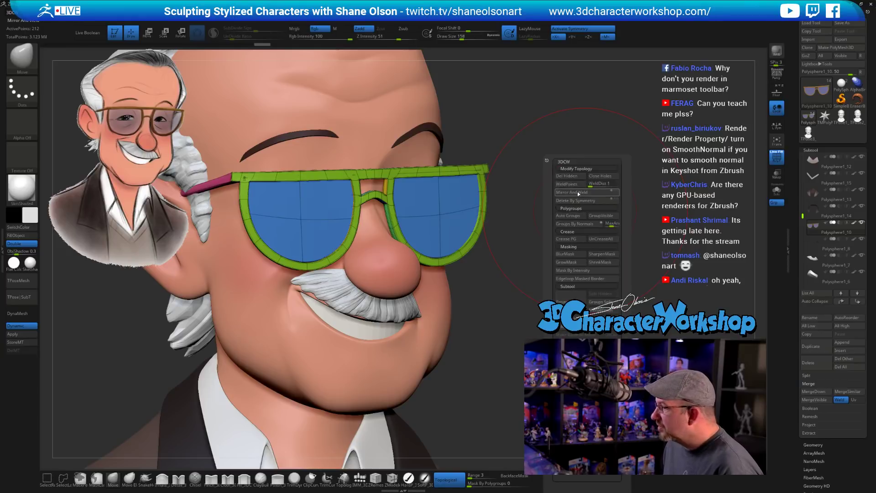
{"action": "left_click", "coordinate": [568, 215]}
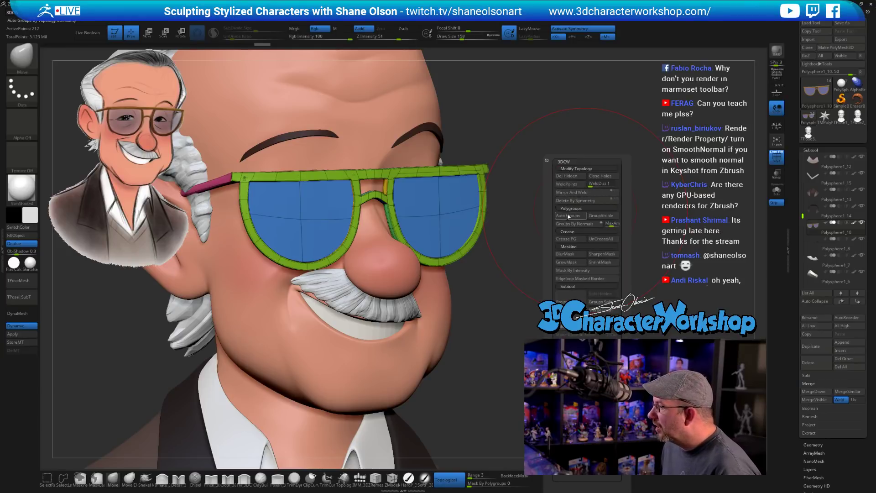
Hide both lenses, split the hidden parts into their own subtool and turn the polyframe display off
{"action": "left_click", "coordinate": [445, 224], "text": "ctrl+shift"}
{"action": "left_click", "coordinate": [445, 224], "text": "ctrl+shift"}
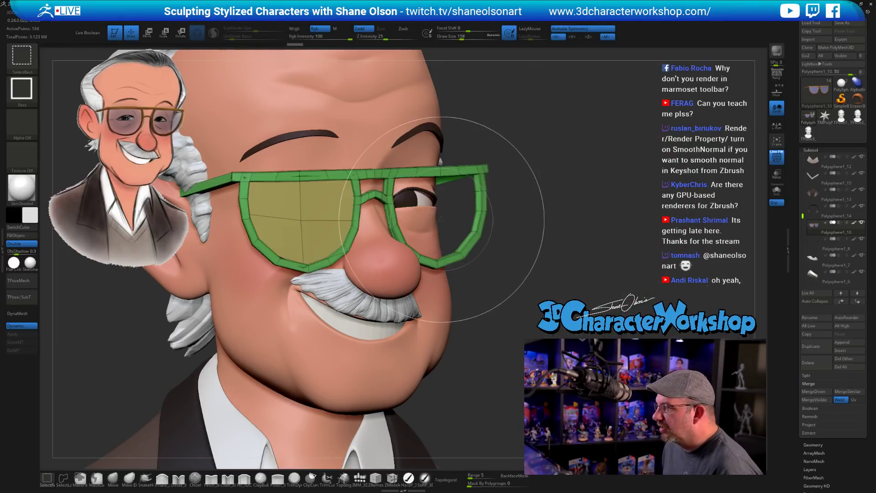
{"action": "left_click", "coordinate": [307, 223], "text": "ctrl+alt+shift"}
{"action": "key", "text": "space"}
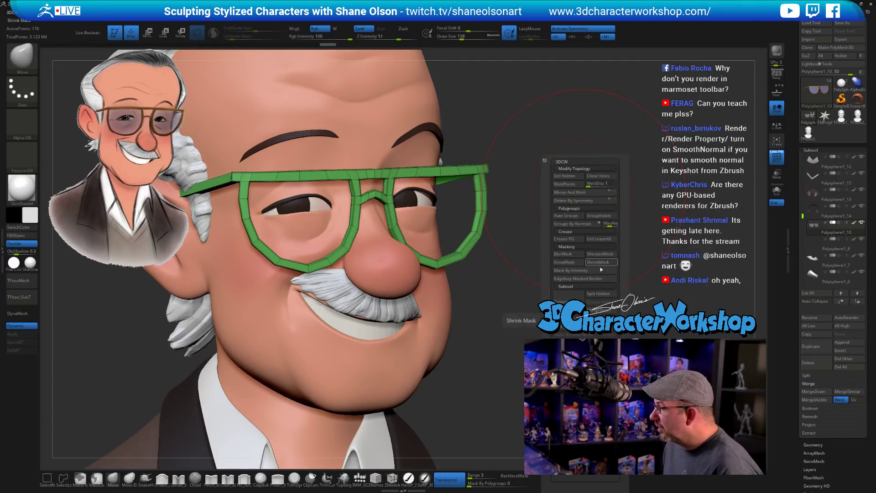
{"action": "left_click", "coordinate": [602, 293]}
{"action": "key", "text": "f"}
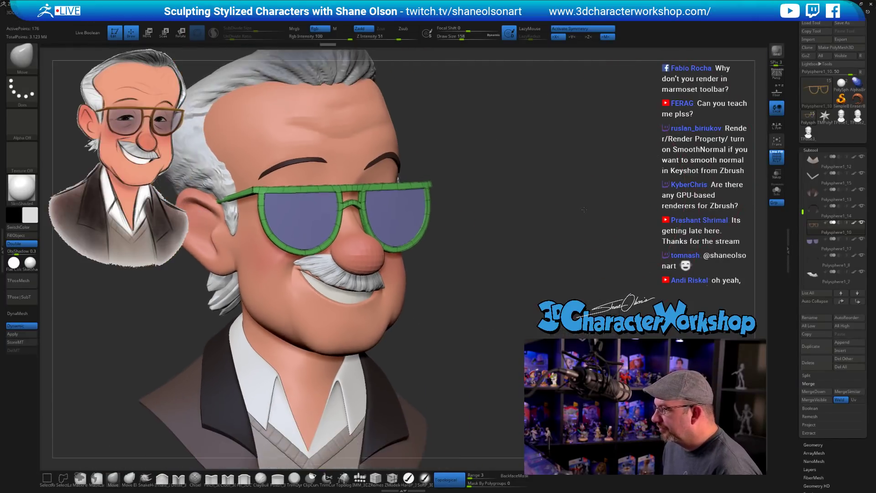
{"action": "key", "text": "shift+f"}
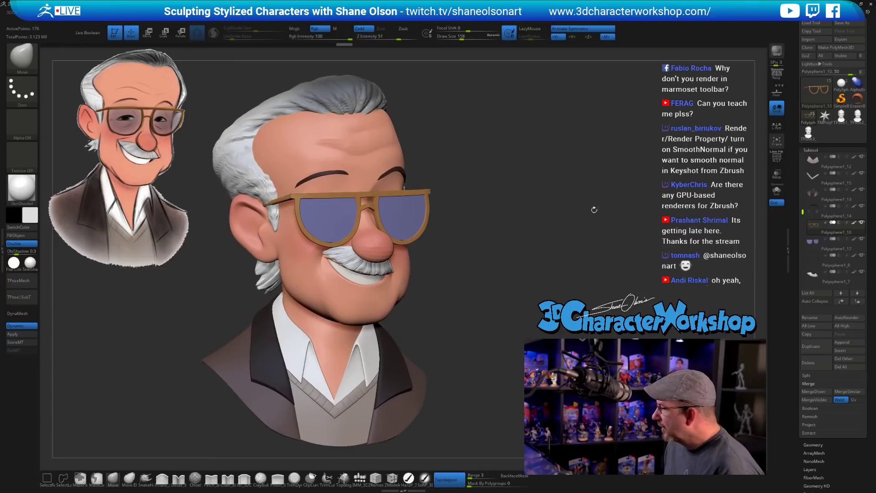
Send the bust with the split glasses to KeyShot, check the lenses against the ZBrush model and return to ZBrush
{"action": "left_click_drag", "start_coordinate": [537, 211], "coordinate": [577, 135], "text": "alt"}
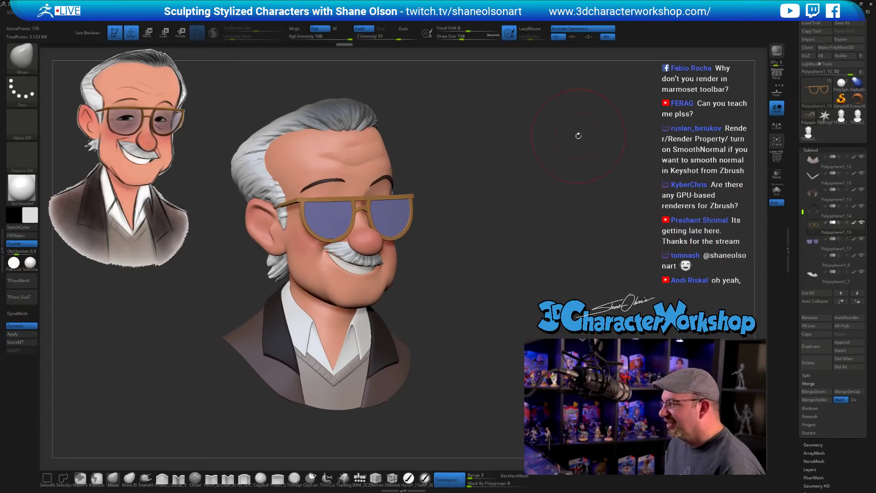
{"action": "left_click", "coordinate": [777, 50]}
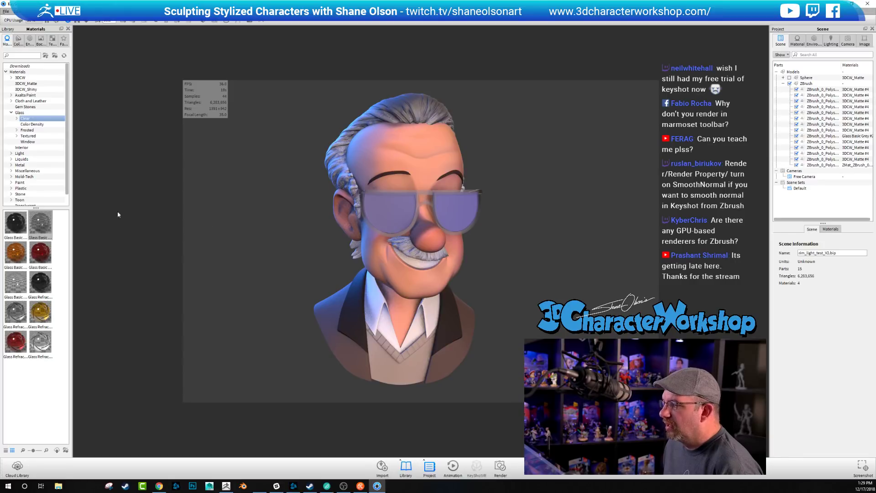
{"action": "key", "text": "alt+Tab"}
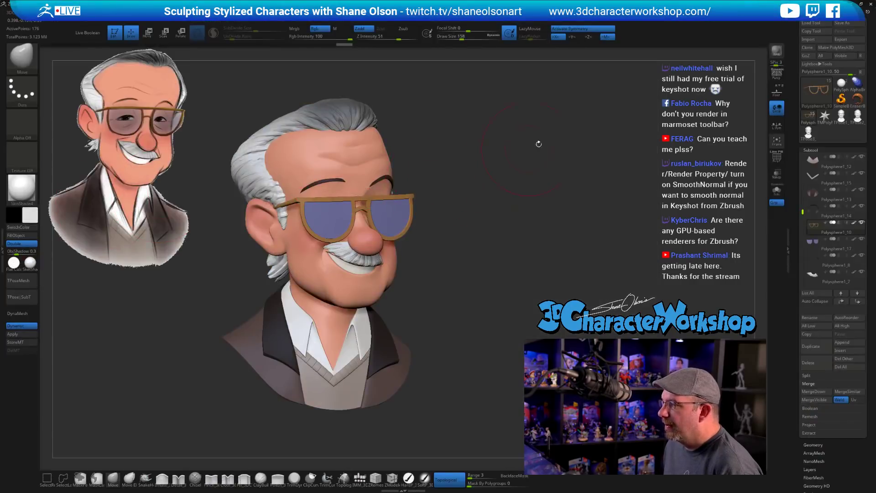
{"action": "key", "text": "alt+Tab"}
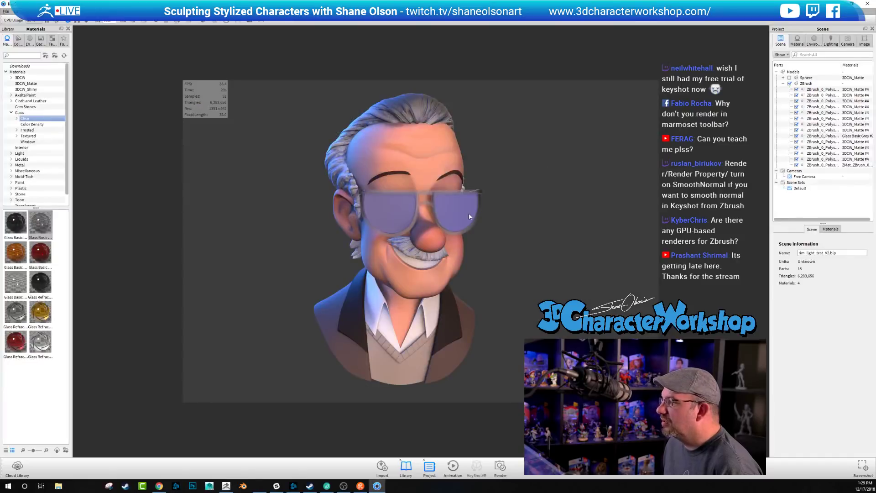
{"action": "key", "text": "alt+Tab"}
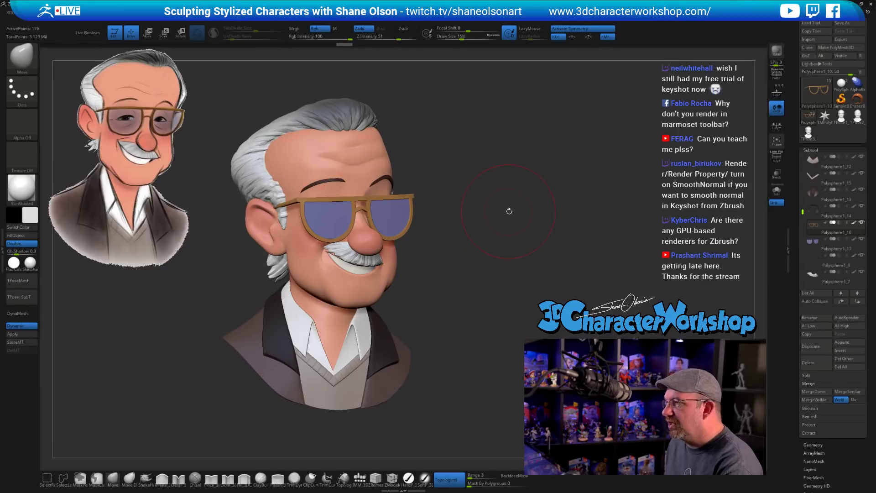
Switch to KeyShot, look over the bust and delete the whole ZBrush model group from the scene
{"action": "key", "text": "alt+Tab"}
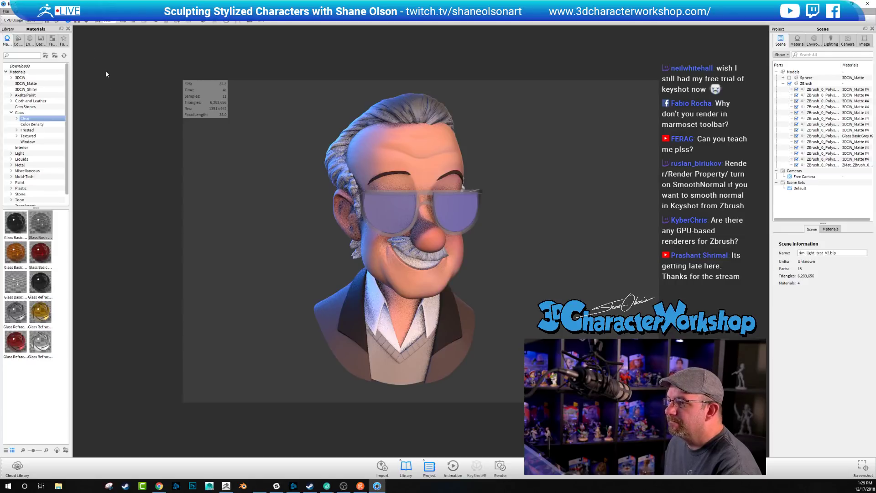
{"action": "left_click_drag", "start_coordinate": [538, 245], "coordinate": [574, 235]}
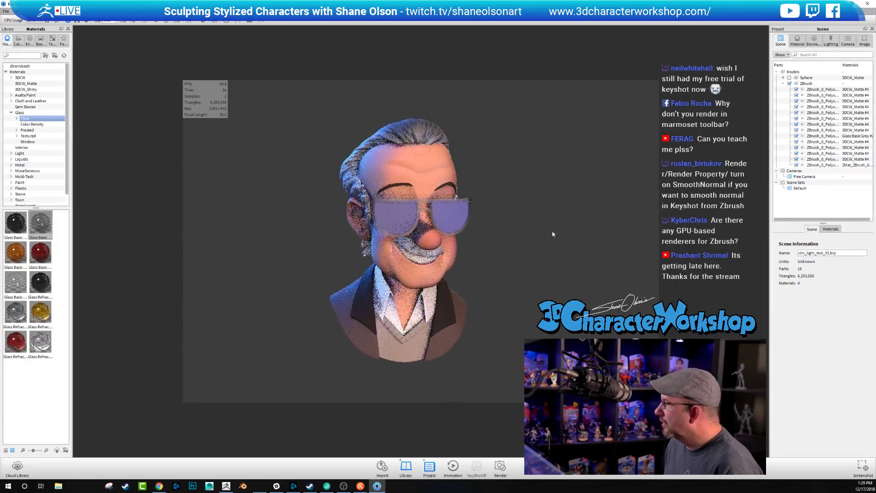
{"action": "left_click", "coordinate": [807, 84]}
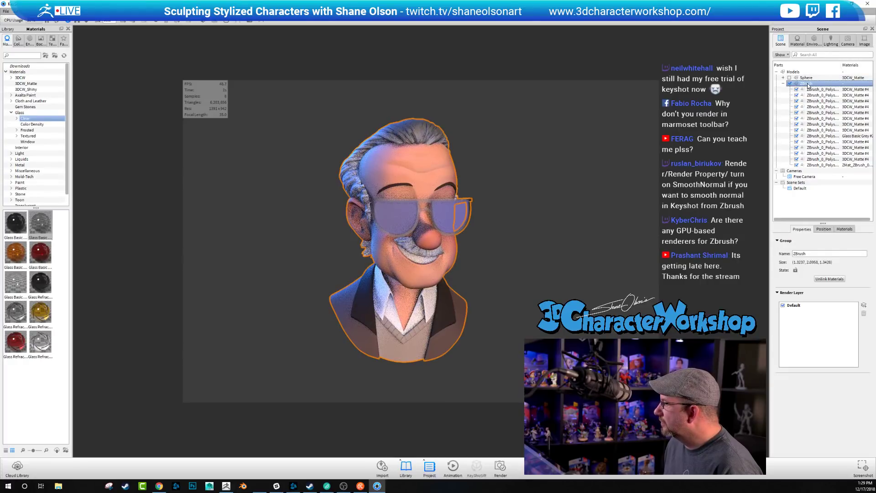
{"action": "left_click_drag", "start_coordinate": [499, 236], "coordinate": [518, 244]}
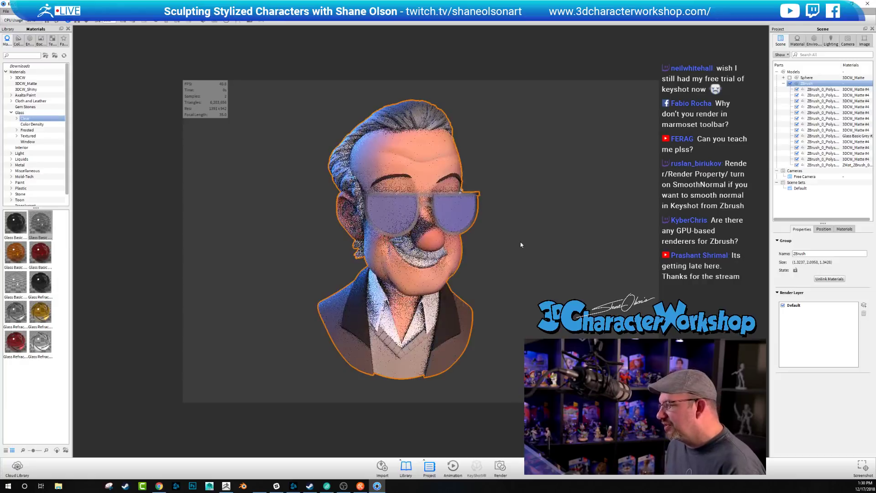
{"action": "left_click", "coordinate": [298, 254]}
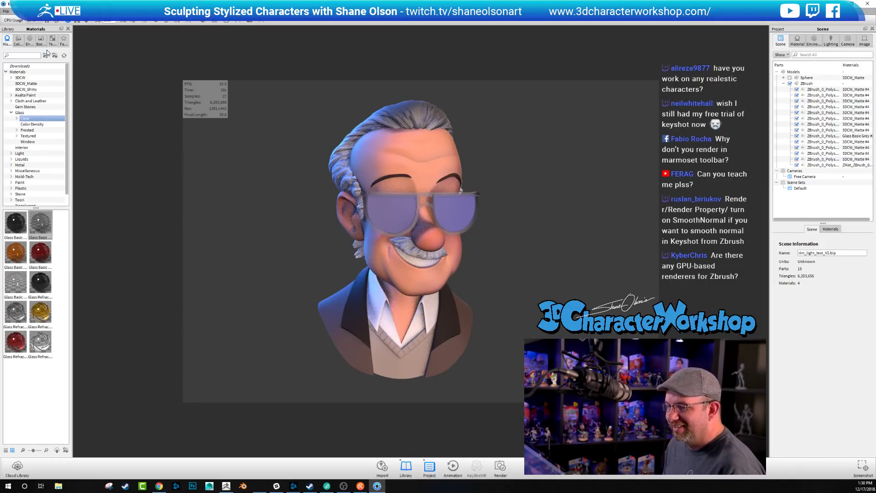
{"action": "left_click", "coordinate": [808, 84]}
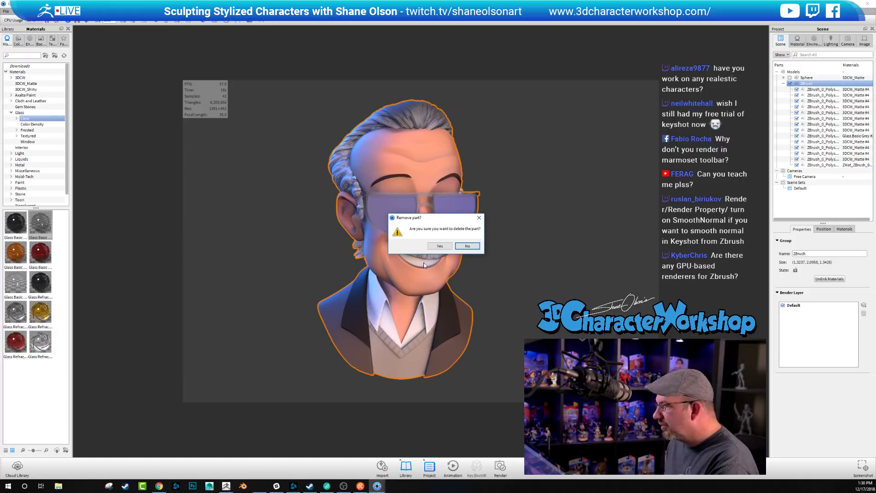
{"action": "left_click", "coordinate": [438, 246]}
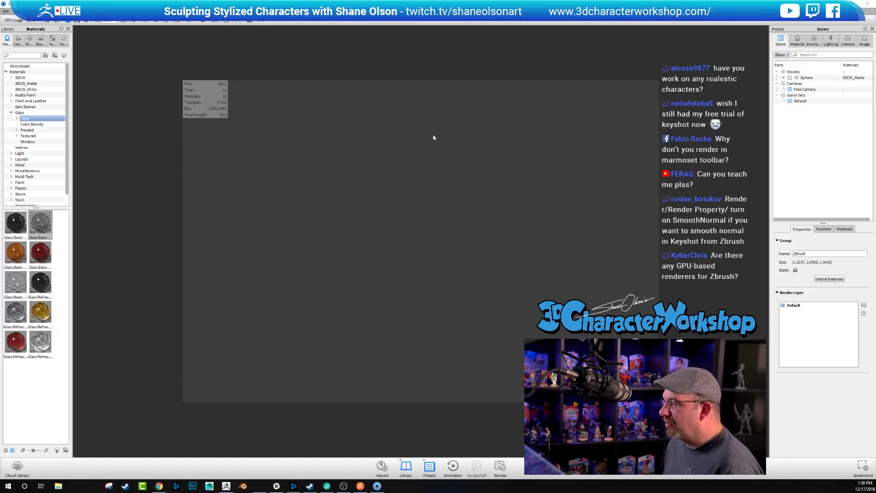
Return to ZBrush, turn the bust to a three-quarter view and try to send it to the emptied KeyShot scene
{"action": "key", "text": "alt+Tab"}
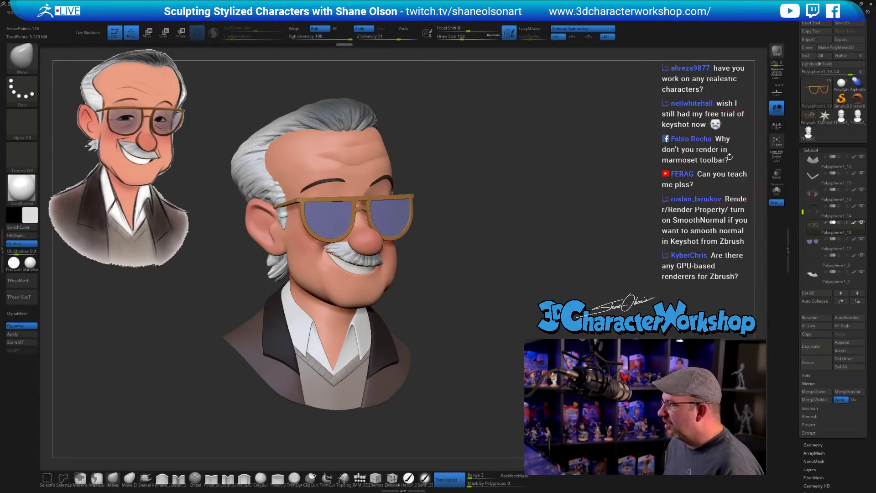
{"action": "left_click", "coordinate": [777, 51]}
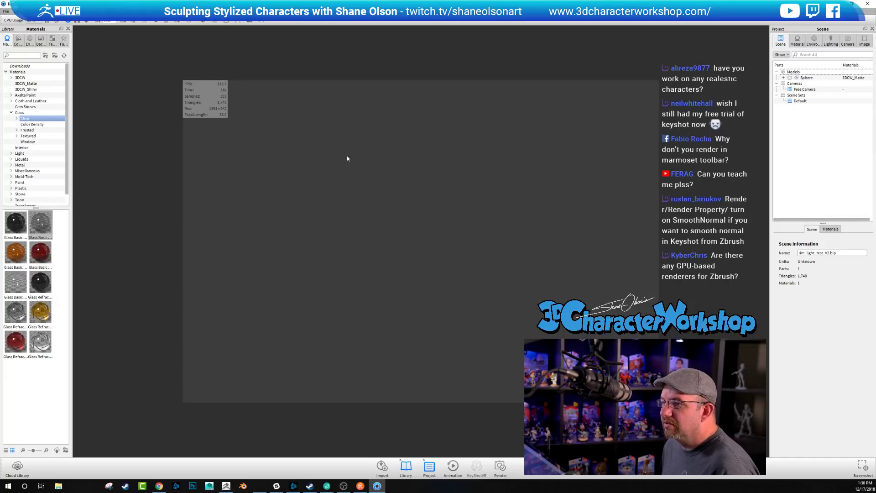
{"action": "key", "text": "alt+Tab"}
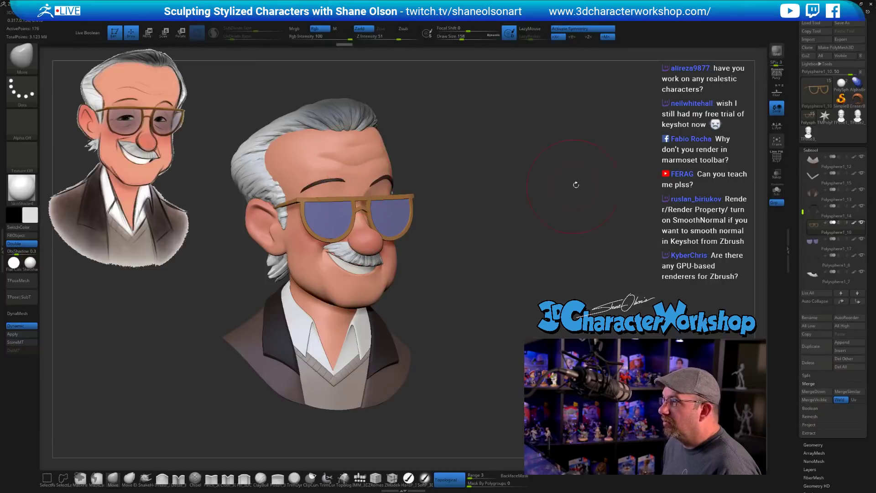
{"action": "left_click_drag", "start_coordinate": [644, 181], "coordinate": [593, 191]}
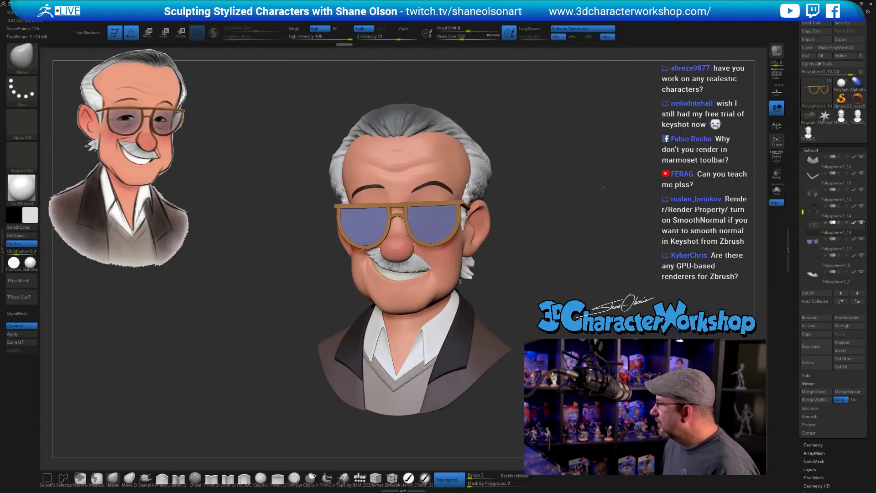
{"action": "mouse_move", "coordinate": [542, 162]}
{"action": "left_mouse_down"}
{"action": "mouse_move", "coordinate": [449, 192]}
{"action": "mouse_move", "coordinate": [280, 190]}
{"action": "mouse_move", "coordinate": [425, 55]}
{"action": "left_mouse_up"}
{"action": "left_click", "coordinate": [310, 17]}
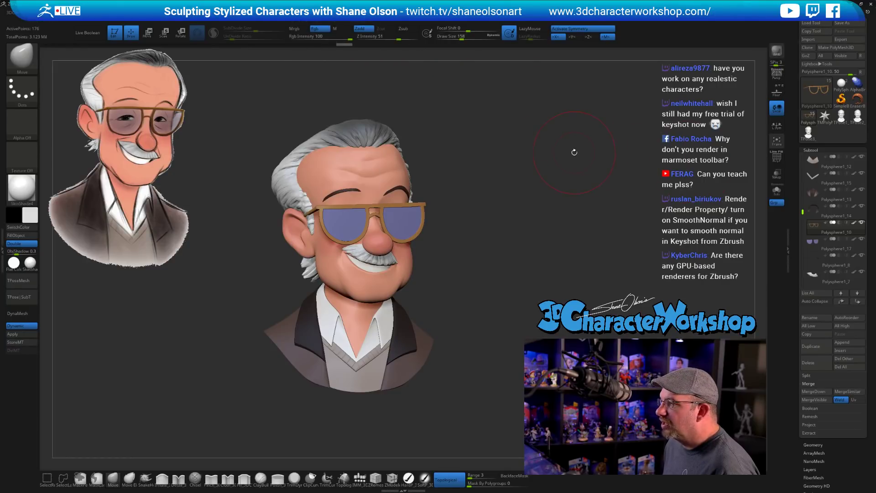
{"action": "left_click", "coordinate": [777, 51]}
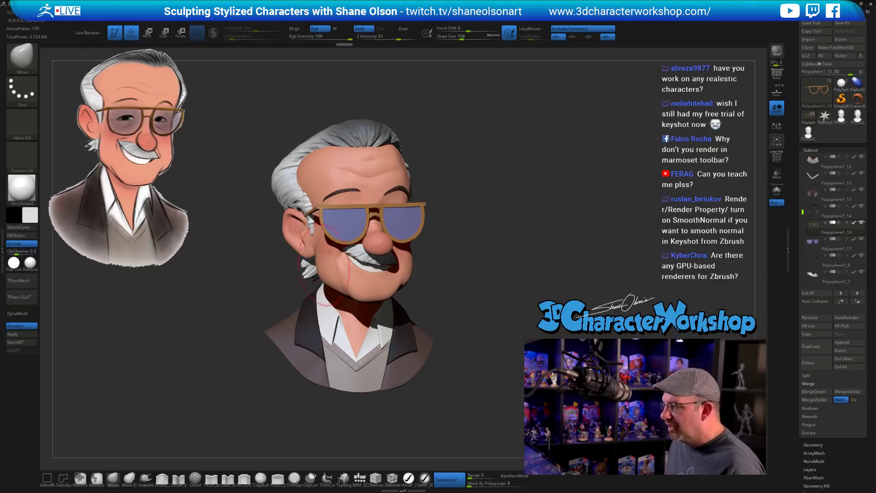
{"action": "left_click", "coordinate": [301, 5]}
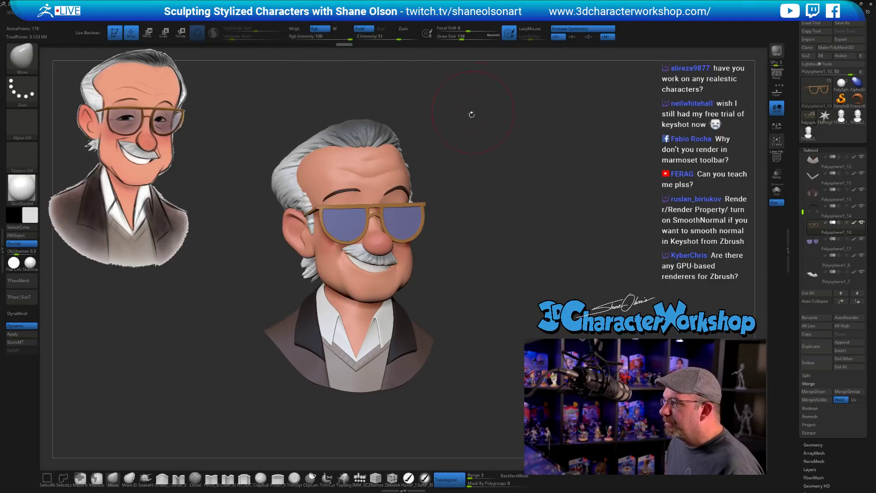
{"action": "left_click", "coordinate": [777, 55]}
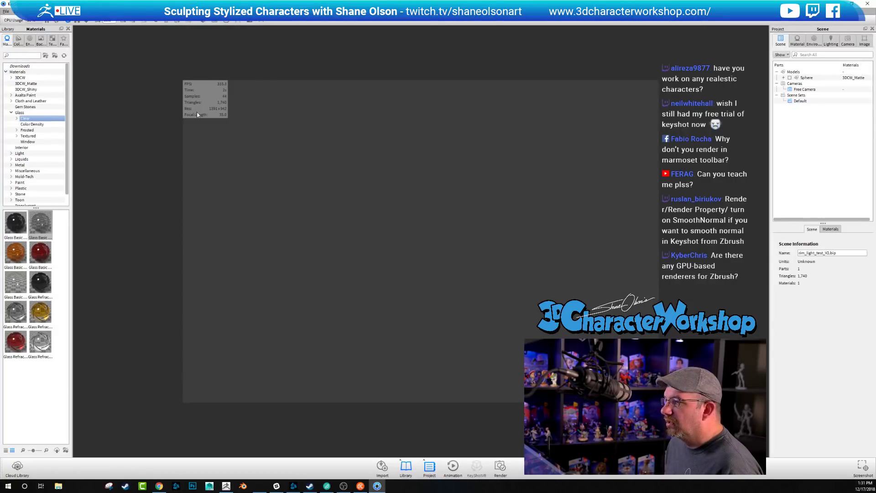
Close KeyShot without saving the emptied scene and return to ZBrush
{"action": "left_click", "coordinate": [6, 12]}
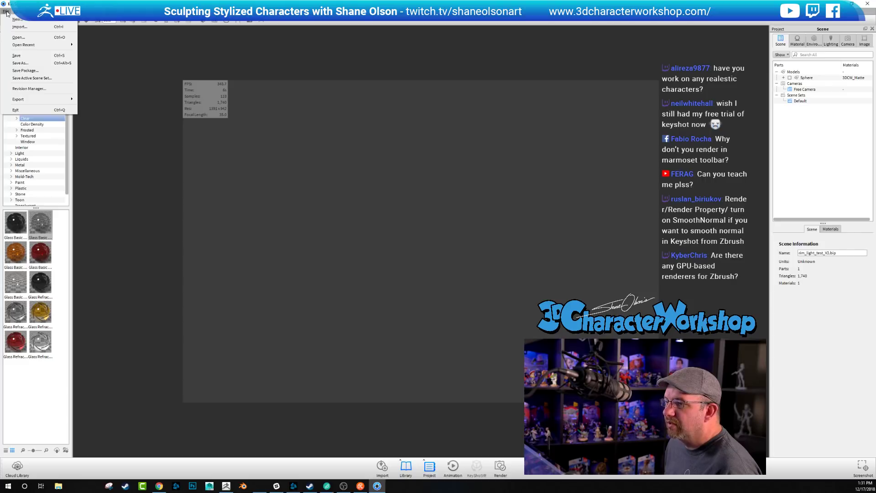
{"action": "mouse_move", "coordinate": [34, 12]}
{"action": "key", "text": "Escape"}
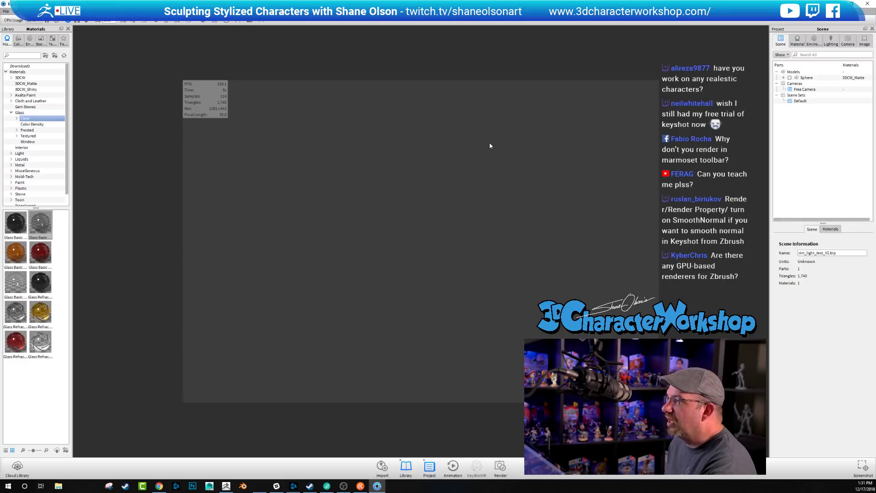
{"action": "left_click_drag", "start_coordinate": [749, 3], "coordinate": [658, 17]}
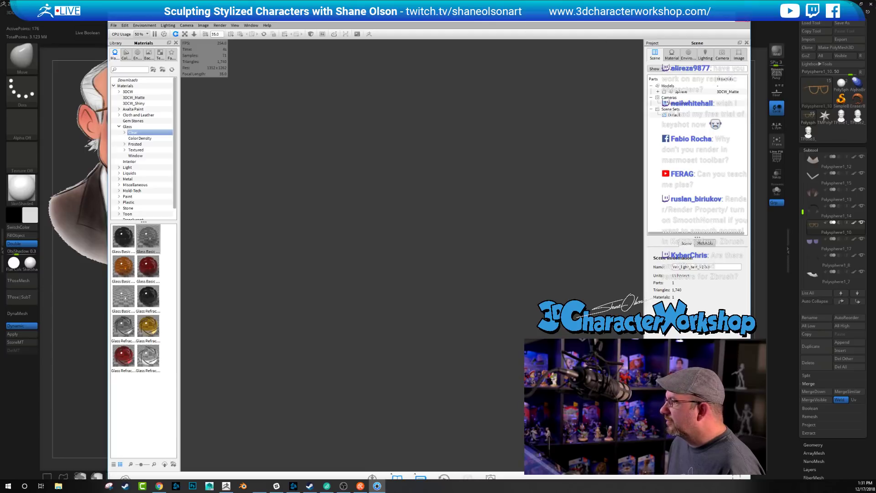
{"action": "left_click", "coordinate": [745, 21]}
{"action": "left_click", "coordinate": [447, 246]}
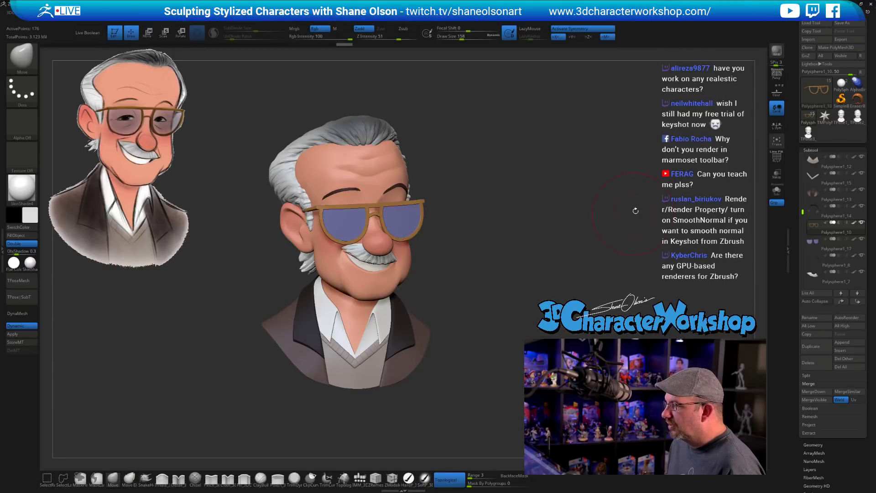
Send the bust to a newly launched KeyShot, maximize its window and frame the bust in three-quarter view
{"action": "left_click", "coordinate": [778, 50]}
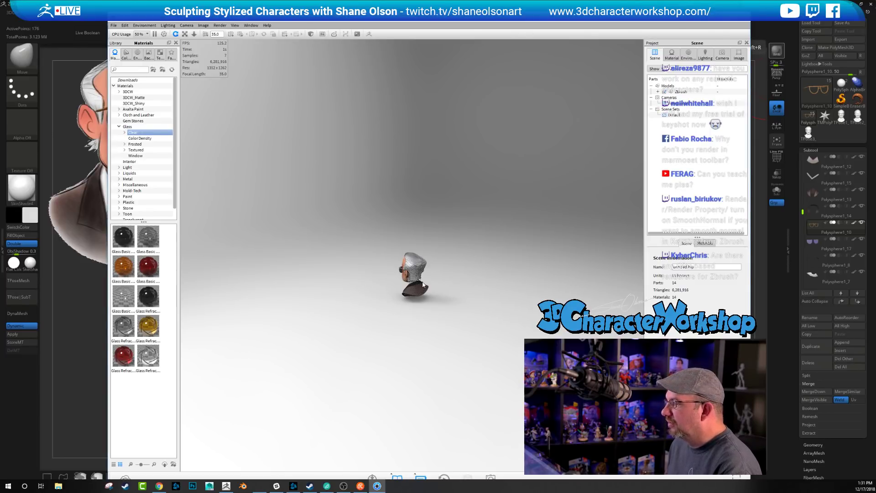
{"action": "left_click_drag", "start_coordinate": [348, 288], "coordinate": [418, 264]}
{"action": "scroll", "coordinate": [416, 264], "scroll_direction": "up", "scroll_amount": 10}
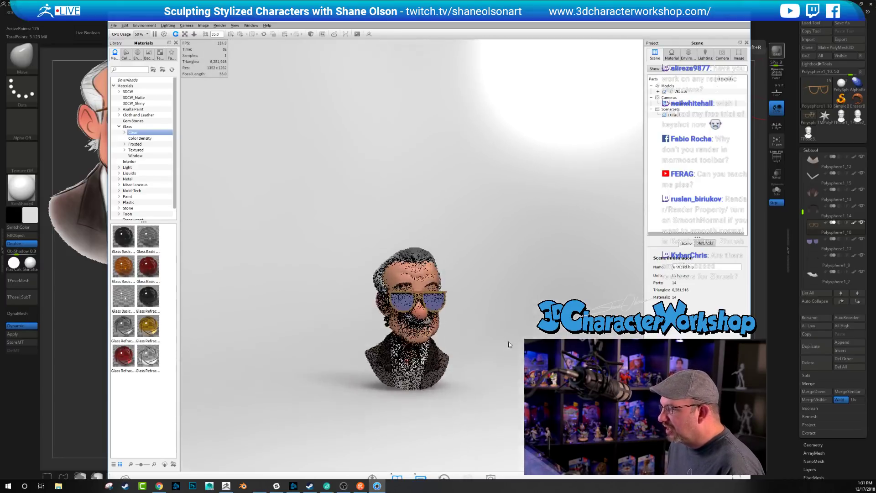
{"action": "scroll", "coordinate": [502, 283], "scroll_direction": "up", "scroll_amount": 3}
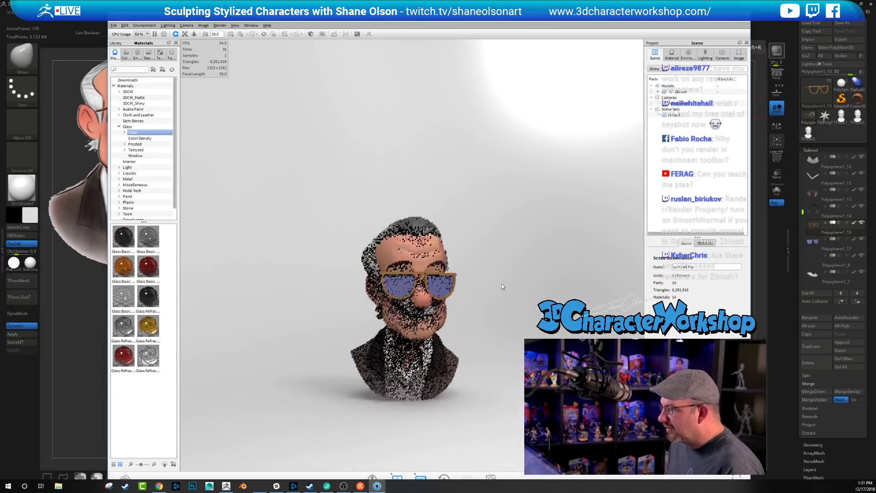
{"action": "left_click", "coordinate": [726, 19]}
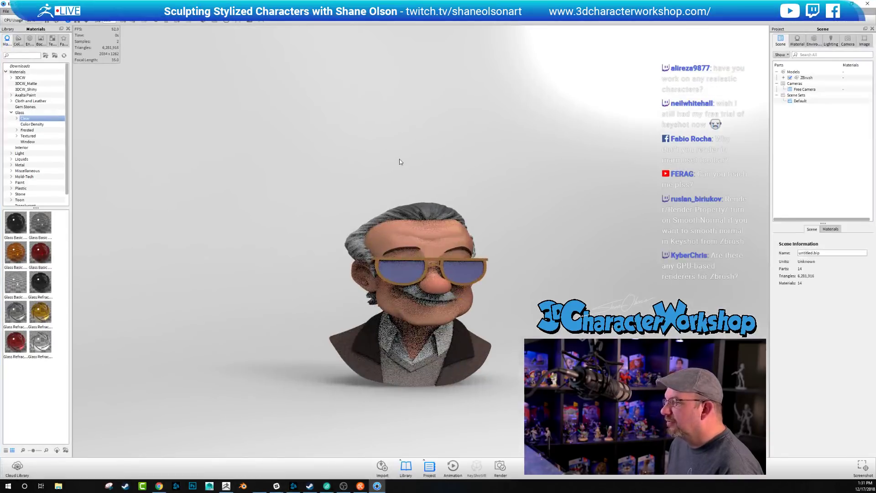
{"action": "middle_click_drag", "start_coordinate": [282, 303], "coordinate": [273, 277]}
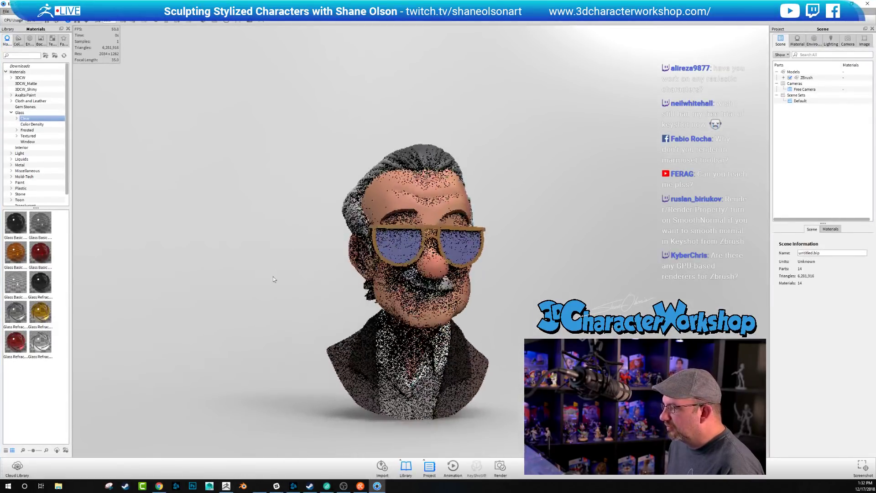
{"action": "middle_click_drag", "start_coordinate": [285, 323], "coordinate": [271, 278]}
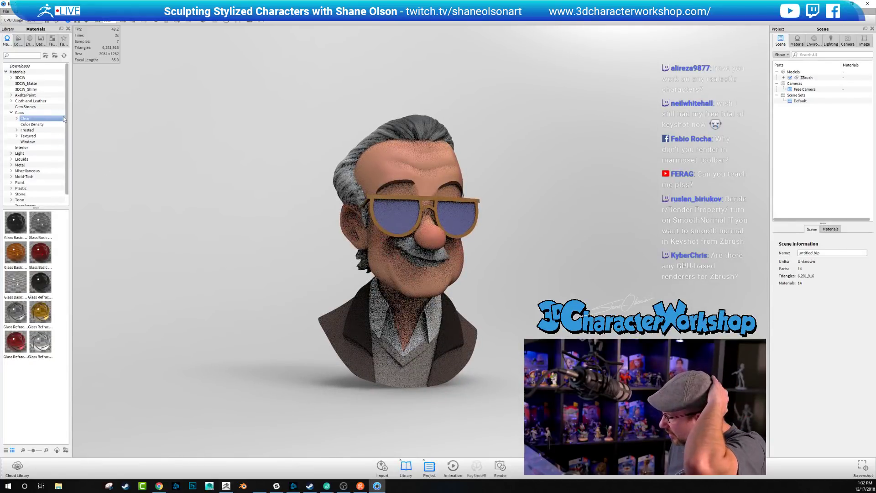
Open the recent scene rim_light_test_V2.bip without saving the current one and hide its sphere
{"action": "left_click", "coordinate": [6, 11]}
{"action": "mouse_move", "coordinate": [24, 45]}
{"action": "mouse_move", "coordinate": [149, 50]}
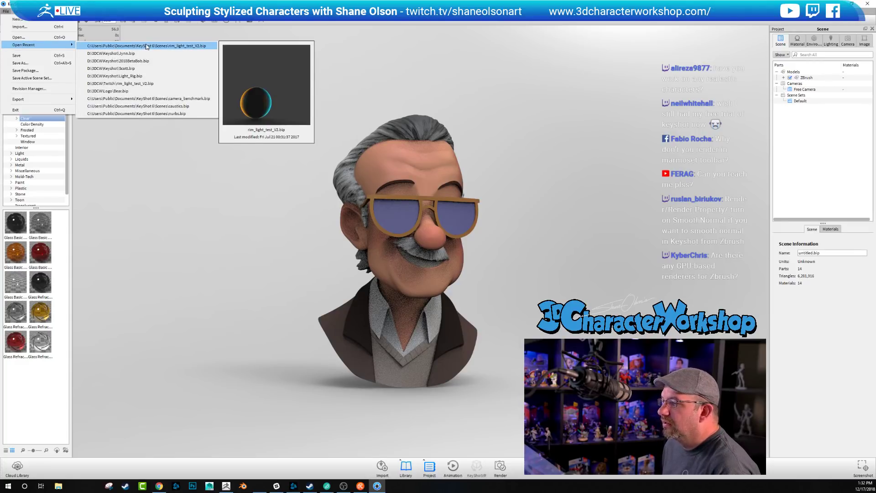
{"action": "left_click", "coordinate": [146, 46]}
{"action": "left_click", "coordinate": [448, 248]}
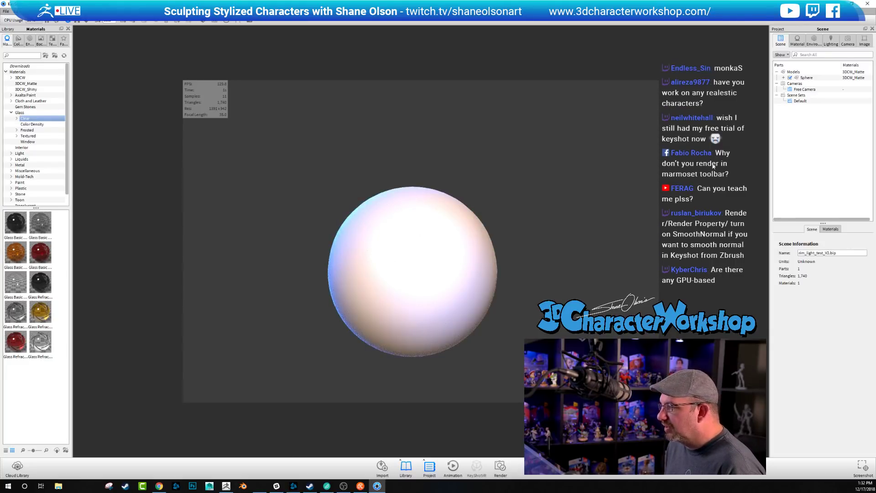
{"action": "left_click", "coordinate": [790, 78]}
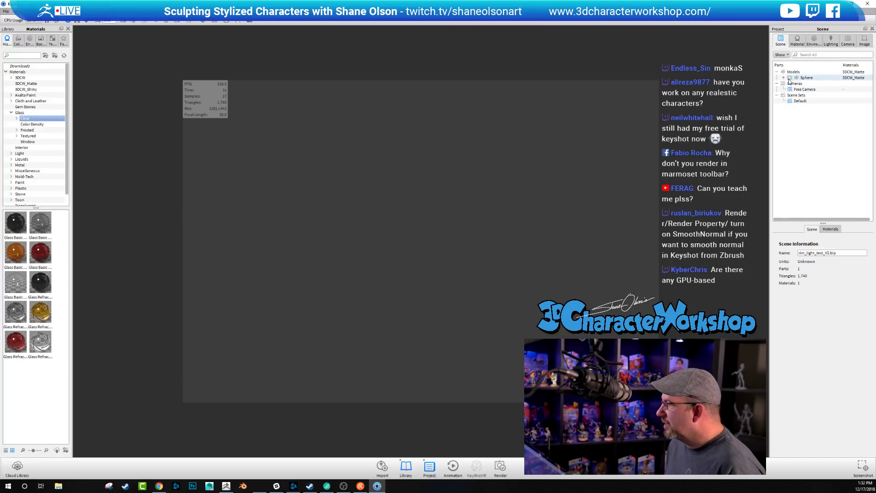
{"action": "left_click", "coordinate": [790, 78]}
{"action": "left_click", "coordinate": [790, 78]}
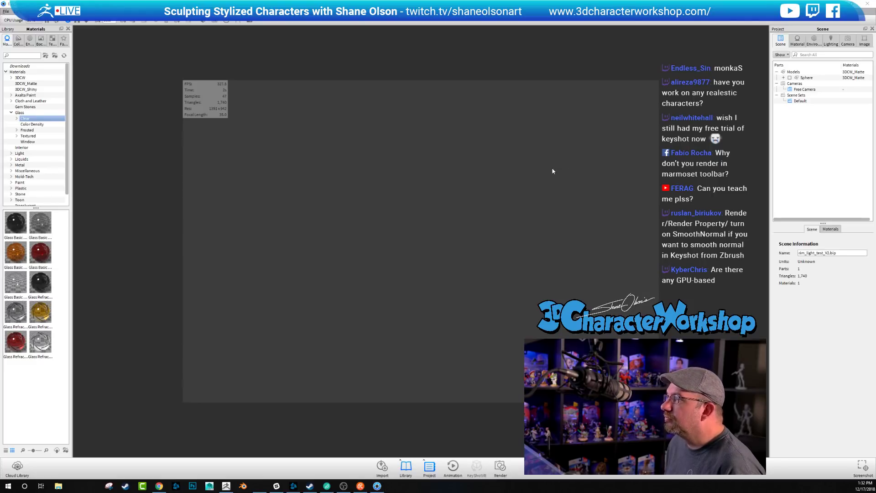
Send the bust from ZBrush into the rim light scene and frame it in a close three-quarter view
{"action": "key", "text": "alt+Tab"}
{"action": "left_click", "coordinate": [777, 51]}
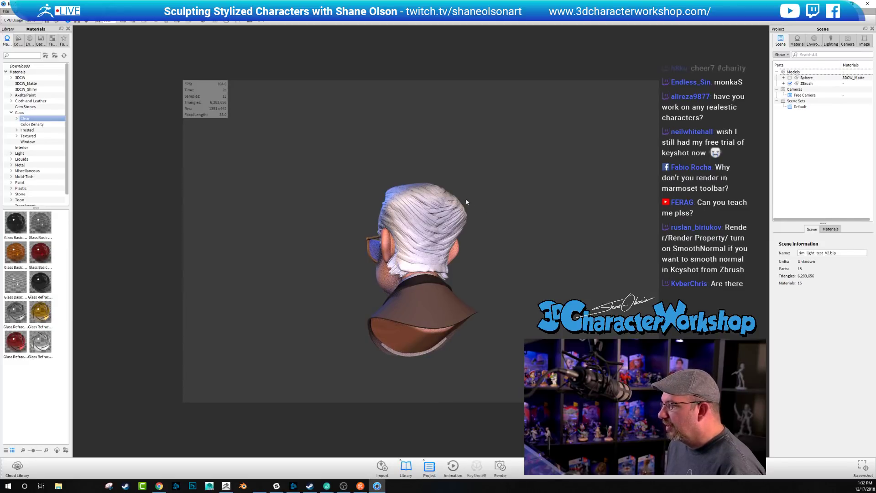
{"action": "left_click_drag", "start_coordinate": [272, 235], "coordinate": [498, 221]}
{"action": "right_click_drag", "start_coordinate": [498, 221], "coordinate": [587, 236], "text": "alt"}
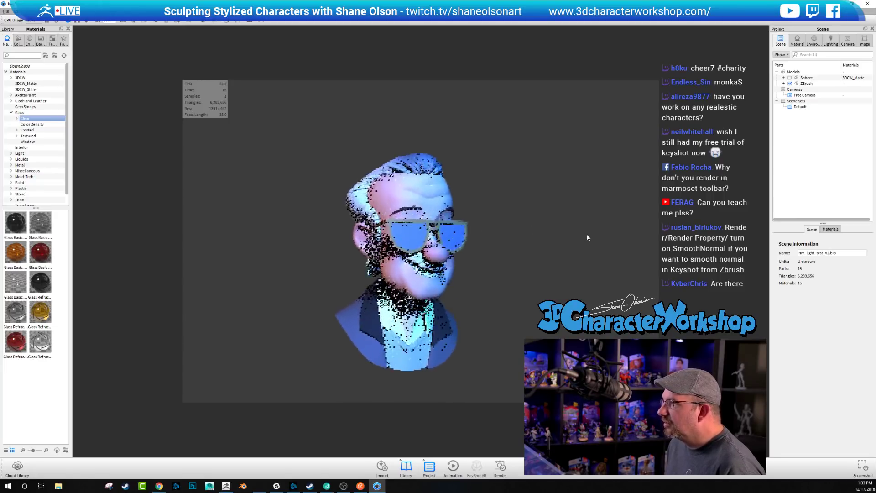
{"action": "right_click_drag", "start_coordinate": [512, 244], "coordinate": [571, 255], "text": "alt"}
{"action": "middle_click_drag", "start_coordinate": [572, 254], "coordinate": [549, 237], "text": "alt"}
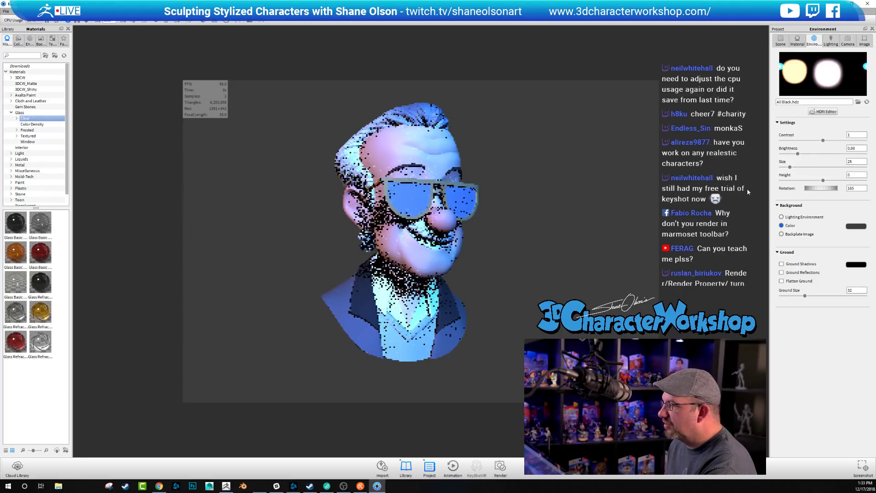
Rotate the lighting environment to 222 and adjust the camera angle on the bust
{"action": "left_click_drag", "start_coordinate": [822, 189], "coordinate": [823, 191]}
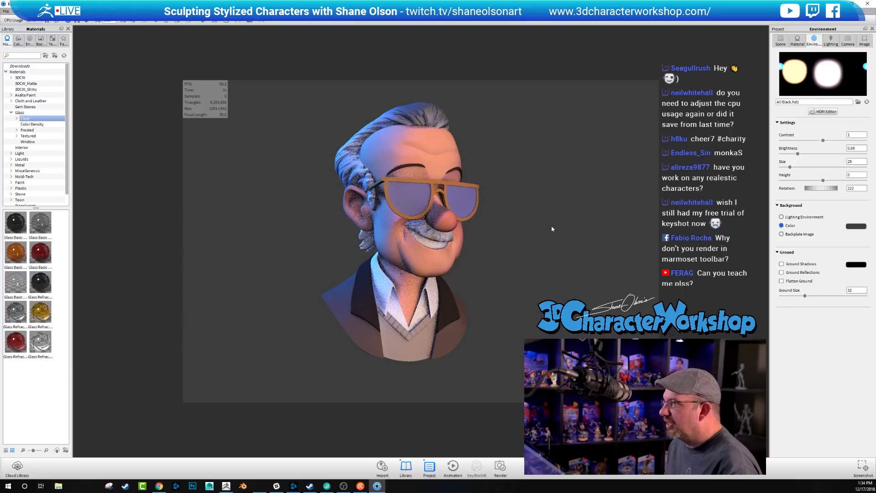
{"action": "mouse_move", "coordinate": [542, 230]}
{"action": "left_mouse_down"}
{"action": "mouse_move", "coordinate": [519, 238]}
{"action": "mouse_move", "coordinate": [558, 226]}
{"action": "left_mouse_up"}
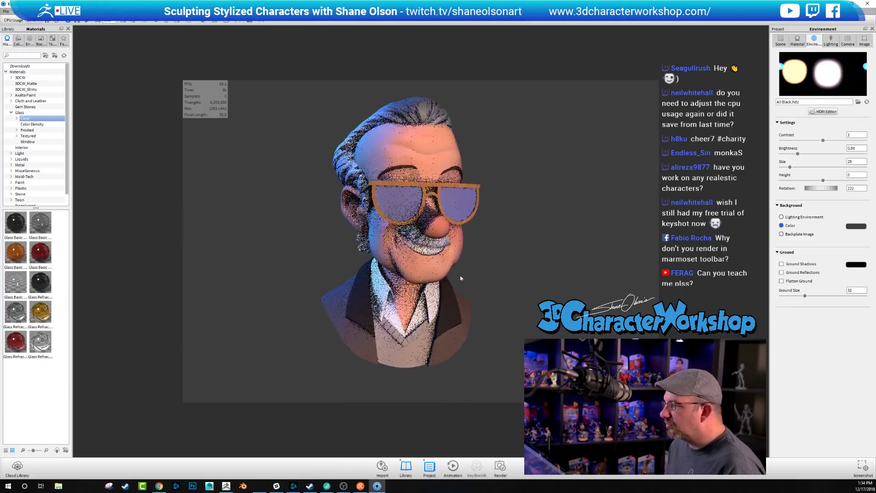
{"action": "left_click_drag", "start_coordinate": [417, 229], "coordinate": [548, 222]}
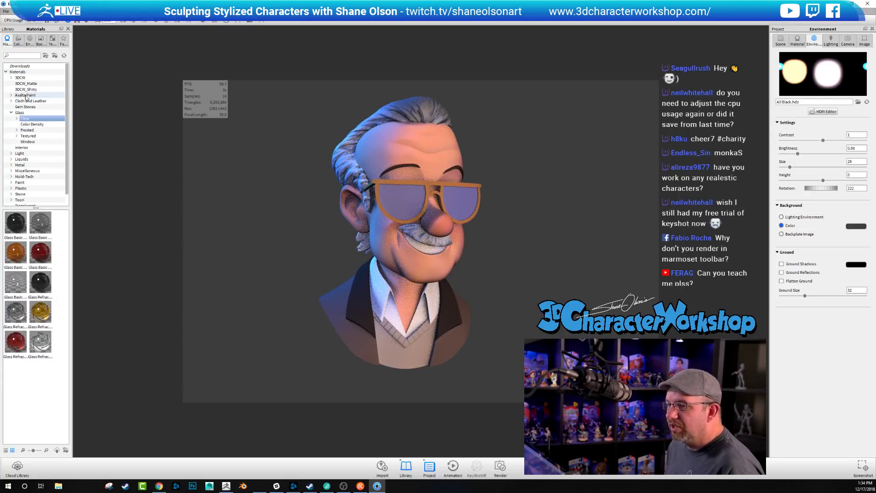
Apply the 3DCW_Matte material to the entire ZBrush model group and expand its list of parts
{"action": "left_click", "coordinate": [26, 83]}
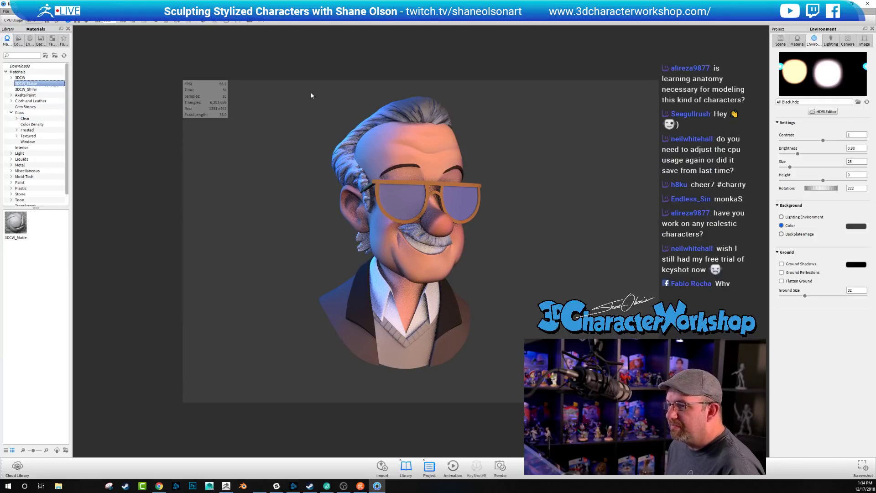
{"action": "left_click", "coordinate": [780, 41]}
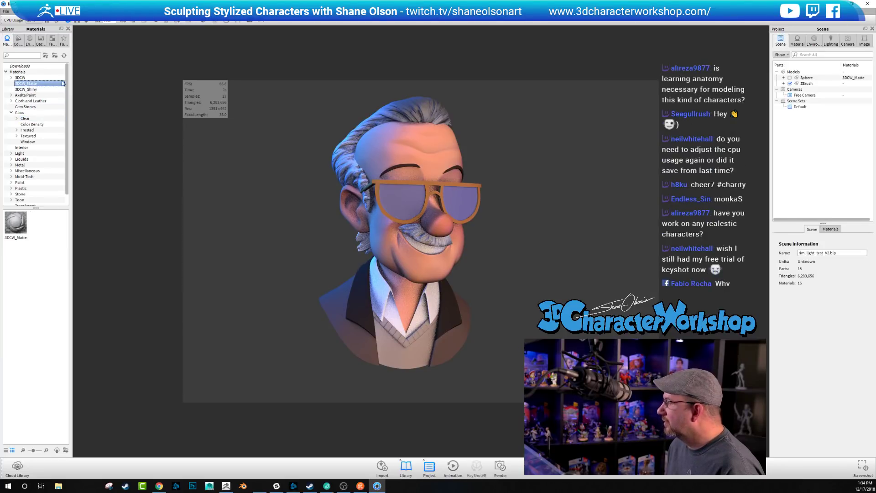
{"action": "left_click_drag", "start_coordinate": [23, 85], "coordinate": [809, 85]}
{"action": "left_click", "coordinate": [807, 84]}
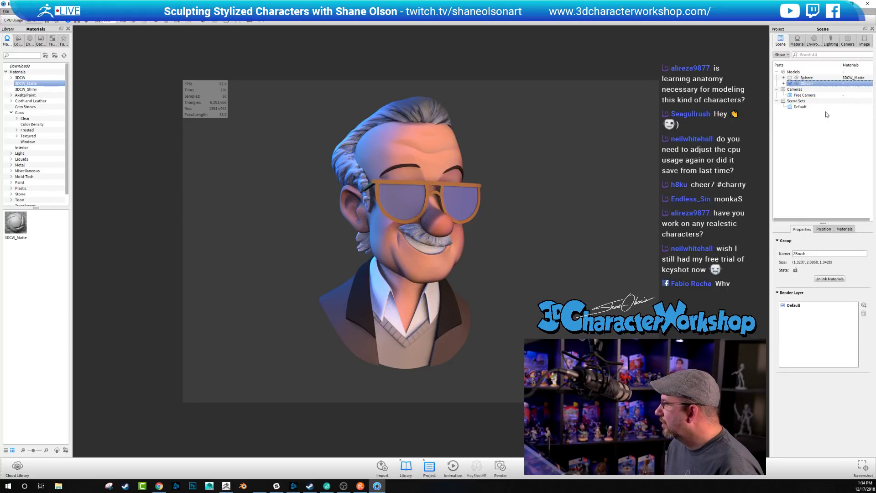
{"action": "left_click", "coordinate": [783, 85]}
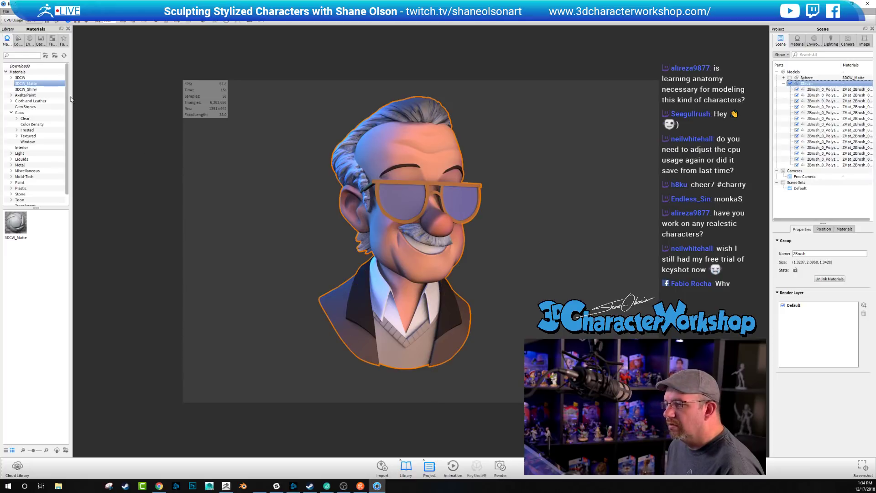
{"action": "left_click_drag", "start_coordinate": [38, 85], "coordinate": [398, 157]}
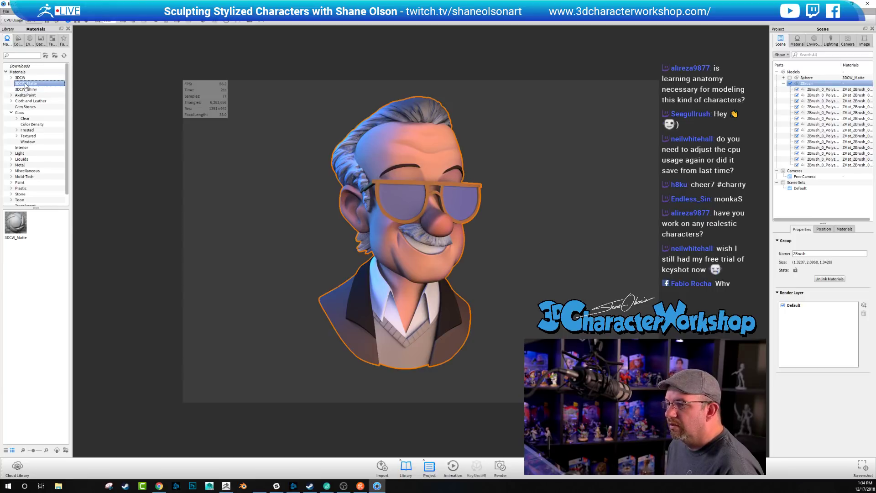
{"action": "left_click_drag", "start_coordinate": [13, 222], "coordinate": [817, 95]}
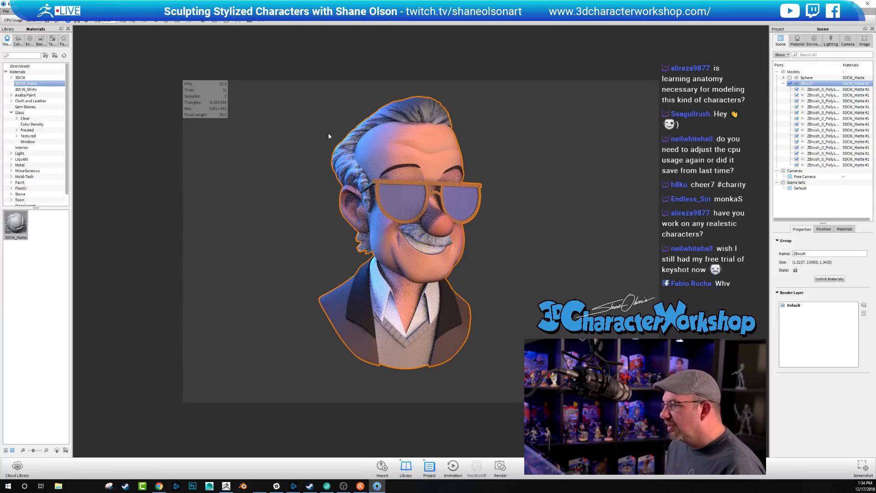
Unlink the glasses' lens part from the shared matte material and assign the clear Glass Basic Grey material to it
{"action": "left_click", "coordinate": [459, 198]}
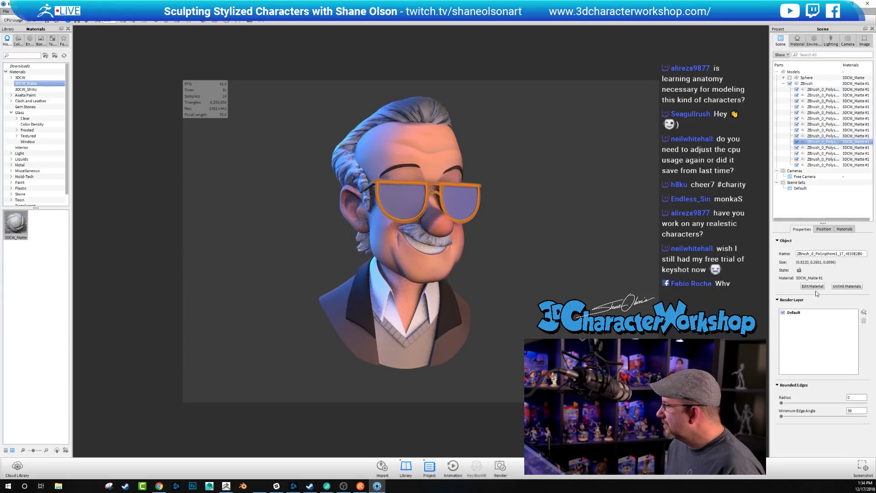
{"action": "left_click", "coordinate": [850, 287]}
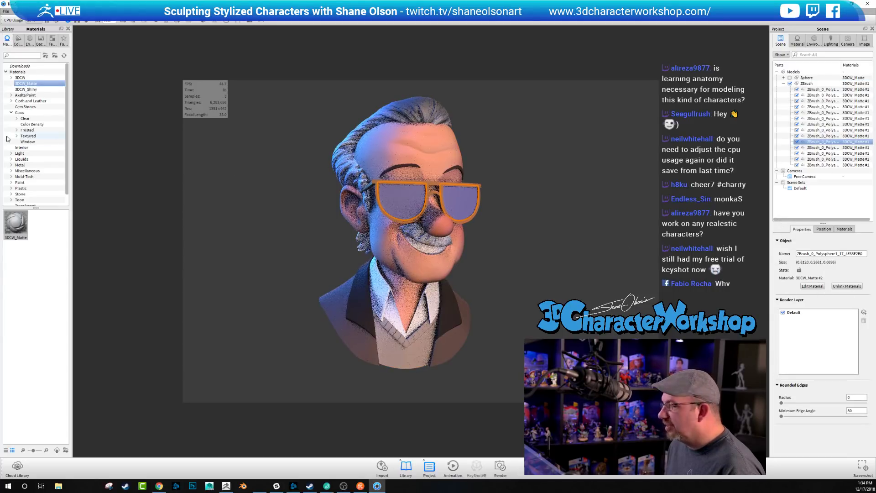
{"action": "left_click", "coordinate": [25, 118]}
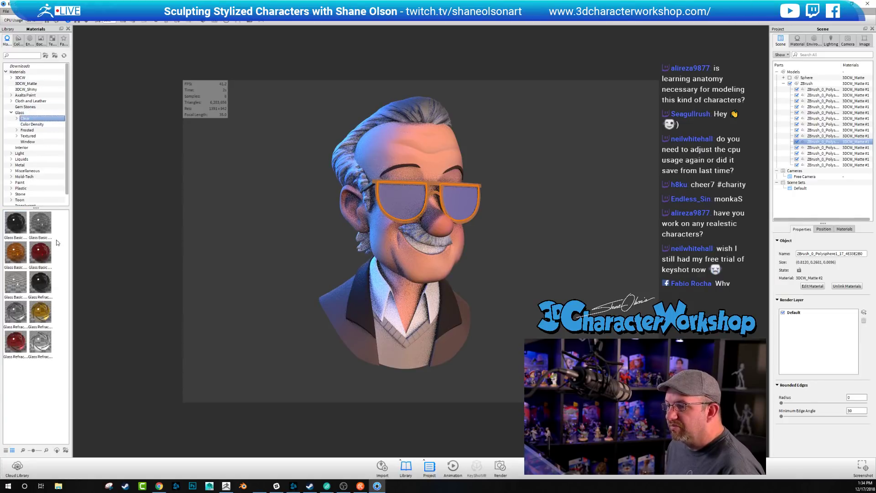
{"action": "left_click_drag", "start_coordinate": [39, 223], "coordinate": [827, 143]}
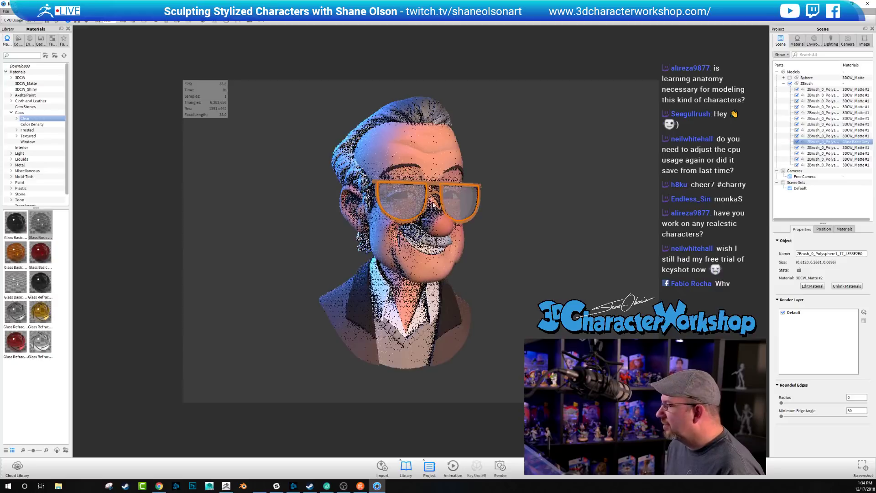
Set the Glass Basic Grey refraction index to 1.254 and turn the camera to a slightly more frontal angle on the bust
{"action": "left_click", "coordinate": [844, 229]}
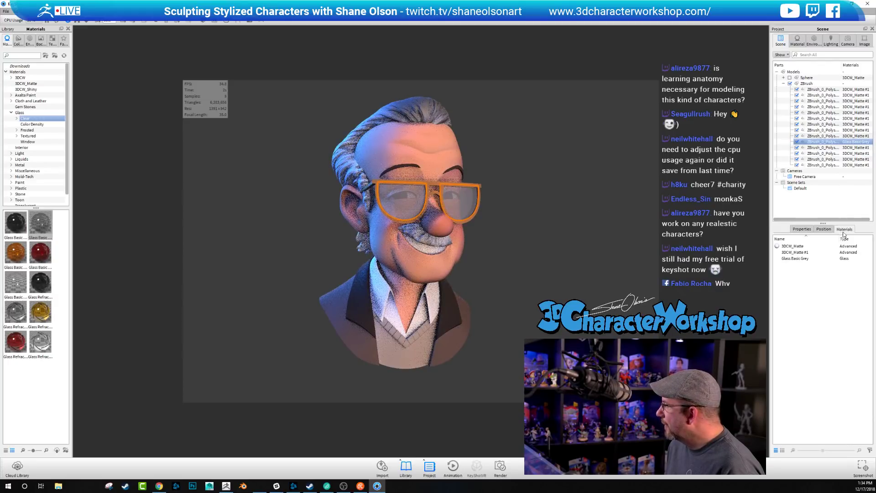
{"action": "double_click", "coordinate": [798, 259]}
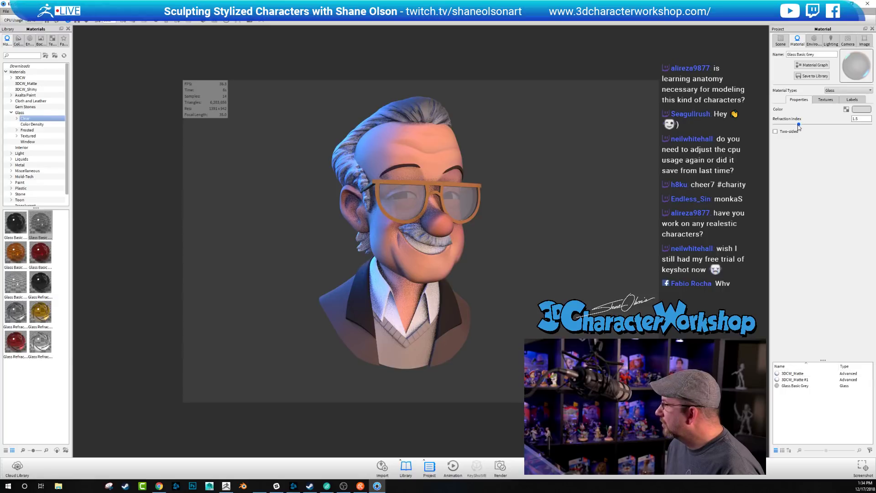
{"action": "left_click_drag", "start_coordinate": [798, 124], "coordinate": [787, 124]}
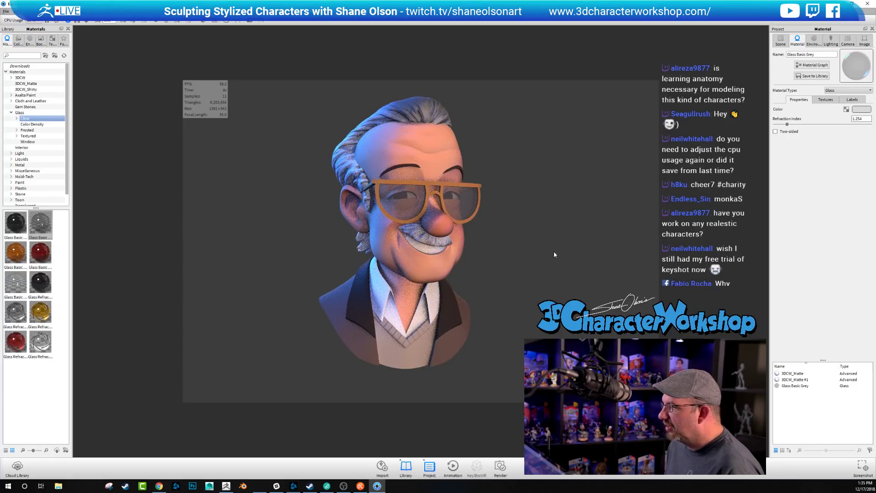
{"action": "left_click_drag", "start_coordinate": [552, 253], "coordinate": [644, 272]}
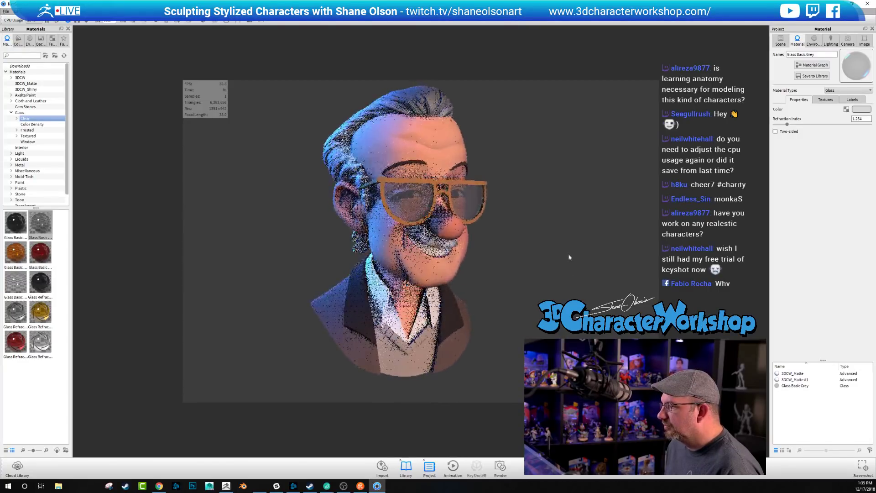
{"action": "mouse_move", "coordinate": [569, 257]}
{"action": "left_mouse_down"}
{"action": "mouse_move", "coordinate": [557, 270]}
{"action": "mouse_move", "coordinate": [578, 256]}
{"action": "left_mouse_up"}
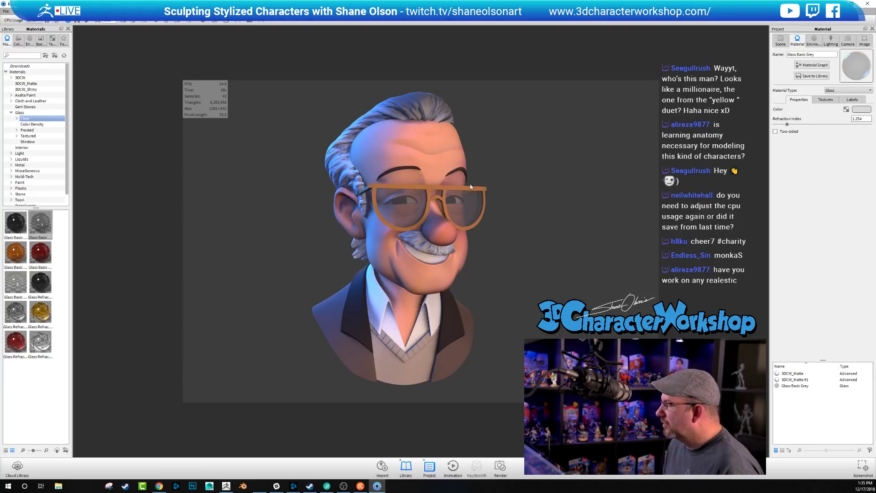
Select the lens part of the glasses and hide it to expose the eyes
{"action": "left_click", "coordinate": [780, 41]}
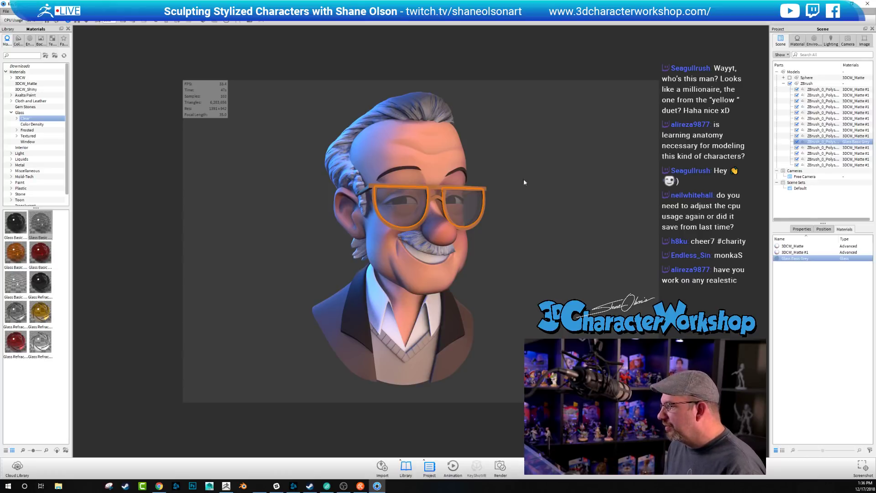
{"action": "left_click", "coordinate": [526, 205]}
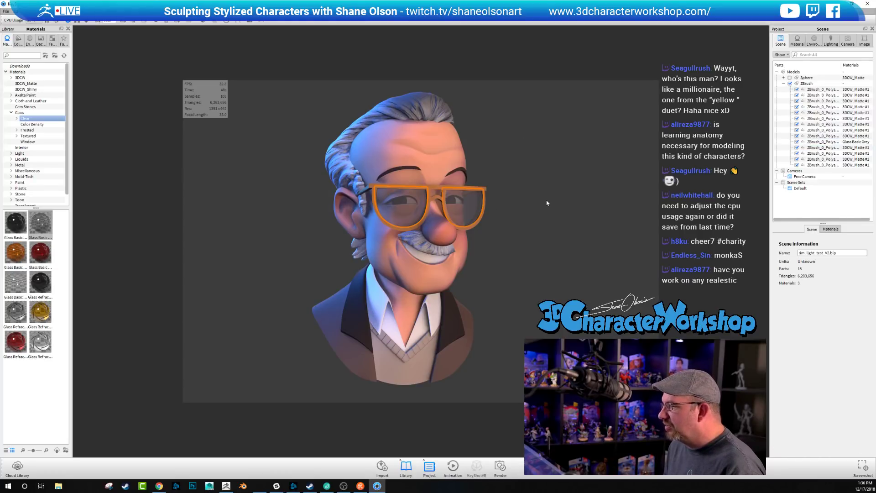
{"action": "left_click", "coordinate": [407, 201]}
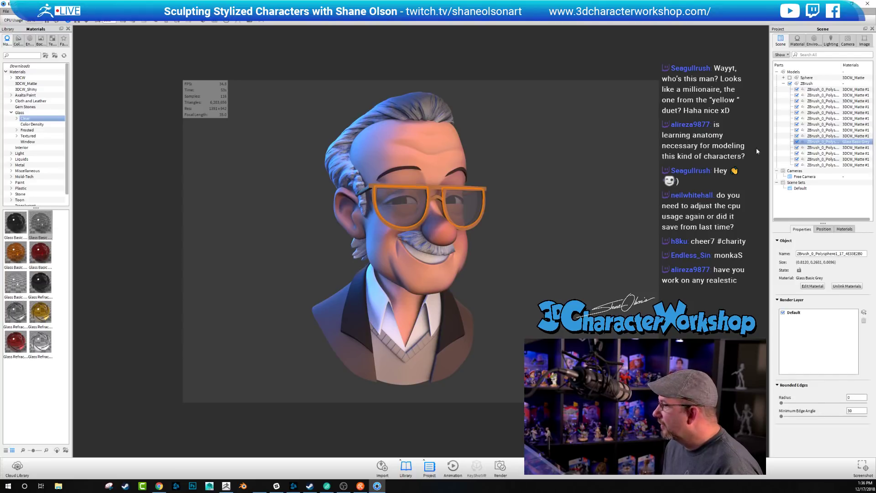
{"action": "left_click", "coordinate": [797, 142]}
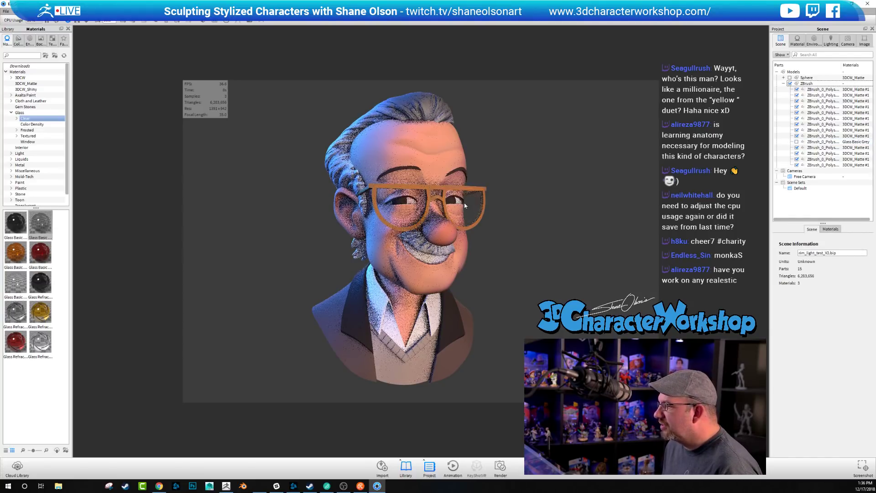
Unlink the eyes from the shared matte material and assign the 3DCW_Shiny material to them alone
{"action": "left_click", "coordinate": [451, 202]}
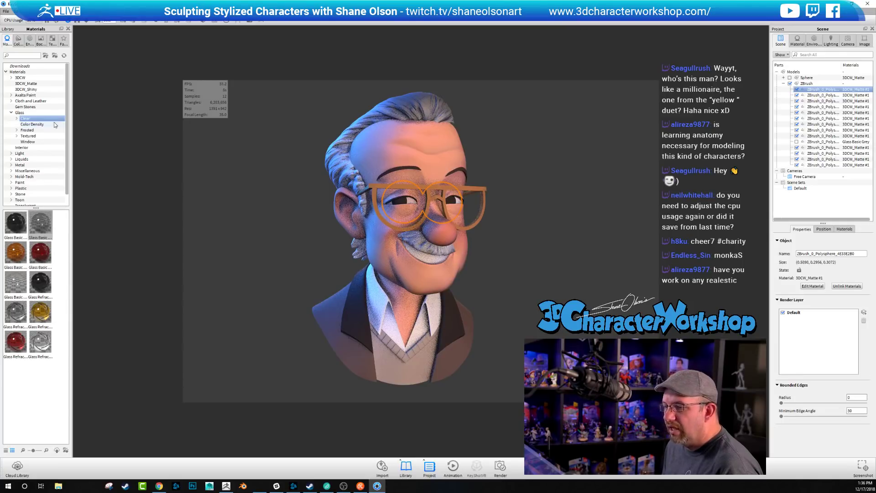
{"action": "left_click", "coordinate": [38, 90]}
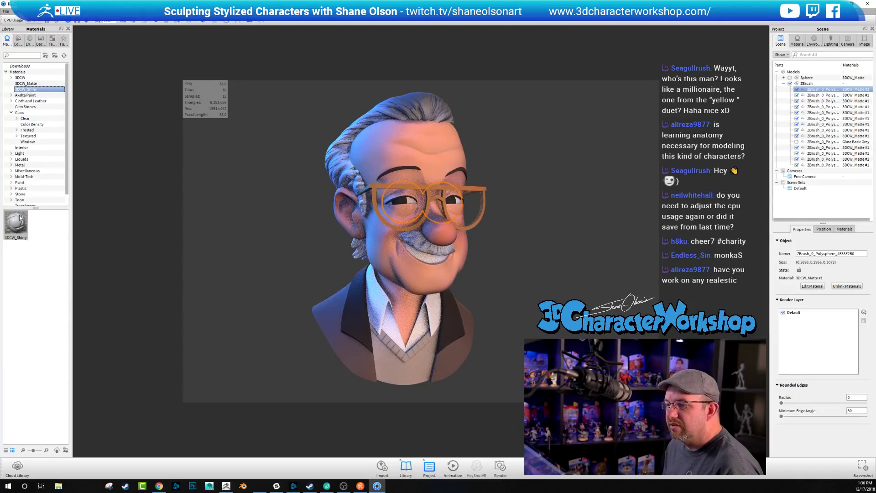
{"action": "left_click_drag", "start_coordinate": [20, 223], "coordinate": [405, 202]}
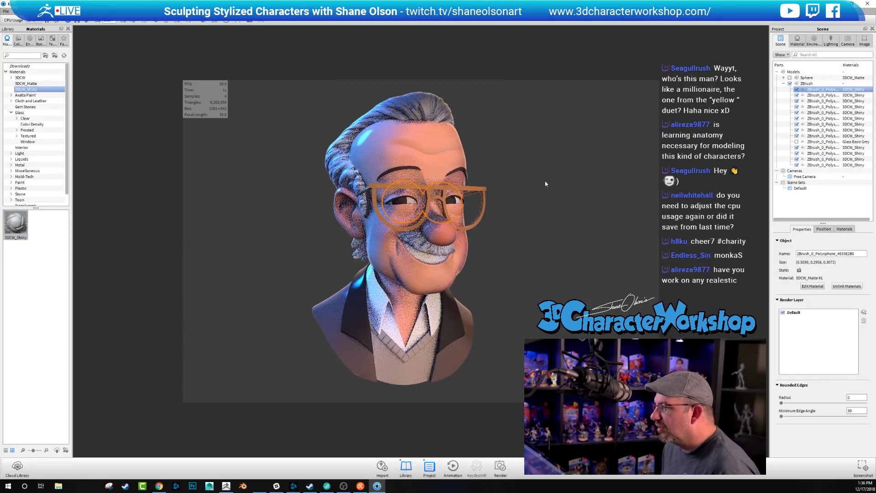
{"action": "left_click", "coordinate": [843, 286]}
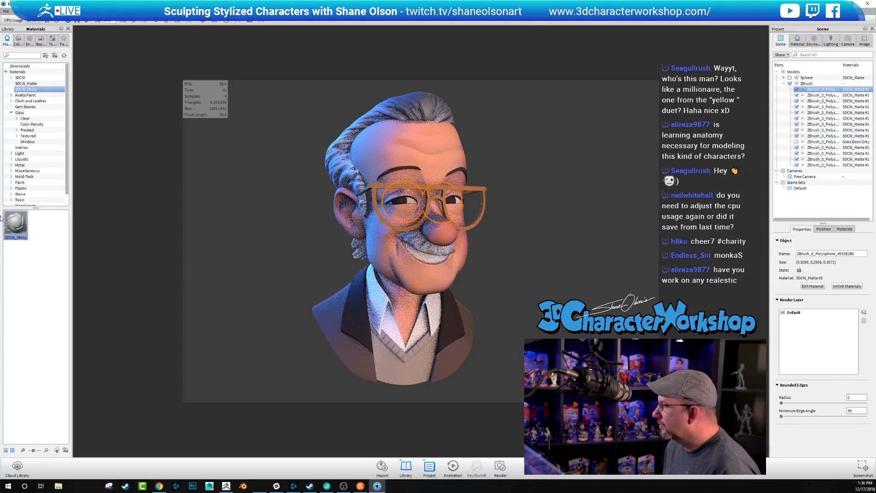
{"action": "left_click_drag", "start_coordinate": [15, 223], "coordinate": [425, 222]}
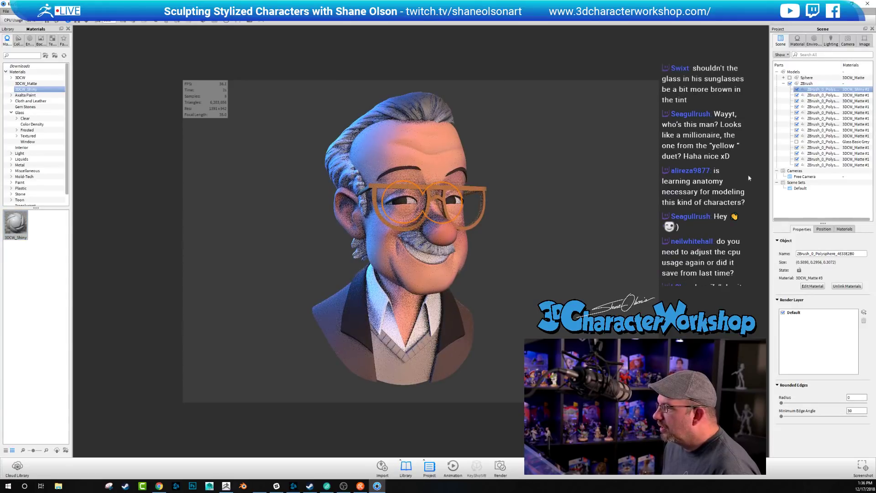
{"action": "left_click_drag", "start_coordinate": [15, 223], "coordinate": [835, 91]}
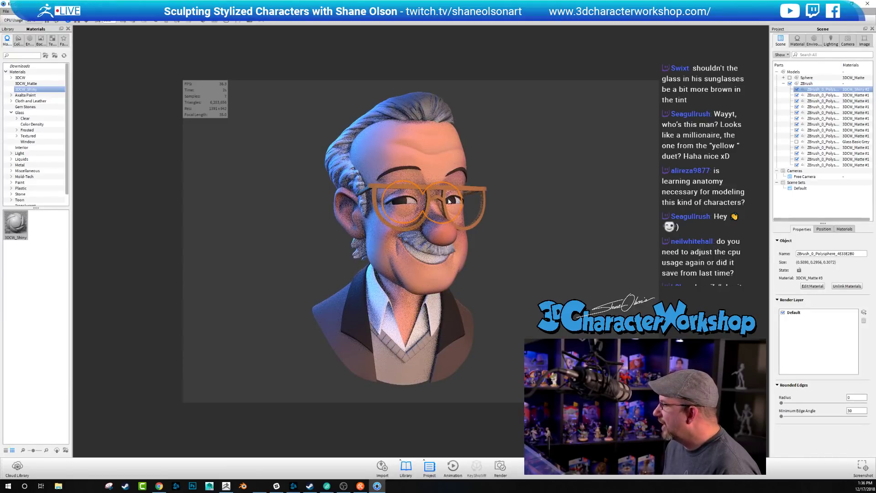
{"action": "left_click", "coordinate": [538, 211]}
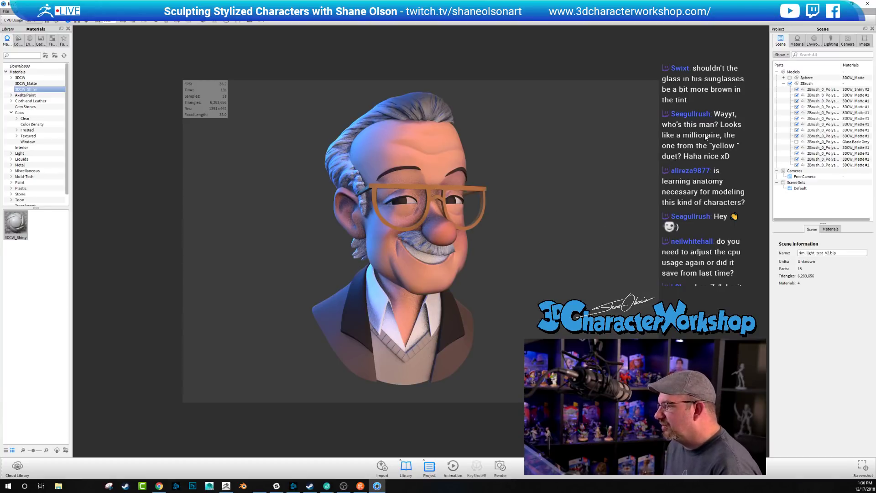
Make the hidden lens part of the glasses visible again
{"action": "left_click", "coordinate": [815, 41]}
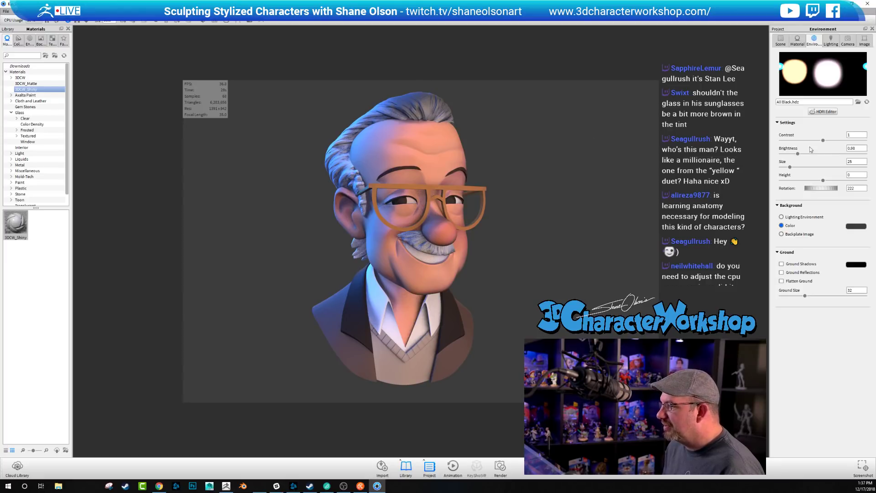
{"action": "left_click", "coordinate": [781, 40]}
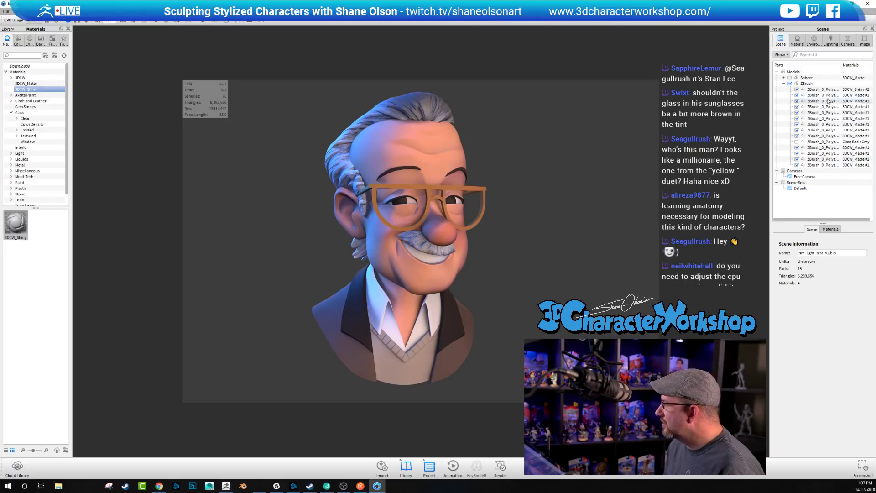
{"action": "left_click", "coordinate": [797, 142]}
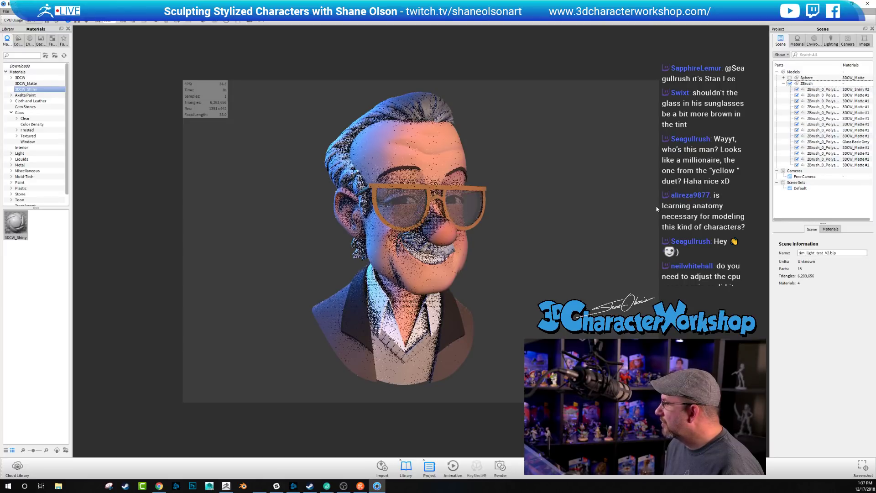
Browse the glass materials and replace the lens material with the yellow refractive glass
{"action": "left_click", "coordinate": [812, 143]}
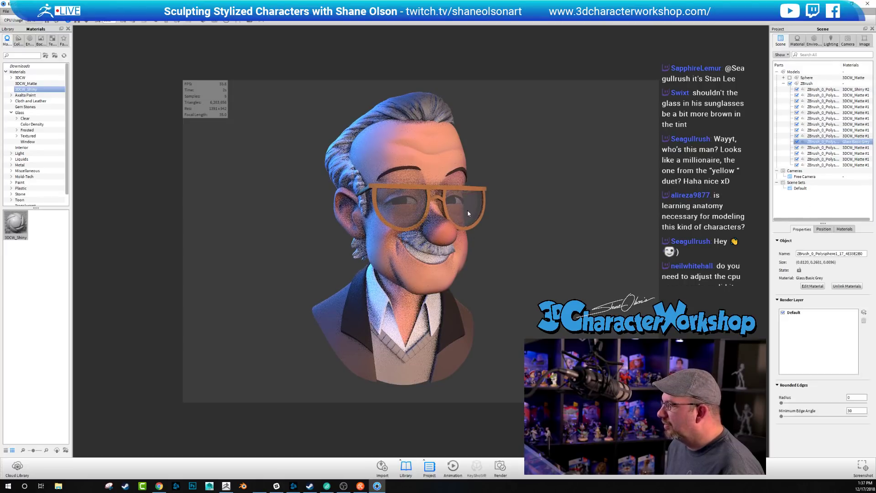
{"action": "left_click", "coordinate": [25, 118]}
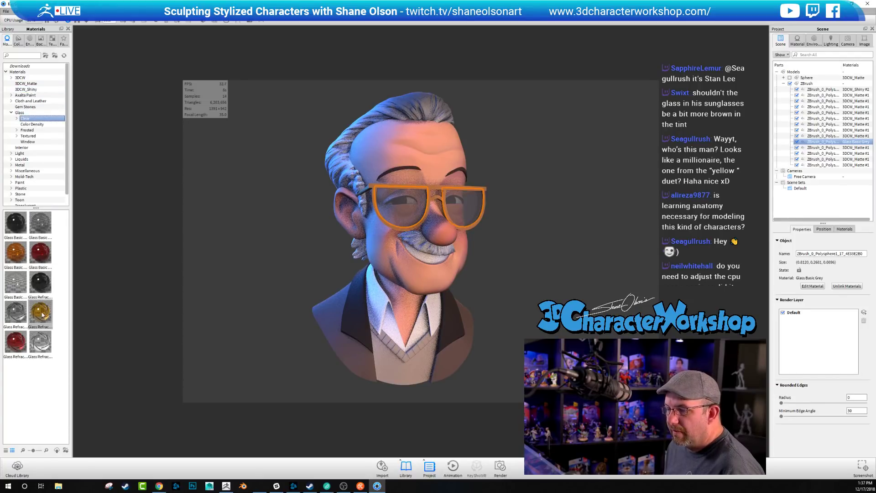
{"action": "mouse_move", "coordinate": [42, 315]}
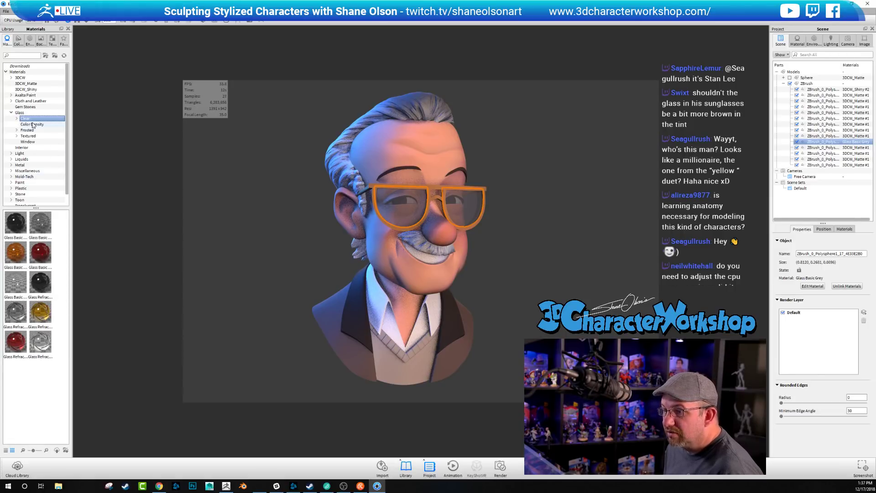
{"action": "left_click", "coordinate": [19, 112]}
{"action": "scroll", "coordinate": [38, 315], "scroll_direction": "down", "scroll_amount": 5}
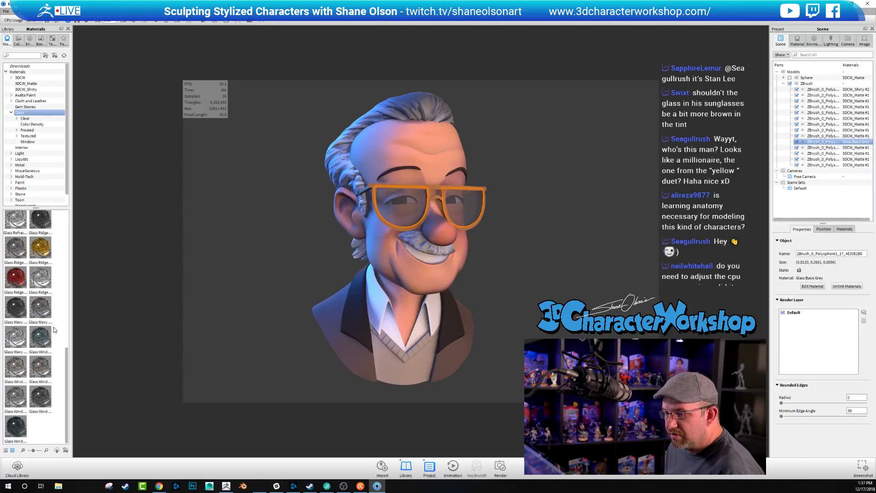
{"action": "scroll", "coordinate": [55, 329], "scroll_direction": "up", "scroll_amount": 3}
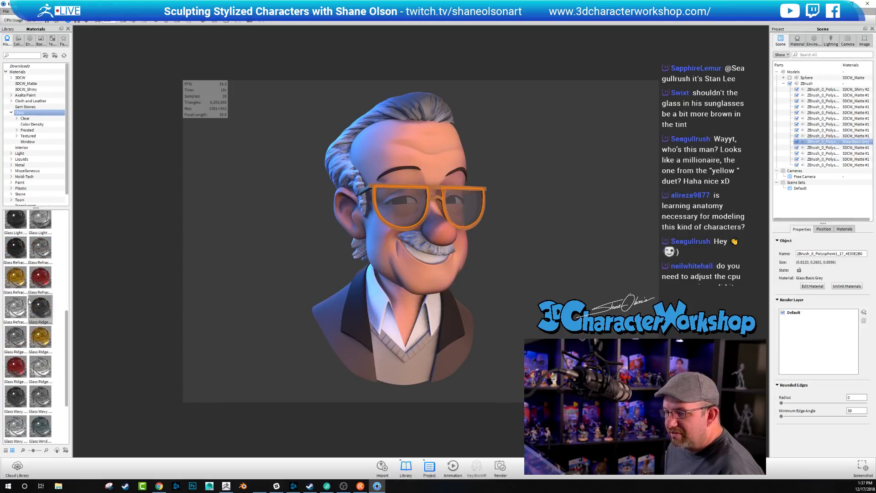
{"action": "left_click_drag", "start_coordinate": [18, 278], "coordinate": [475, 219]}
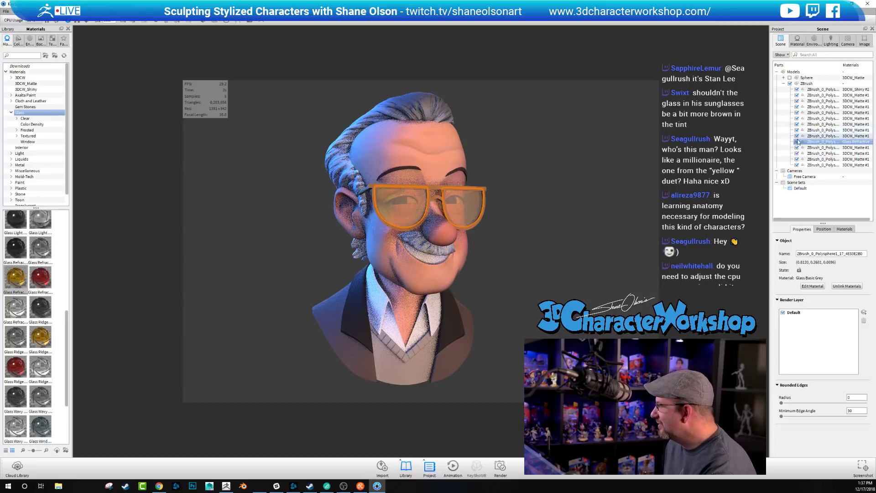
Edit the lens part's refractive glass material, darkening its color to brown and lowering its refraction index to 1.174
{"action": "left_click", "coordinate": [845, 229]}
{"action": "left_click", "coordinate": [803, 265]}
{"action": "double_click", "coordinate": [804, 265]}
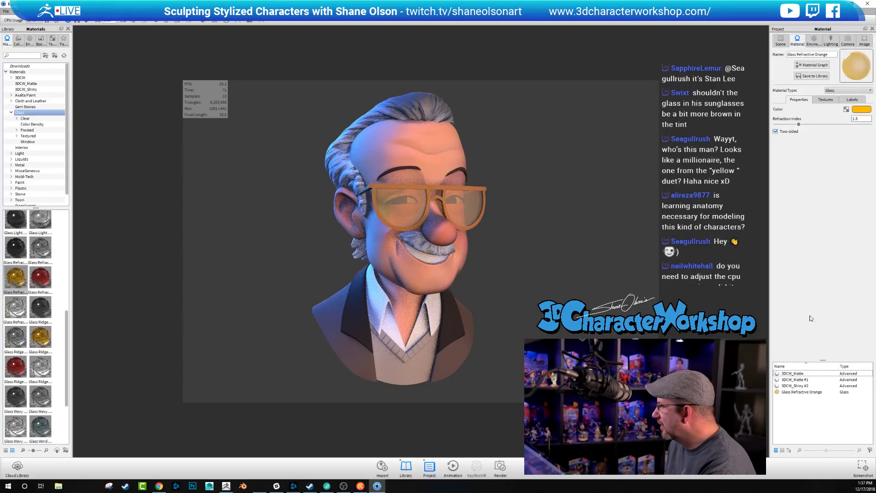
{"action": "left_click", "coordinate": [868, 110]}
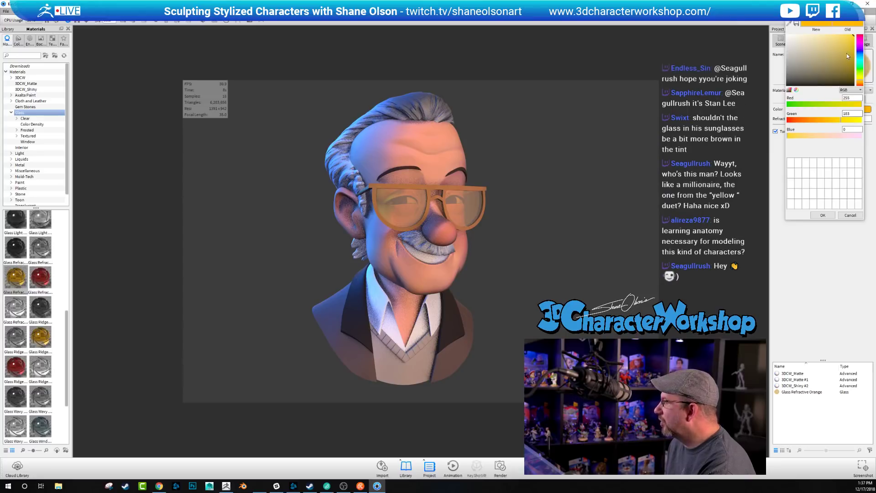
{"action": "left_click_drag", "start_coordinate": [847, 53], "coordinate": [847, 65]}
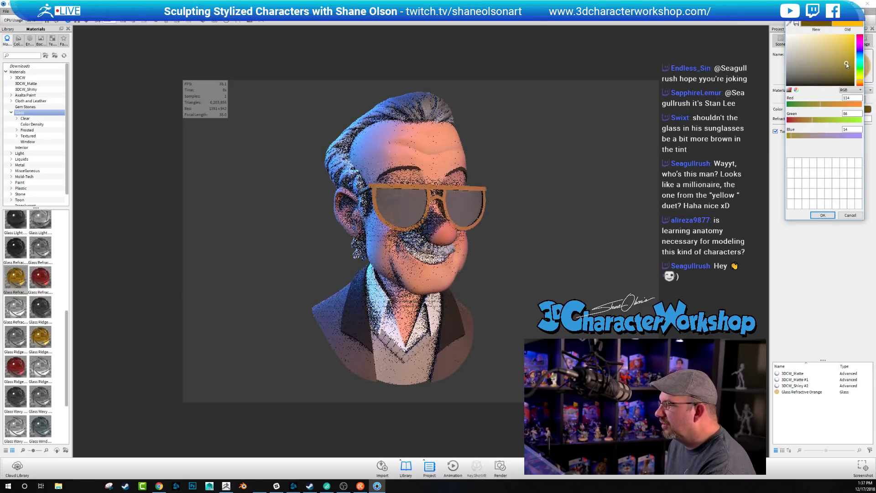
{"action": "left_click", "coordinate": [822, 215]}
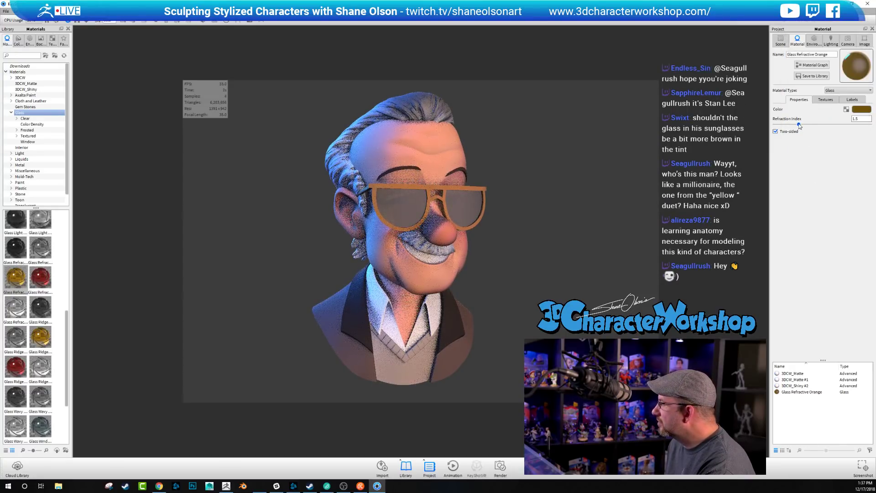
{"action": "left_click_drag", "start_coordinate": [799, 125], "coordinate": [783, 125]}
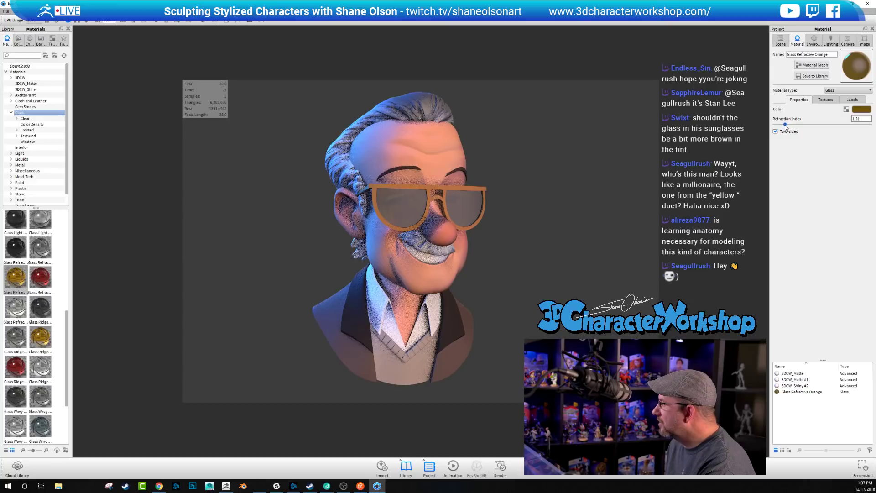
Lighten the lens glass color to a warm golden tint with red 243, green 205 and blue 120
{"action": "left_click", "coordinate": [861, 108]}
{"action": "left_click_drag", "start_coordinate": [819, 69], "coordinate": [819, 39]}
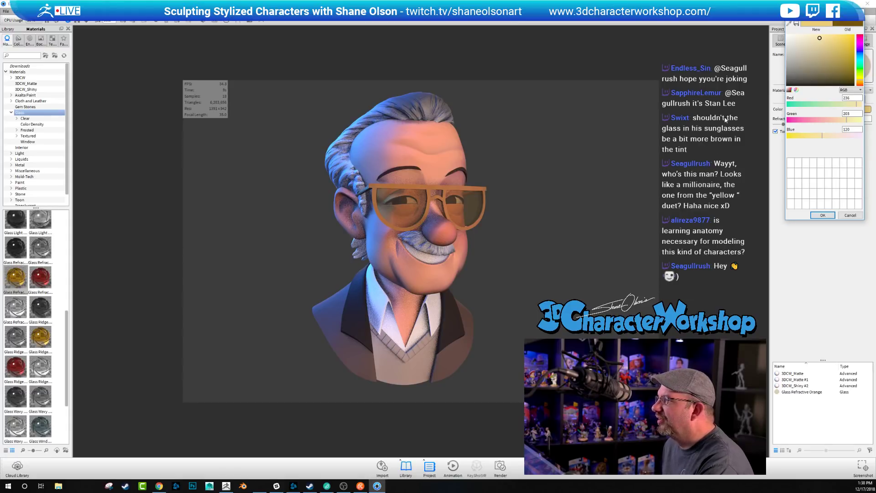
{"action": "left_click", "coordinate": [823, 216]}
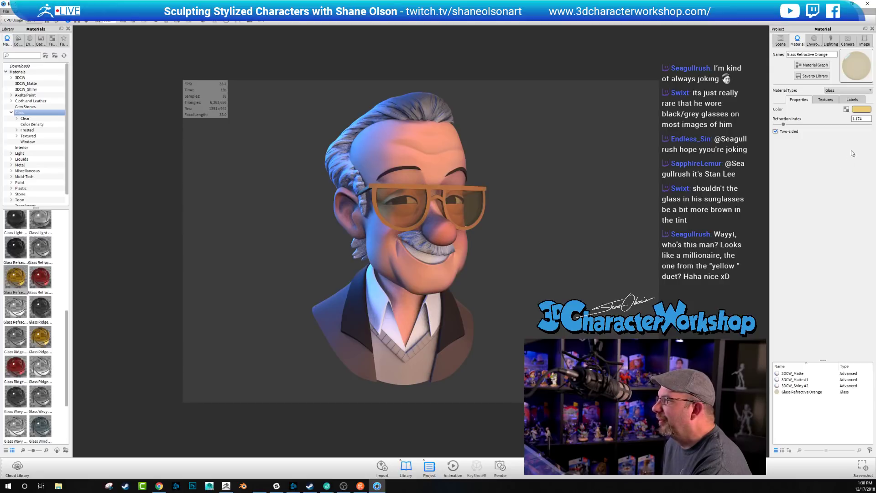
{"action": "left_click", "coordinate": [862, 109]}
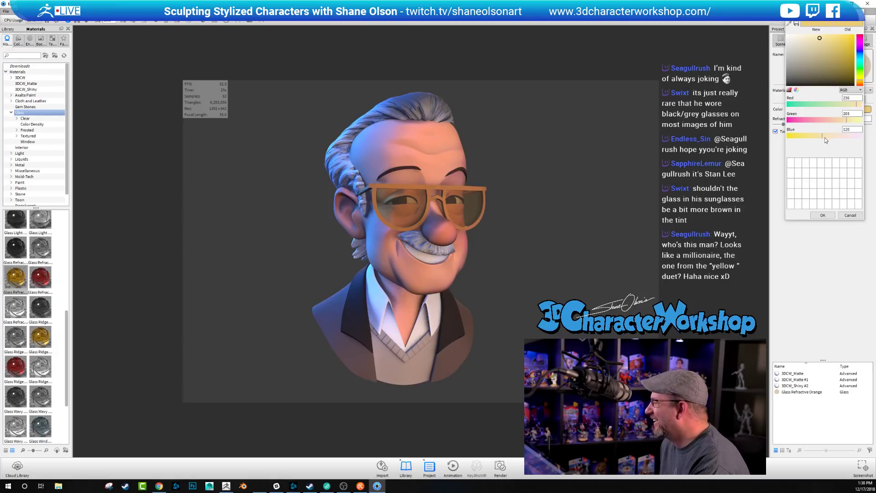
{"action": "left_click", "coordinate": [858, 106]}
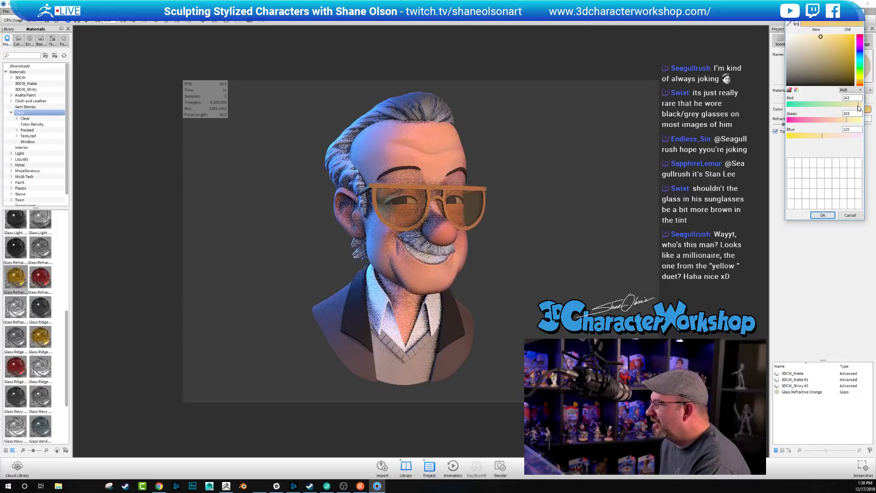
{"action": "left_click", "coordinate": [847, 121]}
{"action": "left_click_drag", "start_coordinate": [847, 122], "coordinate": [848, 121]}
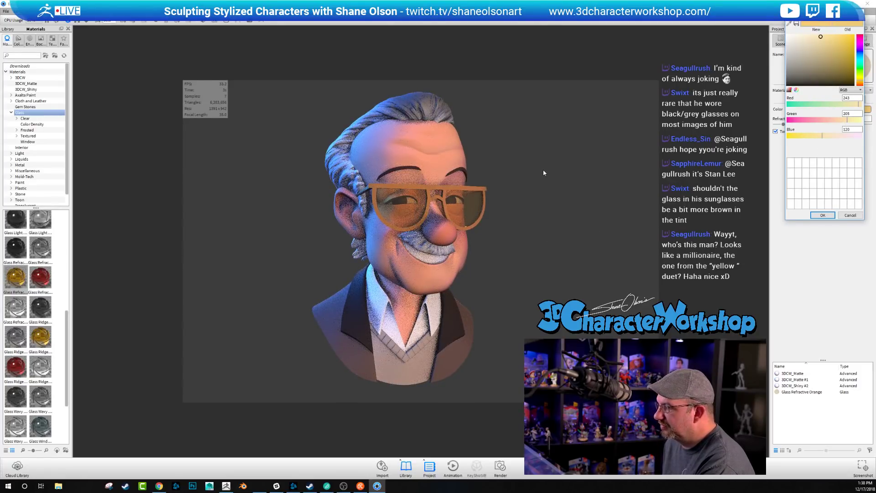
{"action": "left_click", "coordinate": [823, 215]}
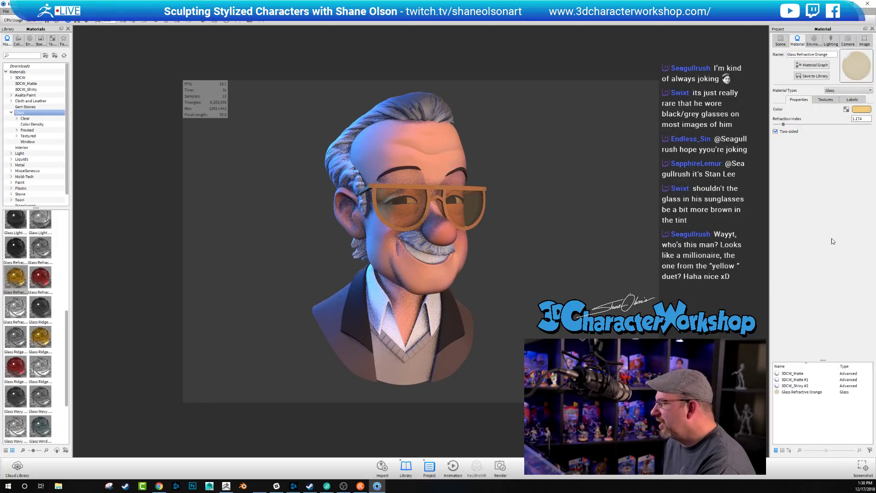
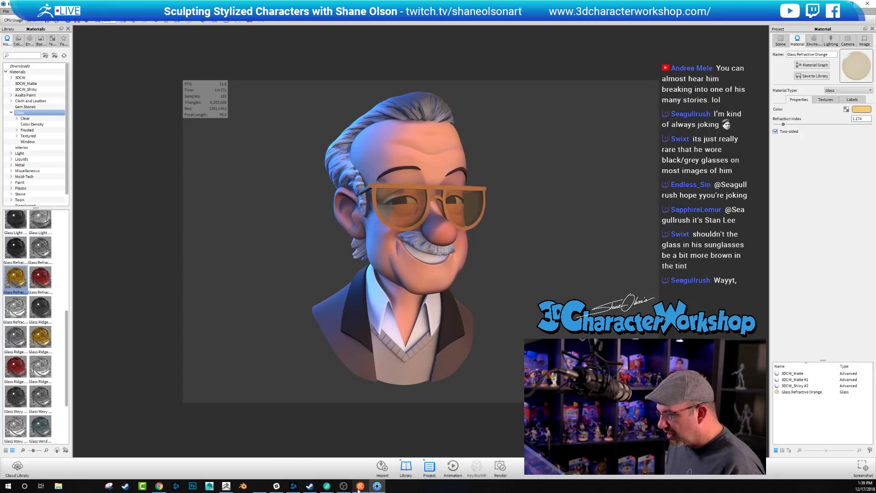
Switch to ZBrush and turn on perspective for the sculpted bust
{"action": "mouse_move", "coordinate": [309, 487]}
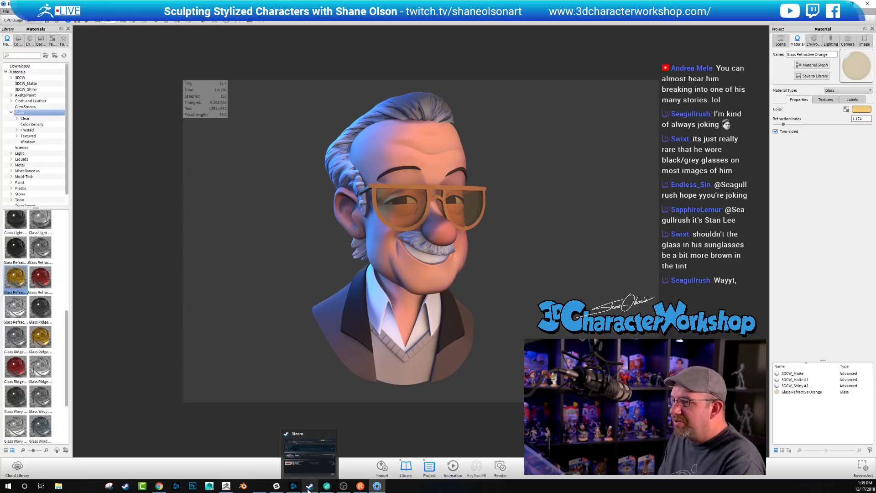
{"action": "left_click", "coordinate": [226, 488]}
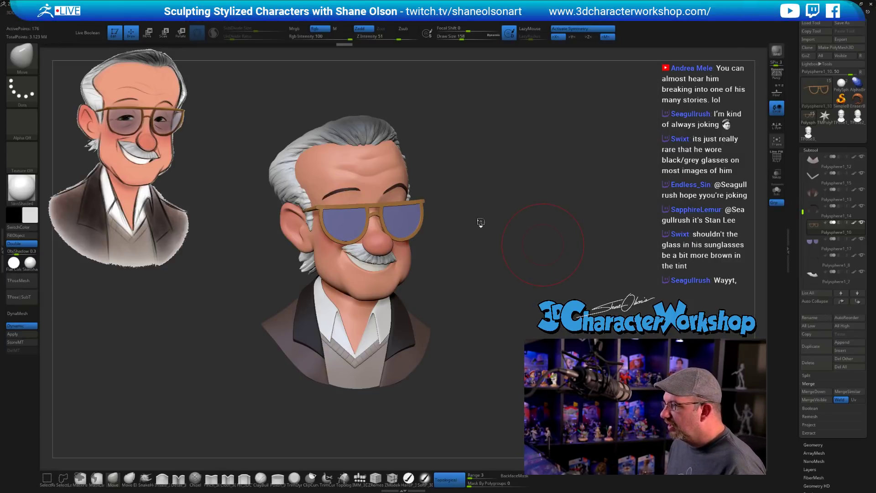
{"action": "mouse_move", "coordinate": [500, 223]}
{"action": "left_mouse_down"}
{"action": "mouse_move", "coordinate": [523, 220]}
{"action": "mouse_move", "coordinate": [512, 215]}
{"action": "left_mouse_up"}
{"action": "key", "text": "p"}
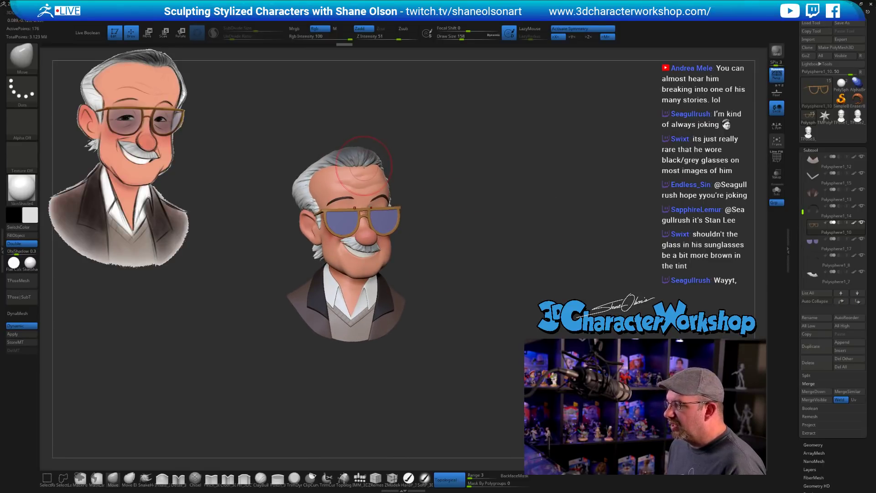
Switch back to KeyShot and set the free camera to a focal length of about 102 with a field of view of about 20
{"action": "key", "text": "alt+Tab"}
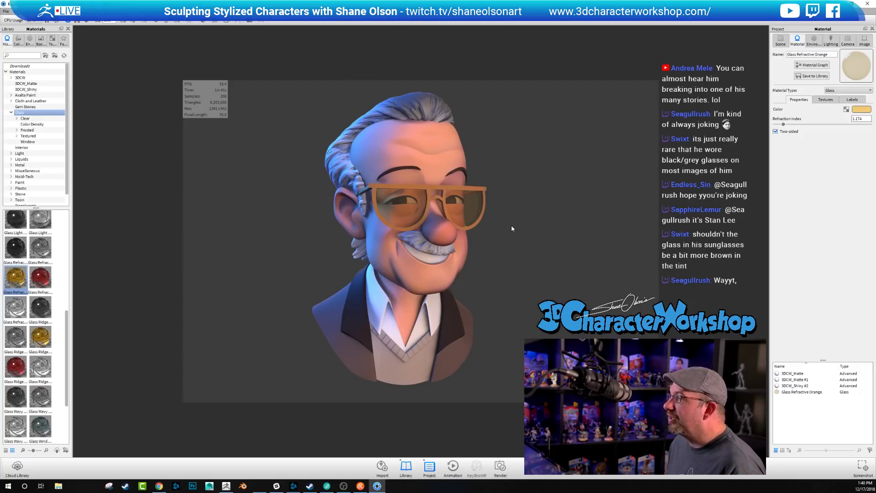
{"action": "left_click", "coordinate": [848, 40]}
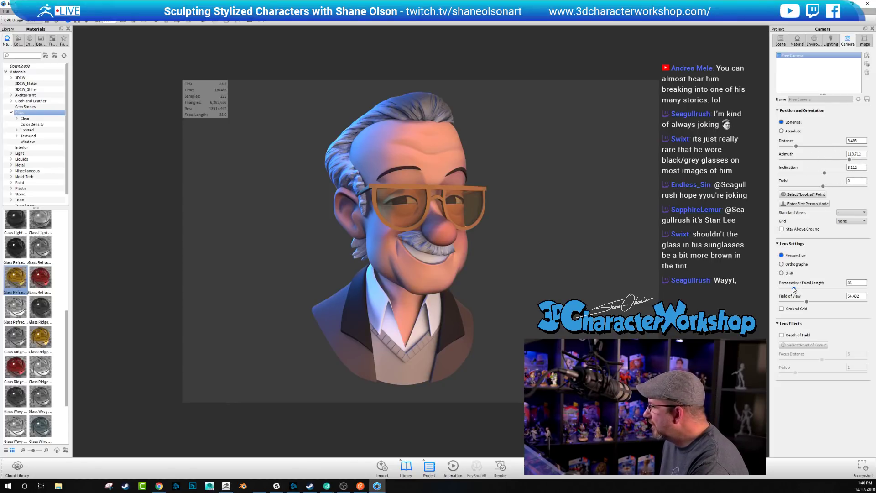
{"action": "left_click_drag", "start_coordinate": [794, 289], "coordinate": [799, 291]}
{"action": "mouse_move", "coordinate": [821, 290]}
{"action": "left_mouse_down"}
{"action": "mouse_move", "coordinate": [855, 292]}
{"action": "mouse_move", "coordinate": [828, 292]}
{"action": "left_mouse_up"}
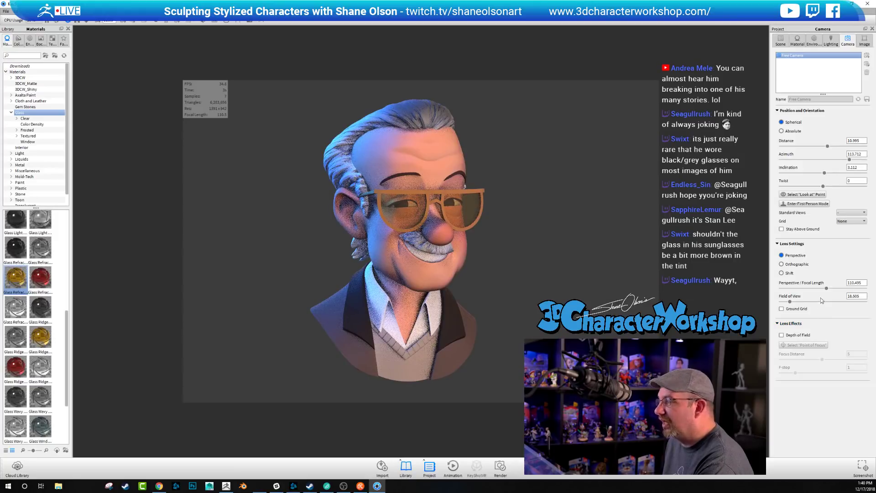
{"action": "left_click_drag", "start_coordinate": [827, 290], "coordinate": [821, 290]}
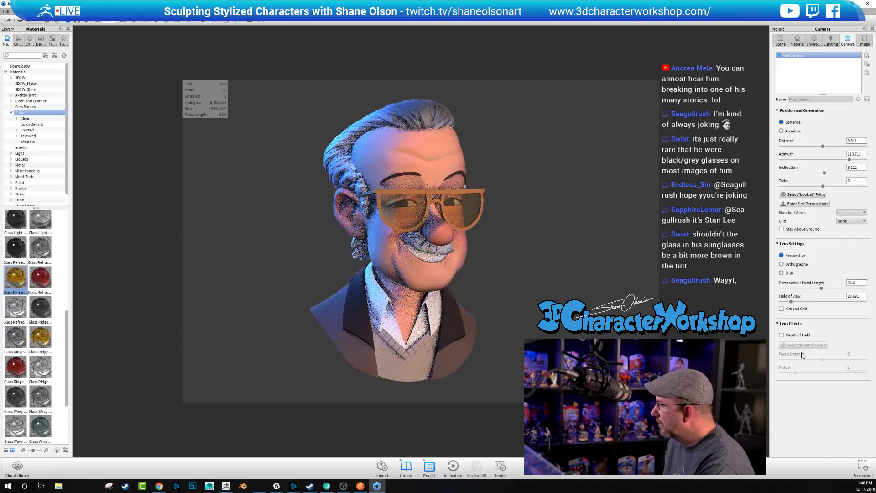
{"action": "left_click_drag", "start_coordinate": [790, 301], "coordinate": [791, 302]}
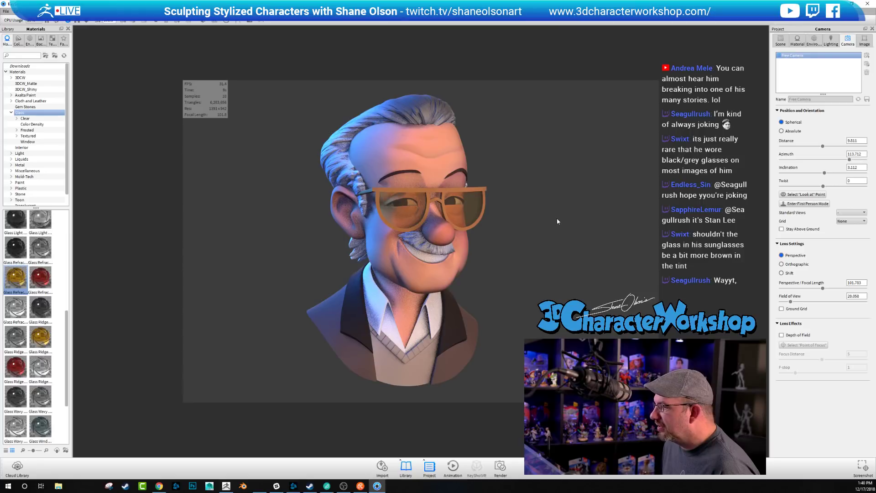
{"action": "mouse_move", "coordinate": [557, 218]}
{"action": "left_mouse_down"}
{"action": "mouse_move", "coordinate": [550, 237]}
{"action": "mouse_move", "coordinate": [524, 244]}
{"action": "mouse_move", "coordinate": [547, 228]}
{"action": "mouse_move", "coordinate": [533, 228]}
{"action": "mouse_move", "coordinate": [550, 214]}
{"action": "left_mouse_up"}
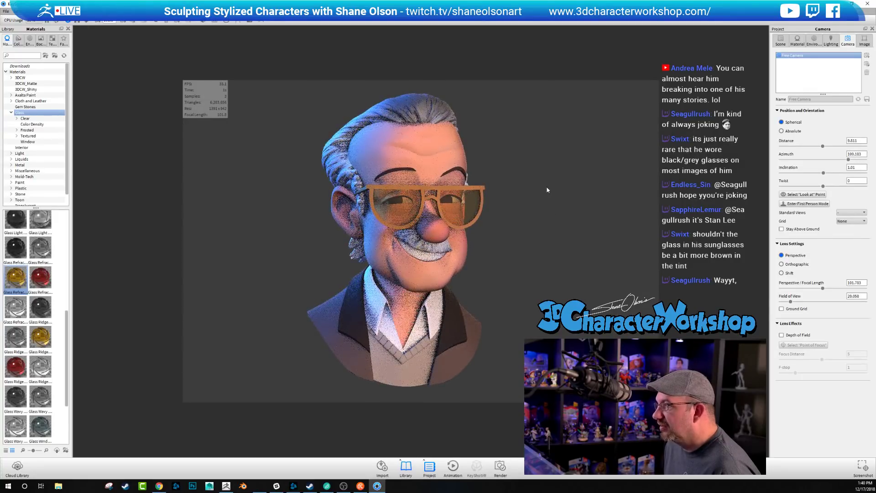
{"action": "mouse_move", "coordinate": [547, 194]}
{"action": "left_mouse_down"}
{"action": "mouse_move", "coordinate": [536, 195]}
{"action": "mouse_move", "coordinate": [570, 189]}
{"action": "mouse_move", "coordinate": [560, 188]}
{"action": "left_mouse_up"}
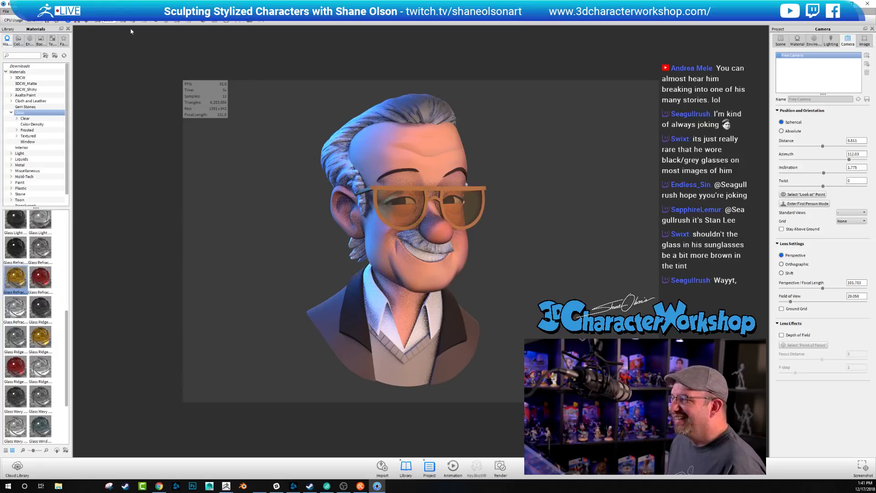
Switch to ZBrush and examine the sculpted bust against the reference drawing and the KeyShot render
{"action": "key", "text": "alt+Tab"}
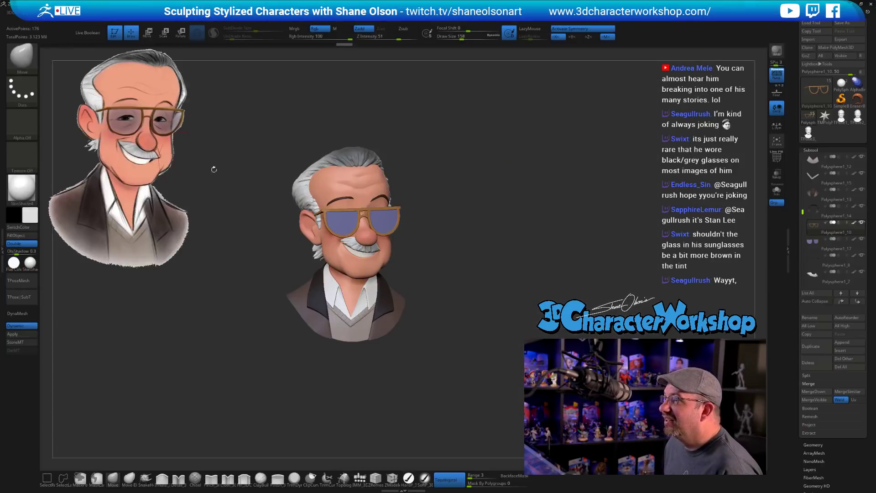
{"action": "left_click_drag", "start_coordinate": [493, 190], "coordinate": [502, 199], "text": "alt"}
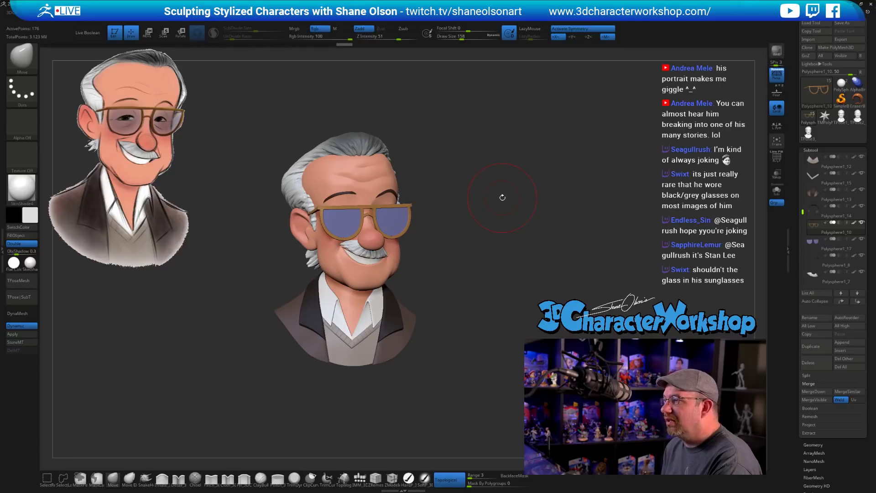
{"action": "left_click_drag", "start_coordinate": [509, 181], "coordinate": [521, 195], "text": "alt"}
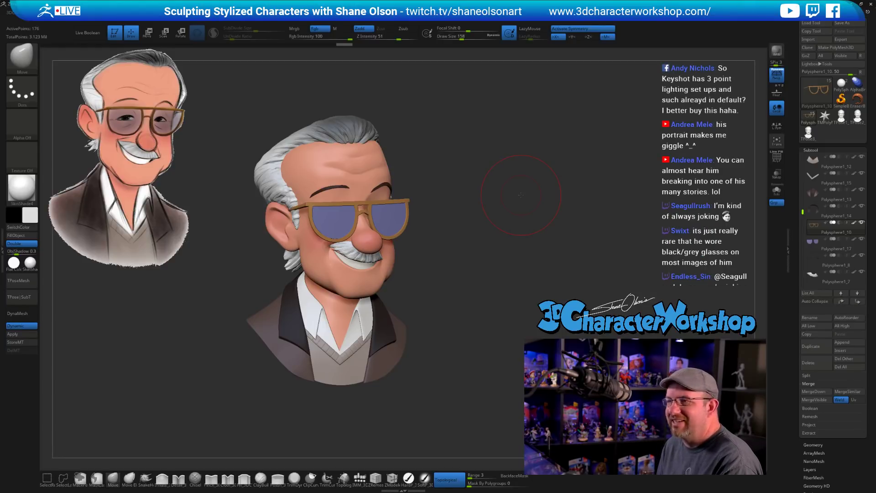
{"action": "left_click_drag", "start_coordinate": [543, 186], "coordinate": [540, 187]}
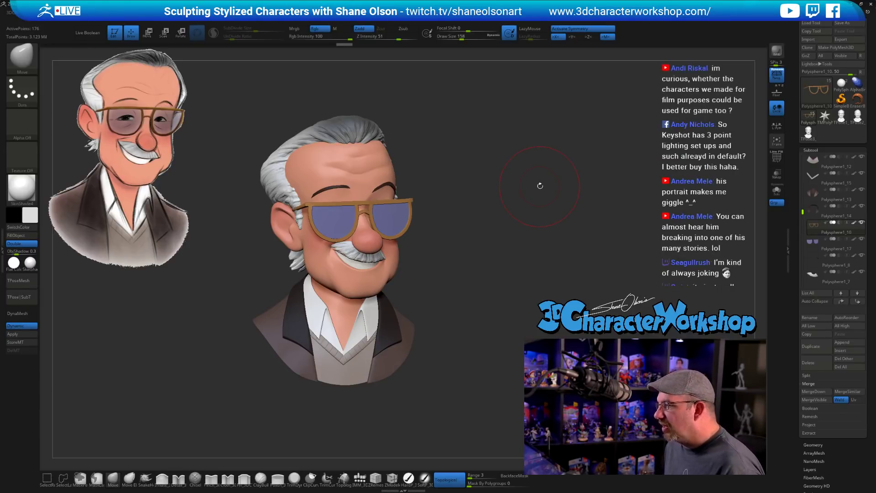
{"action": "key", "text": "alt+Tab"}
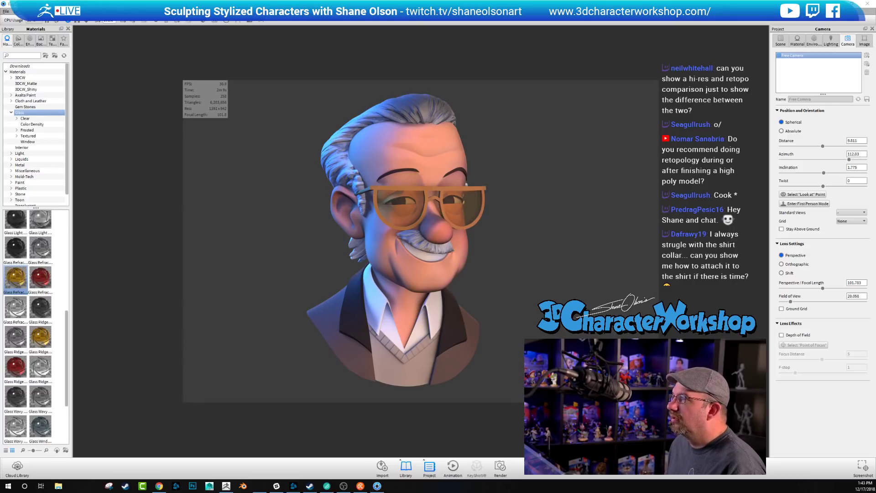
{"action": "key", "text": "alt+Tab"}
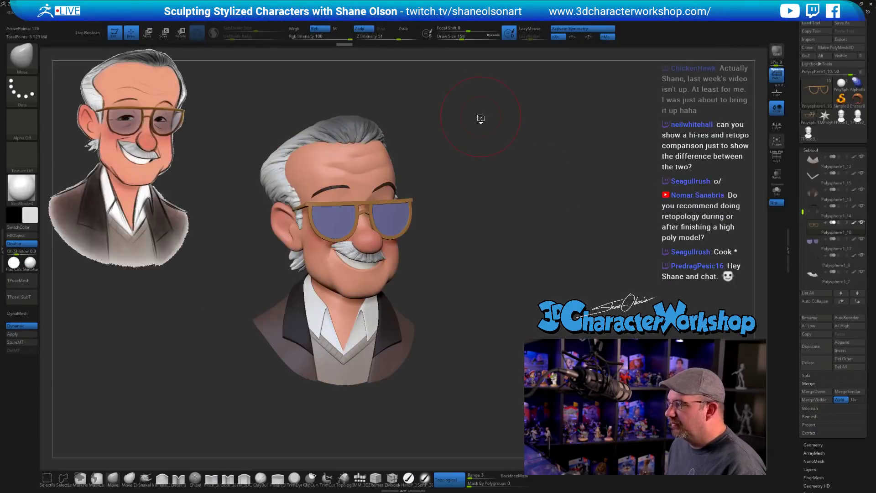
{"action": "left_click_drag", "start_coordinate": [540, 193], "coordinate": [546, 214]}
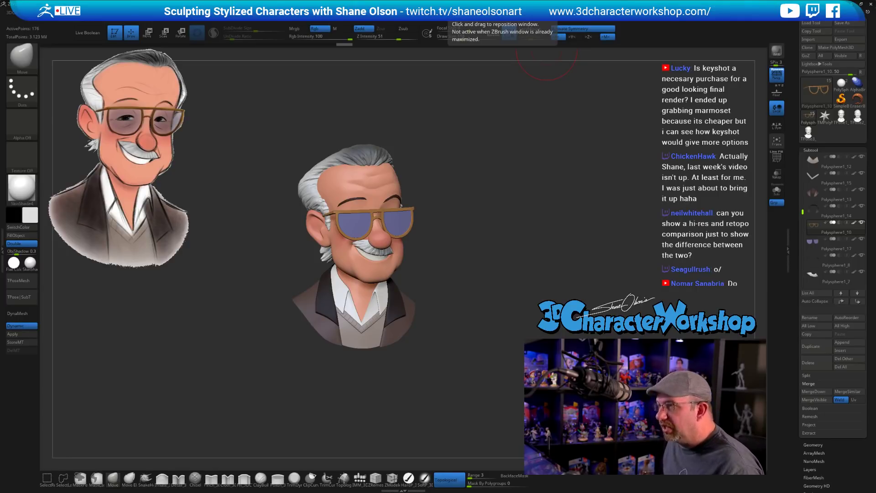
Return to KeyShot and browse the library's interior lighting environments, previewing Dosch-Stairwell_2k
{"action": "key", "text": "alt+Tab"}
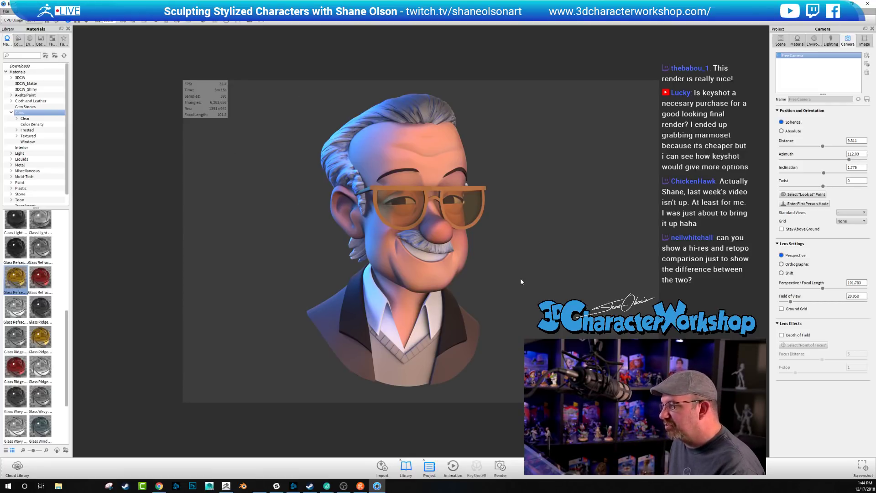
{"action": "left_click", "coordinate": [11, 113]}
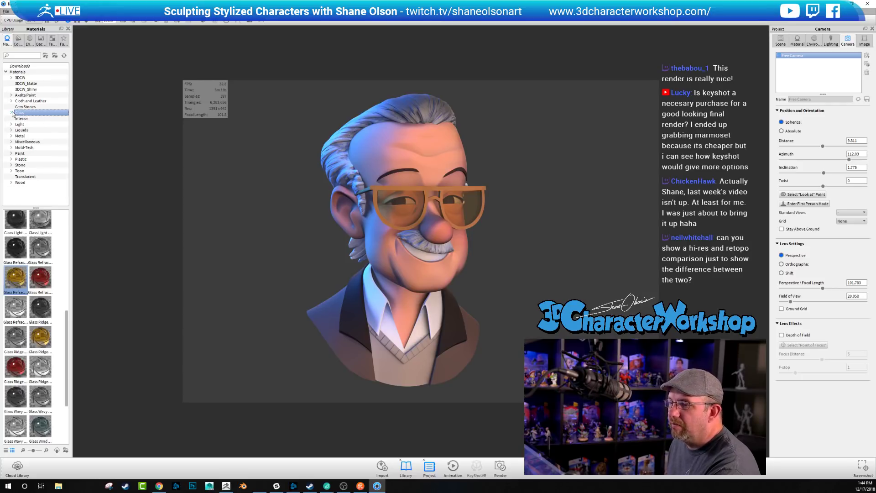
{"action": "left_click", "coordinate": [5, 72]}
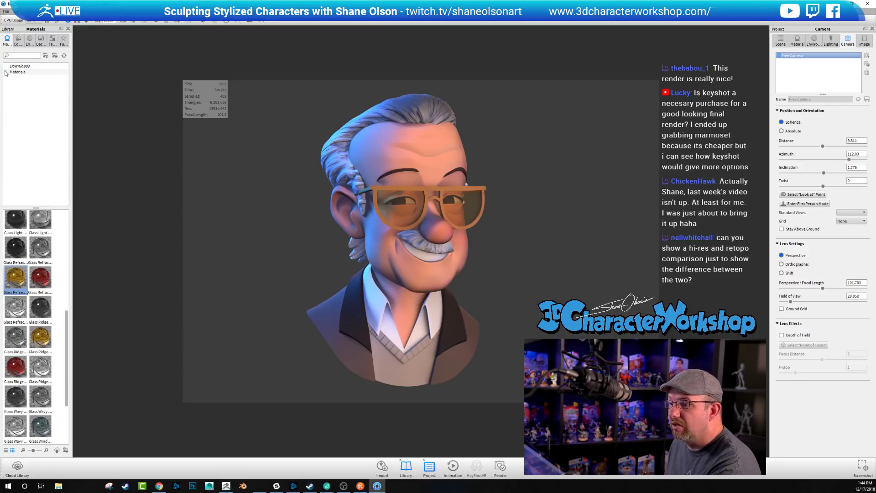
{"action": "left_click", "coordinate": [5, 72]}
{"action": "left_click", "coordinate": [31, 45]}
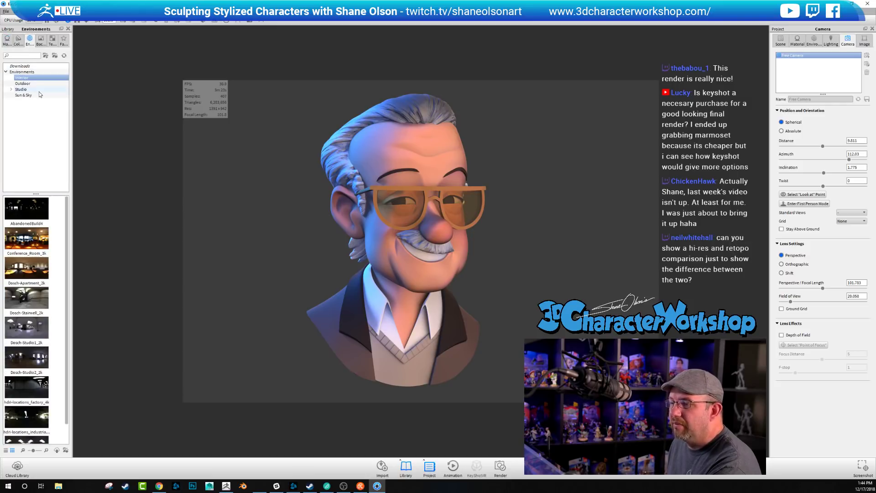
{"action": "scroll", "coordinate": [31, 316], "scroll_direction": "down", "scroll_amount": 1}
{"action": "scroll", "coordinate": [32, 316], "scroll_direction": "up", "scroll_amount": 1}
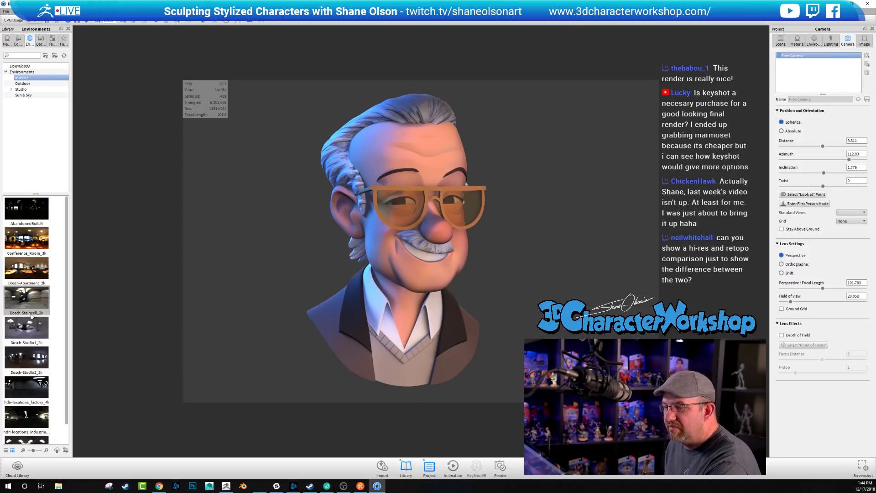
{"action": "mouse_move", "coordinate": [32, 315]}
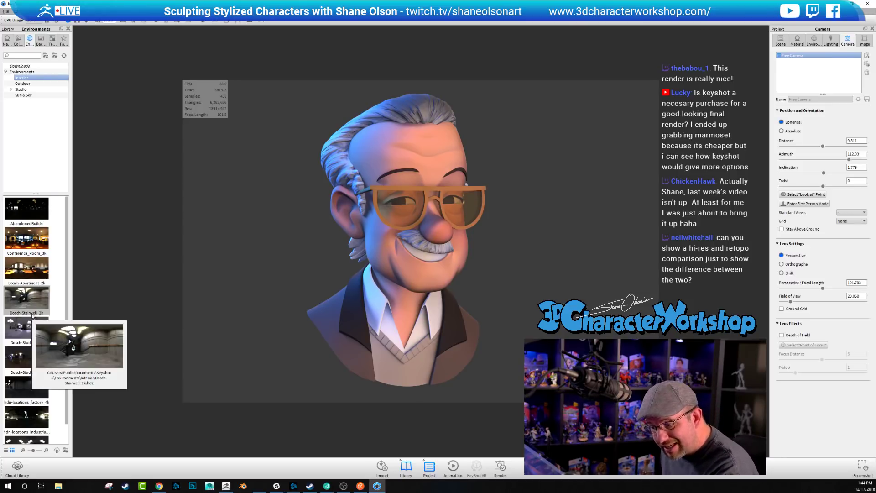
Look through the library's material and backplate collections, returning to the interior lighting environments
{"action": "scroll", "coordinate": [32, 316], "scroll_direction": "down", "scroll_amount": 1}
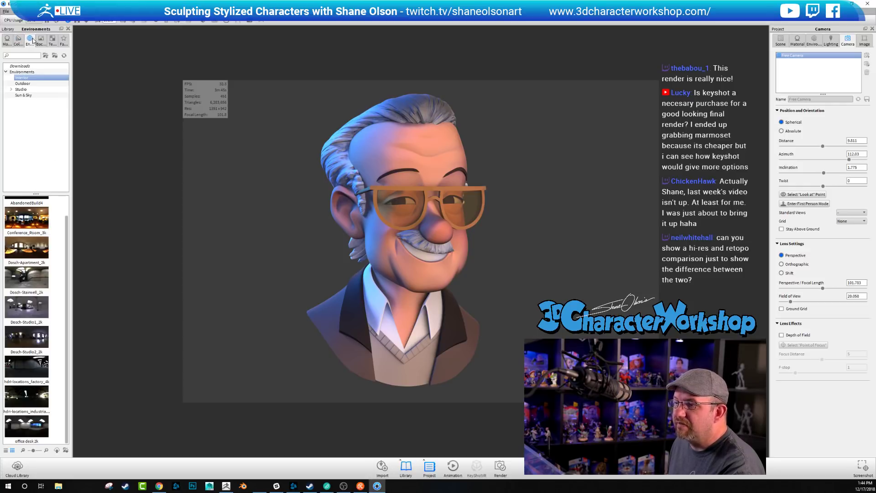
{"action": "left_click", "coordinate": [17, 41]}
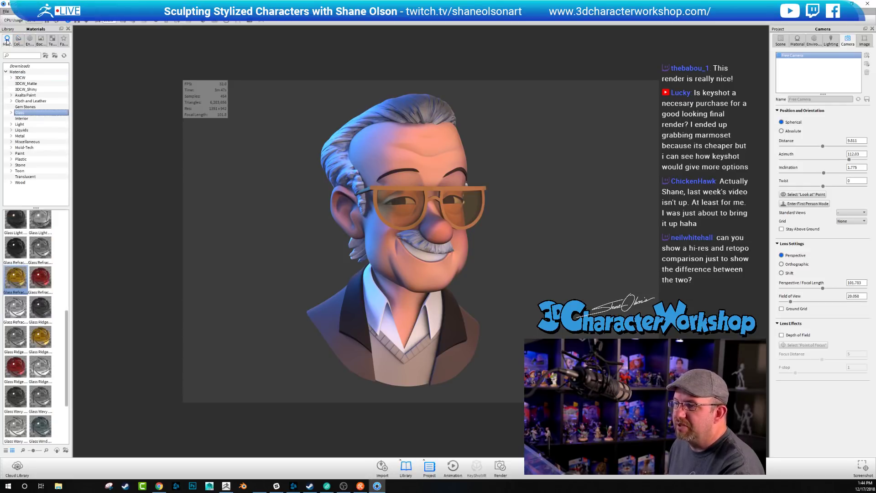
{"action": "left_click", "coordinate": [41, 43]}
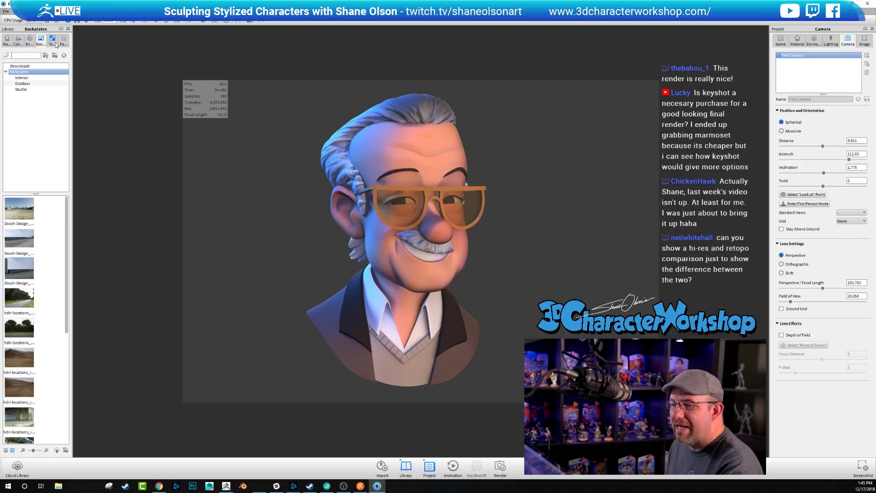
{"action": "scroll", "coordinate": [33, 256], "scroll_direction": "down", "scroll_amount": 5}
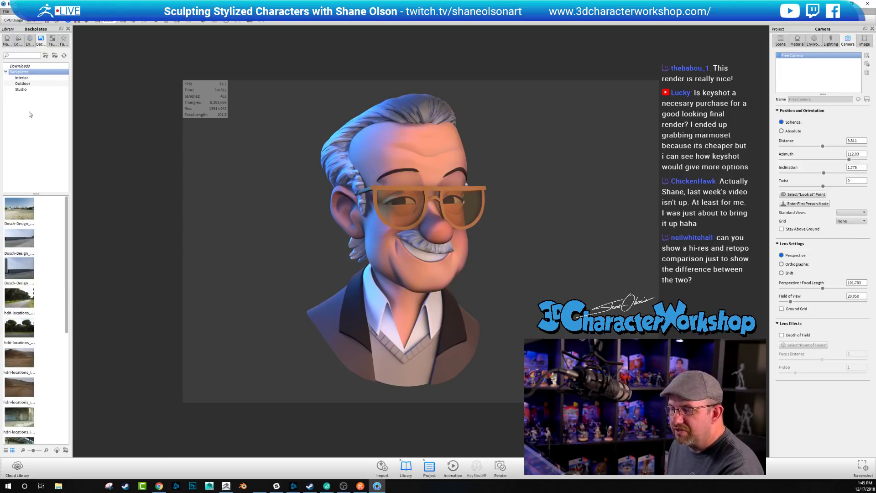
{"action": "left_click", "coordinate": [6, 40]}
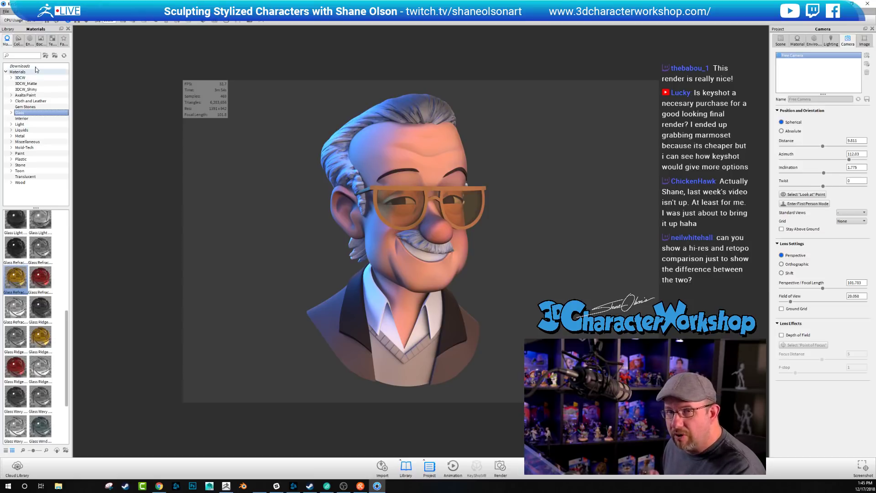
{"action": "left_click", "coordinate": [29, 40]}
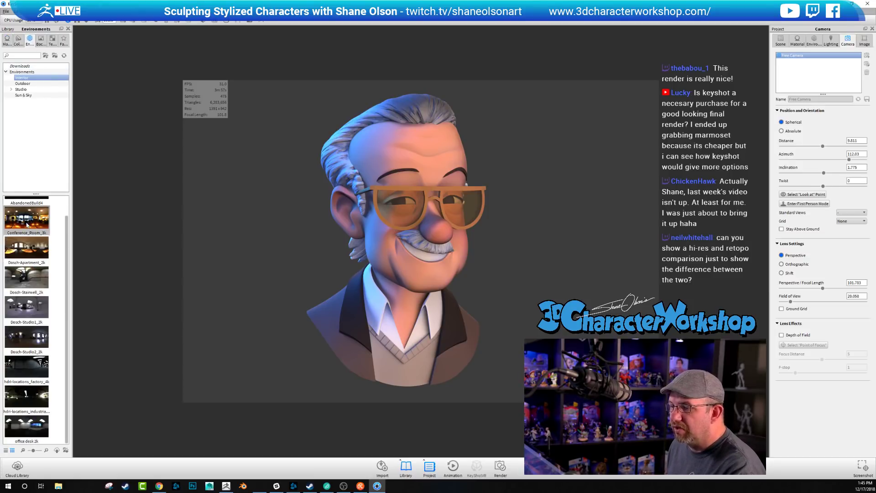
{"action": "mouse_move", "coordinate": [27, 225]}
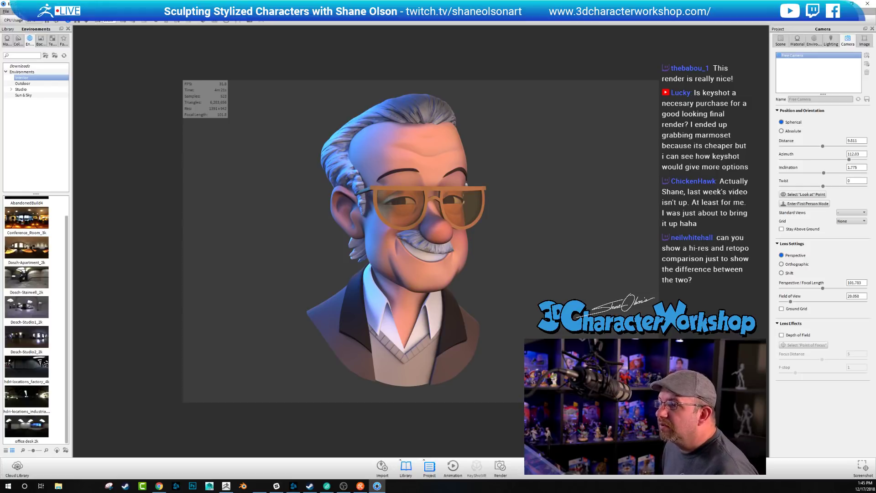
Save a screenshot of the current real-time render of the bust
{"action": "left_click", "coordinate": [5, 11]}
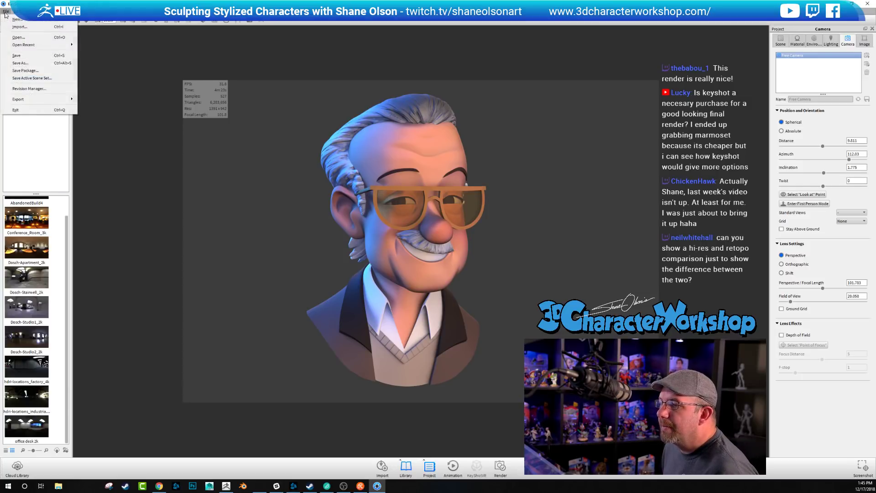
{"action": "mouse_move", "coordinate": [17, 11]}
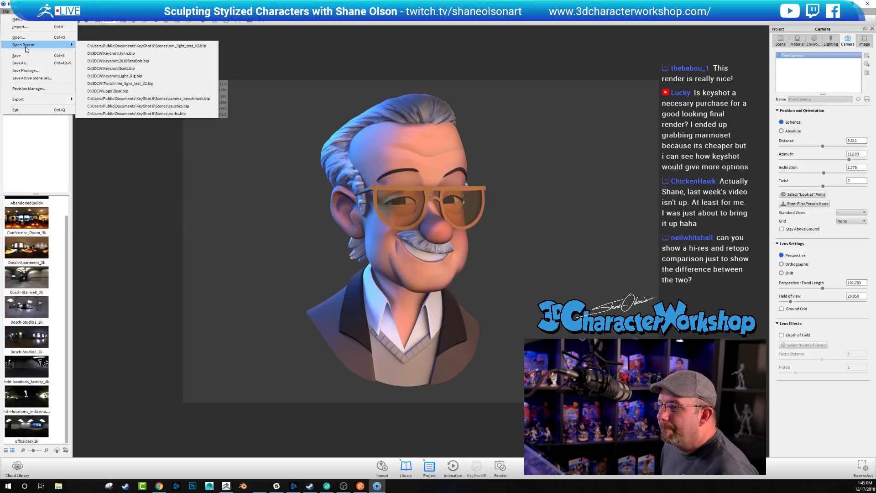
{"action": "mouse_move", "coordinate": [35, 100]}
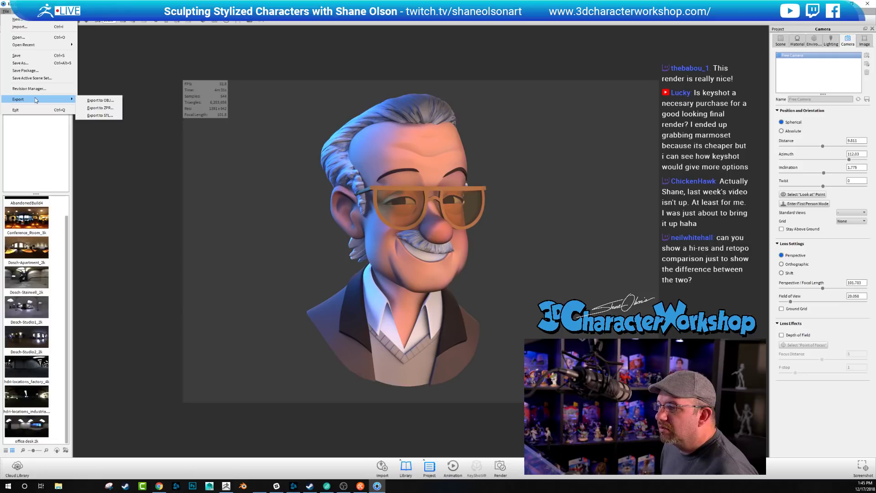
{"action": "mouse_move", "coordinate": [112, 11]}
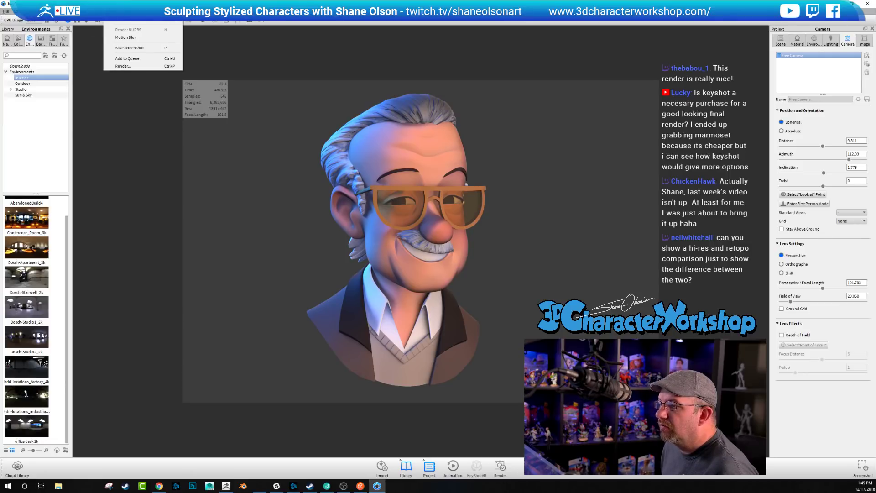
{"action": "left_click", "coordinate": [125, 49]}
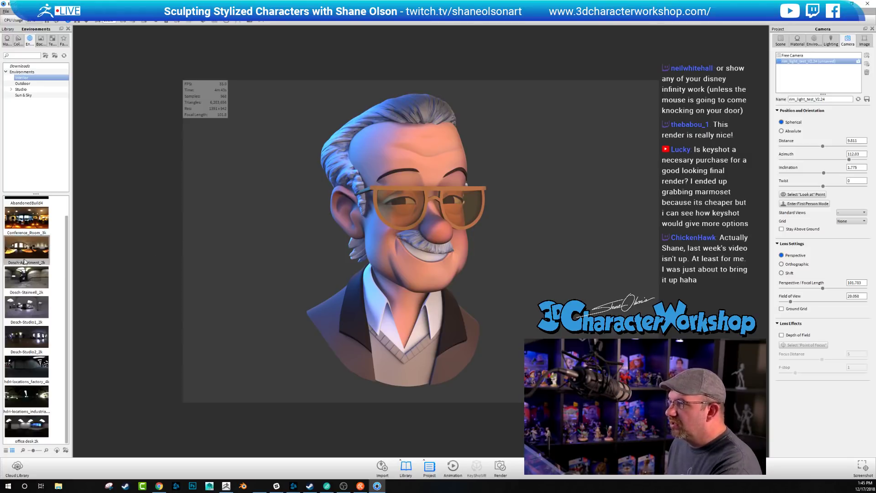
Apply the Conference_Room_3k interior environment to the scene and show the lighting environment as the background
{"action": "left_click_drag", "start_coordinate": [29, 221], "coordinate": [426, 86]}
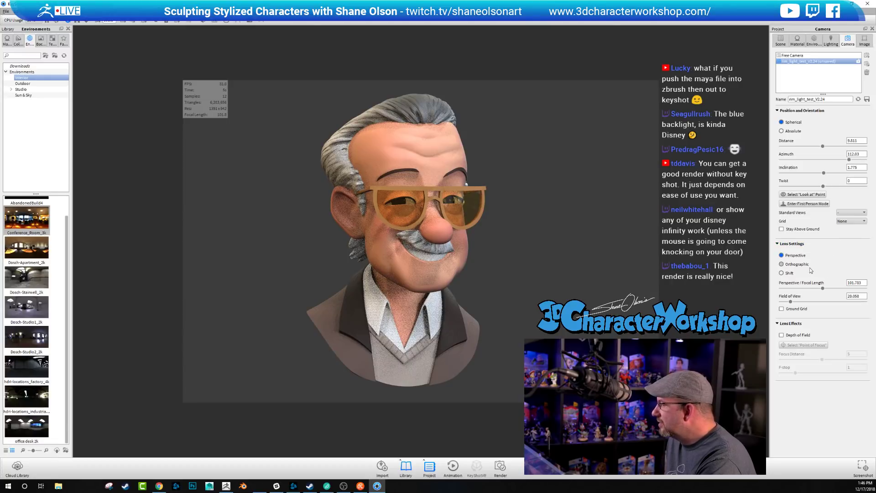
{"action": "left_click", "coordinate": [815, 42]}
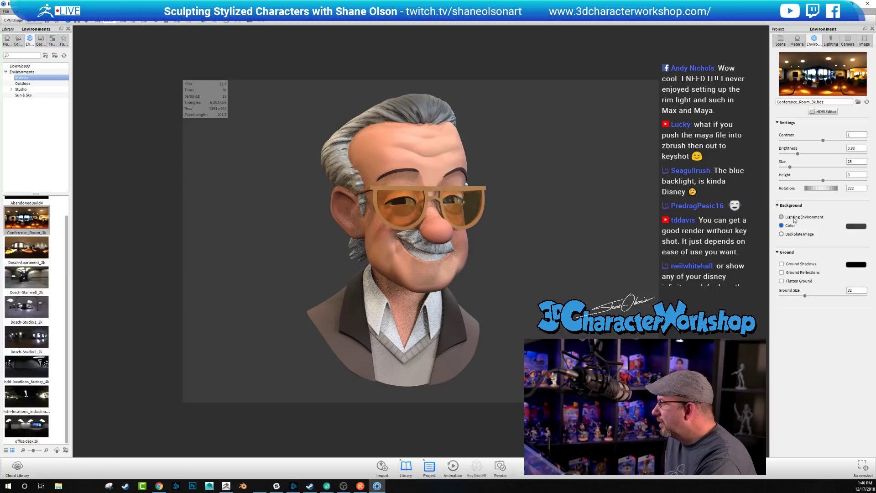
{"action": "left_click", "coordinate": [794, 219]}
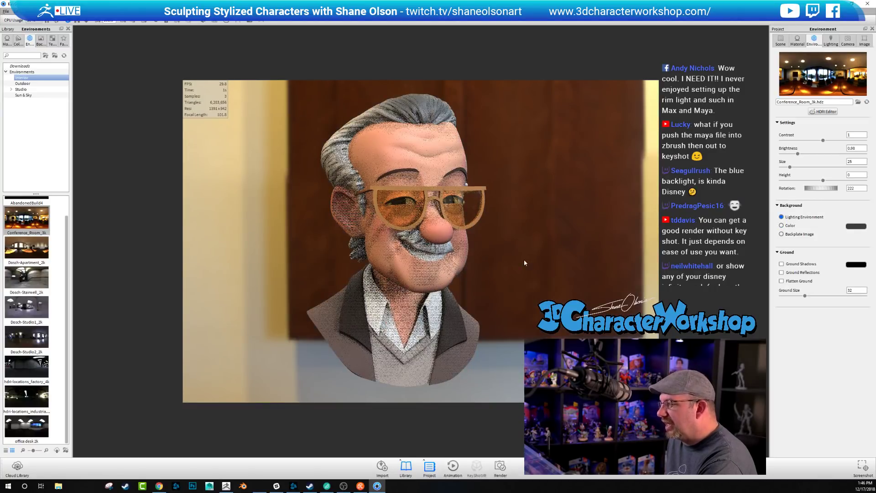
Examine the conference room environment around the bust from several distances and angles, including from outside the environment sphere
{"action": "scroll", "coordinate": [524, 259], "scroll_direction": "down", "scroll_amount": 10}
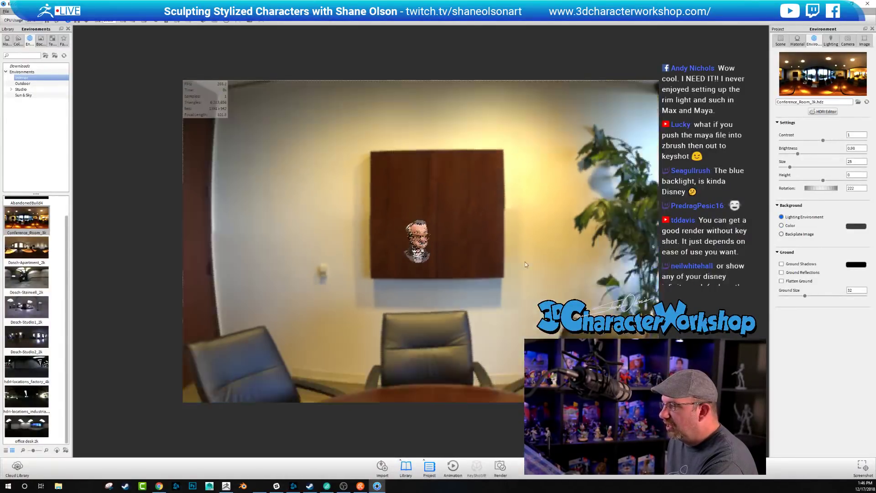
{"action": "scroll", "coordinate": [524, 262], "scroll_direction": "up", "scroll_amount": 3}
{"action": "scroll", "coordinate": [515, 267], "scroll_direction": "down", "scroll_amount": 5}
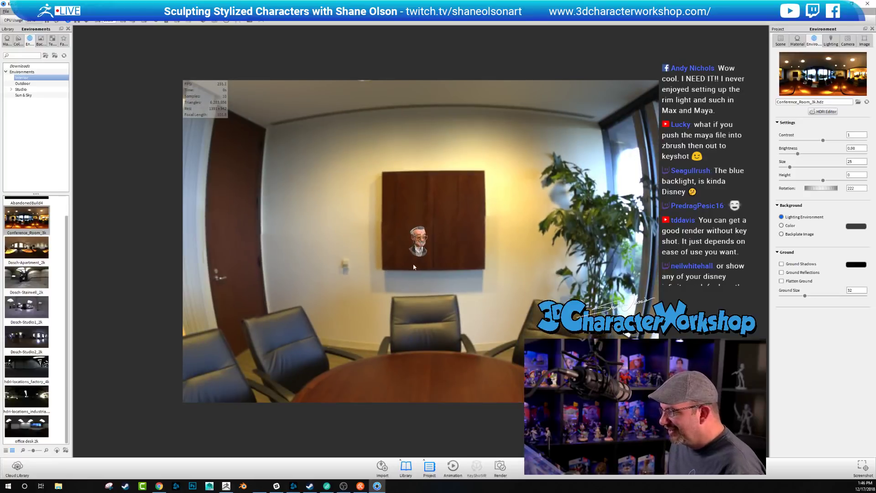
{"action": "left_click_drag", "start_coordinate": [413, 266], "coordinate": [333, 299]}
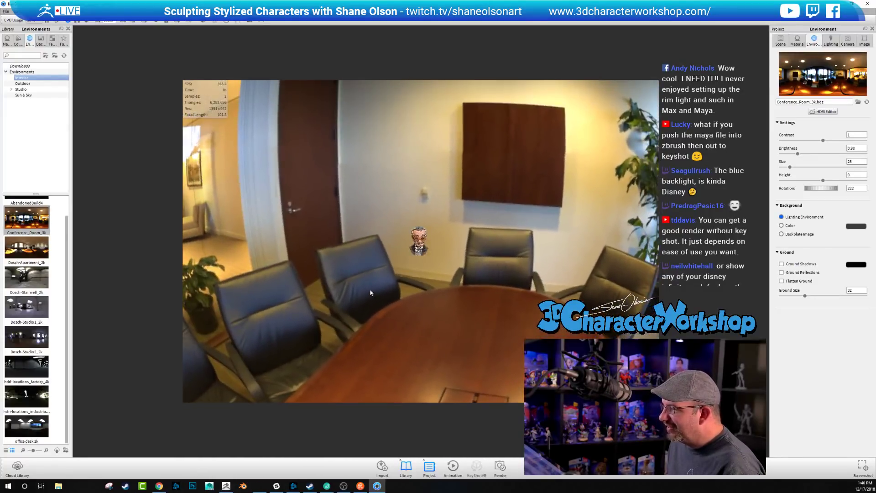
{"action": "mouse_move", "coordinate": [447, 305]}
{"action": "left_mouse_down"}
{"action": "mouse_move", "coordinate": [442, 273]}
{"action": "mouse_move", "coordinate": [445, 292]}
{"action": "left_mouse_up"}
{"action": "scroll", "coordinate": [445, 291], "scroll_direction": "up", "scroll_amount": 3}
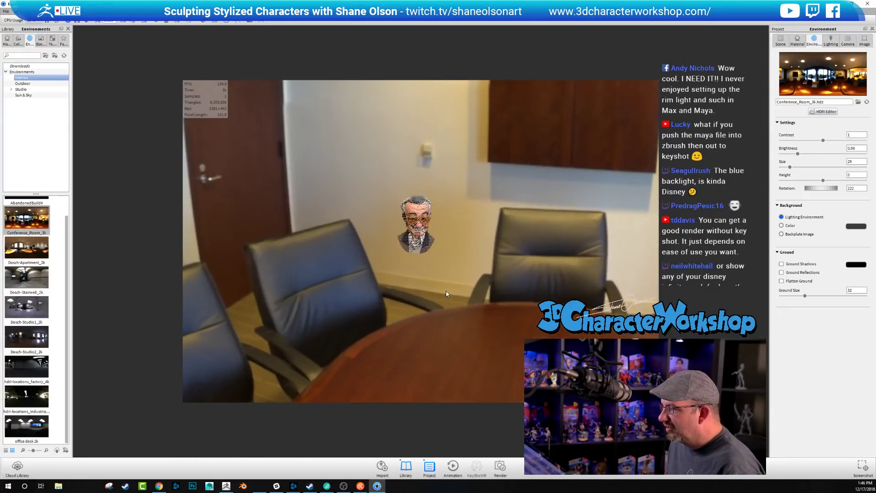
{"action": "scroll", "coordinate": [446, 291], "scroll_direction": "down", "scroll_amount": 3}
{"action": "scroll", "coordinate": [446, 289], "scroll_direction": "down", "scroll_amount": 6}
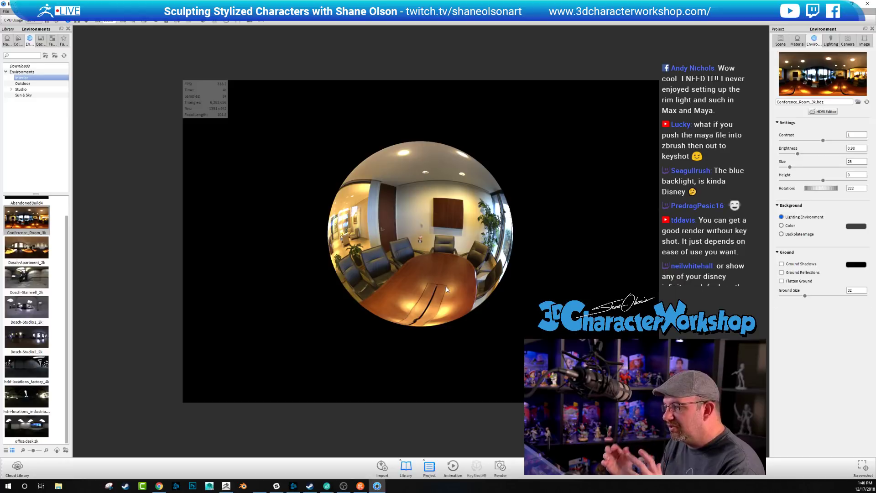
{"action": "scroll", "coordinate": [462, 286], "scroll_direction": "down", "scroll_amount": 1}
{"action": "scroll", "coordinate": [454, 279], "scroll_direction": "up", "scroll_amount": 7}
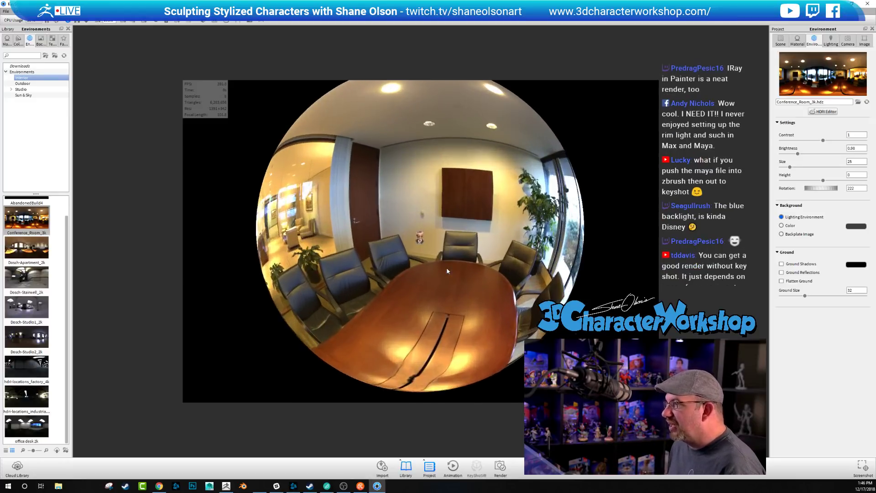
{"action": "scroll", "coordinate": [447, 271], "scroll_direction": "up", "scroll_amount": 3}
{"action": "scroll", "coordinate": [465, 285], "scroll_direction": "up", "scroll_amount": 3}
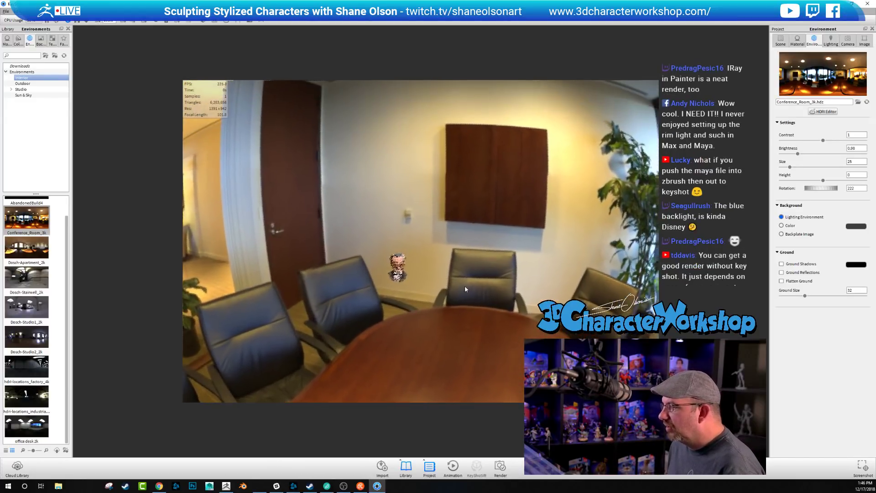
{"action": "scroll", "coordinate": [432, 268], "scroll_direction": "up", "scroll_amount": 2}
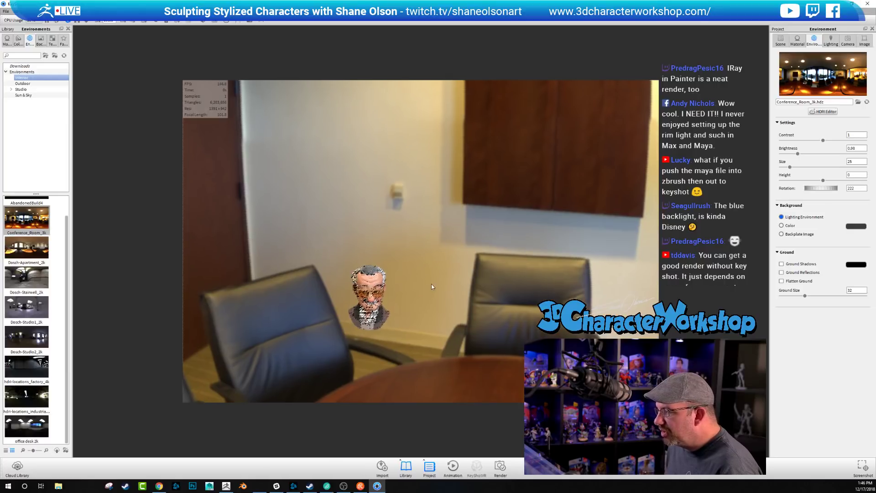
{"action": "scroll", "coordinate": [461, 229], "scroll_direction": "up", "scroll_amount": 4}
{"action": "scroll", "coordinate": [462, 229], "scroll_direction": "up", "scroll_amount": 3}
{"action": "scroll", "coordinate": [485, 251], "scroll_direction": "up", "scroll_amount": 4}
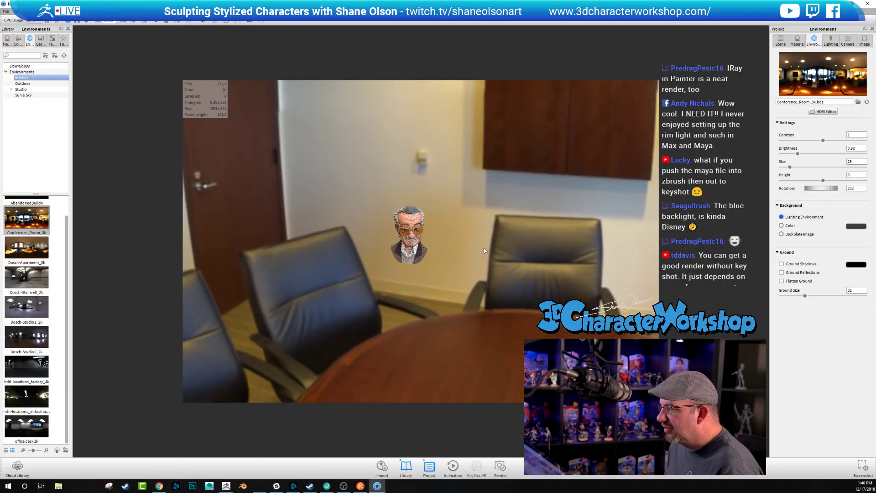
{"action": "scroll", "coordinate": [485, 250], "scroll_direction": "up", "scroll_amount": 3}
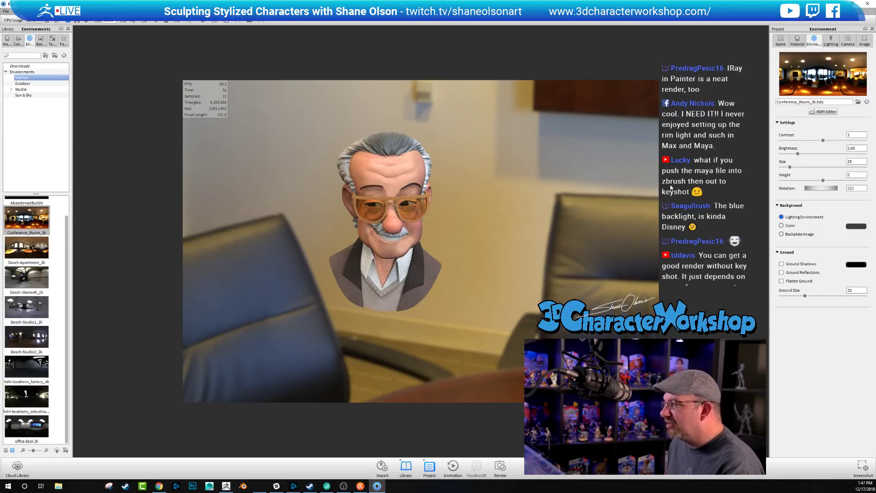
Rotate the conference room environment to 190.5 and reframe the bust in front of the chairs and door
{"action": "left_click_drag", "start_coordinate": [813, 188], "coordinate": [848, 186]}
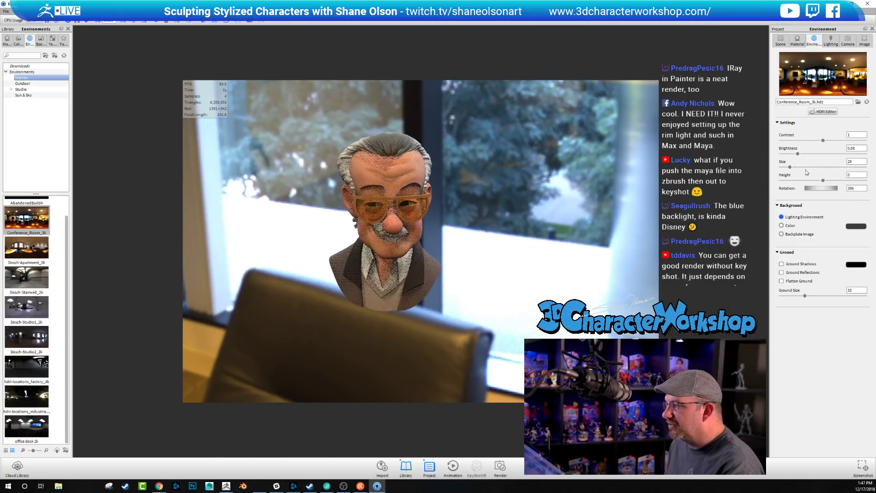
{"action": "left_click_drag", "start_coordinate": [823, 190], "coordinate": [779, 198]}
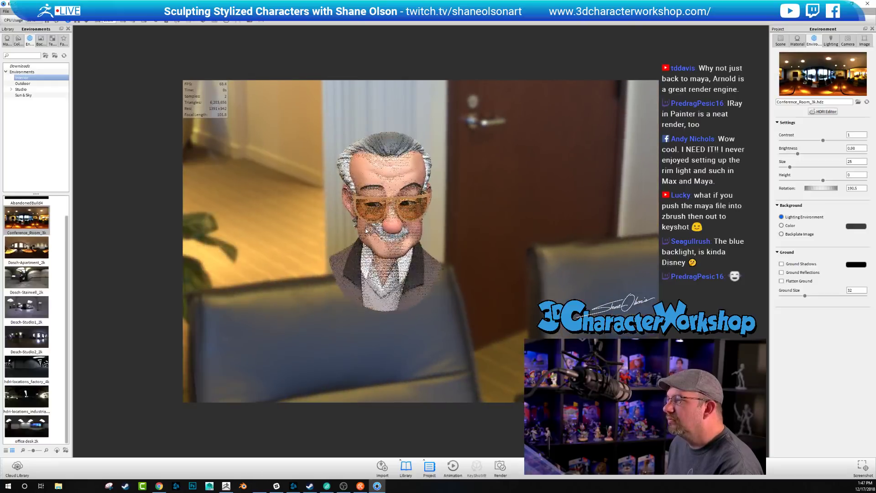
{"action": "left_click_drag", "start_coordinate": [371, 231], "coordinate": [367, 231], "text": "ctrl"}
{"action": "scroll", "coordinate": [367, 231], "scroll_direction": "down", "scroll_amount": 2}
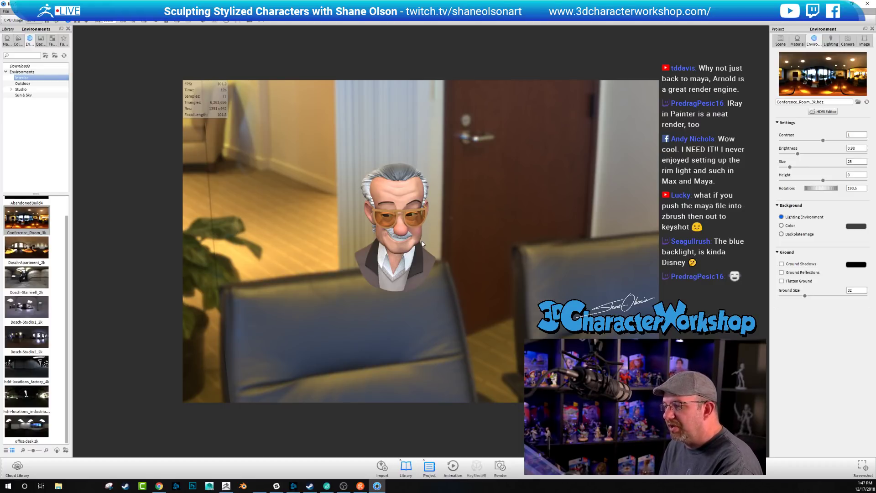
{"action": "left_click_drag", "start_coordinate": [461, 283], "coordinate": [447, 265]}
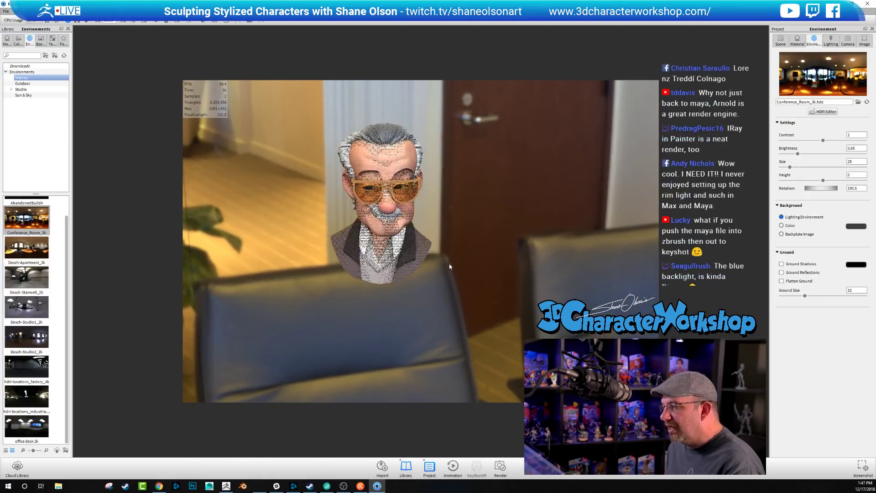
{"action": "scroll", "coordinate": [466, 273], "scroll_direction": "up", "scroll_amount": 3}
{"action": "left_click_drag", "start_coordinate": [488, 324], "coordinate": [510, 313]}
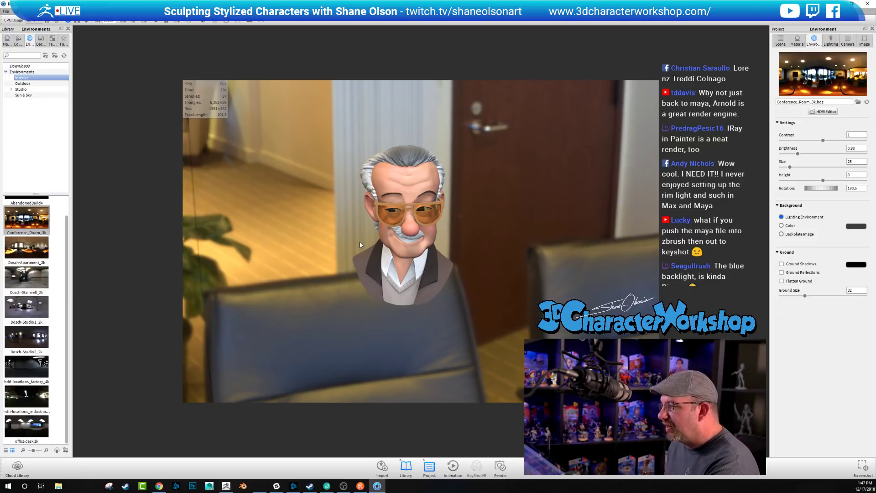
{"action": "scroll", "coordinate": [346, 265], "scroll_direction": "up", "scroll_amount": 3}
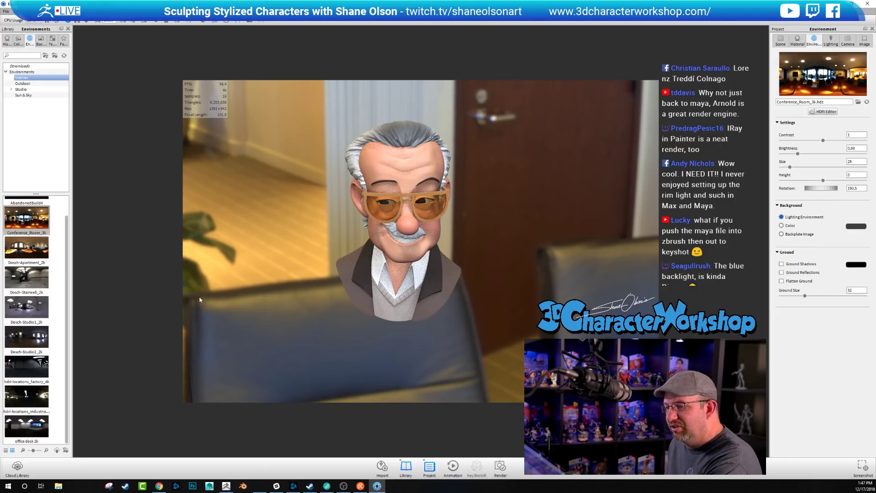
Replace the environment with Dosch-Apartment_2k and rotate it until the shaded wooden floor and rug lie behind the bust
{"action": "left_click_drag", "start_coordinate": [27, 249], "coordinate": [268, 222]}
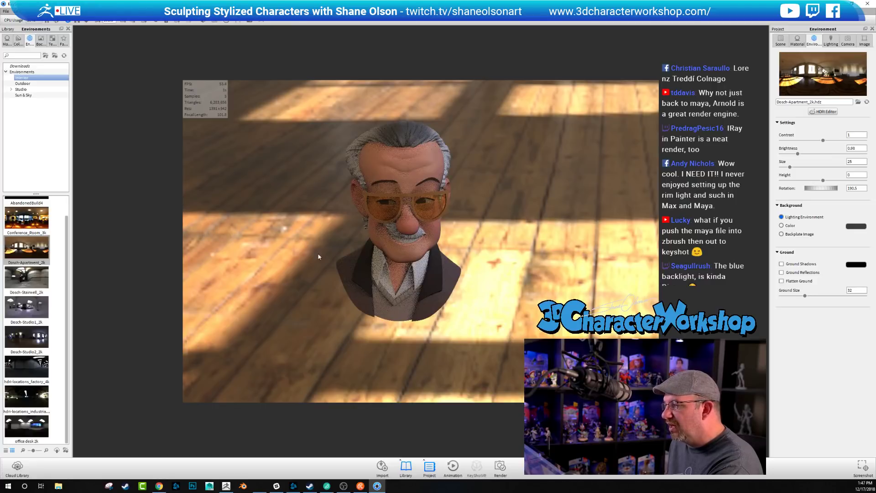
{"action": "scroll", "coordinate": [539, 273], "scroll_direction": "down", "scroll_amount": 5}
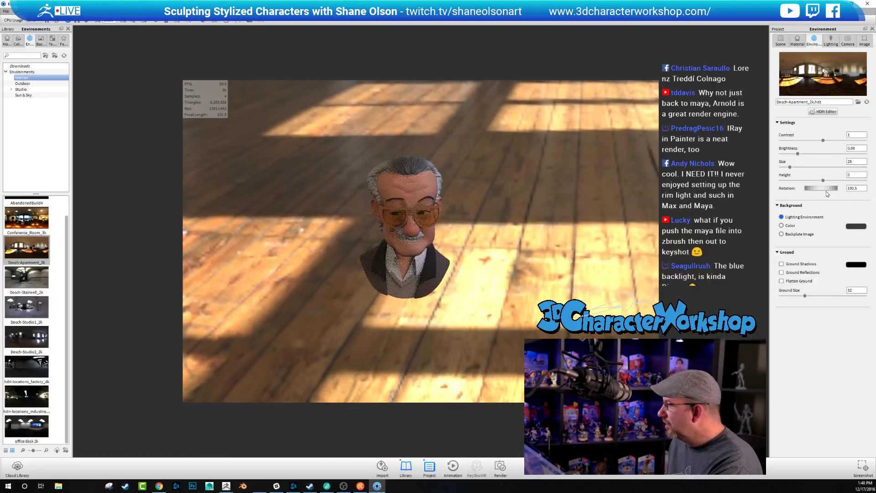
{"action": "left_click_drag", "start_coordinate": [826, 191], "coordinate": [762, 201]}
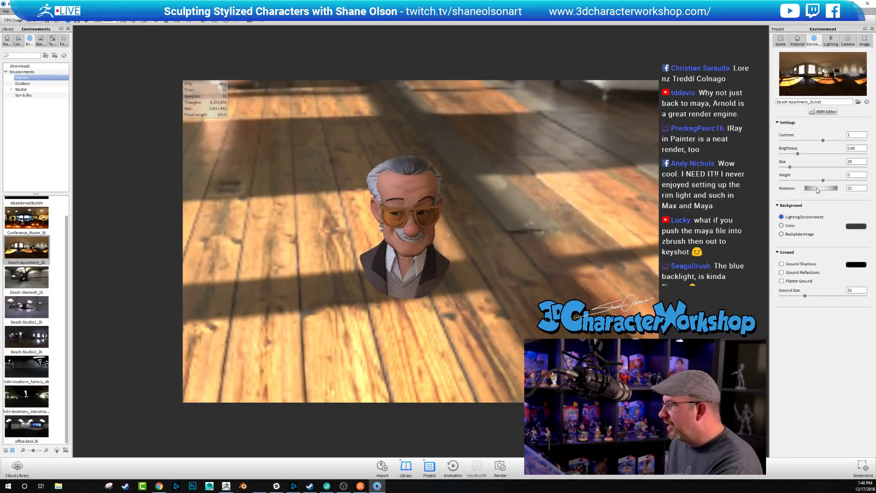
{"action": "left_click_drag", "start_coordinate": [817, 189], "coordinate": [842, 187]}
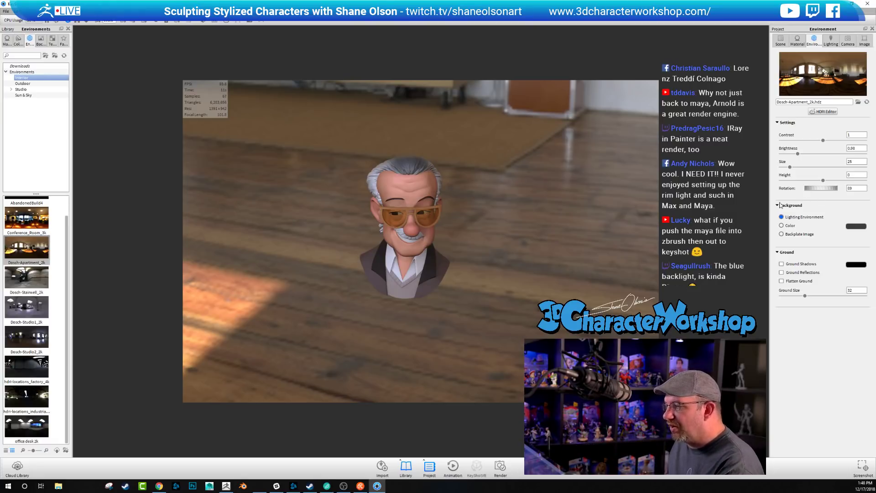
Replace the environment with Dosch-Studio1_2k and examine the white studio around the bust from several distances
{"action": "scroll", "coordinate": [566, 252], "scroll_direction": "up", "scroll_amount": 8}
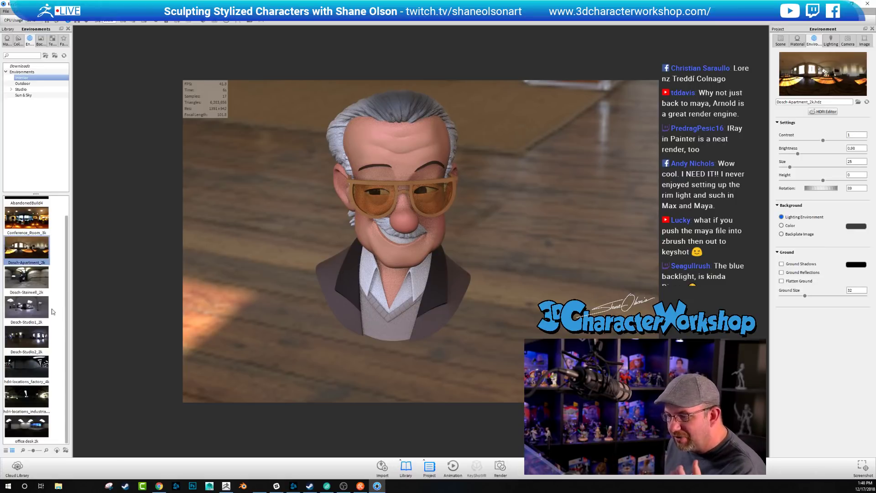
{"action": "left_click_drag", "start_coordinate": [26, 308], "coordinate": [233, 322]}
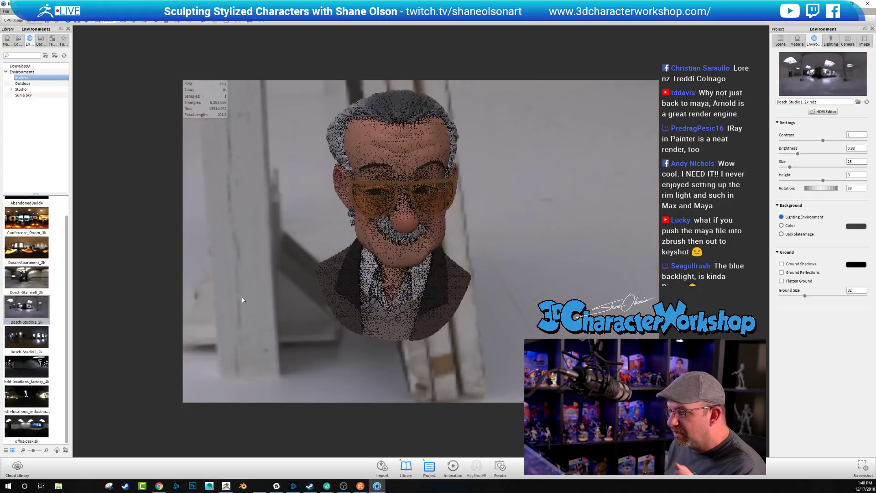
{"action": "scroll", "coordinate": [457, 301], "scroll_direction": "up", "scroll_amount": 5}
{"action": "scroll", "coordinate": [457, 301], "scroll_direction": "down", "scroll_amount": 6}
{"action": "scroll", "coordinate": [459, 301], "scroll_direction": "down", "scroll_amount": 15}
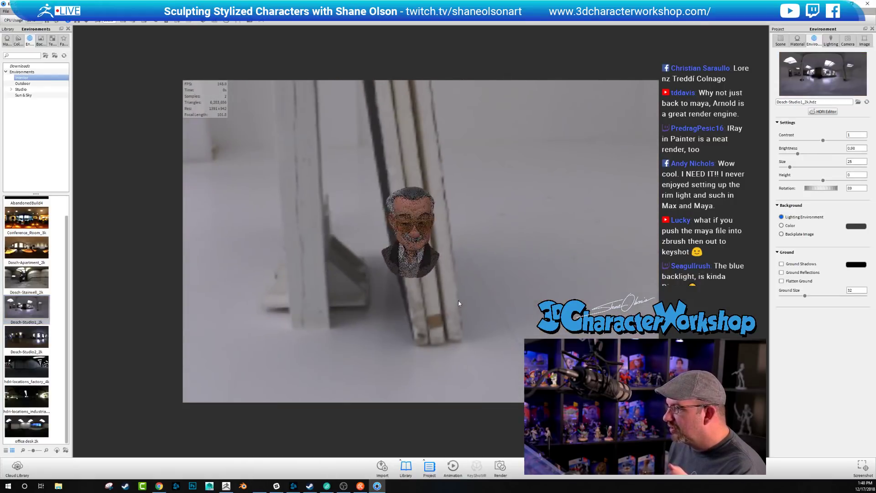
{"action": "scroll", "coordinate": [458, 301], "scroll_direction": "up", "scroll_amount": 12}
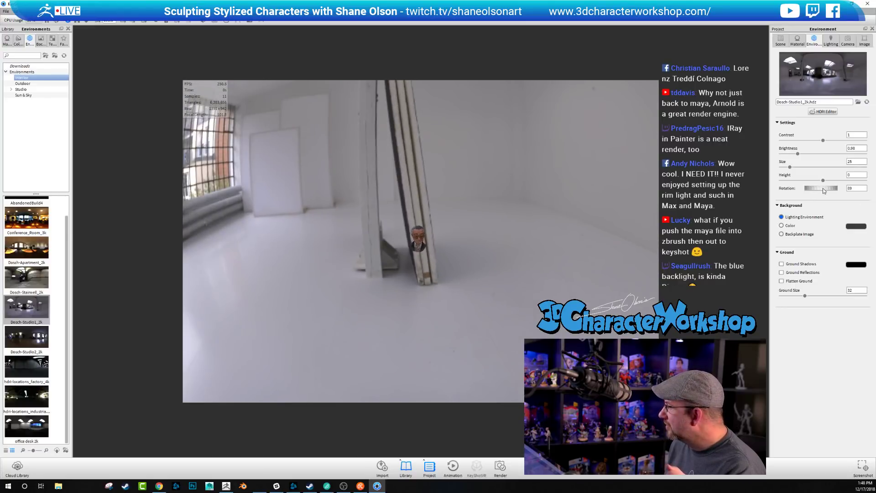
Rotate the studio environment until the plain white wall lies behind the bust and reframe the bust close up
{"action": "mouse_move", "coordinate": [823, 188]}
{"action": "left_mouse_down"}
{"action": "mouse_move", "coordinate": [813, 191]}
{"action": "mouse_move", "coordinate": [838, 189]}
{"action": "left_mouse_up"}
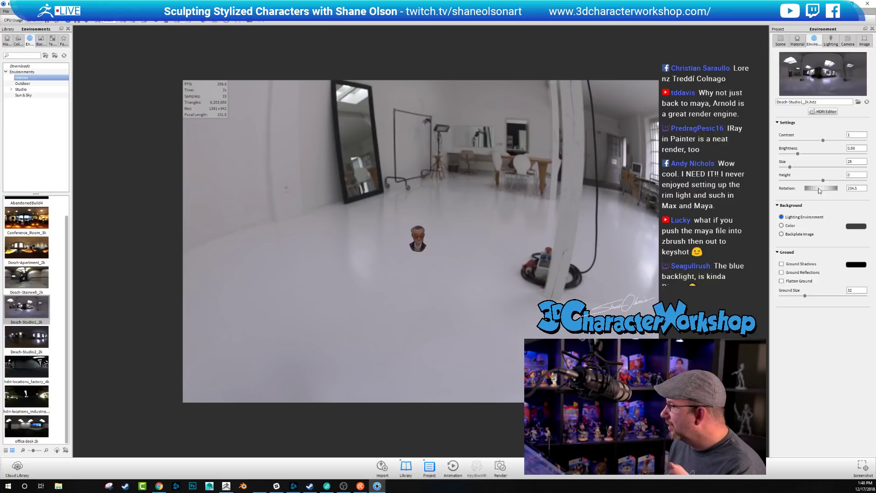
{"action": "left_click_drag", "start_coordinate": [820, 191], "coordinate": [806, 190]}
{"action": "scroll", "coordinate": [448, 253], "scroll_direction": "down", "scroll_amount": 10}
{"action": "scroll", "coordinate": [448, 254], "scroll_direction": "up", "scroll_amount": 10}
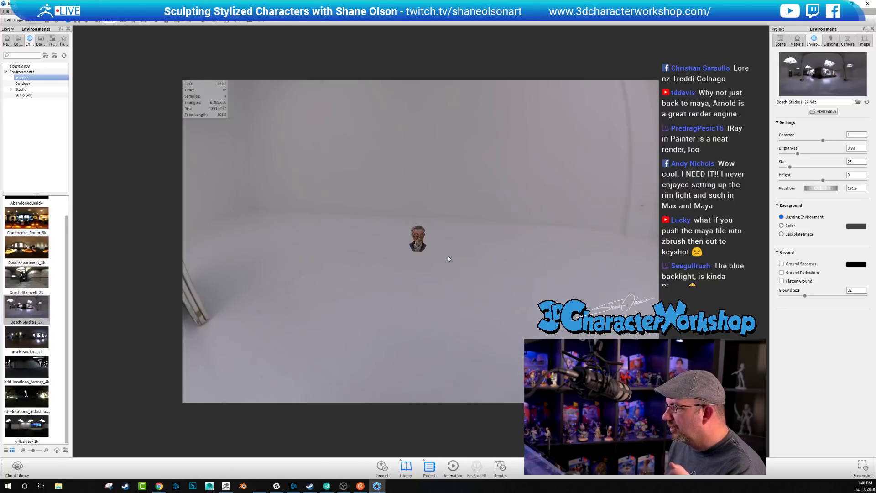
{"action": "scroll", "coordinate": [447, 257], "scroll_direction": "up", "scroll_amount": 10}
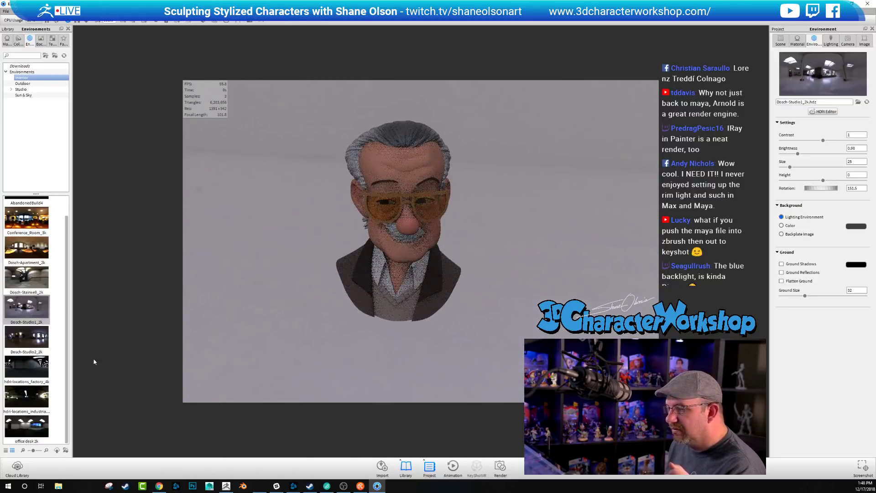
Replace the environment with Dosch-Stairwell_2k and frame the bust closely against the concrete wall
{"action": "scroll", "coordinate": [26, 335], "scroll_direction": "up", "scroll_amount": 1}
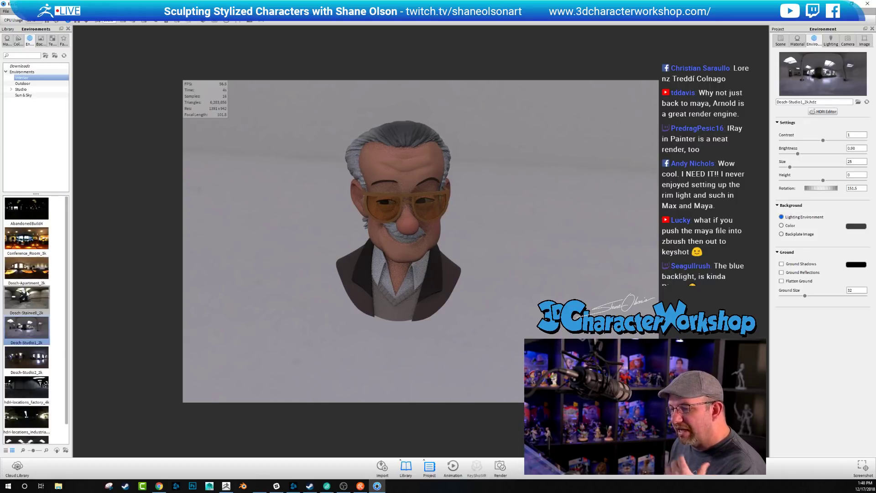
{"action": "left_click_drag", "start_coordinate": [20, 302], "coordinate": [247, 283]}
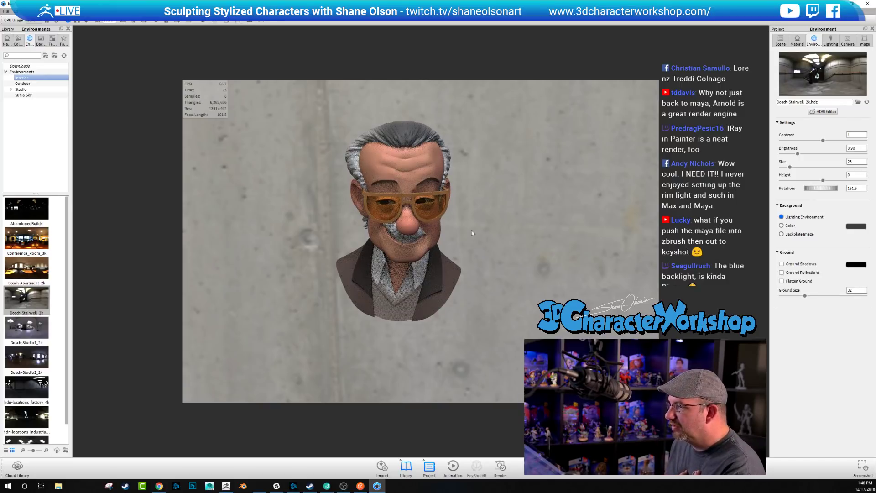
{"action": "scroll", "coordinate": [504, 265], "scroll_direction": "up", "scroll_amount": 2}
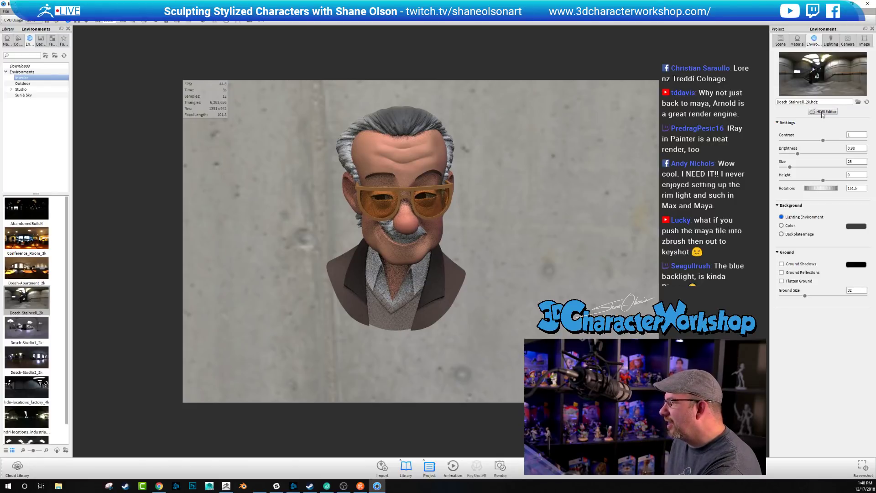
Add a circular light pin to the stairwell HDRI in the HDRI Editor and try it at different positions on the map
{"action": "left_click", "coordinate": [822, 112]}
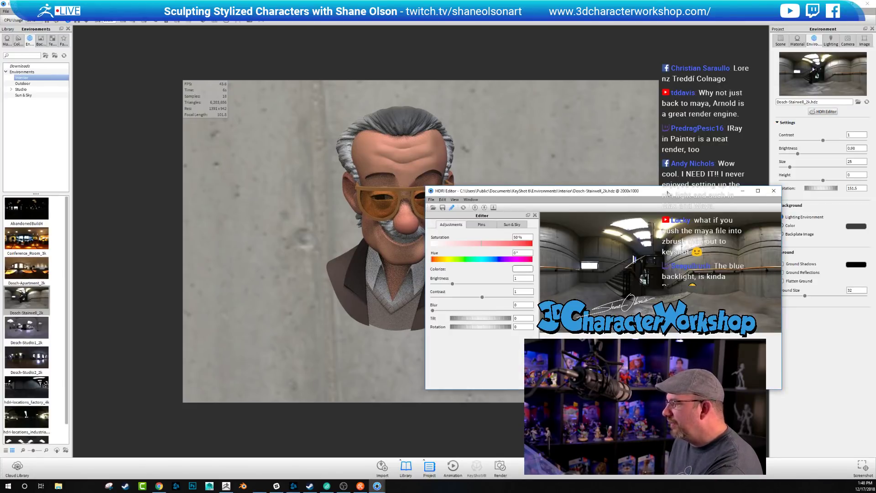
{"action": "left_click_drag", "start_coordinate": [668, 191], "coordinate": [579, 193]}
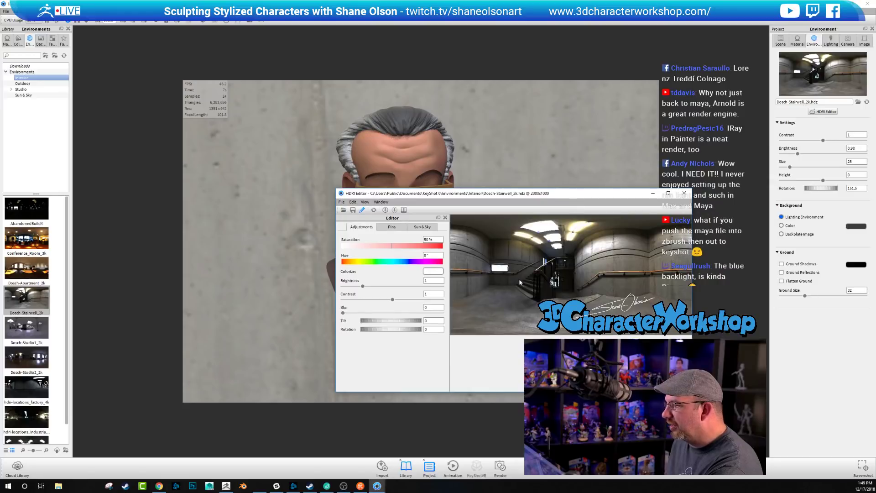
{"action": "left_click", "coordinate": [389, 227]}
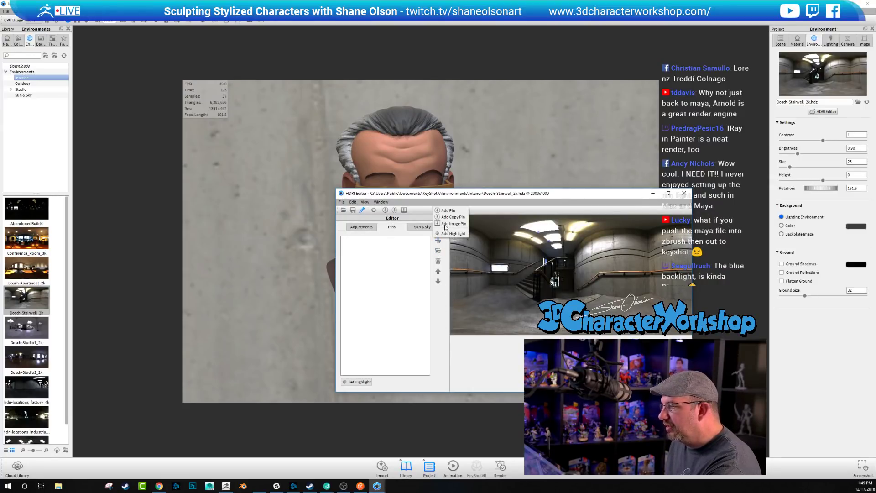
{"action": "left_click", "coordinate": [437, 241]}
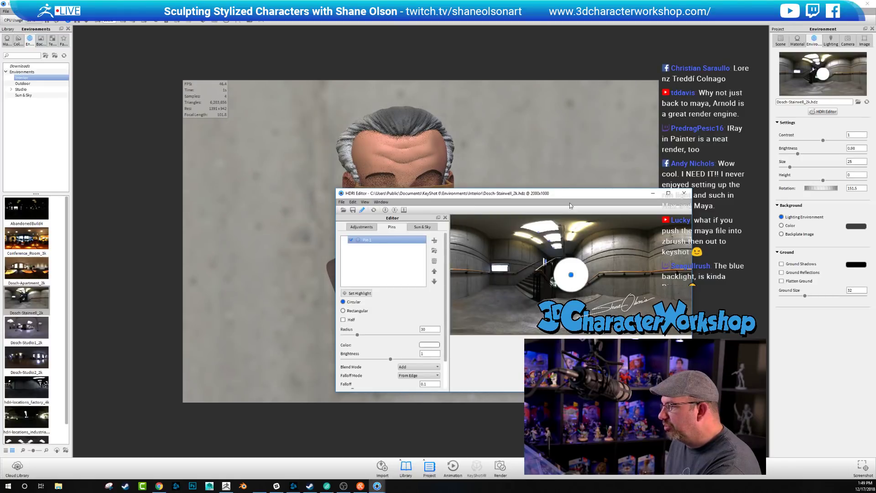
{"action": "left_click_drag", "start_coordinate": [571, 199], "coordinate": [702, 202]}
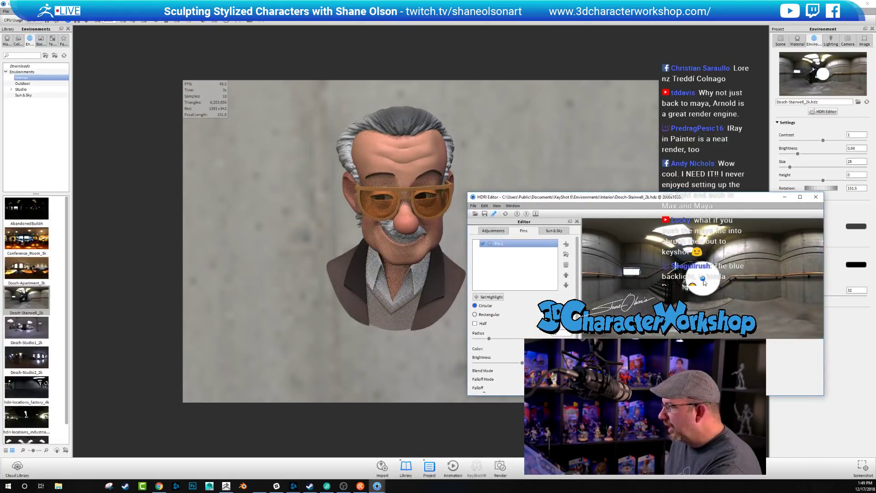
{"action": "left_click_drag", "start_coordinate": [703, 282], "coordinate": [755, 273]}
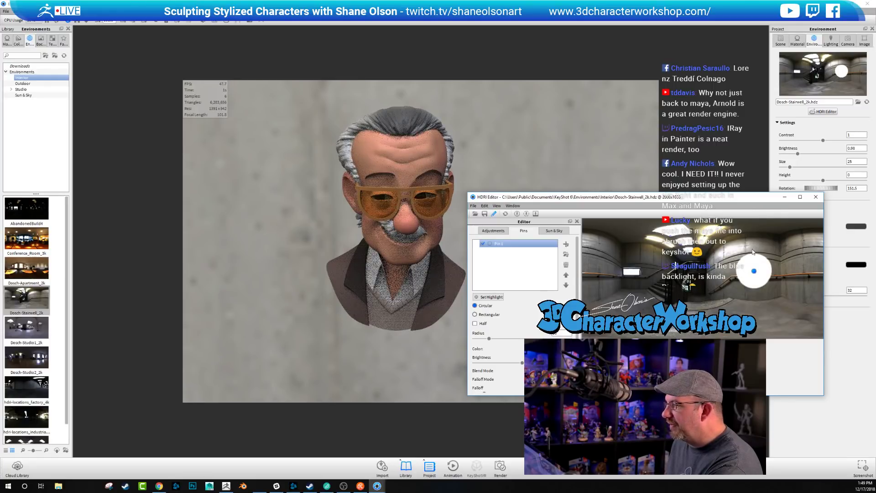
{"action": "left_click_drag", "start_coordinate": [754, 270], "coordinate": [644, 280]}
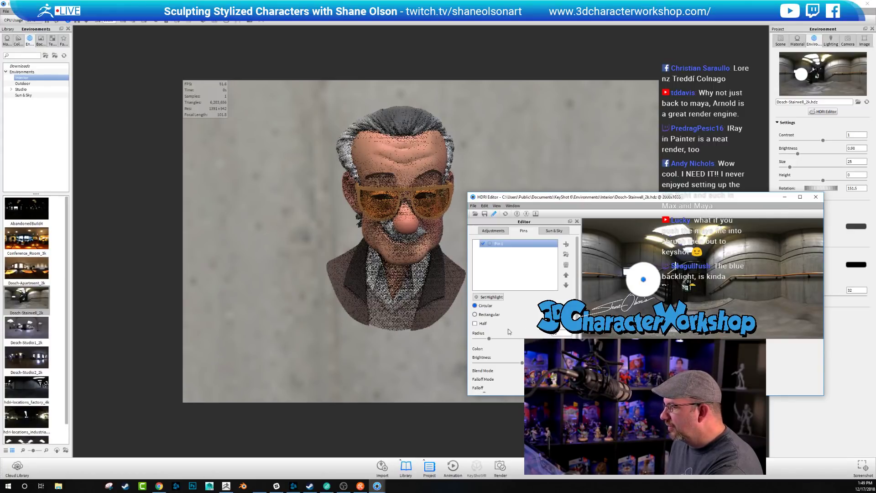
Set the pin's highlight on the bust's glasses near the nose bridge and check the pin's position in the HDRI Editor
{"action": "left_click", "coordinate": [488, 297]}
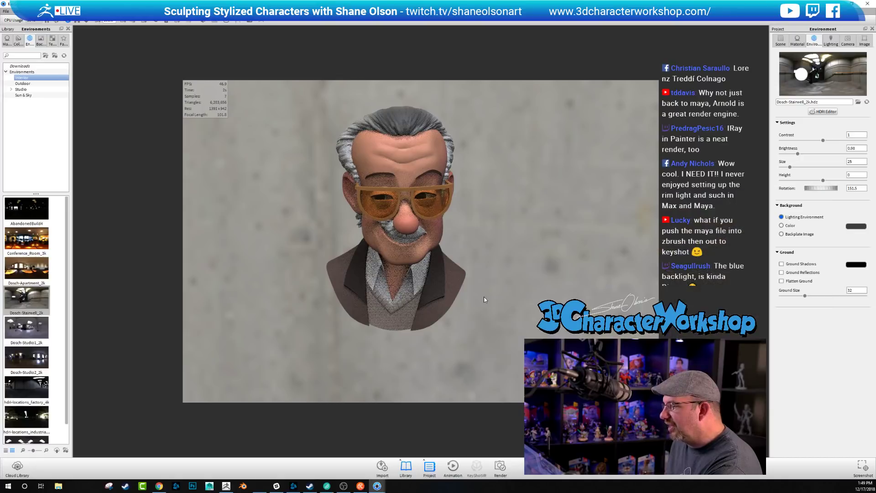
{"action": "left_click", "coordinate": [418, 196]}
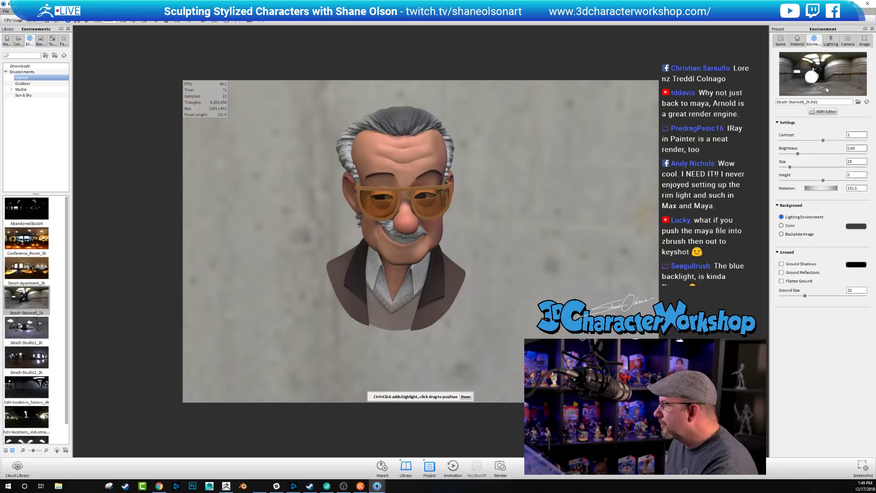
{"action": "left_click", "coordinate": [822, 114]}
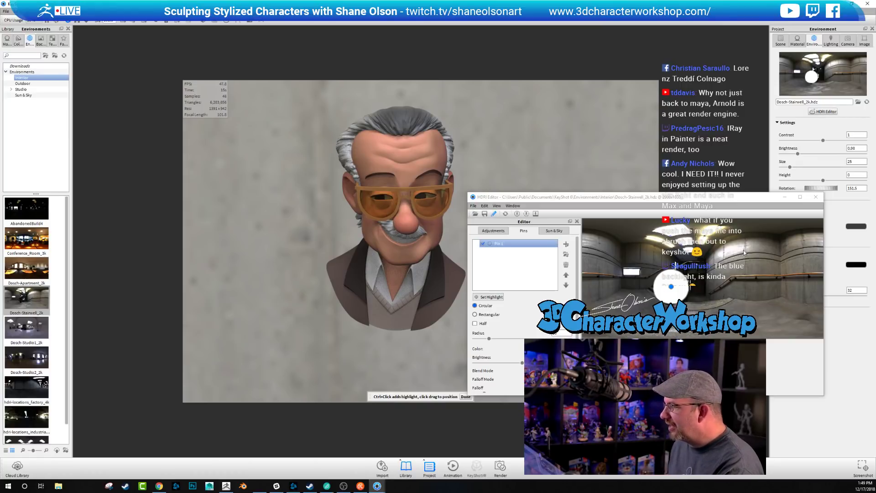
{"action": "left_click_drag", "start_coordinate": [732, 196], "coordinate": [694, 181]}
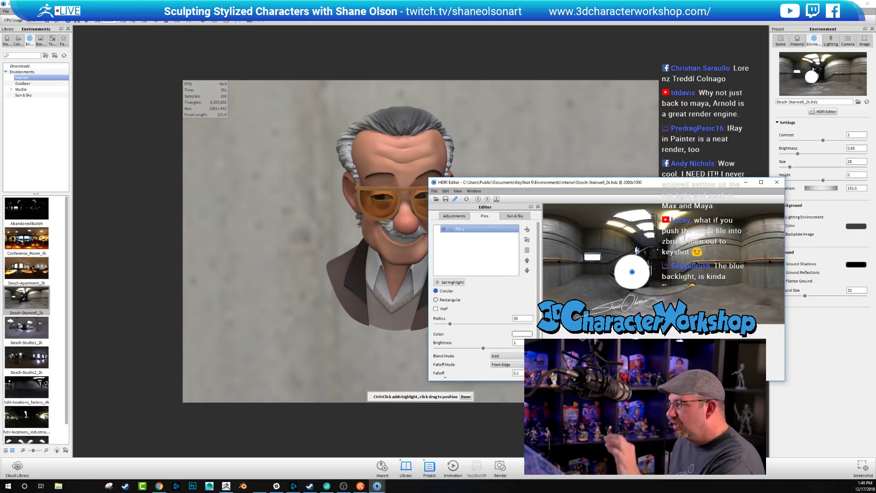
{"action": "left_click", "coordinate": [777, 182]}
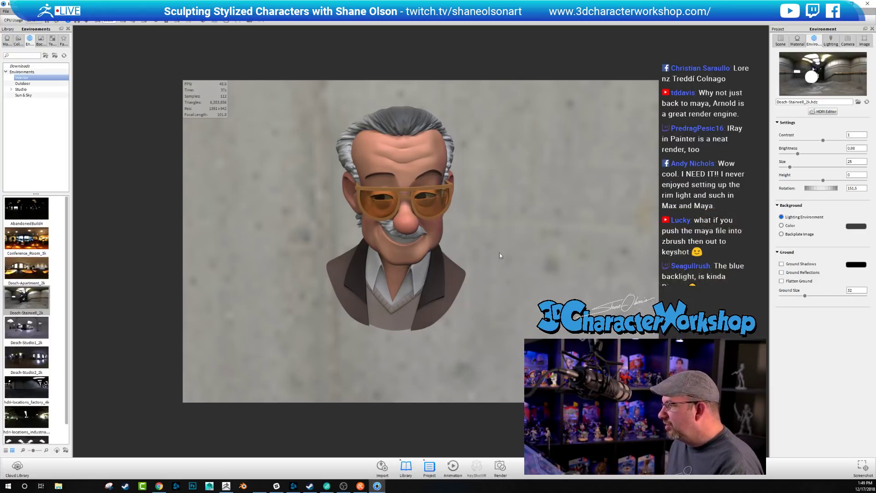
Apply the Conference_Room_3k environment again and reframe the bust slightly smaller in front of the plants and blue chair
{"action": "left_click_drag", "start_coordinate": [27, 238], "coordinate": [233, 247]}
{"action": "left_click", "coordinate": [481, 252]}
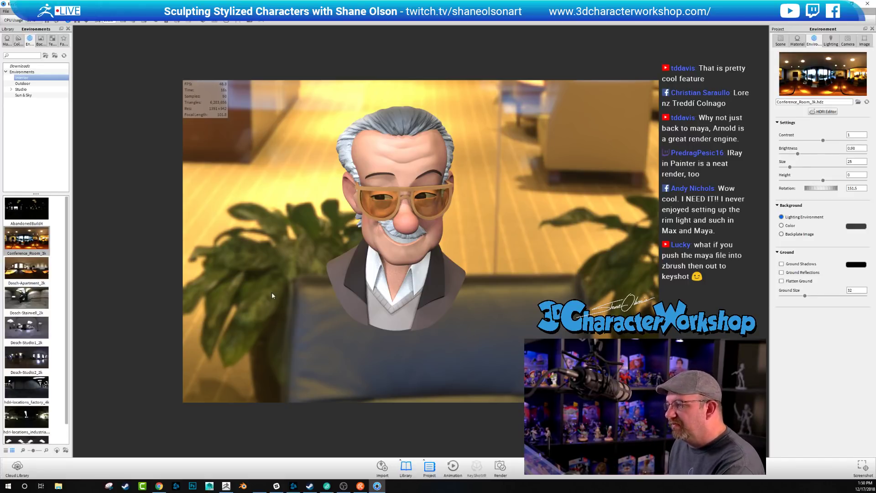
{"action": "left_click_drag", "start_coordinate": [271, 300], "coordinate": [522, 261]}
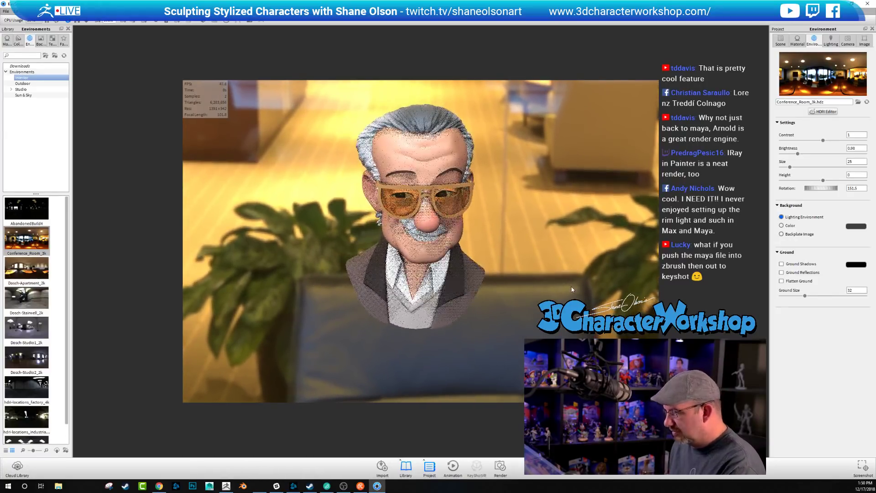
{"action": "left_click_drag", "start_coordinate": [579, 273], "coordinate": [374, 59]}
{"action": "scroll", "coordinate": [544, 297], "scroll_direction": "up", "scroll_amount": 5}
{"action": "scroll", "coordinate": [544, 297], "scroll_direction": "down", "scroll_amount": 6}
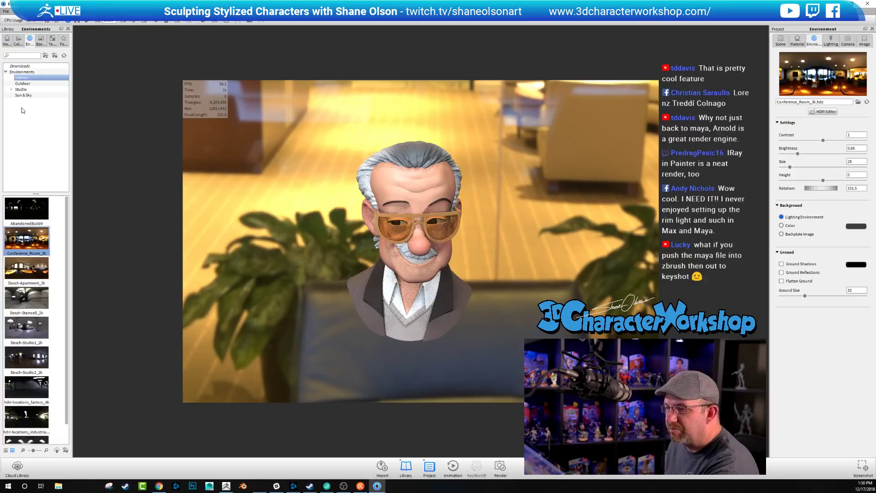
Look through the Outdoor and Studio environment libraries and apply the startup studio environment to the scene
{"action": "left_click", "coordinate": [29, 84]}
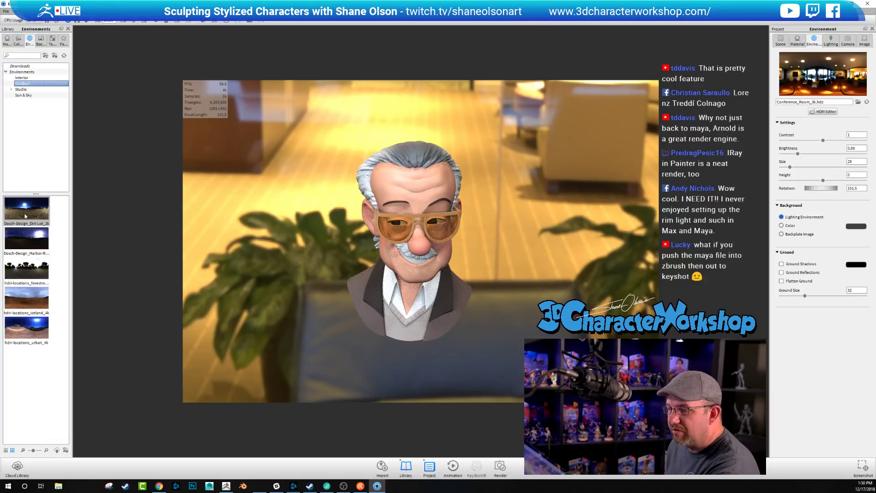
{"action": "left_click", "coordinate": [20, 90]}
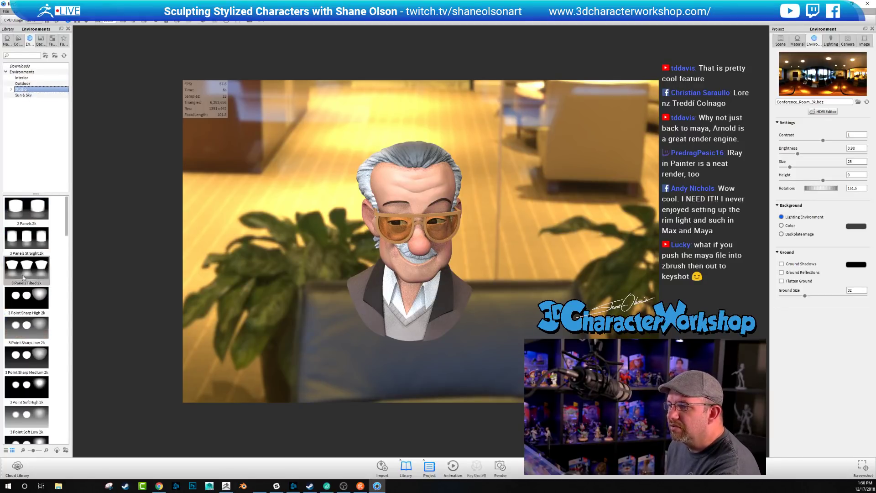
{"action": "scroll", "coordinate": [22, 334], "scroll_direction": "down", "scroll_amount": 3}
{"action": "scroll", "coordinate": [23, 334], "scroll_direction": "up", "scroll_amount": 5}
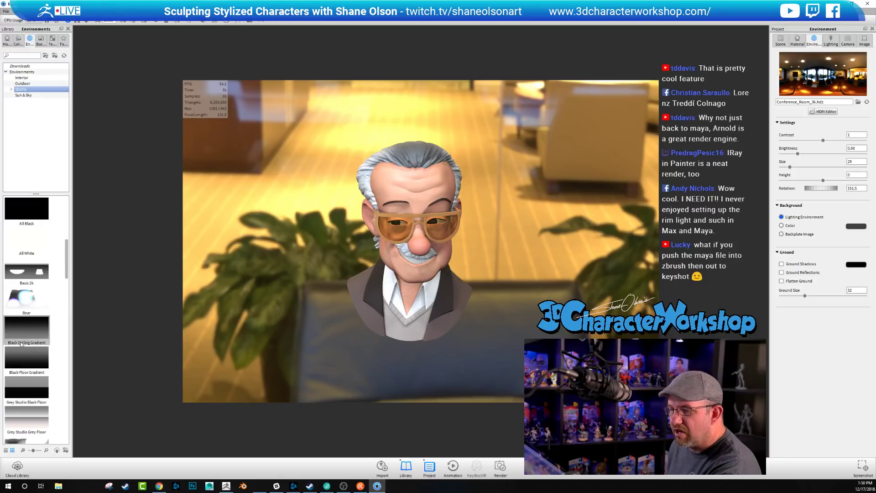
{"action": "scroll", "coordinate": [34, 261], "scroll_direction": "down", "scroll_amount": 5}
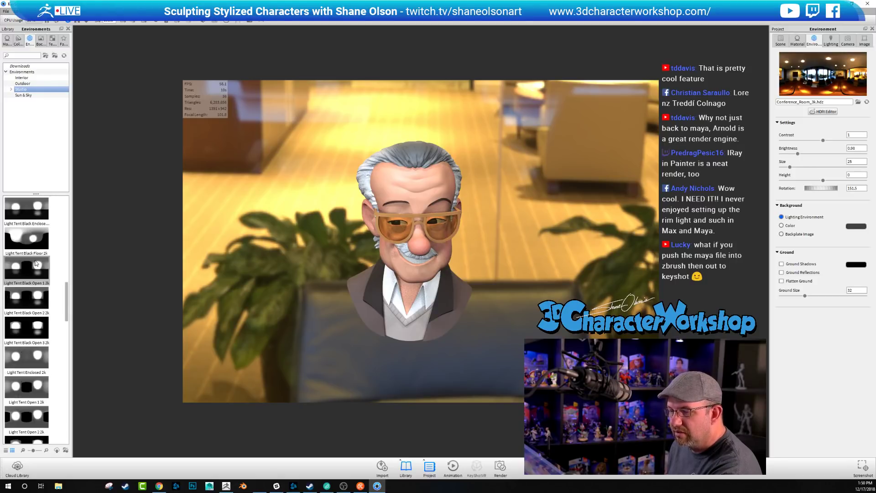
{"action": "scroll", "coordinate": [36, 265], "scroll_direction": "down", "scroll_amount": 8}
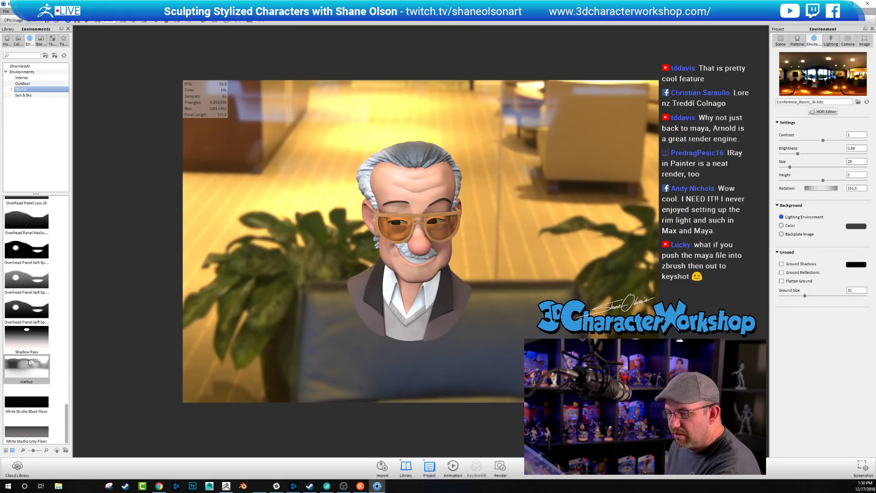
{"action": "left_click_drag", "start_coordinate": [21, 364], "coordinate": [290, 246]}
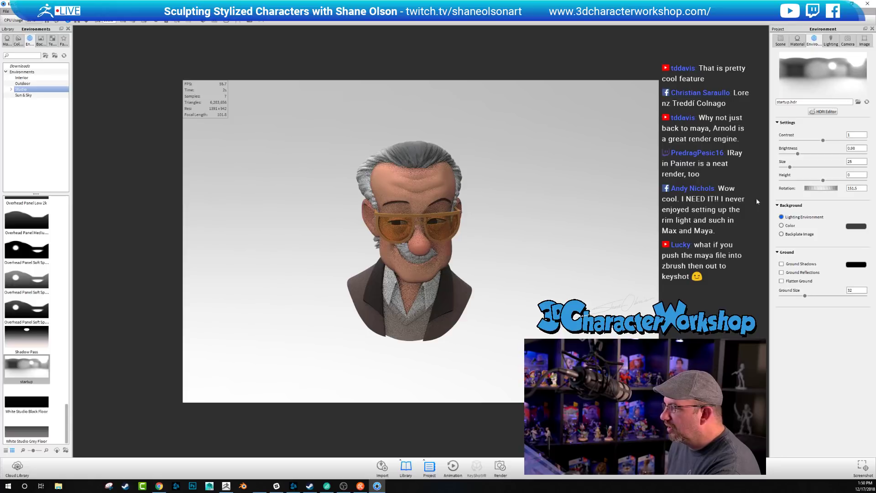
Set the startup environment's rotation to 0
{"action": "left_click", "coordinate": [848, 188]}
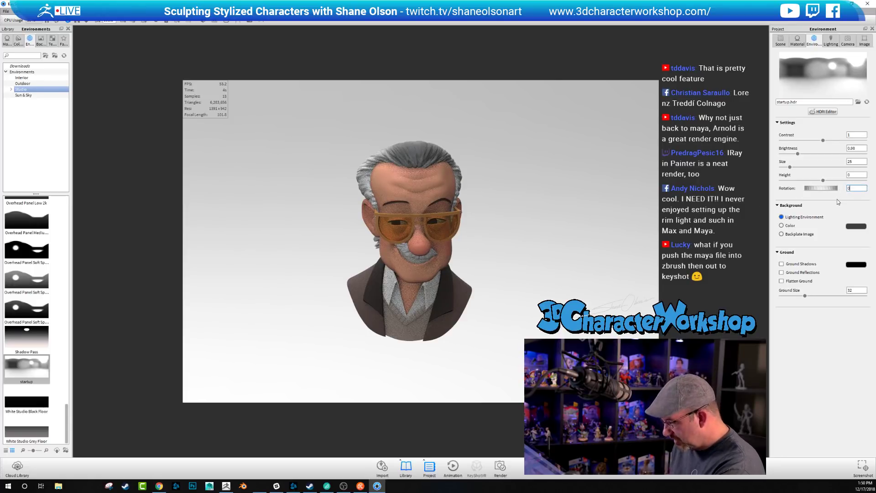
{"action": "type", "text": "0"}
{"action": "key", "text": "Return"}
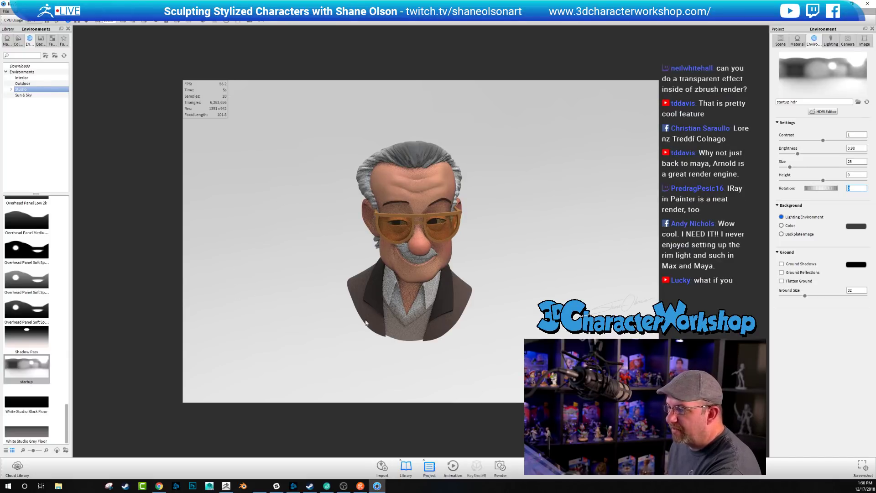
Enable ground shadows and ground reflections, and reframe the bust to show the ground in front of it
{"action": "left_click", "coordinate": [782, 264]}
{"action": "left_click", "coordinate": [782, 272]}
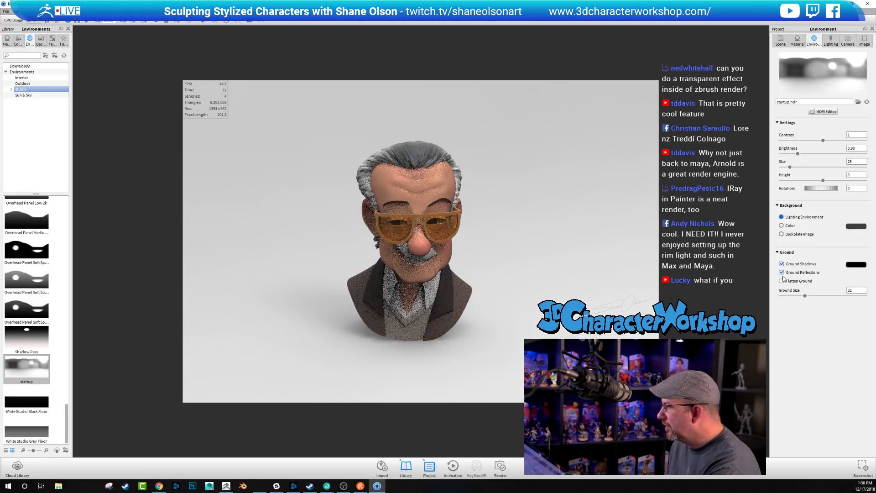
{"action": "middle_click_drag", "start_coordinate": [464, 317], "coordinate": [424, 309]}
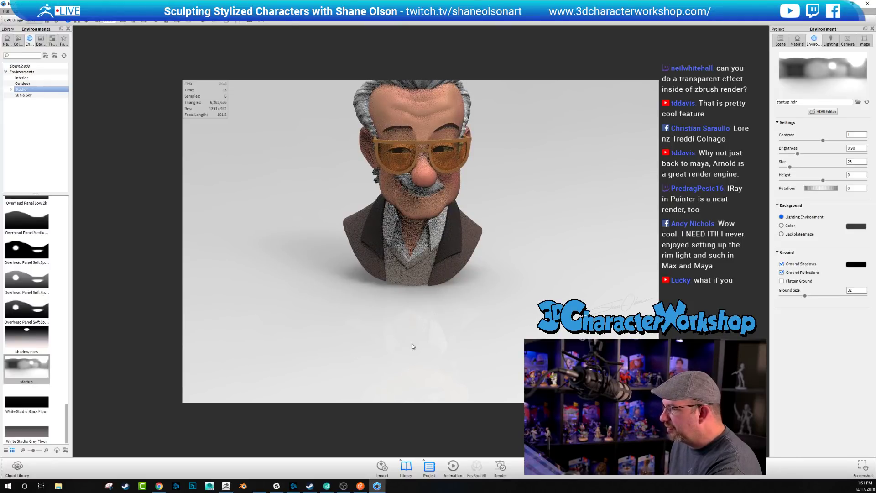
Try the Flatten Ground option with the startup environment while viewing the bust from higher up, and turn it off again
{"action": "left_click", "coordinate": [782, 281]}
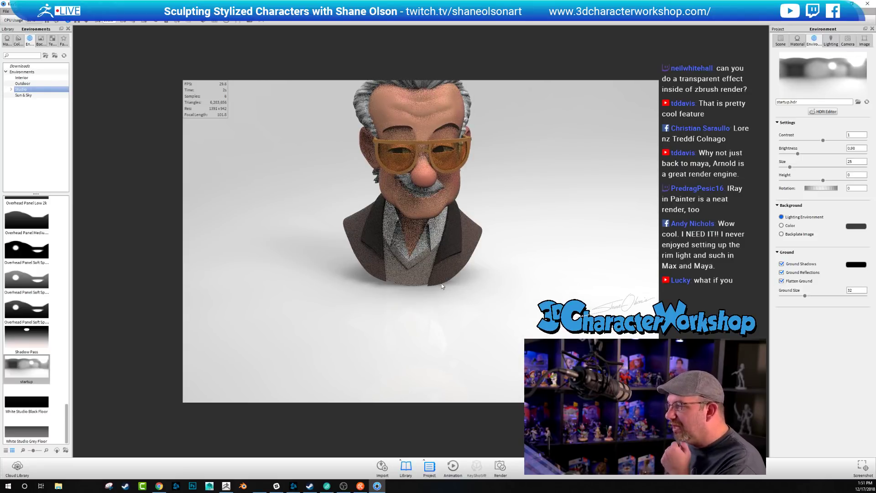
{"action": "left_click_drag", "start_coordinate": [578, 218], "coordinate": [566, 268]}
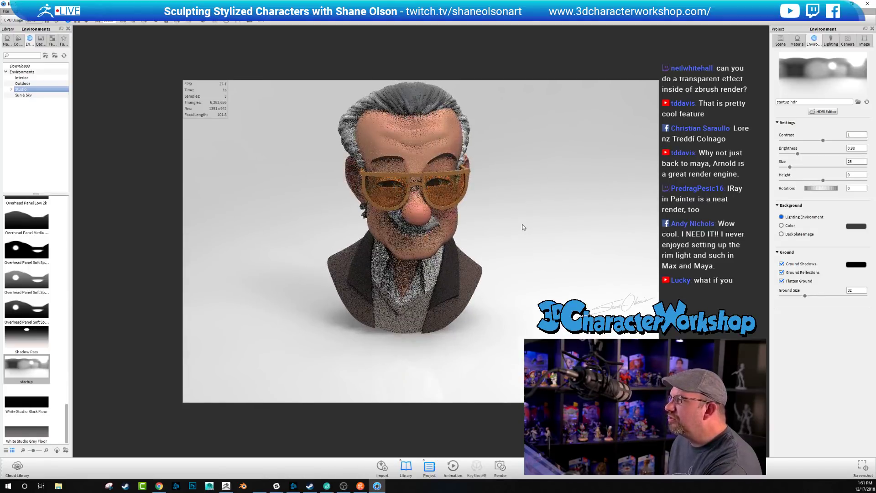
{"action": "left_click", "coordinate": [782, 281]}
Reframe the bust from a lower, slightly turned angle and farther back to show its reflection on the ground
{"action": "scroll", "coordinate": [520, 274], "scroll_direction": "up", "scroll_amount": 1}
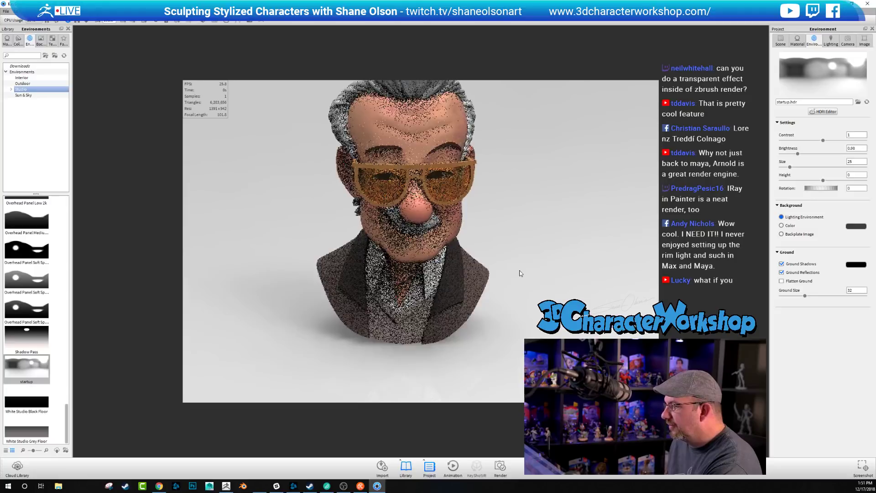
{"action": "scroll", "coordinate": [520, 273], "scroll_direction": "down", "scroll_amount": 2}
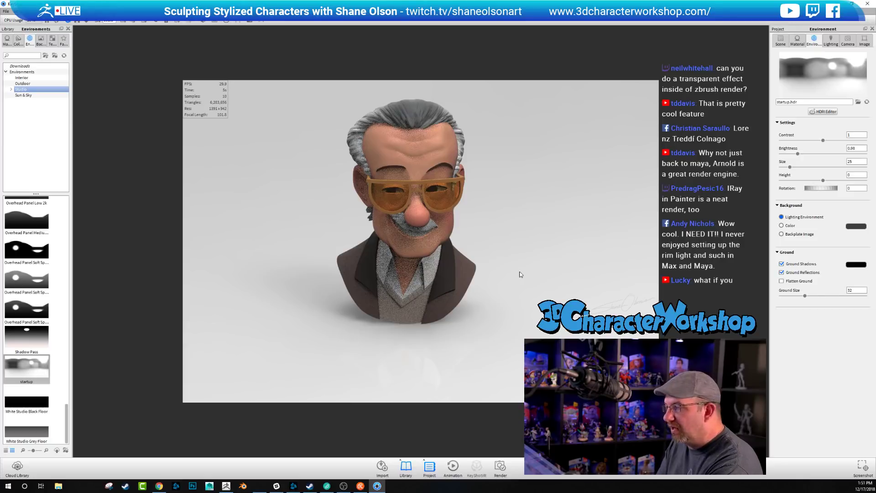
{"action": "left_click_drag", "start_coordinate": [548, 278], "coordinate": [514, 277]}
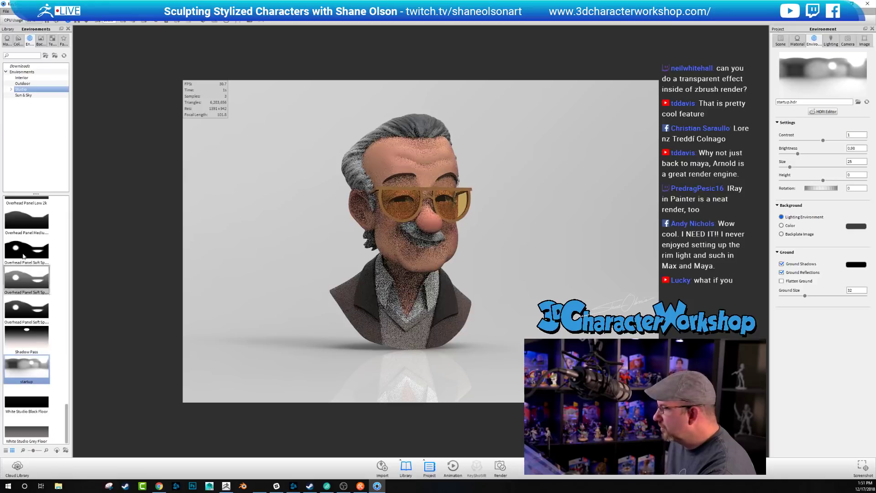
Apply the outdoor hdri-locations_urban_4k environment, view the bust from slightly farther away, and rotate the environment to 133
{"action": "left_click", "coordinate": [22, 84]}
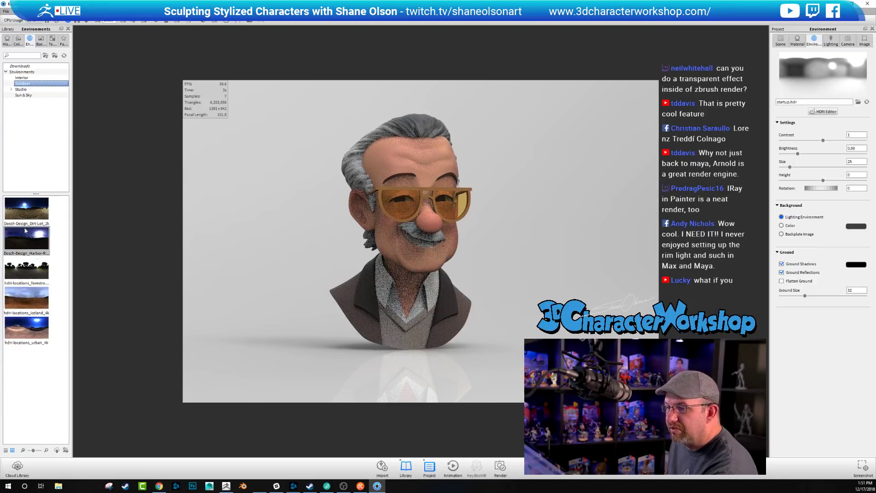
{"action": "left_click_drag", "start_coordinate": [13, 330], "coordinate": [234, 282]}
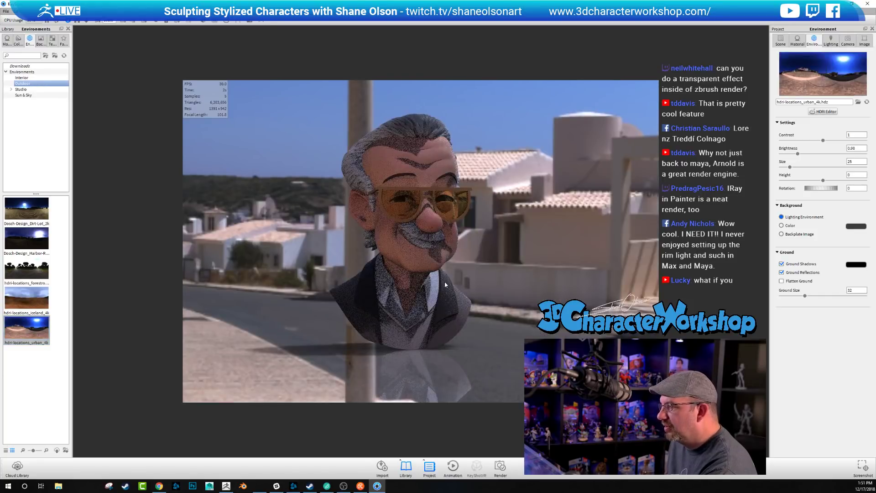
{"action": "scroll", "coordinate": [475, 300], "scroll_direction": "up", "scroll_amount": 1}
{"action": "scroll", "coordinate": [474, 300], "scroll_direction": "down", "scroll_amount": 2}
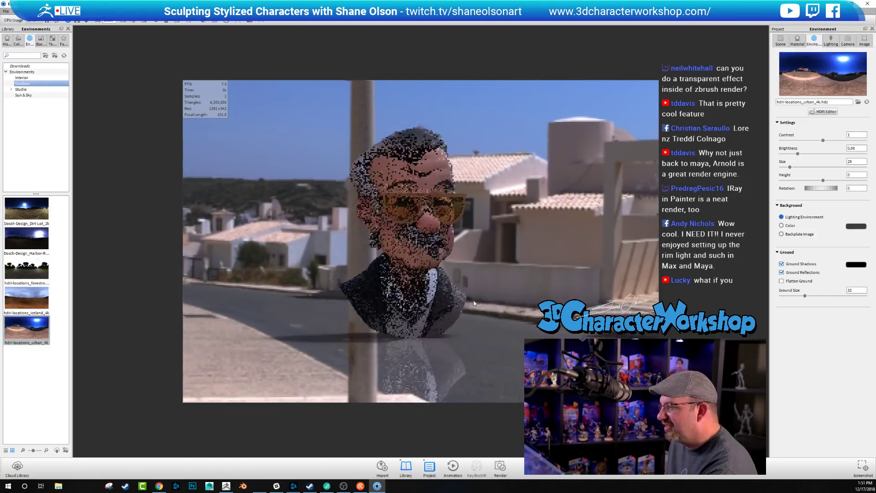
{"action": "mouse_move", "coordinate": [817, 191]}
{"action": "left_mouse_down"}
{"action": "mouse_move", "coordinate": [857, 188]}
{"action": "mouse_move", "coordinate": [821, 192]}
{"action": "left_mouse_up"}
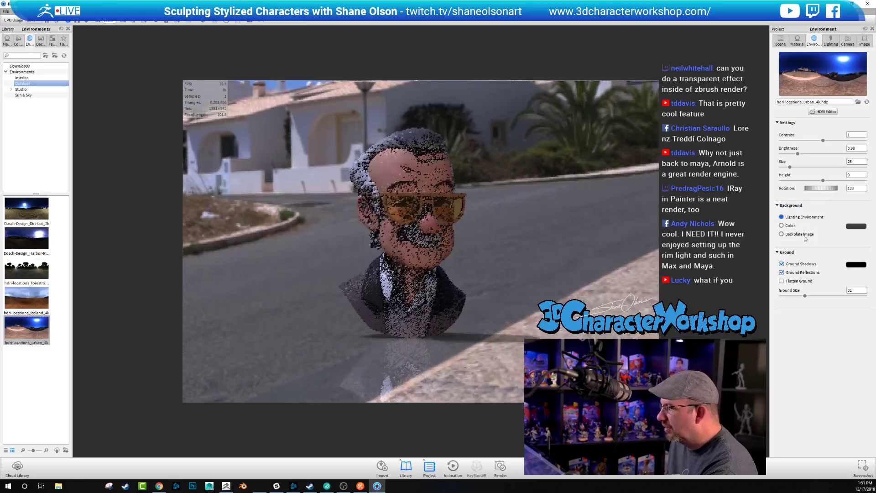
Disable ground reflections and rotate the urban environment to 207.5 so the stone wall stands behind the bust
{"action": "left_click", "coordinate": [781, 272]}
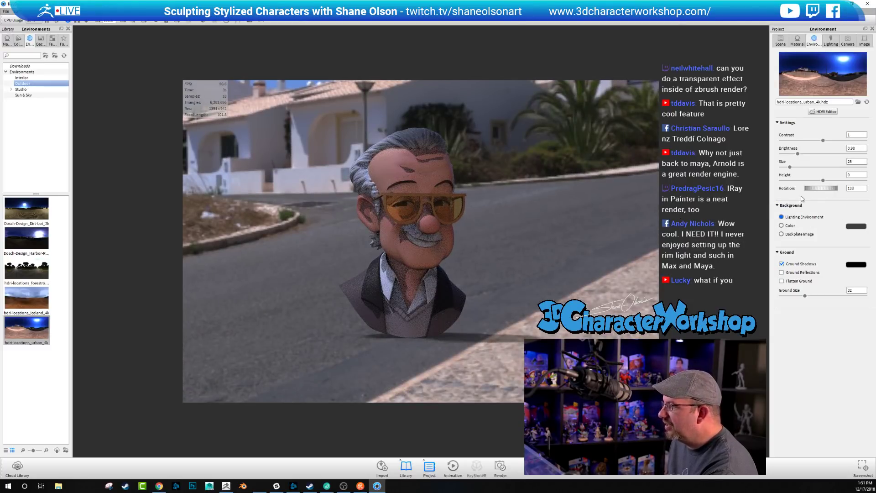
{"action": "left_click_drag", "start_coordinate": [819, 190], "coordinate": [831, 189]}
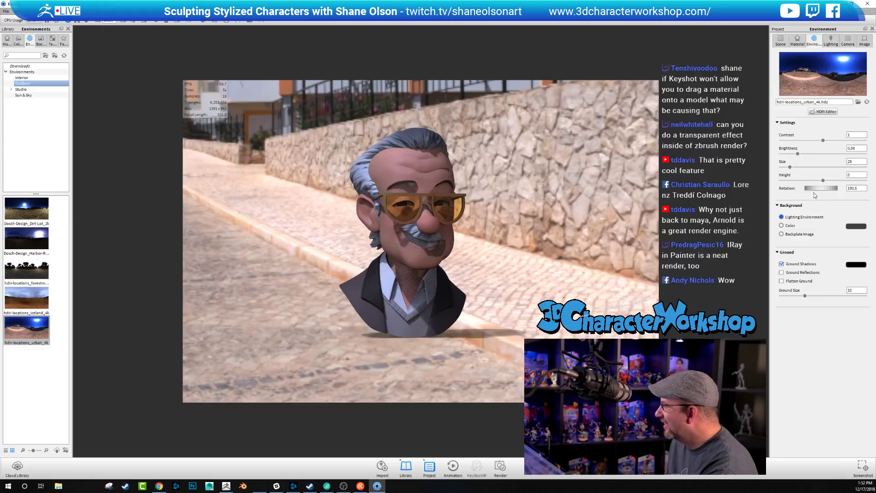
{"action": "left_click_drag", "start_coordinate": [815, 192], "coordinate": [826, 190]}
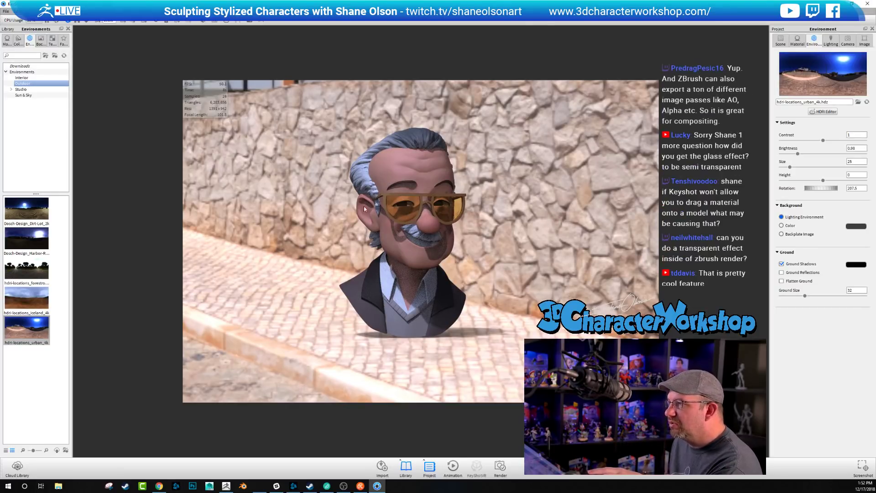
Apply the hdri-locations_iceland_4k environment and reframe the bust closer and more from the front
{"action": "left_click_drag", "start_coordinate": [27, 299], "coordinate": [237, 235]}
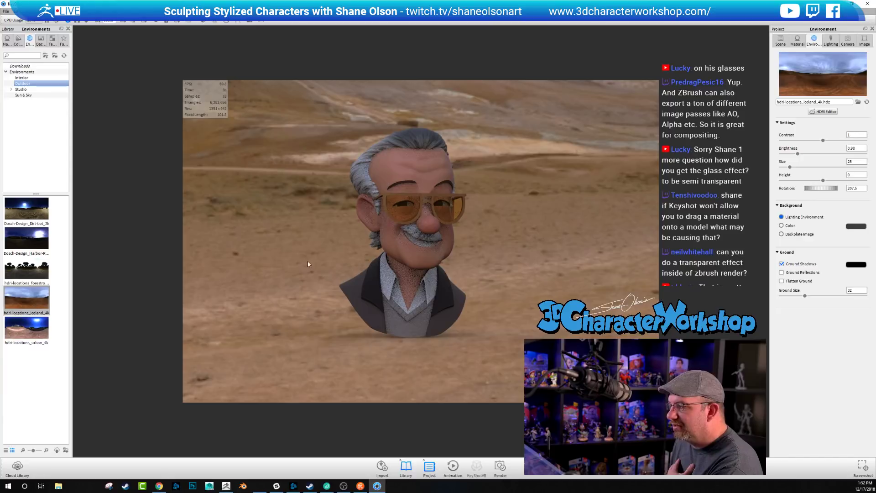
{"action": "left_click_drag", "start_coordinate": [308, 261], "coordinate": [254, 264]}
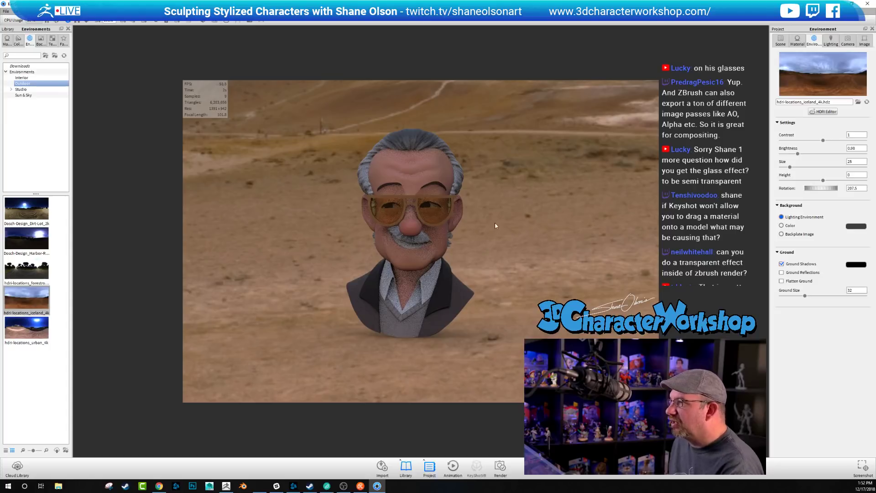
{"action": "mouse_move", "coordinate": [495, 222]}
{"action": "left_mouse_down"}
{"action": "mouse_move", "coordinate": [479, 233]}
{"action": "mouse_move", "coordinate": [489, 226]}
{"action": "left_mouse_up"}
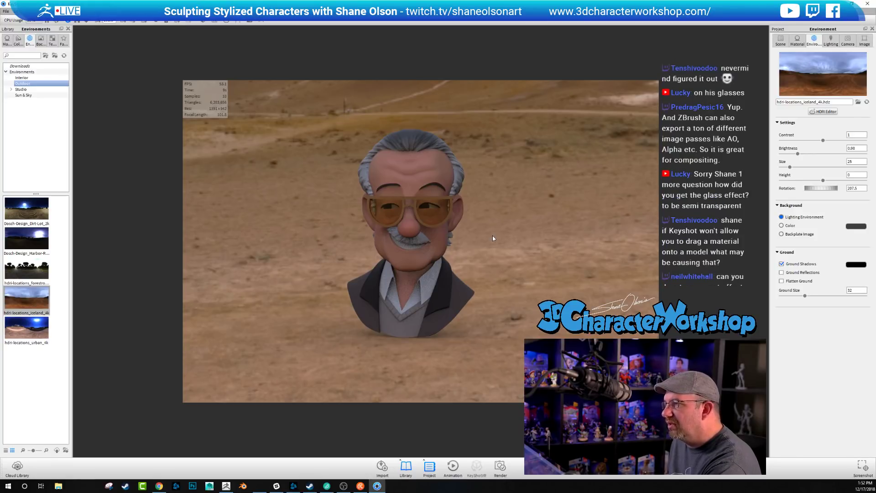
{"action": "scroll", "coordinate": [492, 235], "scroll_direction": "up", "scroll_amount": 5}
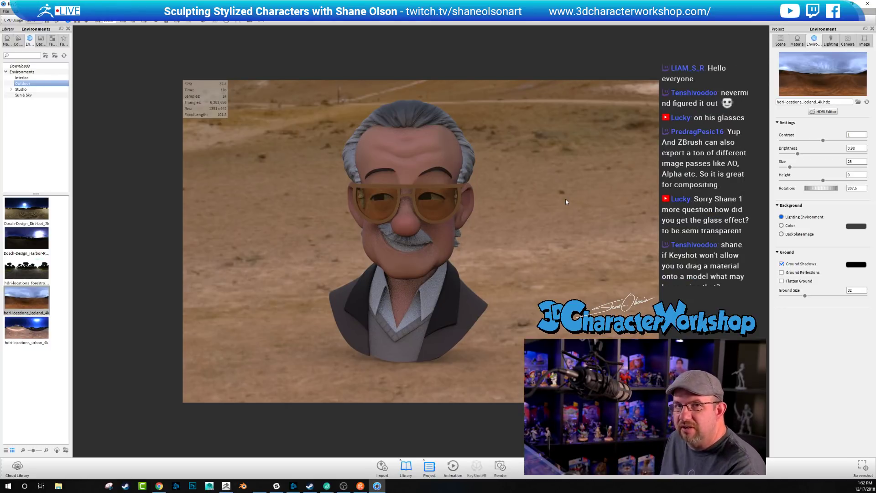
Apply the Dosch-Design_Harbor-Road_2k environment and rotate it to 236.5, with the hedge and curb behind the bust
{"action": "left_click_drag", "start_coordinate": [16, 232], "coordinate": [251, 229]}
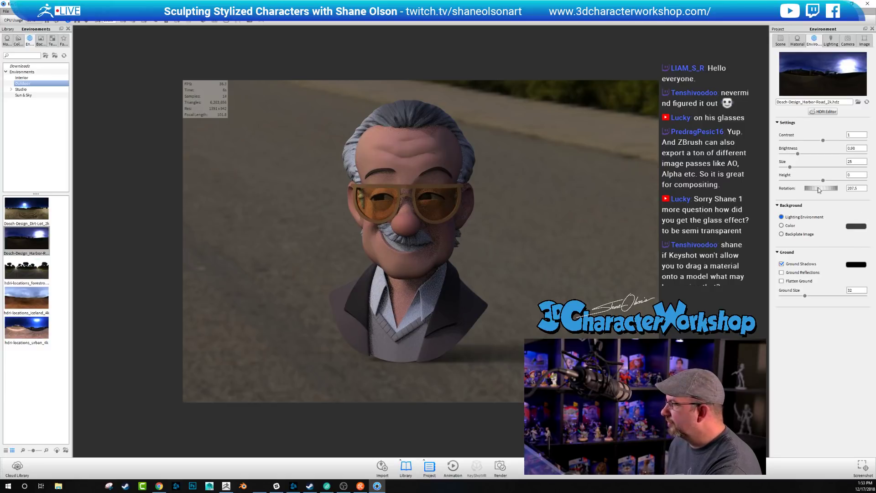
{"action": "left_click_drag", "start_coordinate": [820, 190], "coordinate": [839, 189]}
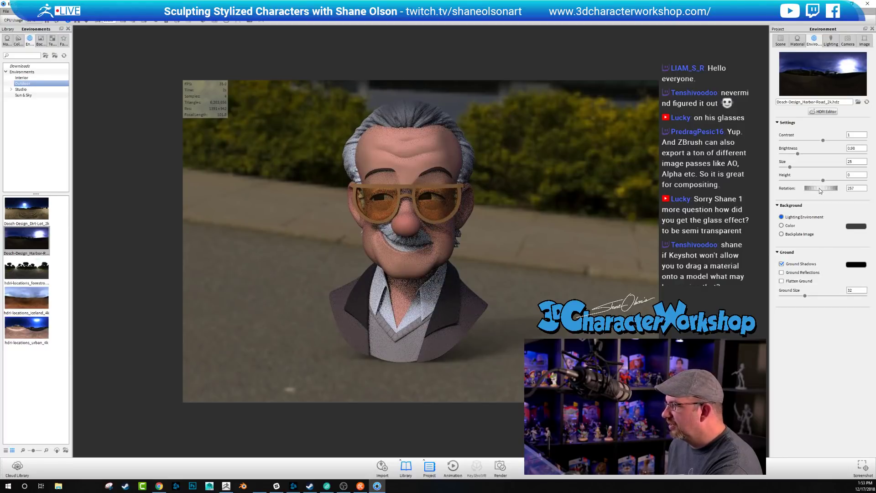
{"action": "left_click_drag", "start_coordinate": [821, 191], "coordinate": [811, 191]}
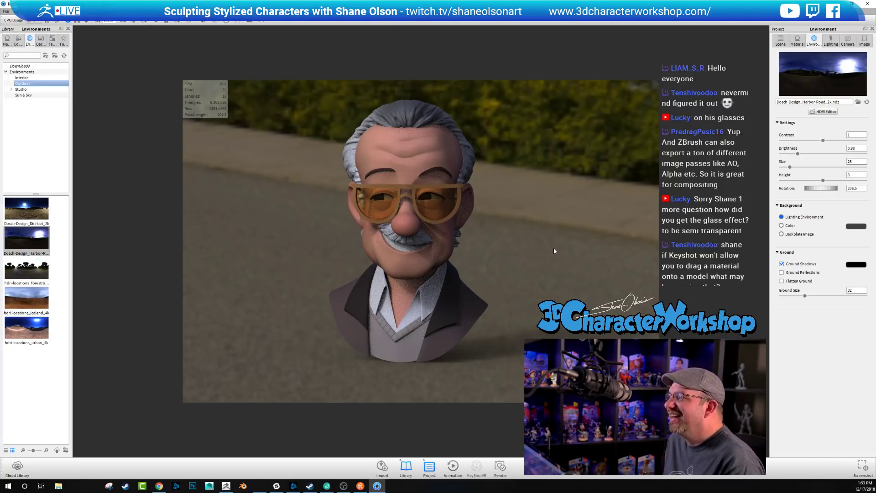
Look through the other environment libraries, apply Desaturated with Panels from Sun & Sky, and set its rotation to 164.5
{"action": "left_click", "coordinate": [24, 78]}
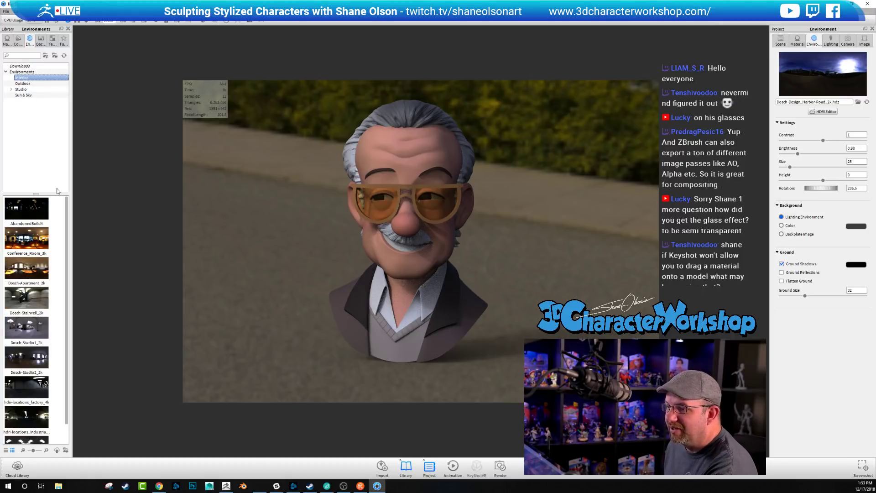
{"action": "left_click", "coordinate": [23, 89]}
{"action": "left_click", "coordinate": [24, 95]}
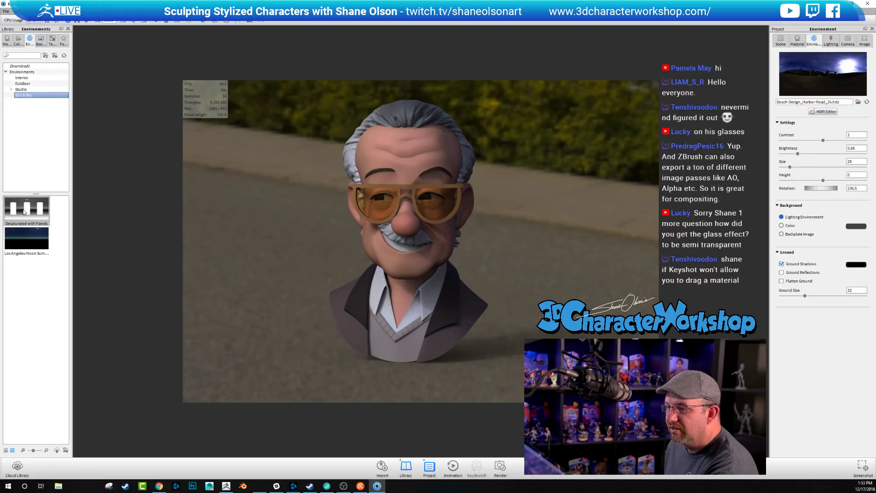
{"action": "left_click_drag", "start_coordinate": [24, 211], "coordinate": [230, 222]}
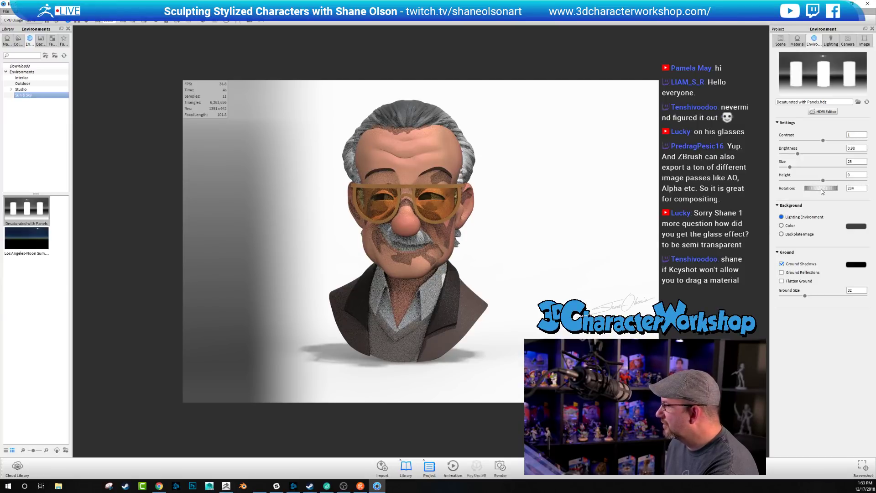
{"action": "left_click_drag", "start_coordinate": [822, 191], "coordinate": [806, 192]}
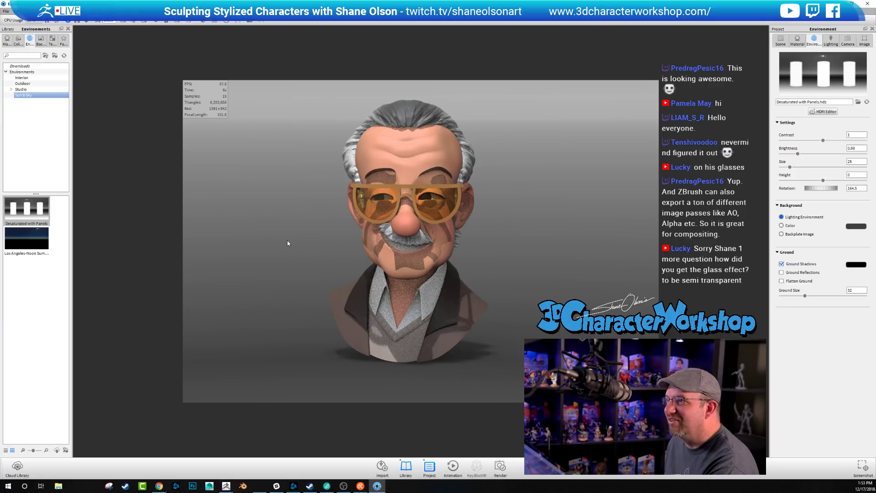
Apply the Conference_Room_3k environment from the Interior library to the scene
{"action": "left_click", "coordinate": [32, 83]}
{"action": "left_click", "coordinate": [38, 78]}
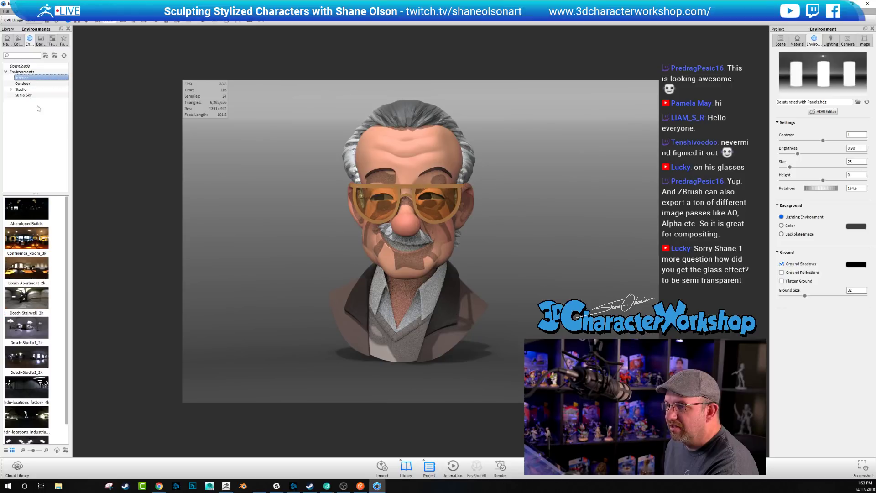
{"action": "left_click", "coordinate": [22, 243]}
{"action": "left_click_drag", "start_coordinate": [21, 243], "coordinate": [368, 229]}
{"action": "left_click_drag", "start_coordinate": [273, 248], "coordinate": [272, 248]}
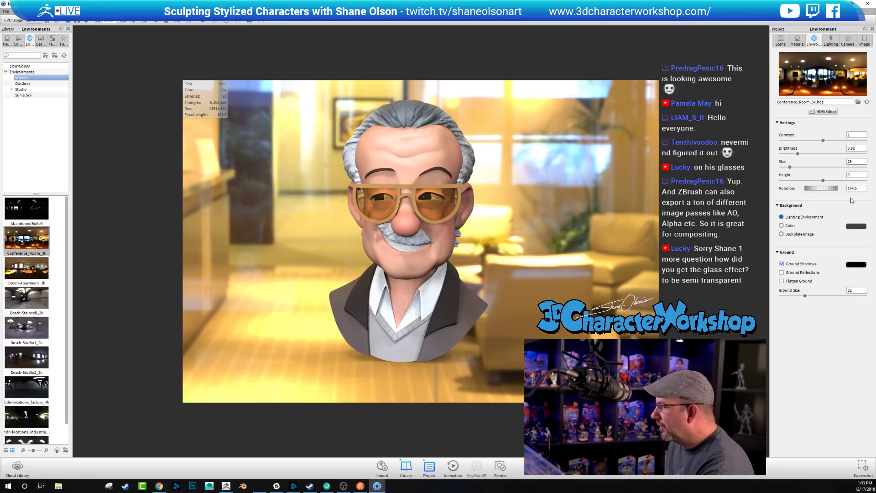
Switch the background to a solid color, and try the backplate image option without choosing a file
{"action": "left_click", "coordinate": [781, 226]}
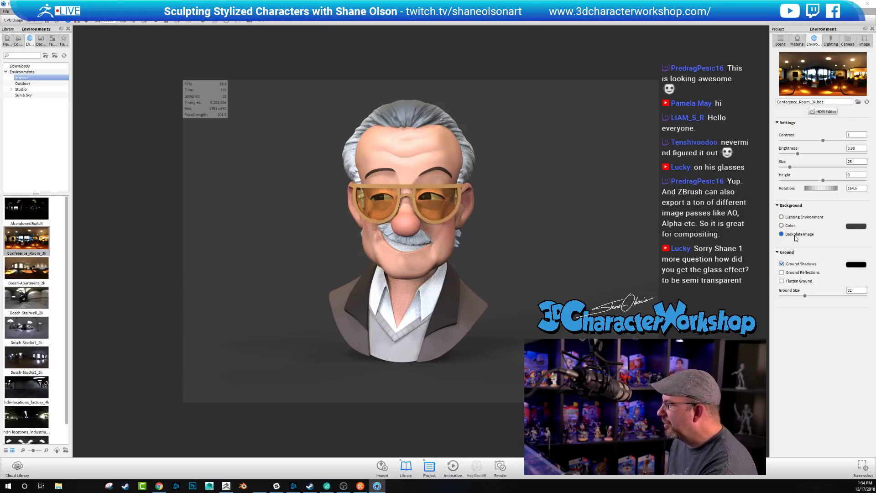
{"action": "left_click", "coordinate": [796, 235]}
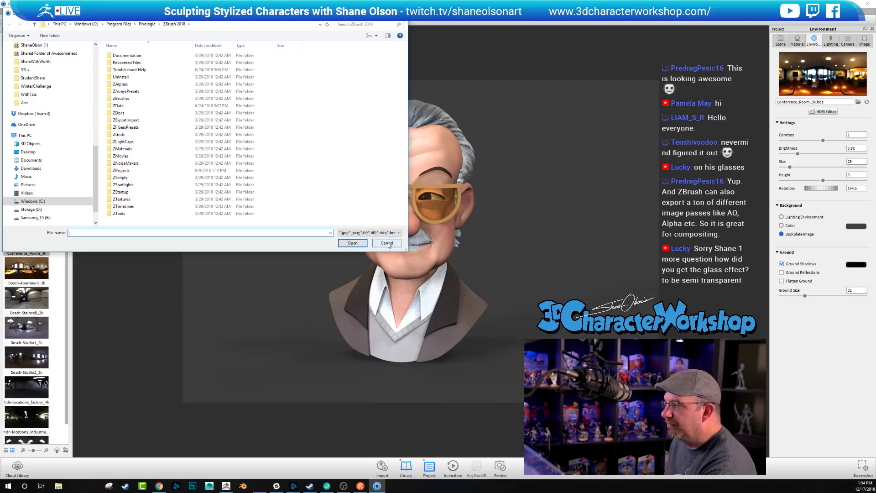
{"action": "left_click", "coordinate": [387, 243]}
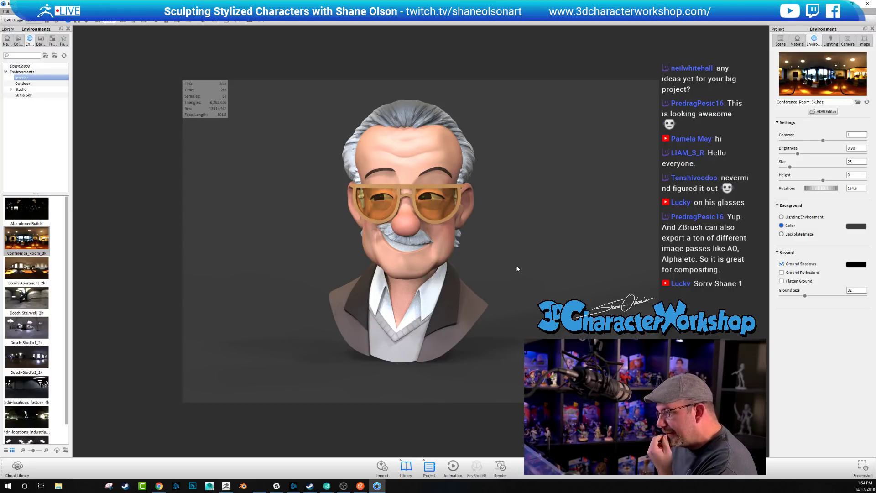
Set the conference room environment's contrast to 0.95 and its brightness to 1.205
{"action": "mouse_move", "coordinate": [823, 141]}
{"action": "left_mouse_down"}
{"action": "mouse_move", "coordinate": [810, 141]}
{"action": "mouse_move", "coordinate": [823, 143]}
{"action": "left_mouse_up"}
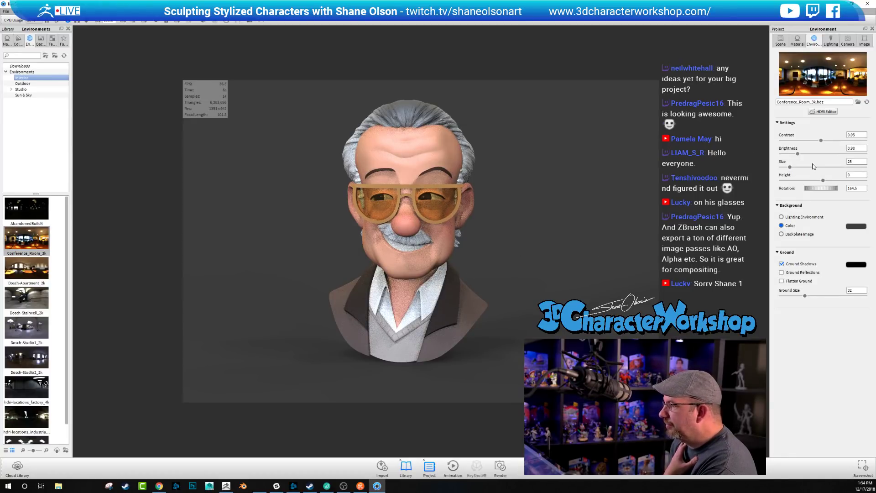
{"action": "left_click_drag", "start_coordinate": [799, 154], "coordinate": [801, 155]}
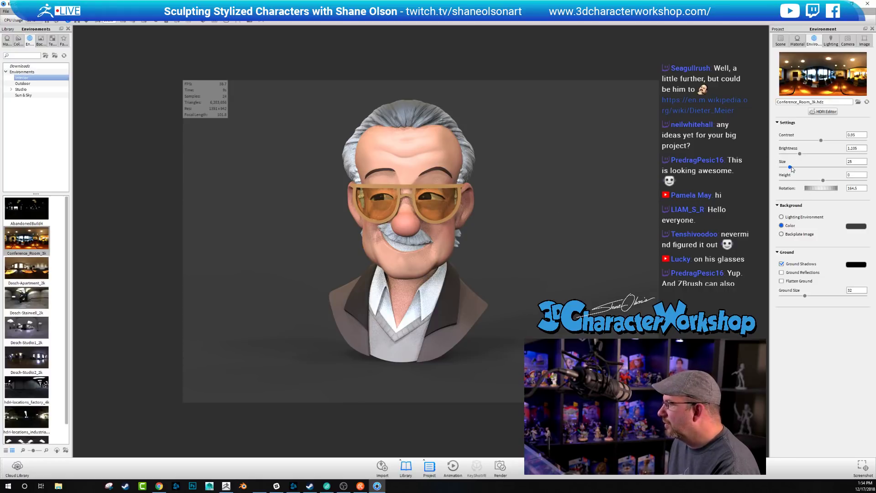
Show the lighting environment as the background, view its whole sphere around the bust, and reduce the environment size to 8.8
{"action": "scroll", "coordinate": [511, 199], "scroll_direction": "up", "scroll_amount": 3}
{"action": "scroll", "coordinate": [510, 199], "scroll_direction": "down", "scroll_amount": 6}
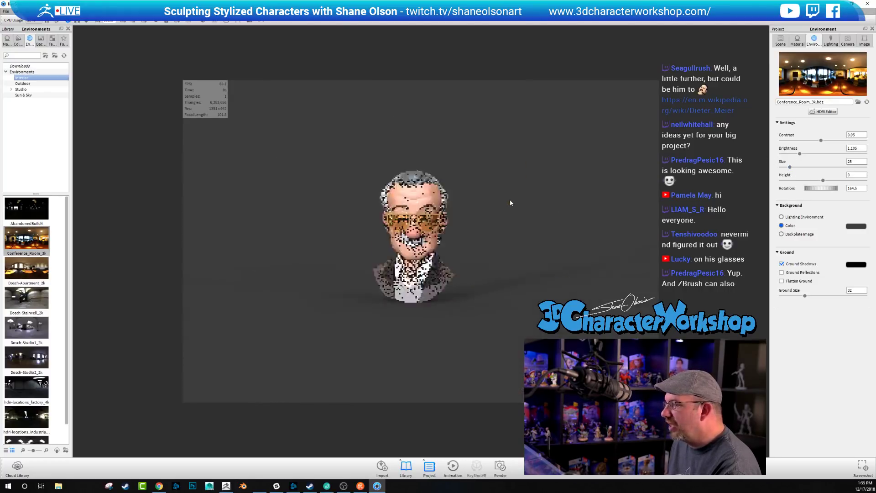
{"action": "left_click", "coordinate": [781, 217]}
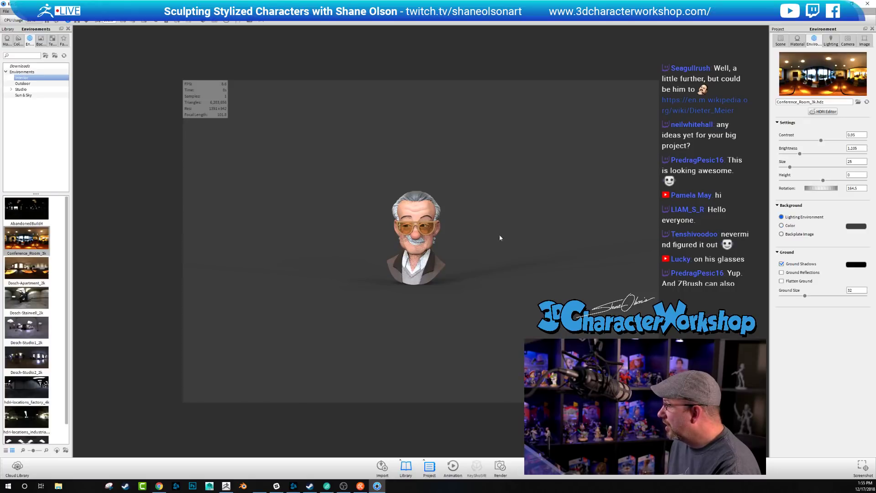
{"action": "scroll", "coordinate": [484, 232], "scroll_direction": "down", "scroll_amount": 10}
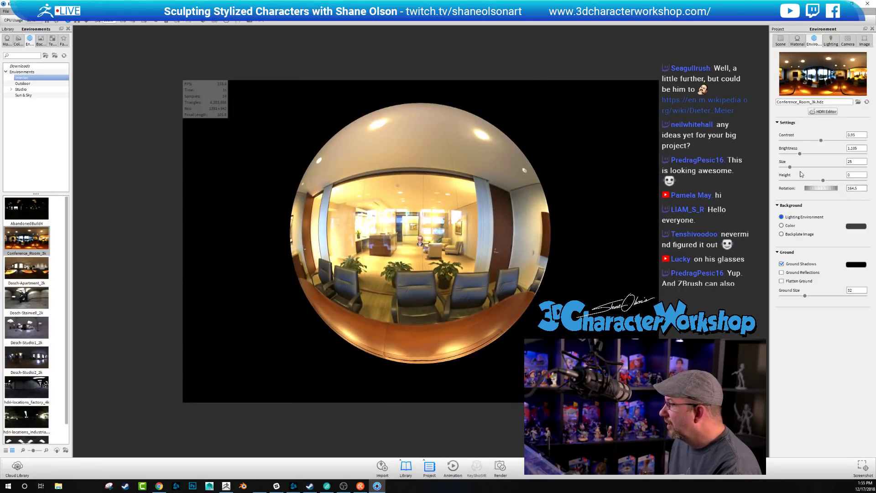
{"action": "left_click_drag", "start_coordinate": [790, 167], "coordinate": [783, 169]}
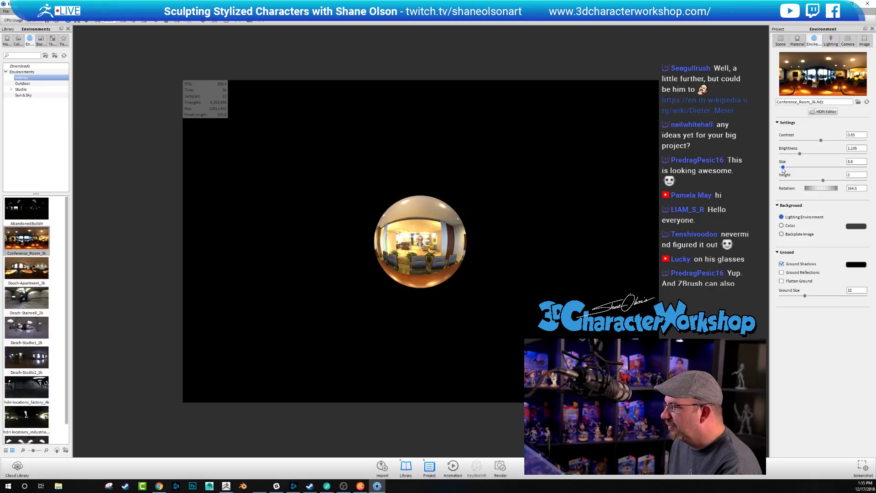
{"action": "scroll", "coordinate": [429, 248], "scroll_direction": "up", "scroll_amount": 5}
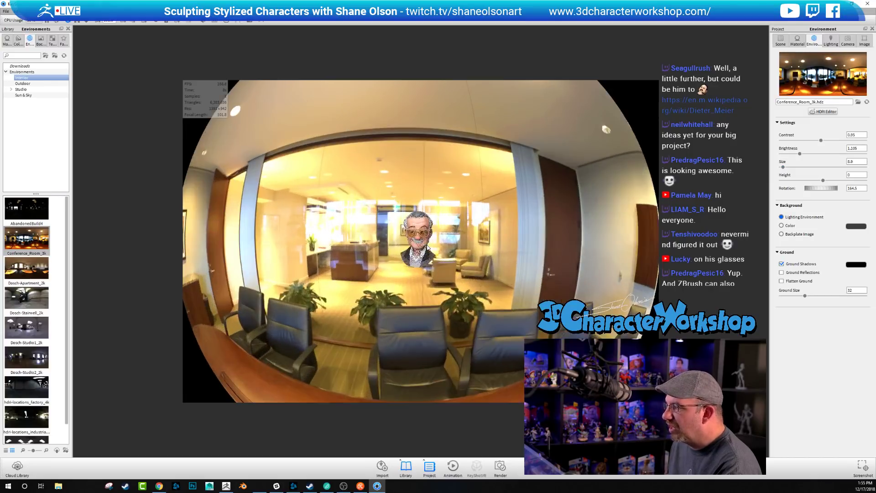
Frame the bust close up in three-quarter view against the conference room and switch the background to a solid color
{"action": "scroll", "coordinate": [428, 248], "scroll_direction": "up", "scroll_amount": 6}
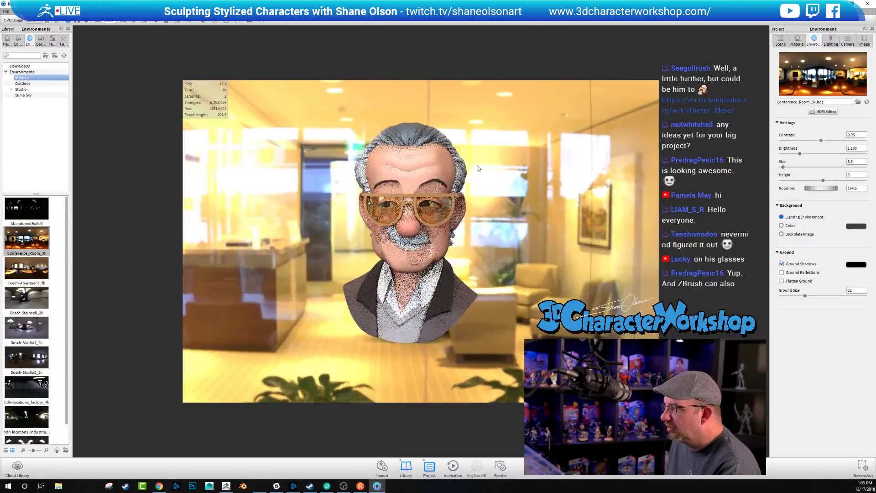
{"action": "scroll", "coordinate": [454, 206], "scroll_direction": "up", "scroll_amount": 3}
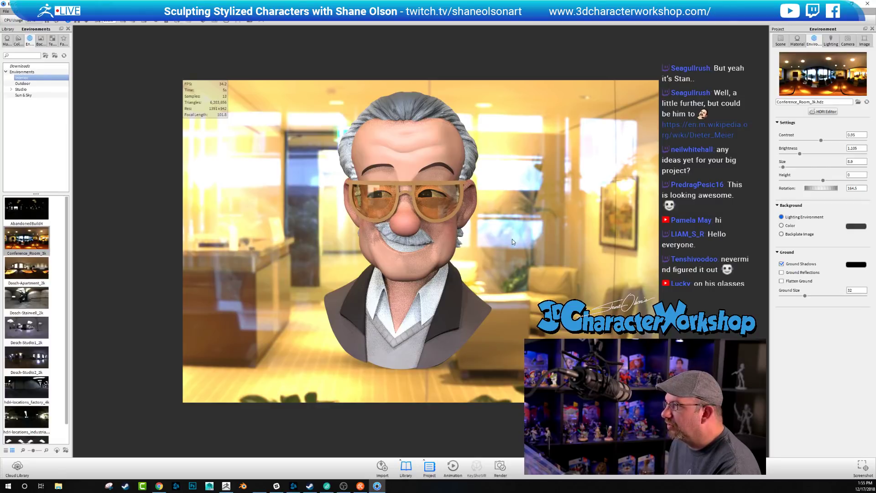
{"action": "scroll", "coordinate": [527, 224], "scroll_direction": "up", "scroll_amount": 2}
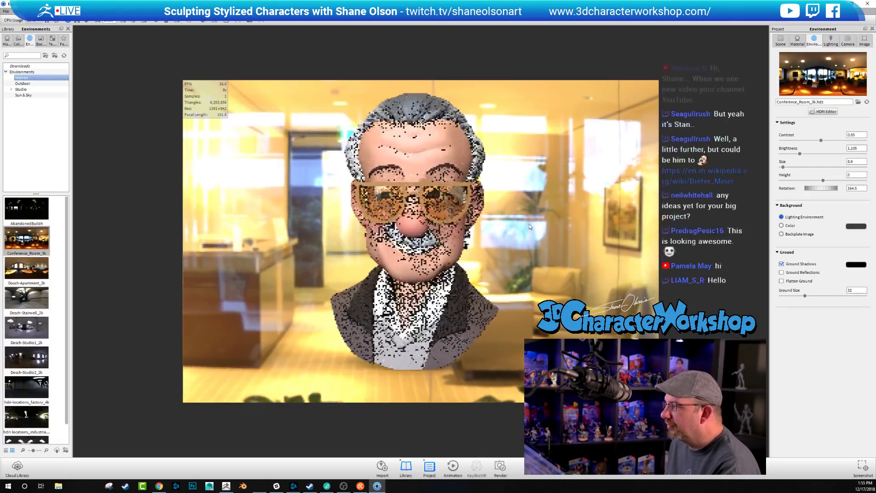
{"action": "mouse_move", "coordinate": [629, 266]}
{"action": "left_mouse_down"}
{"action": "mouse_move", "coordinate": [622, 273]}
{"action": "mouse_move", "coordinate": [637, 272]}
{"action": "left_mouse_up"}
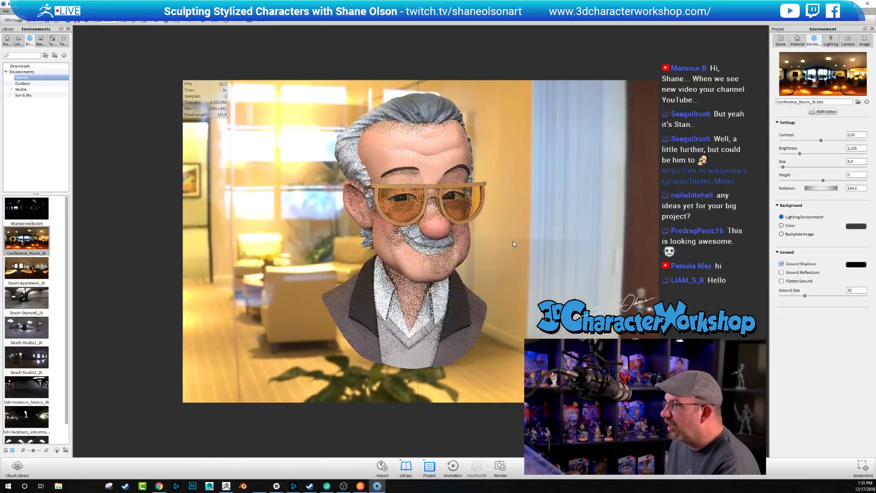
{"action": "mouse_move", "coordinate": [513, 241]}
{"action": "left_mouse_down"}
{"action": "mouse_move", "coordinate": [521, 237]}
{"action": "mouse_move", "coordinate": [500, 245]}
{"action": "left_mouse_up"}
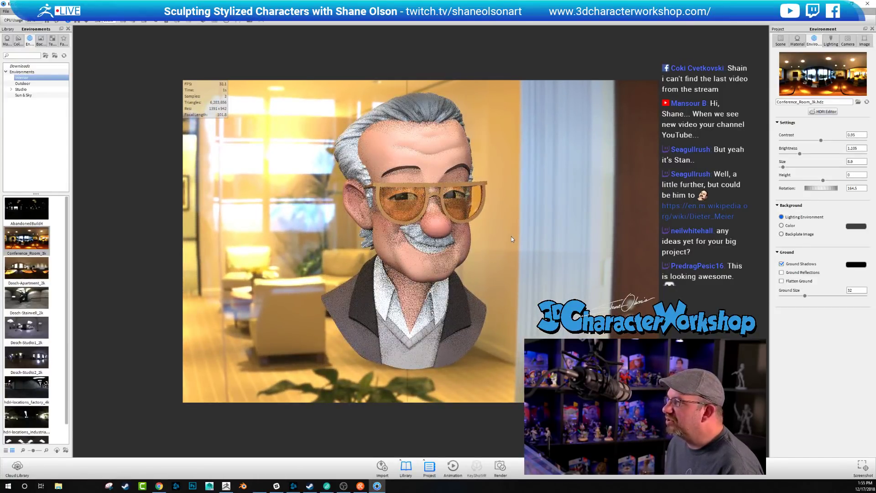
{"action": "scroll", "coordinate": [511, 238], "scroll_direction": "up", "scroll_amount": 2}
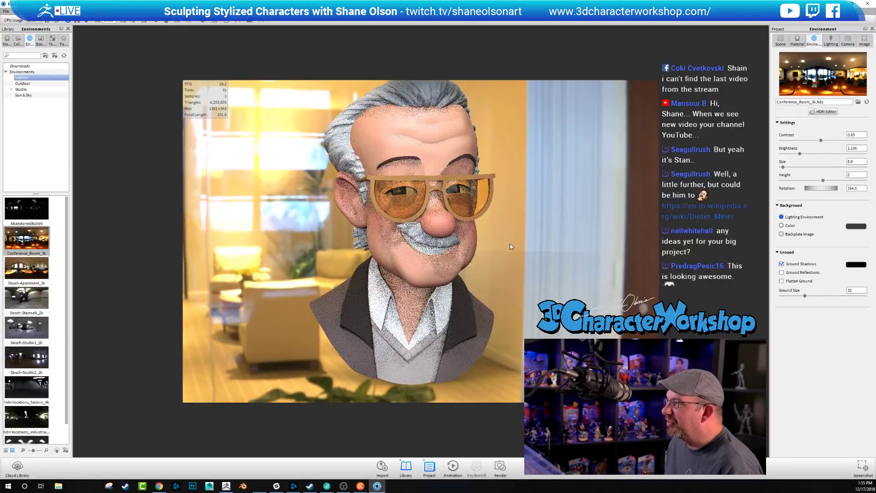
{"action": "scroll", "coordinate": [510, 245], "scroll_direction": "down", "scroll_amount": 1}
{"action": "scroll", "coordinate": [510, 247], "scroll_direction": "up", "scroll_amount": 1}
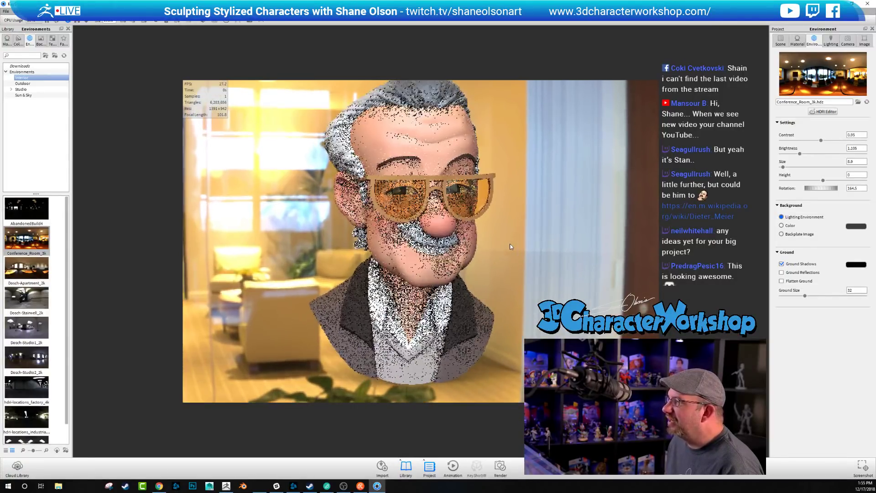
{"action": "scroll", "coordinate": [510, 247], "scroll_direction": "up", "scroll_amount": 1}
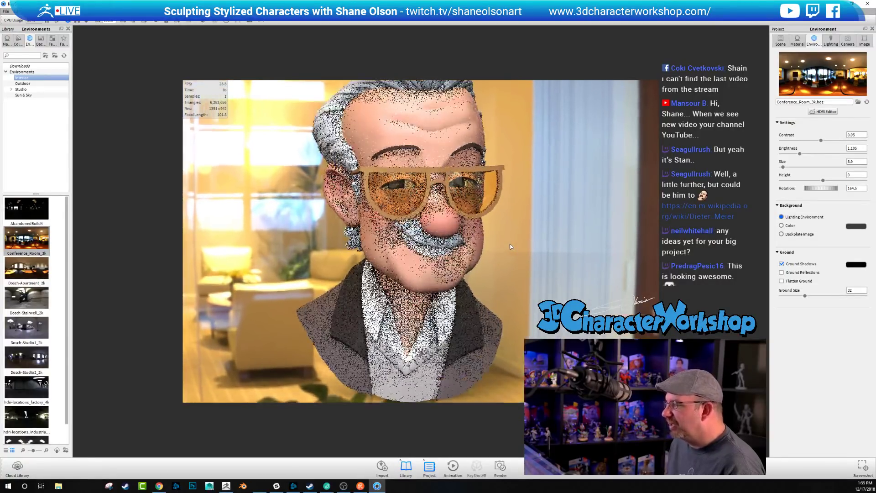
{"action": "scroll", "coordinate": [510, 246], "scroll_direction": "down", "scroll_amount": 2}
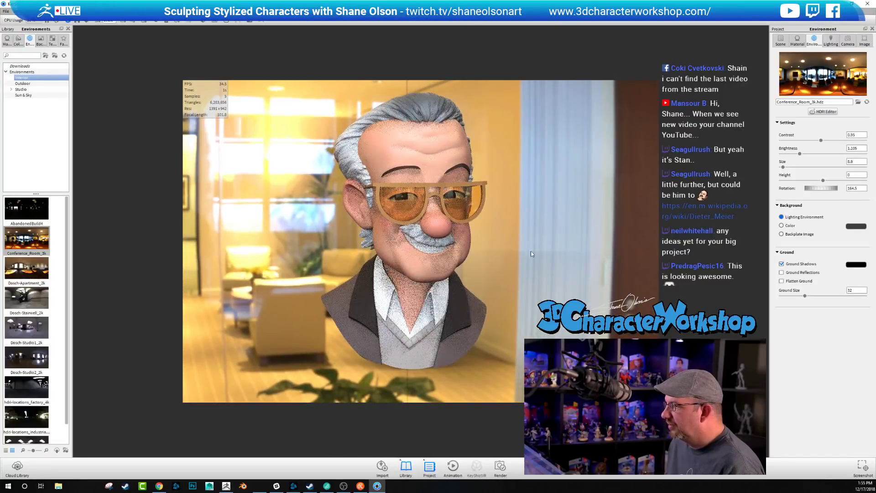
{"action": "scroll", "coordinate": [521, 254], "scroll_direction": "up", "scroll_amount": 1}
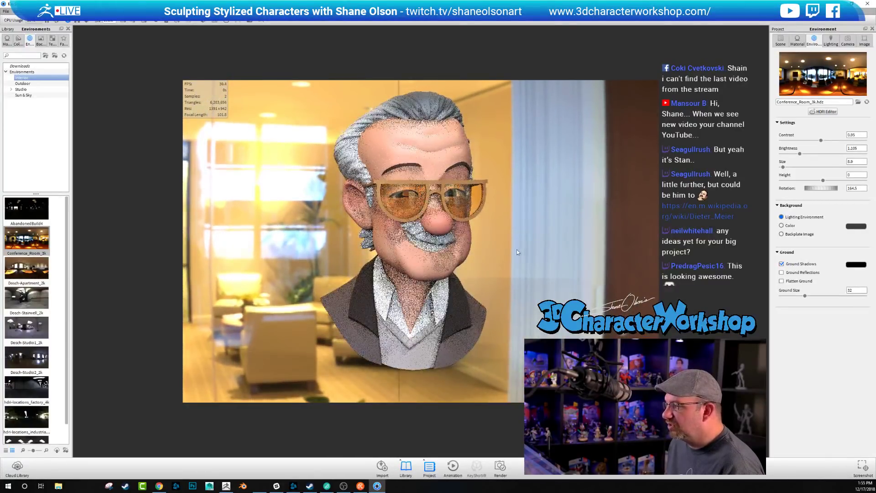
{"action": "left_click_drag", "start_coordinate": [517, 250], "coordinate": [506, 257]}
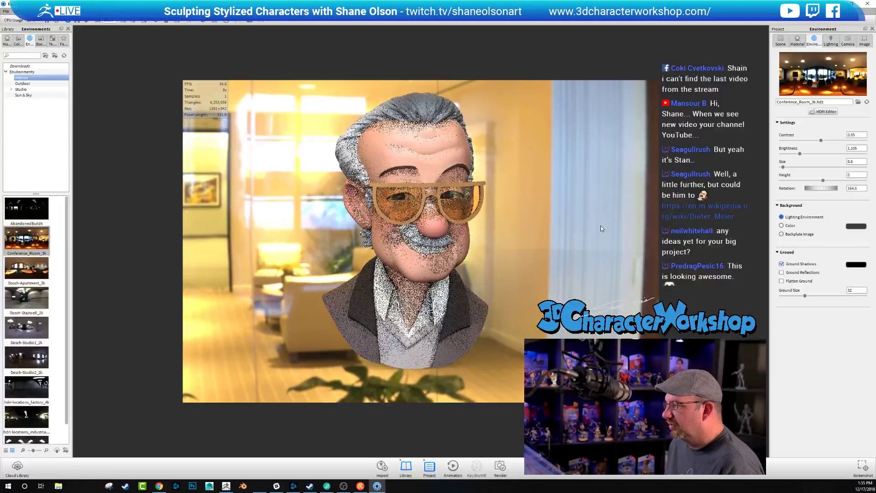
{"action": "left_click", "coordinate": [790, 226]}
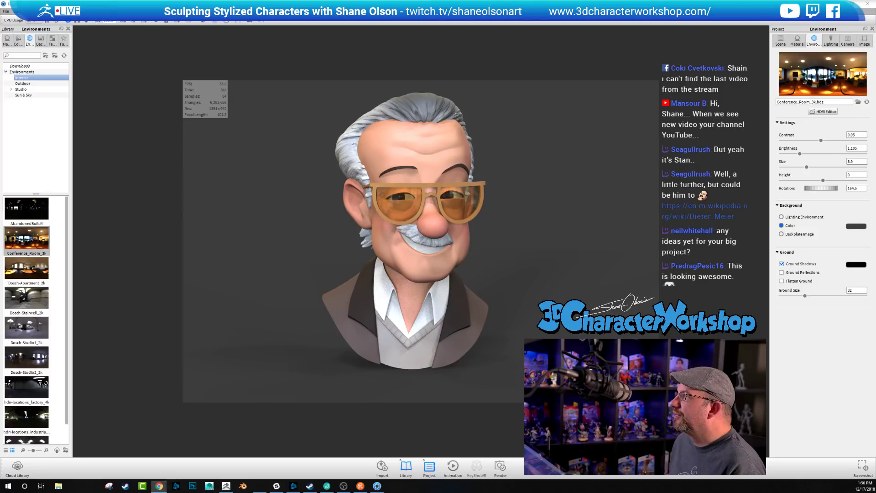
Switch to Chrome, open the Episode 71 post on the Pixologic presenter page, and sample its video partway through before pausing it
{"action": "left_click_drag", "start_coordinate": [639, 0], "coordinate": [529, 11]}
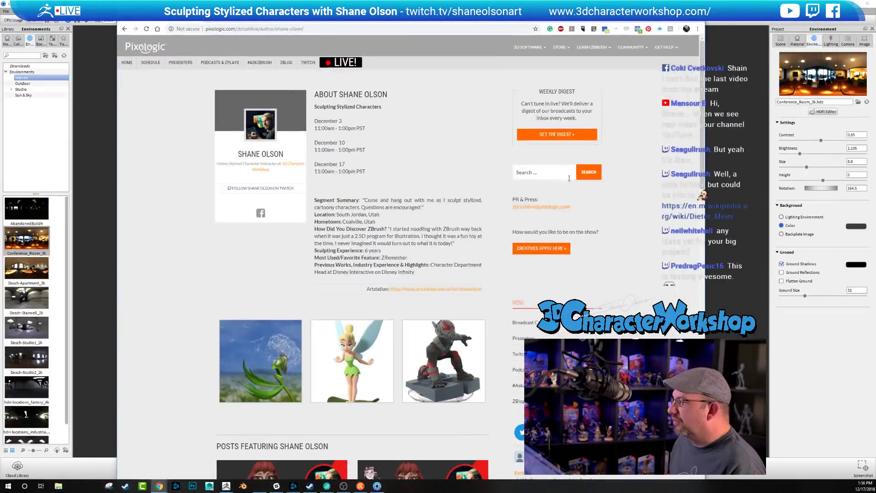
{"action": "left_click", "coordinate": [682, 13]}
{"action": "scroll", "coordinate": [51, 443], "scroll_direction": "down", "scroll_amount": 3}
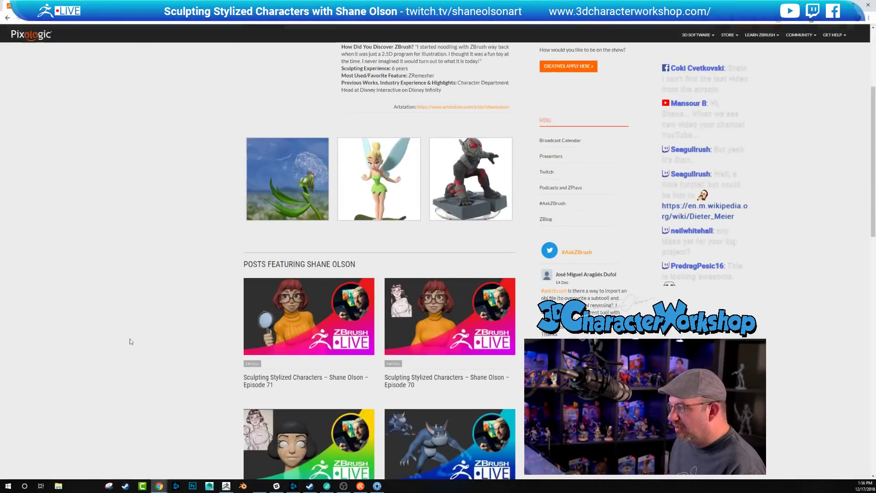
{"action": "left_click", "coordinate": [320, 327]}
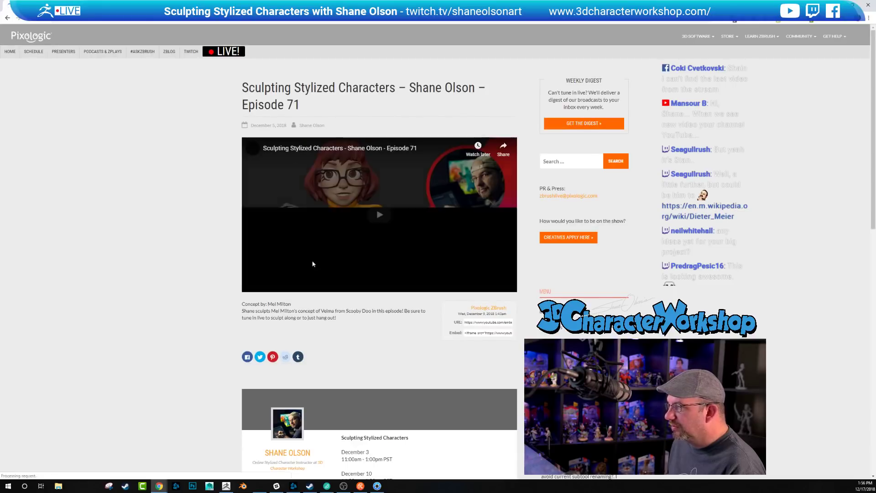
{"action": "left_click", "coordinate": [376, 219]}
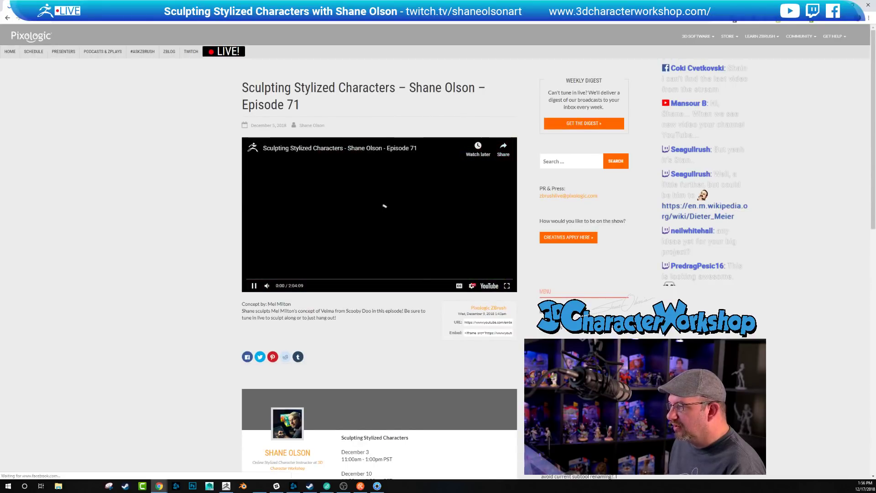
{"action": "left_click", "coordinate": [345, 277]}
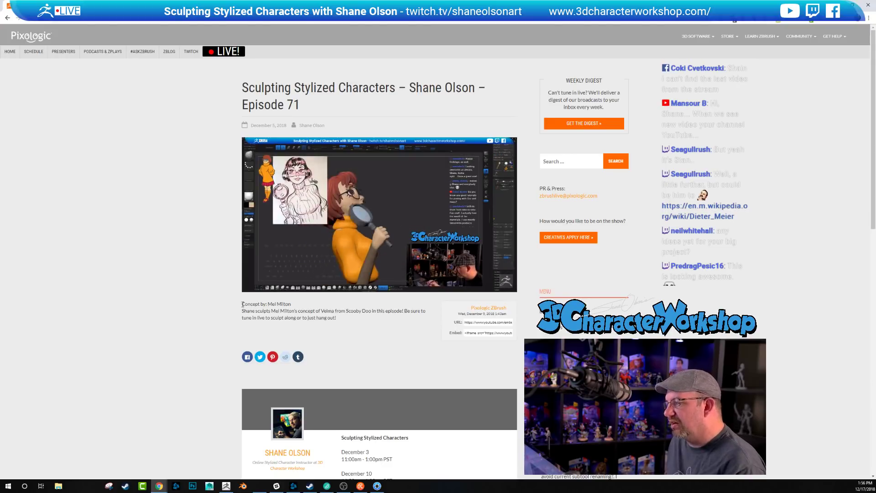
{"action": "left_click", "coordinate": [254, 285]}
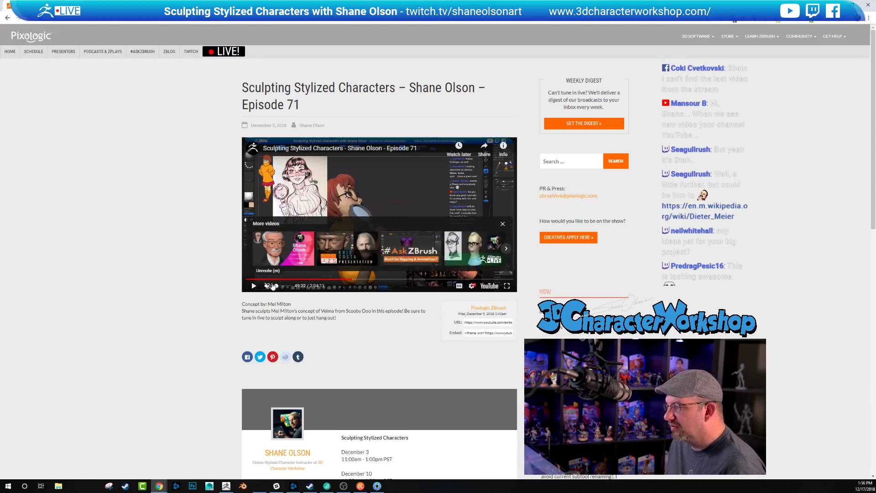
Check the live ZBrush stream among the suggested videos and return to the presenter's profile page
{"action": "left_click", "coordinate": [282, 256]}
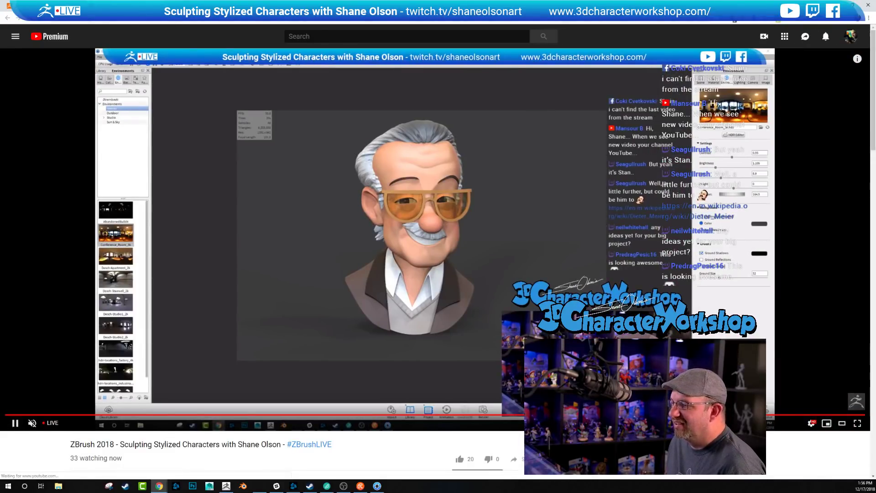
{"action": "key", "text": "alt+Left"}
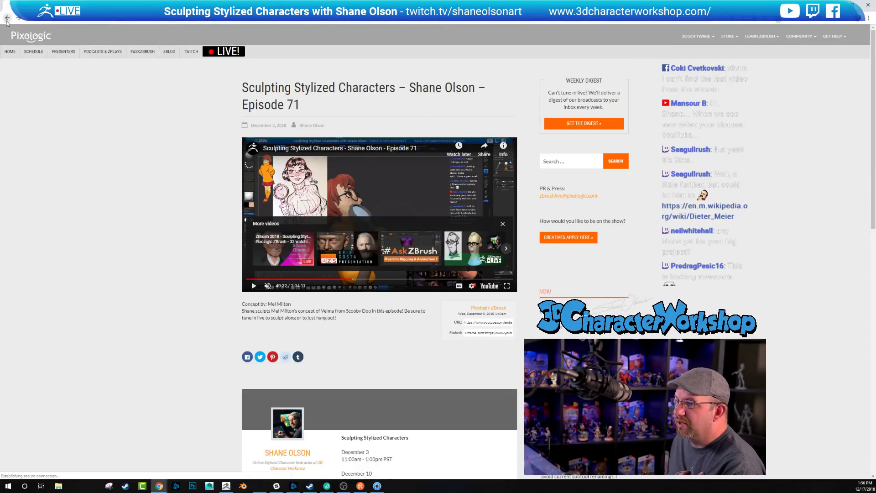
{"action": "scroll", "coordinate": [215, 137], "scroll_direction": "down", "scroll_amount": 10}
{"action": "scroll", "coordinate": [164, 143], "scroll_direction": "up", "scroll_amount": 3}
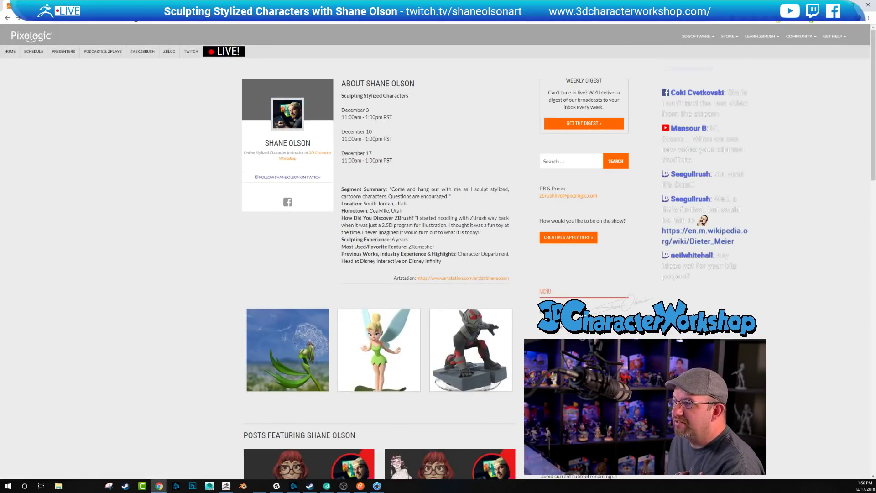
Open the first presenter's past broadcasts from the Pixologic presenters list and look through the episode posts
{"action": "left_click", "coordinate": [62, 53]}
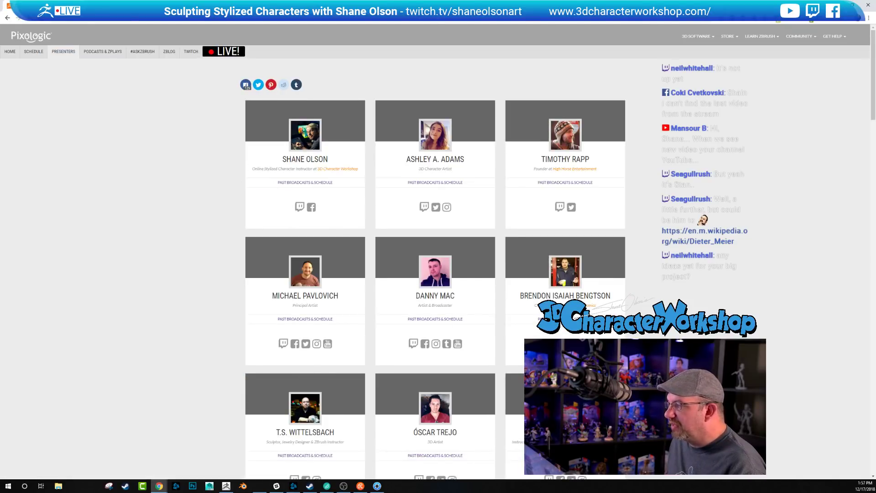
{"action": "left_click", "coordinate": [311, 184]}
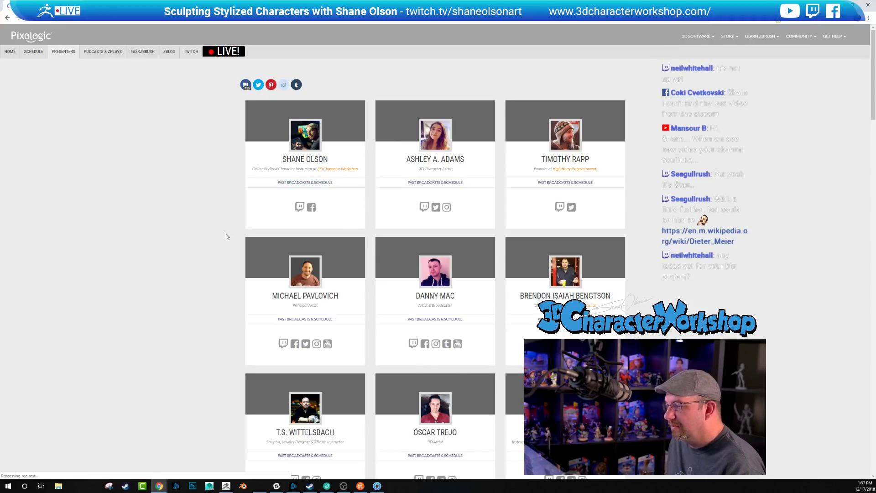
{"action": "scroll", "coordinate": [220, 255], "scroll_direction": "down", "scroll_amount": 5}
{"action": "scroll", "coordinate": [198, 258], "scroll_direction": "down", "scroll_amount": 10}
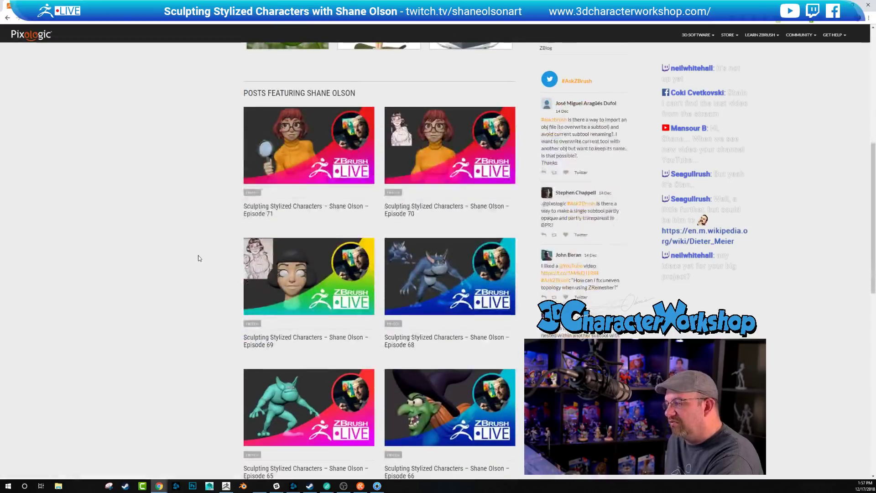
{"action": "scroll", "coordinate": [199, 260], "scroll_direction": "down", "scroll_amount": 2}
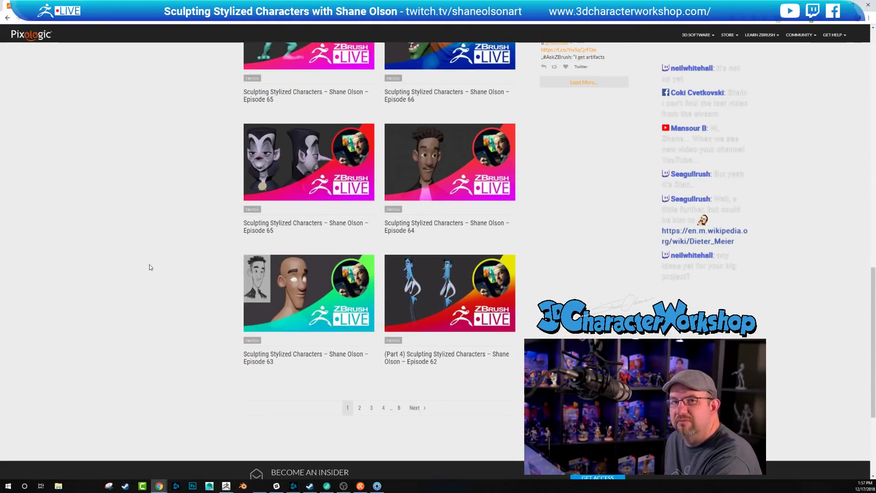
{"action": "scroll", "coordinate": [144, 273], "scroll_direction": "up", "scroll_amount": 5}
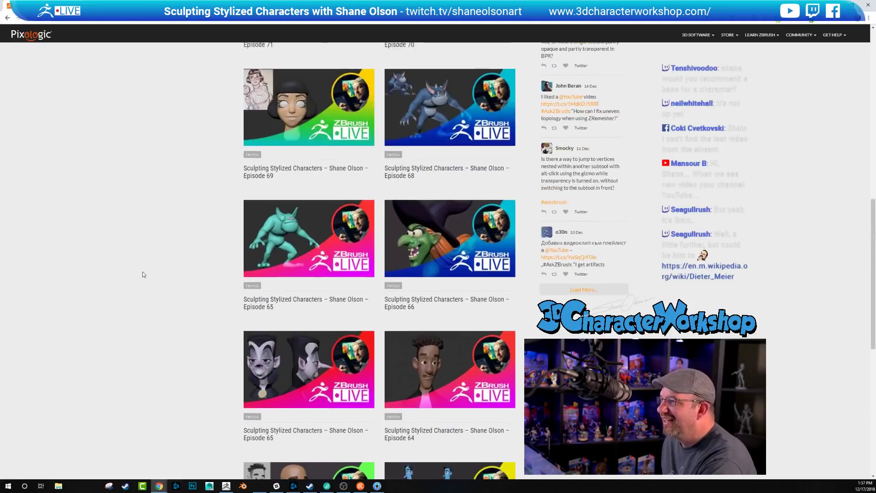
{"action": "scroll", "coordinate": [142, 273], "scroll_direction": "up", "scroll_amount": 4}
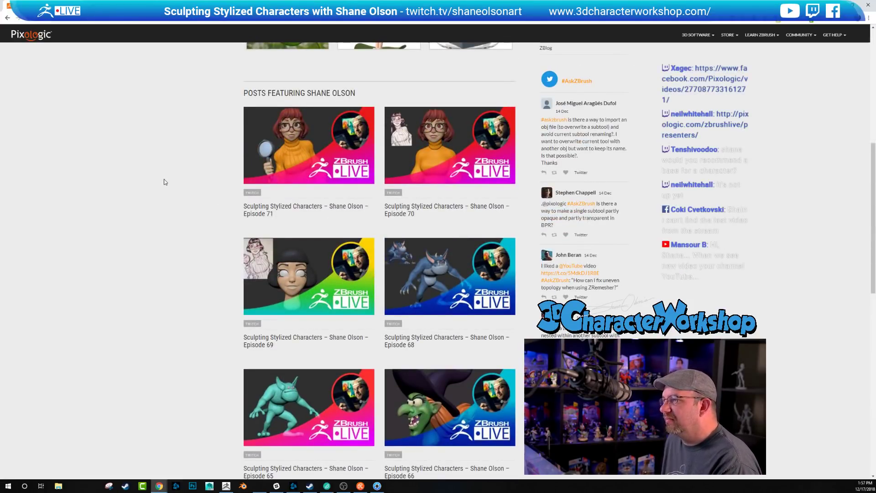
{"action": "scroll", "coordinate": [166, 181], "scroll_direction": "down", "scroll_amount": 2}
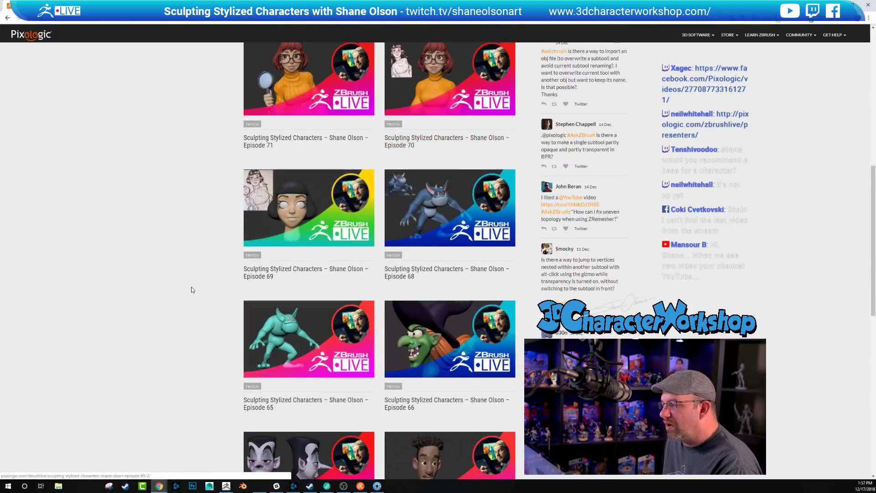
{"action": "scroll", "coordinate": [196, 288], "scroll_direction": "down", "scroll_amount": 1}
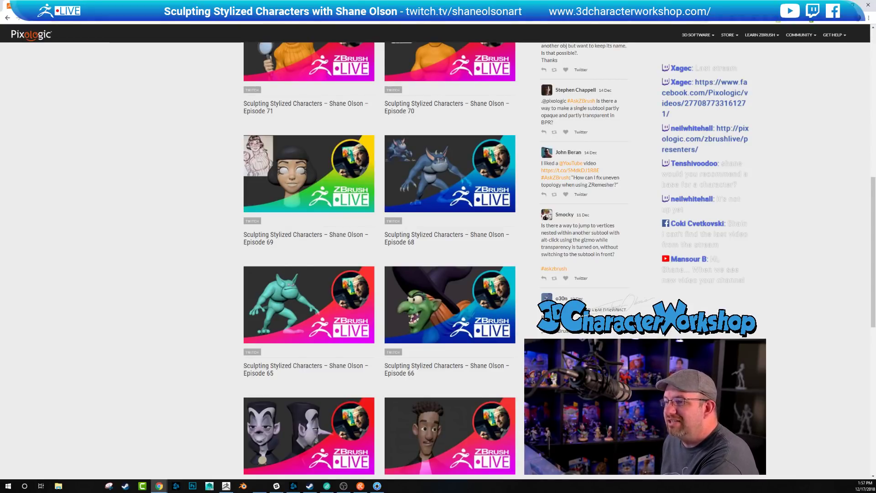
Open the 3D Character Workshop website in a new tab and bring up its free ZBrush brushes sign-up form
{"action": "key", "text": "ctrl+t"}
{"action": "type", "text": "3dc"}
{"action": "key", "text": "Return"}
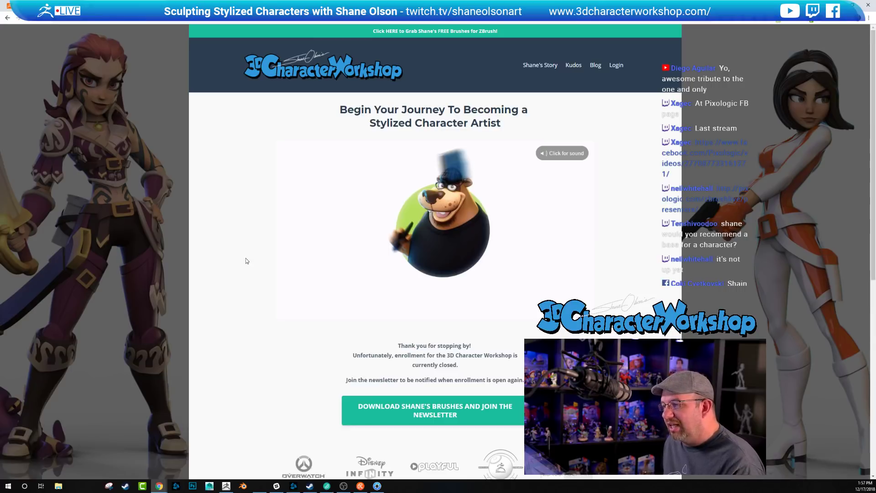
{"action": "scroll", "coordinate": [245, 259], "scroll_direction": "down", "scroll_amount": 2}
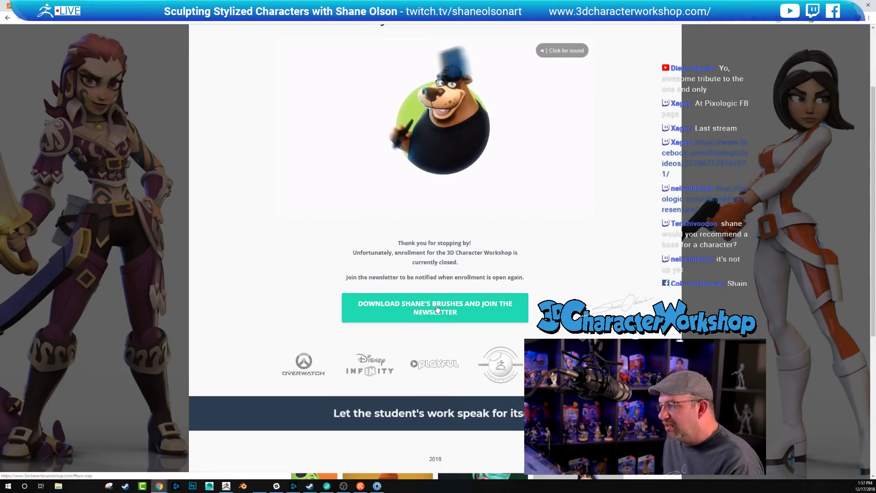
{"action": "scroll", "coordinate": [437, 309], "scroll_direction": "up", "scroll_amount": 1}
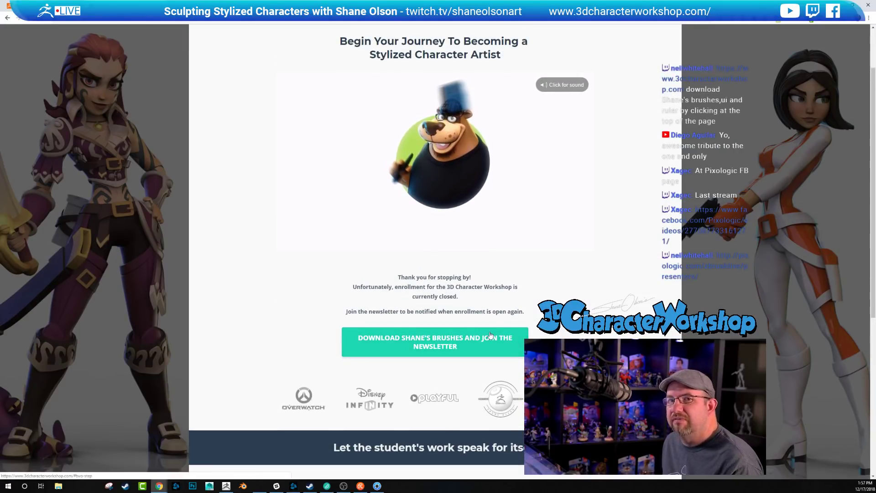
{"action": "scroll", "coordinate": [210, 228], "scroll_direction": "up", "scroll_amount": 2}
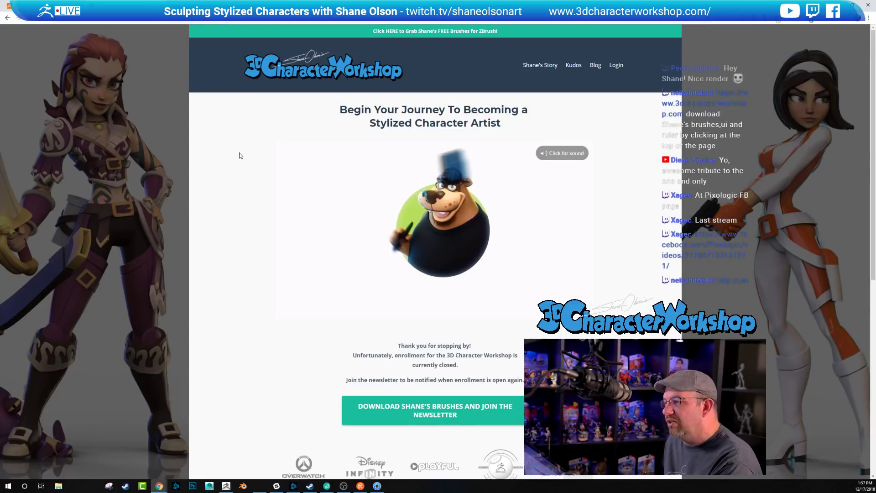
{"action": "left_click", "coordinate": [436, 31]}
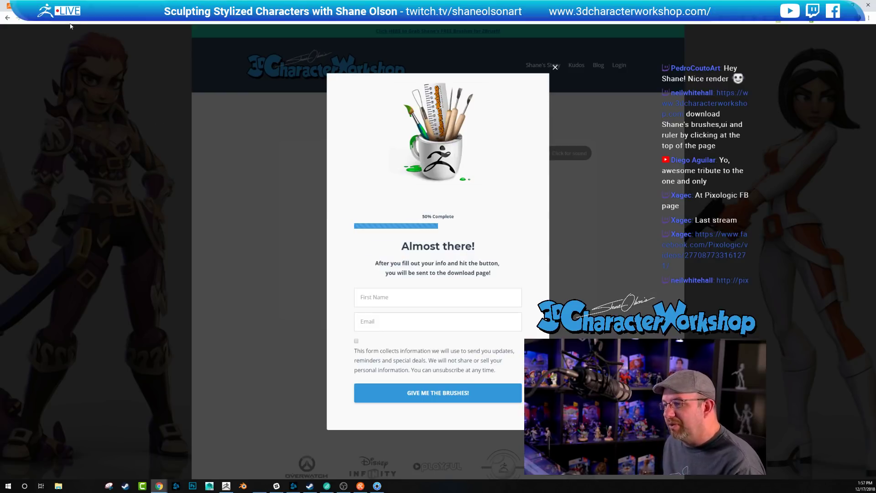
Return to the Pixologic episode list and switch back to the bust in KeyShot
{"action": "left_click", "coordinate": [320, 6]}
{"action": "scroll", "coordinate": [83, 205], "scroll_direction": "up", "scroll_amount": 5}
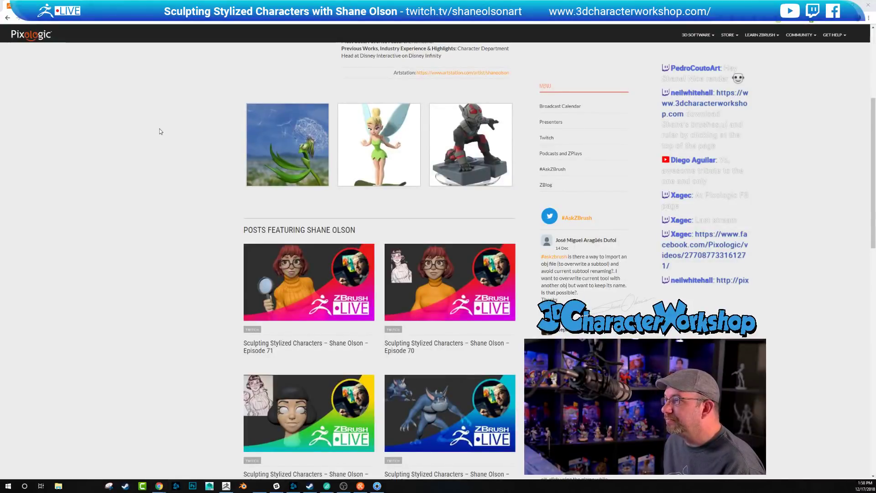
{"action": "key", "text": "alt+Tab"}
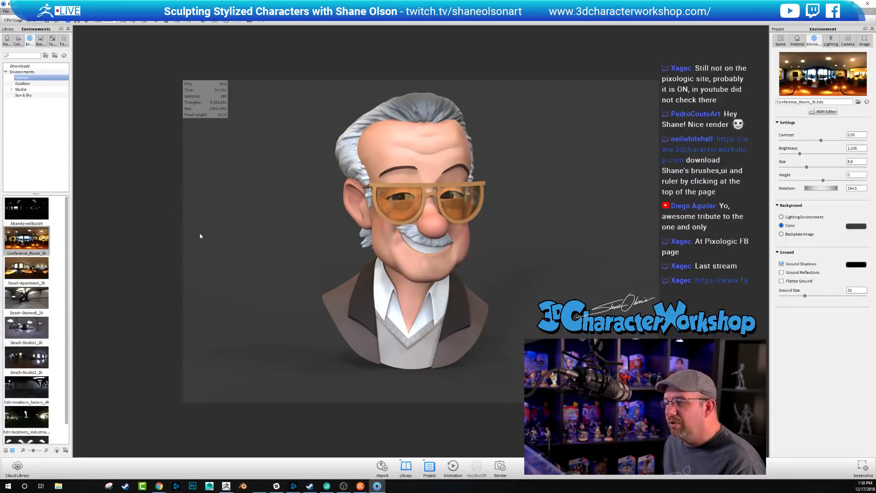